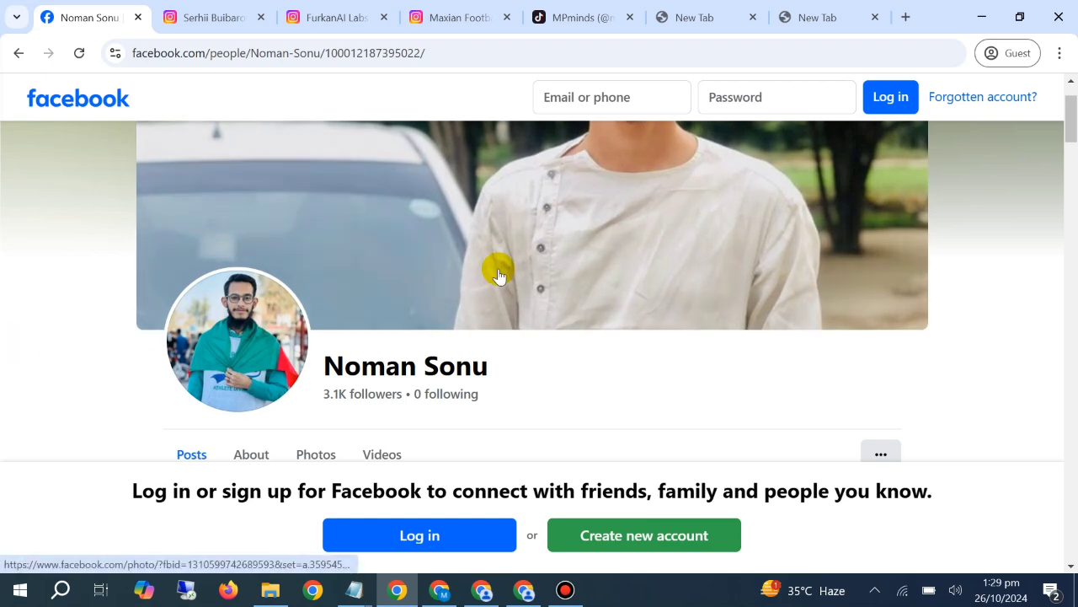
Examine the Facebook profile's cover photo, follower details and page address
scroll(523, 327, "down", 1)
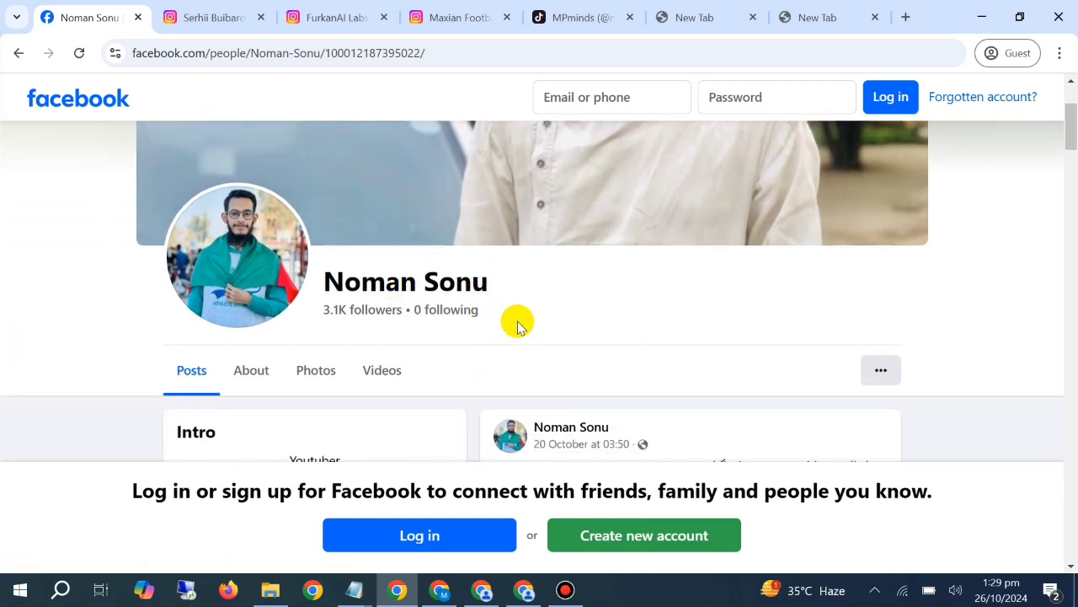
scroll(513, 311, "up", 2)
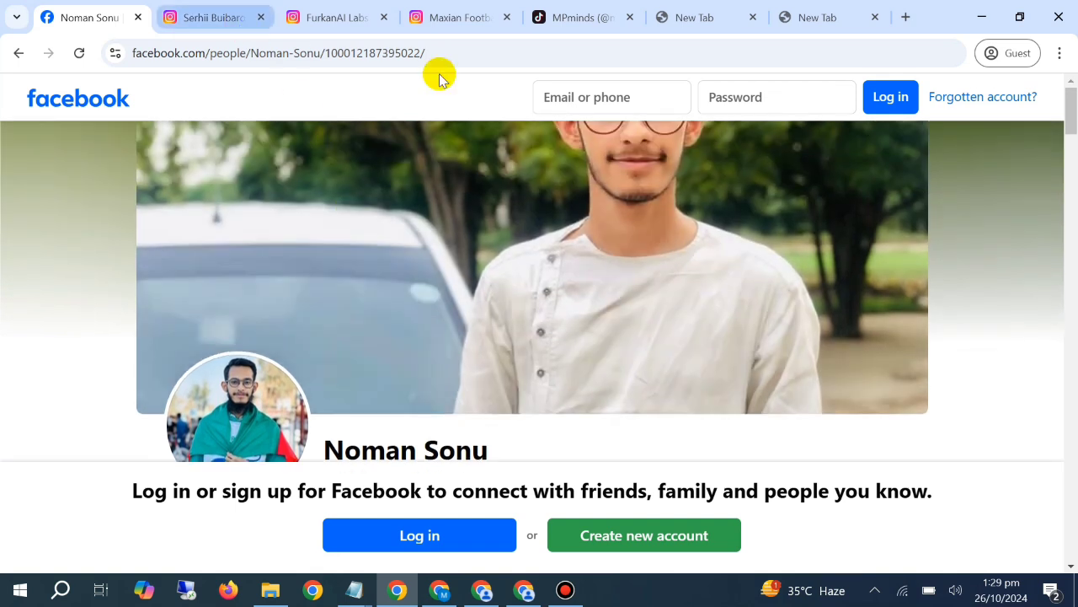
left_click_drag(396, 52, 36, 61)
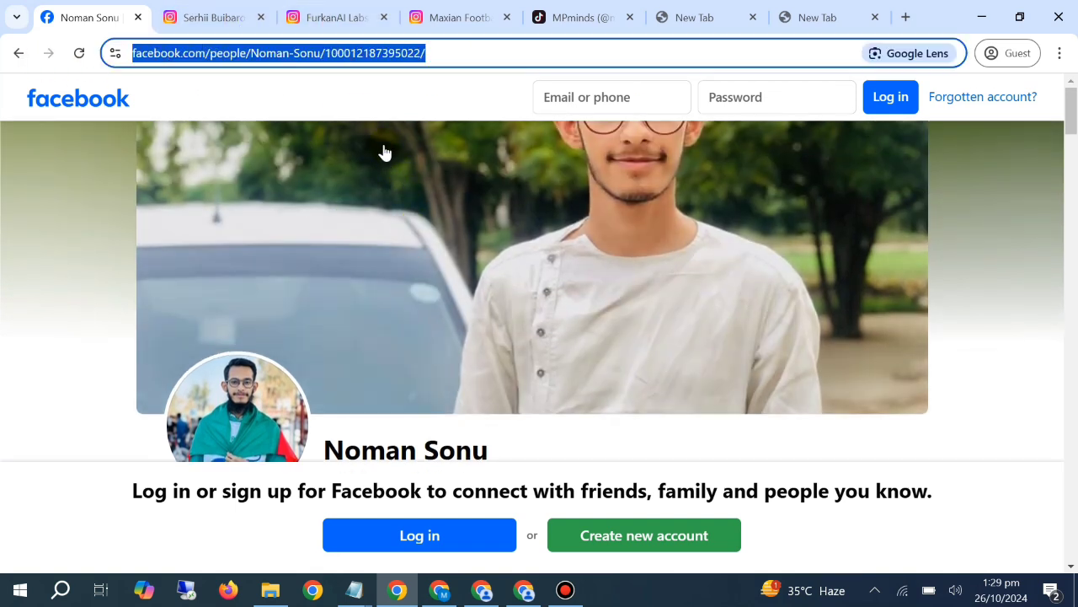
left_click(379, 115)
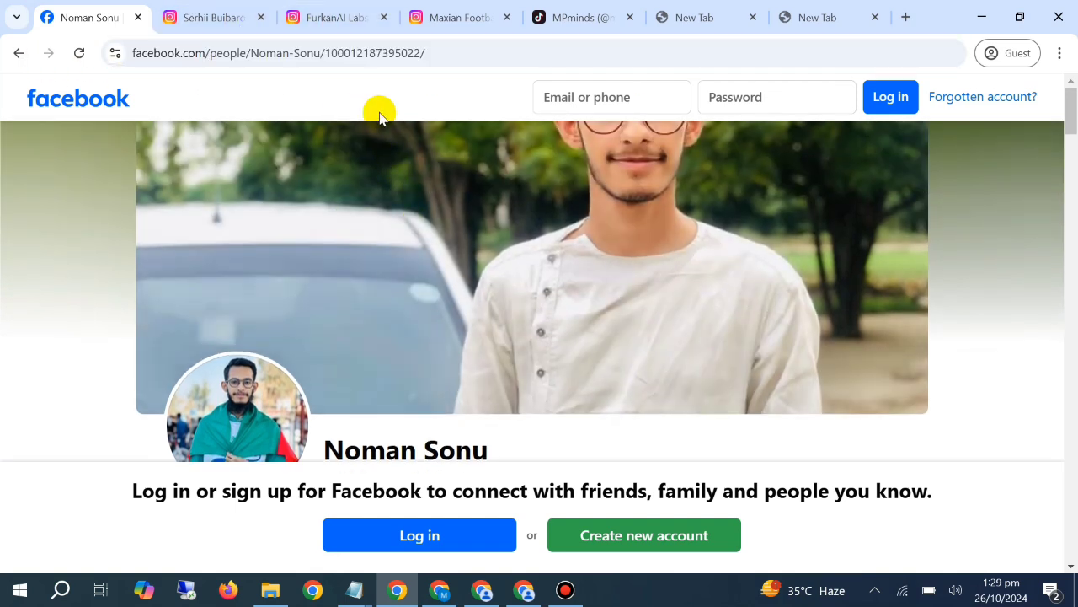
scroll(379, 116, "down", 1)
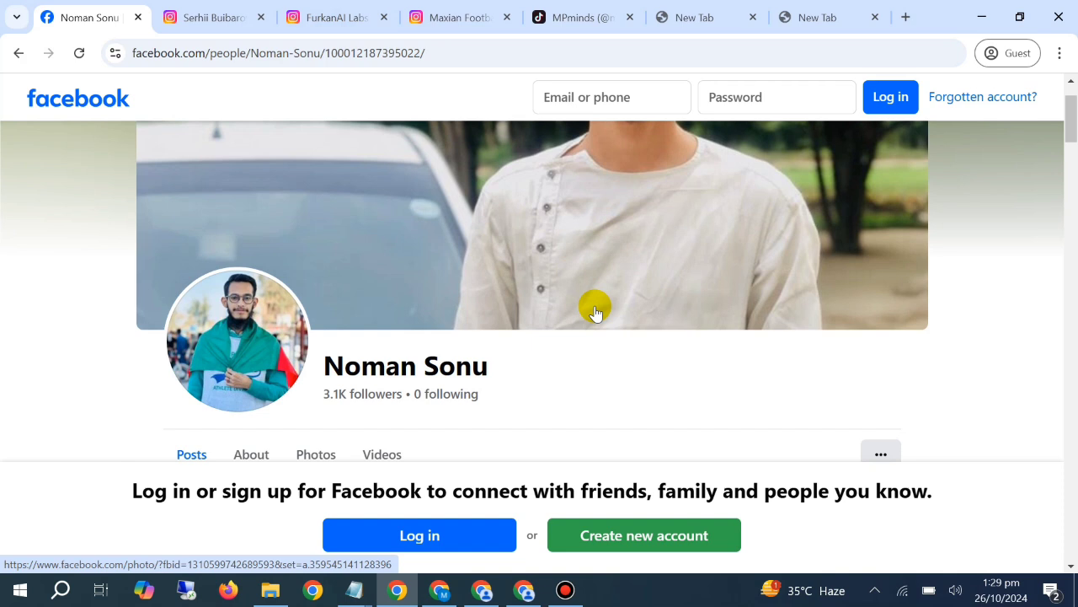
mouse_move(166, 20)
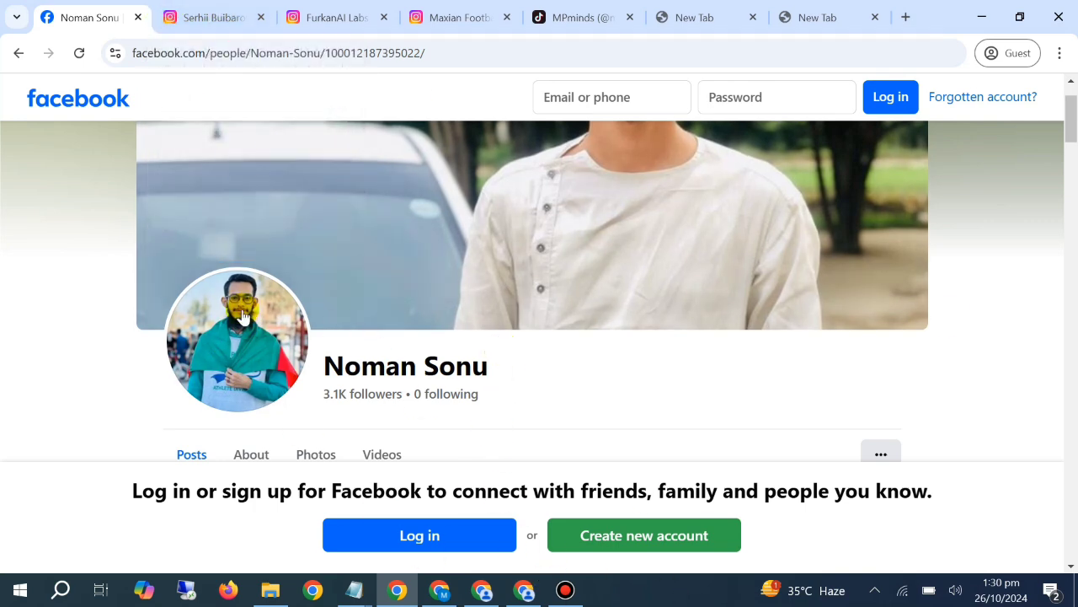
scroll(876, 371, "down", 2)
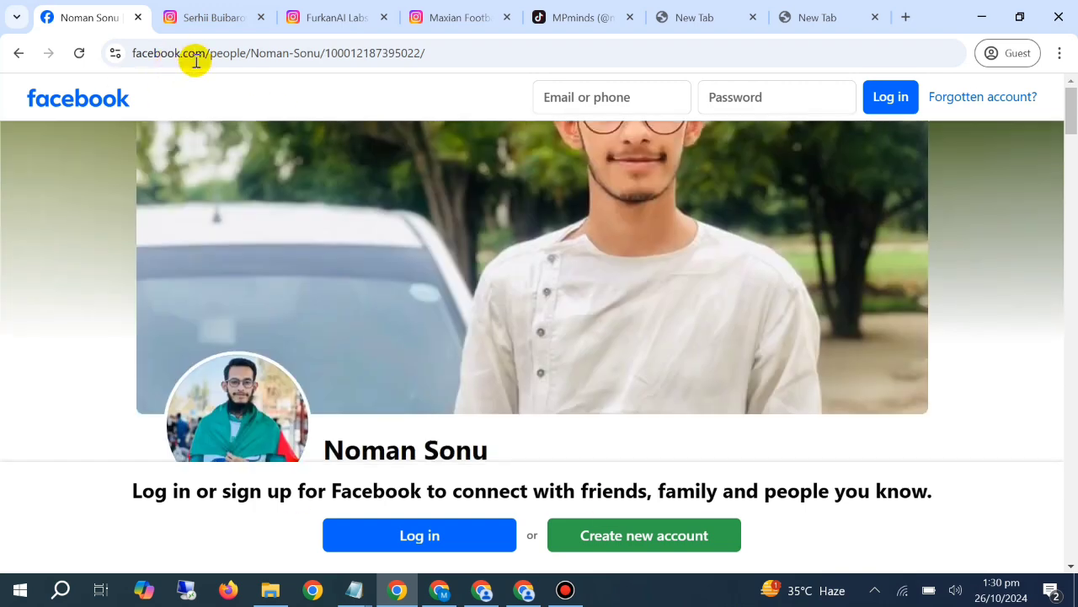
scroll(95, 144, "up", 3)
left_click(205, 50)
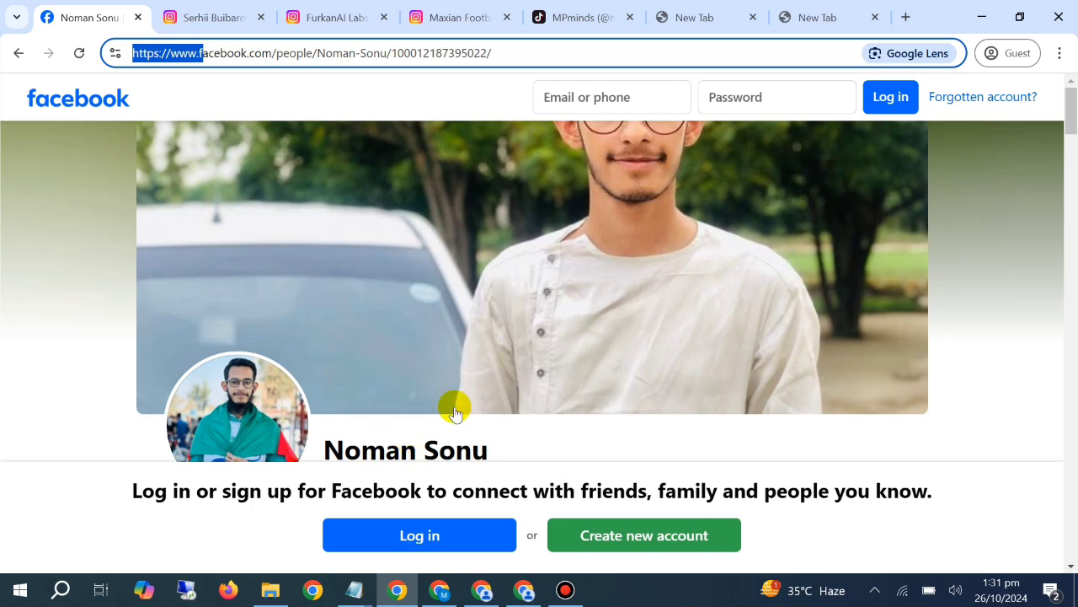
scroll(455, 410, "down", 1)
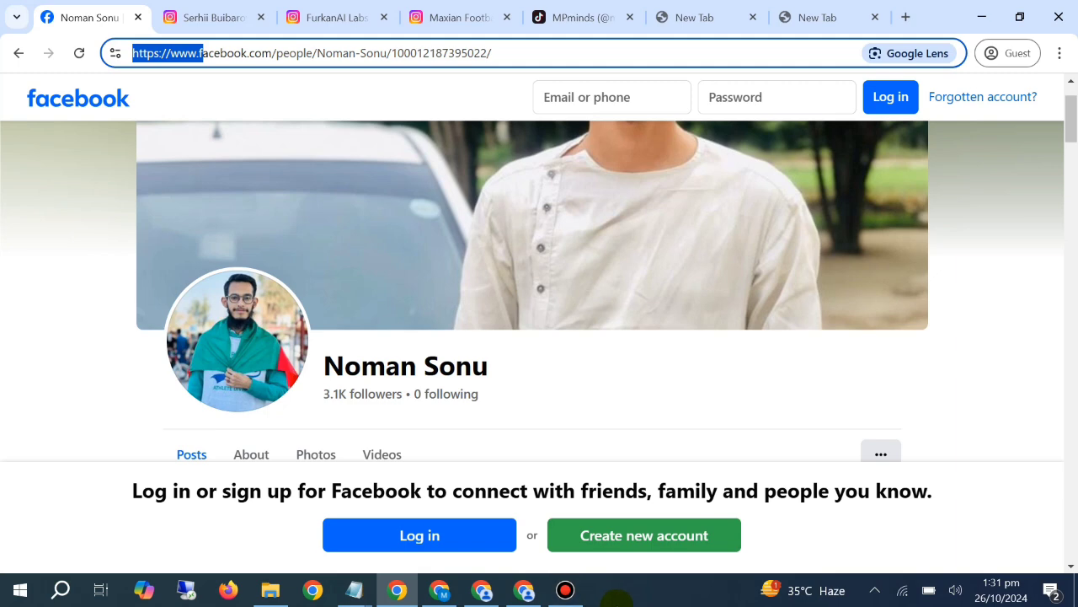
Switch to the two open Instagram profiles with AI-generated reels and look through their posts
left_click(440, 590)
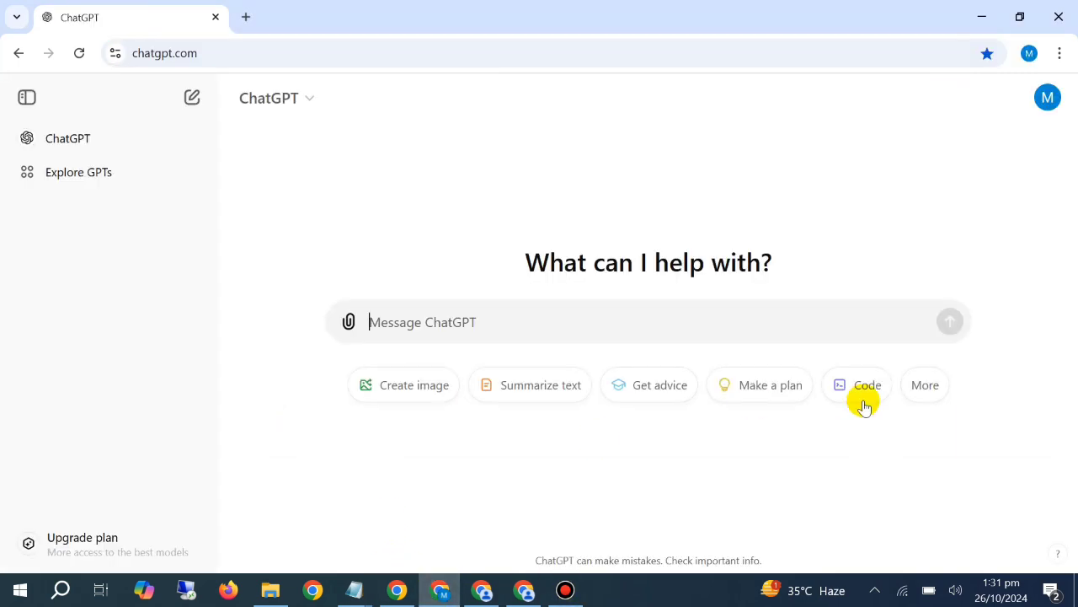
left_click(398, 589)
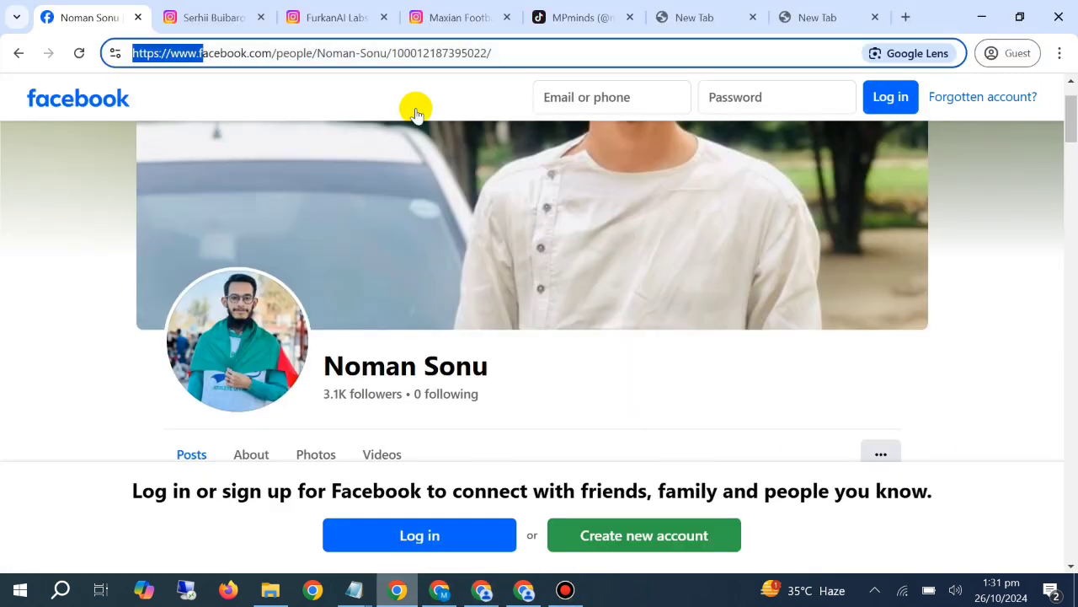
left_click(186, 15)
scroll(445, 421, "up", 4)
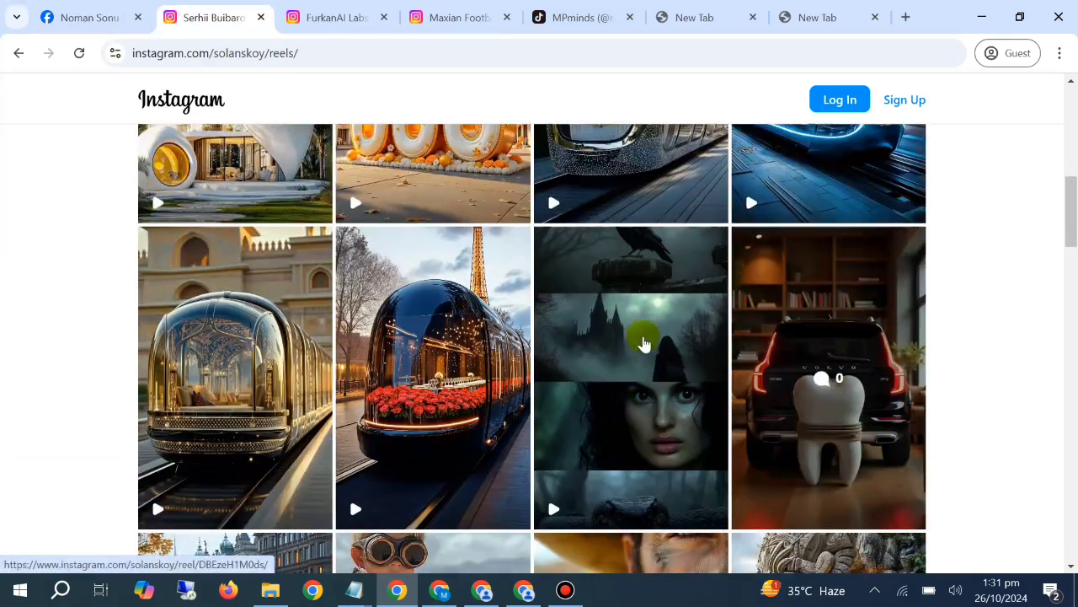
left_click(325, 20)
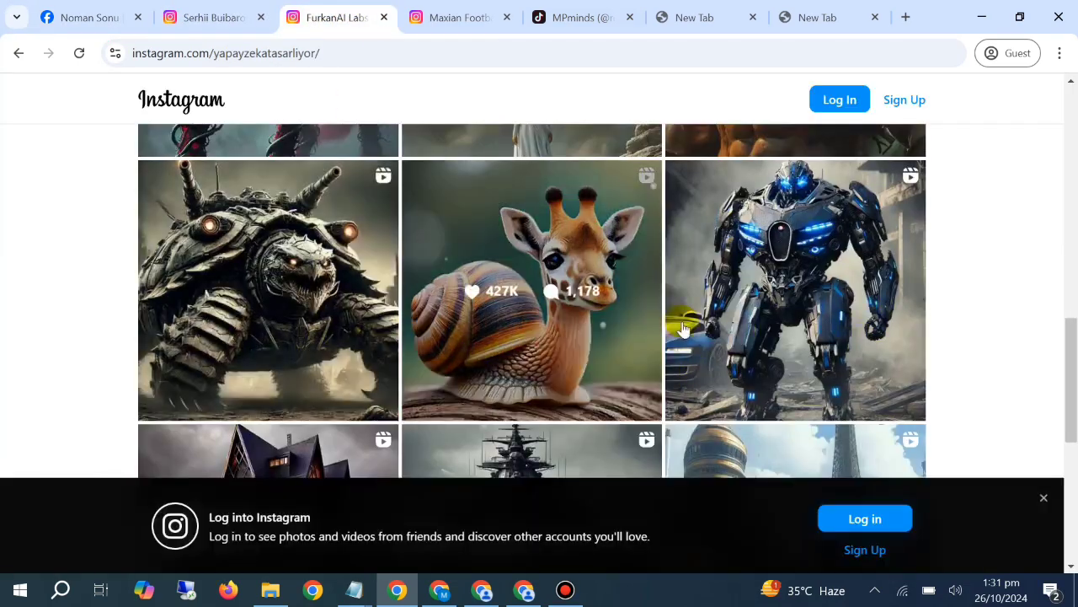
scroll(556, 285, "up", 3)
scroll(421, 346, "up", 6)
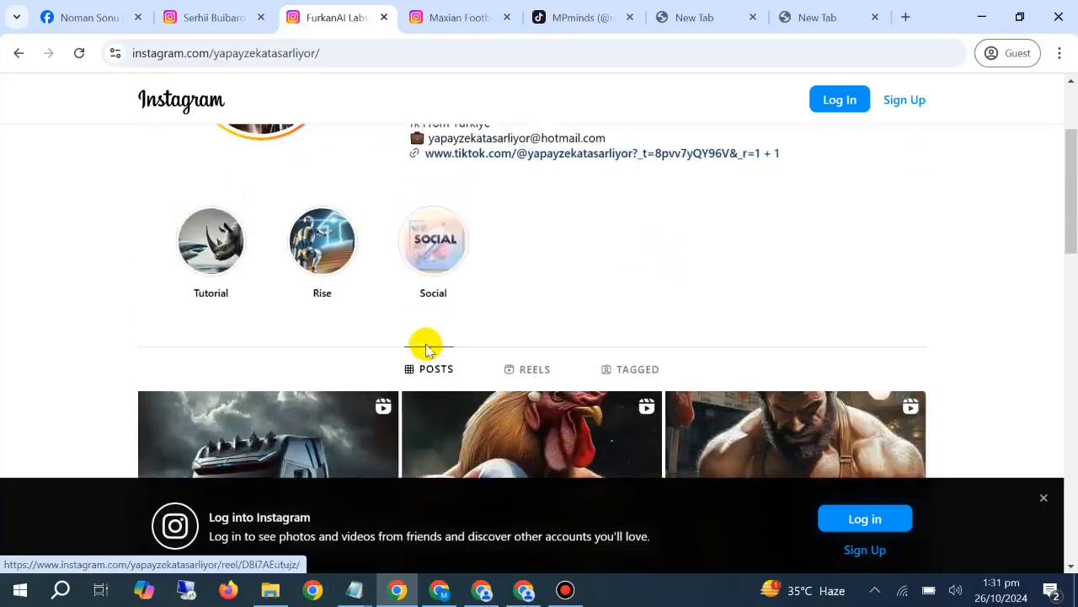
scroll(699, 344, "down", 2)
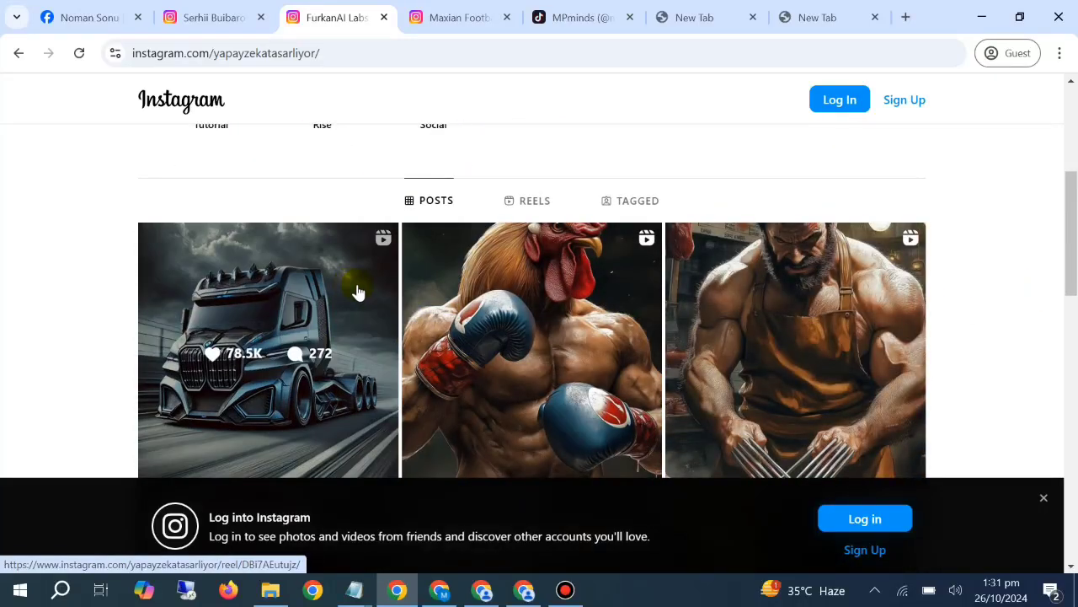
mouse_move(354, 590)
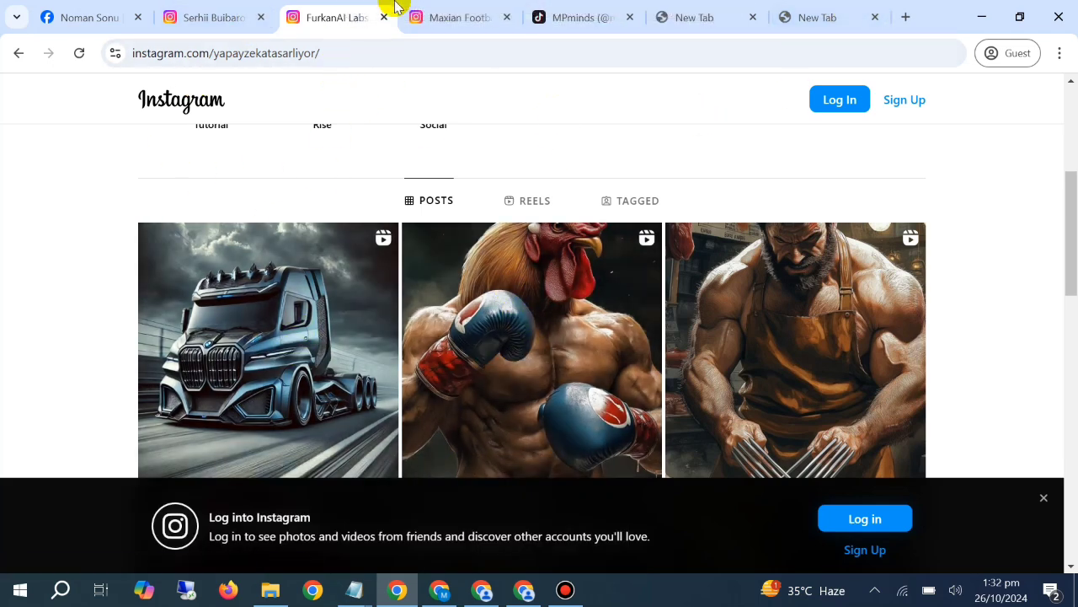
Browse the Maxian Football posts on Instagram and the MPminds cat videos on TikTok, dismissing Instagram's login banner
left_click(454, 21)
scroll(463, 287, "down", 6)
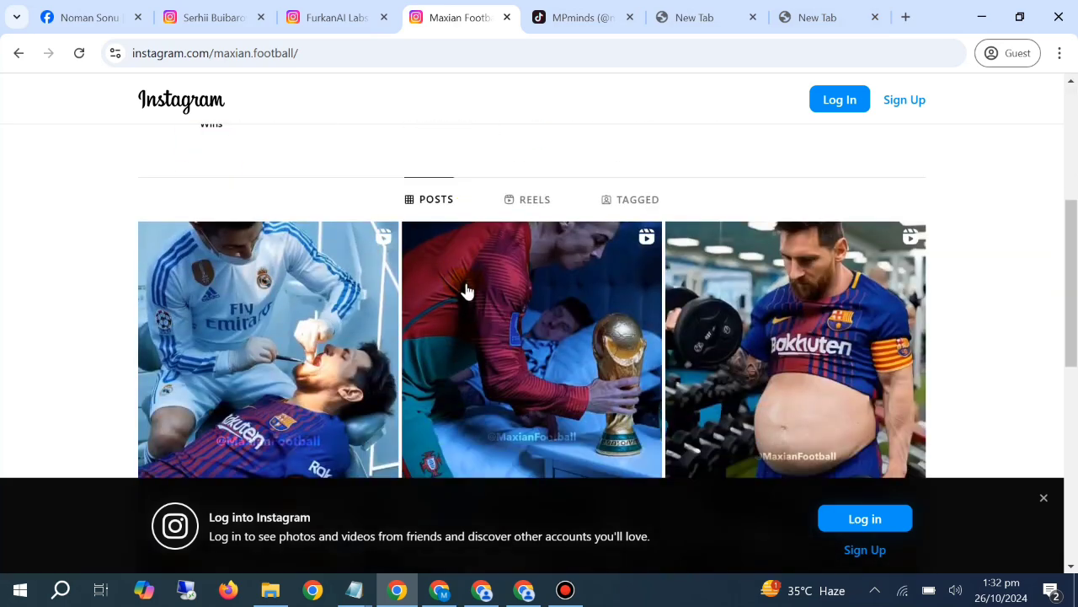
scroll(419, 337, "down", 1)
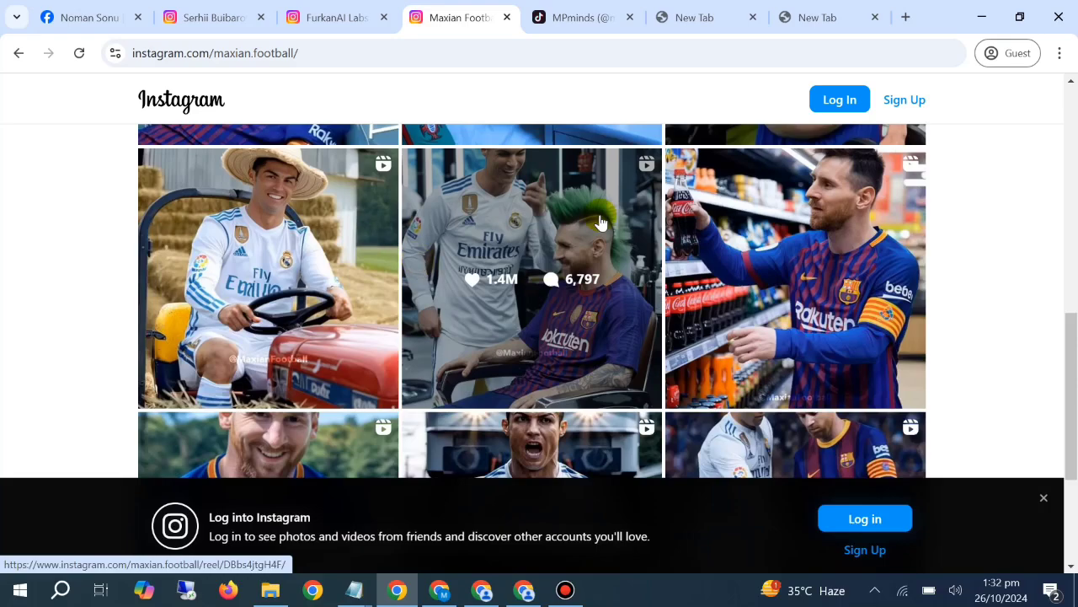
left_click(619, 15)
scroll(611, 281, "down", 3)
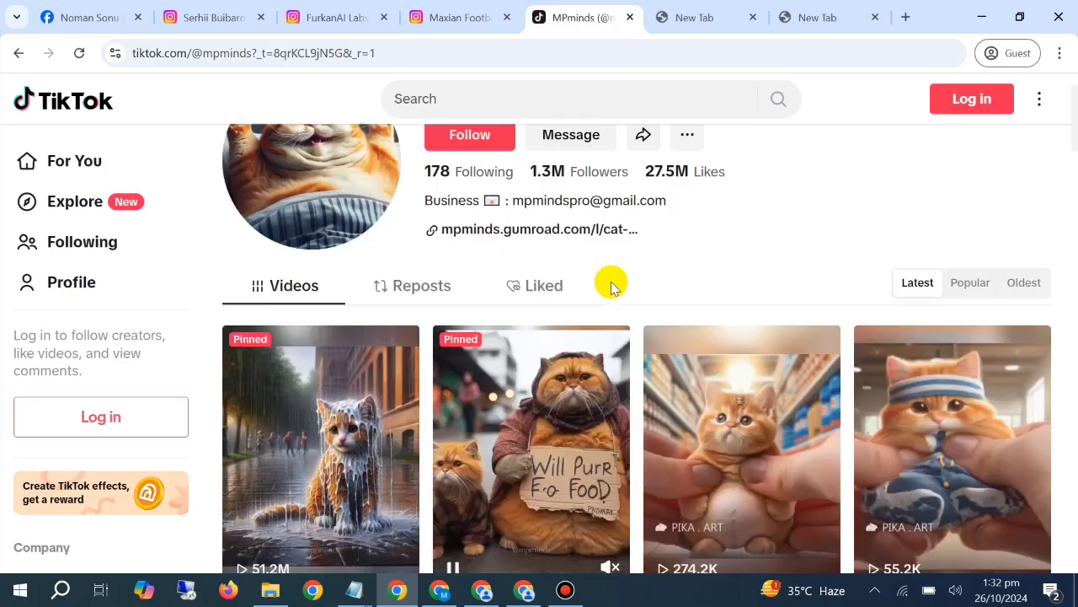
mouse_move(681, 7)
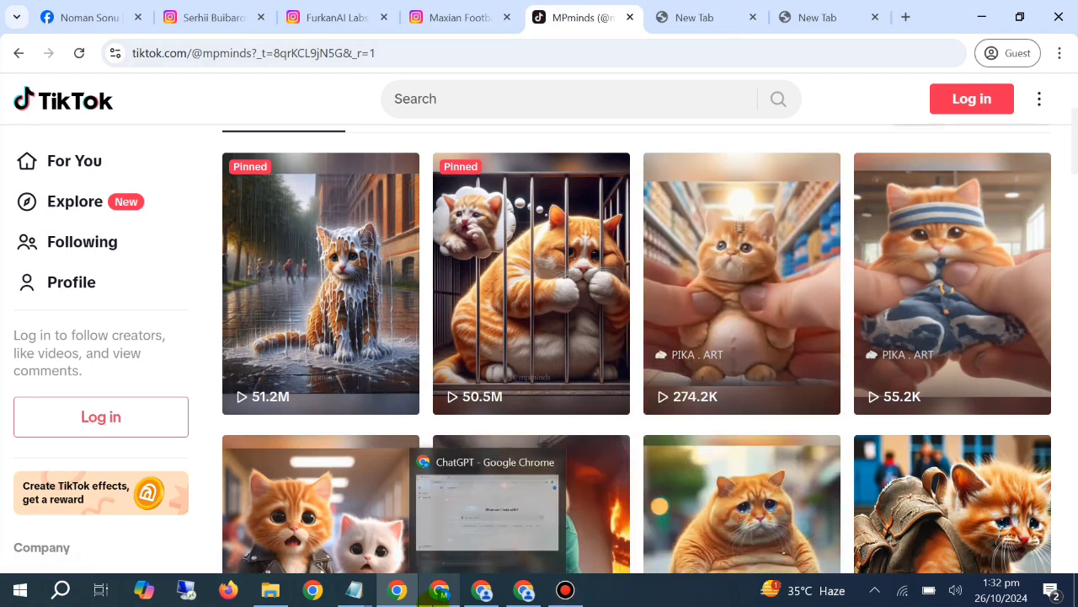
mouse_move(439, 590)
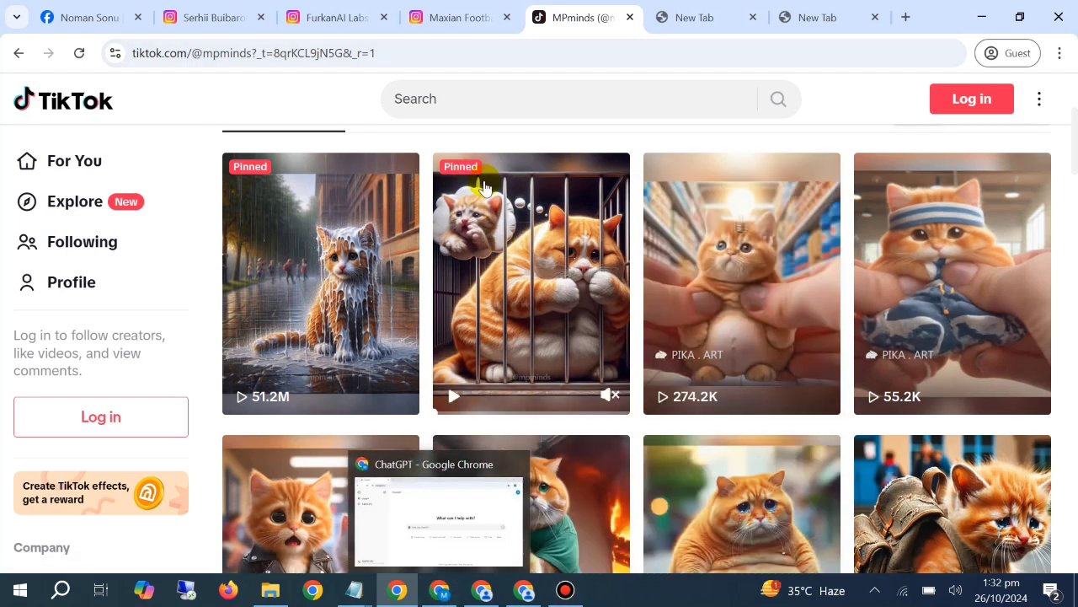
left_click(453, 10)
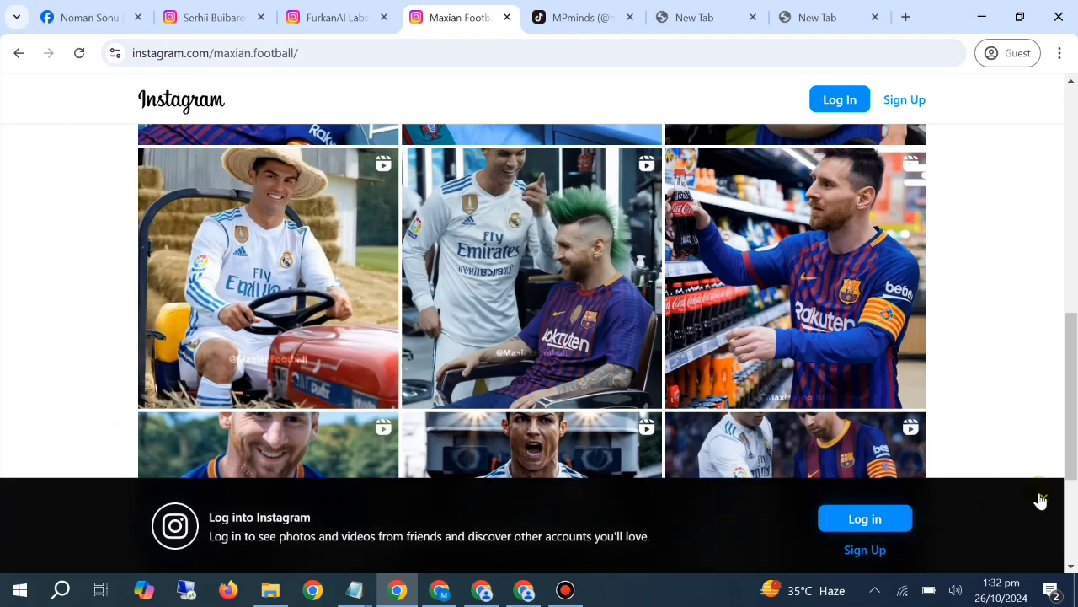
left_click(1042, 498)
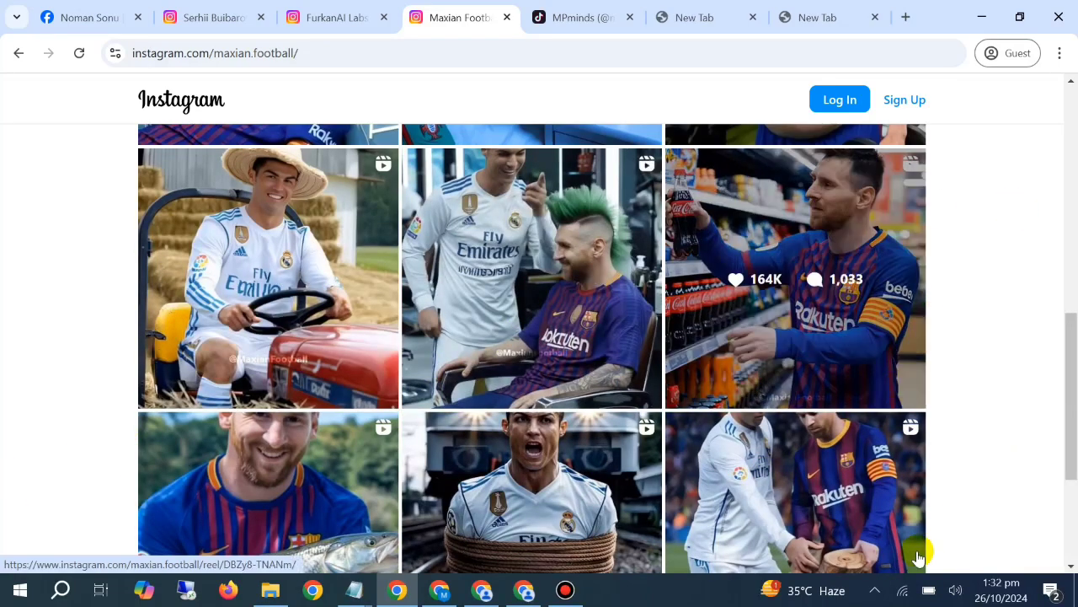
Switch to PicLumen and look through the previously generated images and their prompts in the creation history
left_click(482, 590)
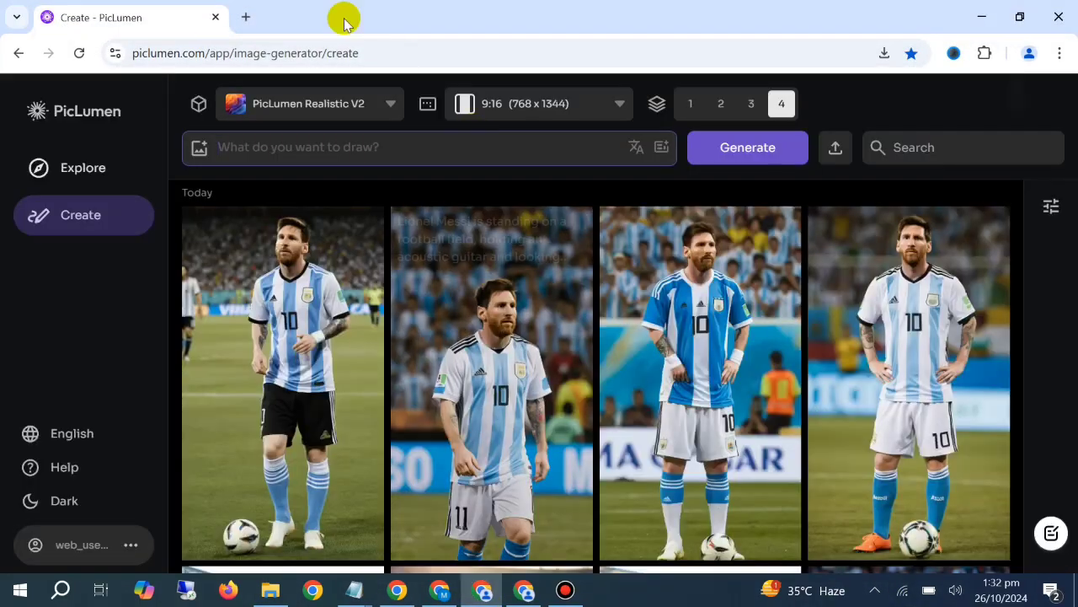
scroll(319, 331, "down", 3)
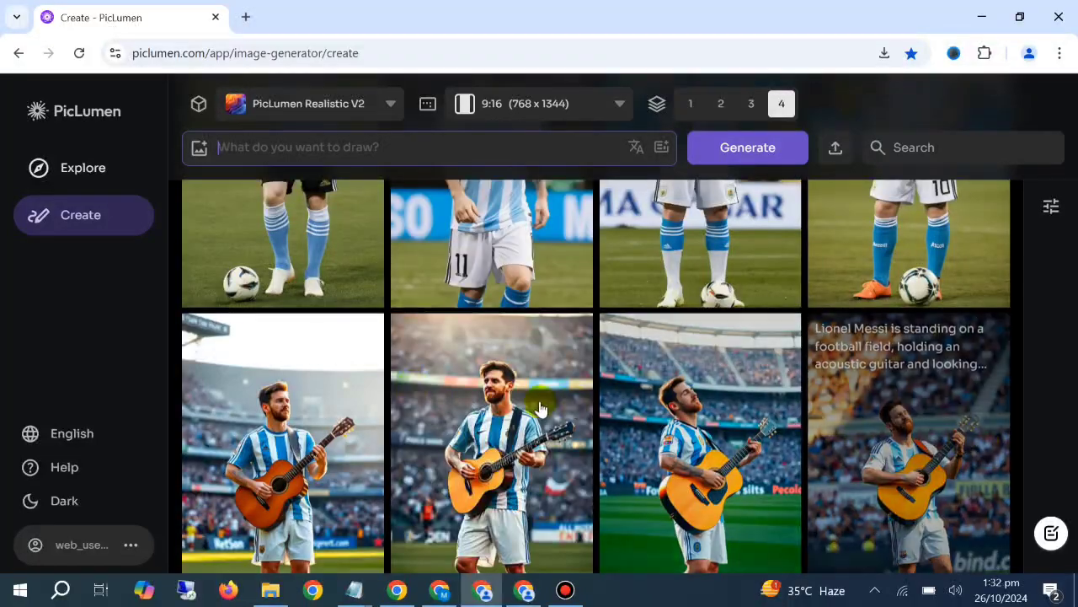
scroll(465, 378, "down", 9)
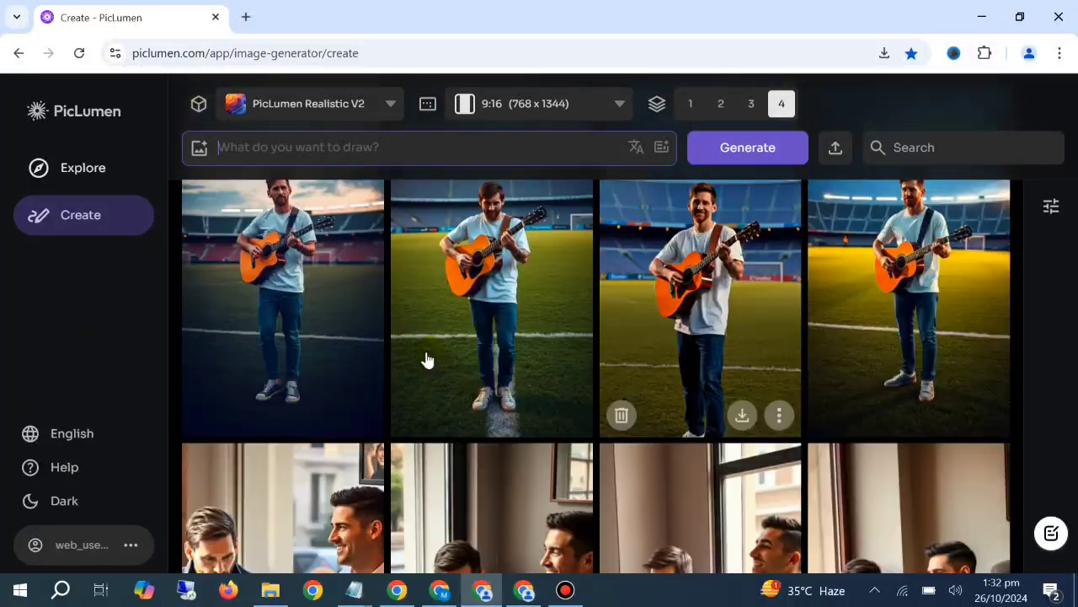
scroll(421, 385, "down", 5)
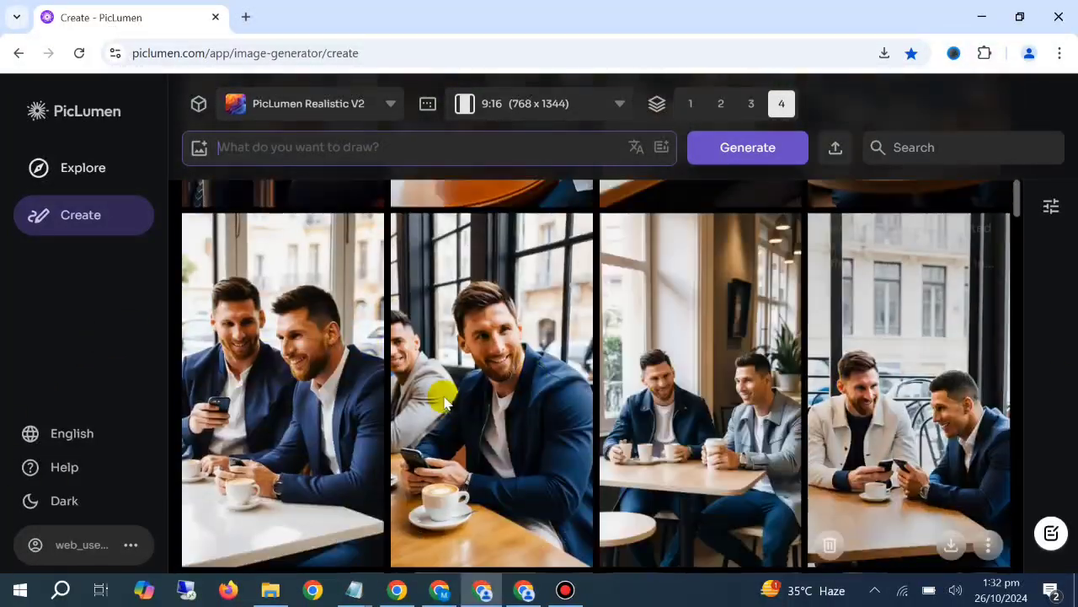
scroll(508, 453, "down", 10)
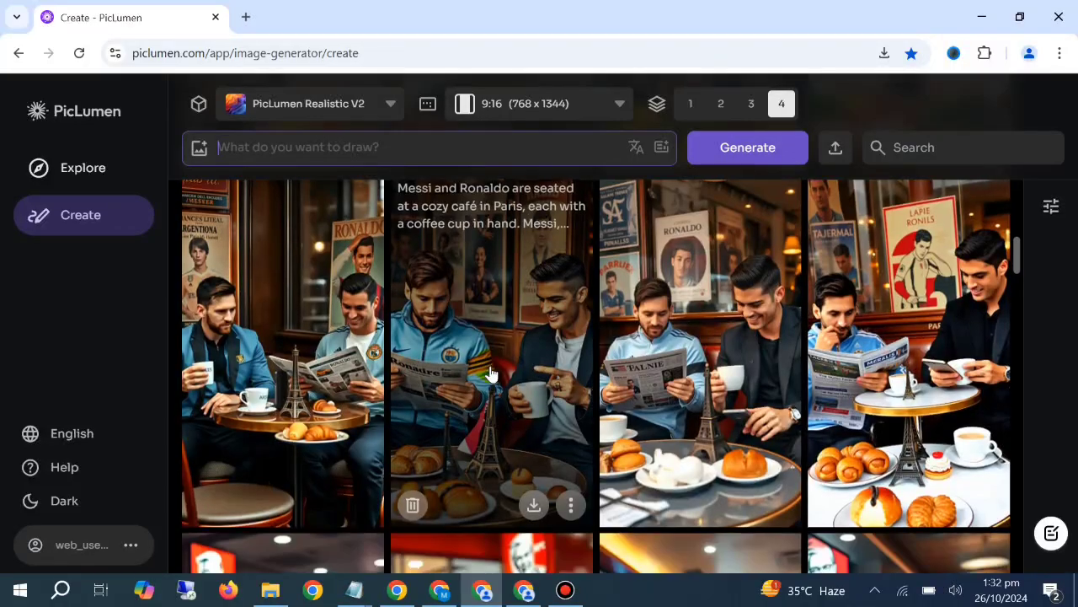
scroll(491, 374, "down", 5)
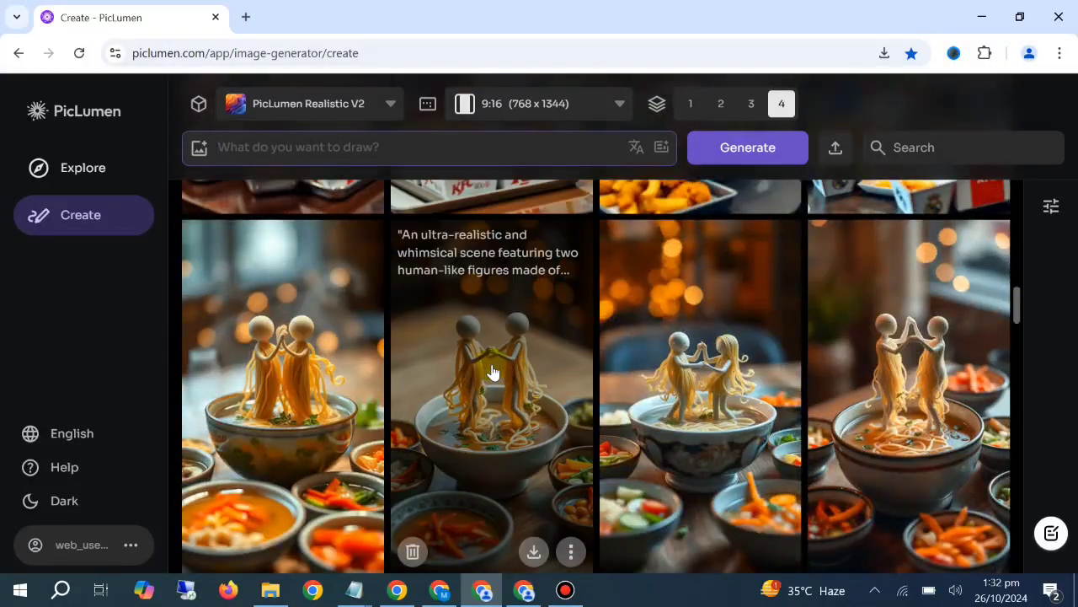
scroll(481, 374, "up", 5)
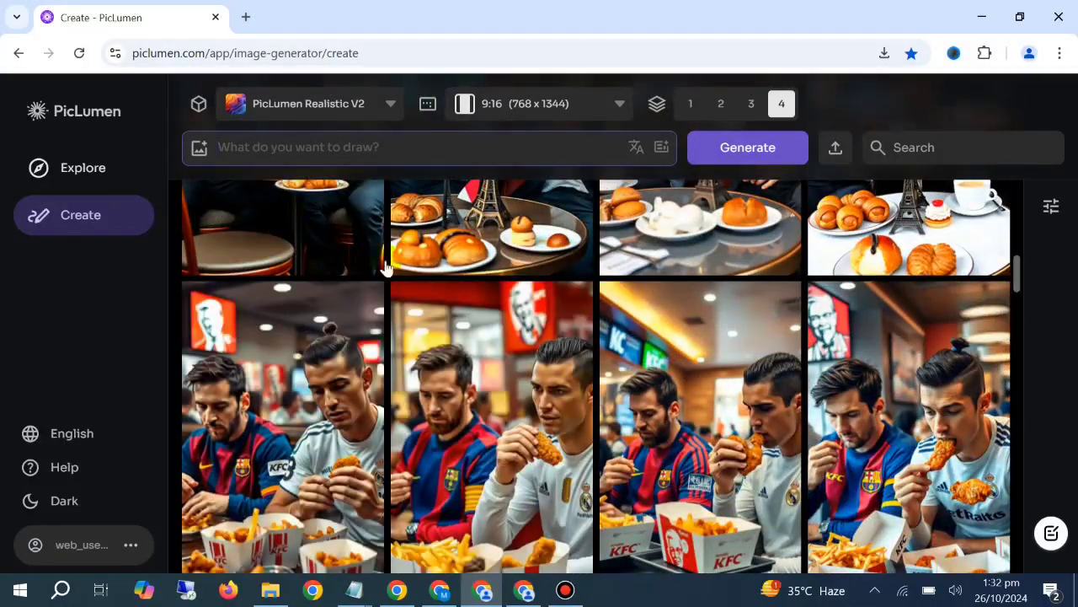
scroll(642, 455, "up", 10)
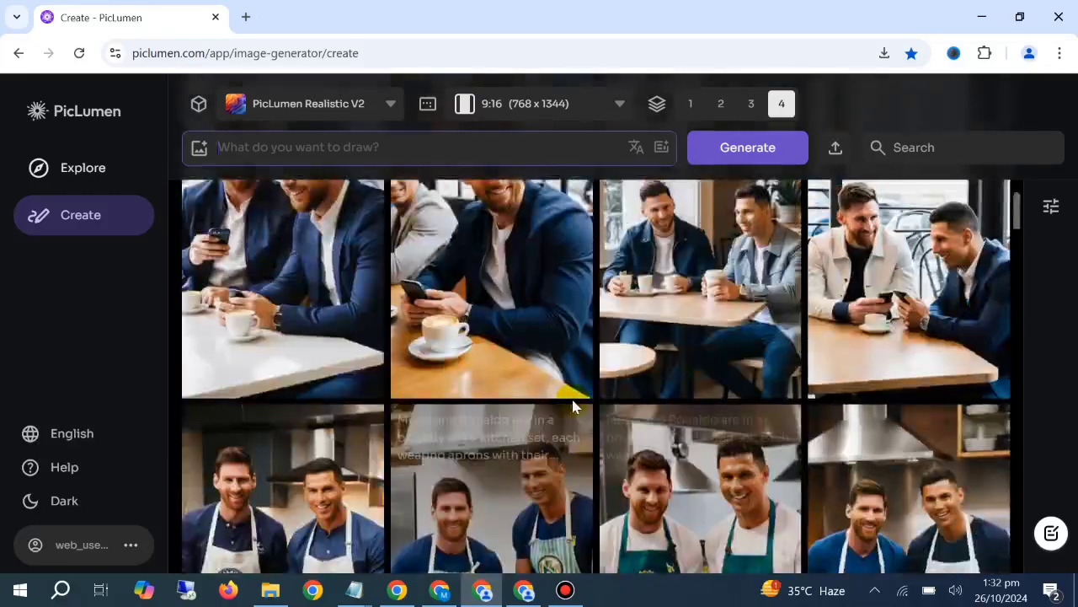
scroll(563, 395, "up", 8)
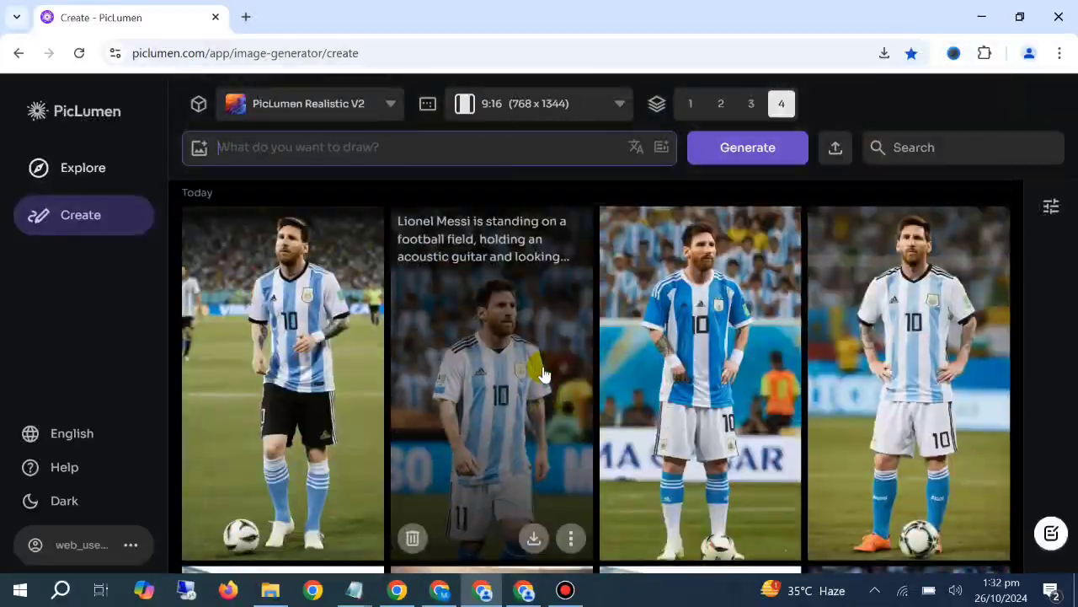
Switch to the Notepad file of saved prompts and copy the first prompt, with Lionel Messi standing alone on a football field
left_click(356, 589)
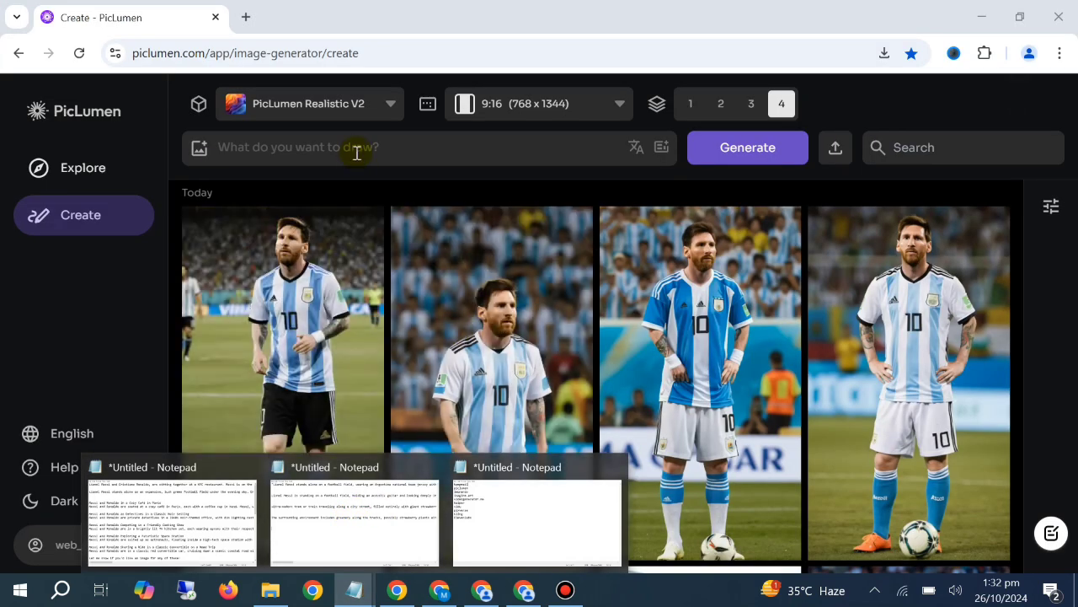
left_click(337, 520)
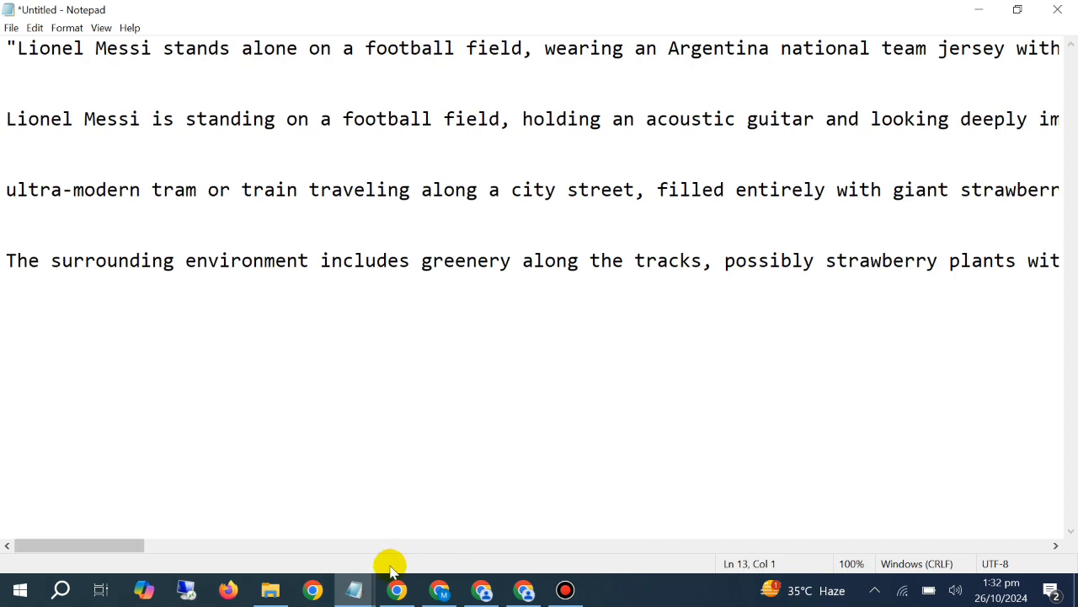
left_click_drag(4, 53, 5, 73)
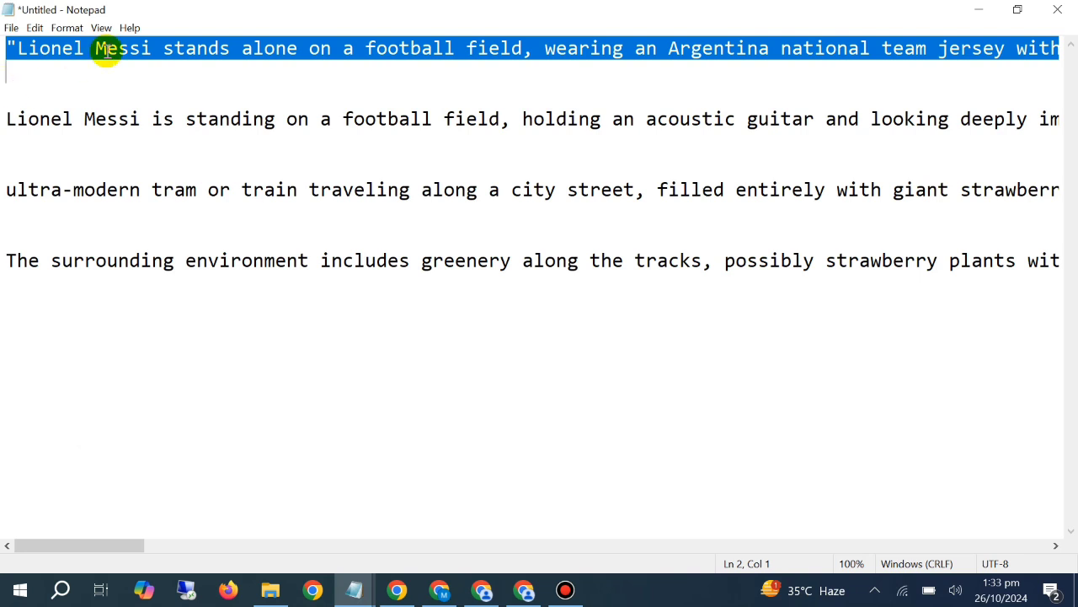
left_click(439, 590)
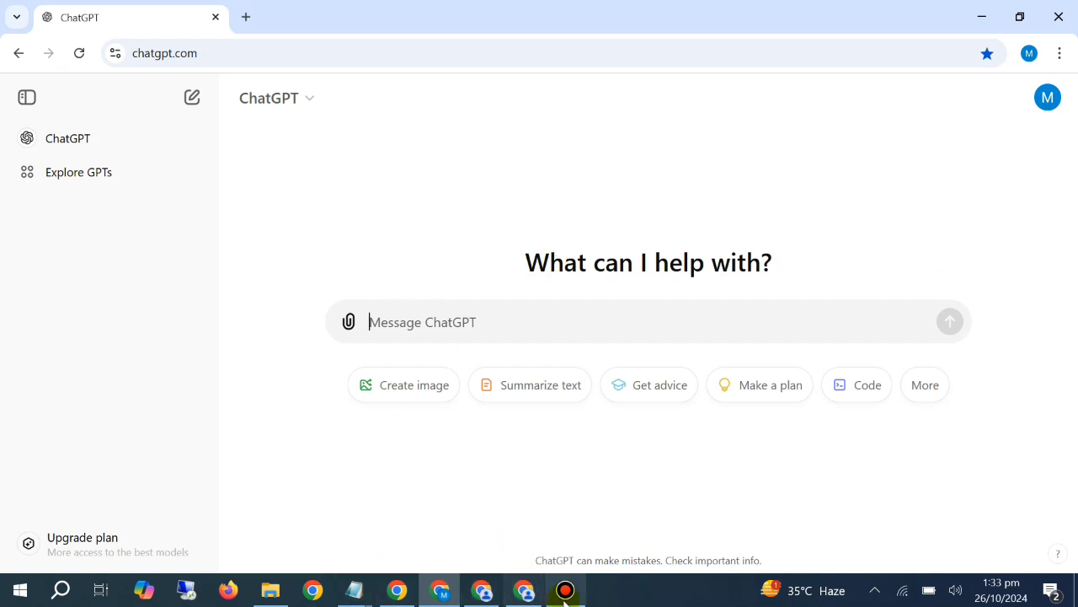
left_click_drag(564, 593, 378, 593)
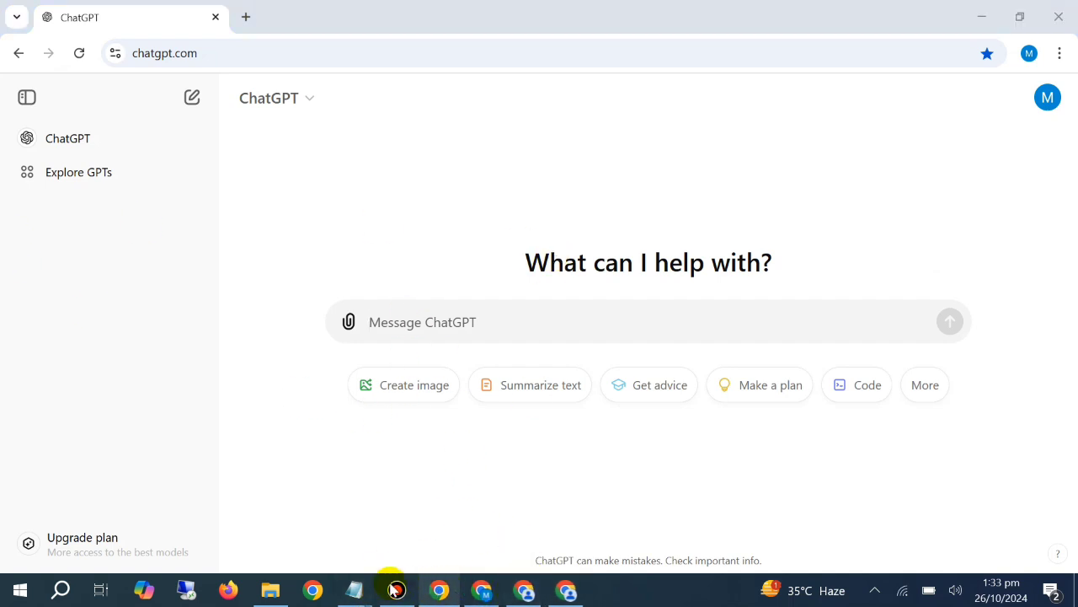
mouse_move(354, 589)
left_click(299, 472)
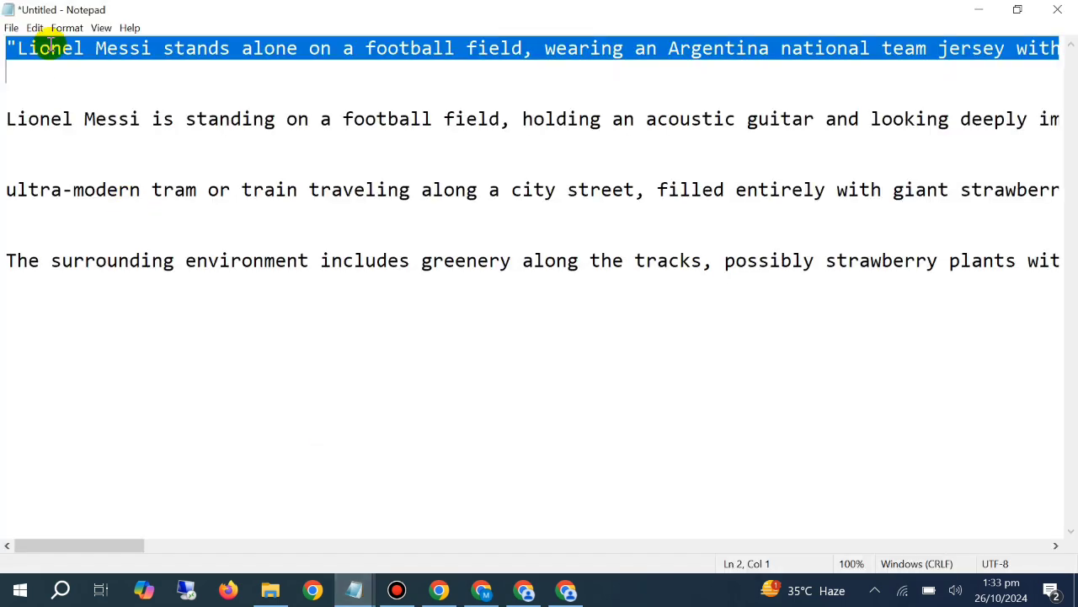
right_click(82, 50)
left_click(68, 107)
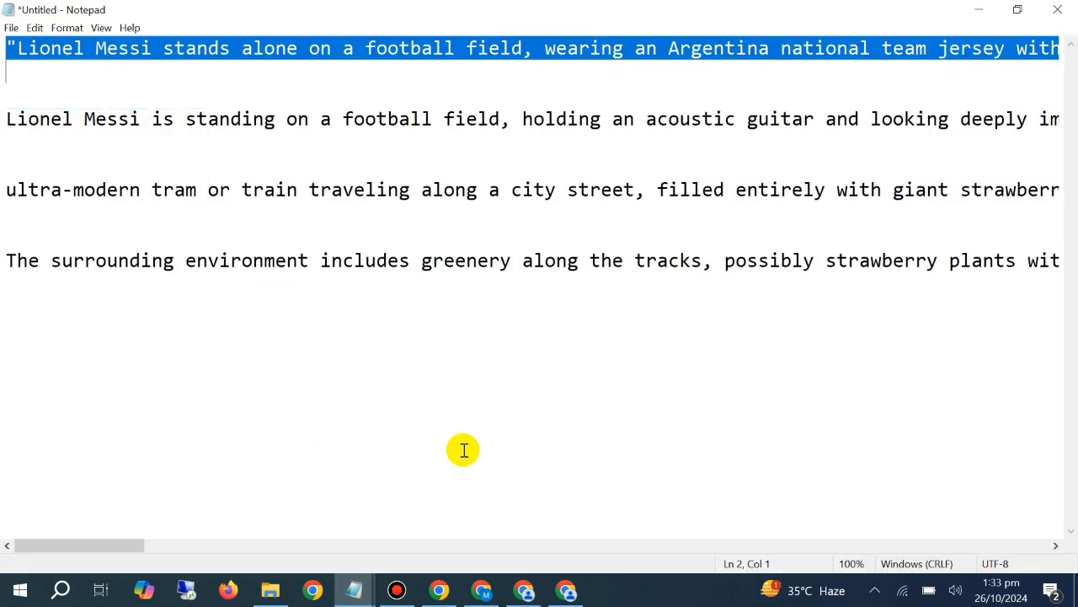
Switch to ChatGPT, paste the copied Lionel Messi prompt as a message and send it
left_click(481, 590)
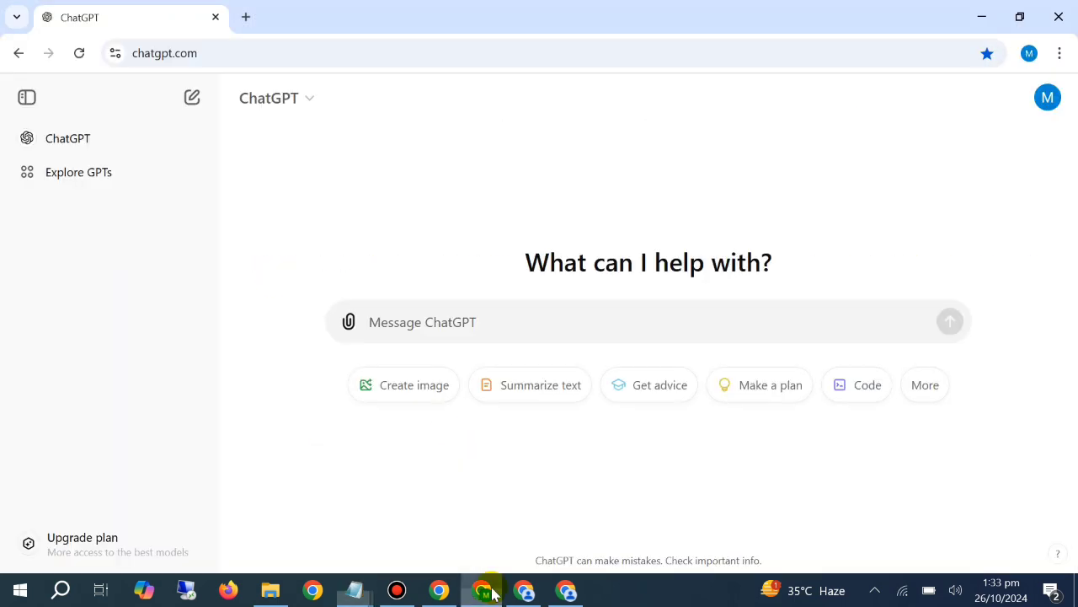
right_click(453, 320)
left_click(508, 193)
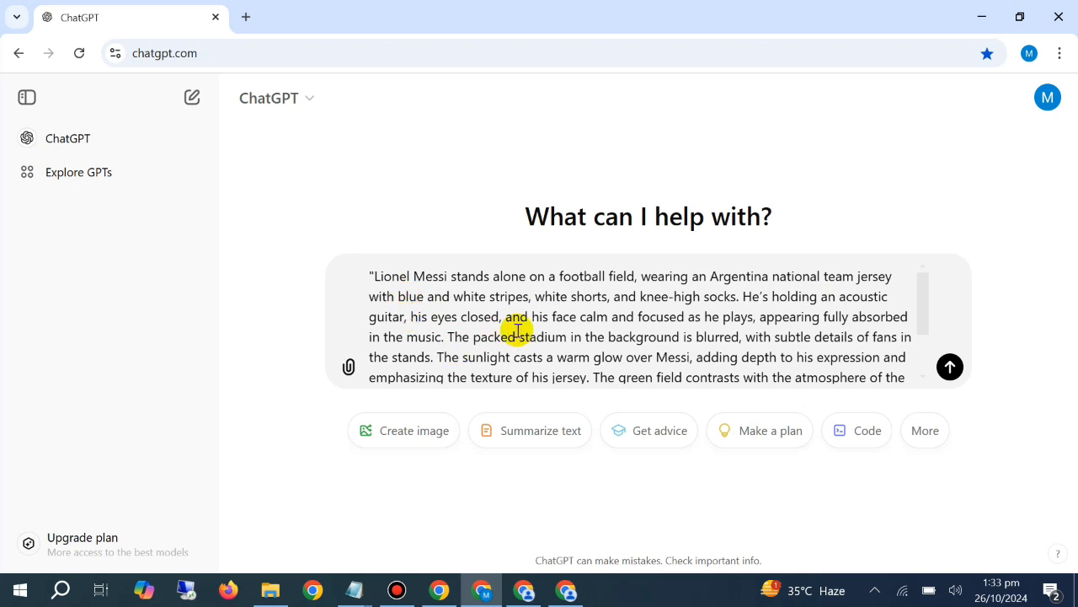
scroll(664, 303, "down", 1)
scroll(665, 307, "up", 2)
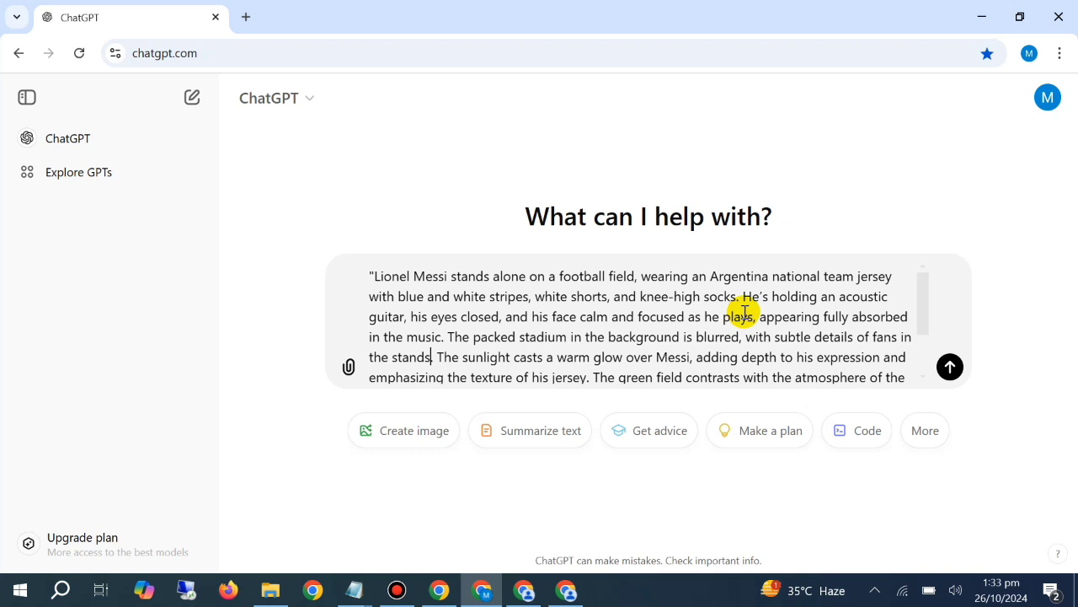
left_click(948, 367)
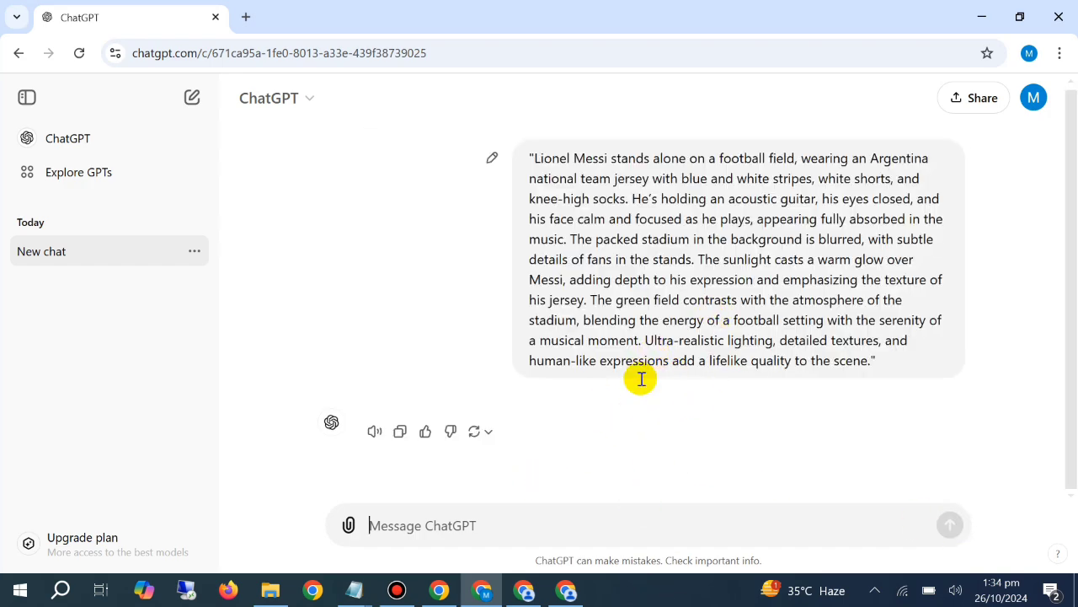
Copy the whole Messi guitar prompt from the sent ChatGPT message and paste it into PicLumen's prompt field
triple_click(679, 244)
left_click(679, 245)
triple_click(681, 246)
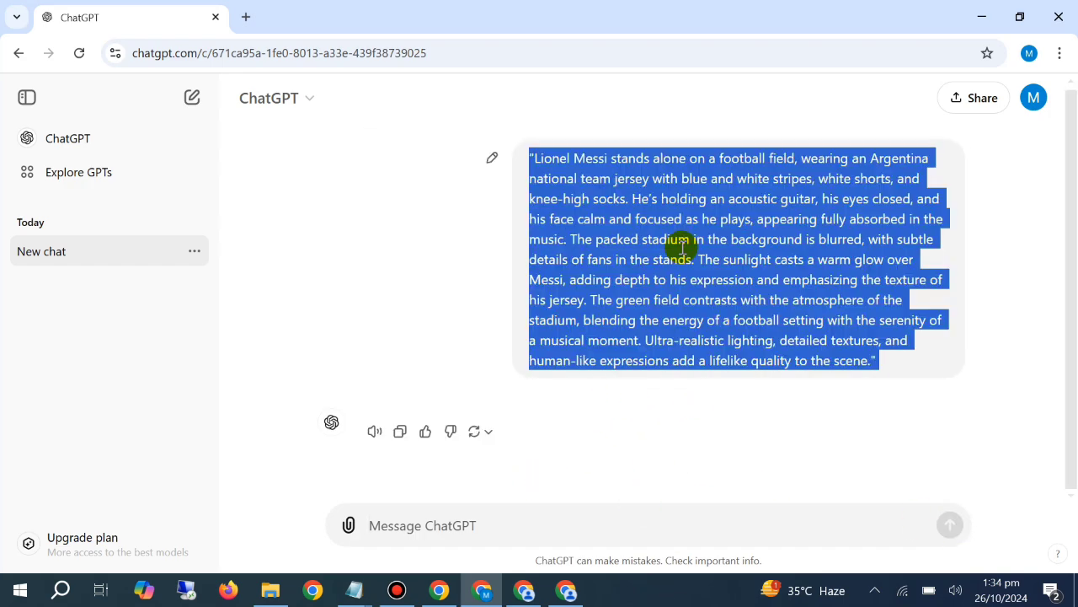
right_click(683, 251)
left_click(722, 272)
left_click(523, 590)
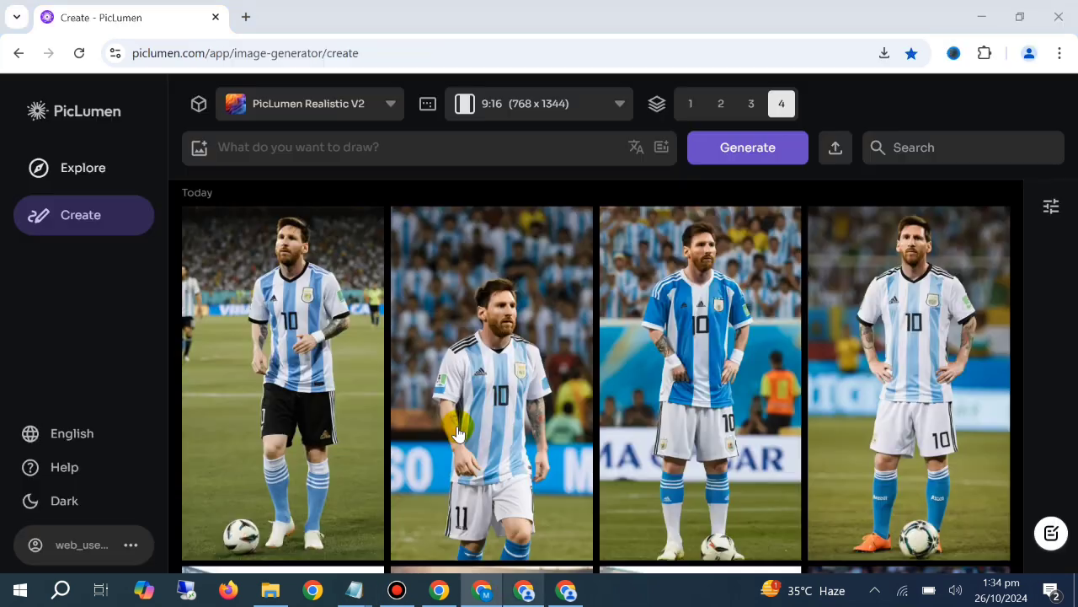
right_click(304, 171)
left_click(427, 342)
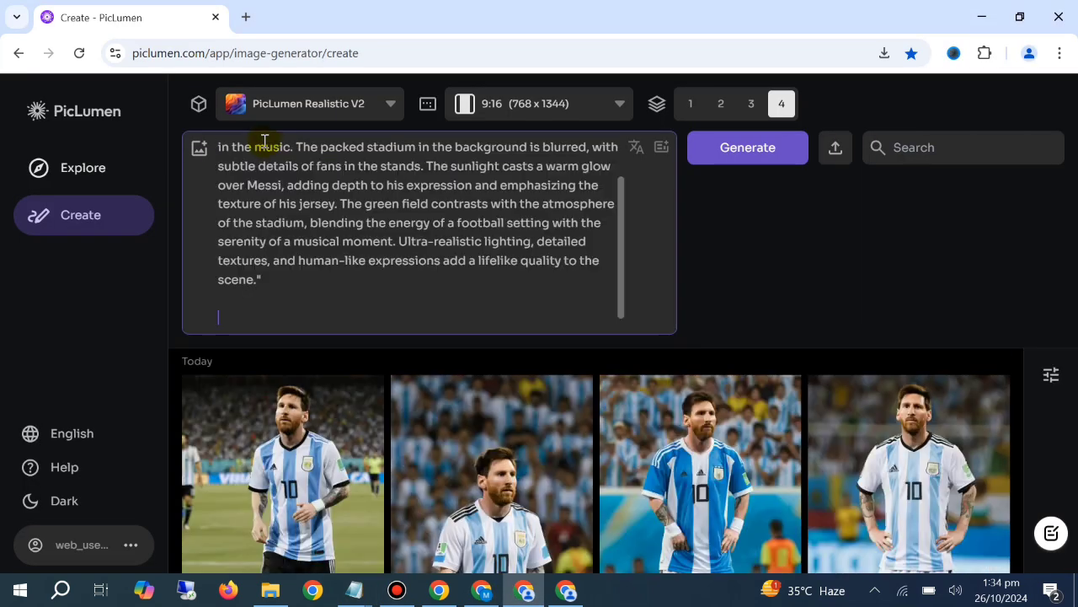
Generate four 9:16 images from the prompt with the PicLumen Realistic V2 model, and clear the prompt field
left_click(275, 104)
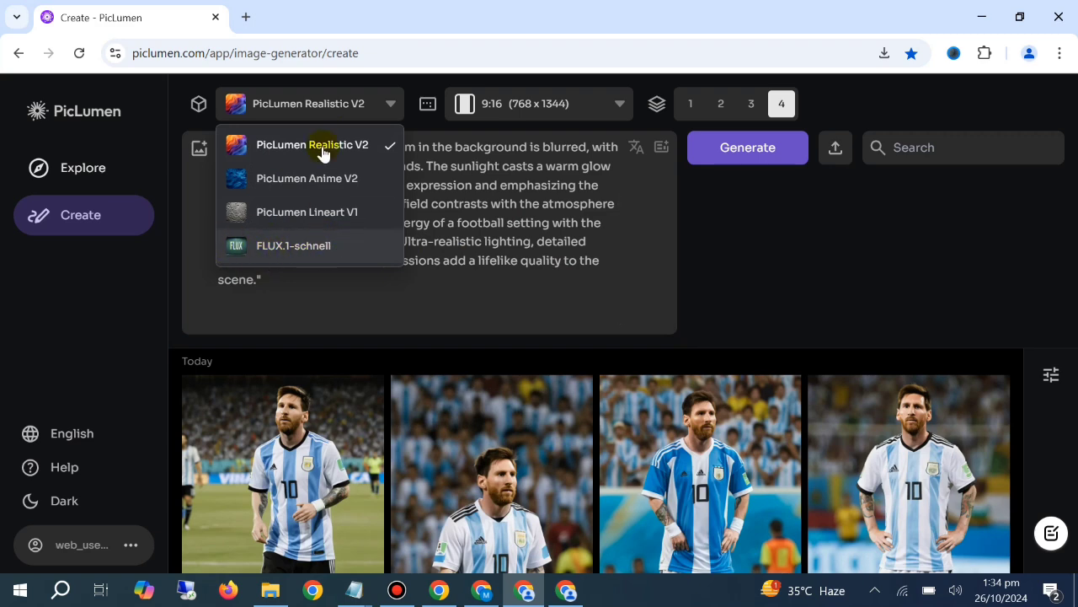
left_click(393, 113)
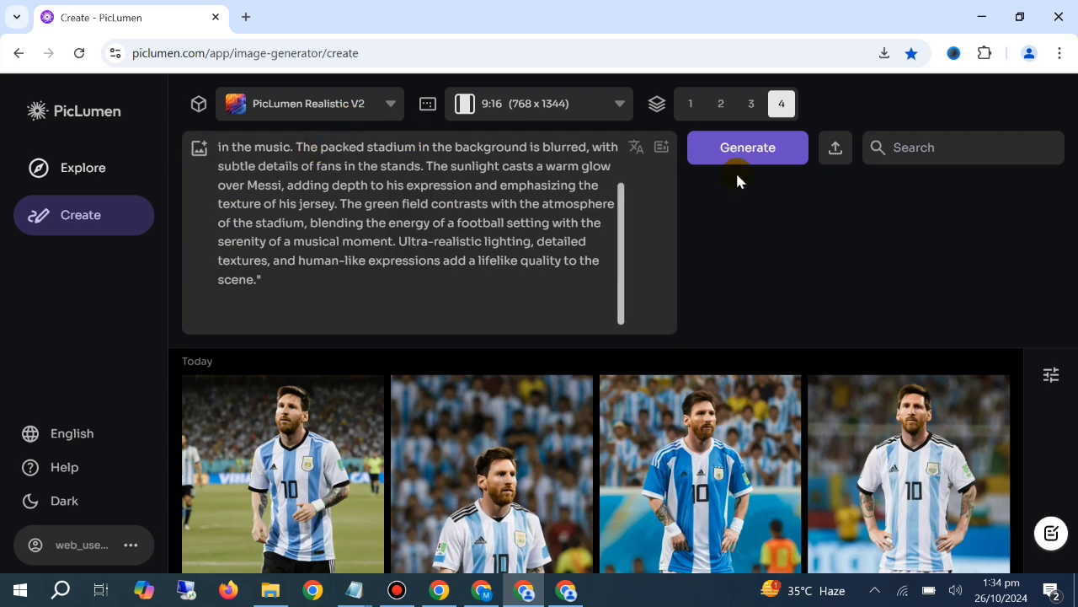
left_click(758, 146)
scroll(527, 383, "down", 3)
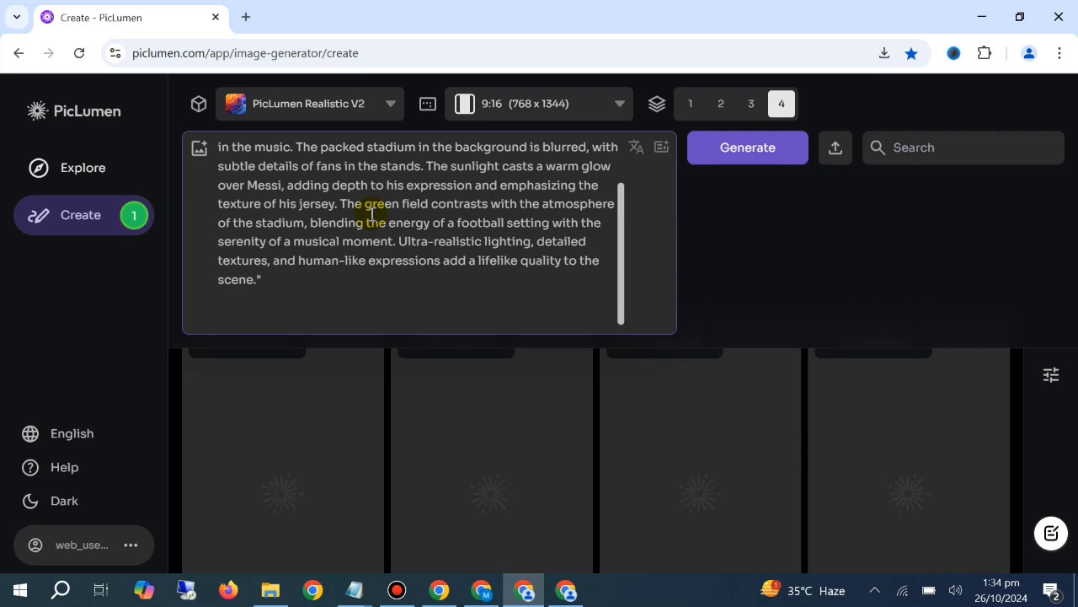
key("ctrl+a")
key("BackSpace")
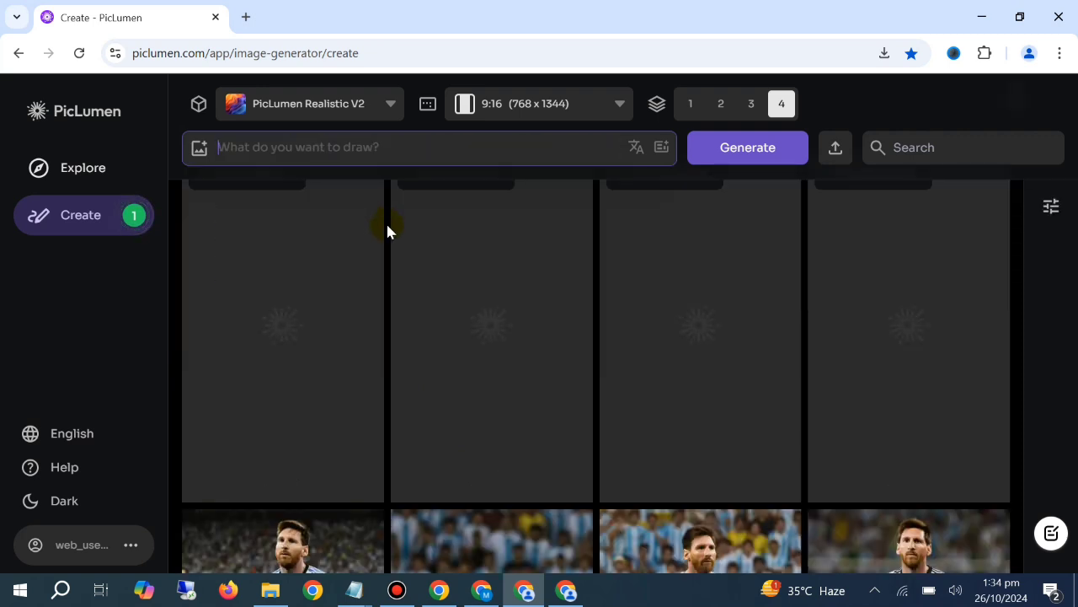
Return to ChatGPT, copy the sent Messi prompt and paste it into a new message
left_click(482, 592)
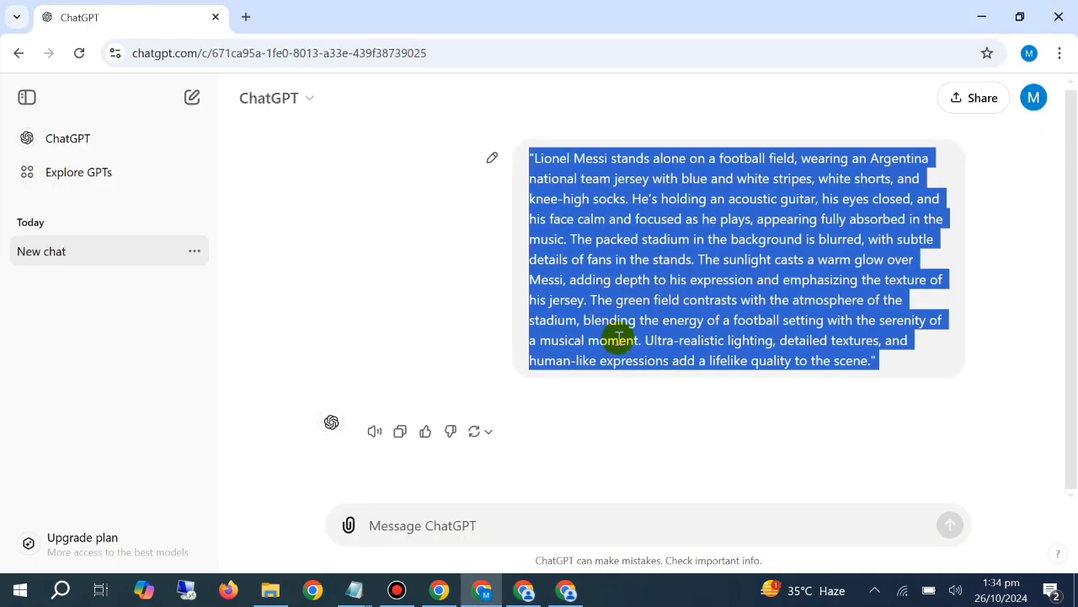
left_click(524, 592)
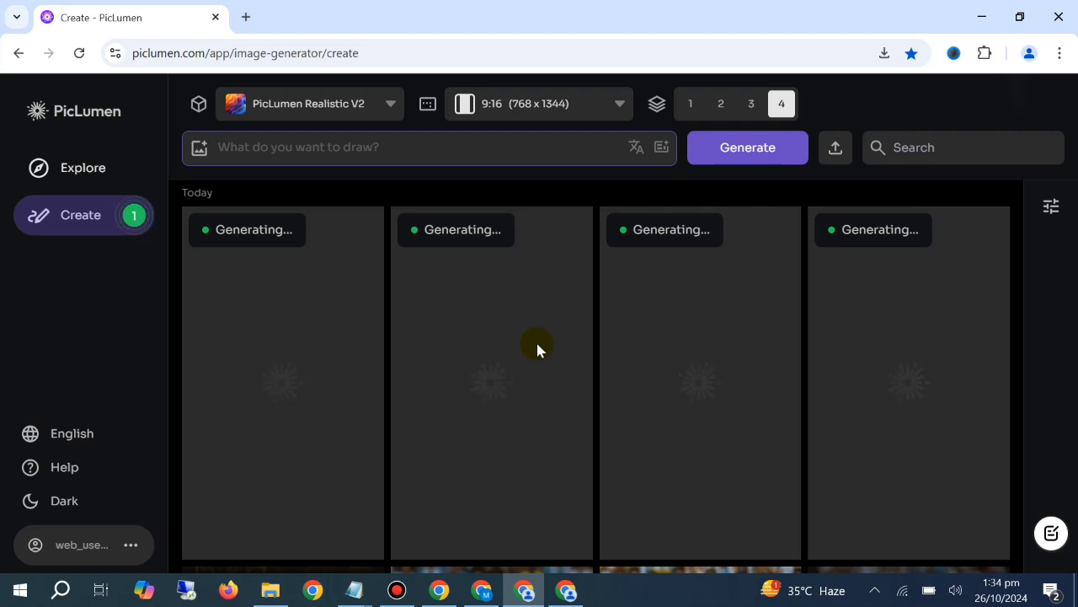
left_click(481, 590)
triple_click(654, 316)
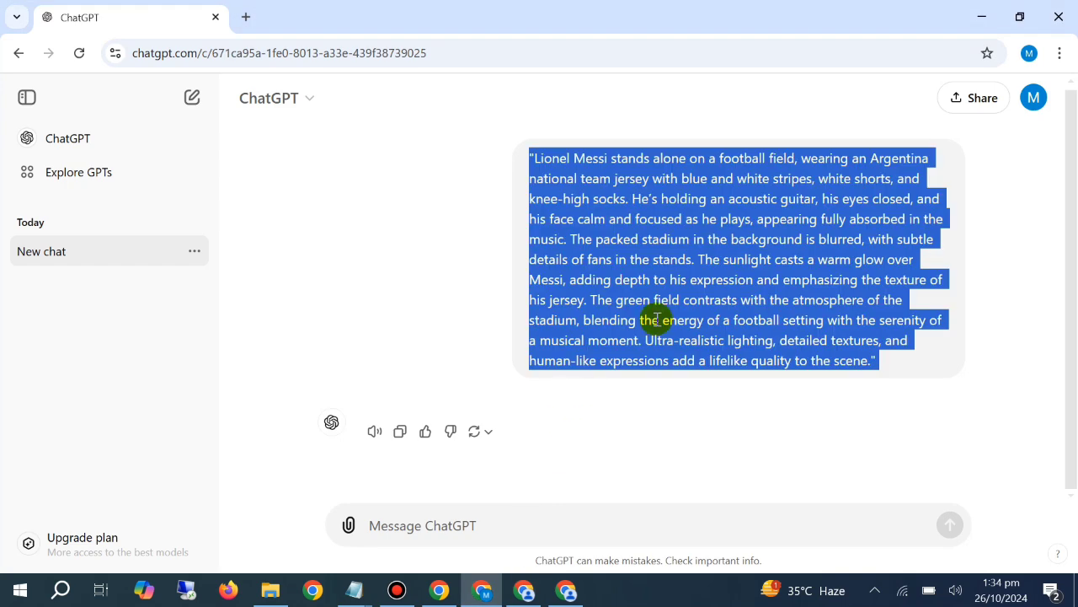
right_click(660, 325)
left_click(683, 338)
right_click(519, 523)
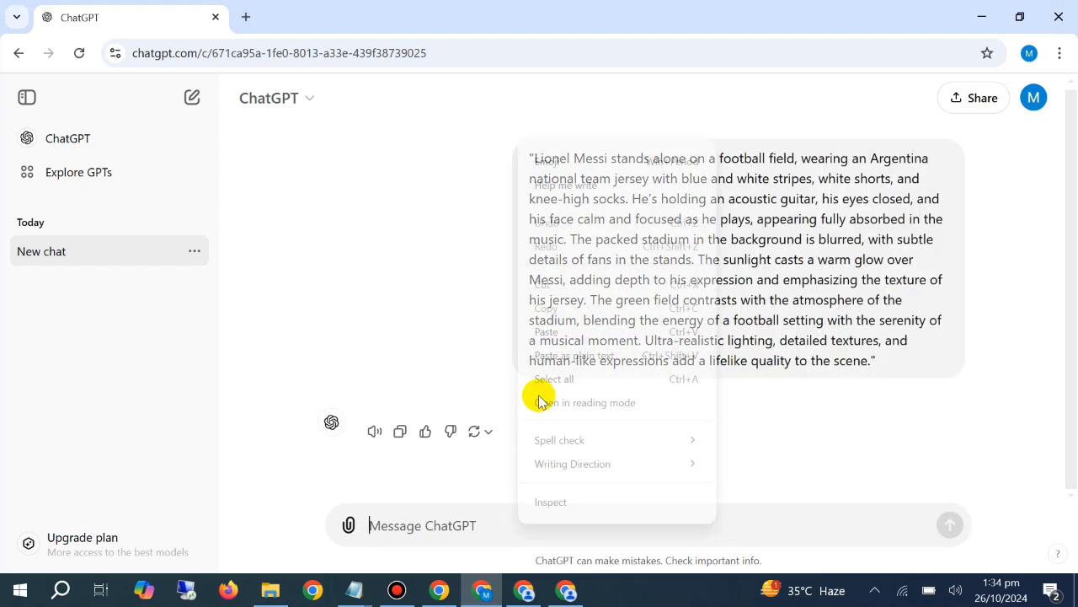
left_click(564, 333)
Glance at the open Instagram and Facebook pages, and check the newly generated Messi images in PicLumen
left_click(439, 590)
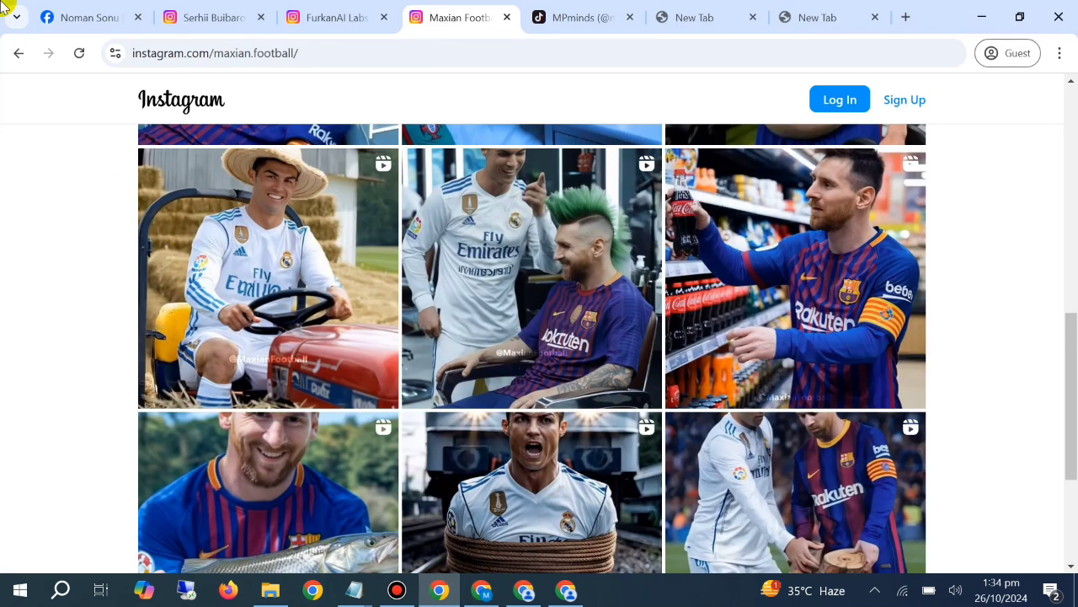
left_click(84, 16)
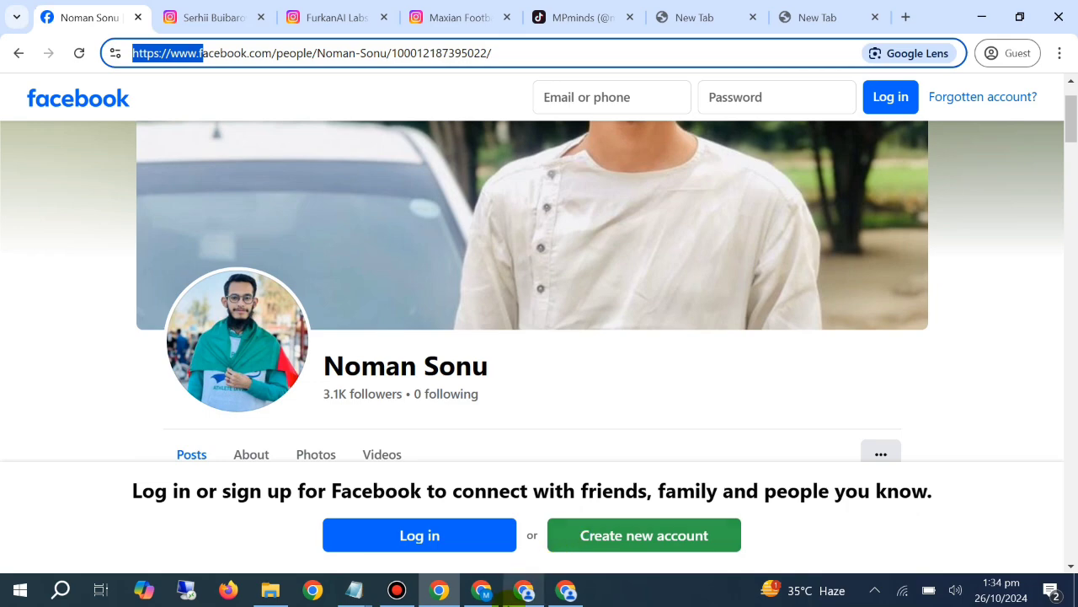
left_click(510, 597)
left_click(510, 596)
left_click(513, 594)
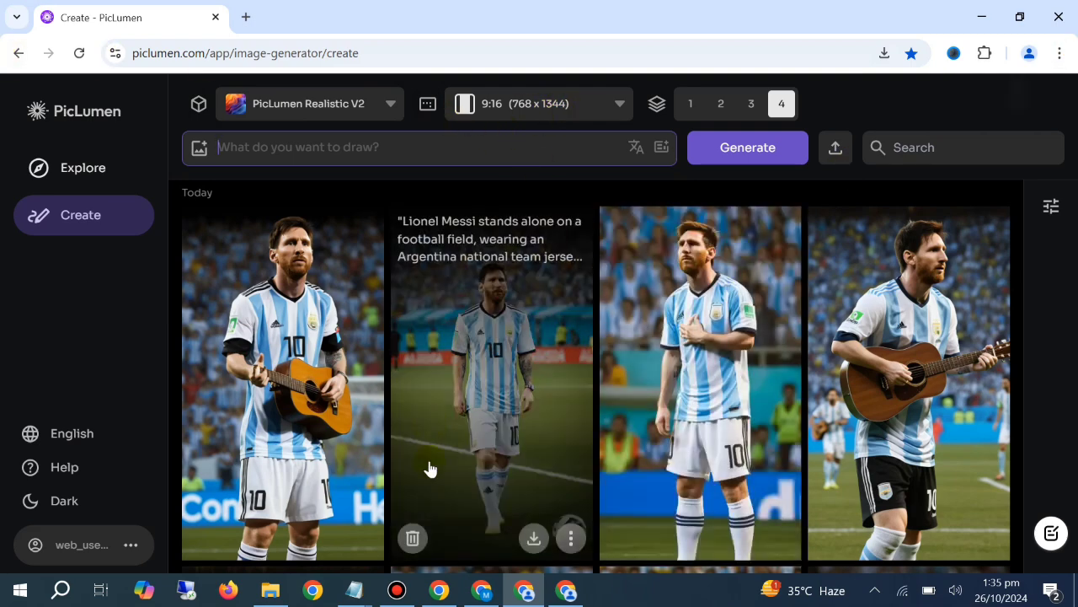
In ChatGPT, add "Analyze this and give me 5 more prompts" with a request for new ones below the pasted prompt, and send it
left_click(482, 590)
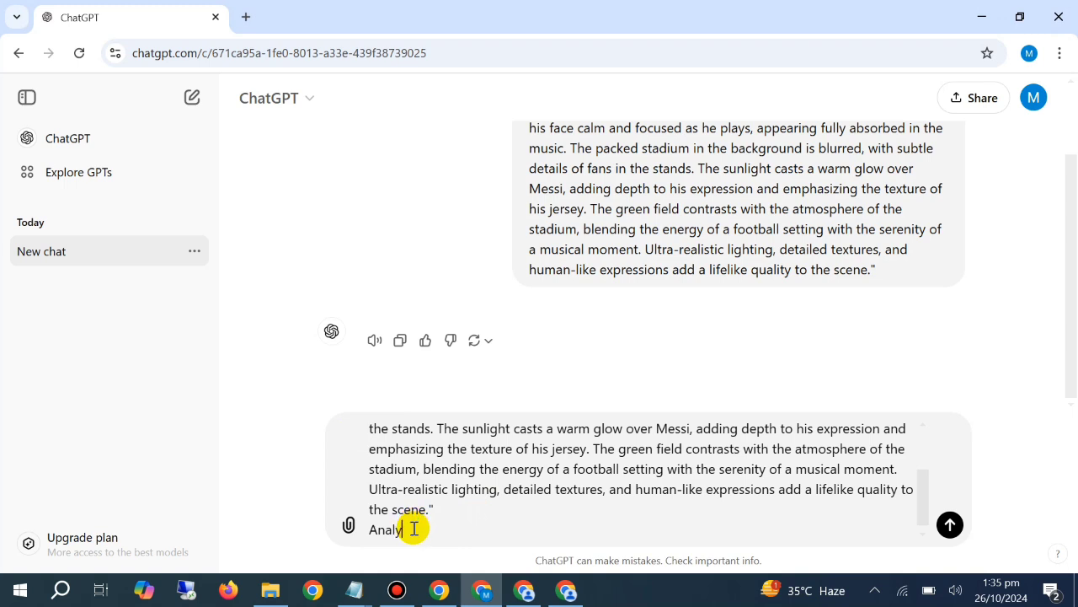
type("his and give me ")
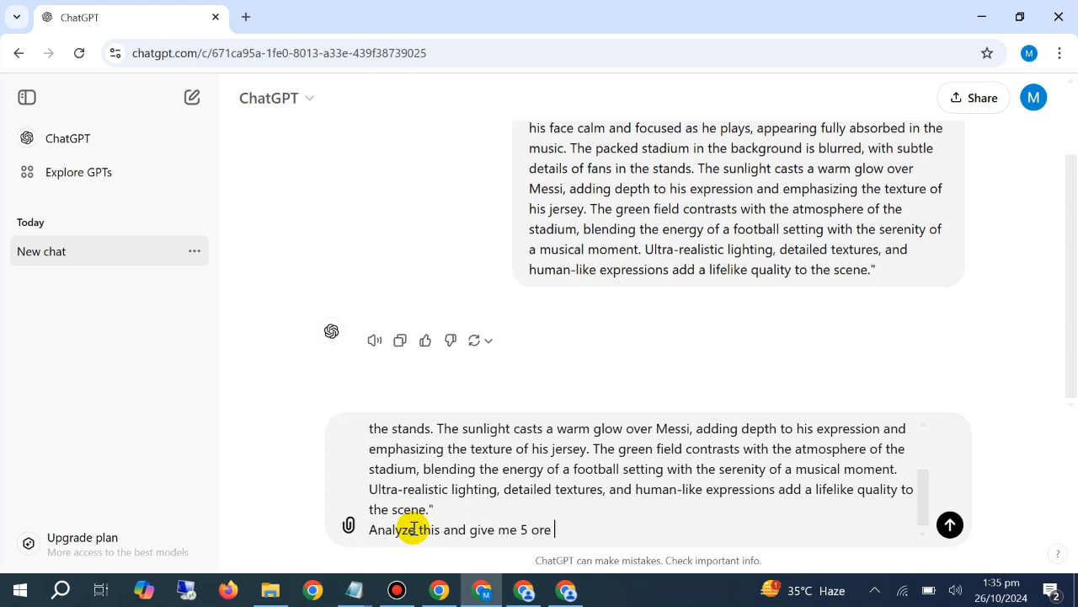
type("5 more prompts with ")
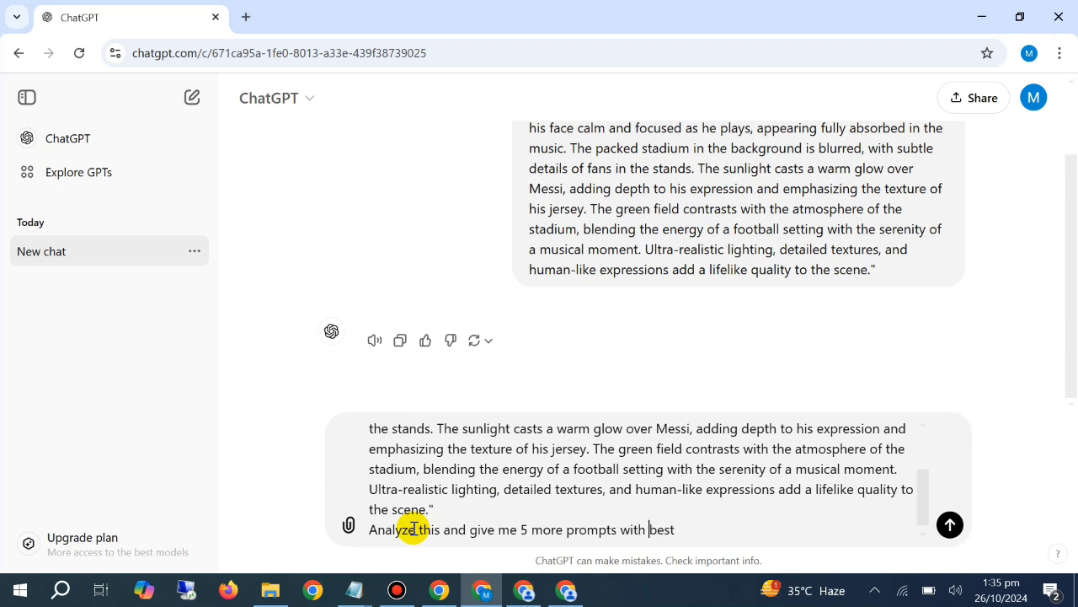
type("new b")
type("eas")
key("Return")
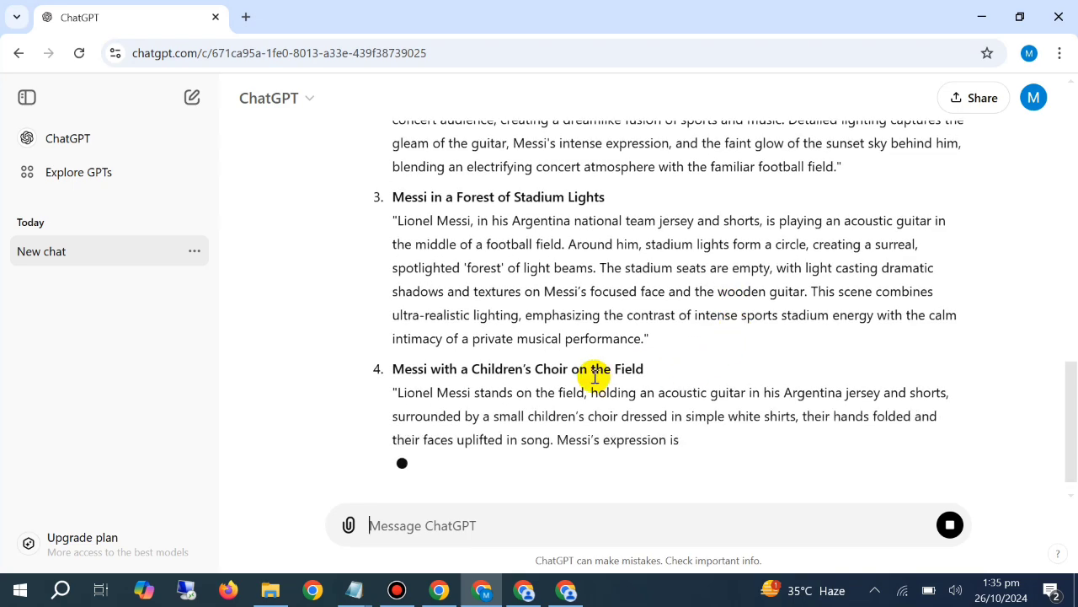
Copy the text of the first suggested prompt, "Messi in a Tranquil Stadium", from ChatGPT's reply
scroll(614, 379, "up", 10)
scroll(506, 337, "down", 2)
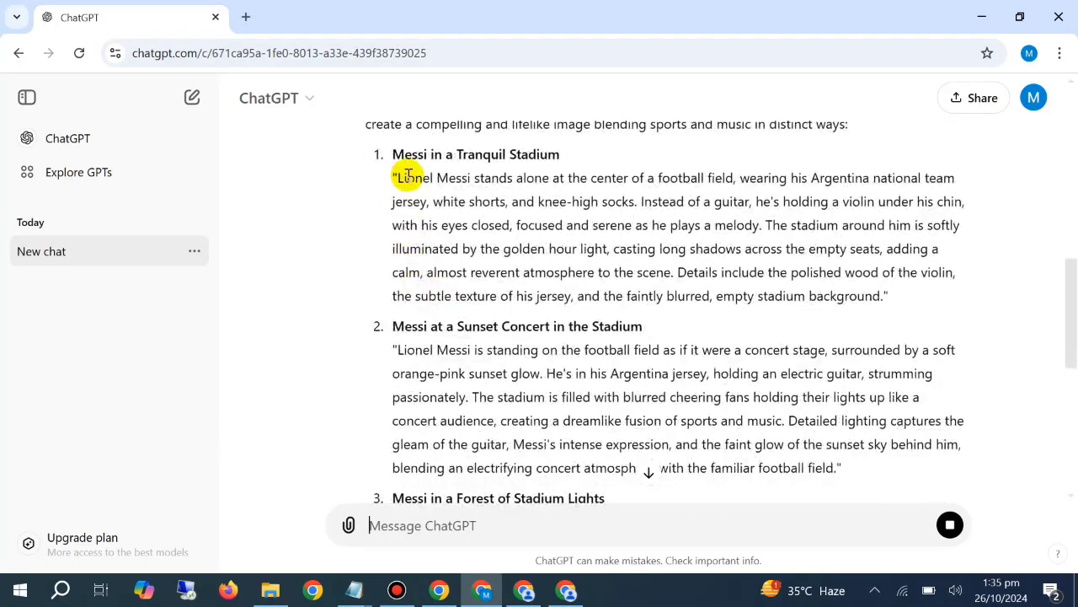
left_click_drag(393, 177, 919, 296)
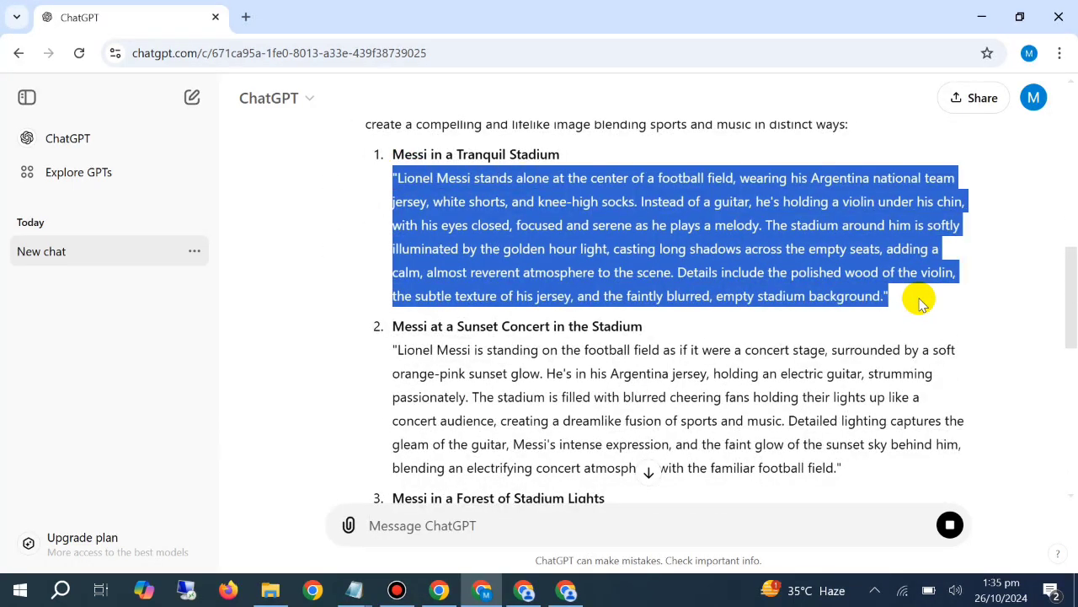
right_click(682, 200)
left_click(700, 211)
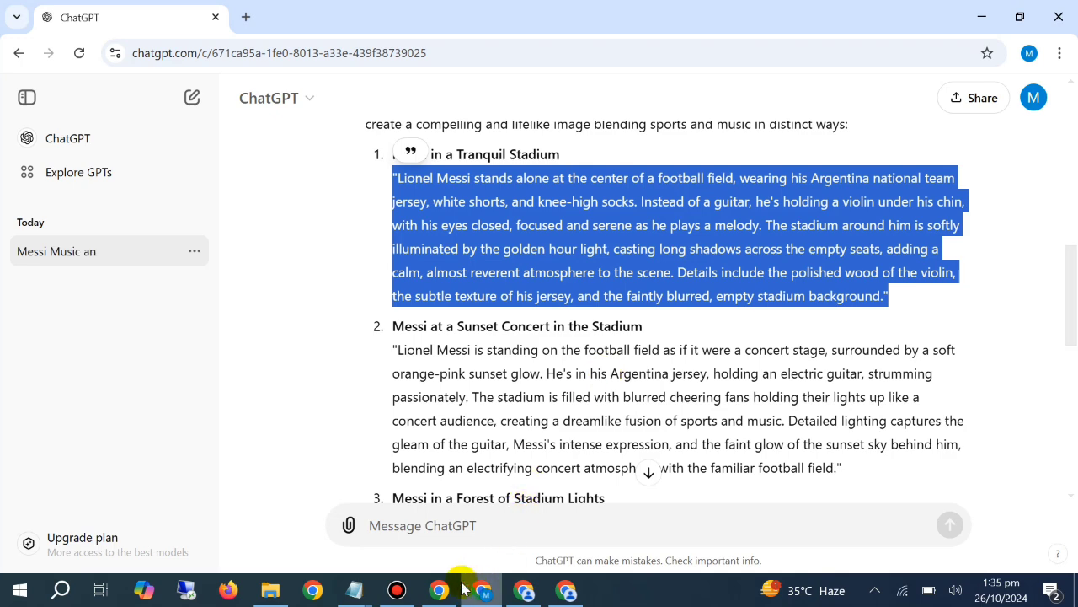
Switch to PicLumen, paste the violin-playing Messi prompt and generate four images from it
left_click(524, 590)
left_click(421, 147)
key("ctrl+v")
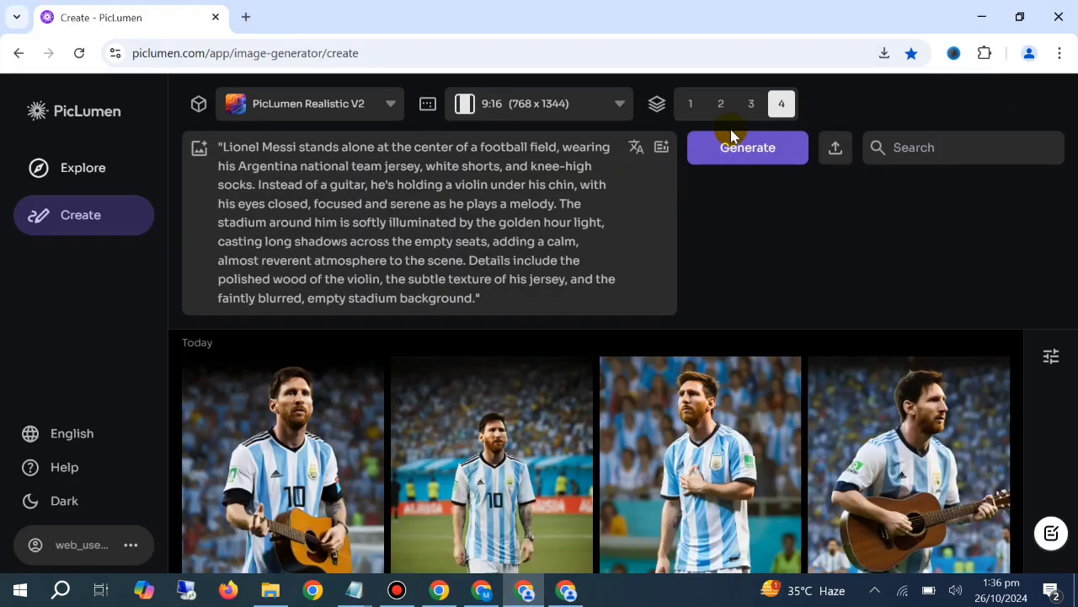
left_click(731, 145)
In the second PicLumen window, paste the same violin-playing Messi prompt and generate four more images
left_click(573, 590)
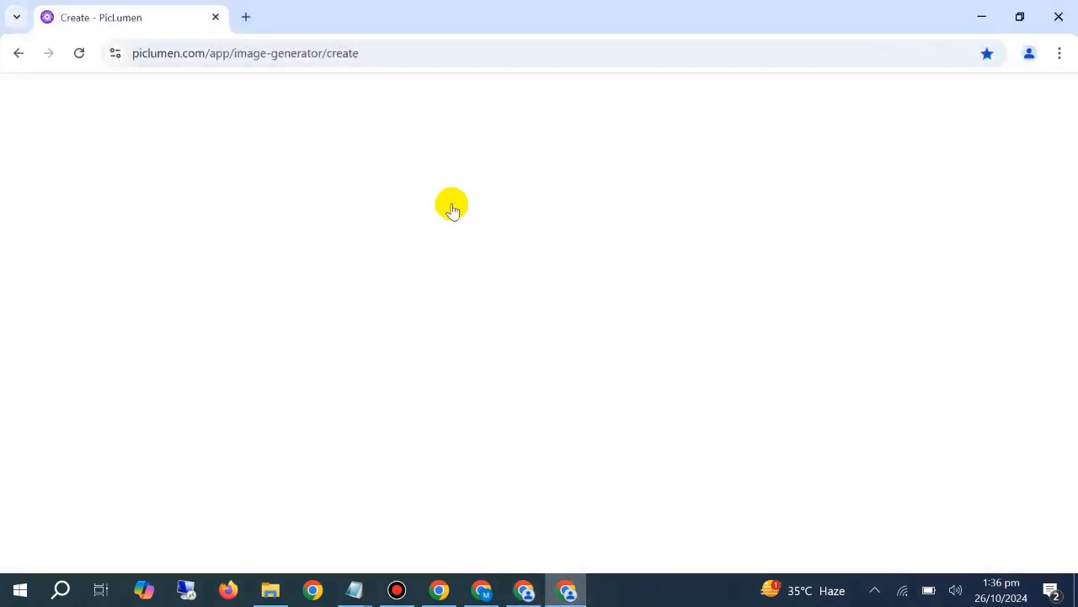
right_click(397, 156)
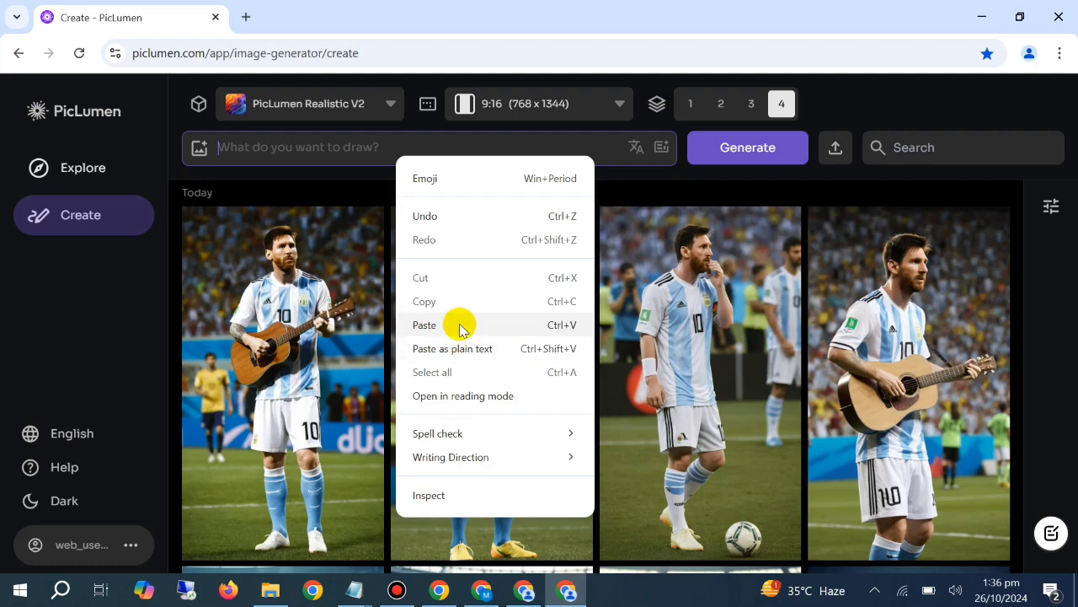
left_click(458, 337)
left_click(733, 158)
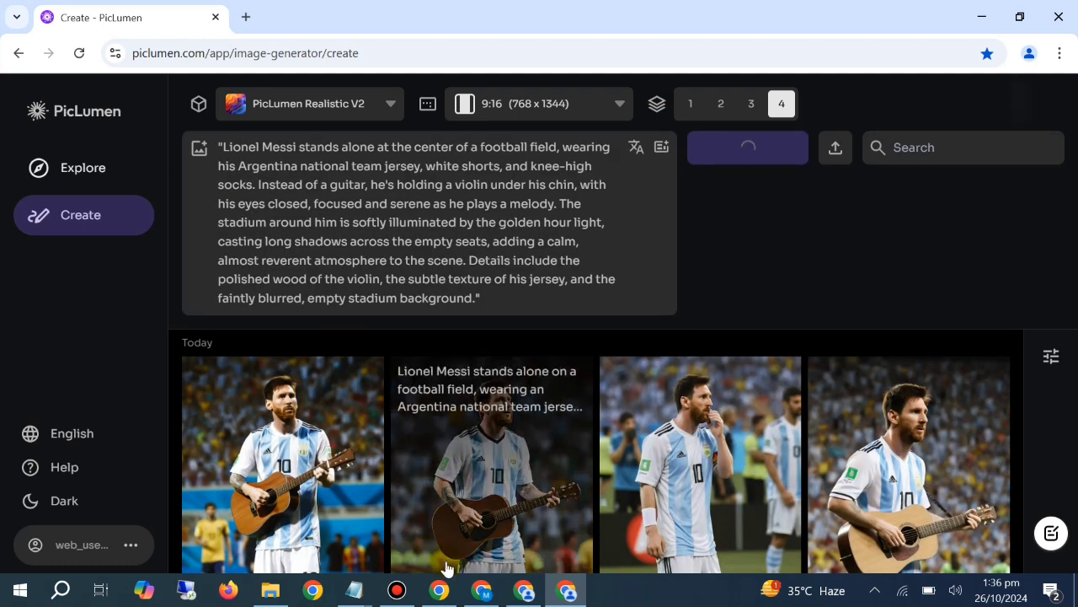
Switch to ChatGPT and copy the text of the second suggested prompt, "Messi at a Sunset Concert in the Stadium"
left_click(482, 590)
scroll(462, 346, "down", 2)
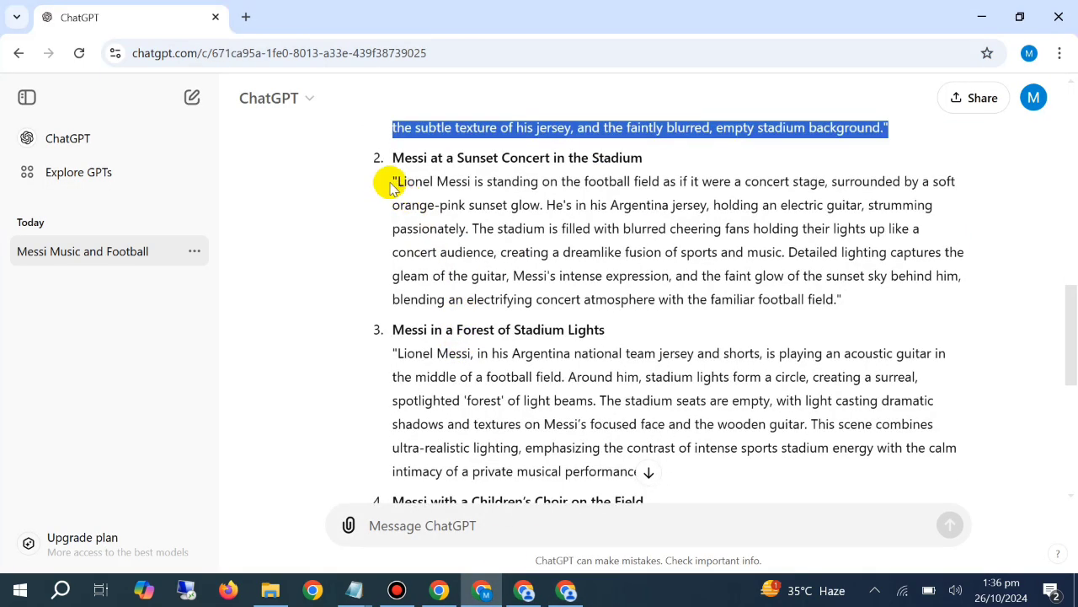
left_click_drag(387, 180, 783, 241)
right_click(753, 241)
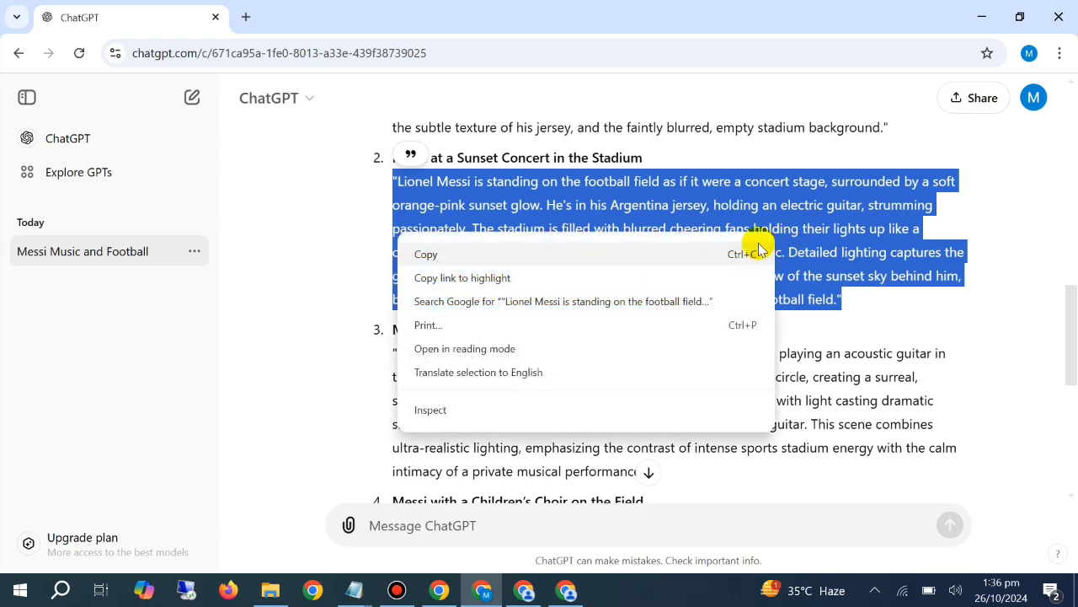
left_click(753, 250)
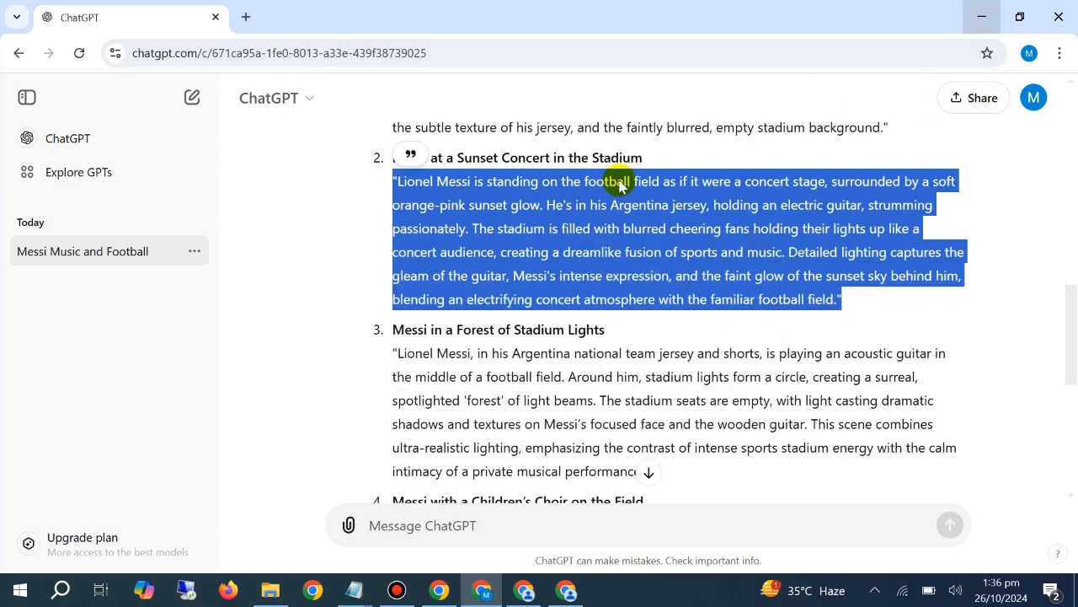
Minimize the windows, open the CHAT GPT 3 browser profile from the desktop and load PicLumen there in a maximized window
left_click(979, 16)
left_click(981, 16)
left_click(982, 17)
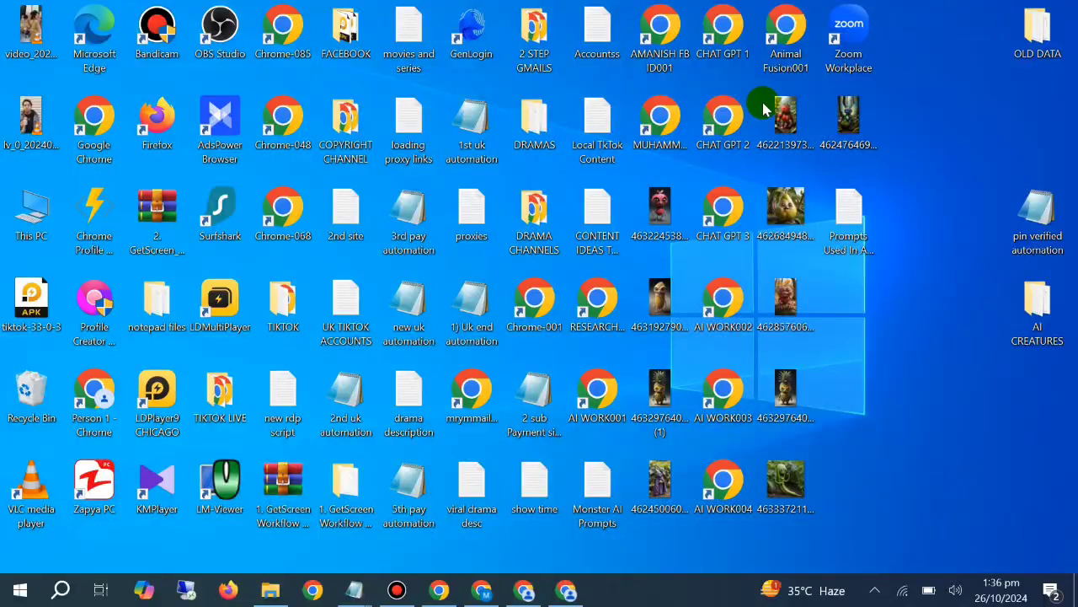
double_click(730, 198)
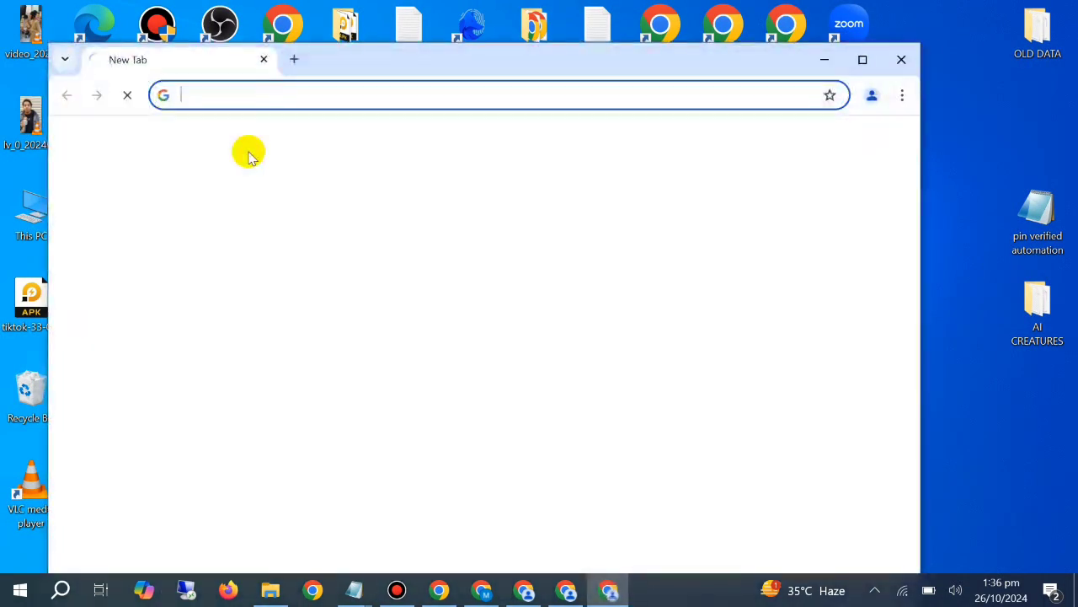
left_click(329, 125)
left_click(863, 59)
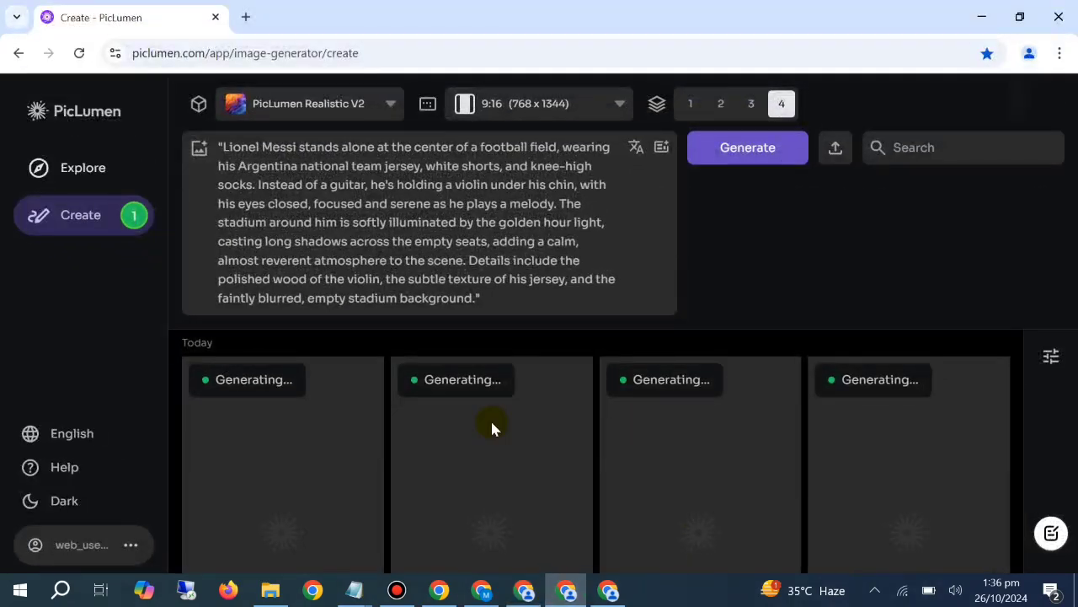
Clear the violin prompt from the prompt fields of the two earlier PicLumen windows
key("ctrl+a")
key("BackSpace")
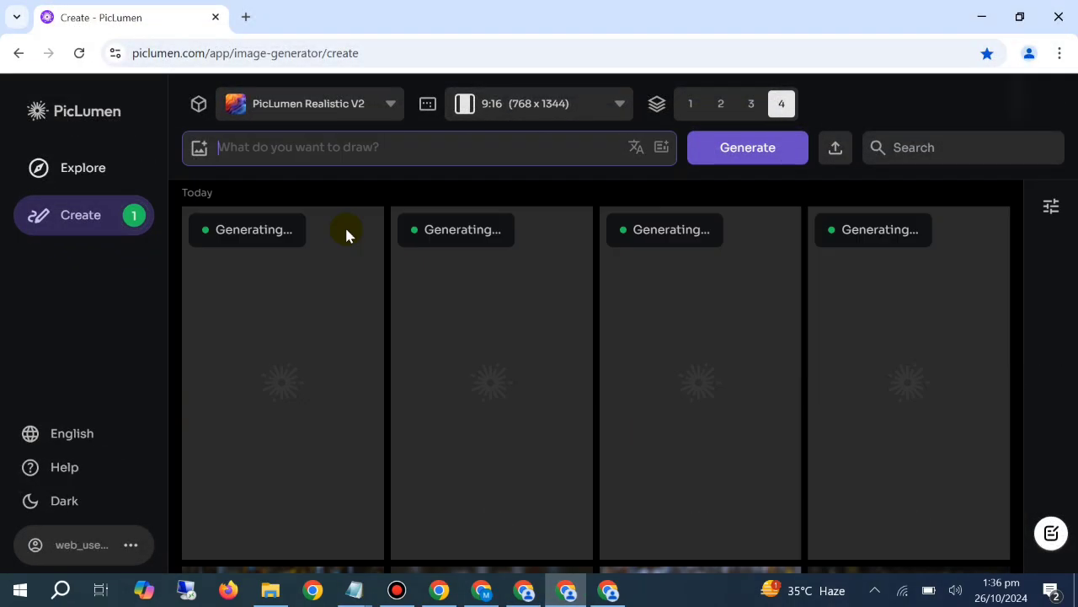
key("ctrl+v")
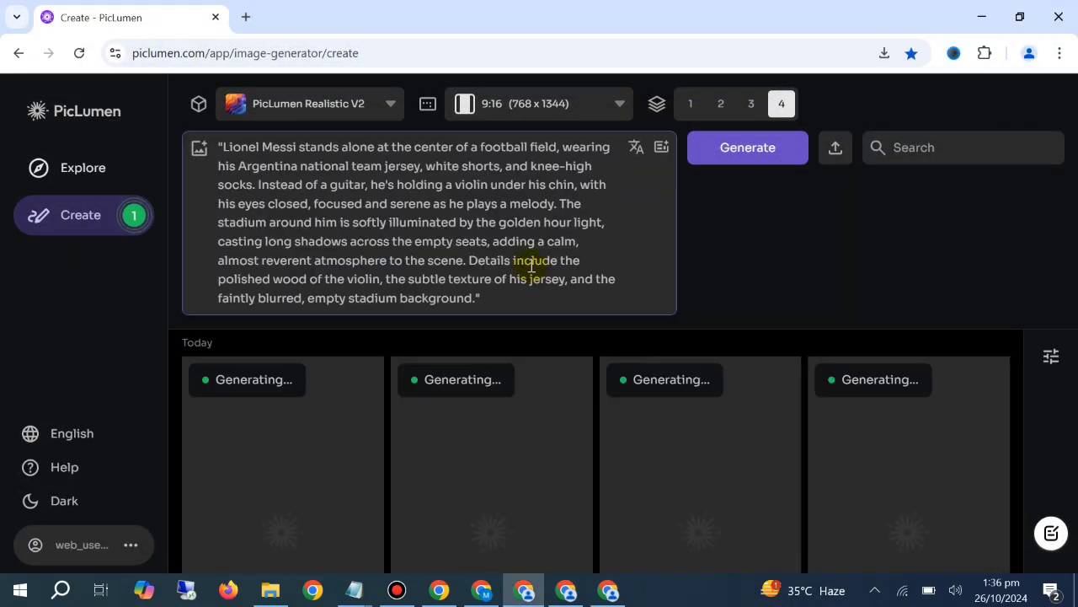
key("ctrl+a")
key("BackSpace")
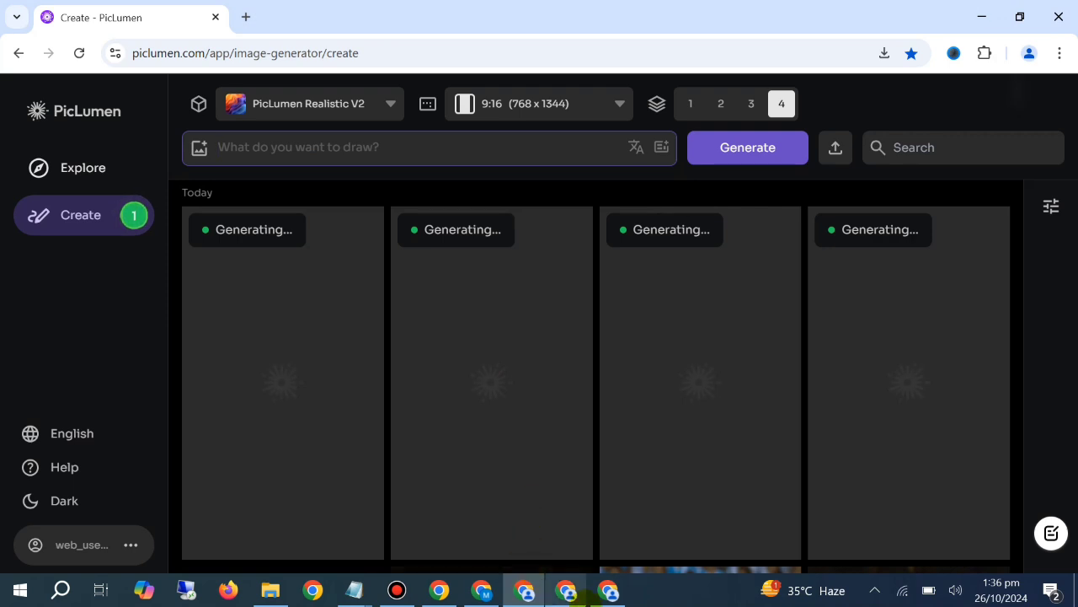
In the newly opened PicLumen window, set the aspect ratio to 9:16 (768 x 1344) and the number of images to 4
left_click(609, 591)
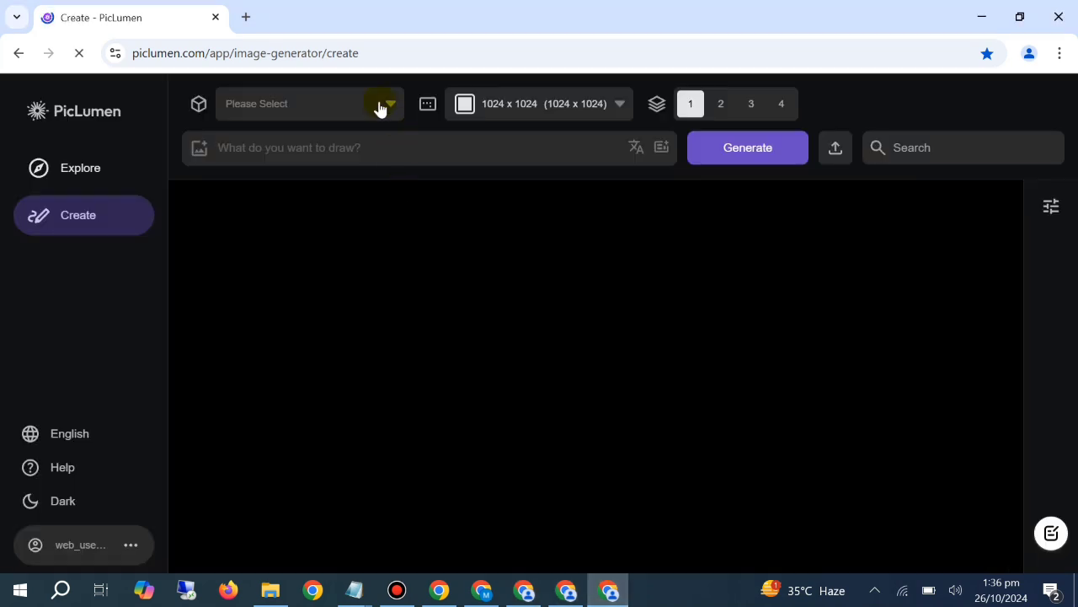
left_click(455, 105)
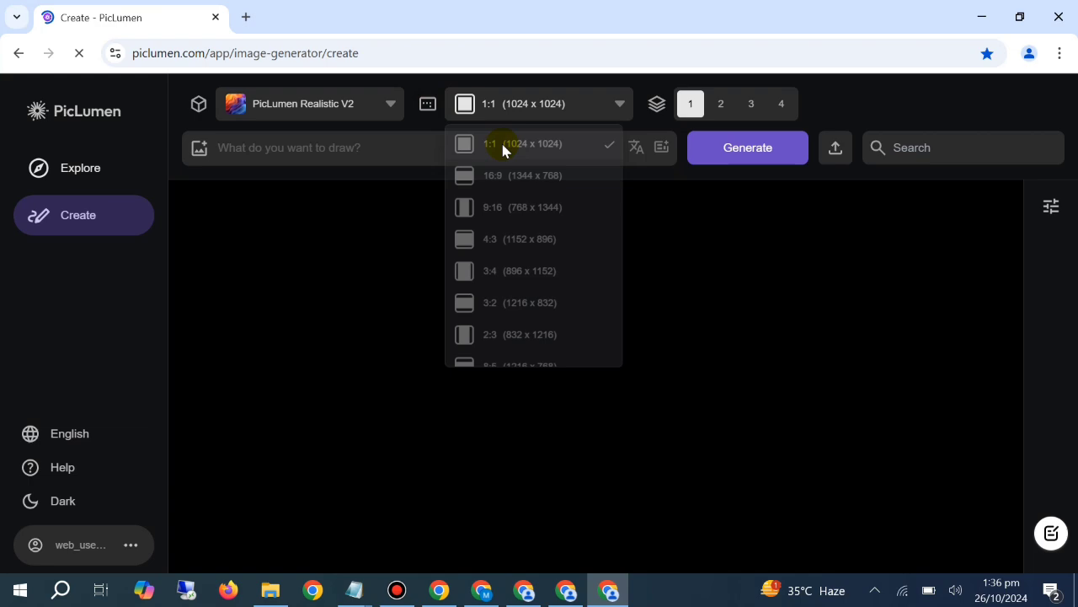
left_click(512, 217)
left_click(782, 104)
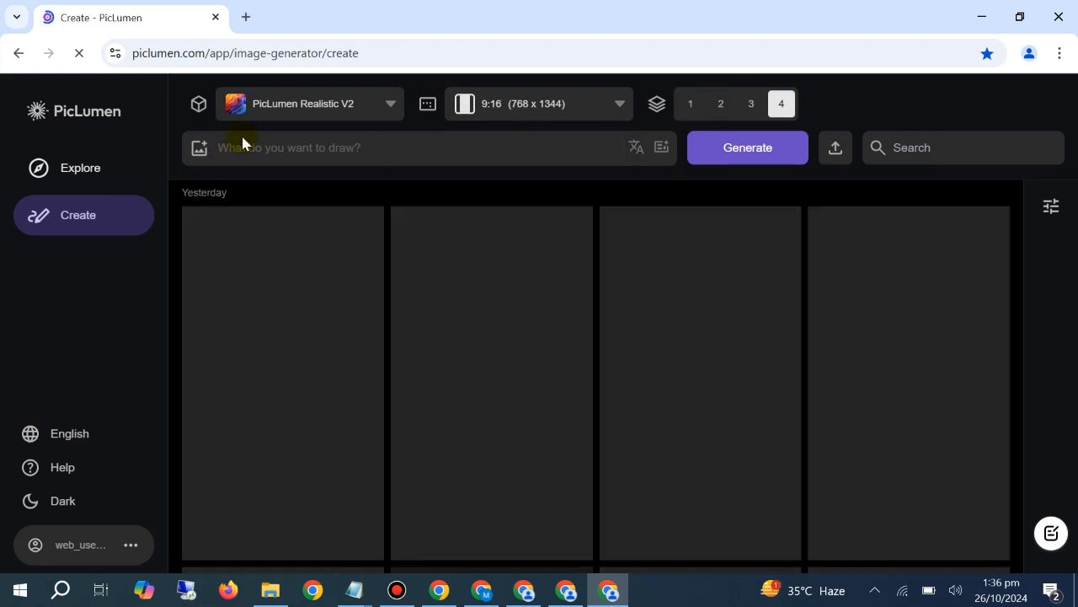
Paste the sunset concert Messi prompt and generate the images from it
left_click(268, 144)
key("ctrl+v")
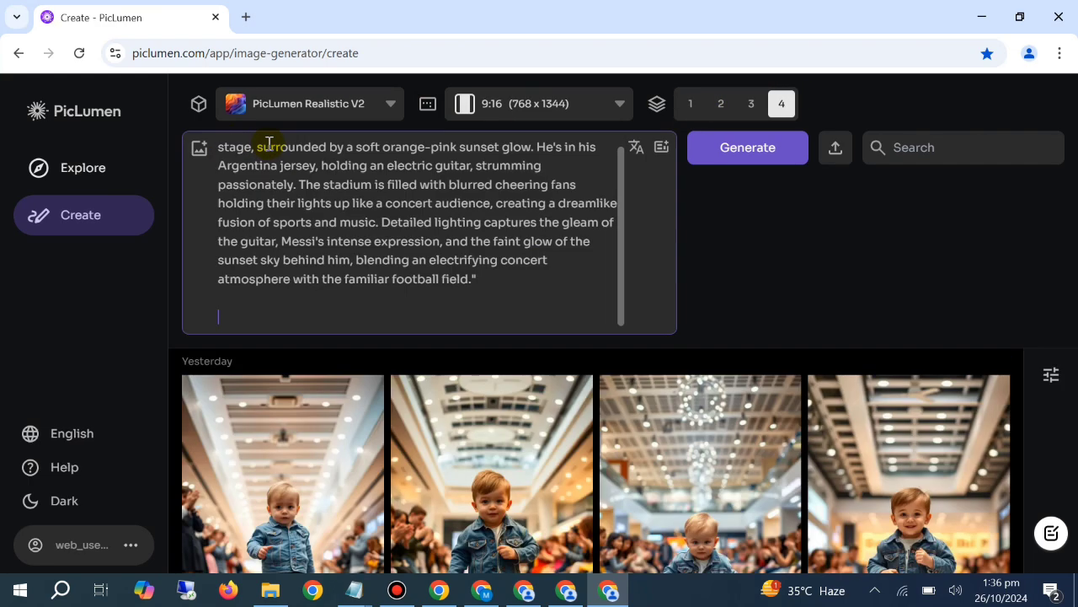
left_click(748, 154)
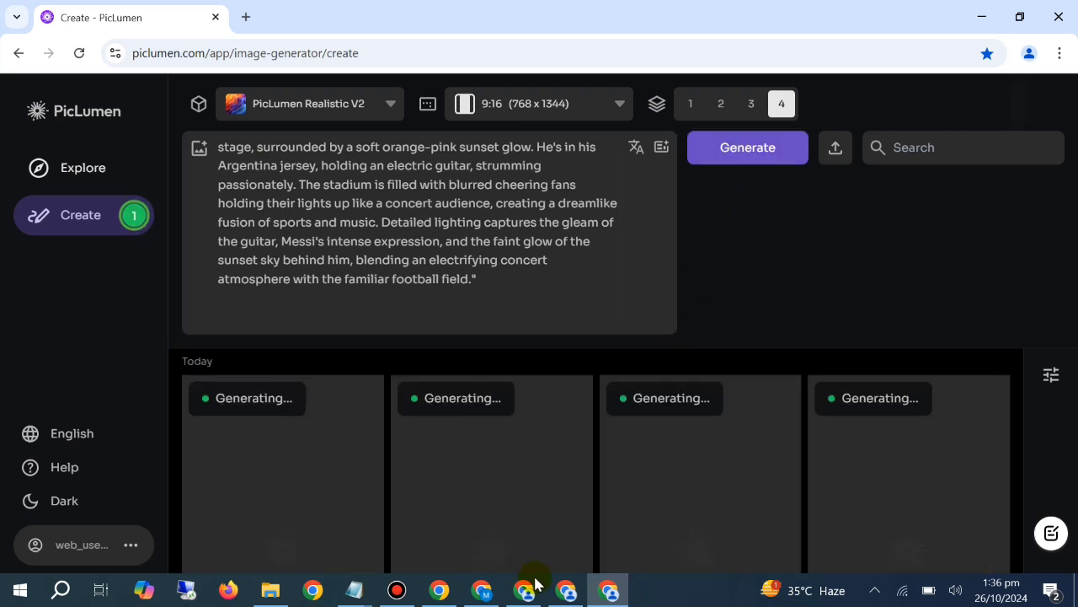
Check the violin images generated in the first PicLumen window against the earlier guitar images below them
left_click(531, 588)
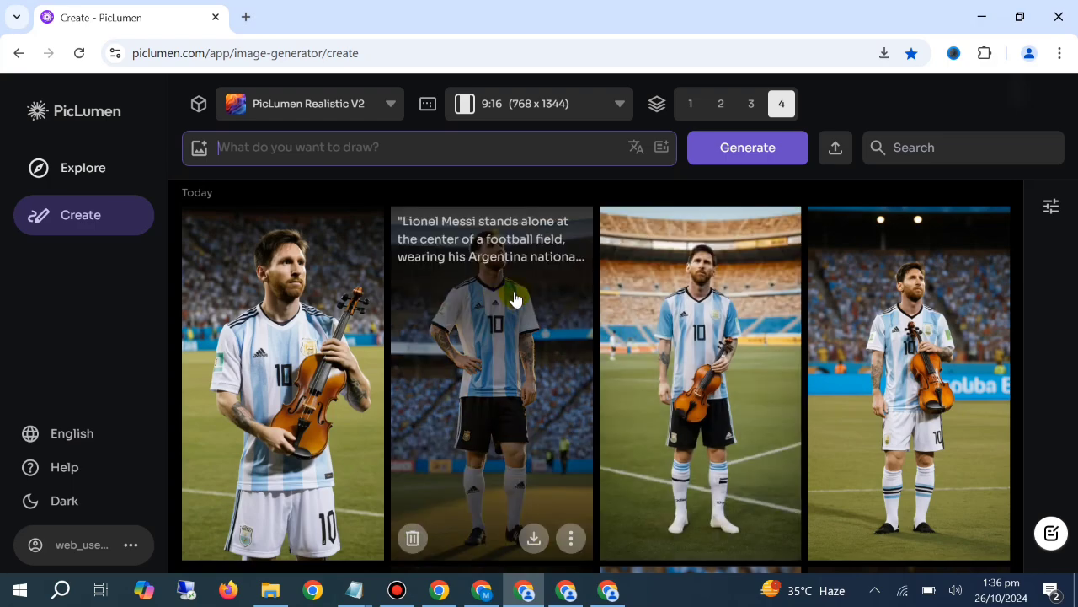
scroll(640, 337, "down", 4)
scroll(664, 347, "up", 4)
scroll(376, 373, "down", 5)
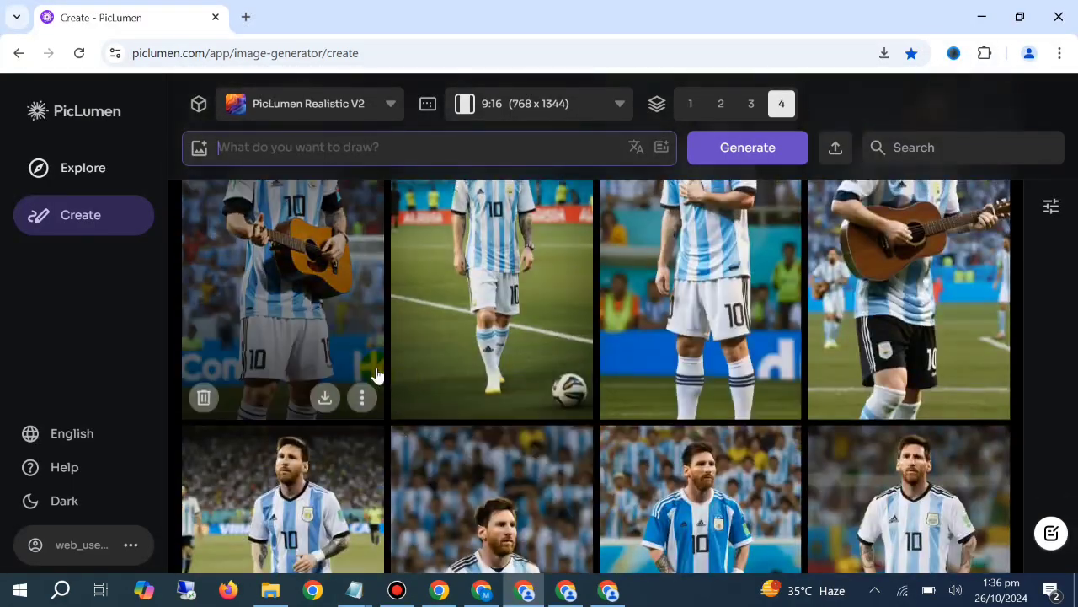
scroll(526, 386, "up", 6)
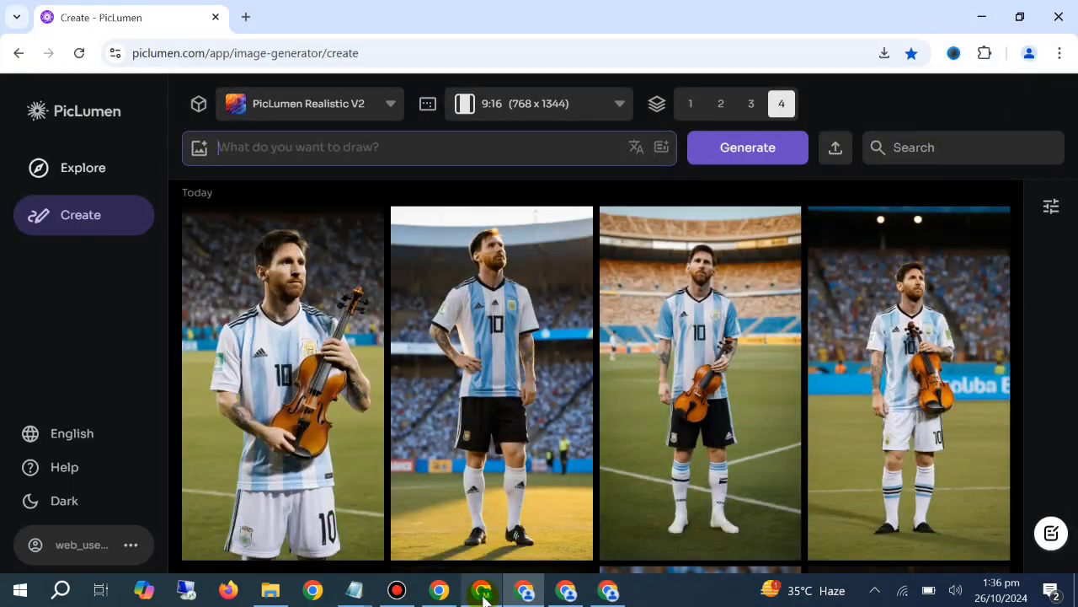
In ChatGPT, send the message "not satisfied with the results write the prompts with same details but with different location"
left_click(482, 590)
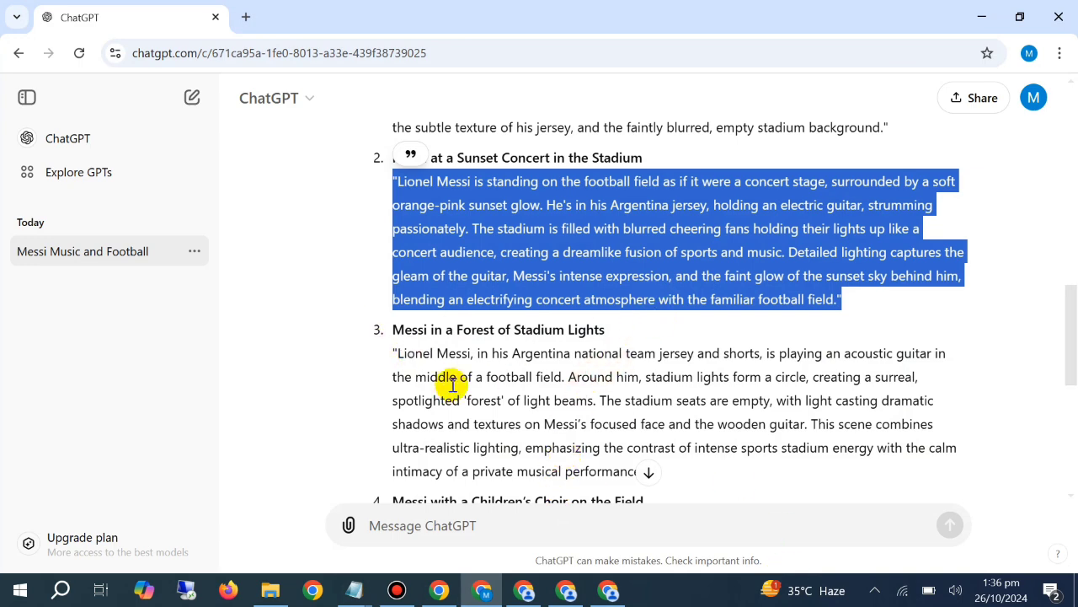
scroll(446, 385, "down", 1)
scroll(572, 325, "down", 3)
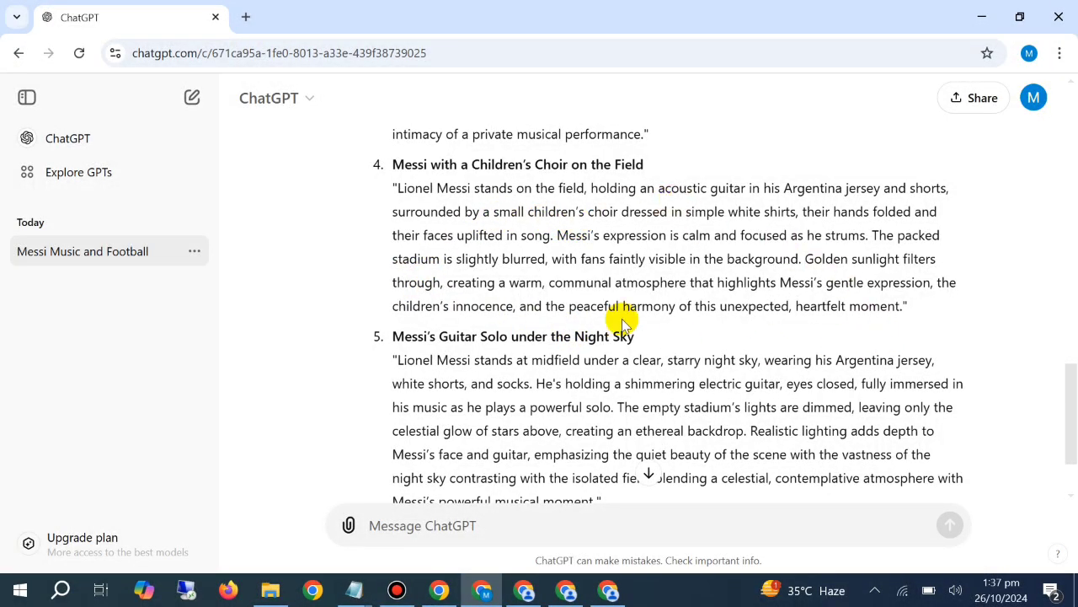
scroll(620, 305, "down", 1)
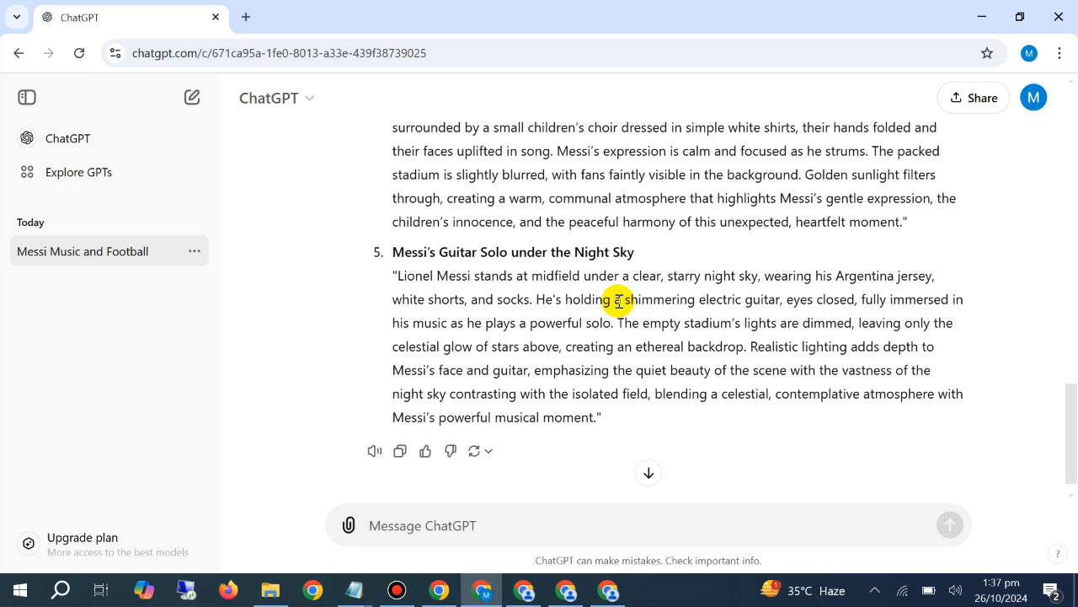
scroll(620, 299, "down", 1)
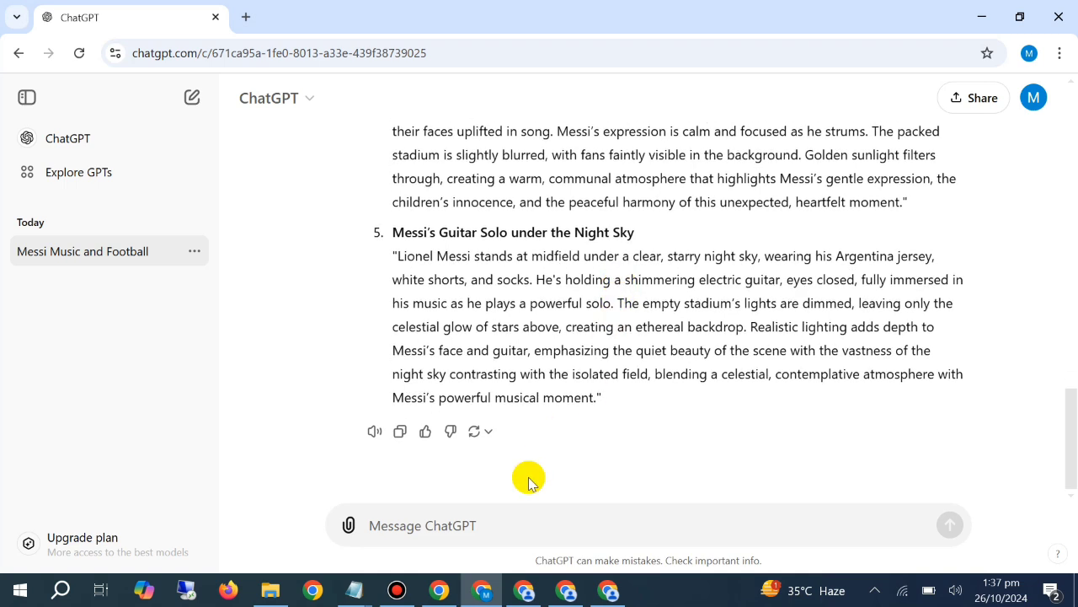
left_click(503, 517)
type("no")
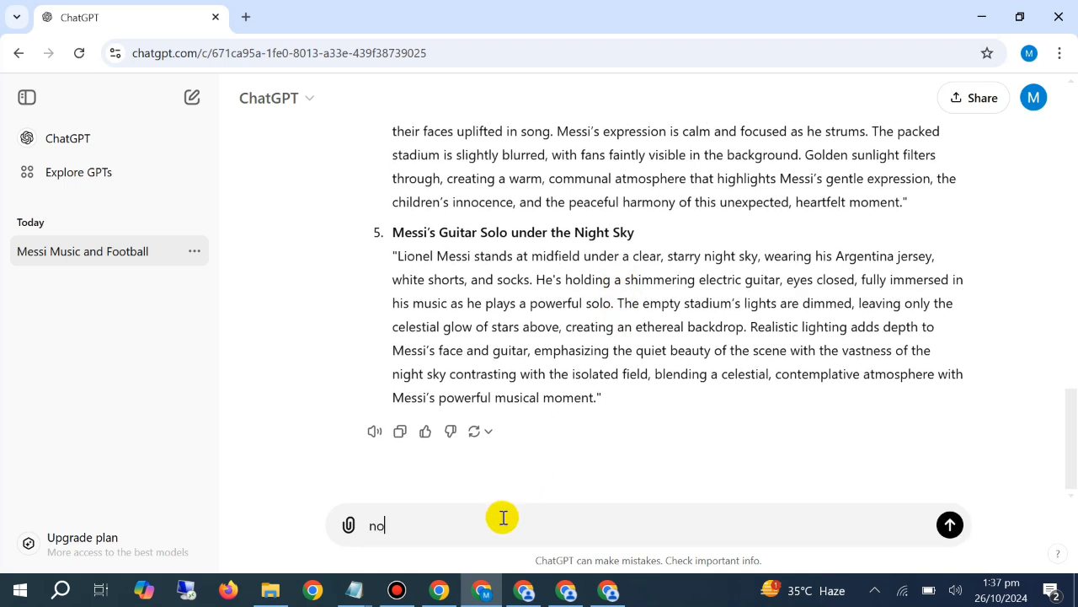
type("t ssatisfied with t")
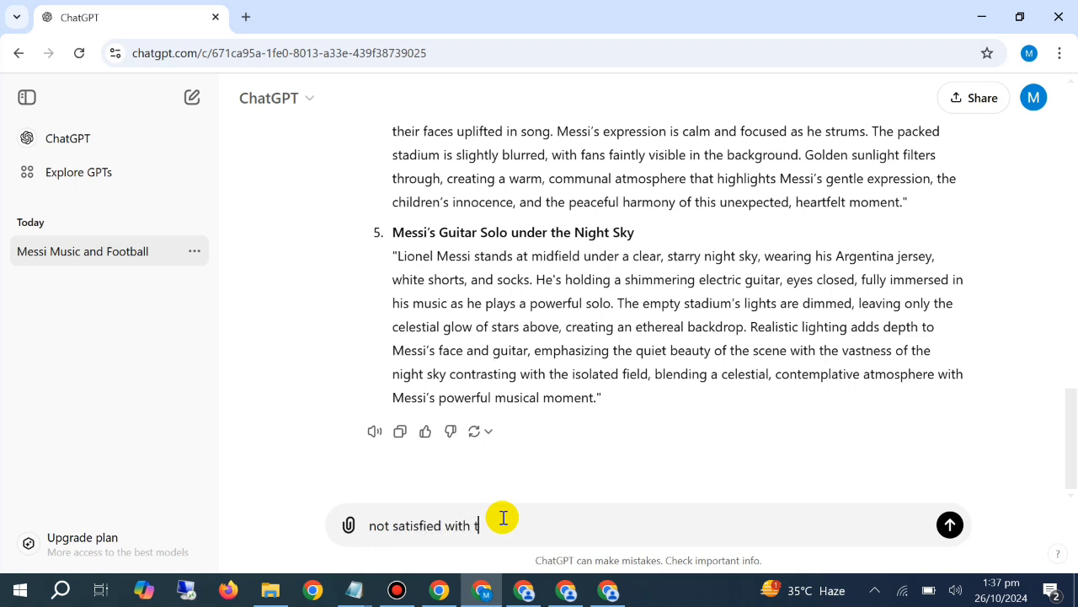
type("he reau")
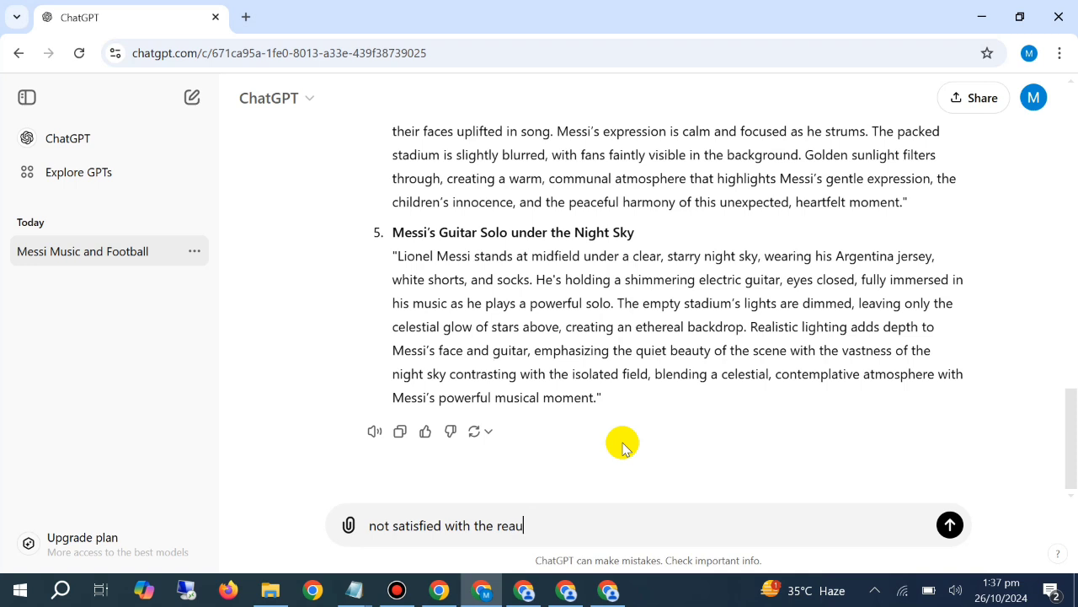
key("BackSpace")
key("BackSpace")
type("sults write the pr")
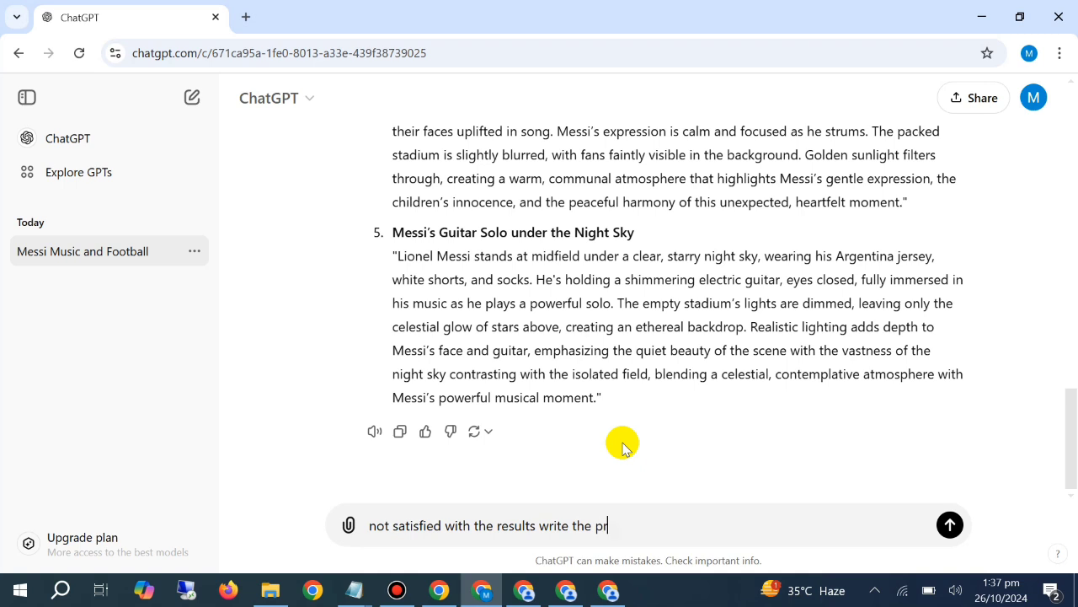
type("ompts wit")
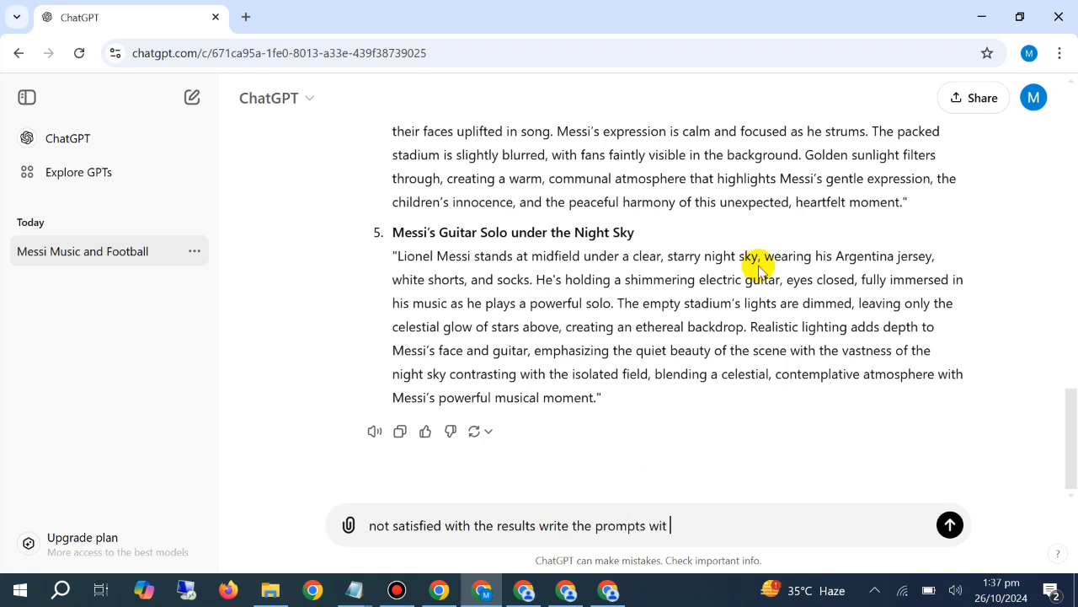
type("h sam")
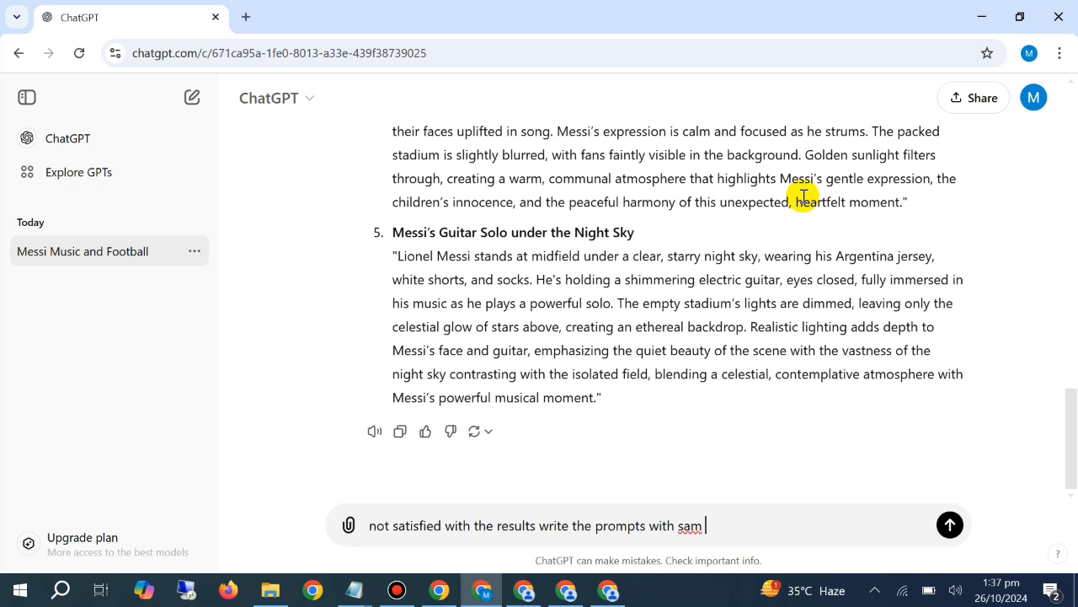
type("e details but with")
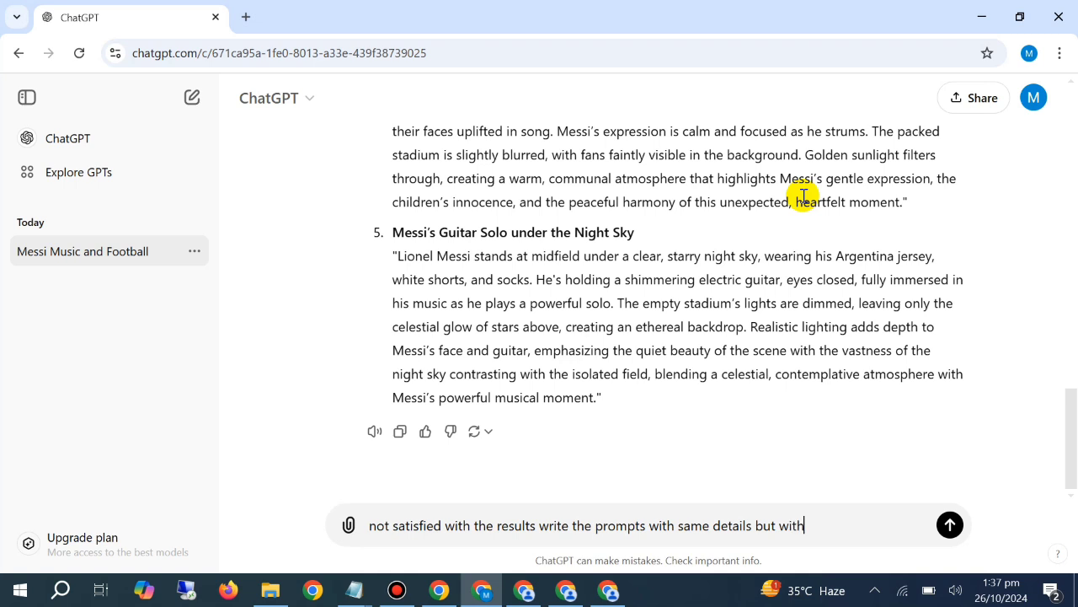
type(" different loa")
type("ation")
key("Return")
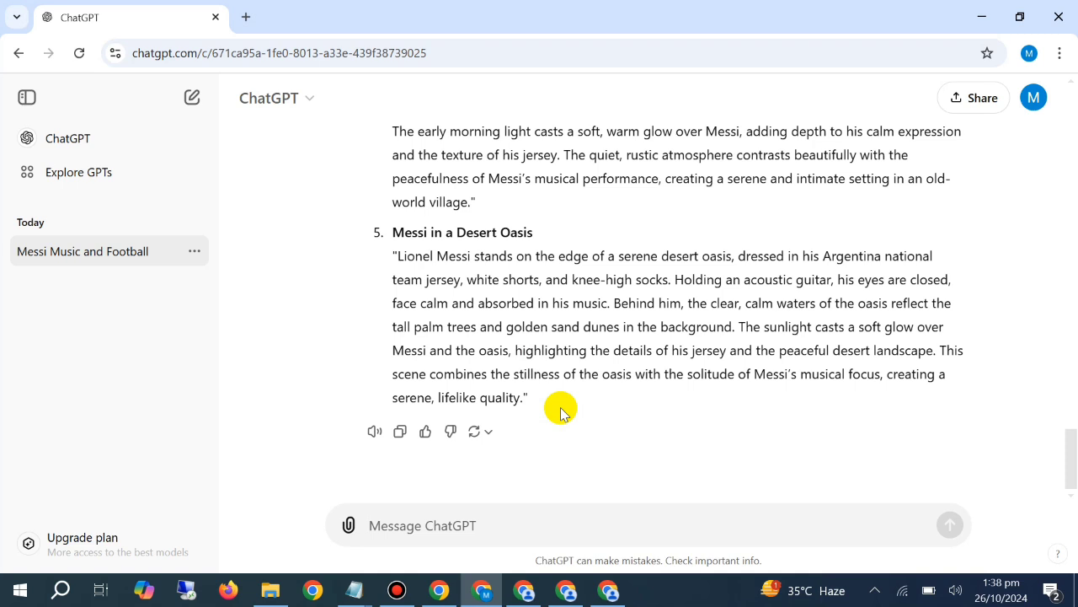
Draft a message reading "no write the prompt in which messi is in the cafe and holding burger in his hand"
type("no")
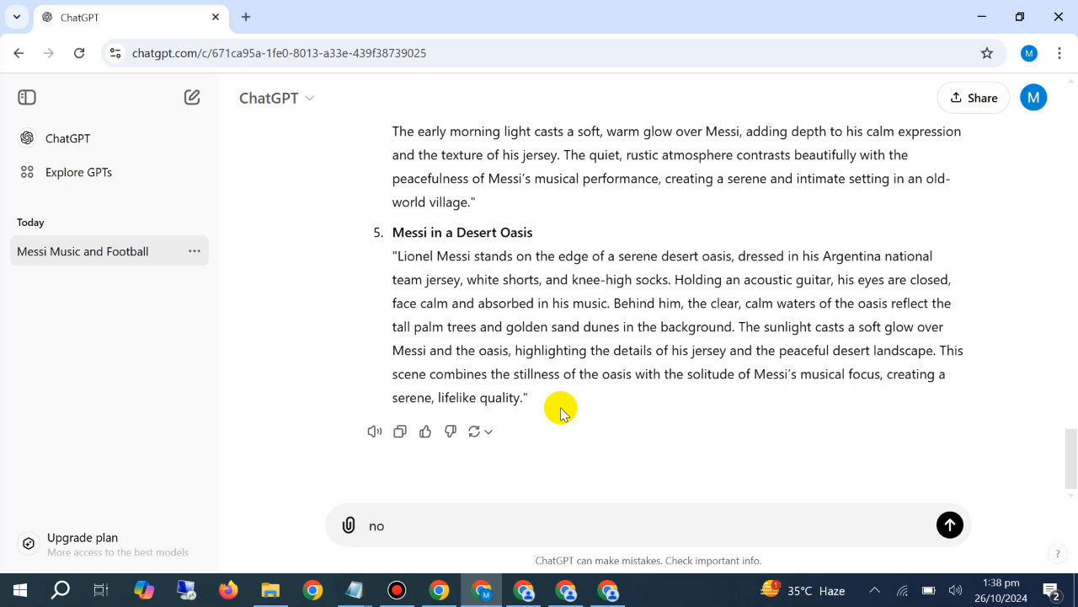
type(" write the promp")
key("BackSpace")
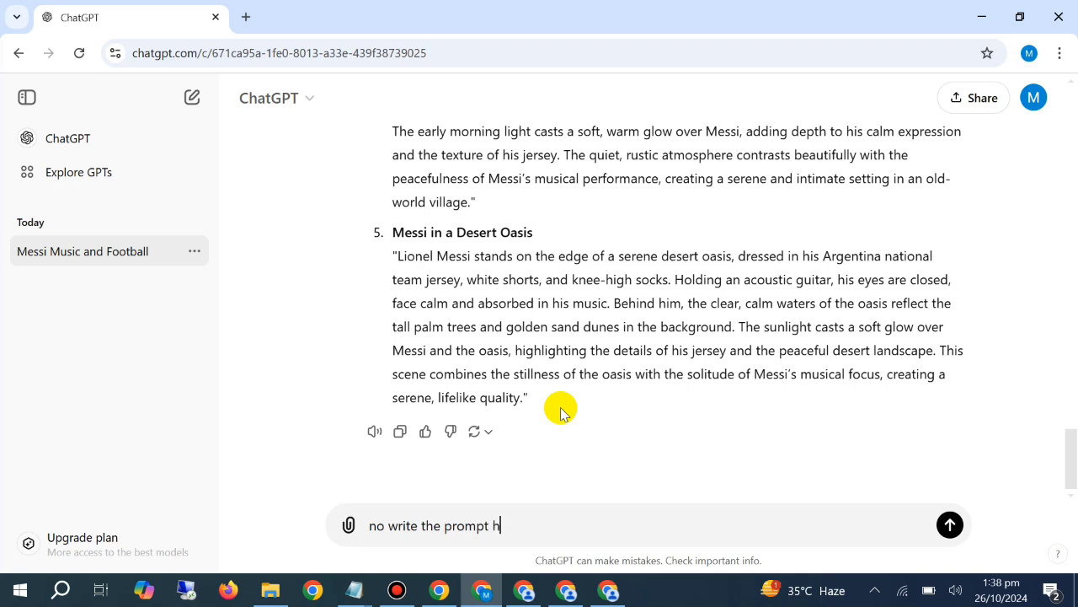
key("BackSpace")
type("in which messi is i")
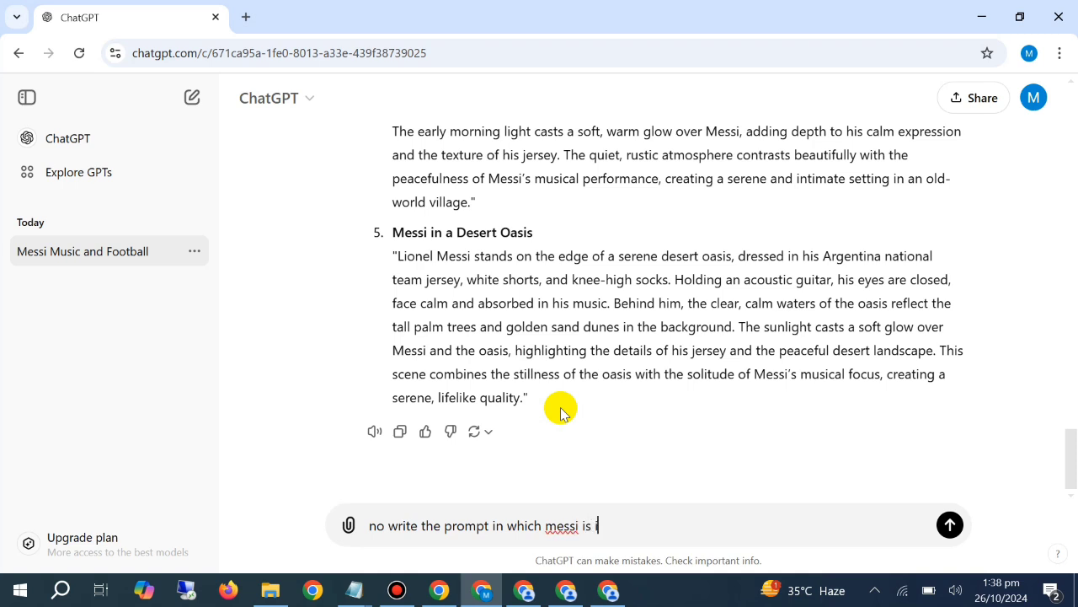
type("n the cafe and ho")
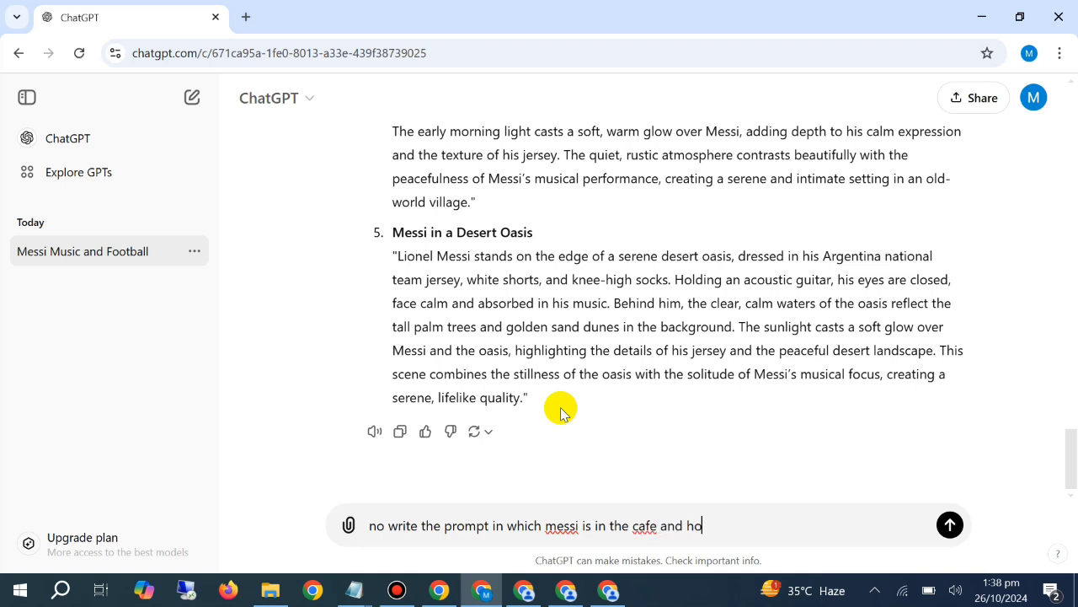
type("lding coca")
type("rge")
type("r in his ")
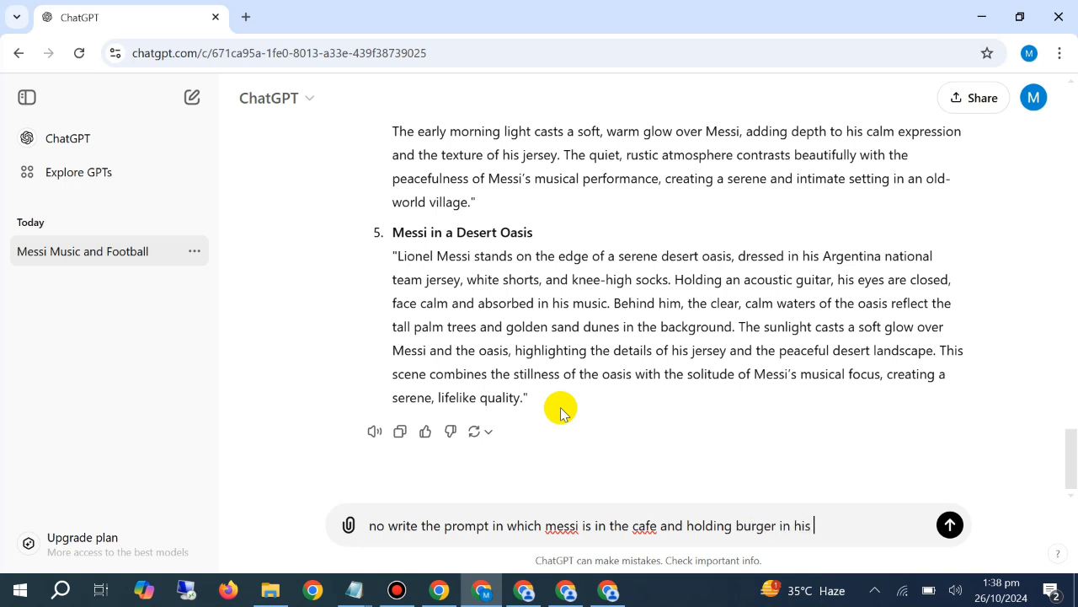
type("hand but mak")
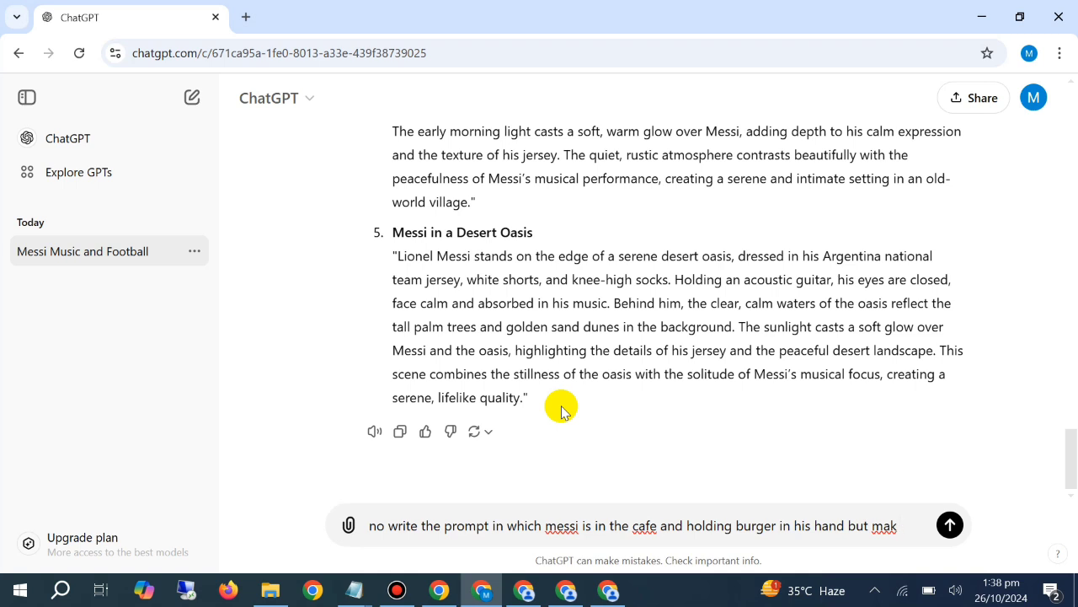
Complete the burger message with "but make sure it should be ultra realistic and humanoid" and send it
type("e sure it ")
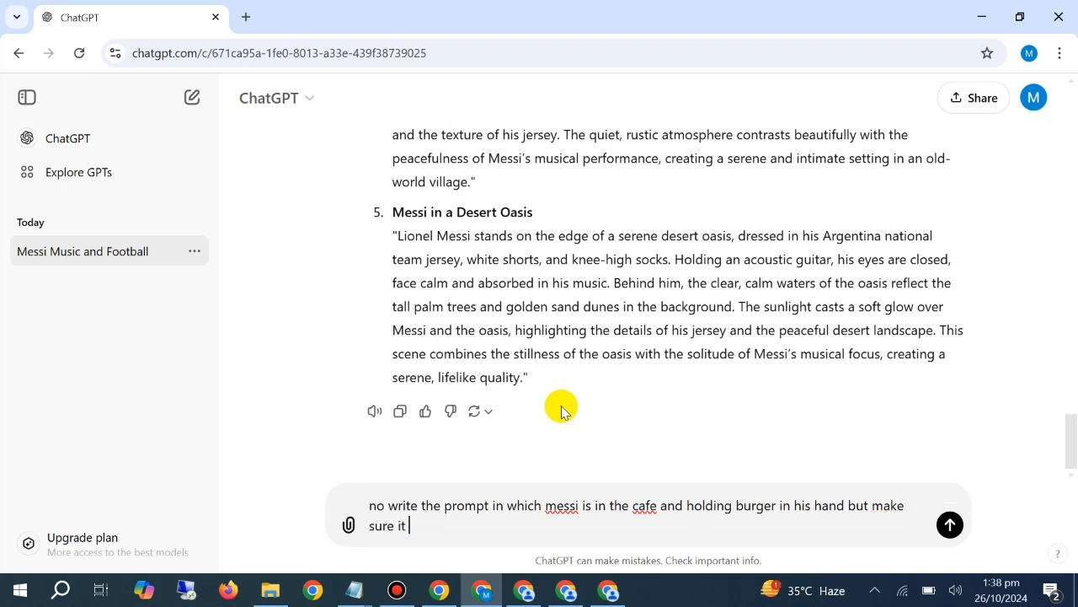
type("should be ultra realis")
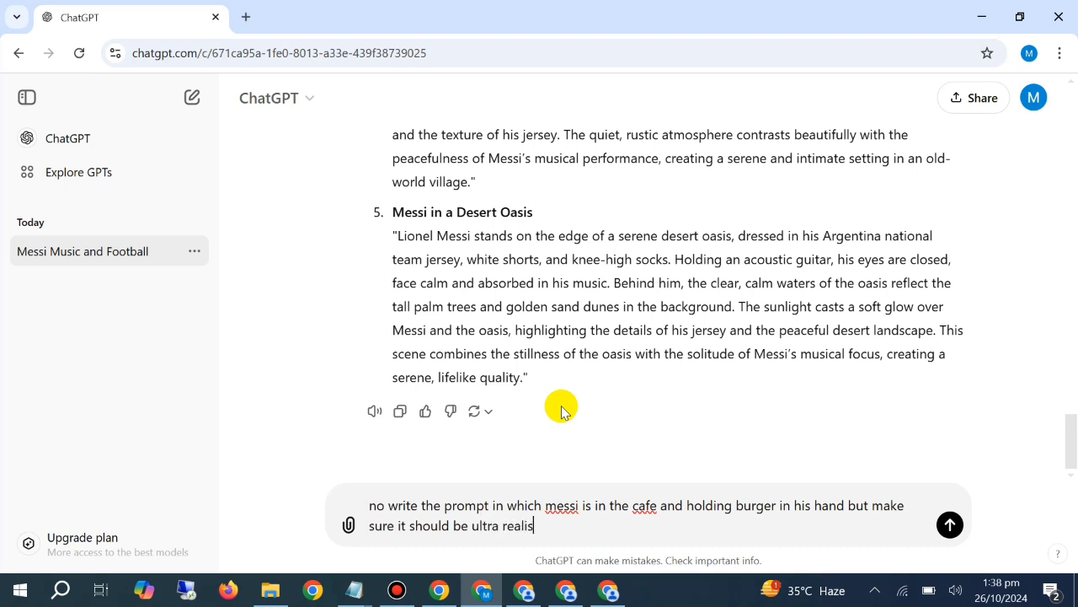
type("tic anf")
key("BackSpace")
type("d")
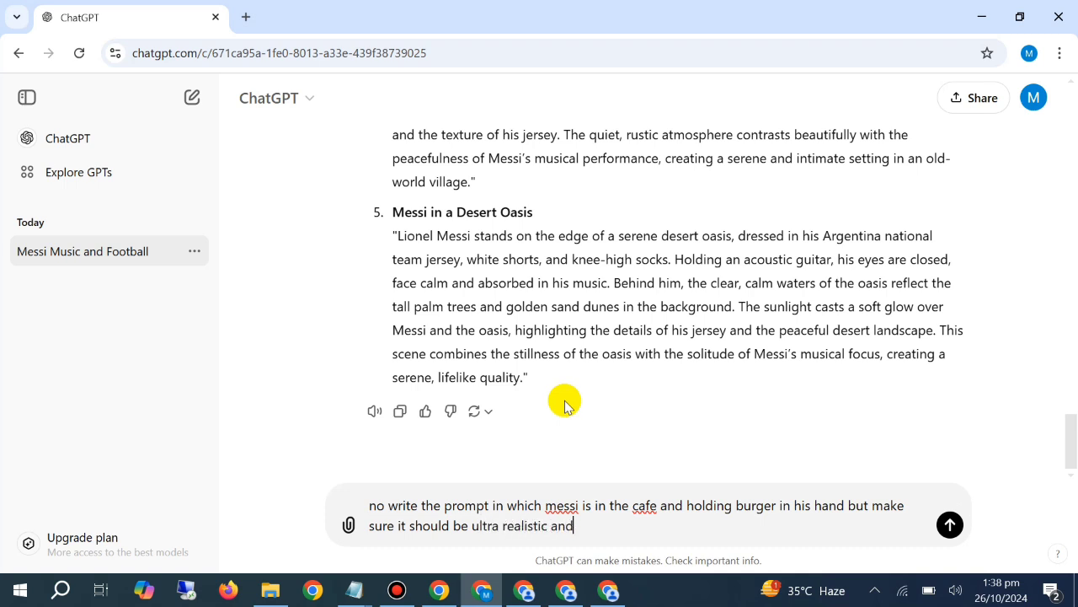
type(" humanoid")
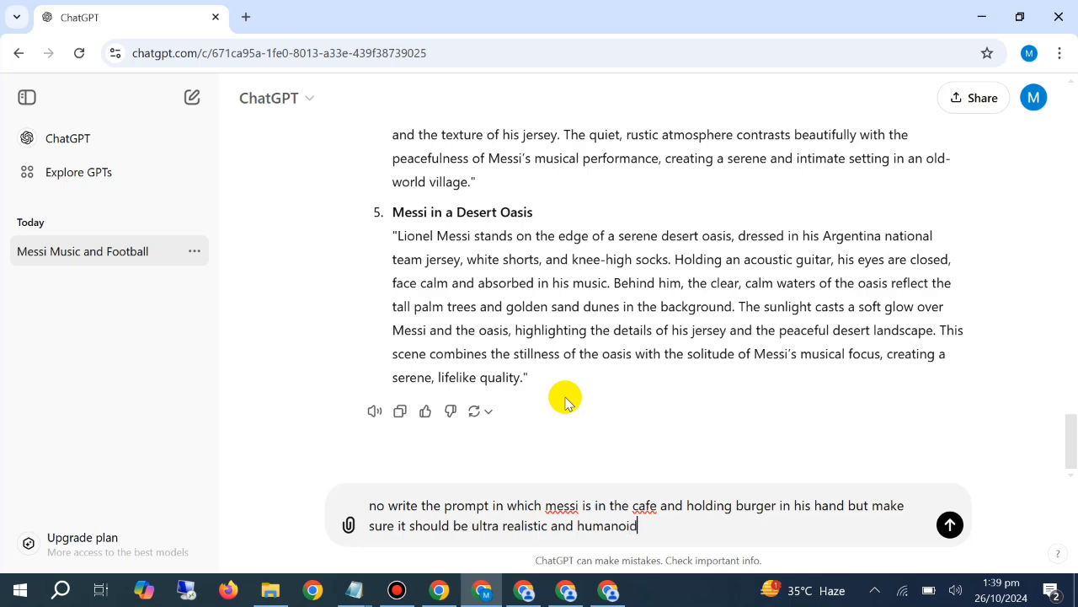
key("Return")
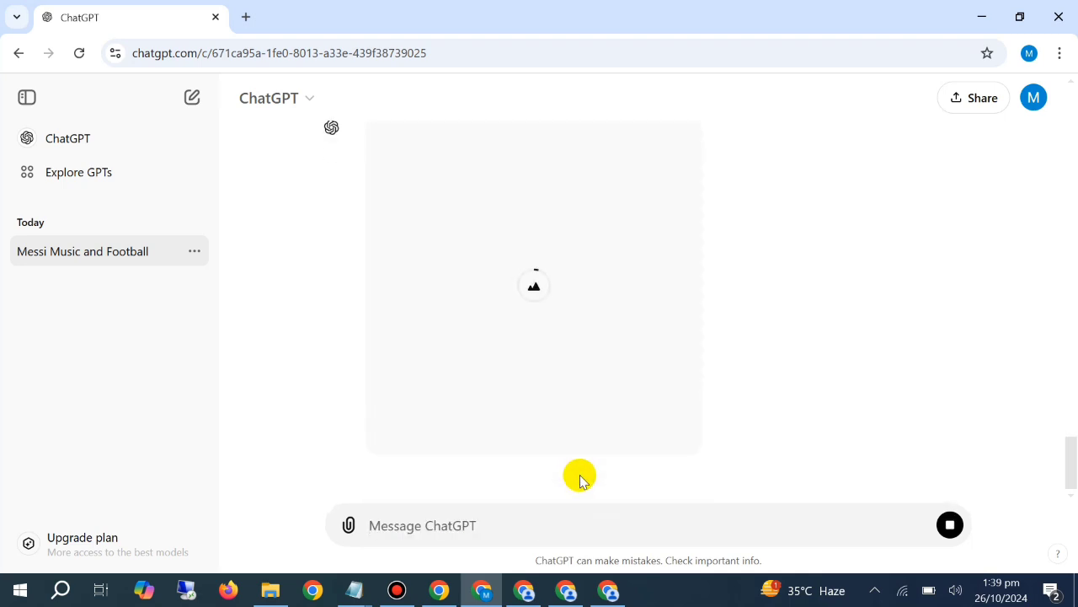
scroll(657, 373, "up", 1)
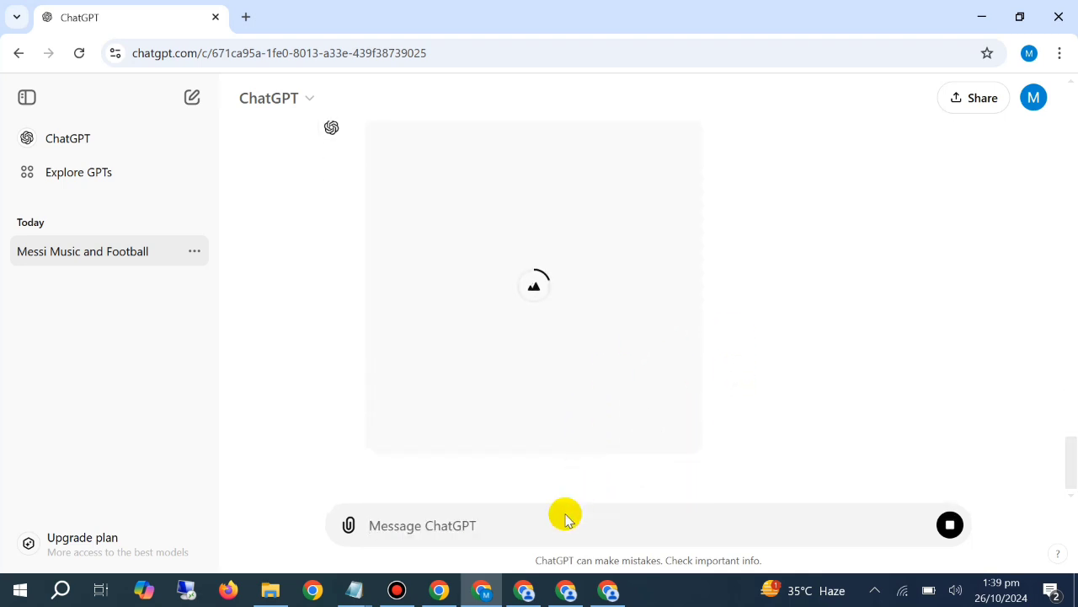
Look back through the earlier location and stadium prompts in the conversation
type("no")
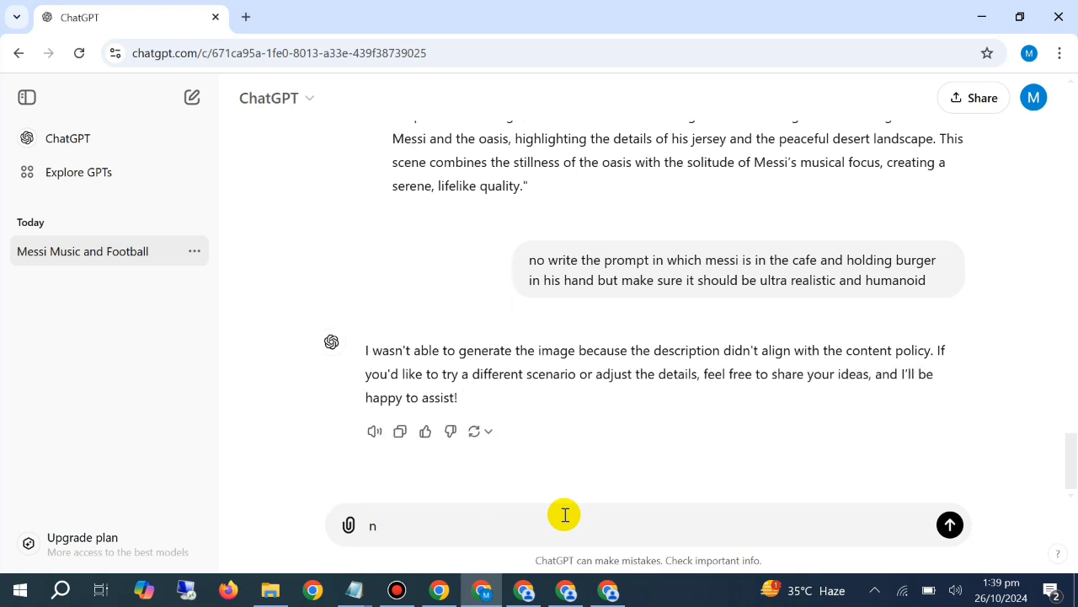
key("BackSpace")
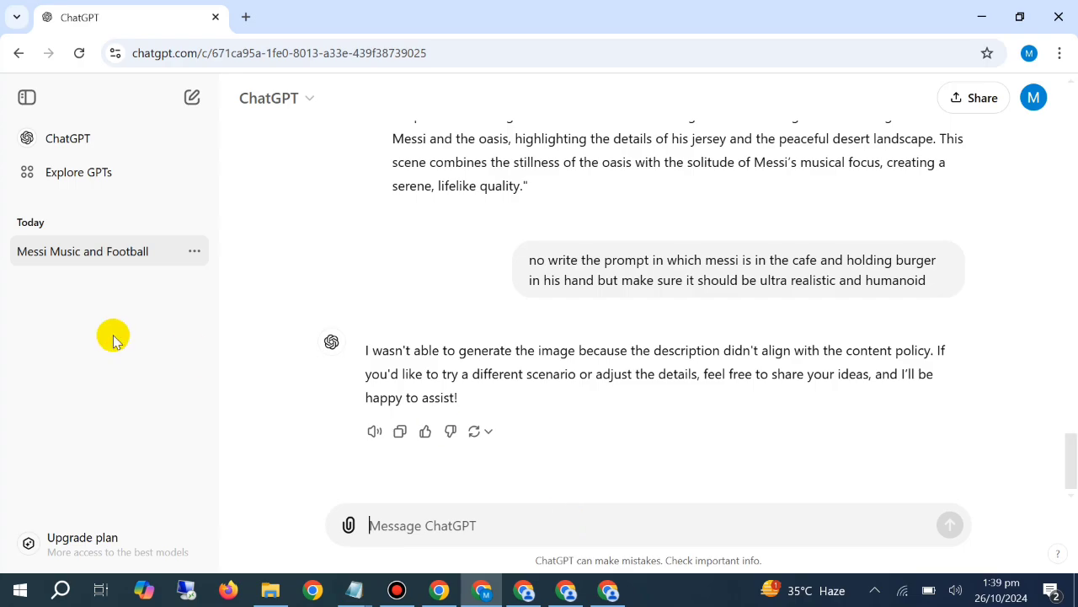
scroll(621, 316, "up", 15)
scroll(627, 310, "up", 7)
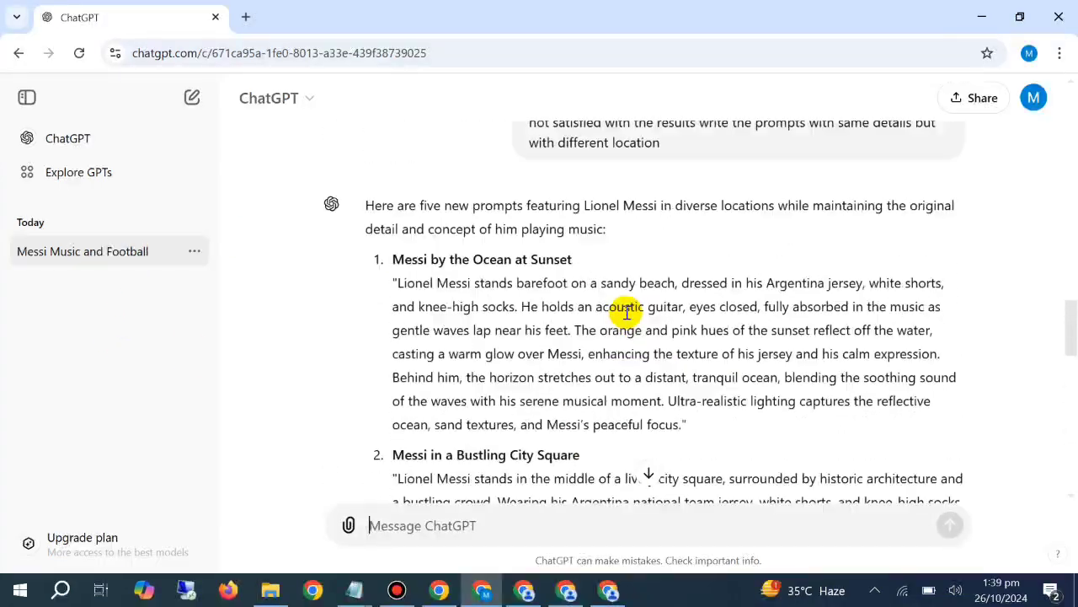
scroll(627, 310, "down", 3)
scroll(628, 308, "up", 5)
scroll(623, 306, "up", 7)
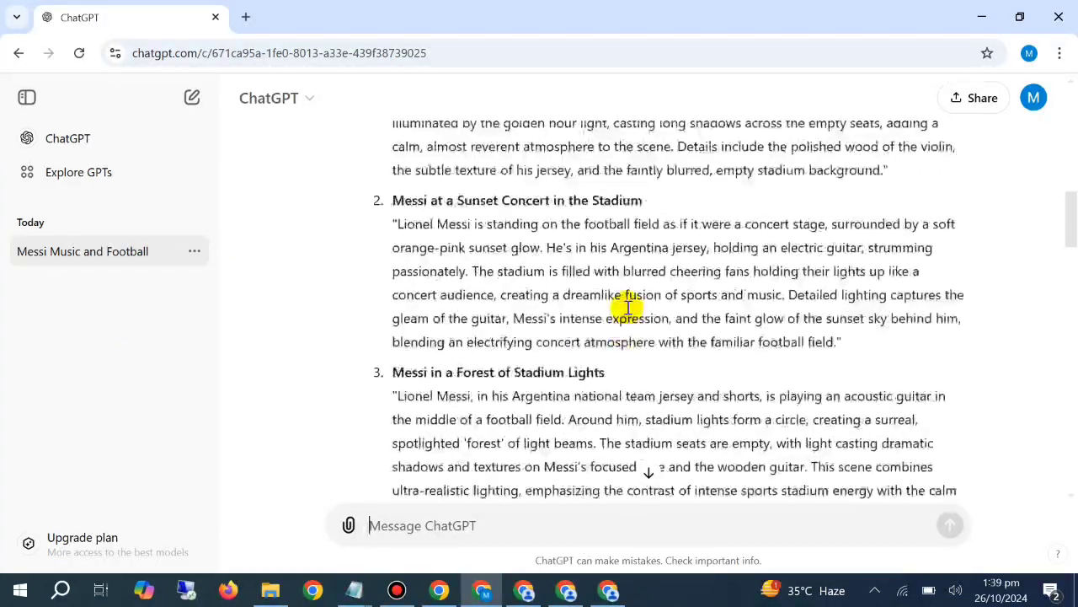
scroll(620, 308, "down", 5)
left_click(650, 473)
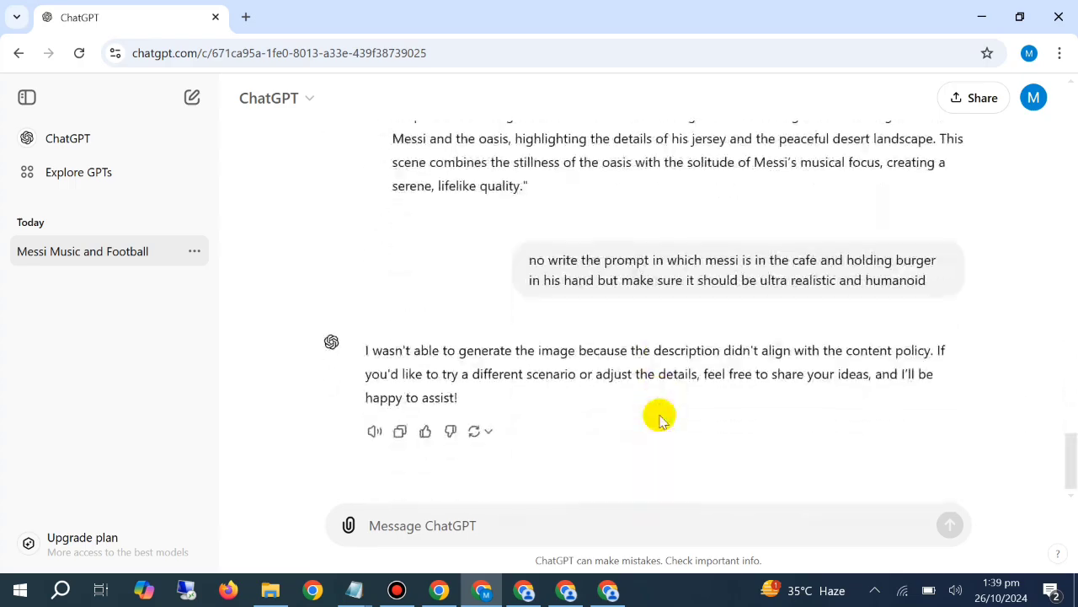
Copy the original football-field guitar prompt from the earlier message, without its closing instruction, and paste it into a new message
scroll(660, 417, "up", 15)
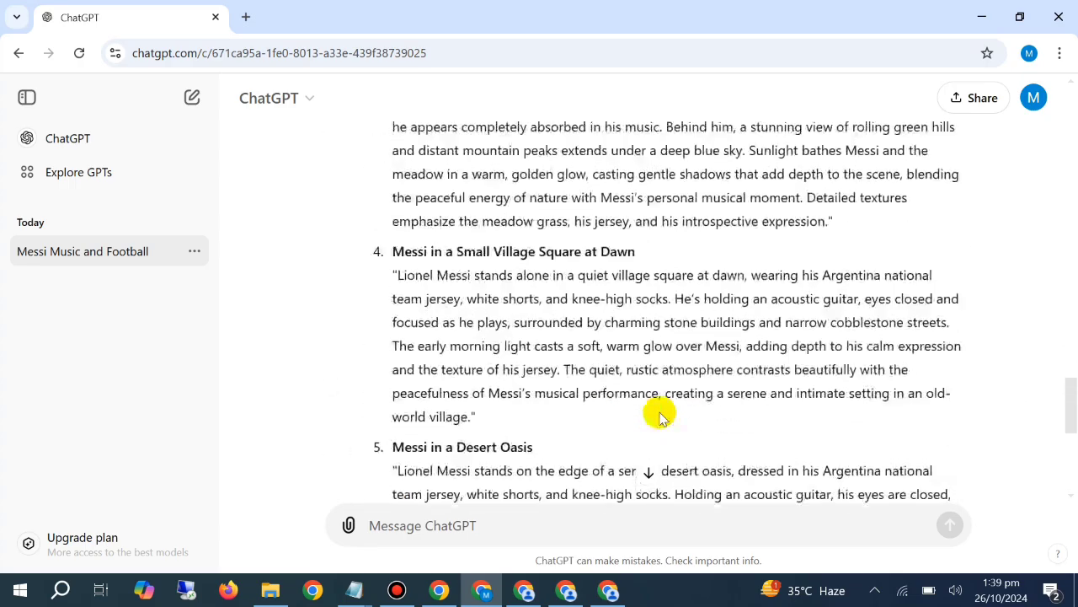
scroll(657, 414, "up", 5)
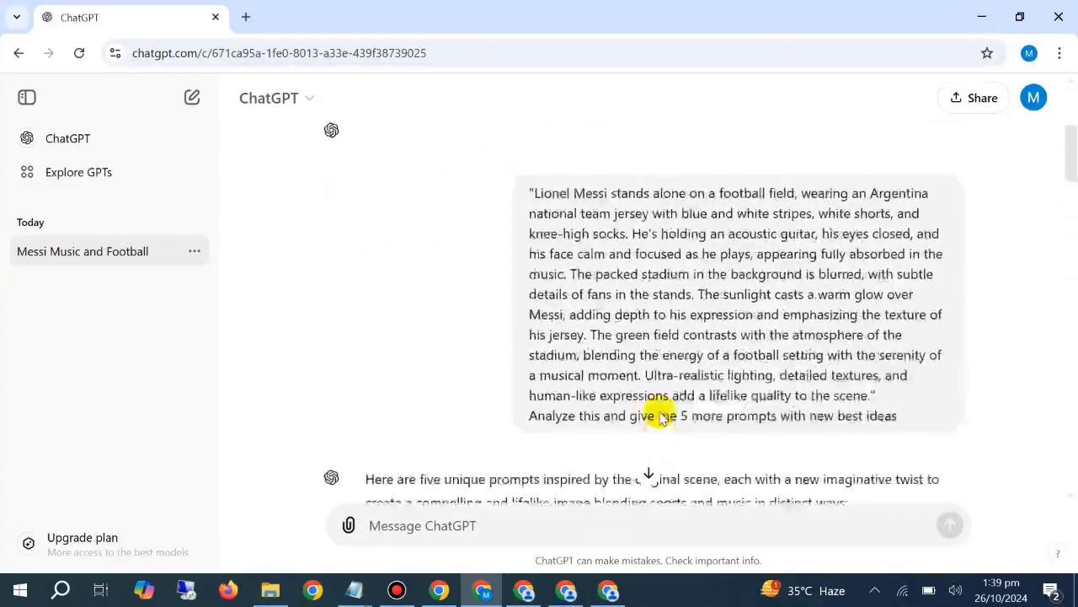
triple_click(712, 320)
left_click_drag(881, 398, 935, 405)
left_click(531, 191)
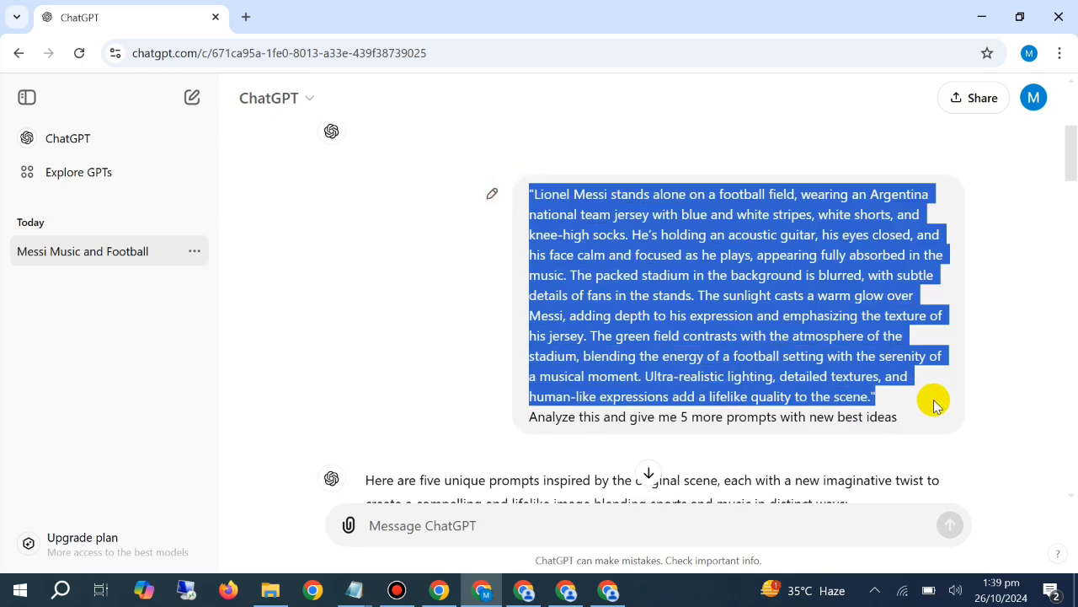
left_click(650, 469)
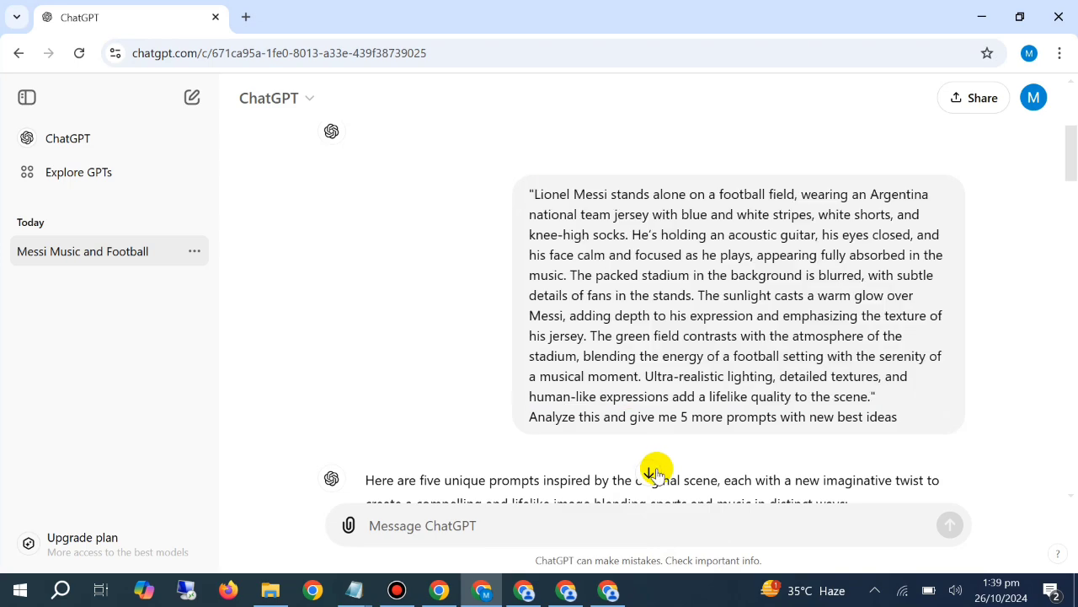
key("ctrl+v")
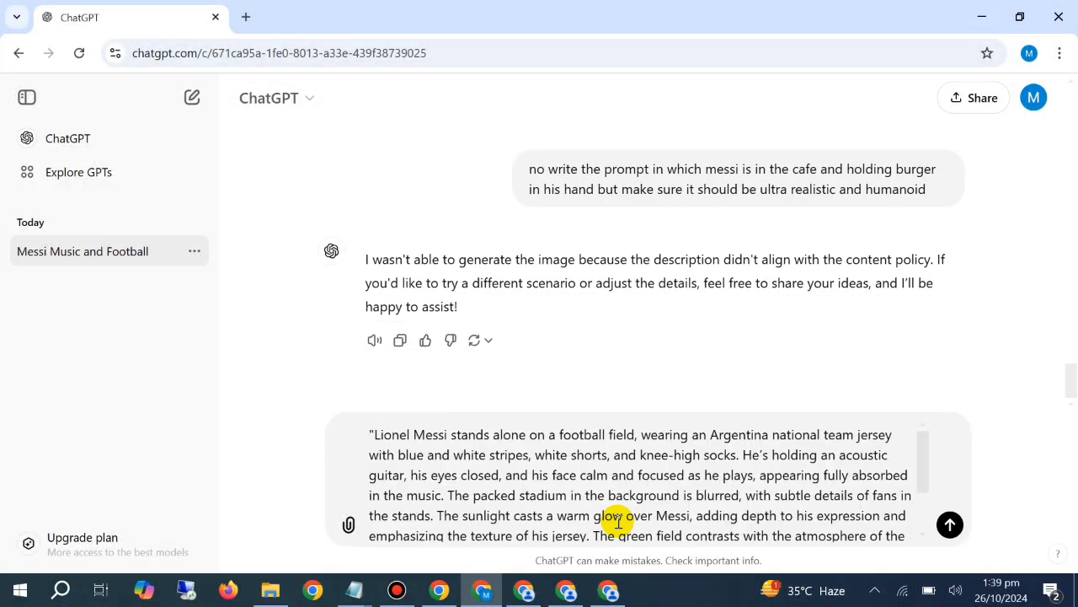
Below the pasted prompt, start a new line reading "Analyze this prompt and give me the new prompt"
key("shift+Return")
type("Anal")
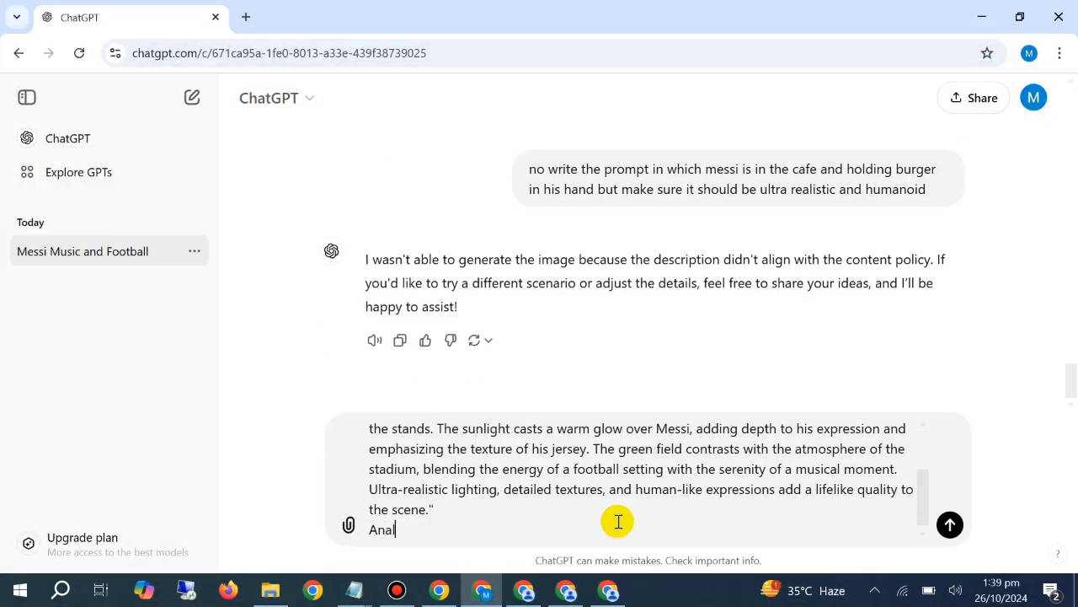
type("yze thi s")
key("BackSpace")
key("BackSpace")
key("BackSpace")
type("s prompt an")
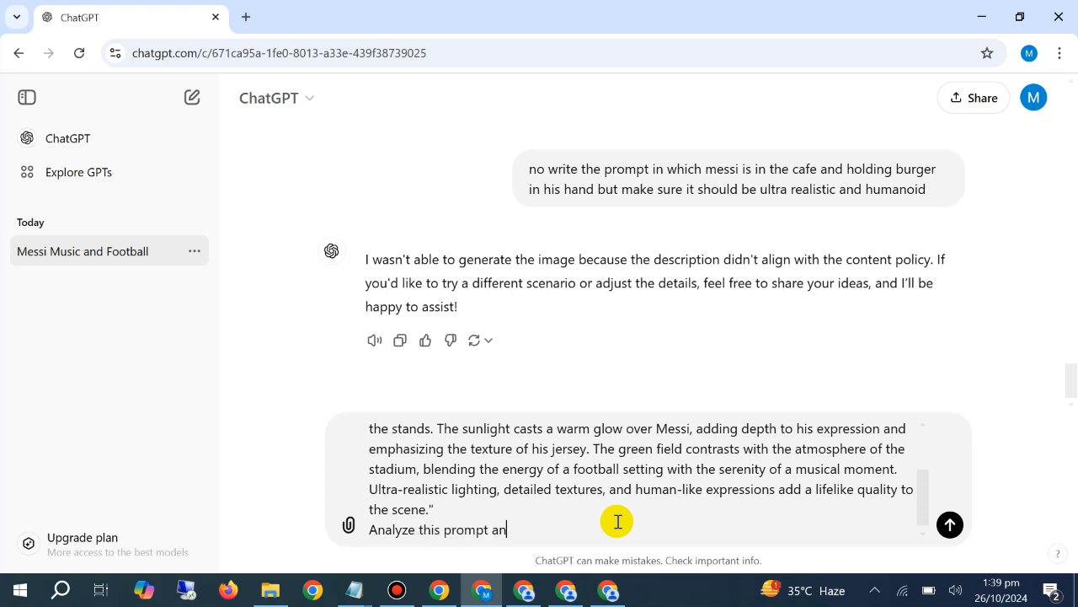
type("d i")
key("BackSpace")
type("give")
type("me te me ")
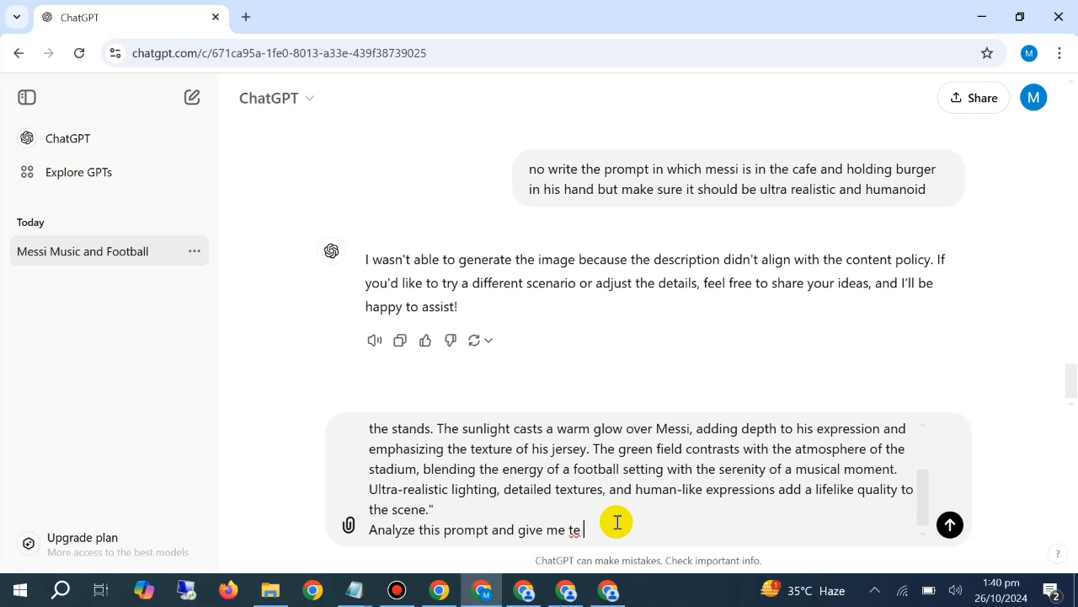
type("the nrew prompyt")
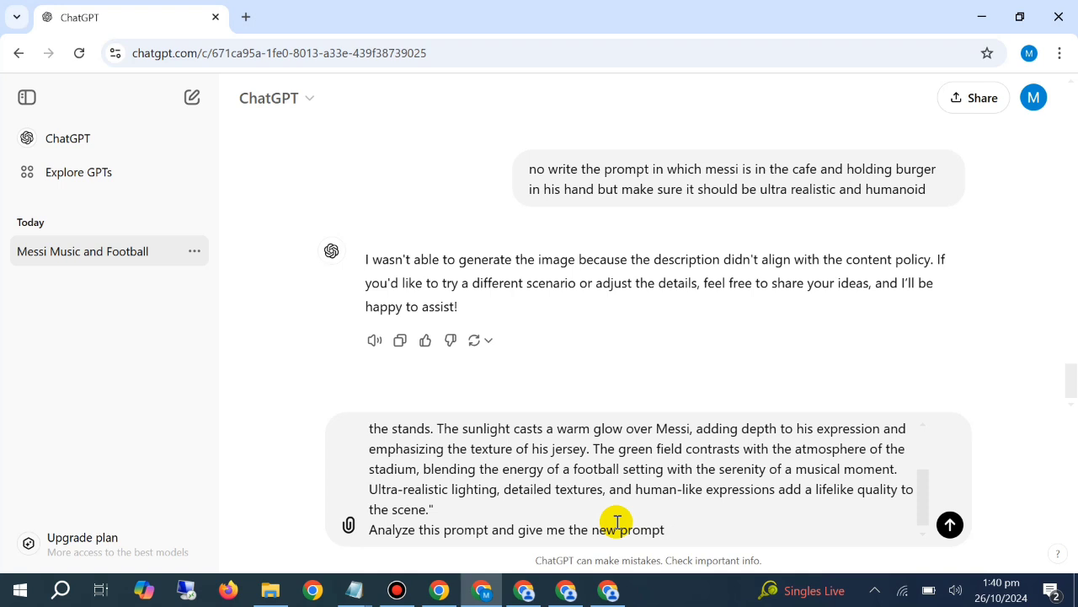
type(" where the character is in the")
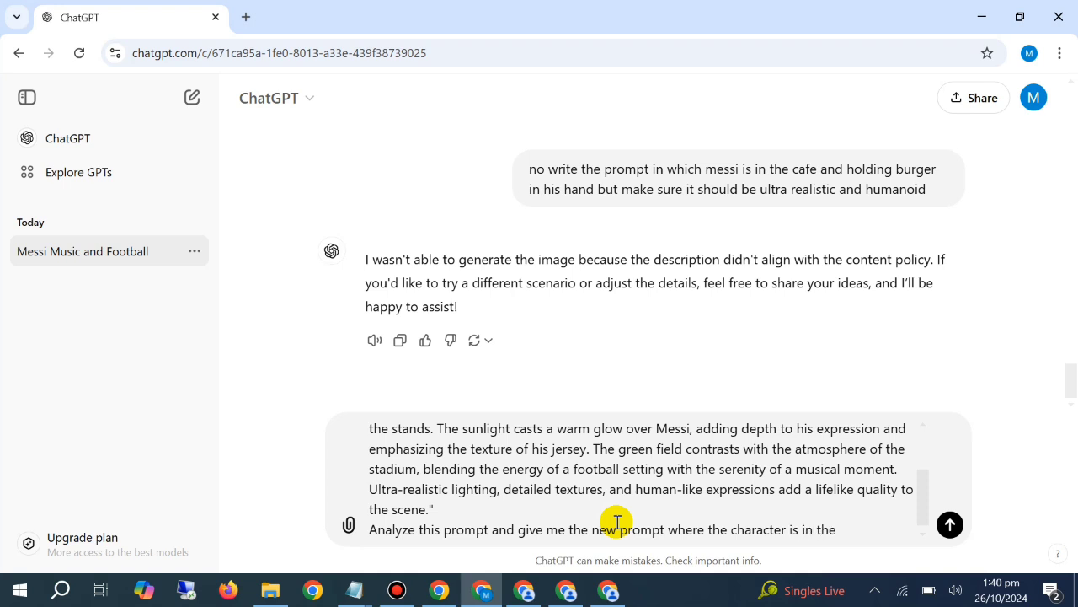
type(" cafe and drinkin")
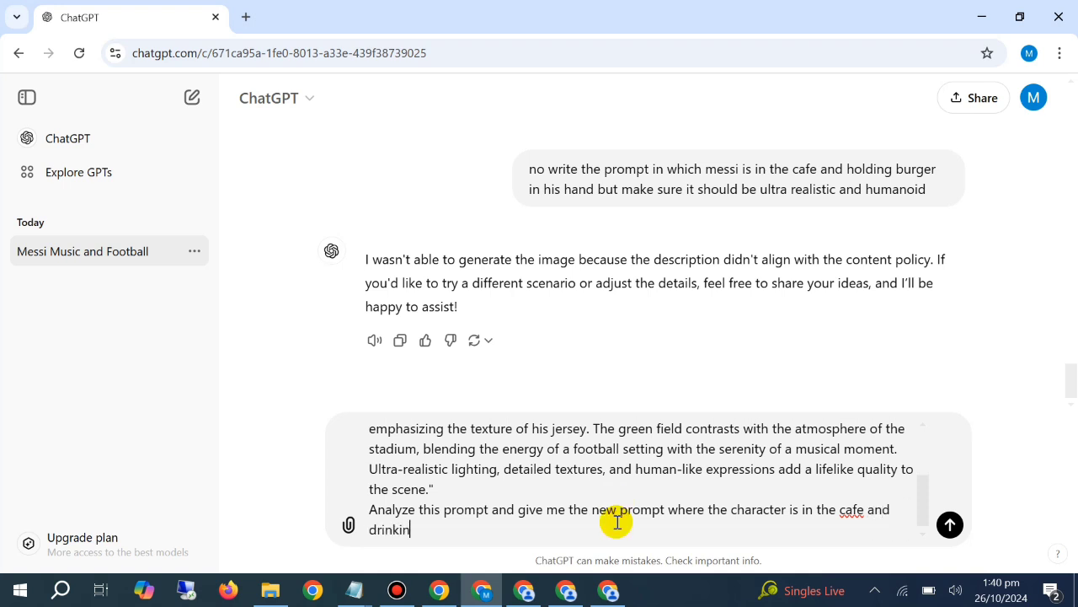
type("g tea but t")
Finish the instruction with "but make sure it should be ultra realistic and humanoid" and send the message
key("BackSpace")
type("make sure i")
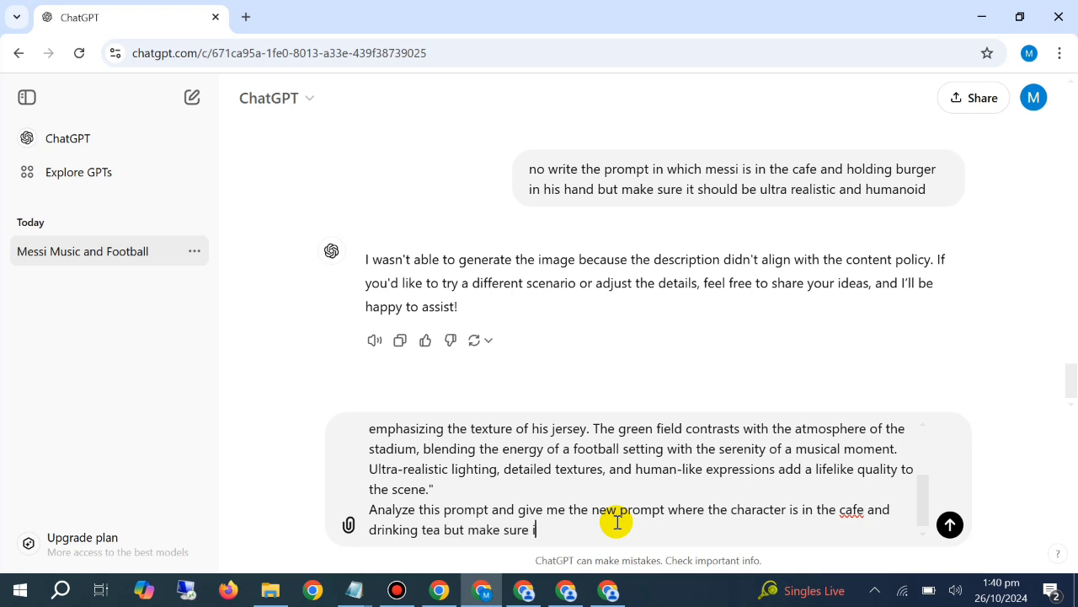
type("t should be ultra realistic")
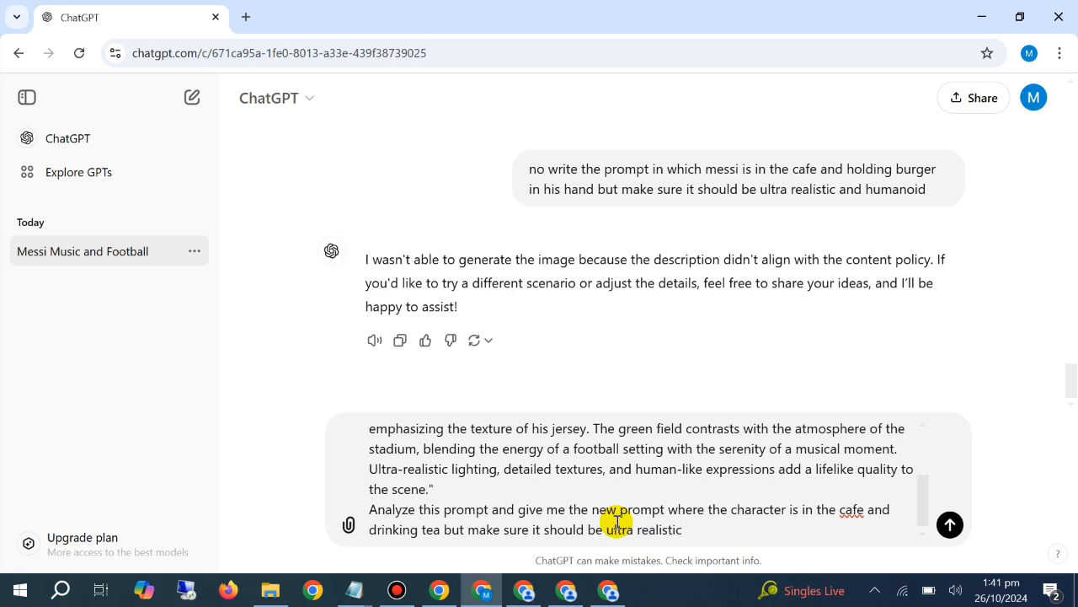
type(" and hum")
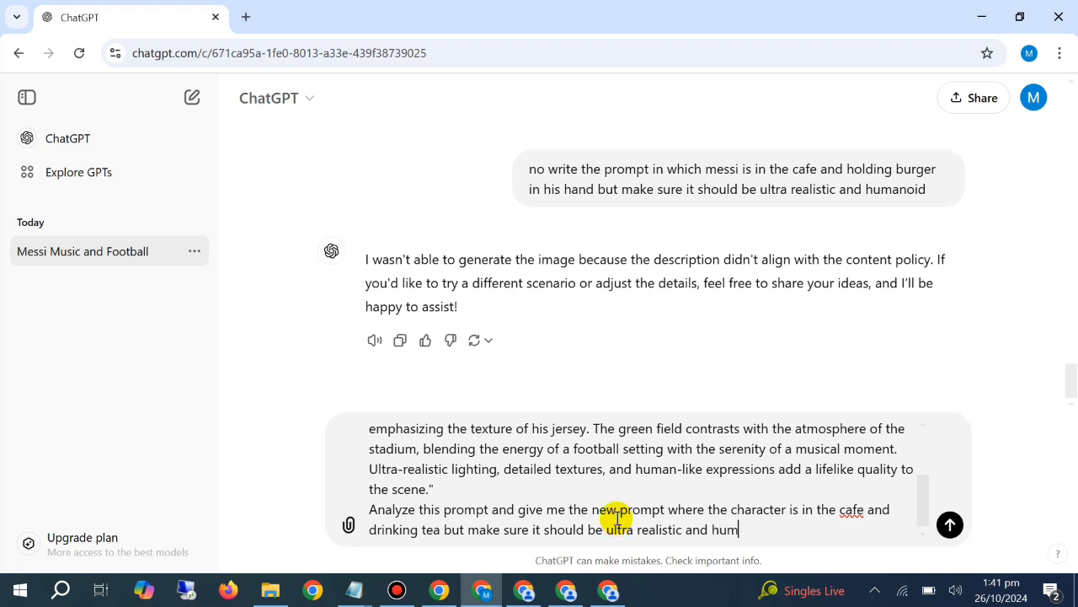
type("aoid")
key("Return")
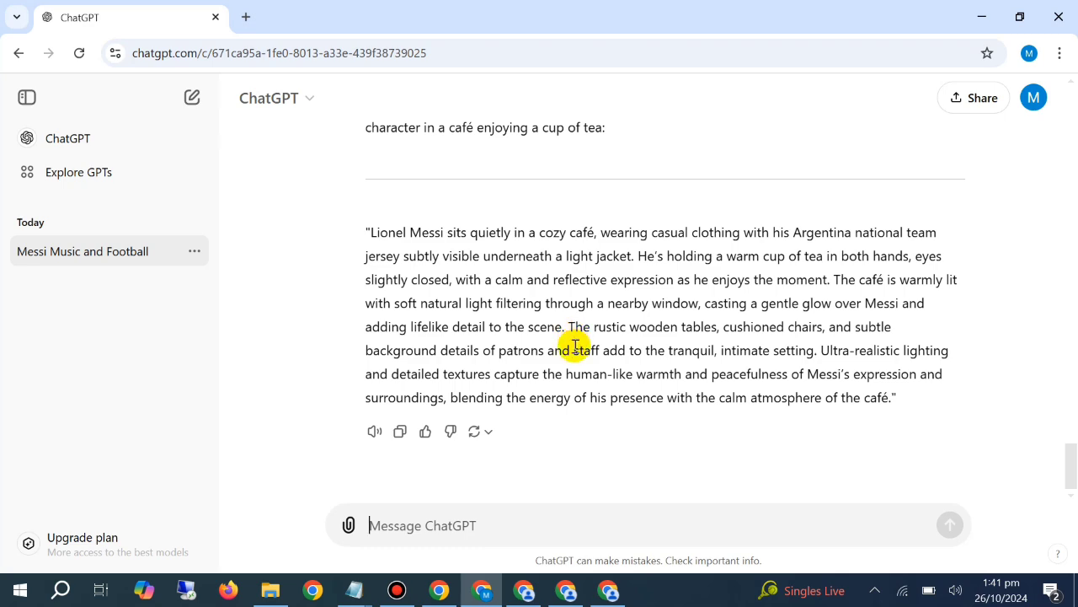
Copy the new café tea prompt and paste it as the image prompt in the first PicLumen window
triple_click(487, 276)
right_click(491, 278)
left_click(561, 303)
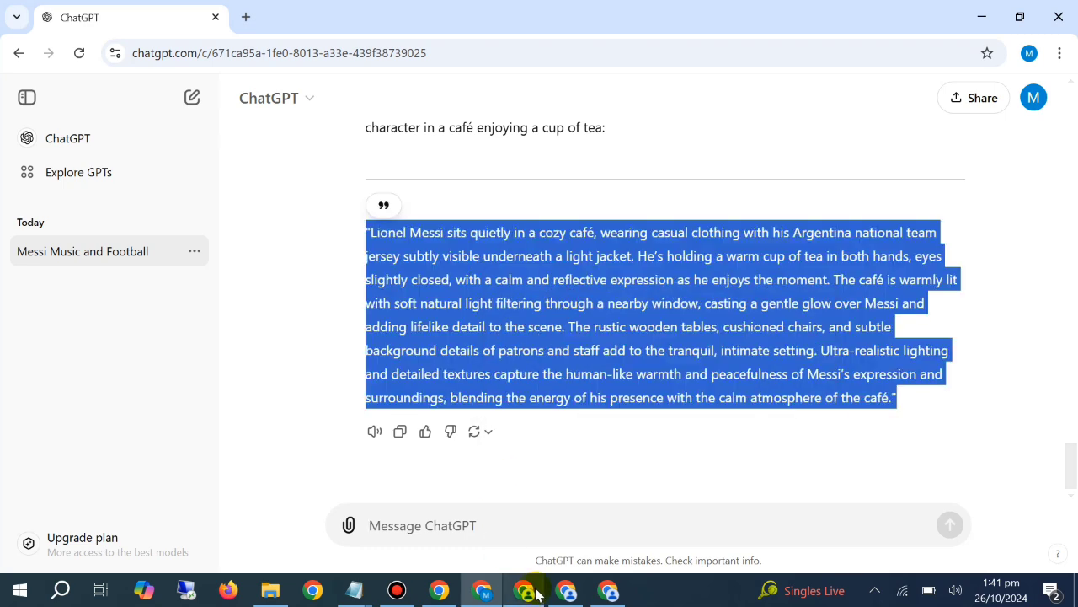
left_click(524, 589)
right_click(366, 146)
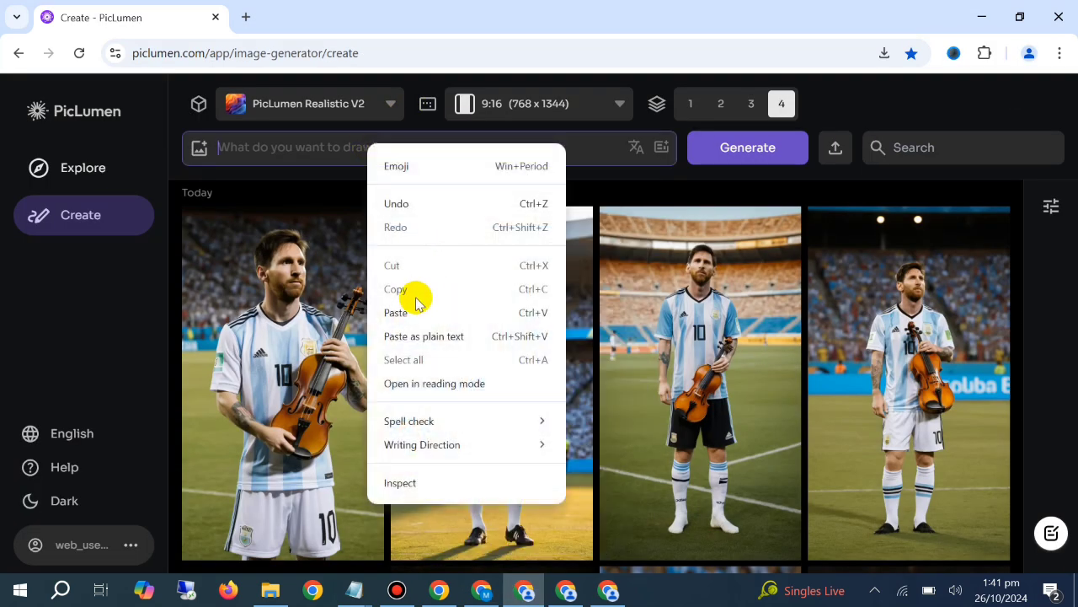
left_click(413, 310)
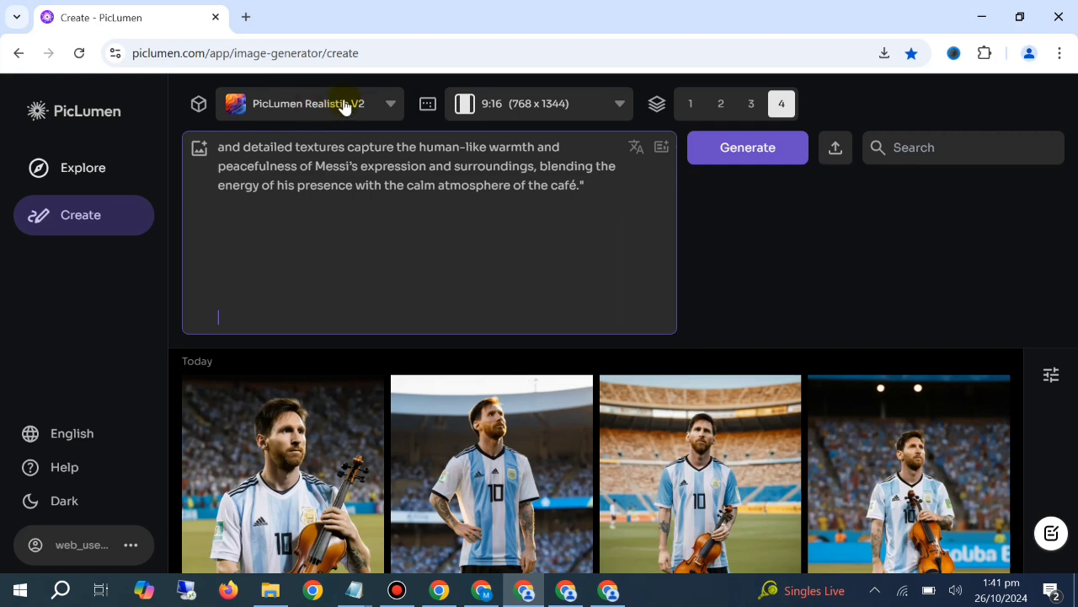
Generate four images from the café tea prompt, then switch to ChatGPT and copy the "Messi in a Desert Oasis" prompt
left_click(727, 161)
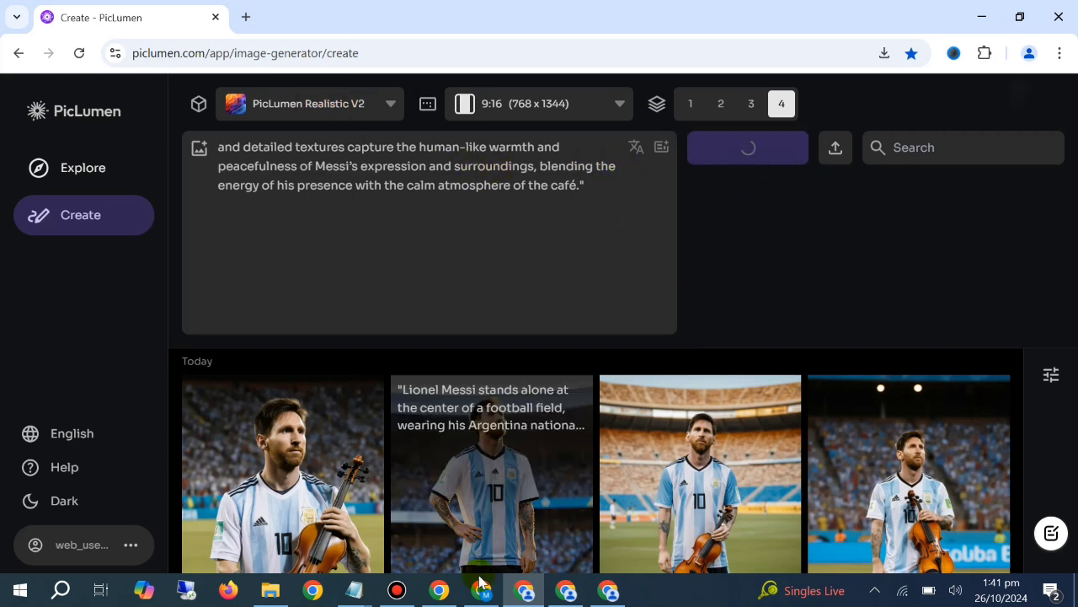
left_click(492, 539)
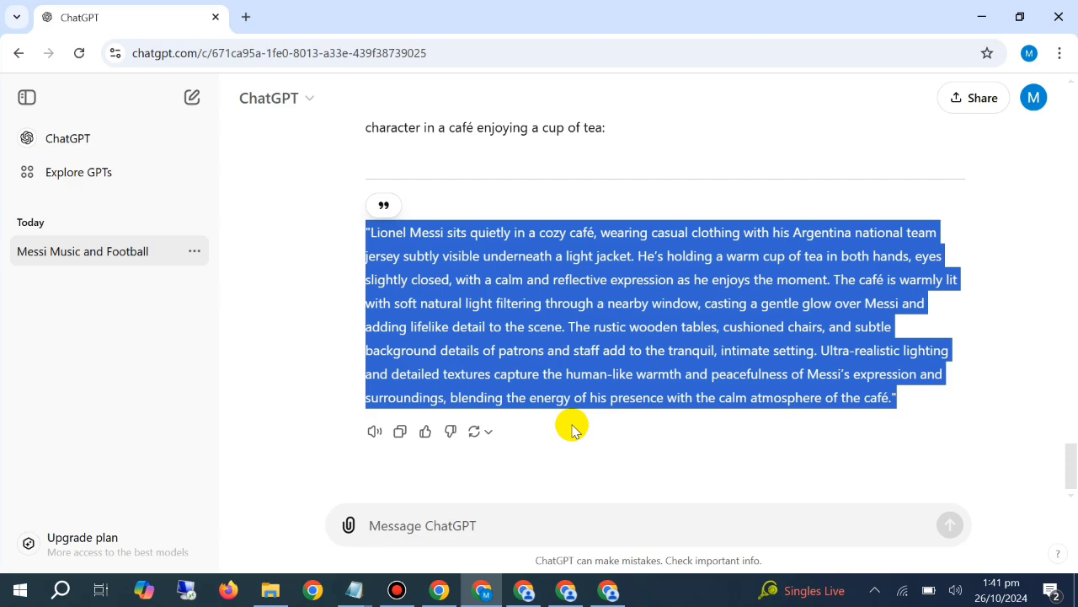
scroll(564, 387, "up", 15)
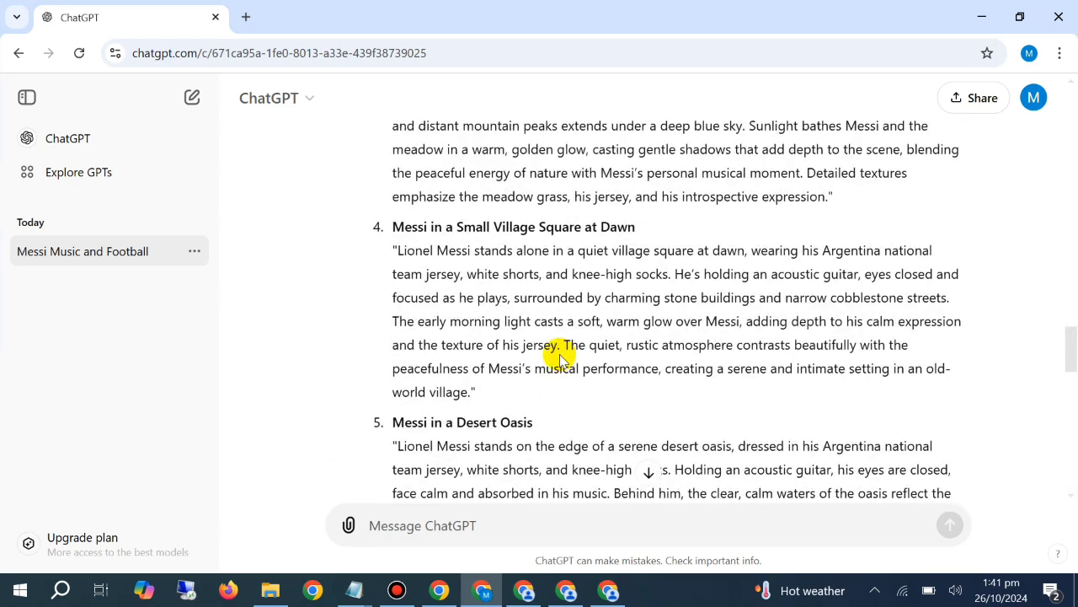
scroll(560, 358, "down", 2)
left_click_drag(380, 277, 628, 413)
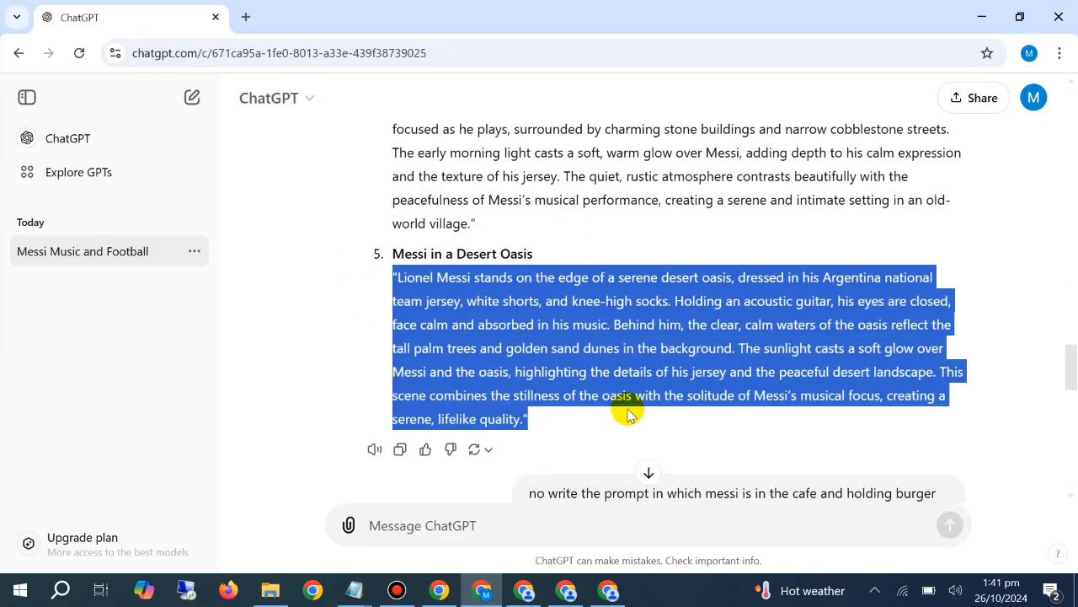
right_click(531, 321)
left_click(590, 344)
Switch to the second PicLumen window, paste the desert oasis prompt as the image prompt and generate four images
left_click(566, 588)
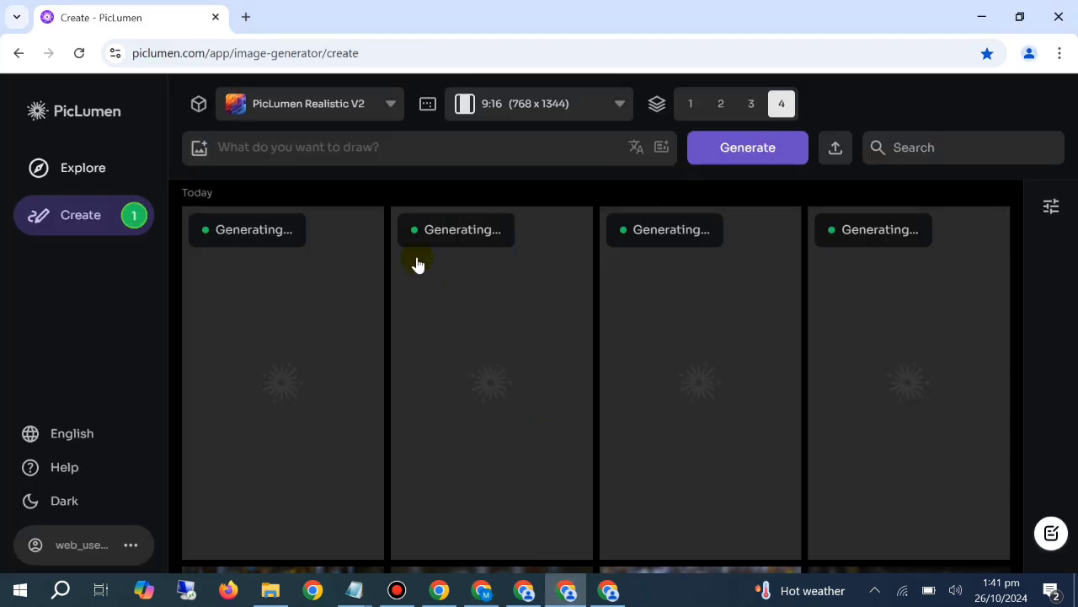
right_click(331, 153)
left_click(421, 315)
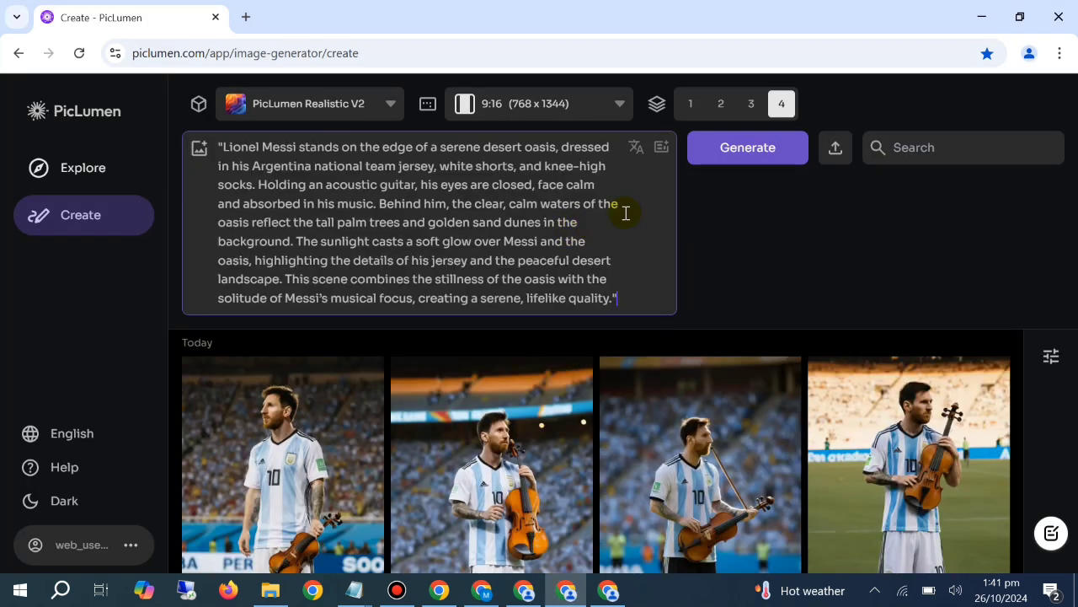
left_click(762, 160)
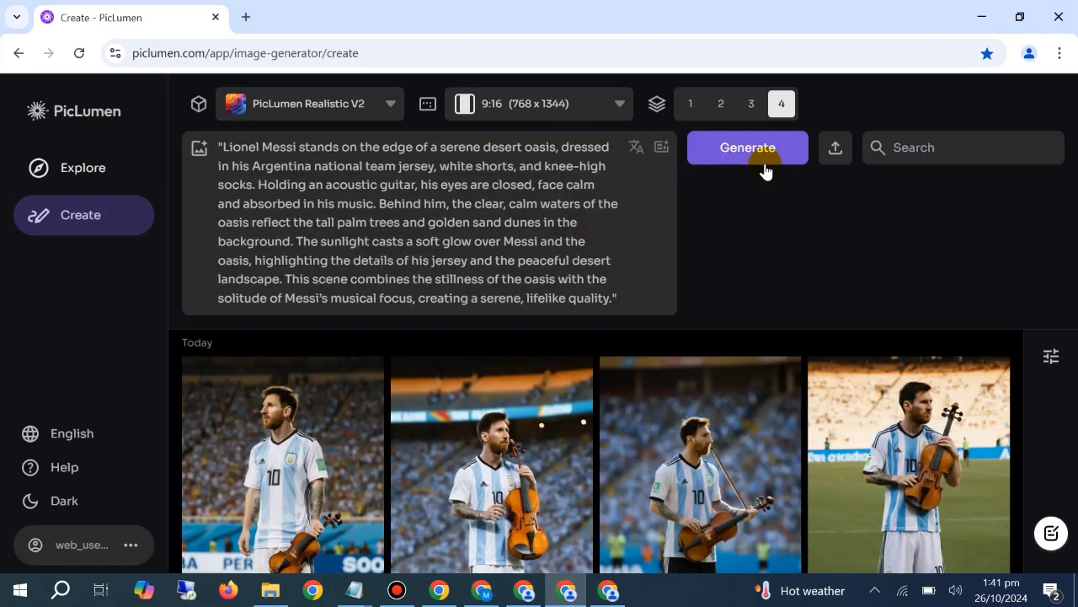
Switch back to ChatGPT and copy the "Messi in a Mountain Meadow" prompt
left_click(485, 590)
left_click(528, 590)
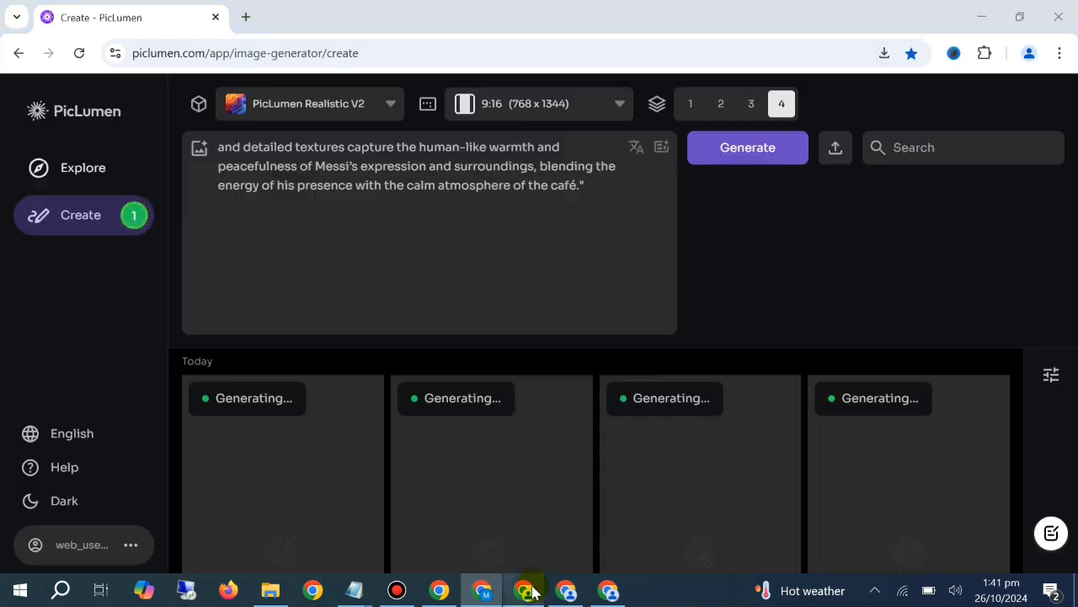
left_click(481, 589)
scroll(539, 375, "up", 5)
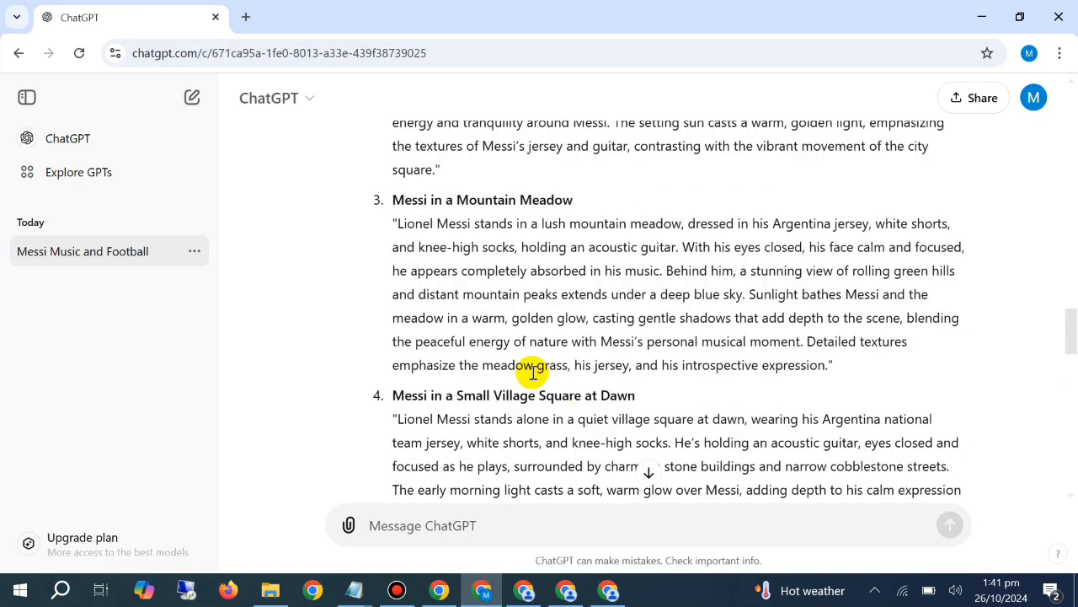
triple_click(752, 374)
right_click(681, 281)
left_click(627, 295)
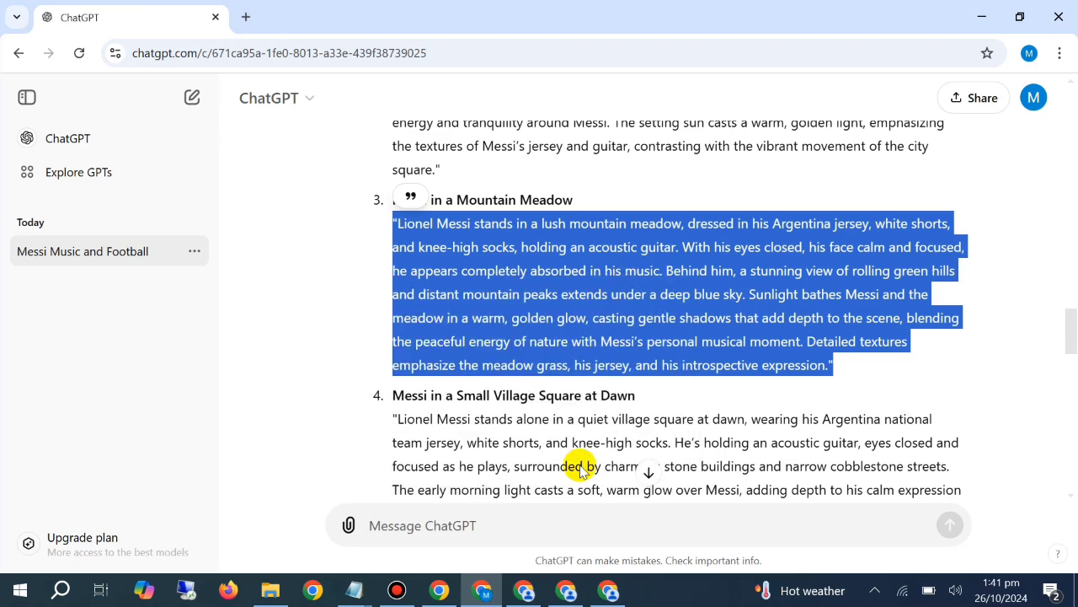
In the third PicLumen window, replace the concert-stage prompt with the mountain meadow prompt and generate four images
left_click(608, 590)
right_click(320, 203)
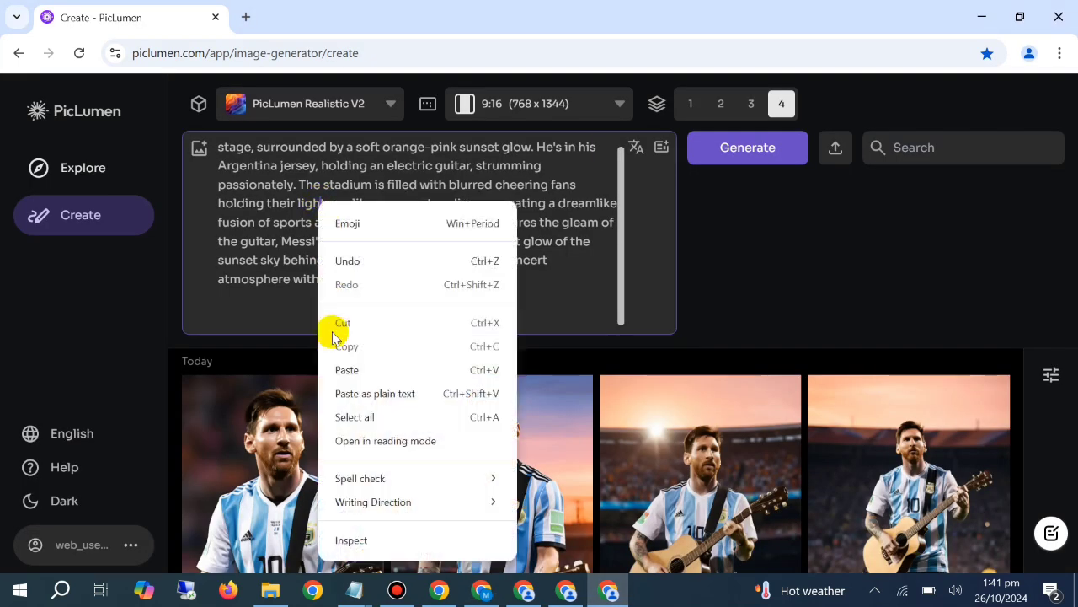
left_click(355, 417)
key("ctrl+v")
key("ctrl+a")
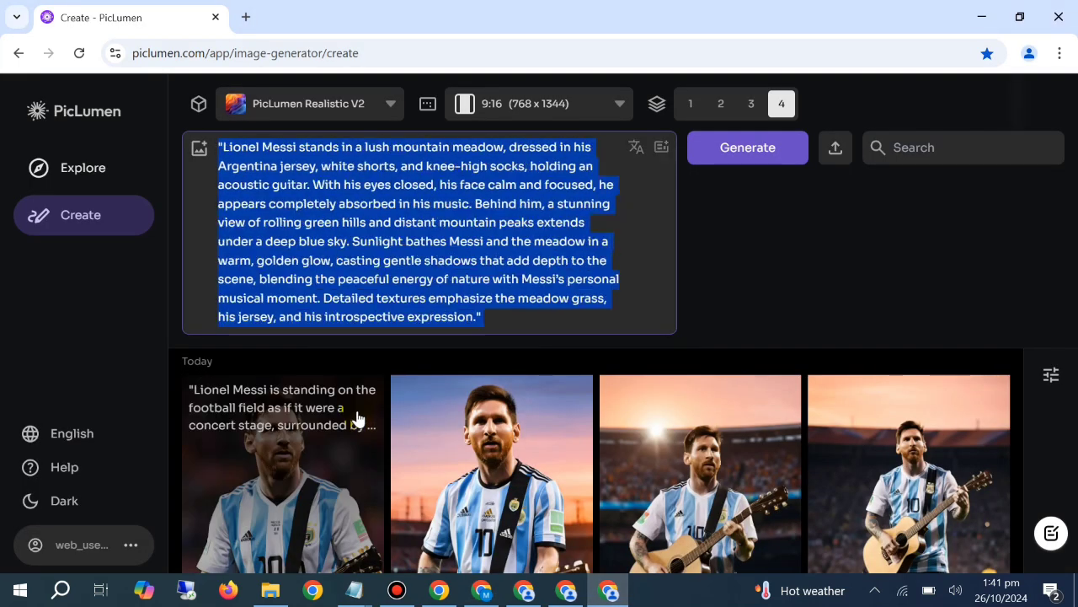
left_click(733, 168)
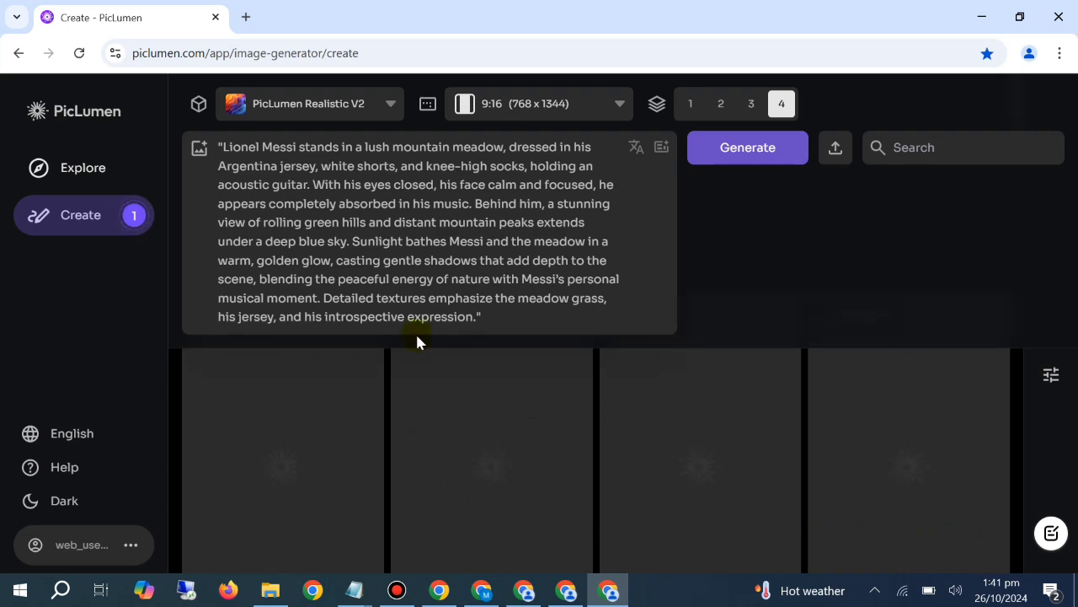
Clear the image prompt and download the first and third concert-stage guitar images
left_click(428, 281)
key("ctrl+a")
key("BackSpace")
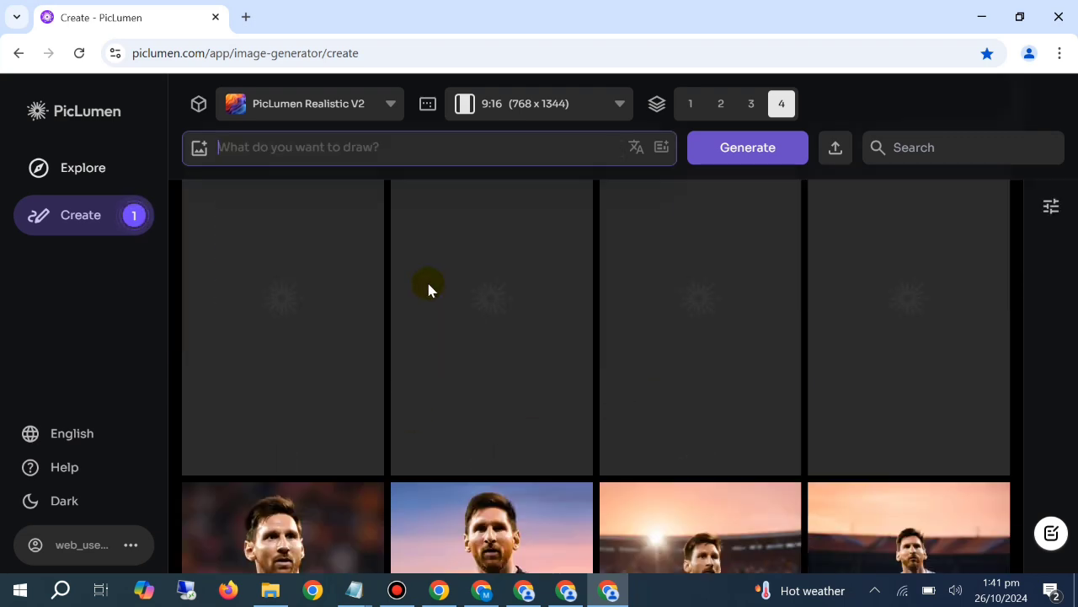
scroll(429, 289, "down", 3)
scroll(282, 349, "down", 1)
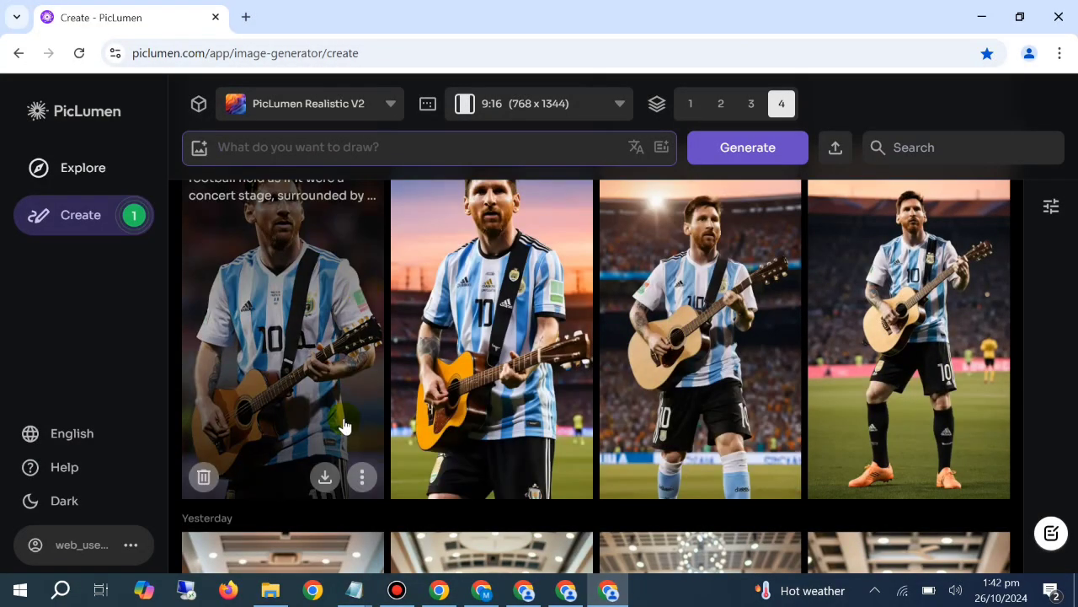
left_click(325, 474)
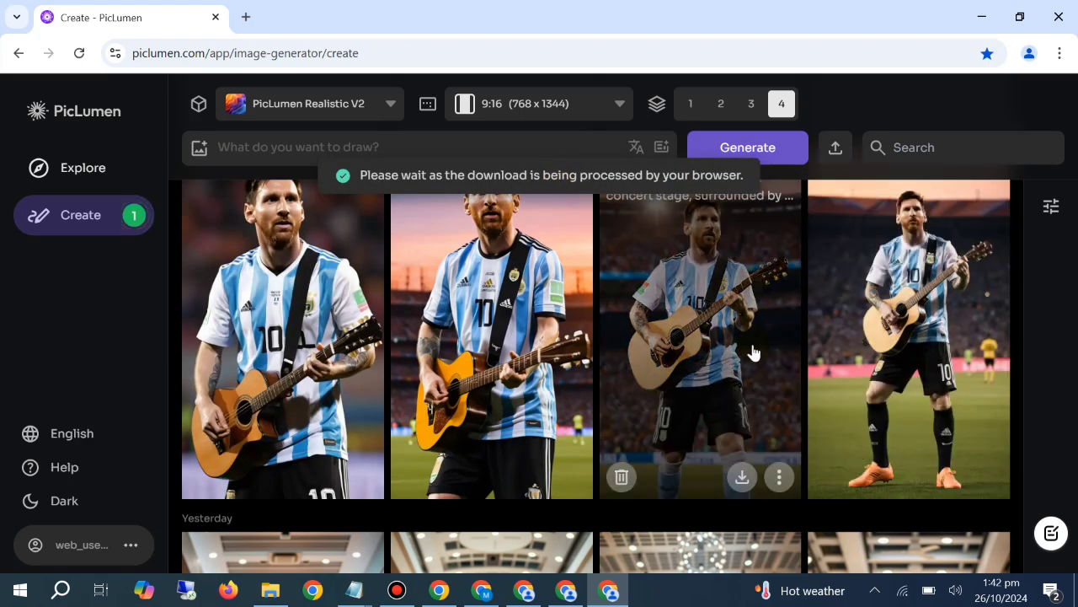
left_click(743, 478)
Review the desert oasis images in the second PicLumen window
scroll(735, 381, "down", 1)
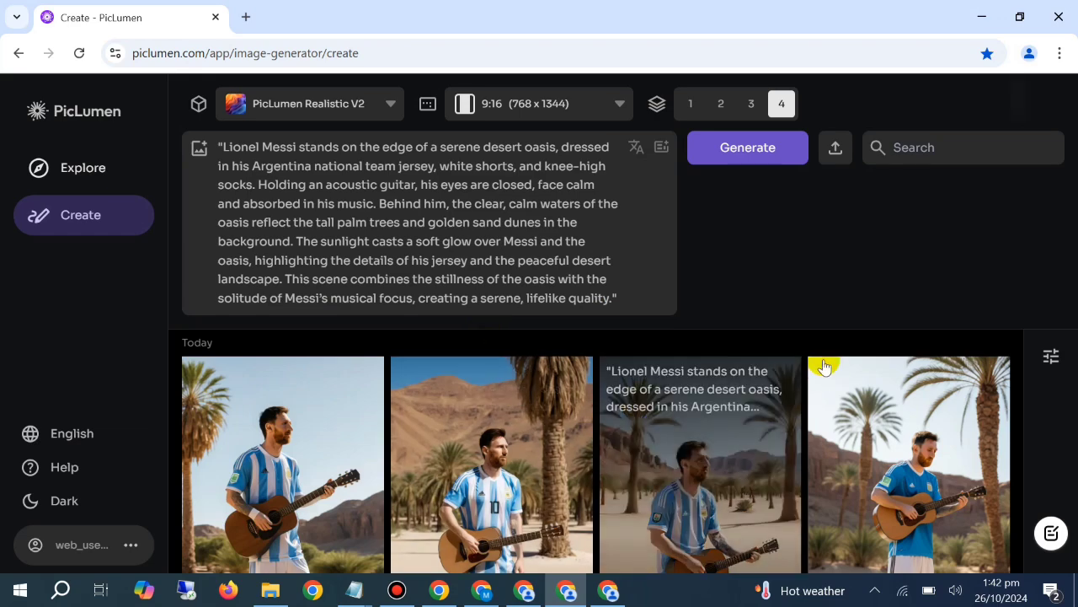
scroll(817, 295, "down", 2)
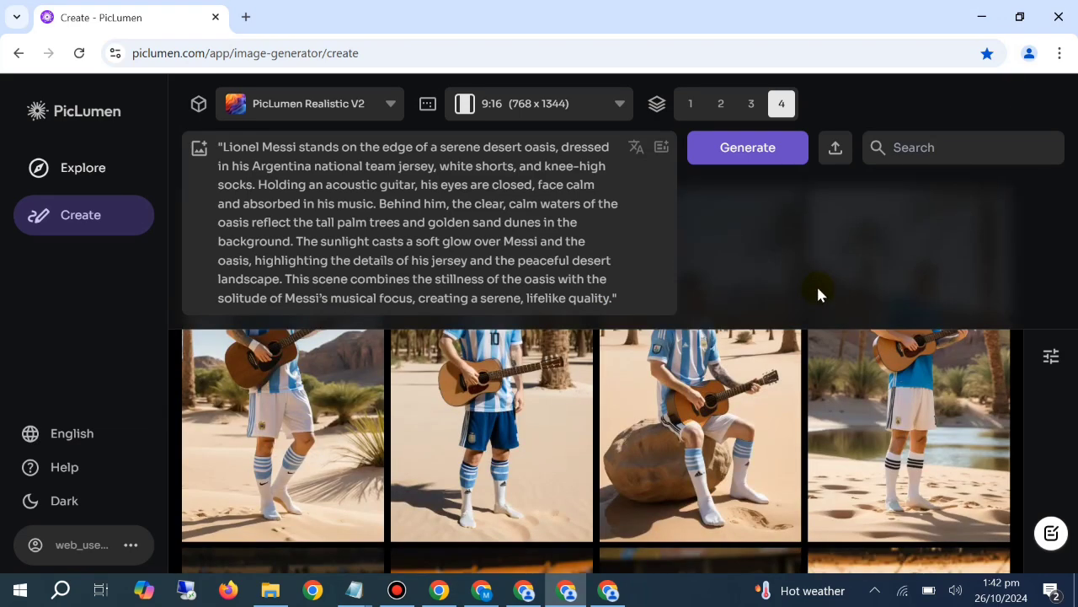
scroll(597, 382, "up", 2)
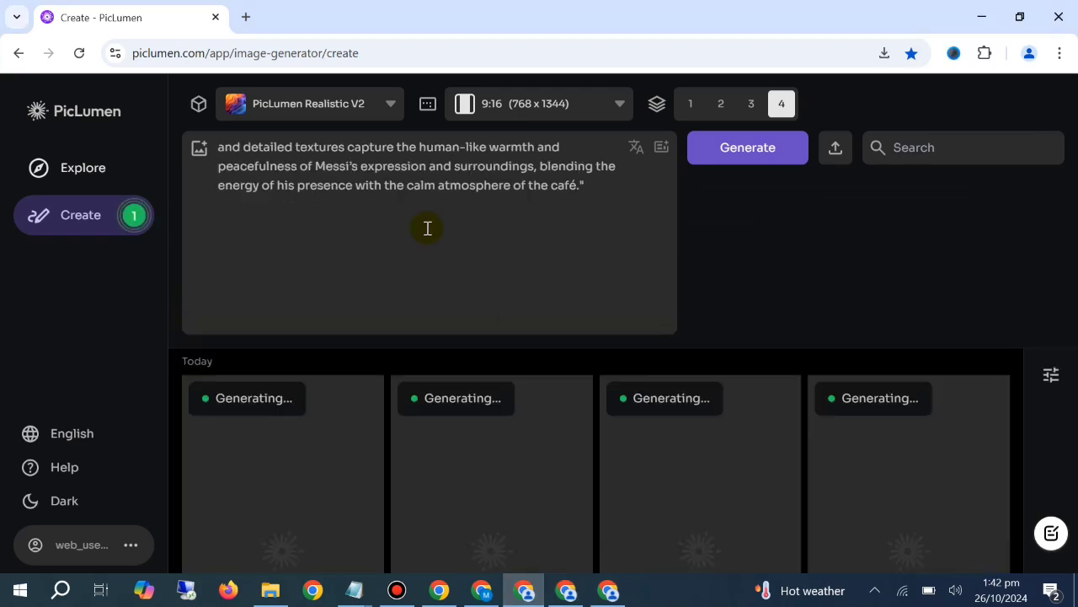
In the first PicLumen window, clear the café prompt and download the first café image
scroll(556, 366, "down", 3)
left_click(443, 232)
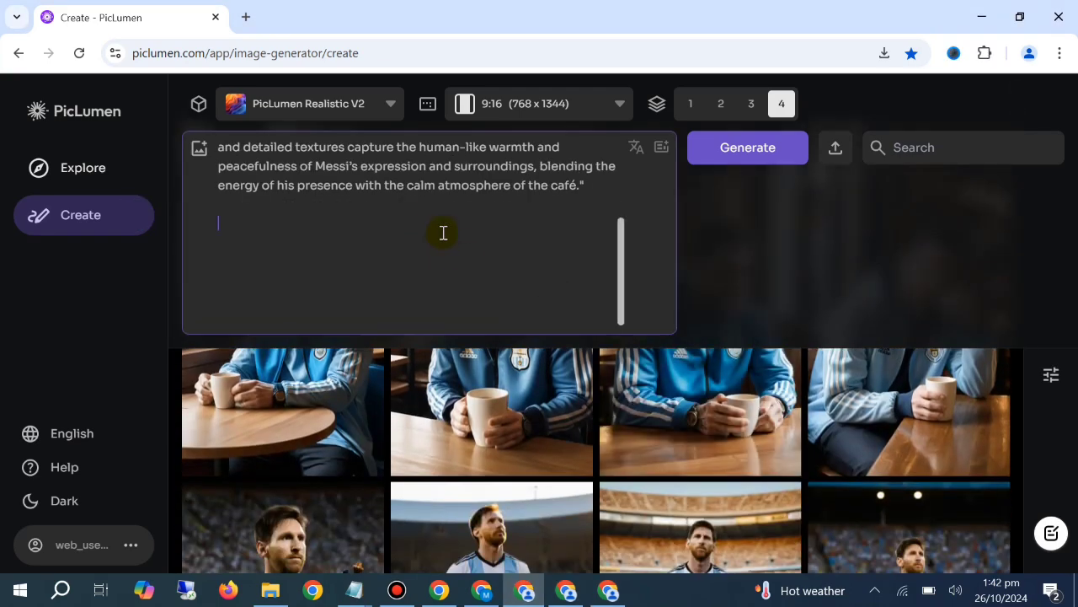
key("ctrl+a")
key("BackSpace")
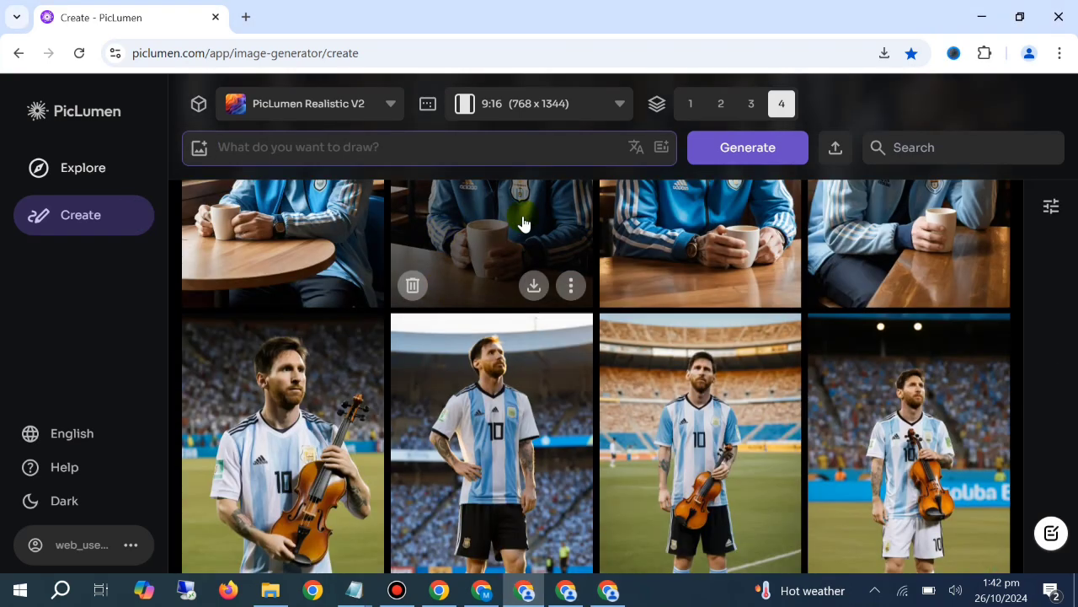
scroll(463, 404, "up", 1)
scroll(463, 404, "up", 3)
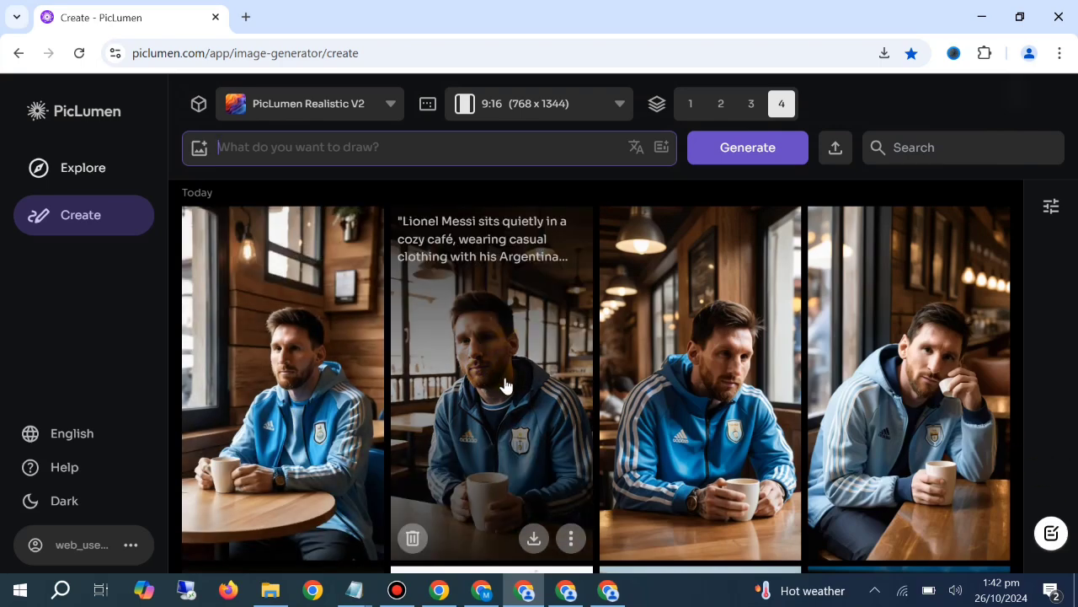
left_click(324, 538)
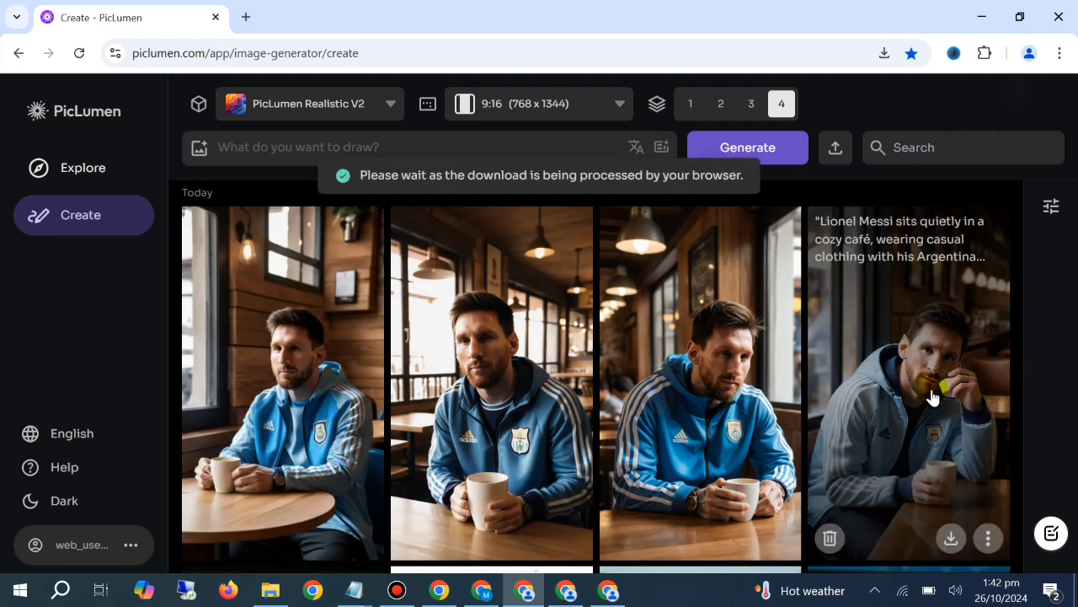
Switch to ChatGPT, copy the football field guitar prompt from the earlier café tea request and paste it into a new message
key("alt+Tab")
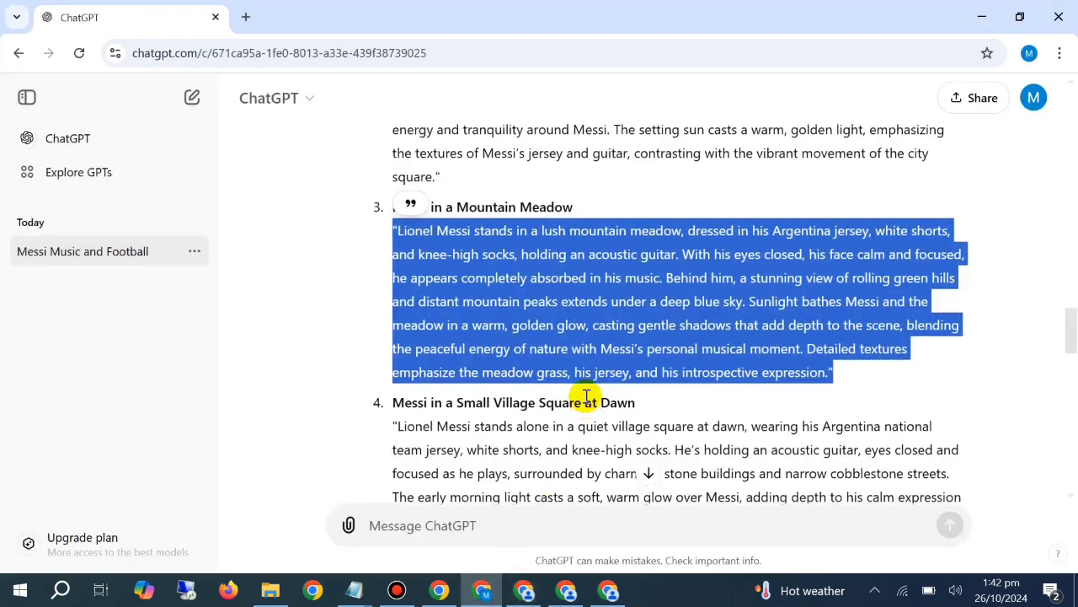
scroll(587, 395, "up", 3)
left_click(649, 473)
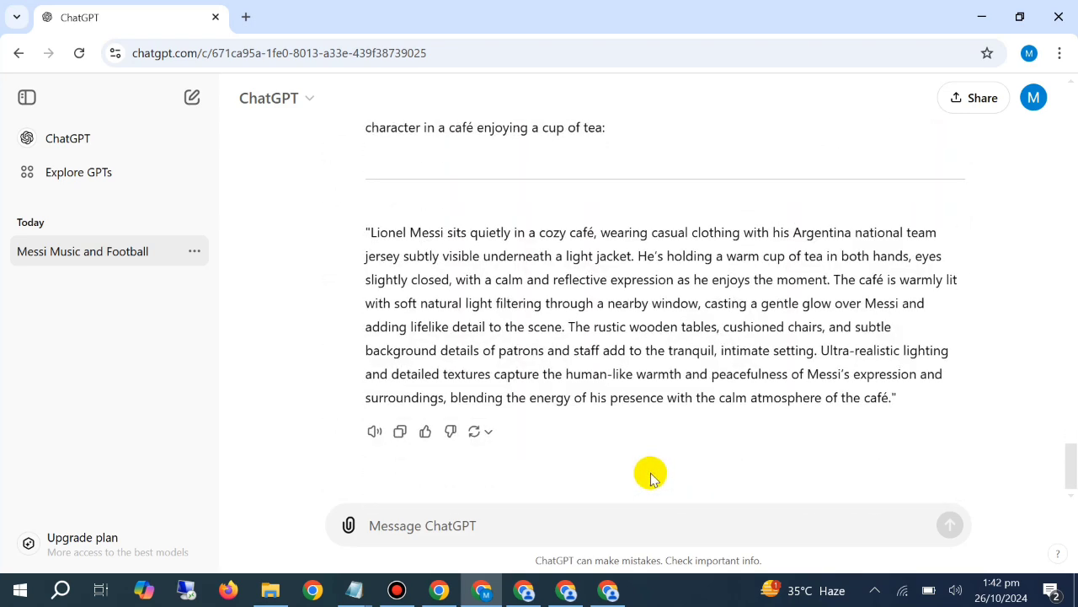
scroll(689, 408, "up", 5)
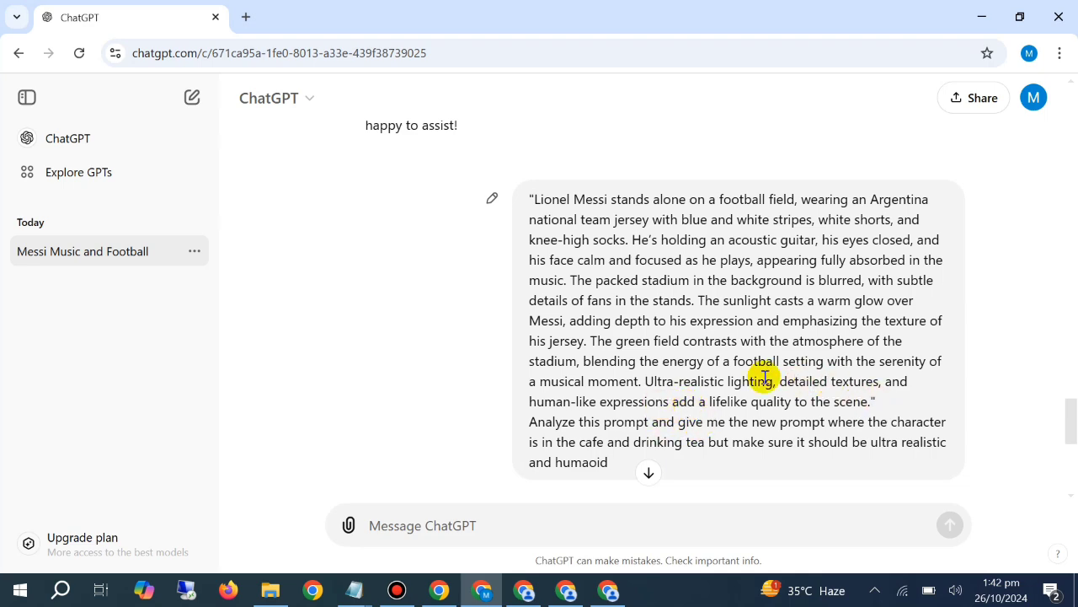
left_click_drag(877, 401, 532, 198)
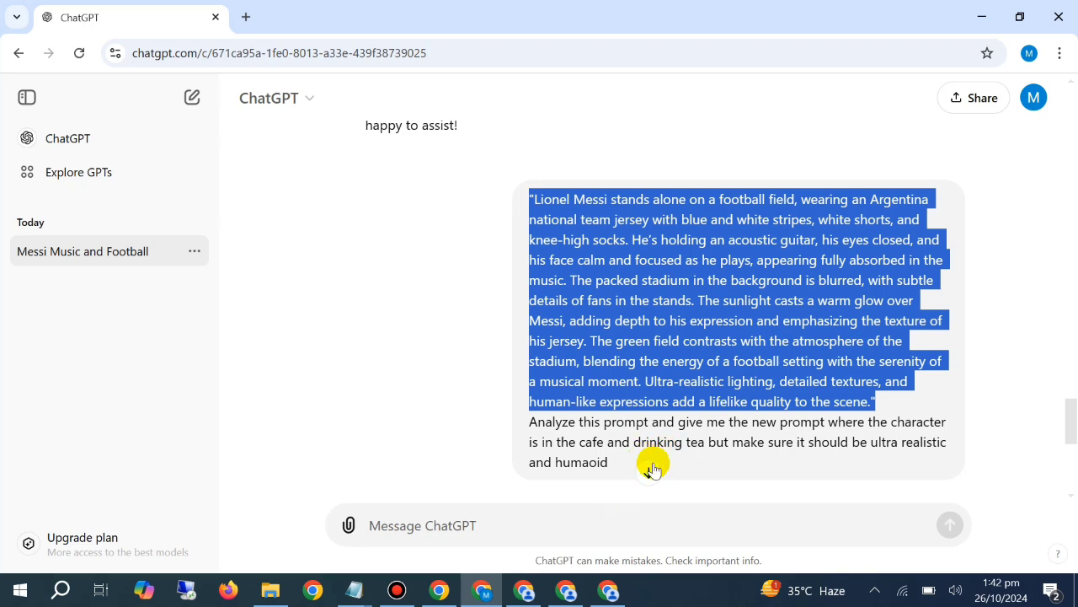
scroll(653, 469, "down", 5)
left_click(552, 526)
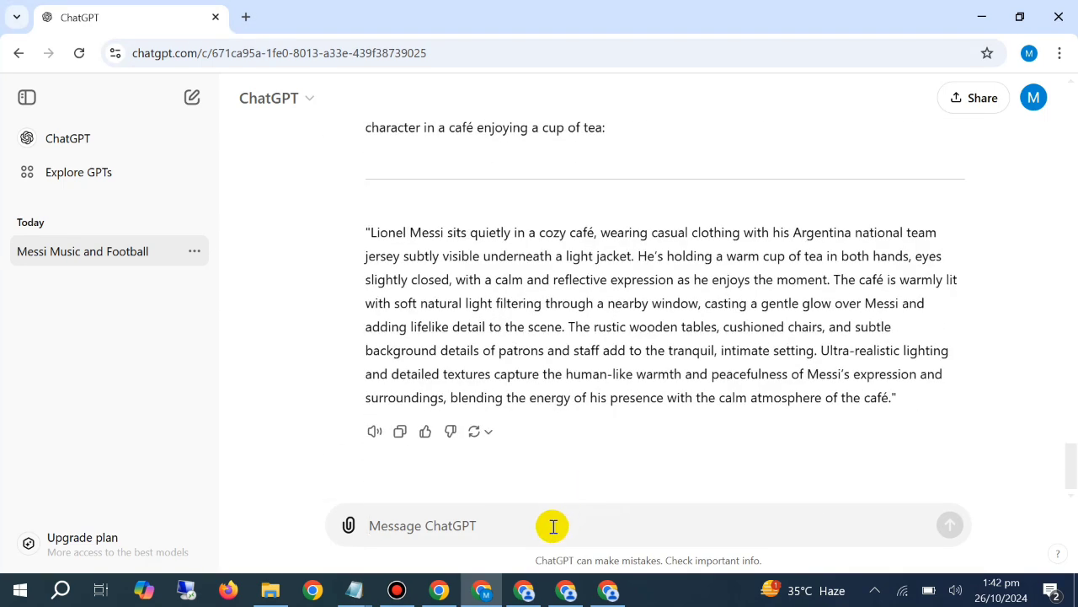
key("ctrl+v")
scroll(547, 506, "down", 2)
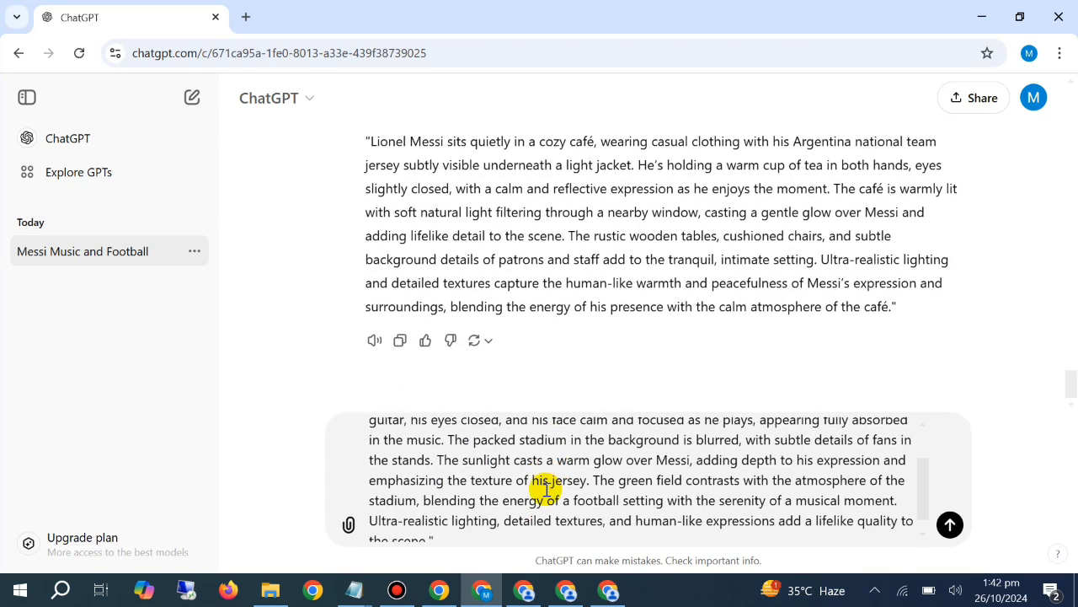
Below the pasted prompt, start a new line reading "analyze this and give me a prompt where the character is driving the train and"
key("shift+Return")
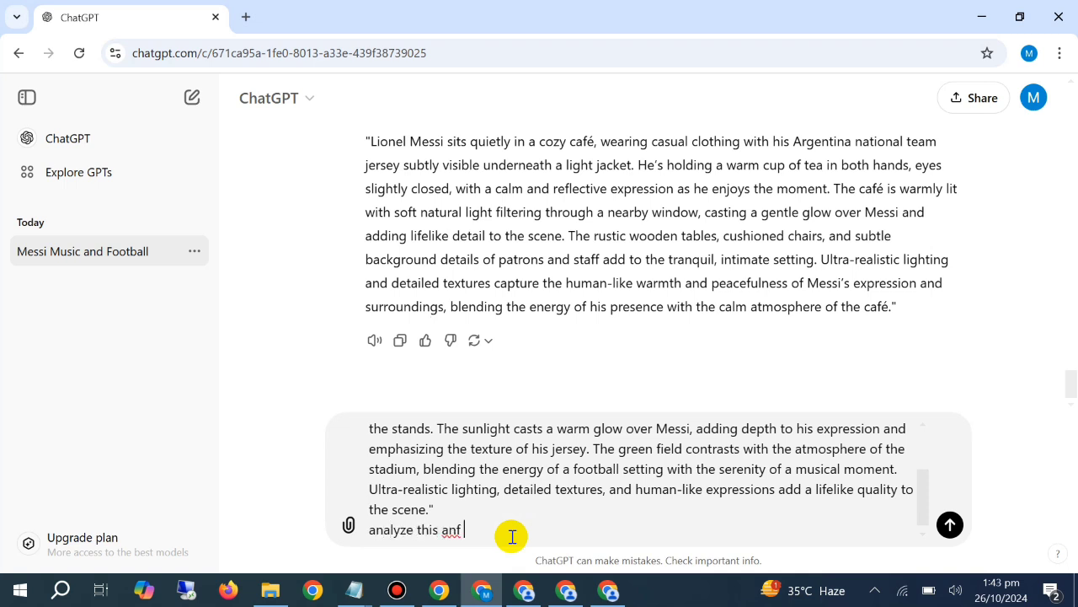
type("give me a prompt where the character is drivin")
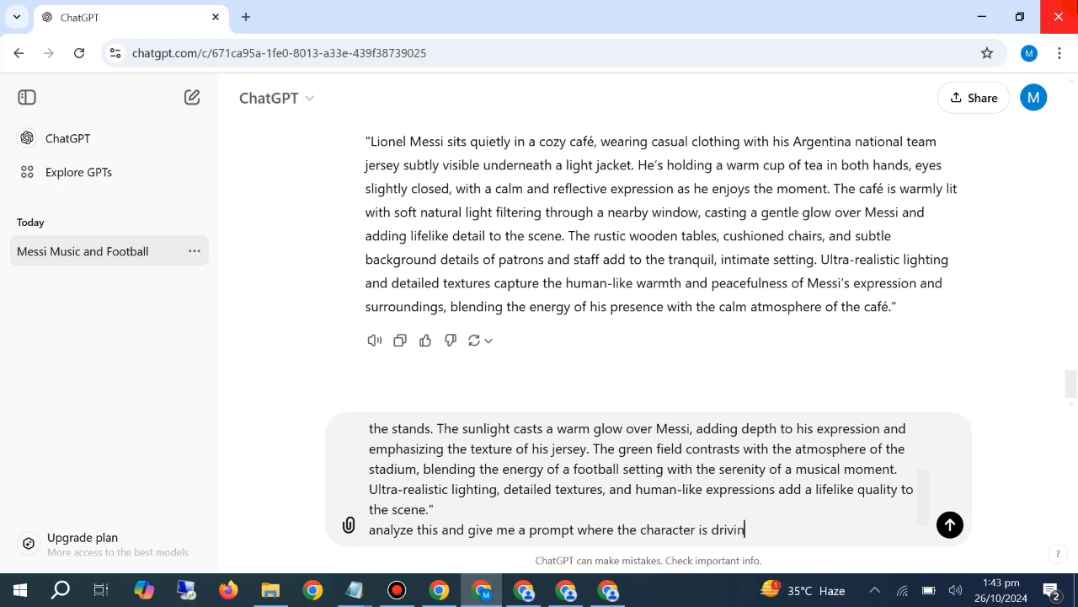
type("give me a prompt where the character is driving the train and ")
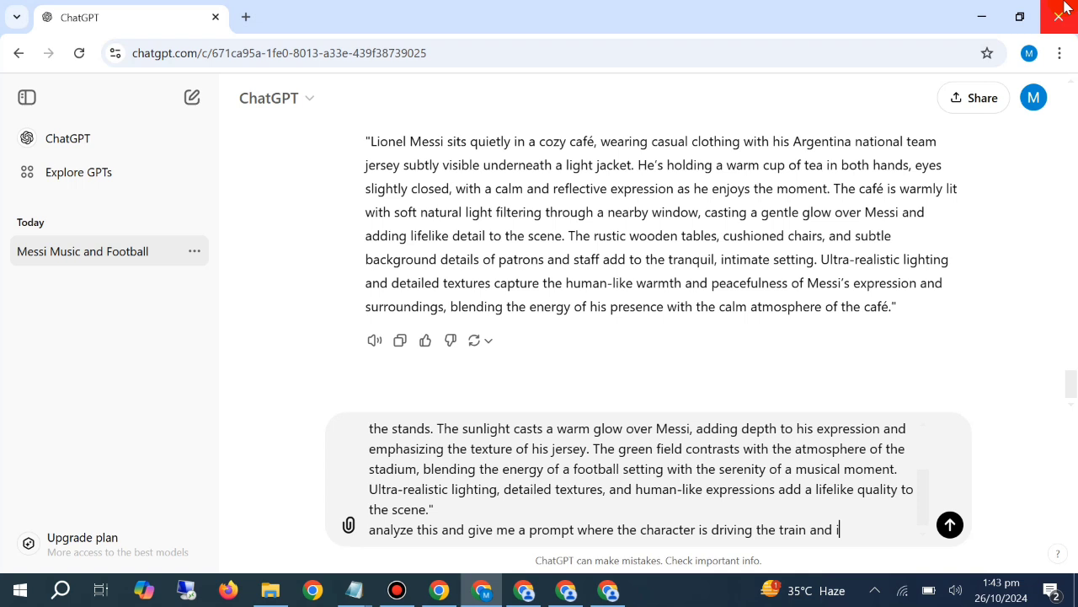
type("it should also be ultr")
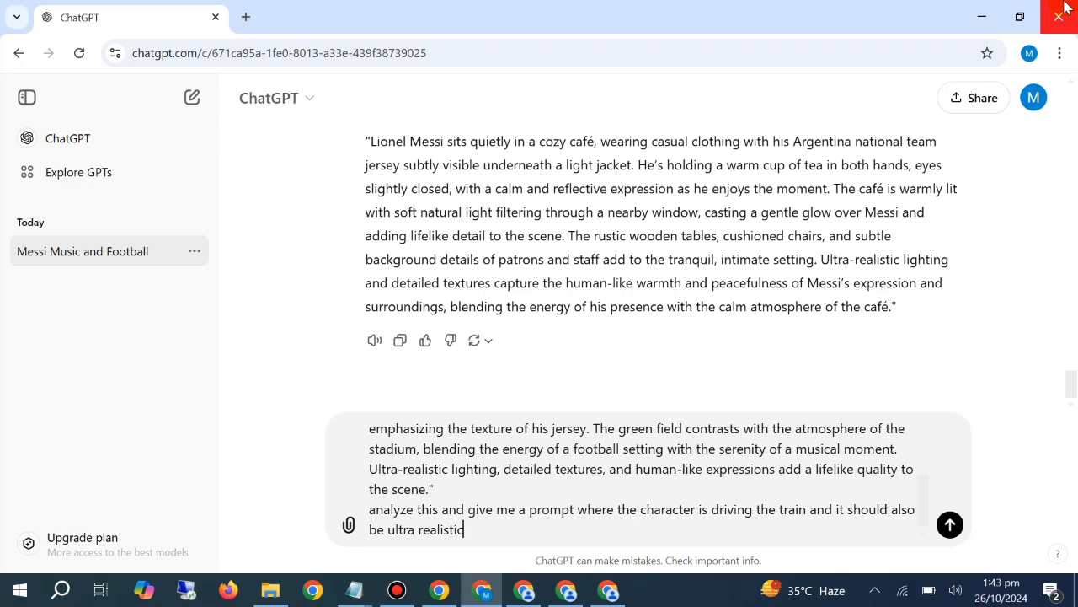
type("a realistic and humanoid")
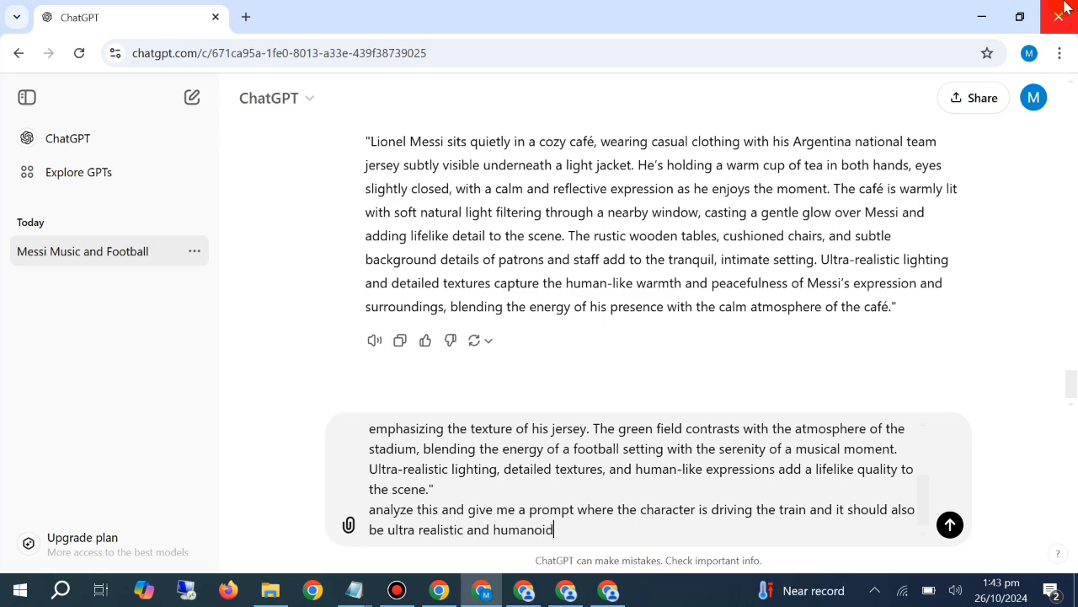
Finish the train instruction with "it should also be ultra realistic and humanoid" and send the message
key("Return")
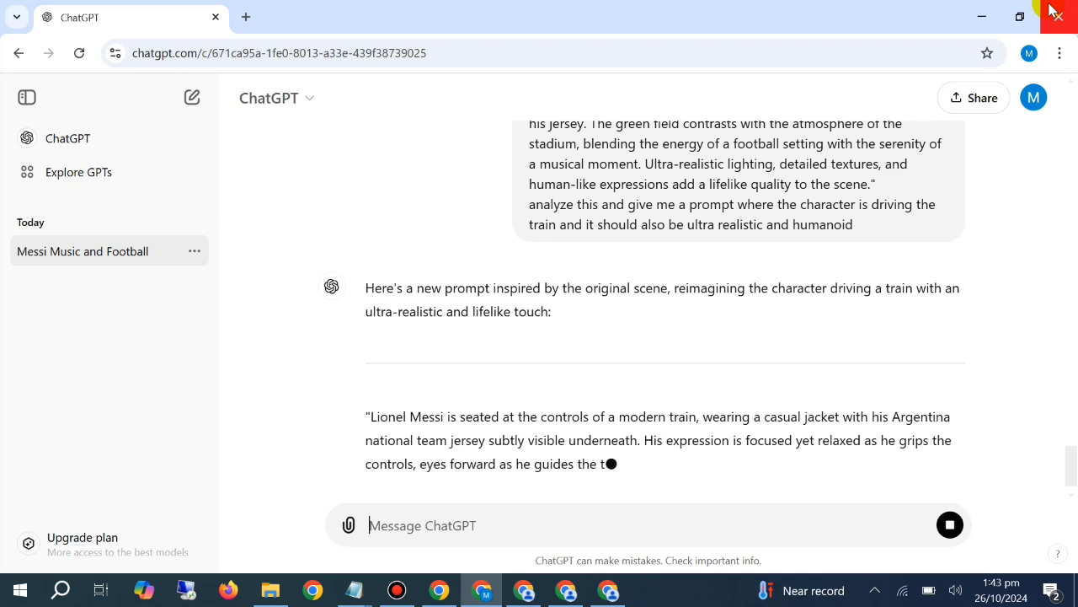
Copy the generated prompt about Lionel Messi at the controls of a modern train from ChatGPT's reply
scroll(848, 192, "up", 3)
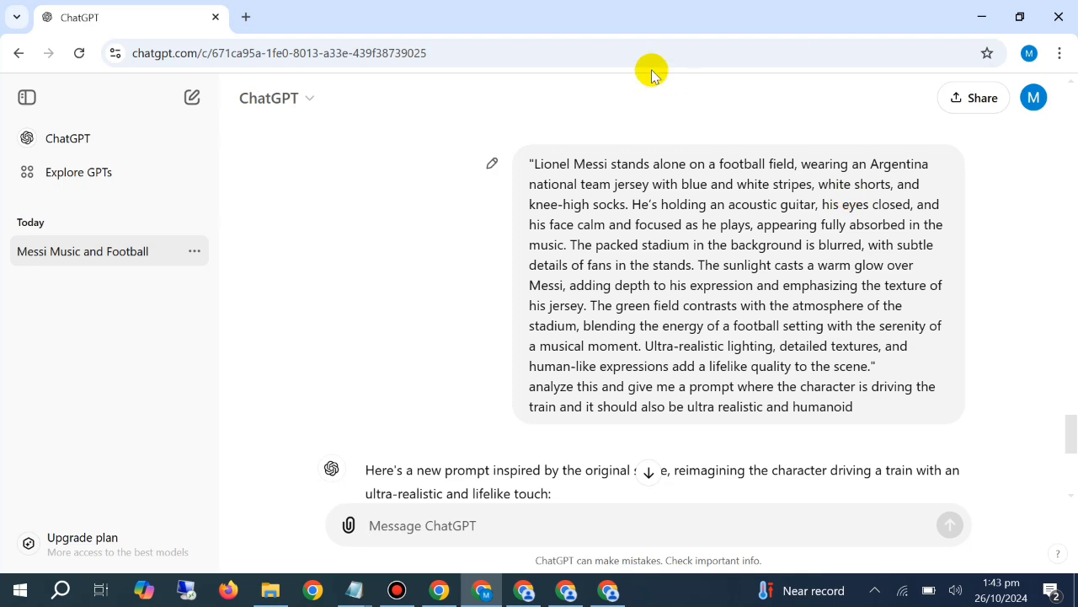
scroll(577, 221, "down", 5)
double_click(548, 233)
triple_click(556, 245)
right_click(587, 264)
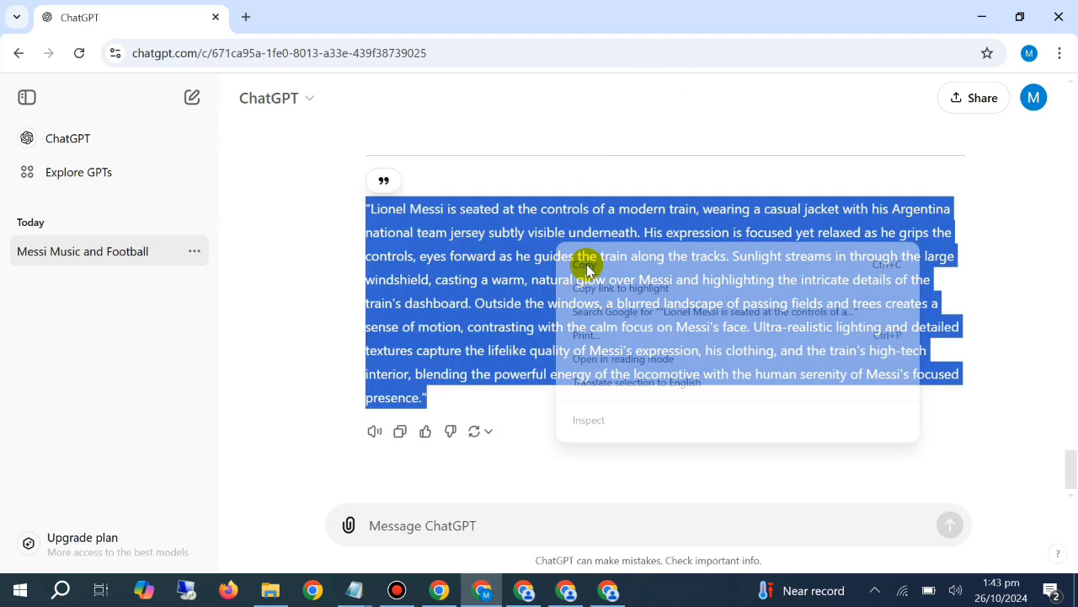
left_click(607, 280)
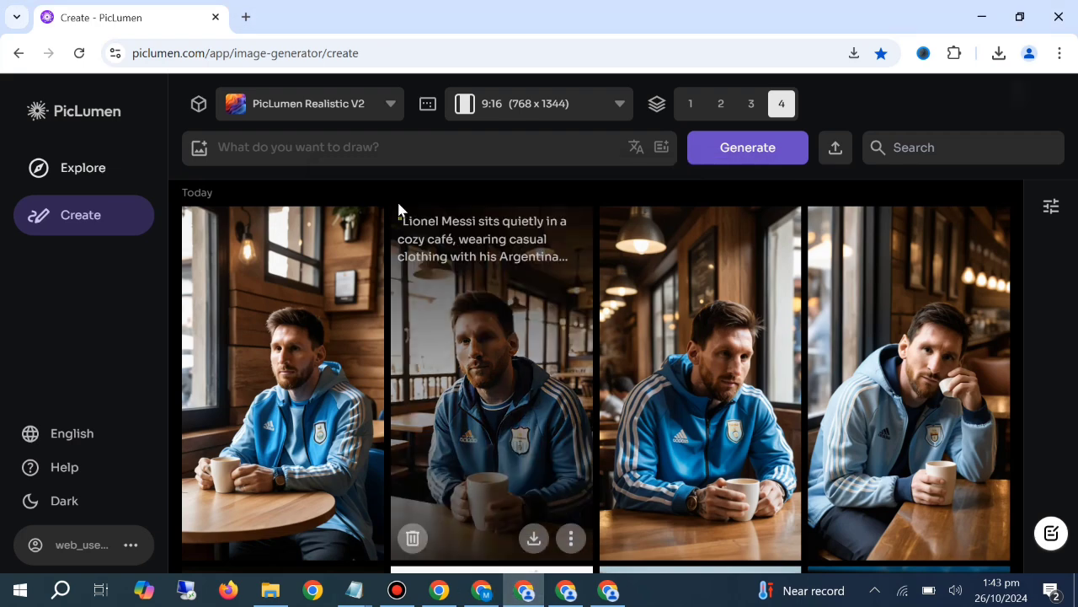
Paste the train prompt into the first PicLumen window and generate four images from it
right_click(340, 151)
left_click(367, 321)
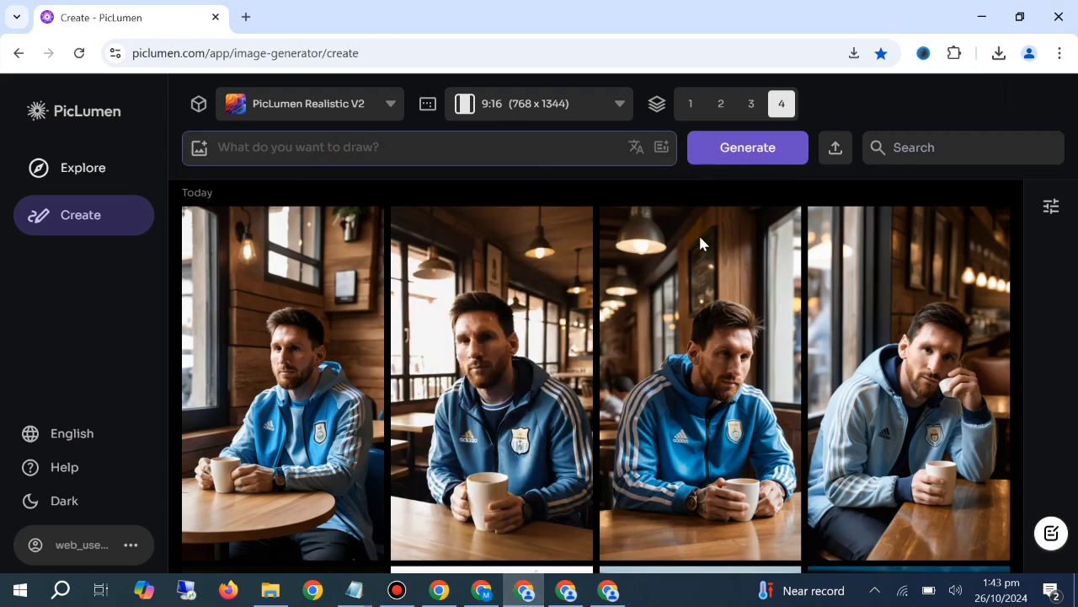
left_click(748, 148)
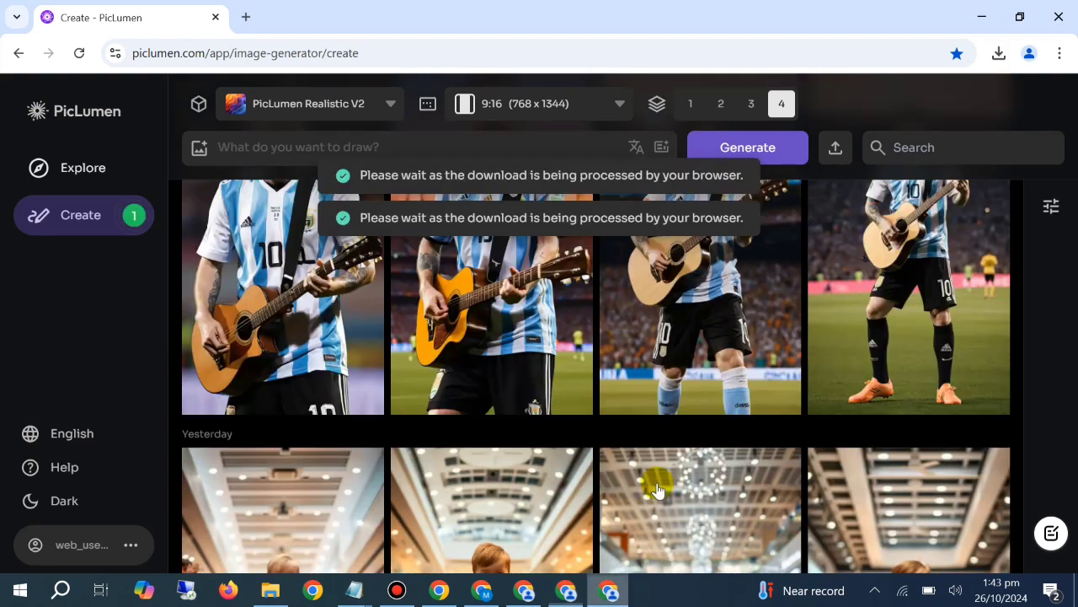
Return to the first PicLumen window and clear the train prompt from the prompt field
scroll(657, 489, "up", 10)
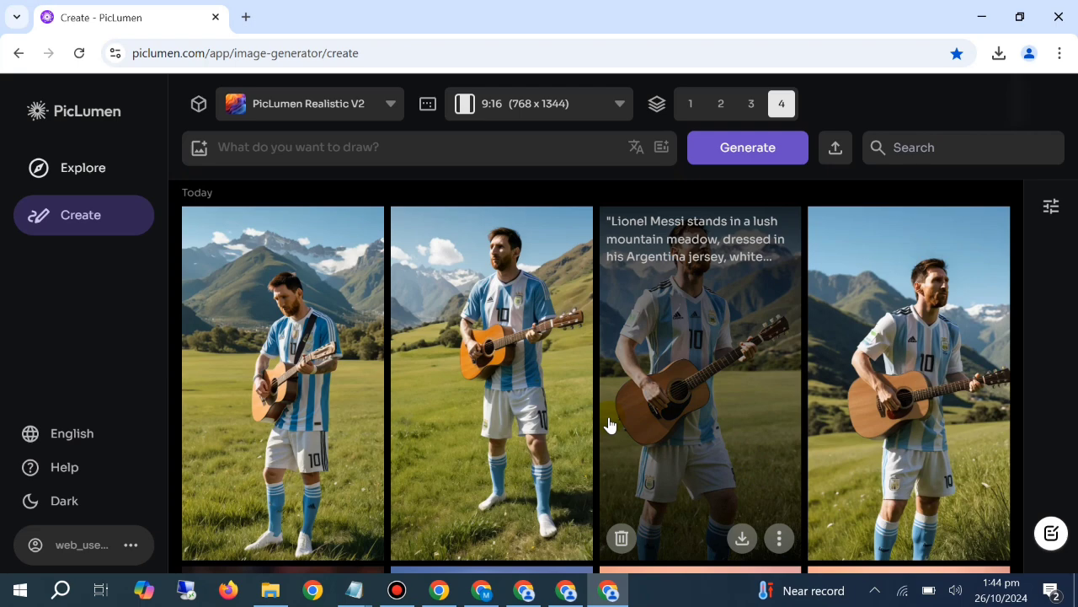
left_click(524, 589)
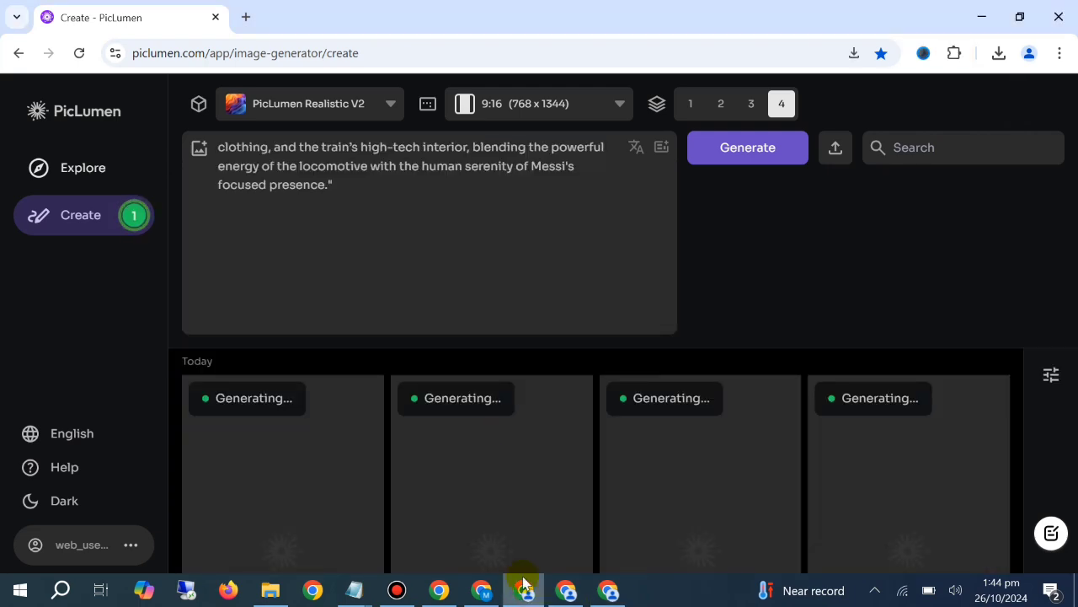
scroll(504, 373, "down", 1)
left_click(482, 269)
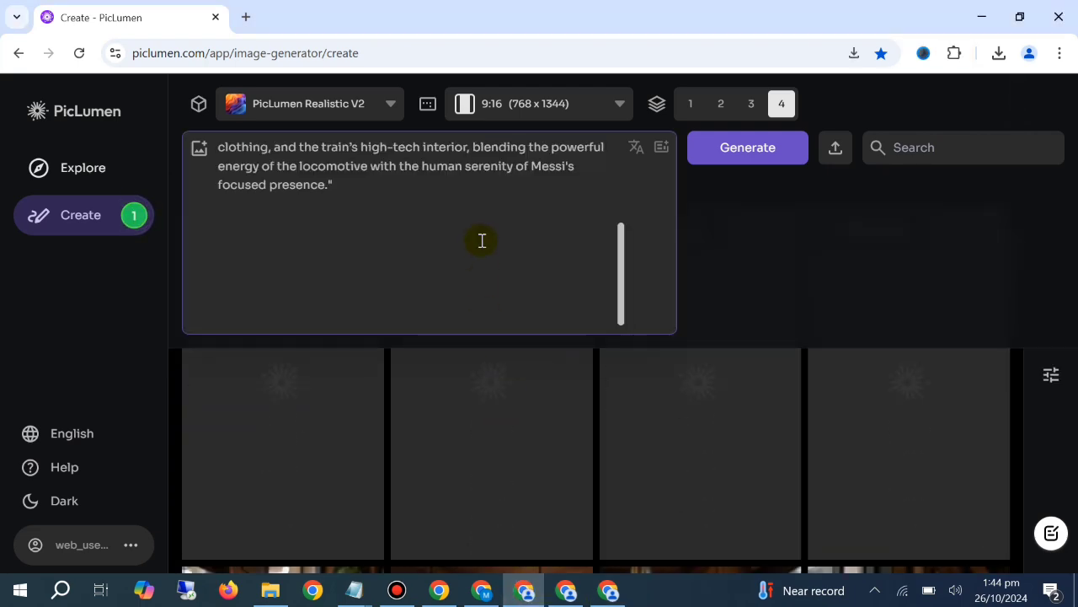
key("ctrl+a")
key("BackSpace")
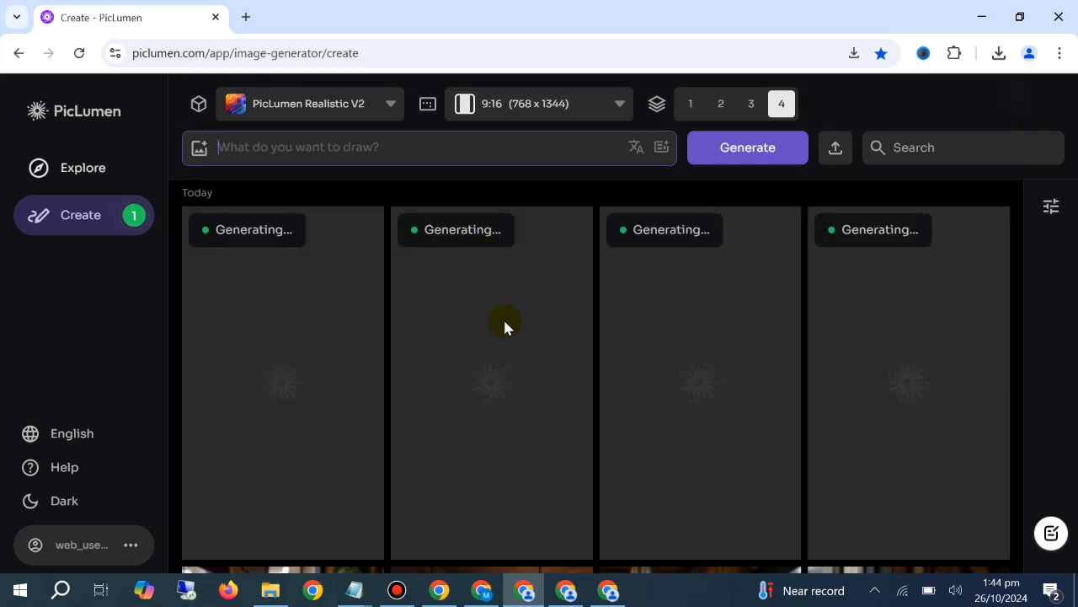
Look through the saved Lionel Messi and Cristiano Ronaldo prompts in the open Notepad windows
left_click(489, 588)
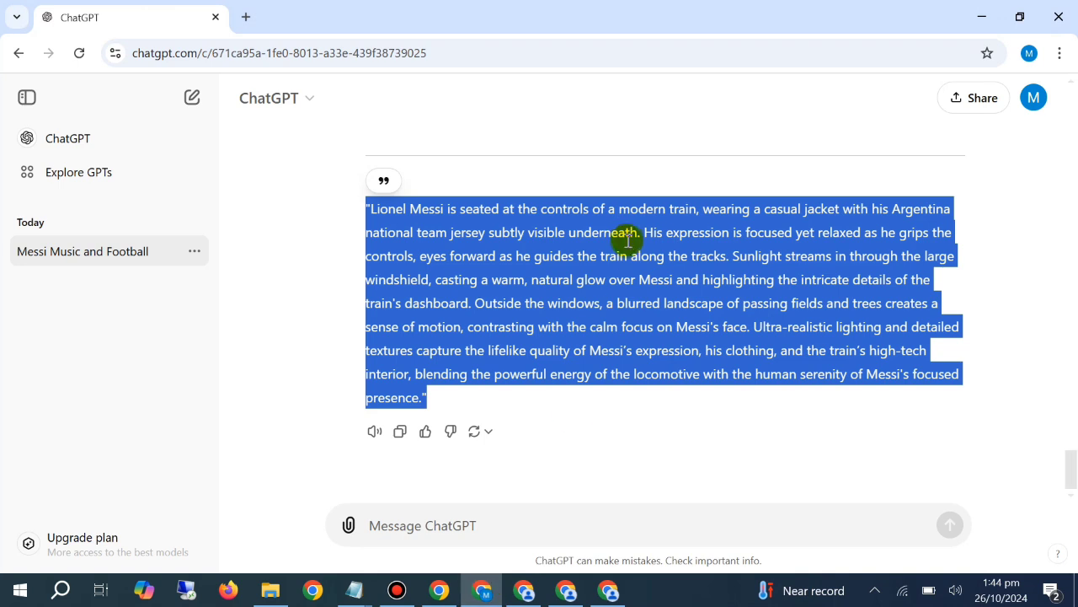
left_click(524, 589)
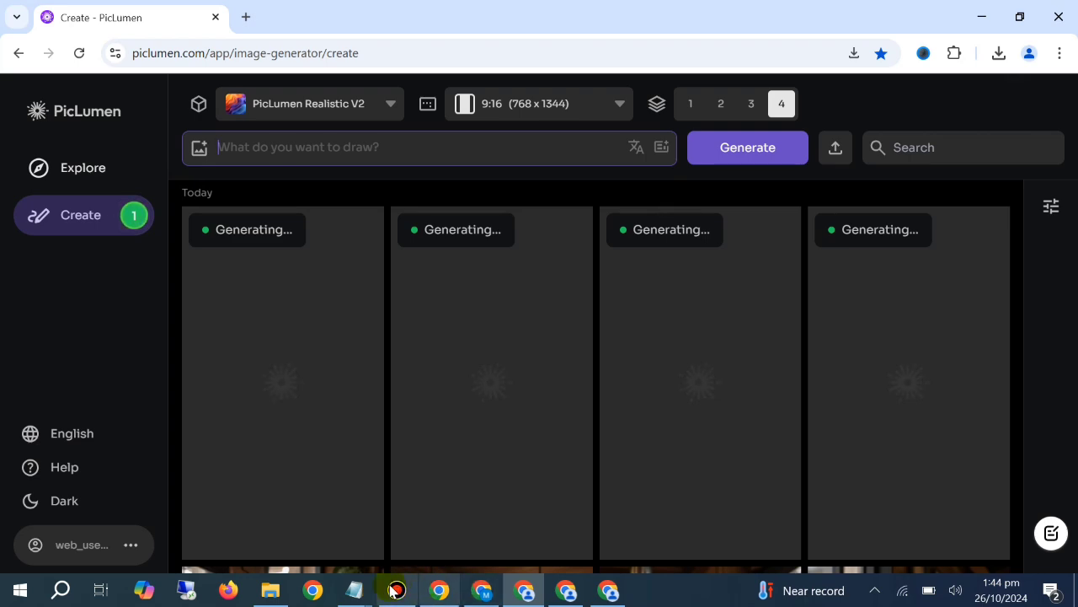
mouse_move(354, 590)
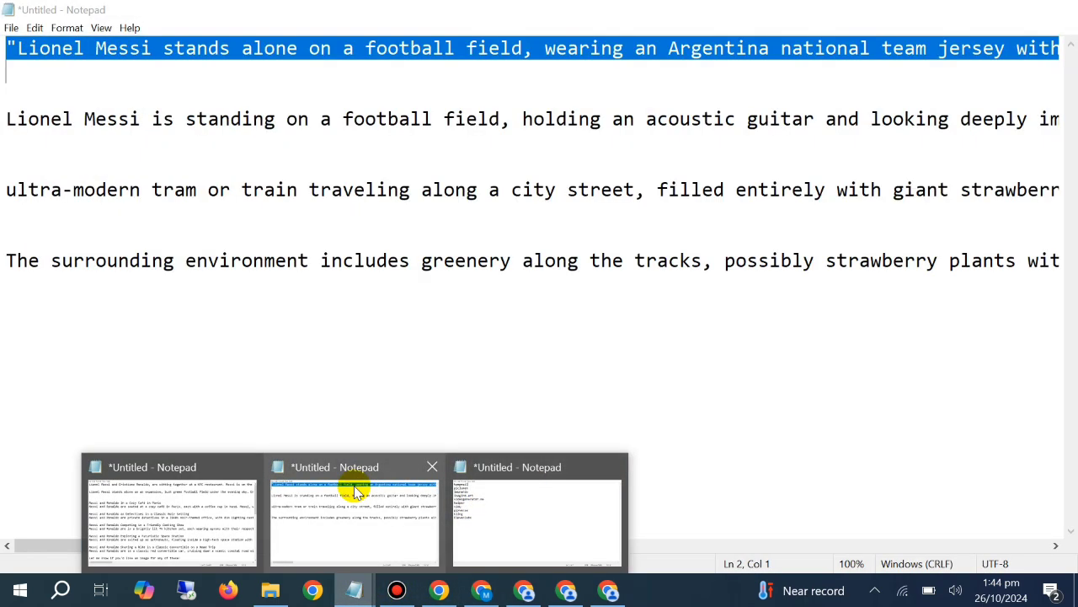
left_click(356, 493)
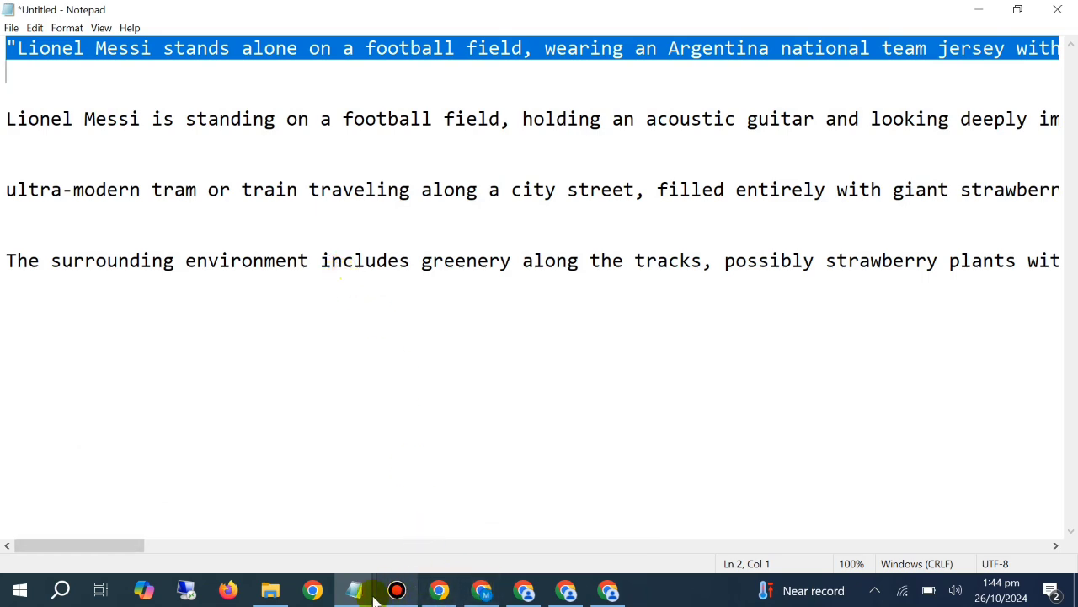
mouse_move(353, 590)
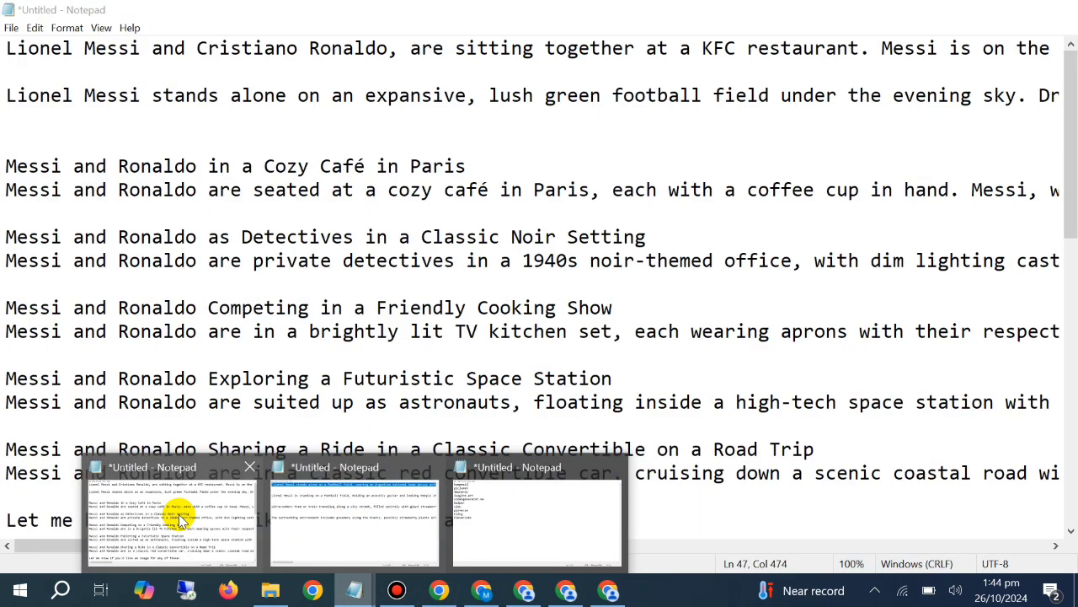
left_click(179, 520)
left_click(4, 70)
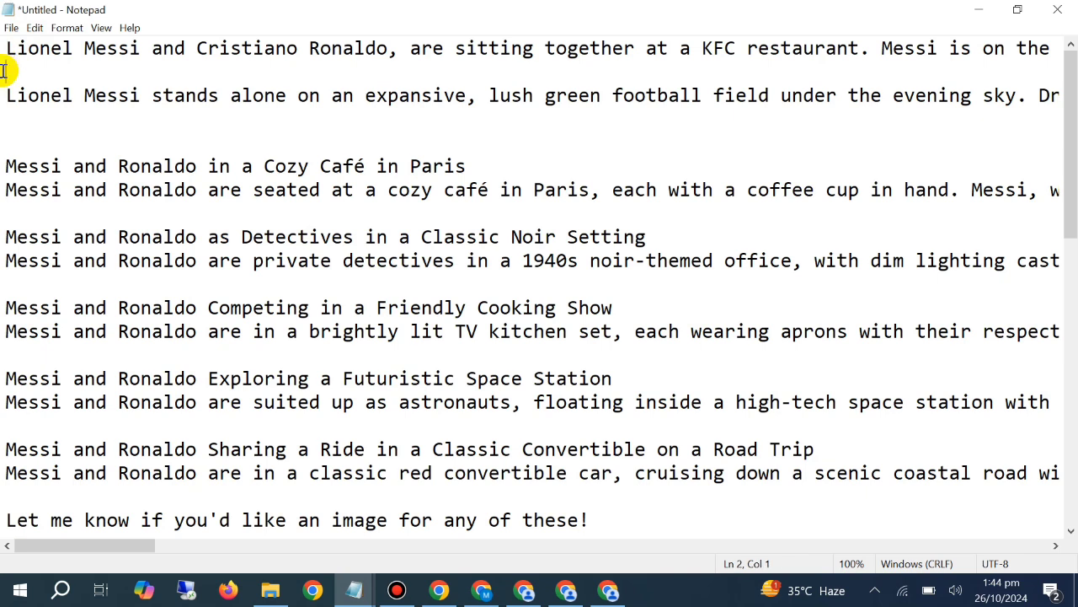
left_click(6, 48)
left_click_drag(6, 51, 9, 70)
left_click(9, 70)
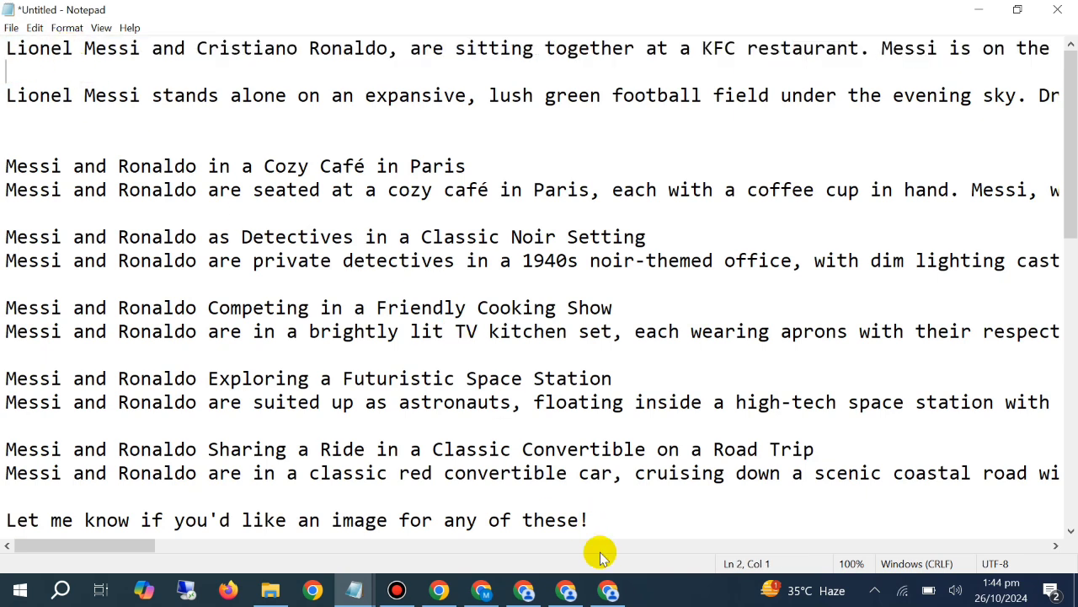
Go back to the first PicLumen window and examine the generated train images
left_click(482, 590)
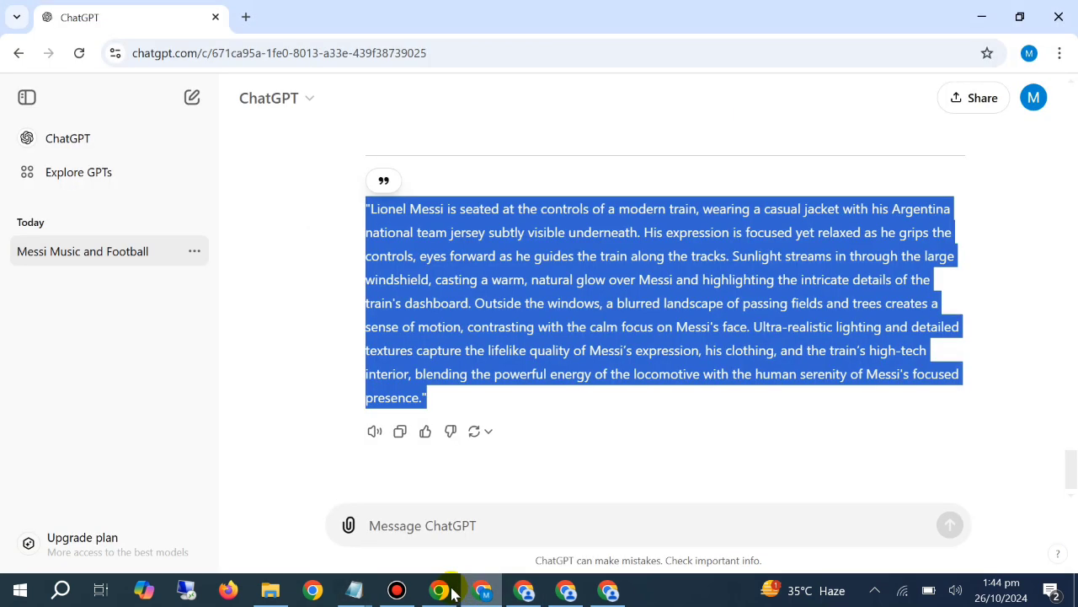
left_click(524, 590)
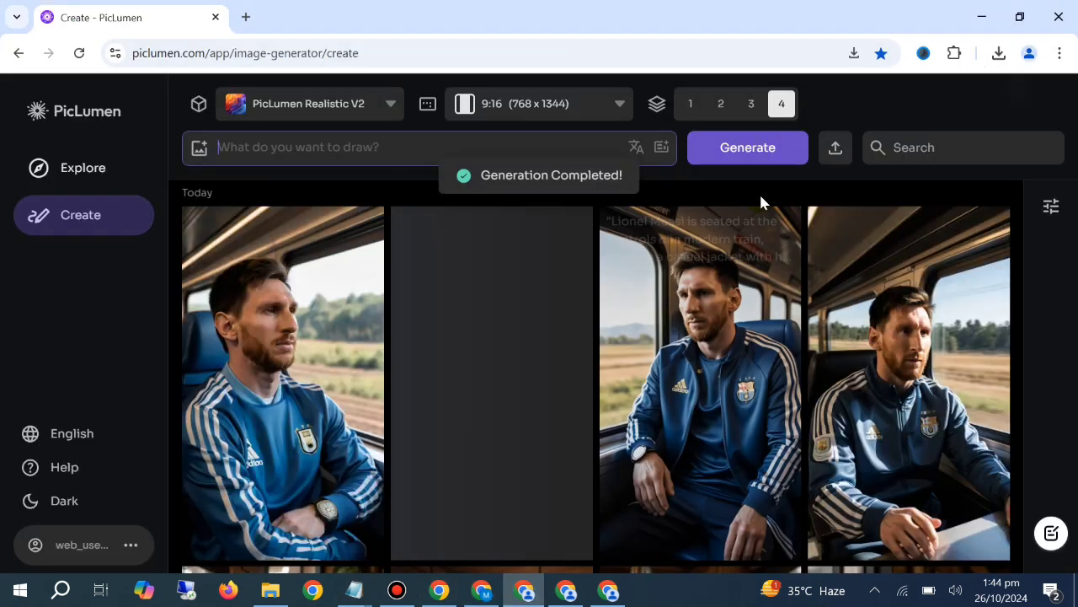
scroll(952, 253, "down", 2)
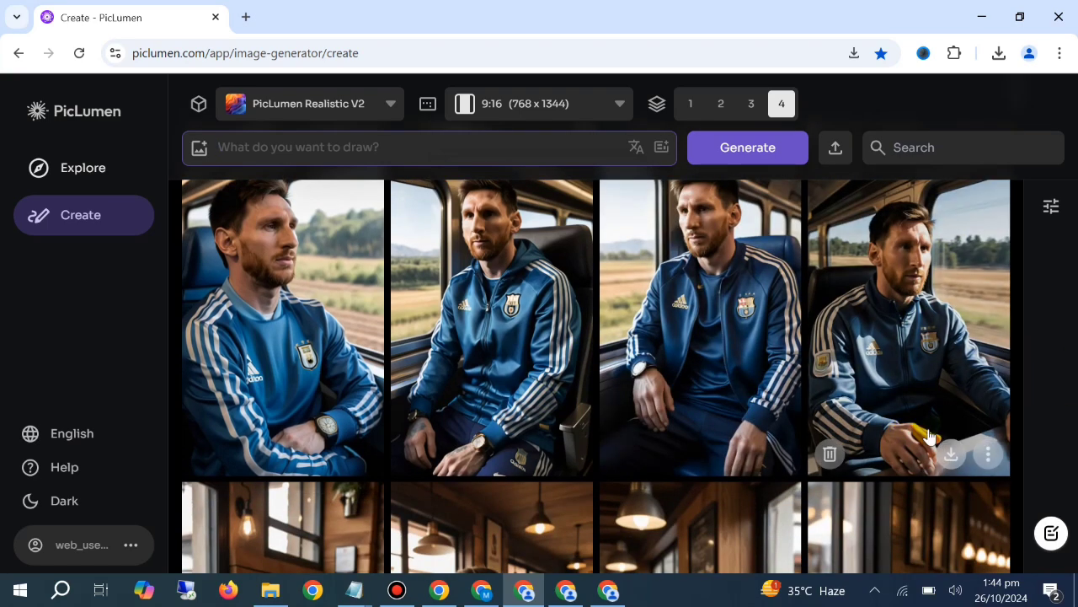
scroll(606, 424, "down", 2)
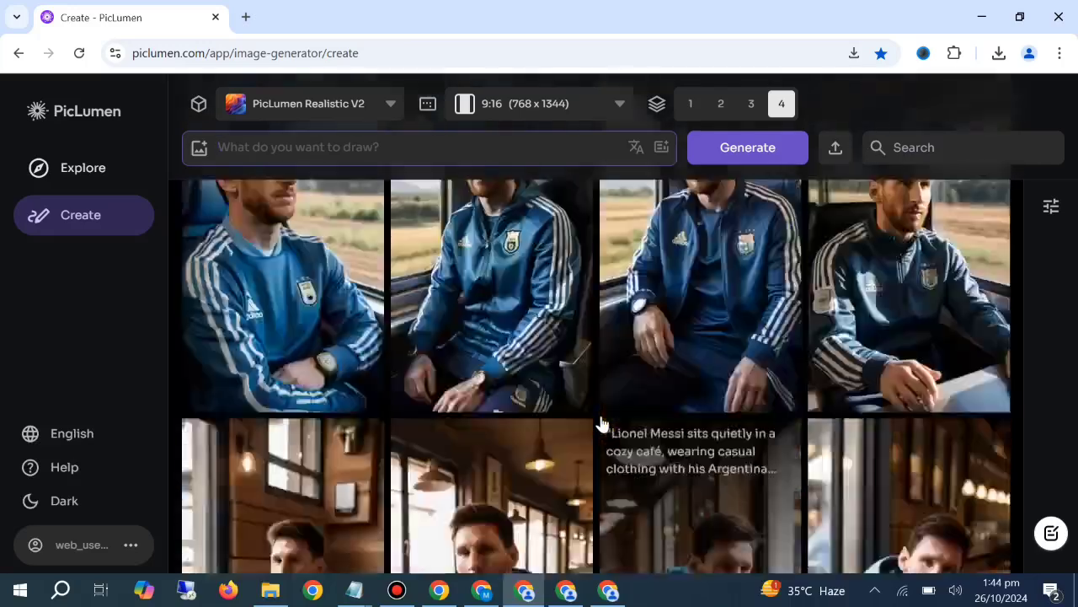
scroll(695, 401, "up", 3)
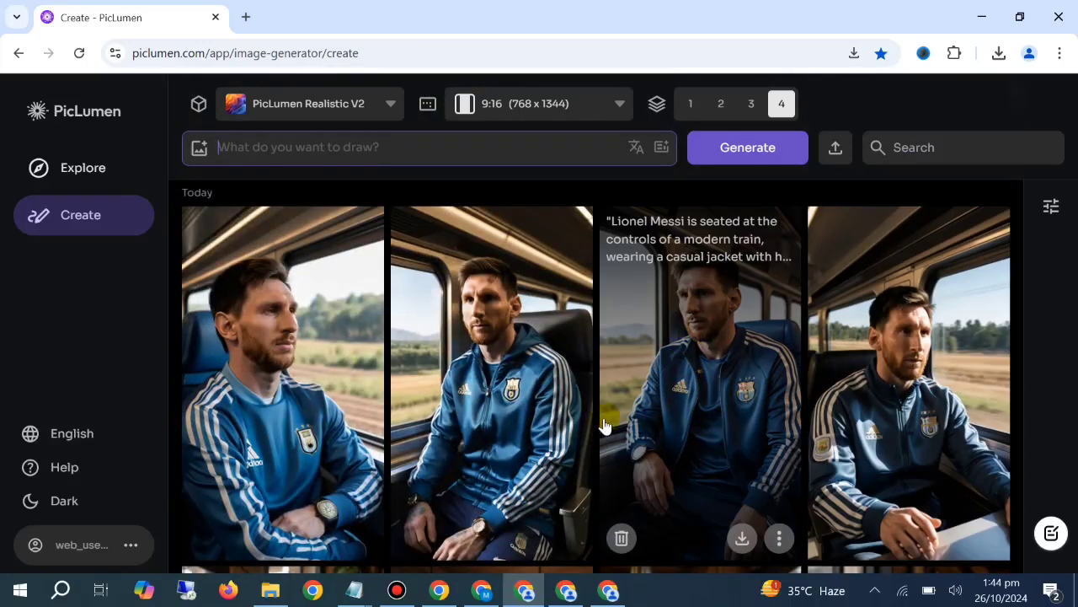
Switch to ChatGPT, copy the train prompt from the last reply and paste it into a new message
left_click(481, 590)
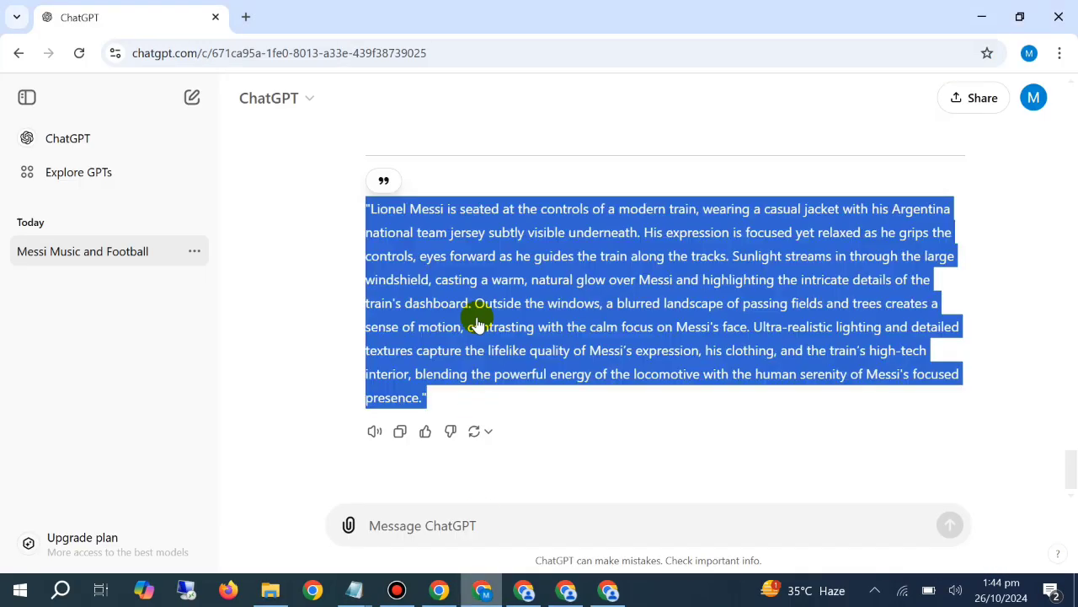
right_click(493, 308)
left_click(529, 318)
left_click(501, 516)
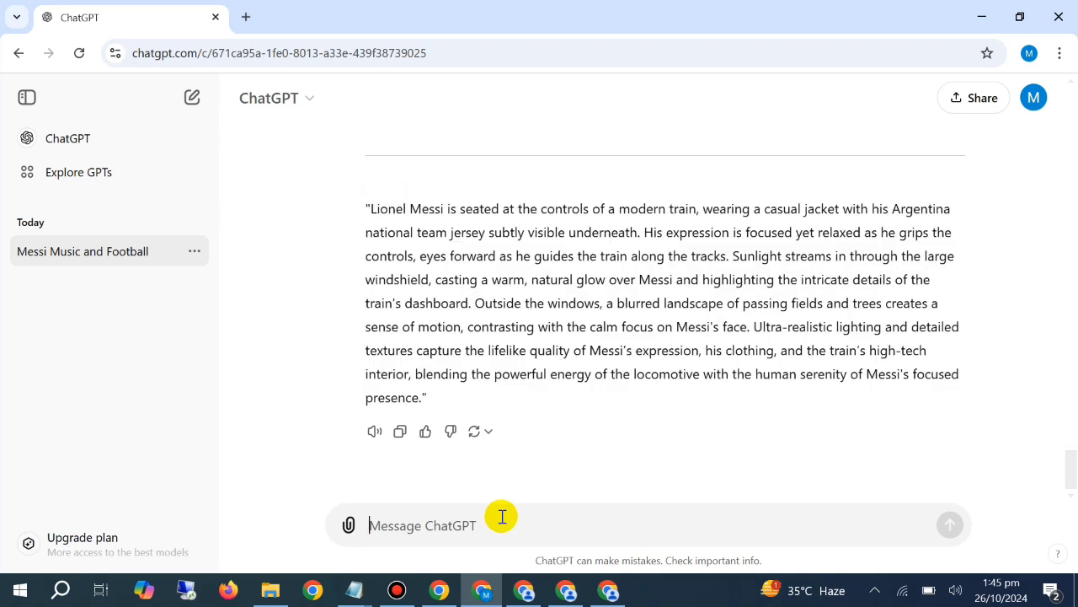
key("ctrl+v")
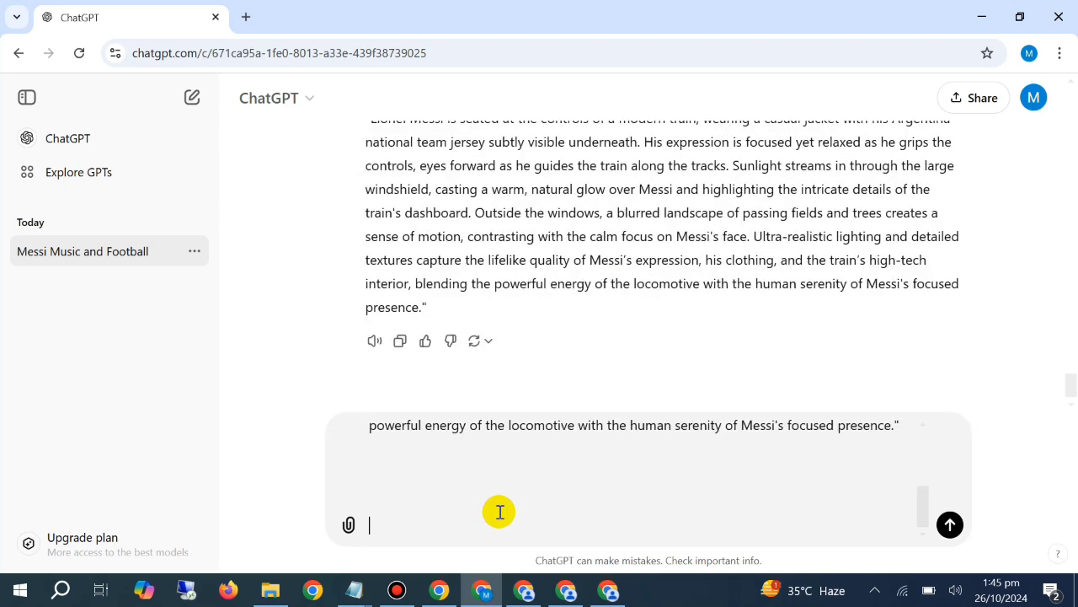
Below the pasted train prompt, leave a blank line and begin the instruction "Rewrite this prompt and"
type("re")
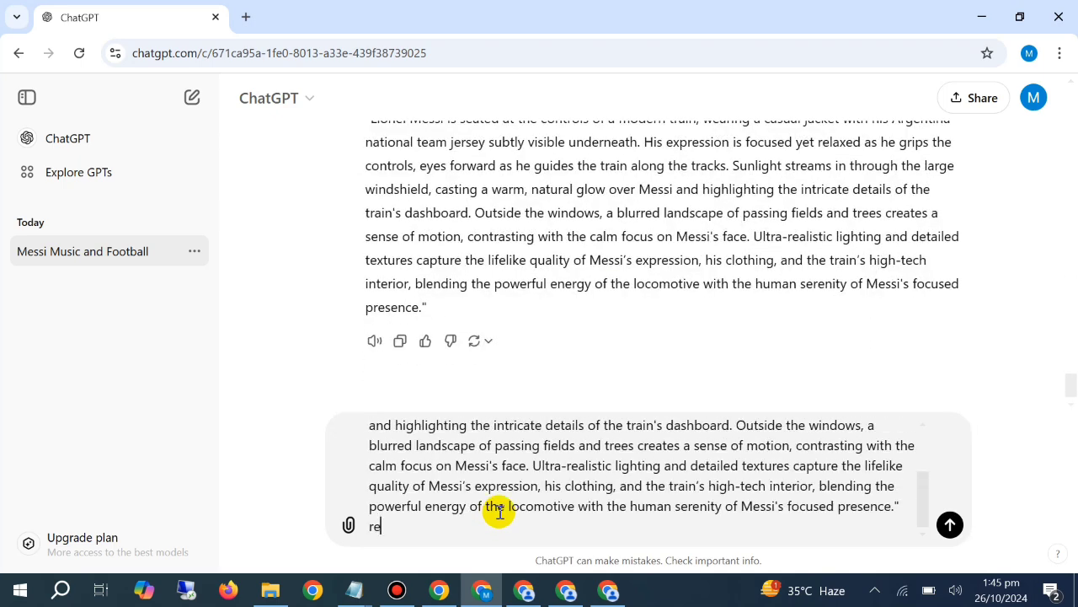
type("write")
key("shift+Return")
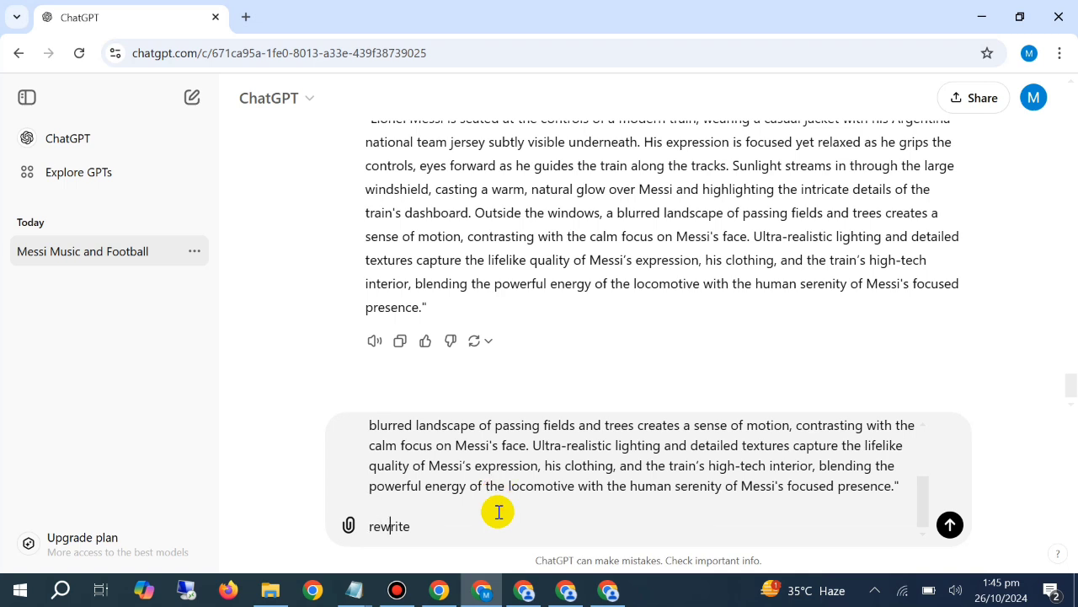
key("Delete")
type("R")
type(" this prompt and")
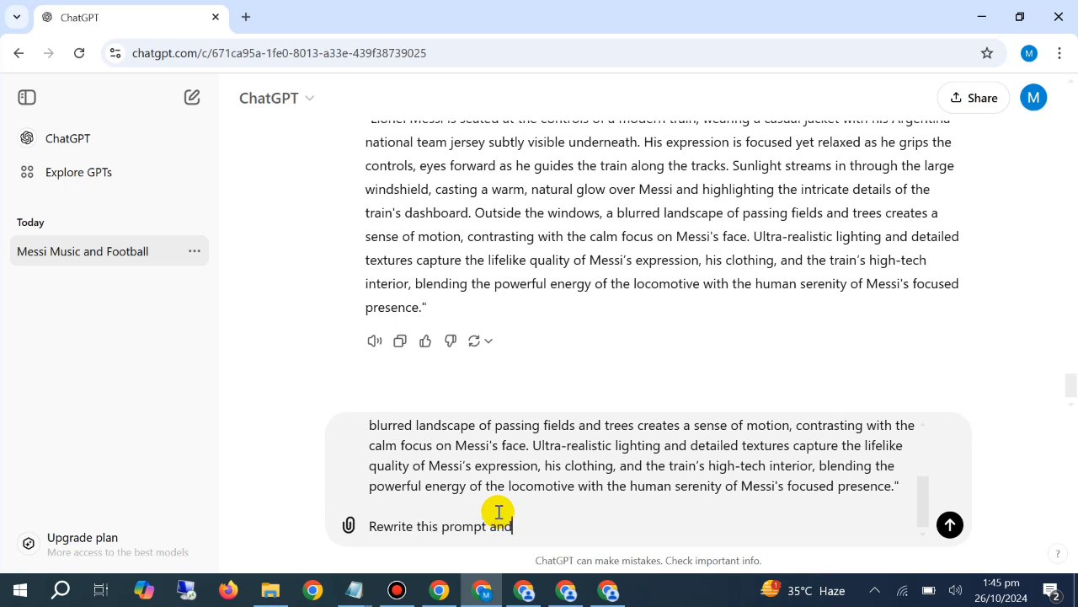
type(" tak")
Complete the instruction with "take the view outside of the train", asking to clearly show the character driving the train, and send the message
key("BackSpace")
type("e the view outside of the train ehich clearly shows the character")
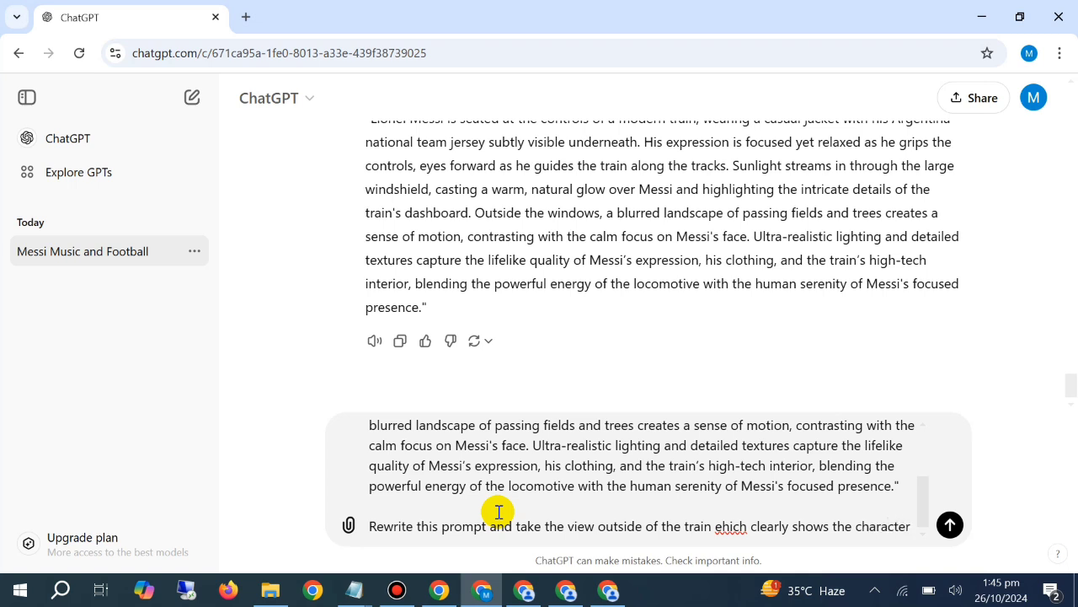
type("is driving the tr")
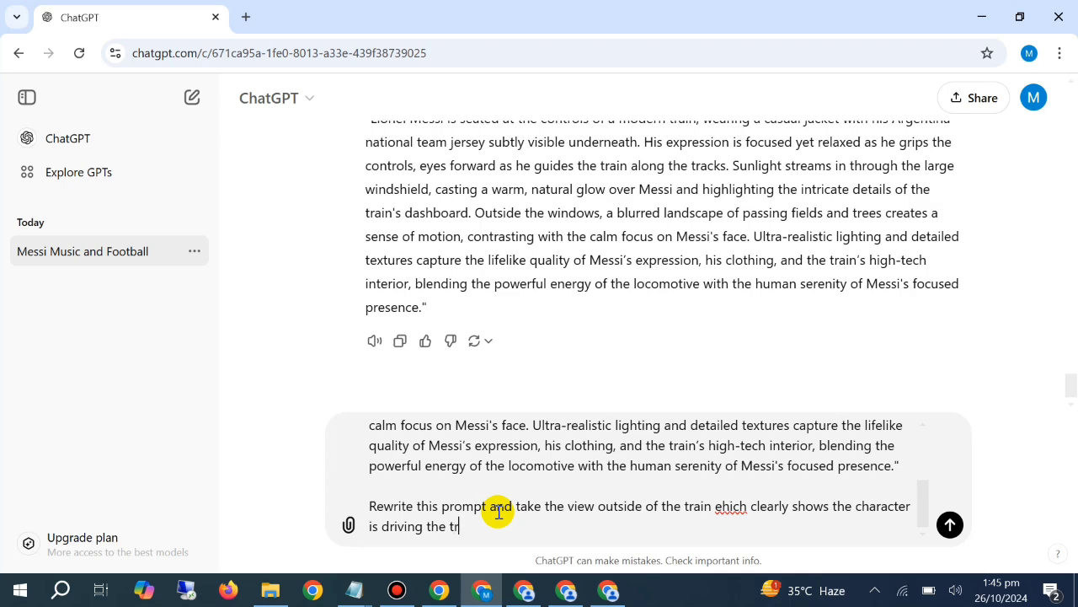
type("ain")
key("Return")
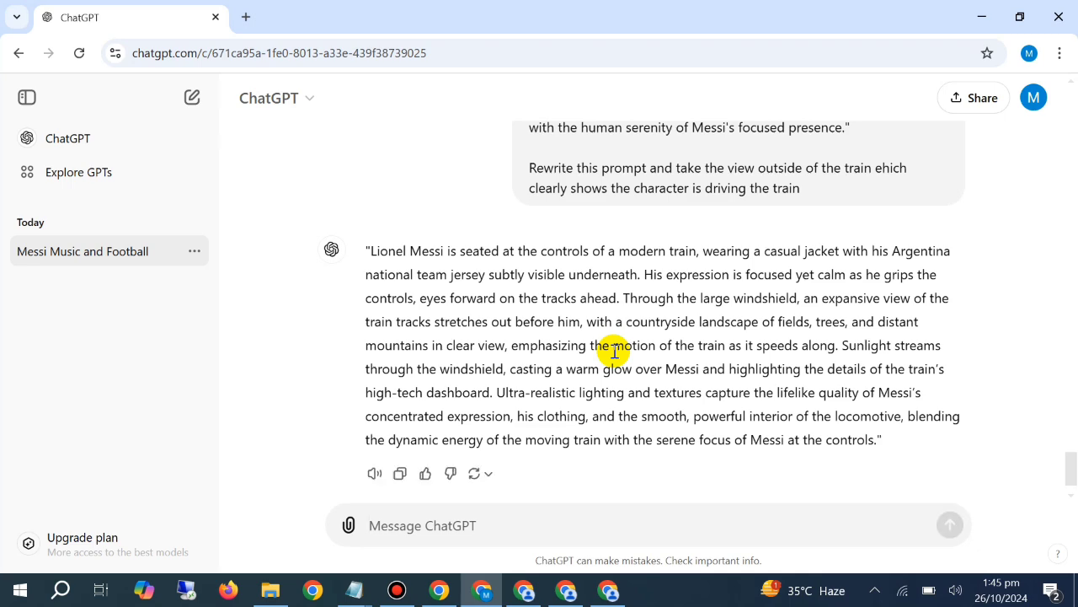
Copy the rewritten train prompt from ChatGPT's reply and generate images from it in the first PicLumen window
triple_click(639, 275)
right_click(638, 284)
left_click(672, 297)
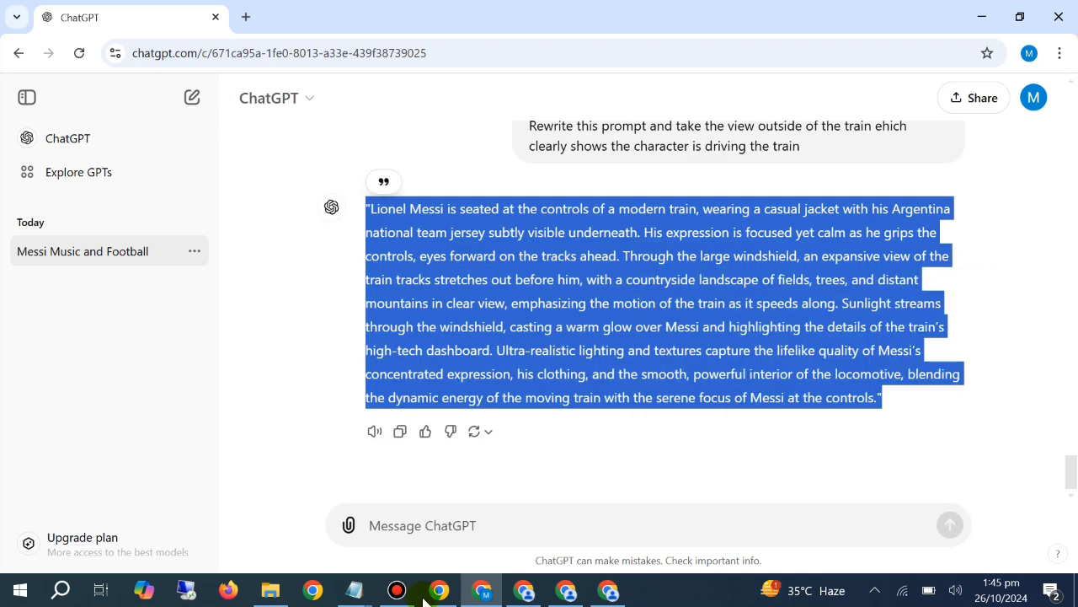
left_click(530, 588)
right_click(462, 140)
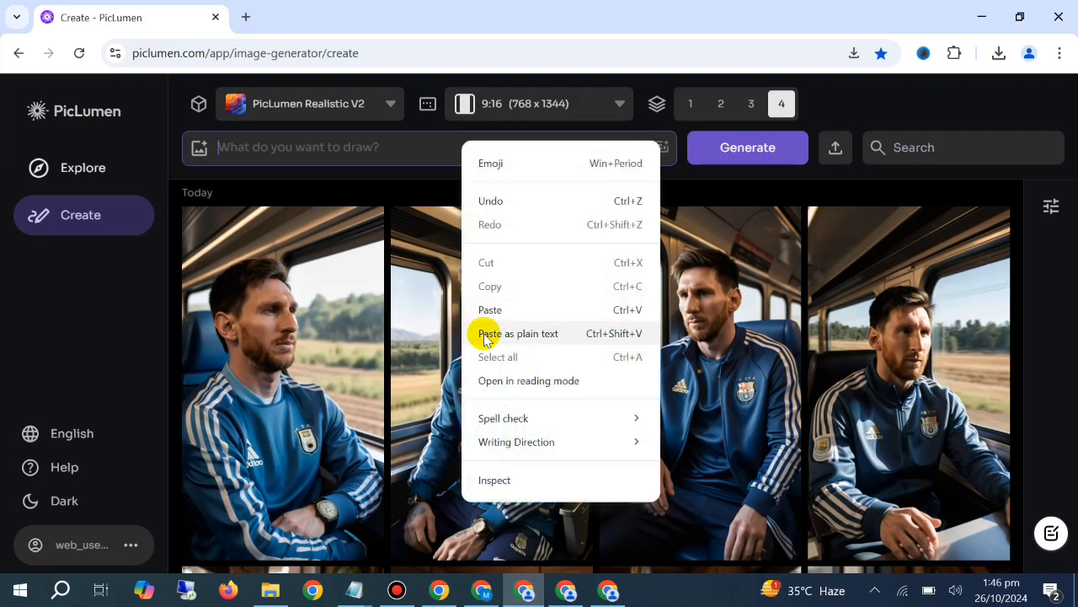
left_click(494, 310)
left_click(759, 147)
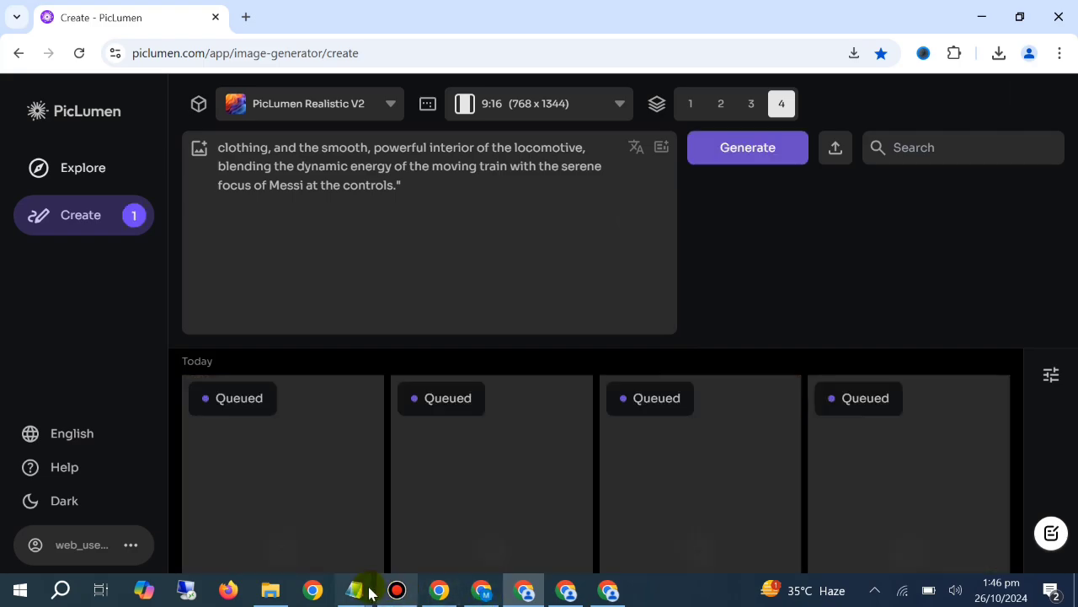
Switch to the Notepad window with the Messi and Ronaldo prompts and copy the KFC restaurant prompt from the first line
left_click(353, 590)
mouse_move(366, 587)
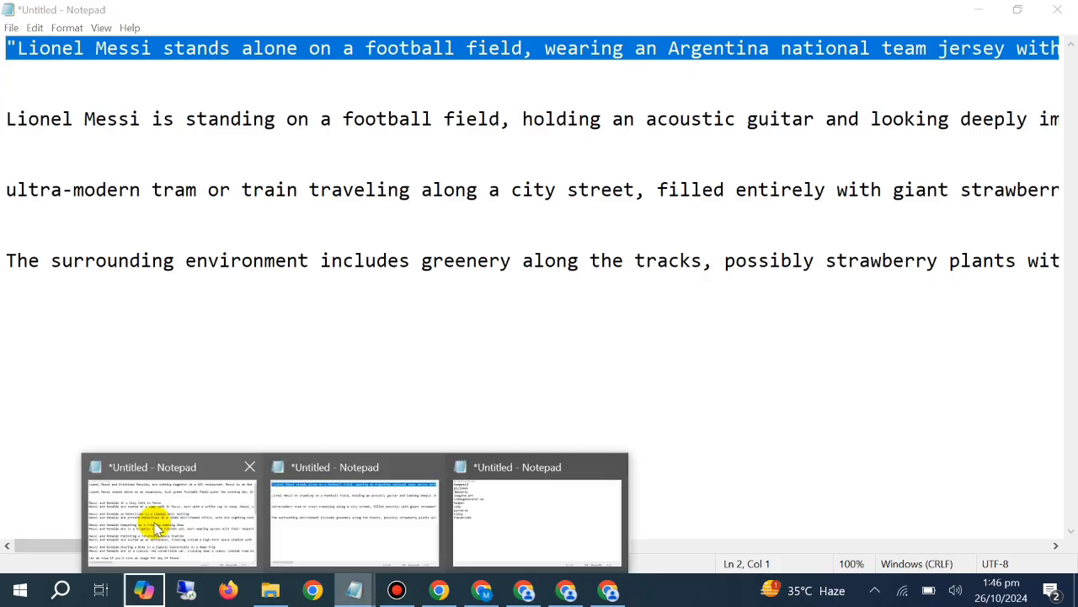
left_click(151, 518)
left_click_drag(7, 46, 2, 73)
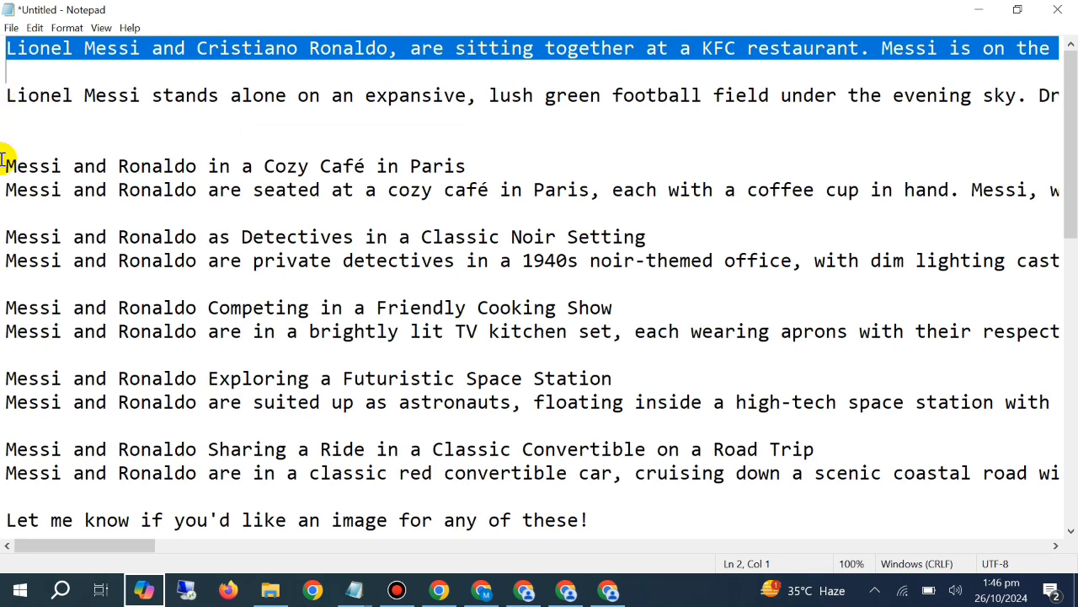
left_click_drag(5, 166, 4, 181)
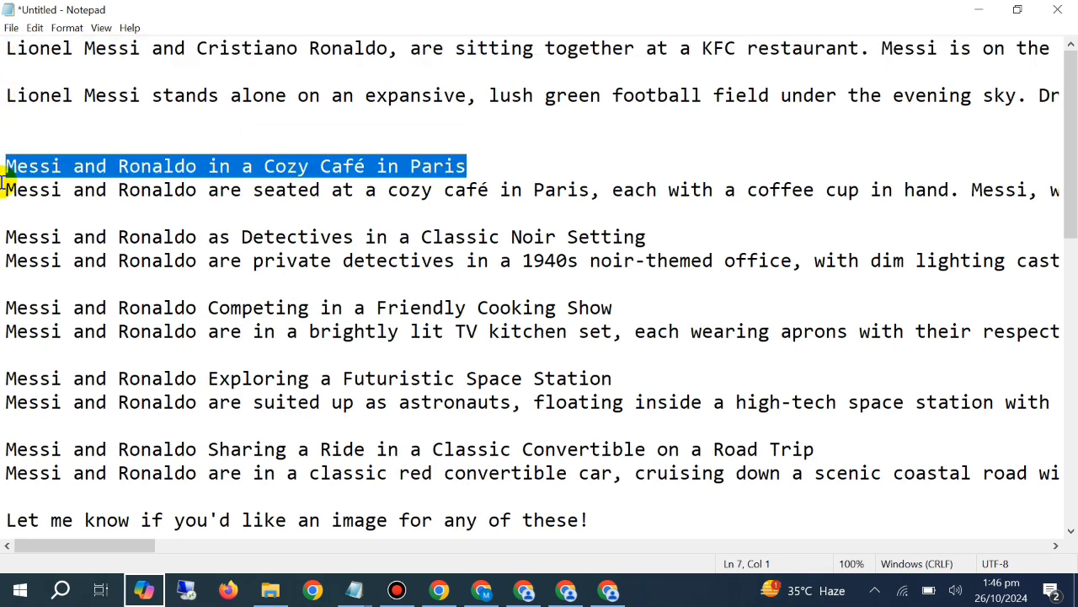
left_click_drag(7, 49, 9, 72)
right_click(4, 40)
left_click(110, 90)
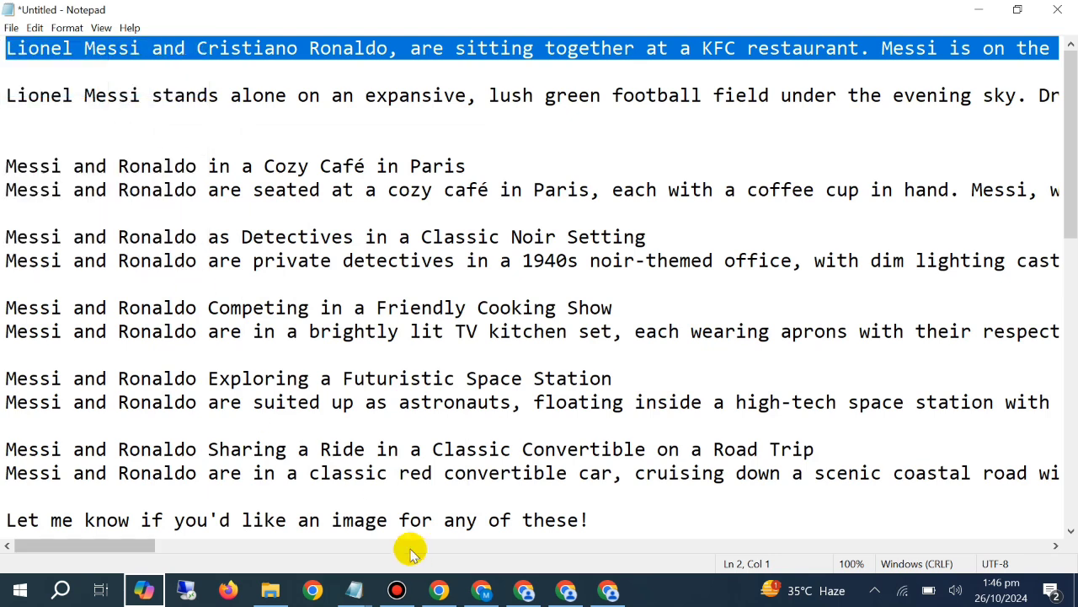
Switch to ChatGPT, paste the KFC restaurant prompt into a new message and start a new line below it
left_click(482, 590)
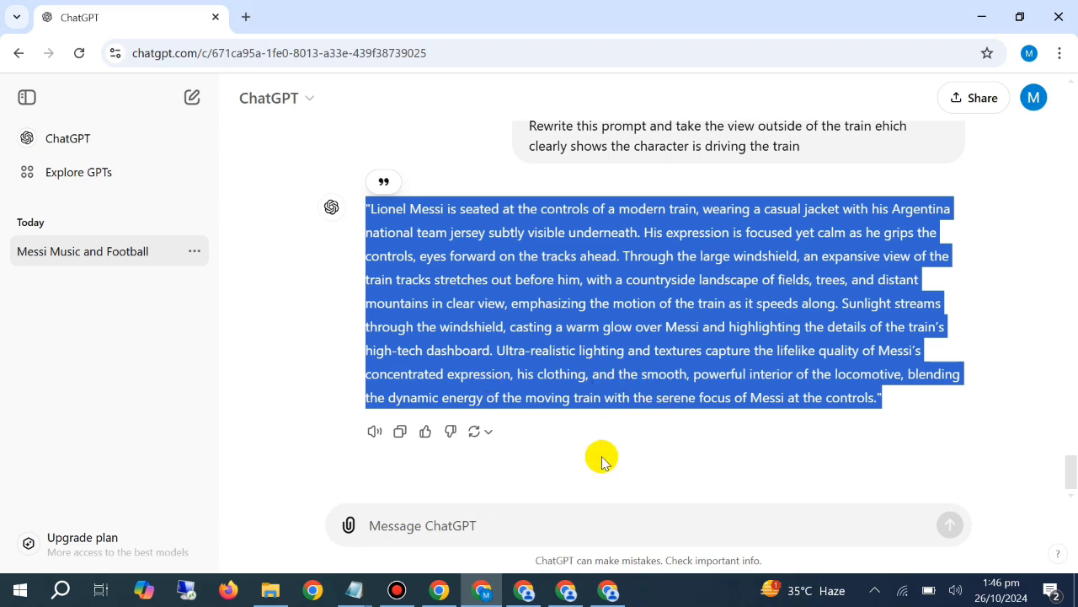
left_click(570, 507)
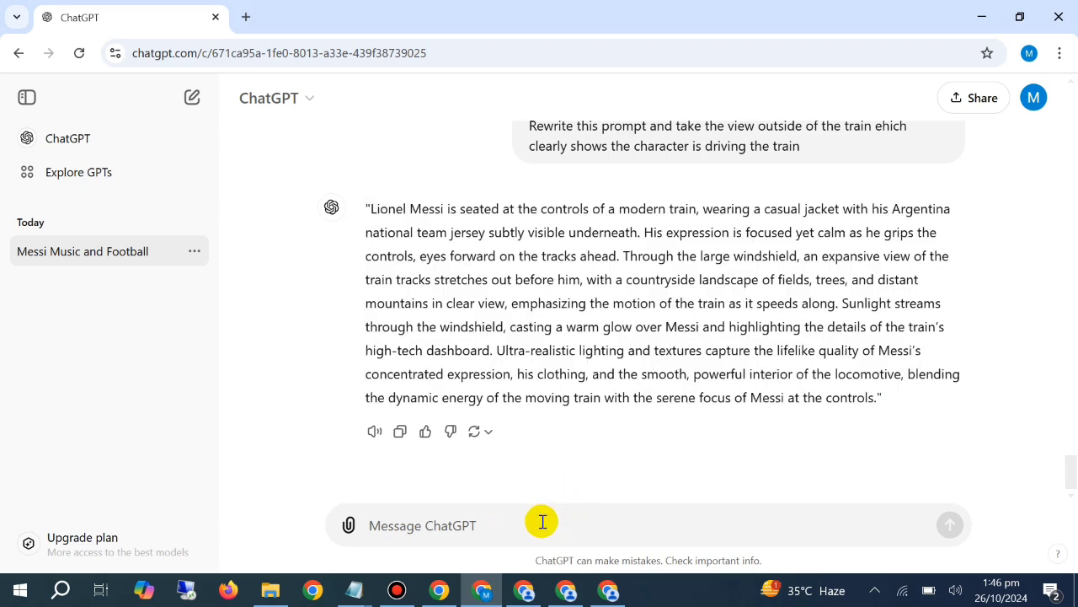
left_click(543, 522)
key("ctrl+v")
key("shift+Return")
key("shift+Return")
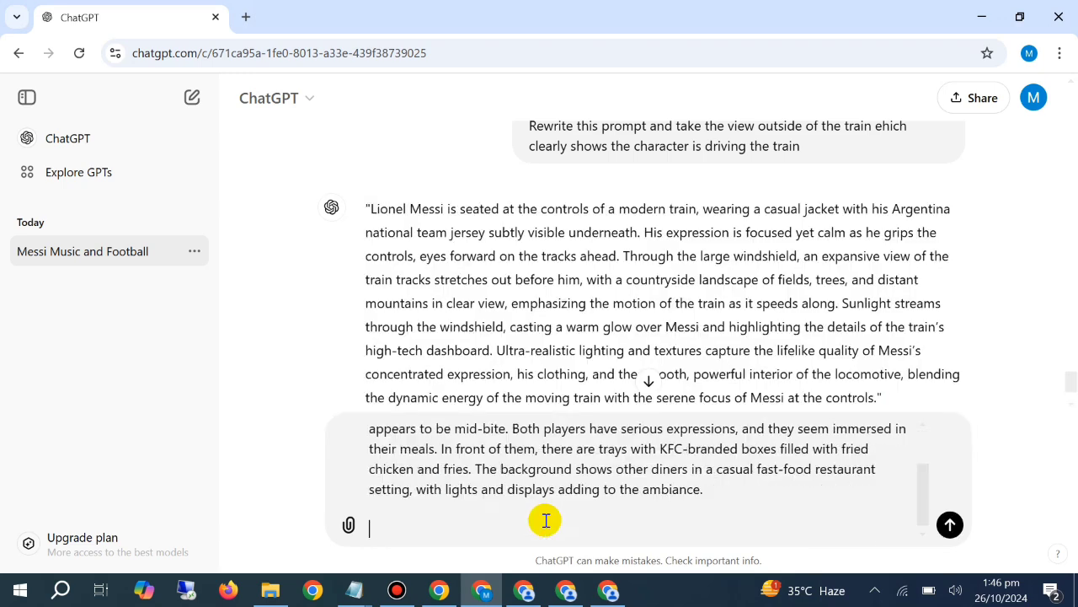
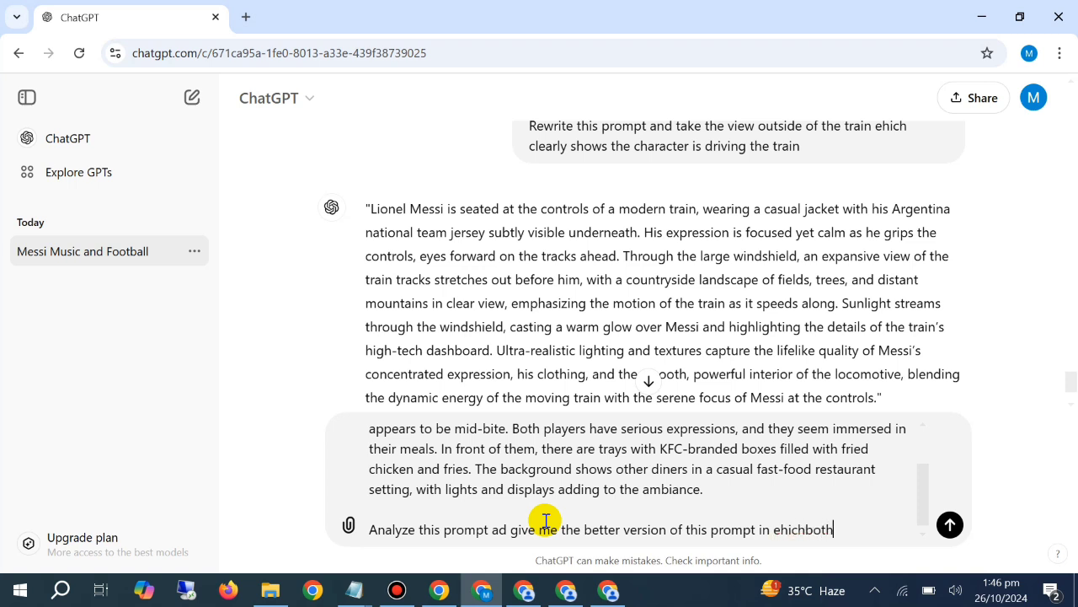
Complete the instruction with "the characters should be ultra realistic and humanoid" and send the message
type("the characters should be ultra realistic and humanoid")
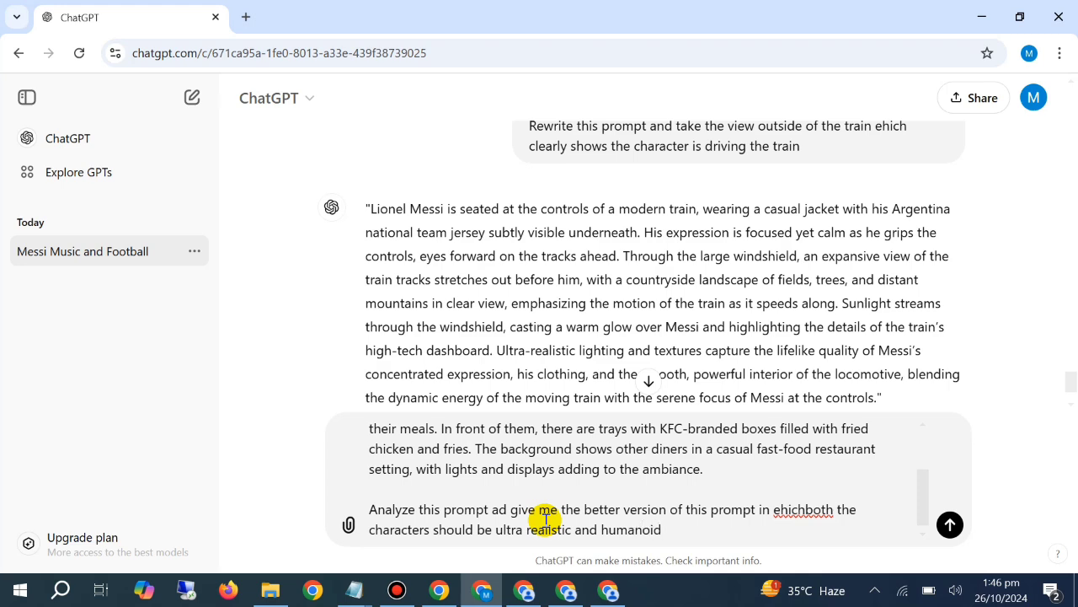
key("Return")
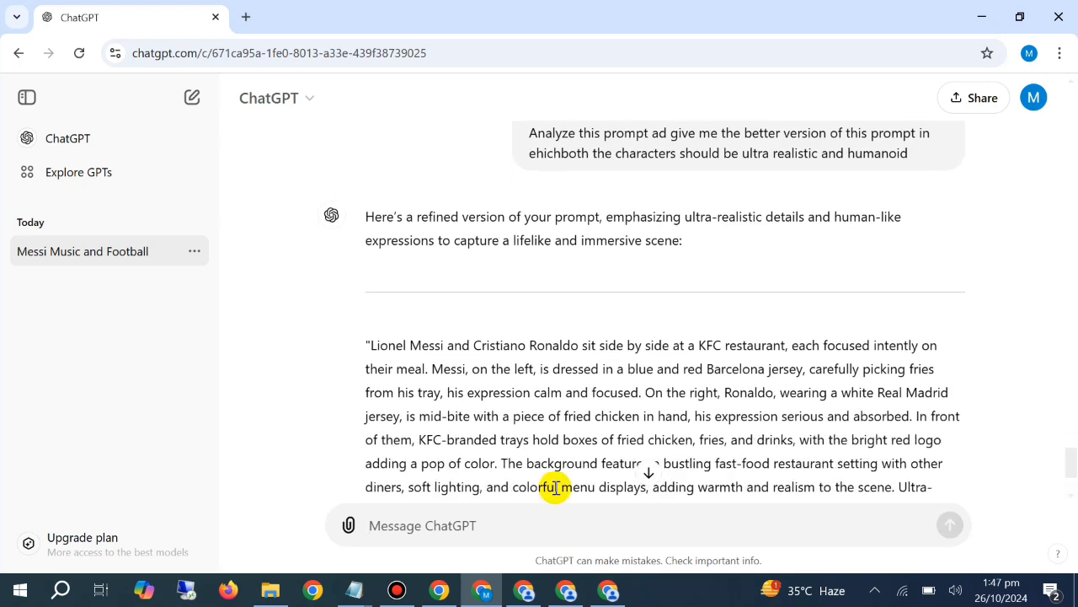
Copy the full refined Messi and Ronaldo KFC restaurant prompt from ChatGPT's latest reply
scroll(549, 472, "down", 2)
left_click_drag(552, 403, 366, 183)
right_click(447, 217)
left_click(462, 224)
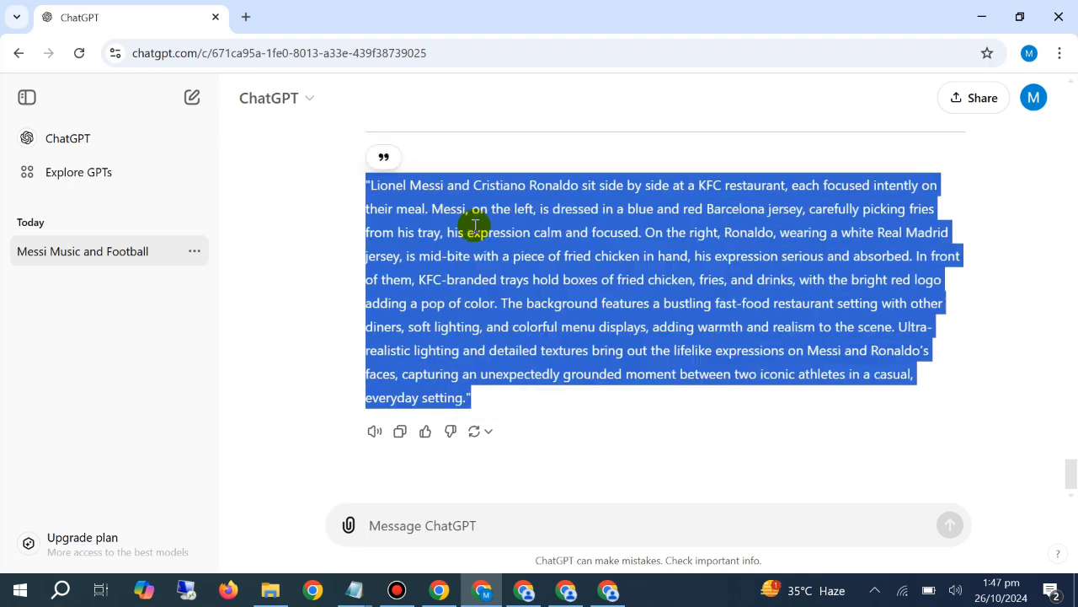
Switch to the first PicLumen window, replace the train prompt with the copied KFC prompt and generate four images
left_click(523, 590)
left_click(318, 217)
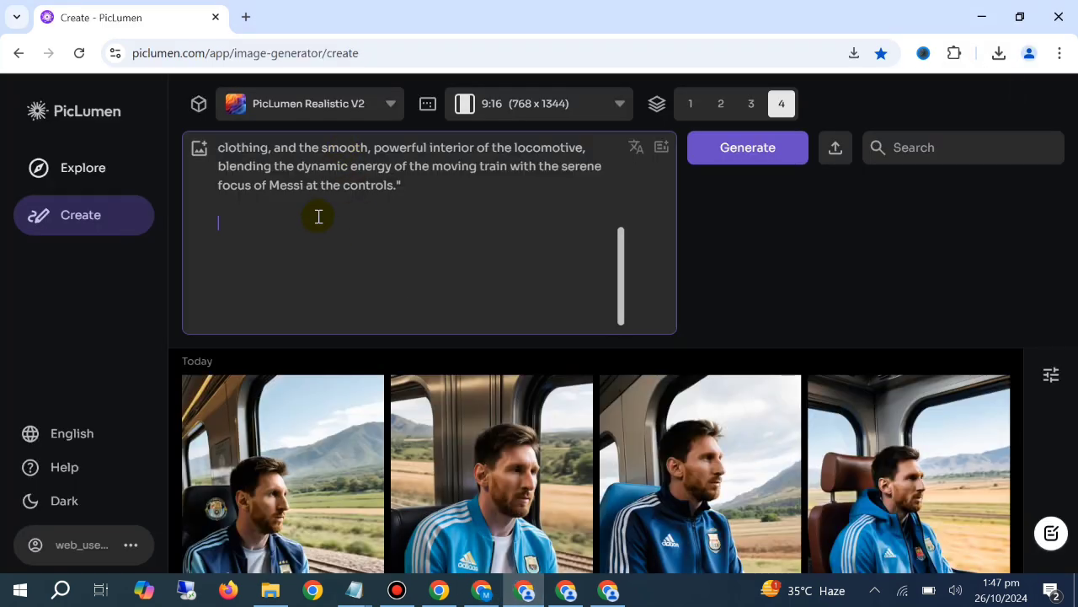
right_click(317, 217)
left_click(354, 432)
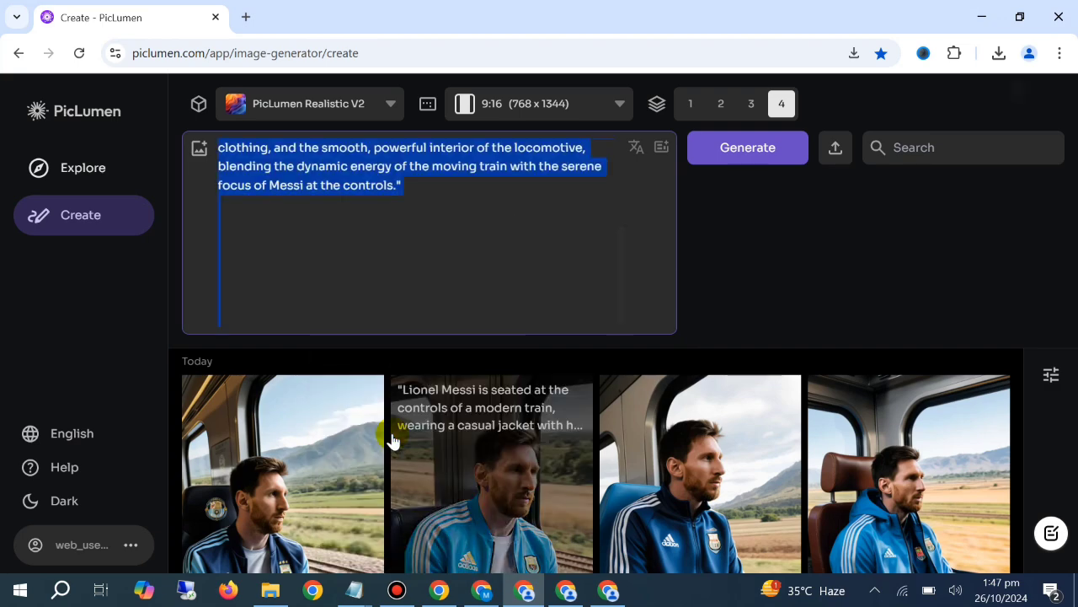
key("ctrl+v")
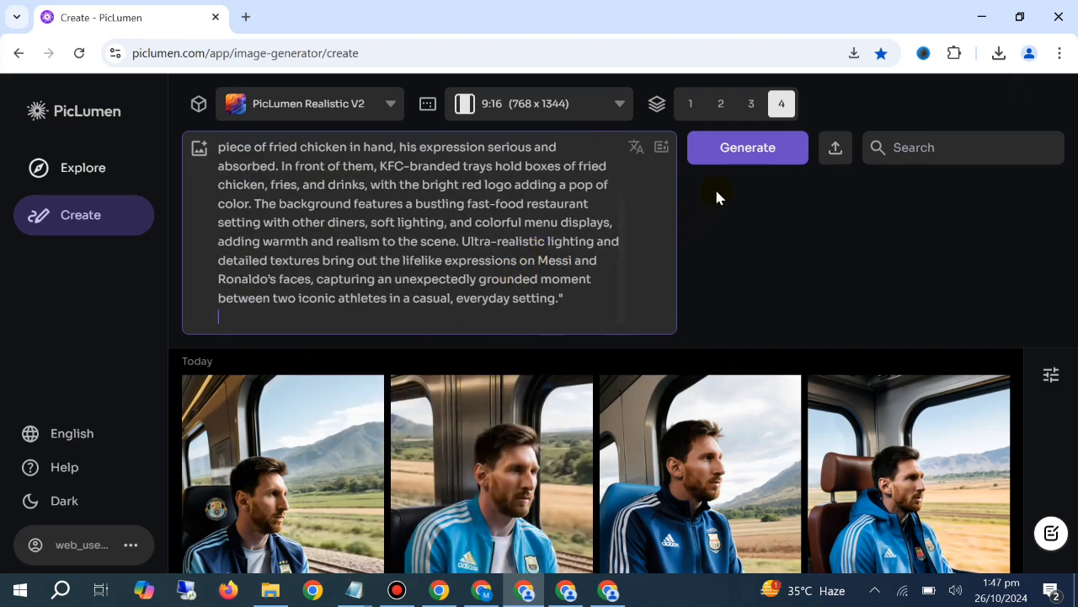
left_click(735, 150)
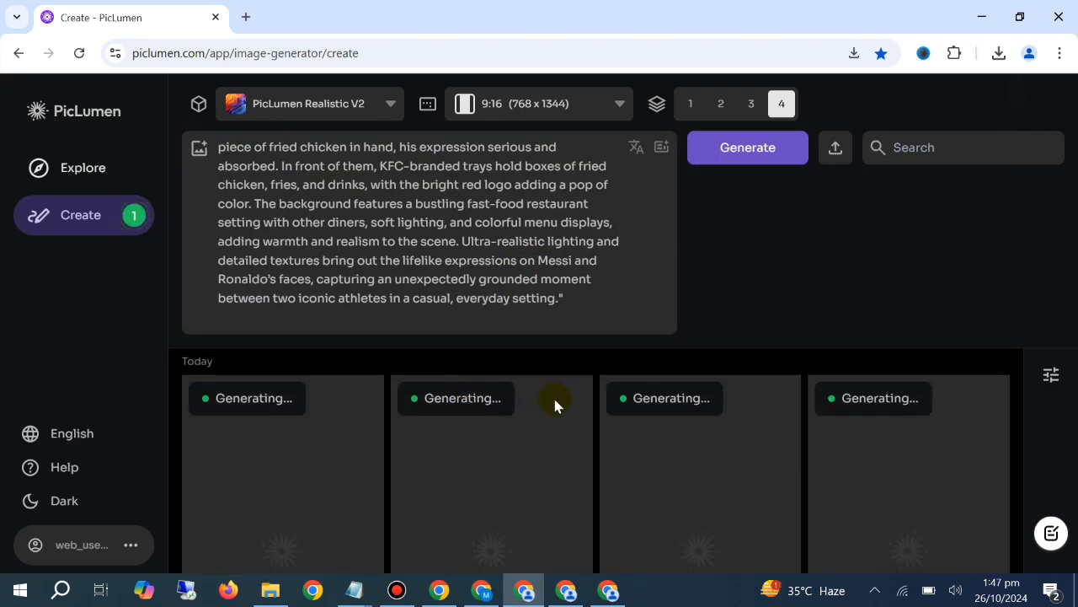
scroll(557, 395, "down", 3)
scroll(560, 407, "up", 4)
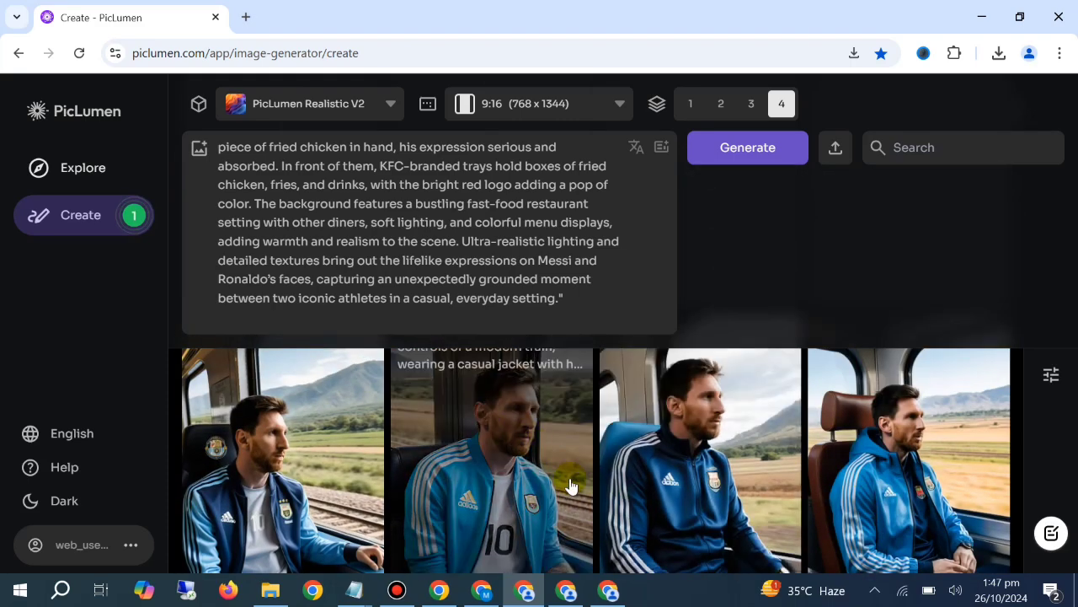
scroll(564, 472, "down", 5)
scroll(560, 466, "up", 5)
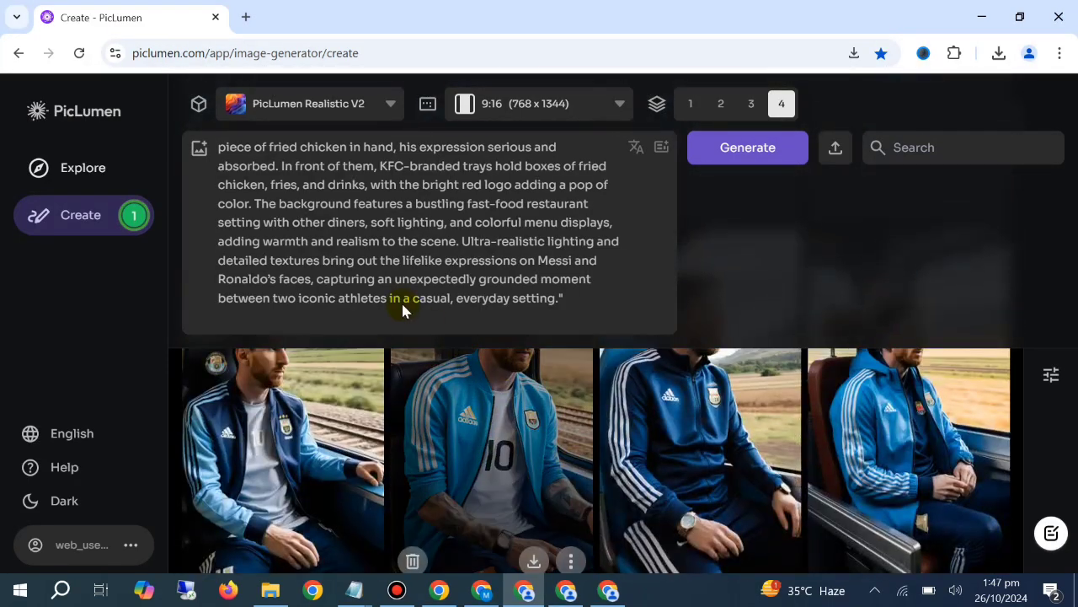
scroll(449, 390, "down", 2)
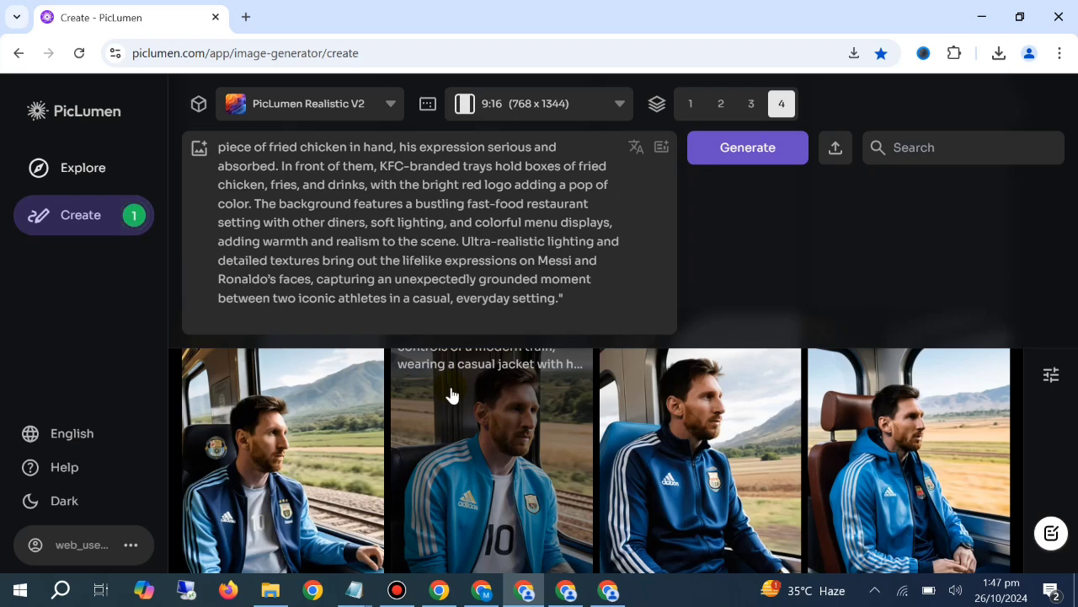
scroll(417, 404, "up", 2)
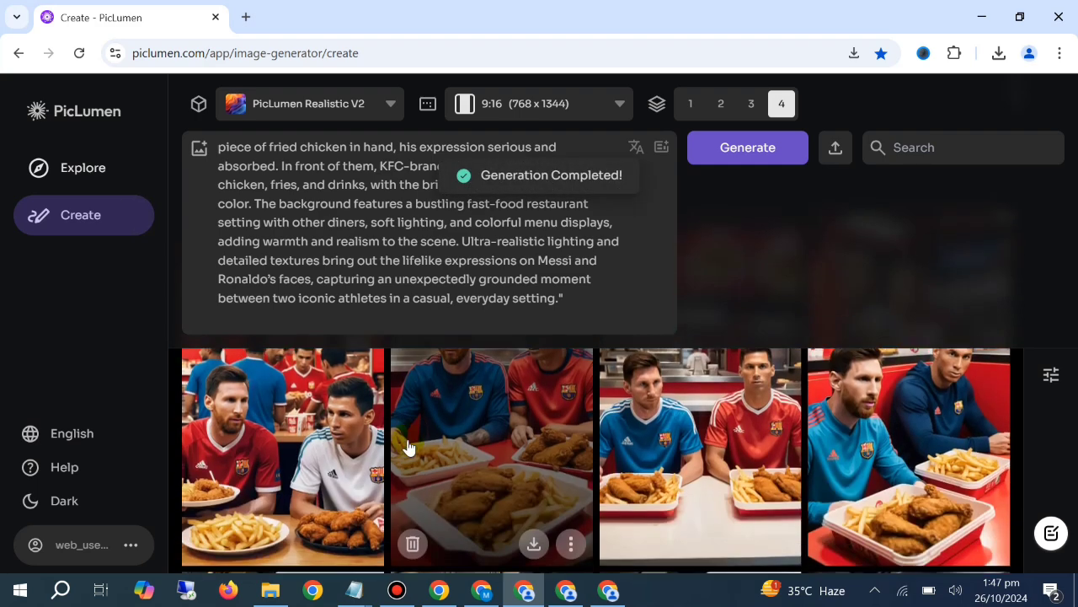
Clear the KFC prompt from the prompt box and look over the newly generated restaurant images
triple_click(545, 230)
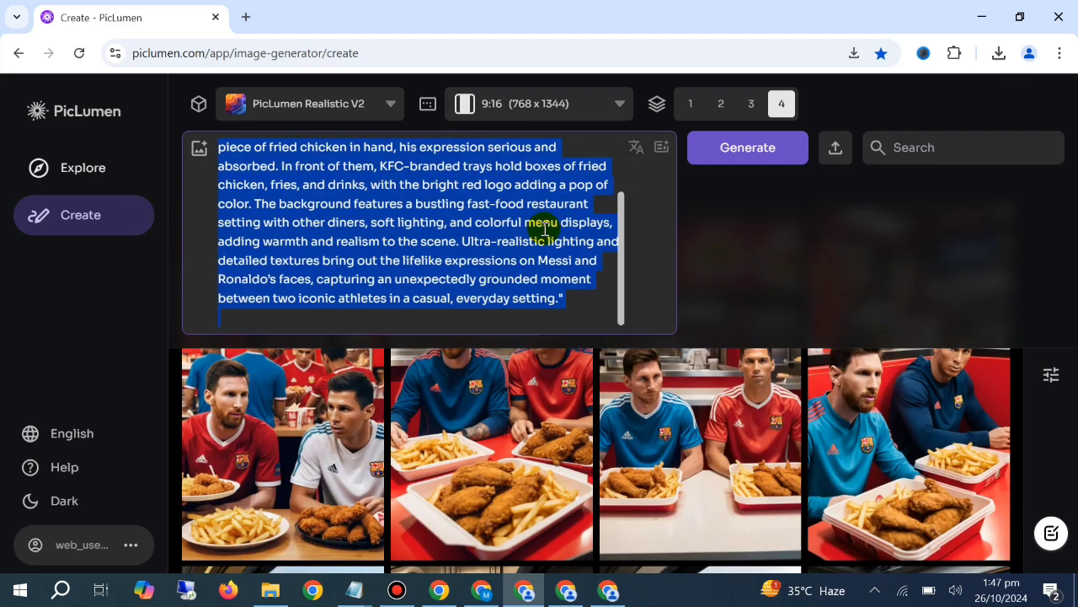
key("BackSpace")
scroll(623, 417, "up", 2)
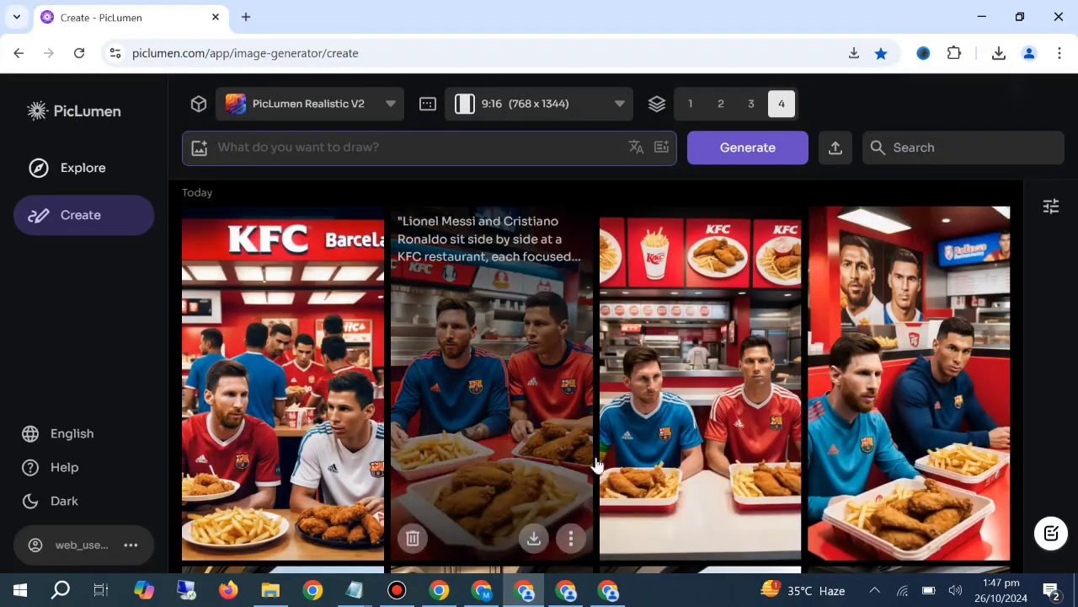
scroll(270, 398, "down", 1)
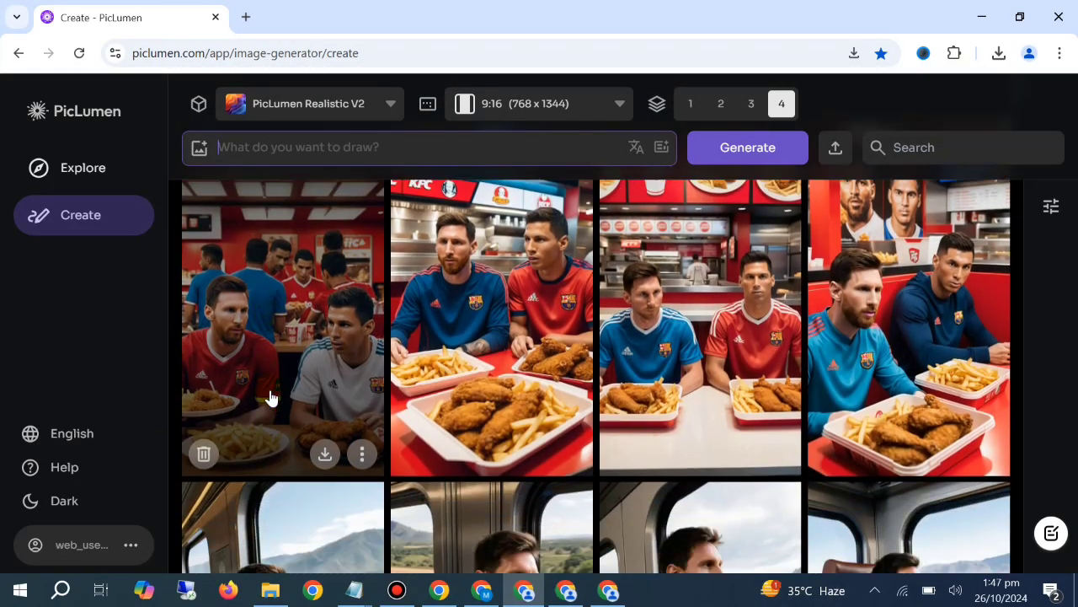
scroll(270, 398, "down", 2)
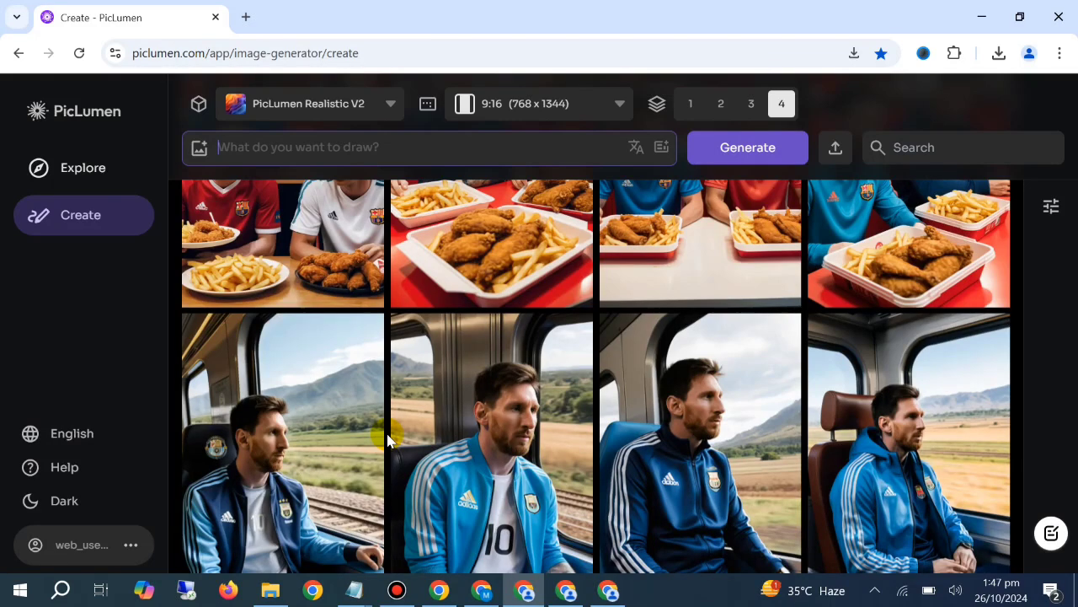
scroll(401, 414, "up", 2)
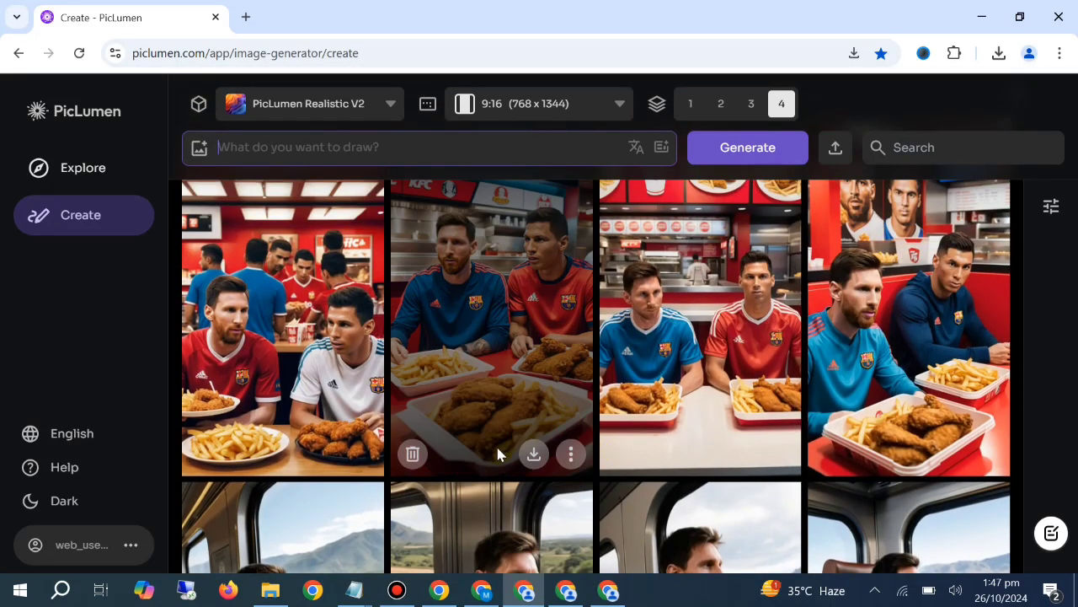
Switch to the Notepad window with the football field and strawberry train prompts and copy the first Lionel Messi prompt
mouse_move(354, 589)
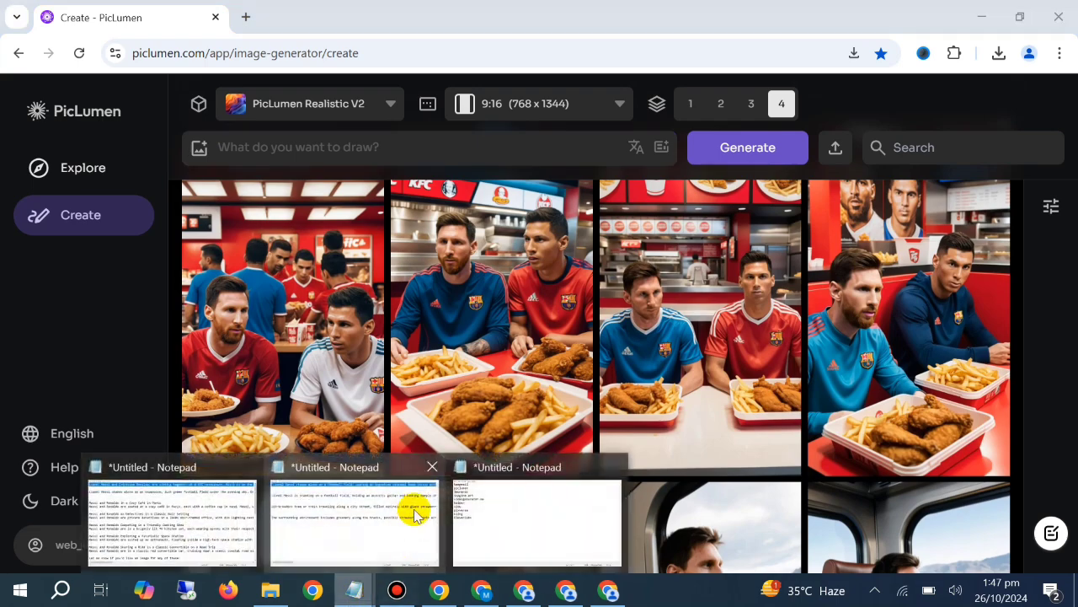
left_click(205, 506)
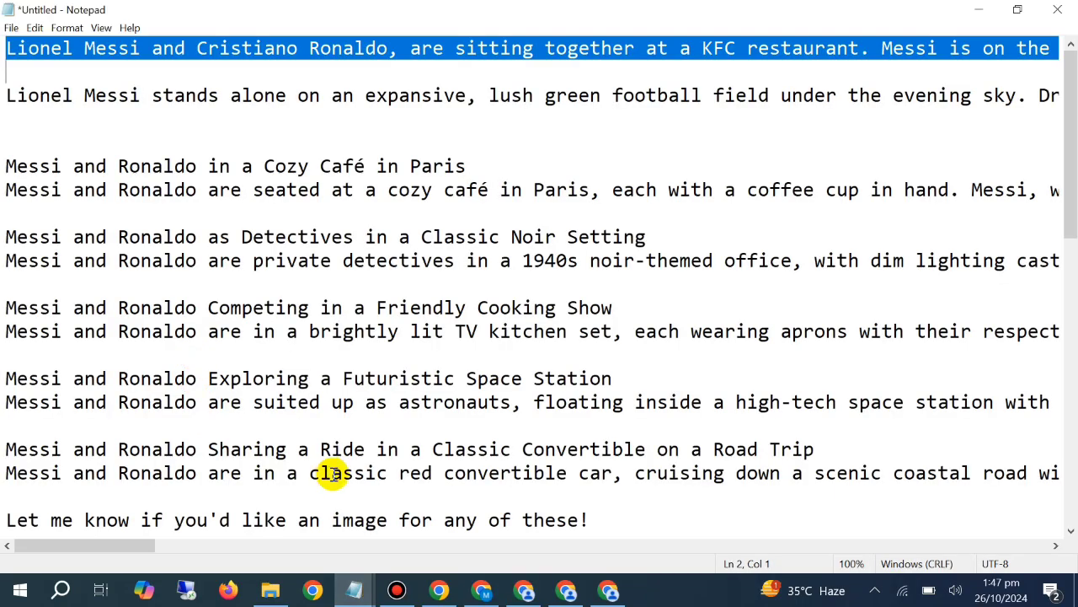
mouse_move(354, 589)
left_click(423, 520)
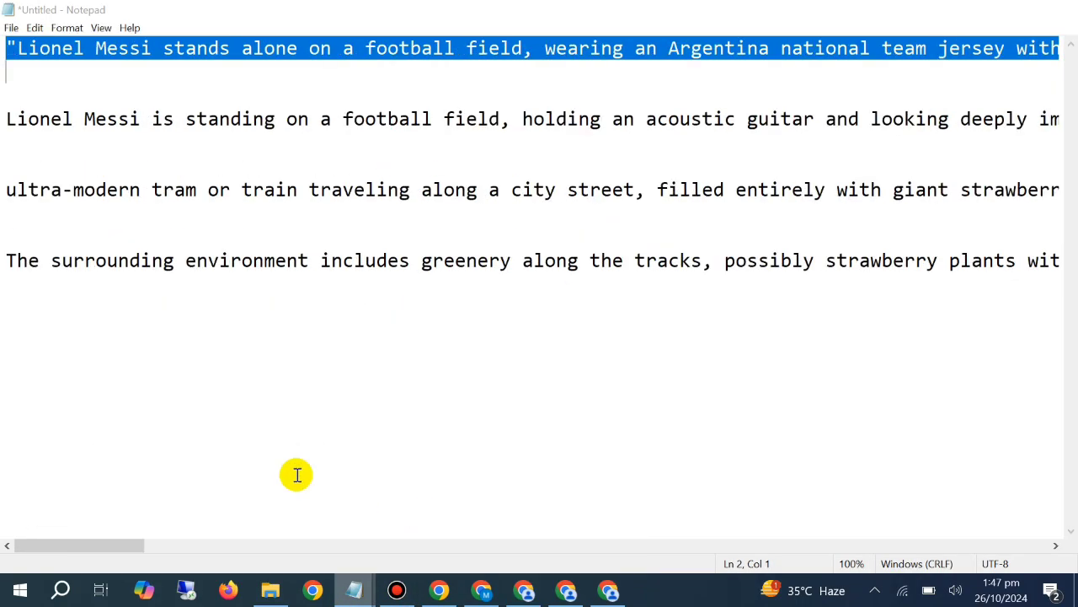
right_click(62, 69)
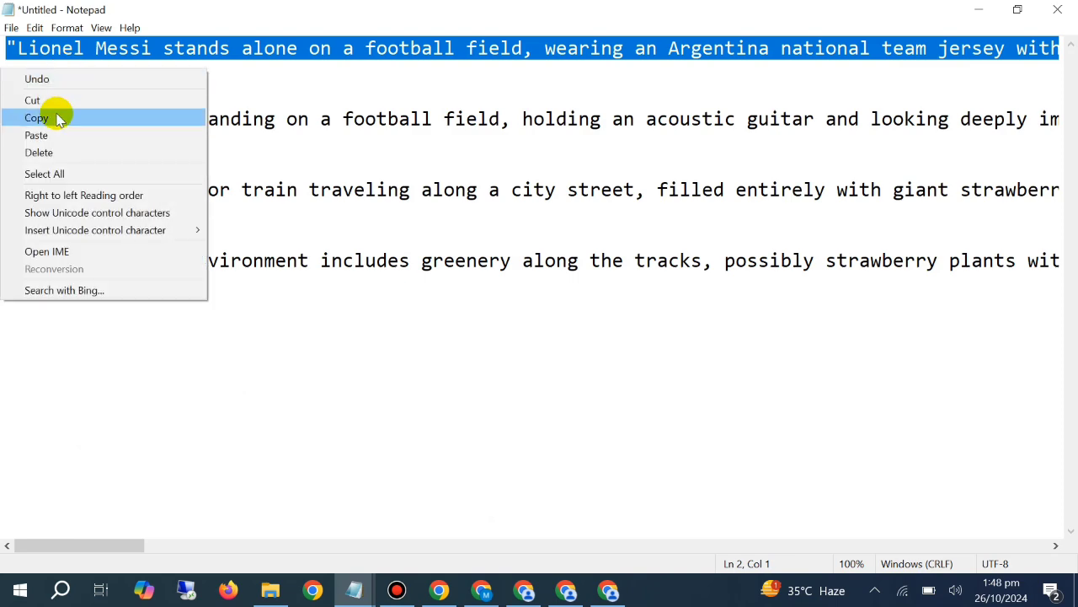
left_click(53, 113)
Switch to ChatGPT and paste the copied football field prompt into a new message
left_click(484, 588)
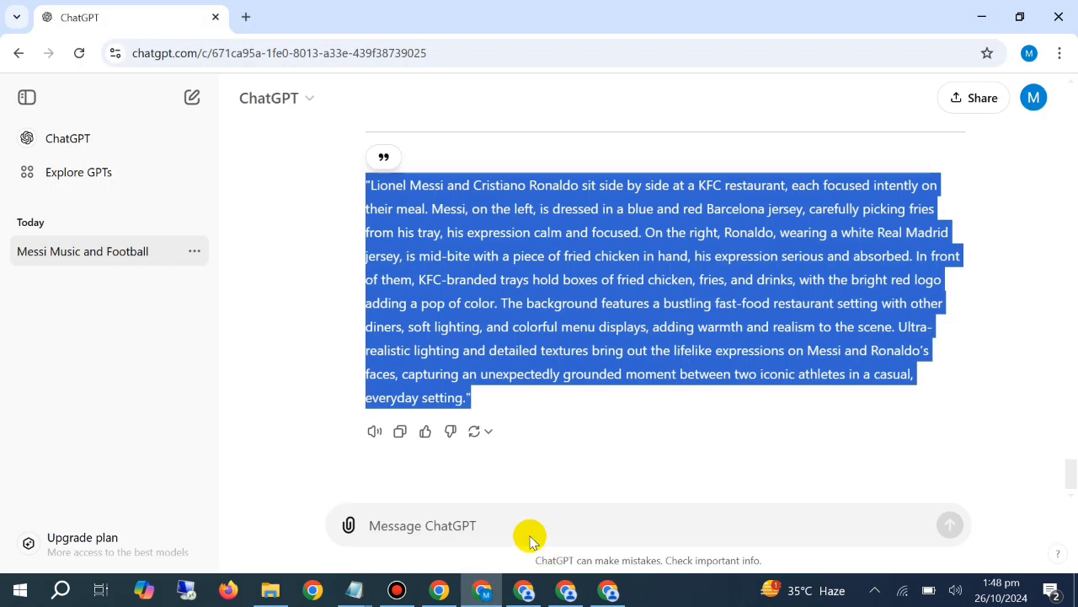
left_click(522, 523)
right_click(523, 523)
left_click(559, 333)
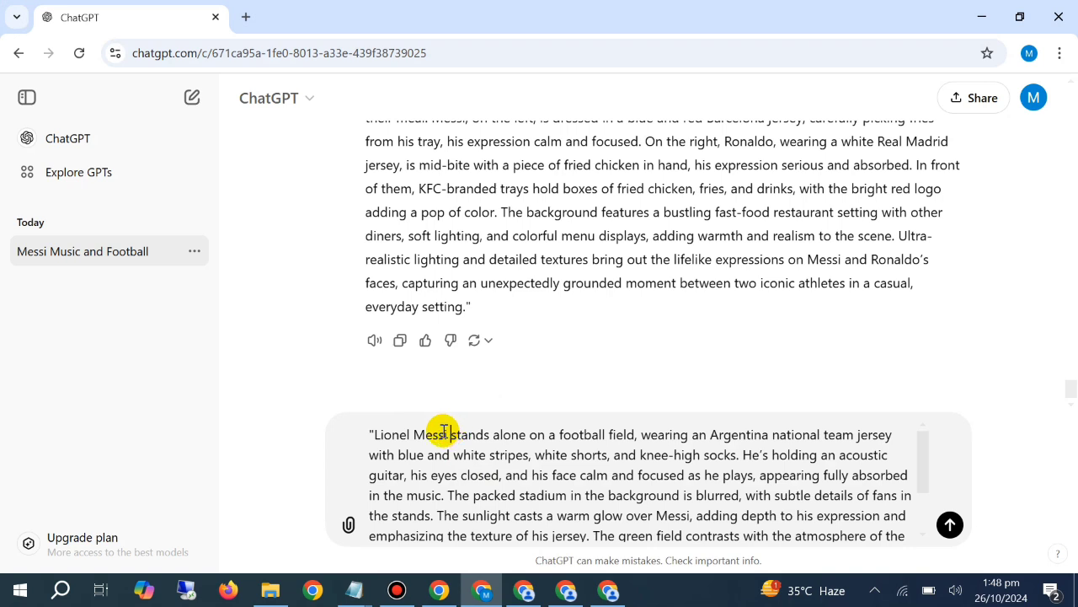
Replace "Lionel Messi" at the start of the pasted prompt with "Cristiao Ronaldo"
left_click_drag(450, 432, 374, 429)
type("Cri")
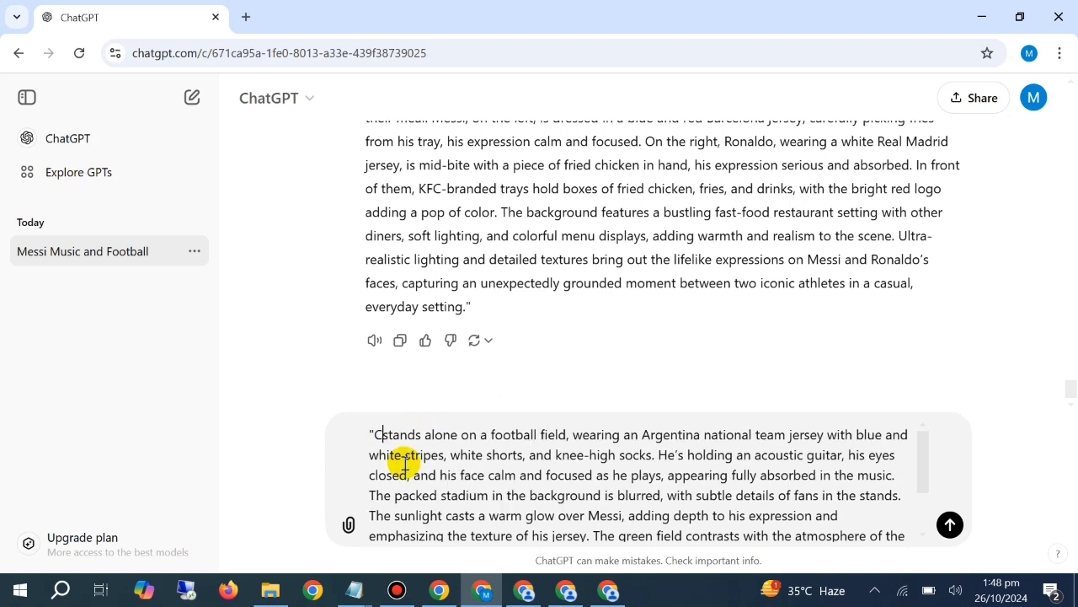
type("stiao ")
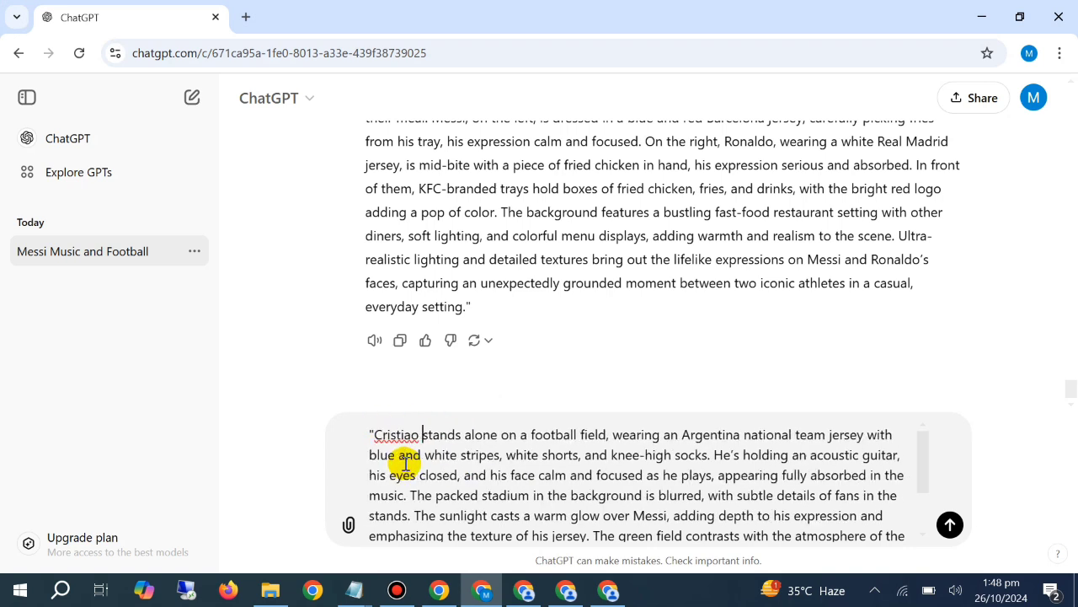
type("Ronald")
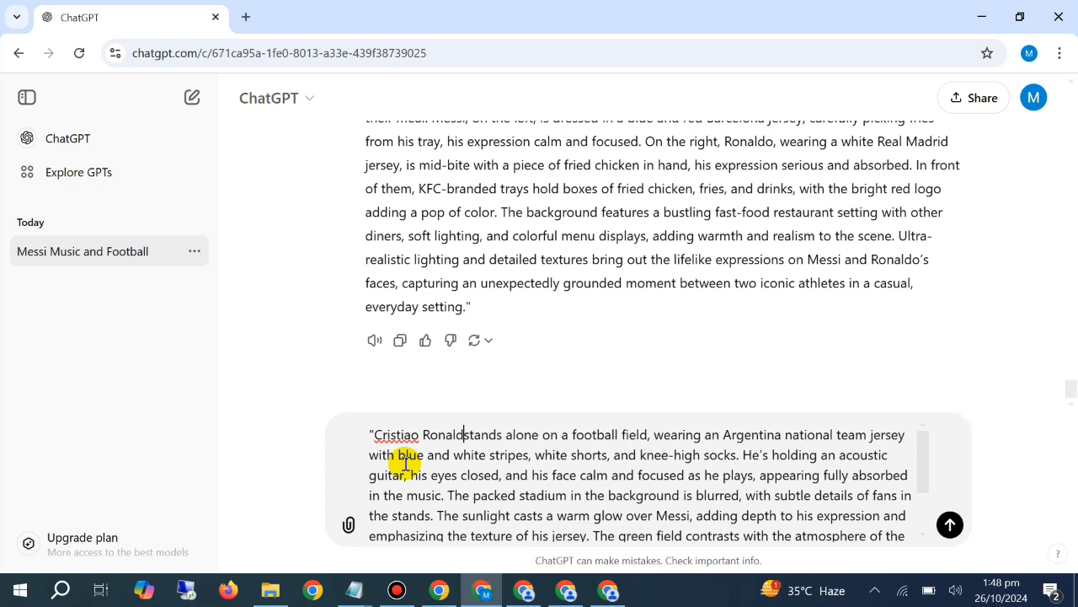
type("o")
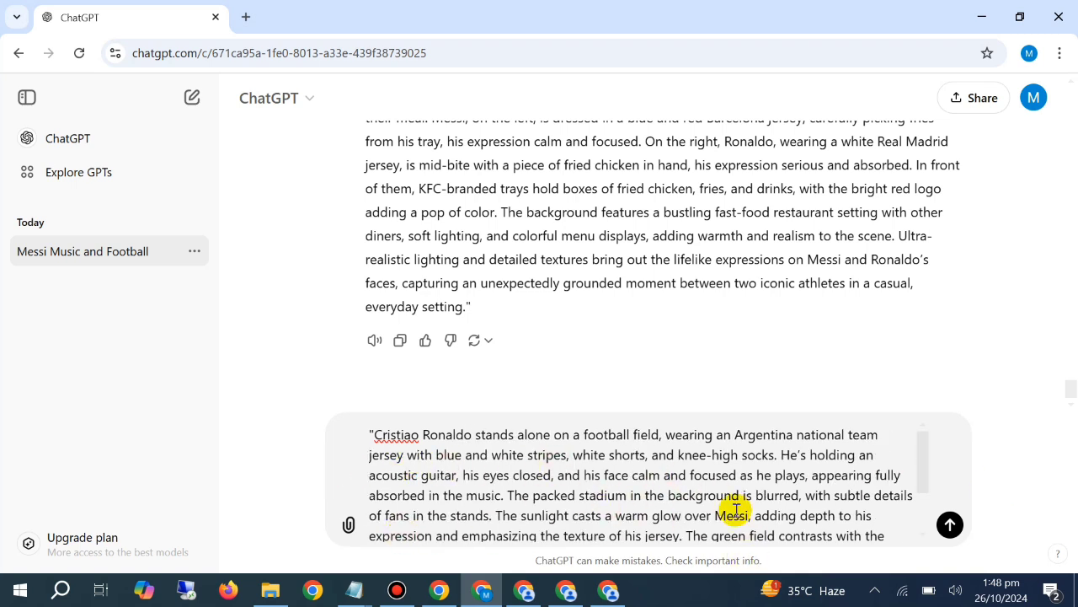
Replace "Messi" in the sentence about the sunlight's warm glow with "Cristiano Ronaldo" and send the message
scroll(809, 512, "down", 1)
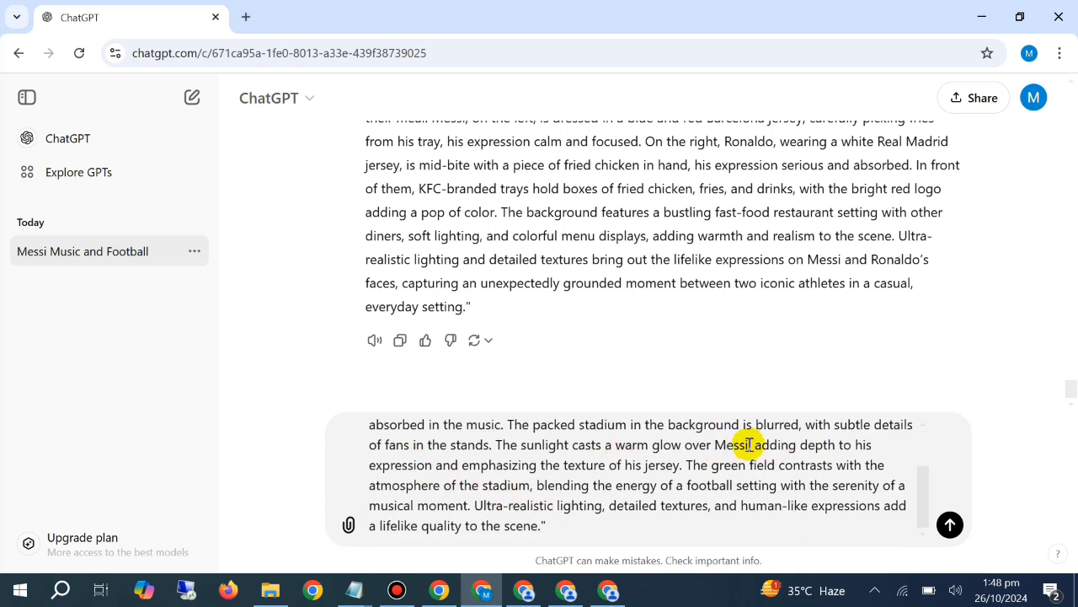
left_click_drag(748, 444, 712, 444)
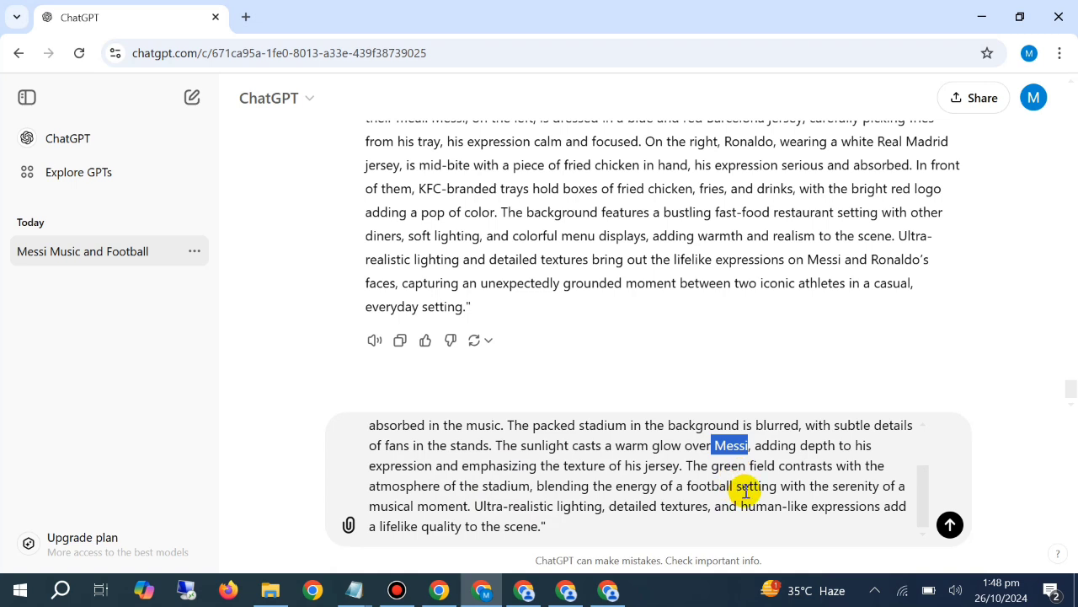
key("BackSpace")
type("Crist")
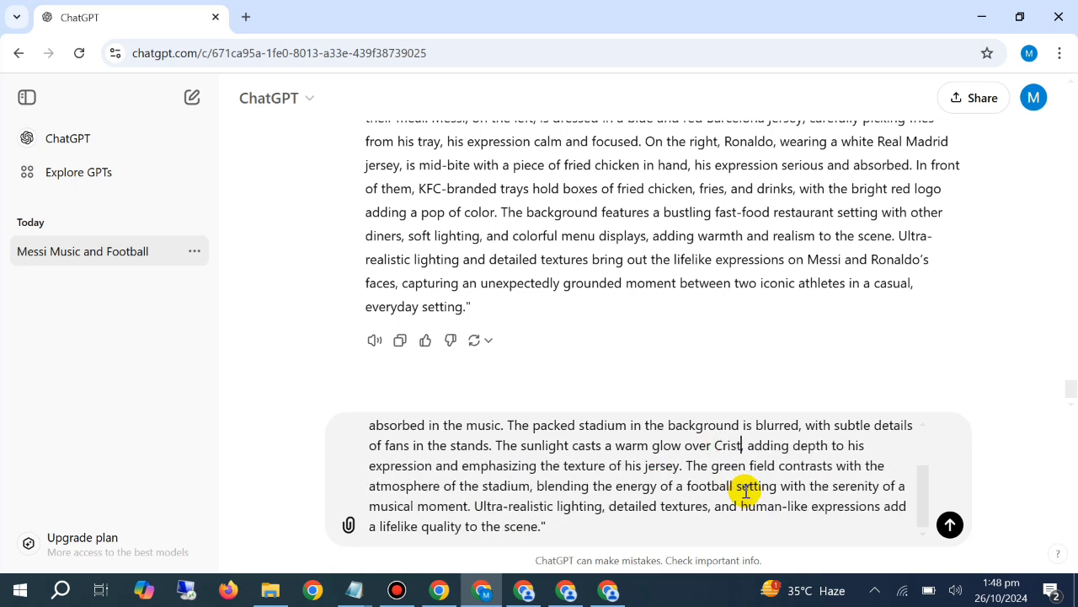
type("iano")
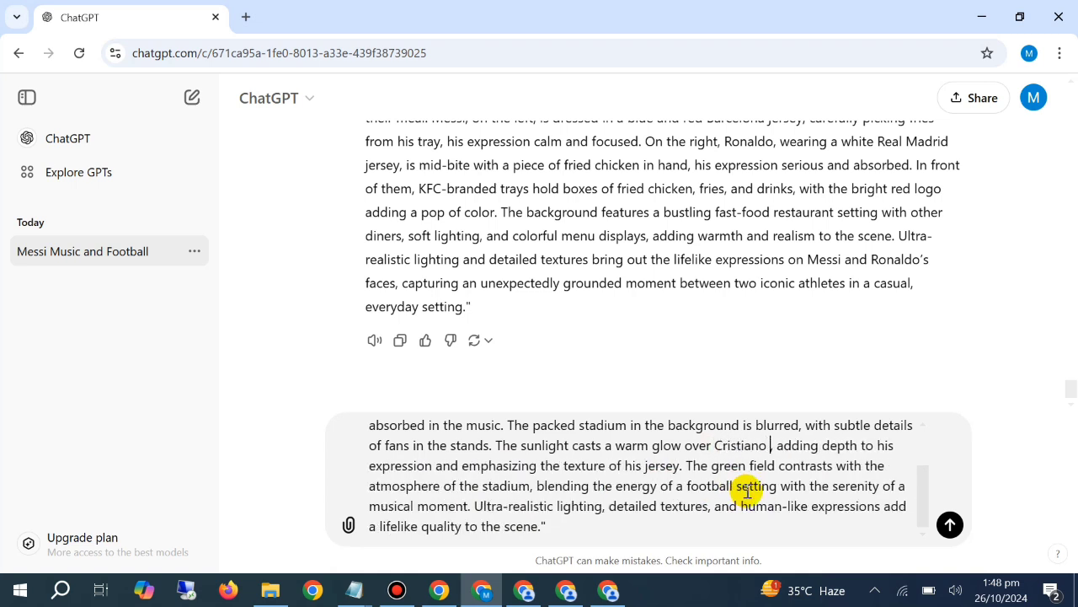
type(" Ronaldi")
key("BackSpace")
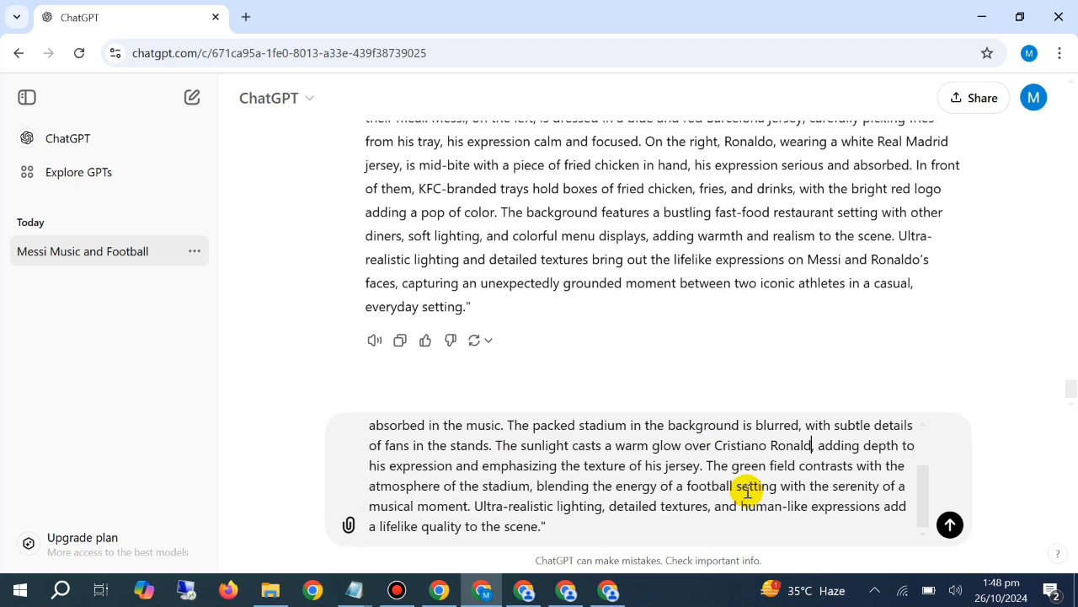
type("o")
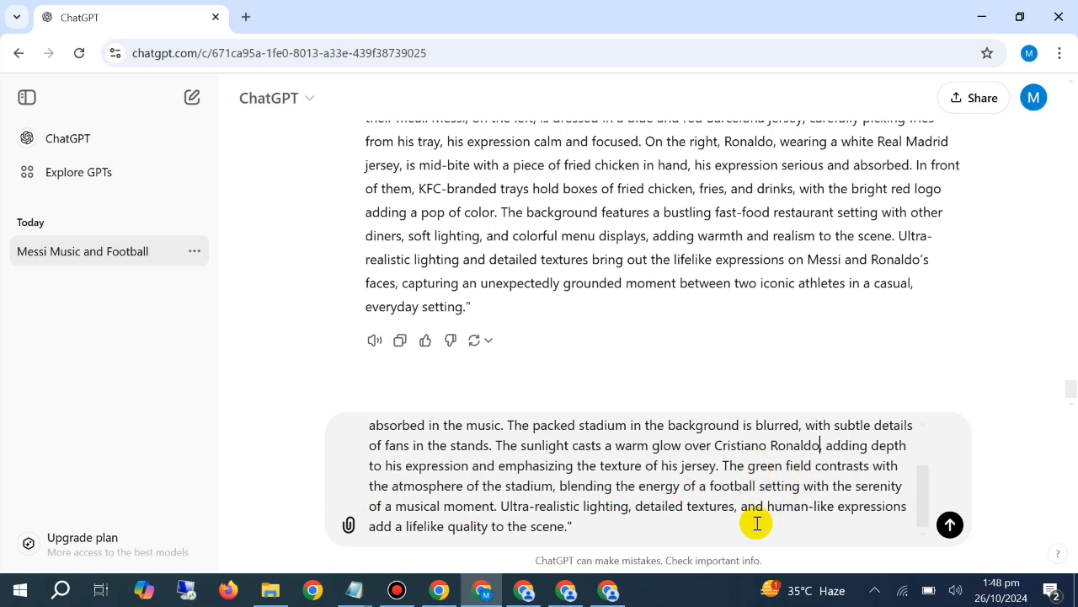
key("Return")
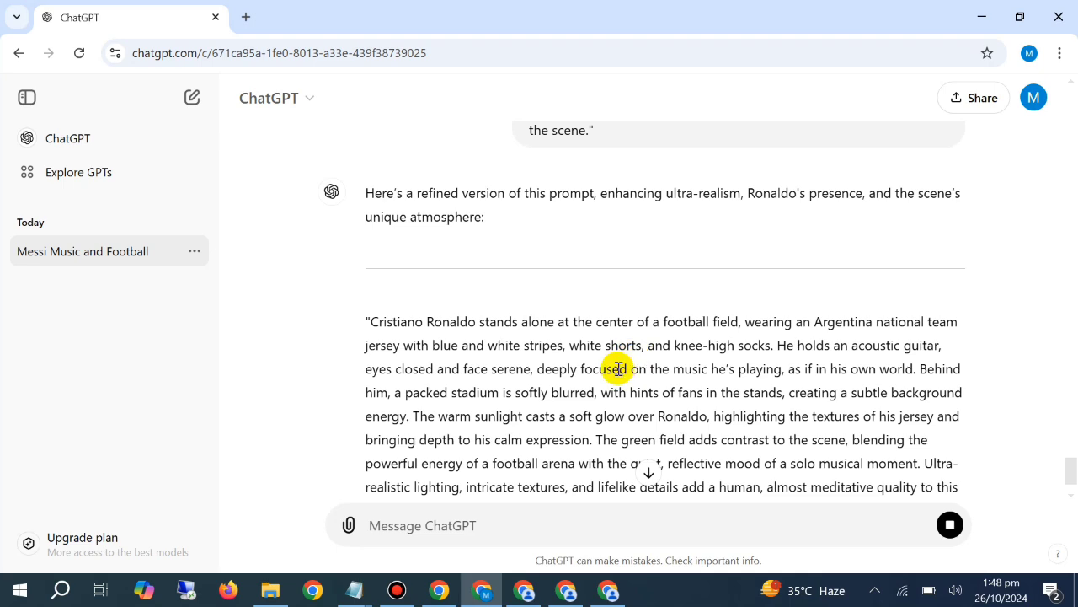
Copy the refined Cristiano Ronaldo football field prompt from ChatGPT, paste it into PicLumen and generate four images
triple_click(602, 360)
right_click(601, 360)
left_click(657, 375)
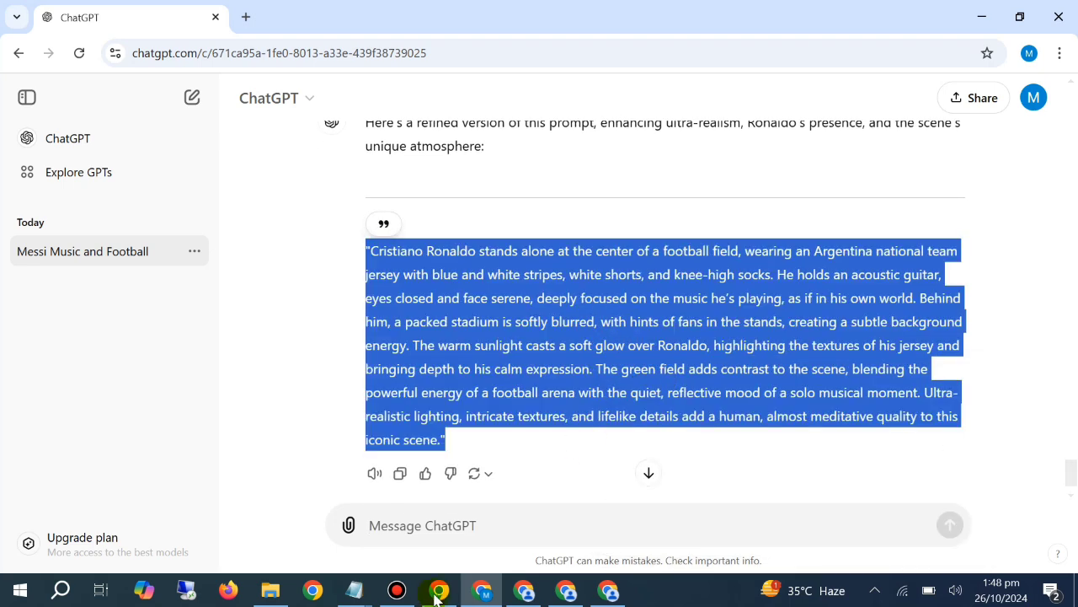
left_click(524, 590)
right_click(306, 154)
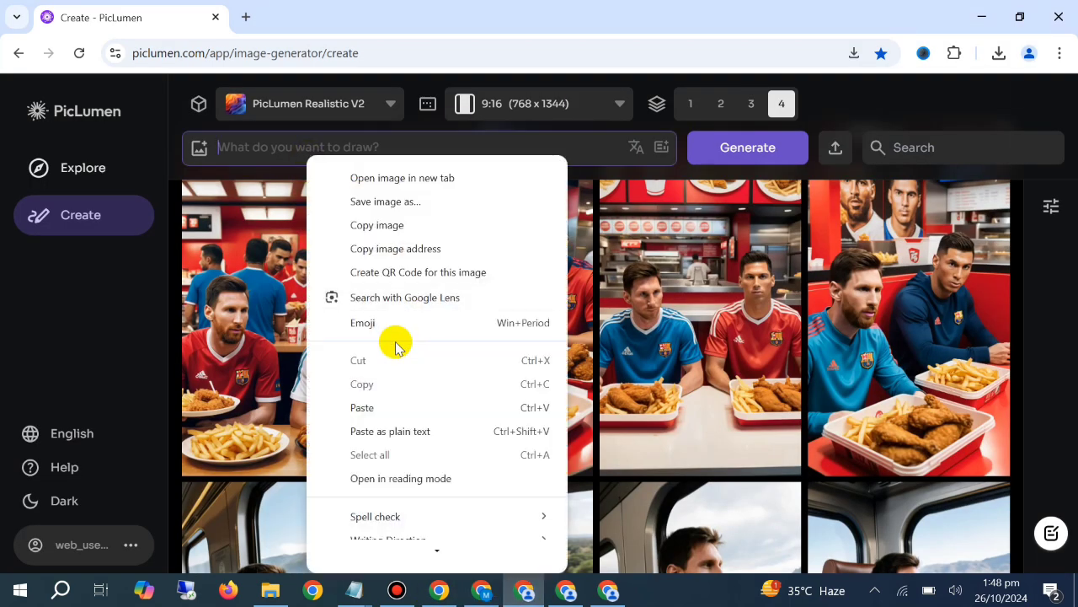
left_click(373, 402)
left_click(760, 148)
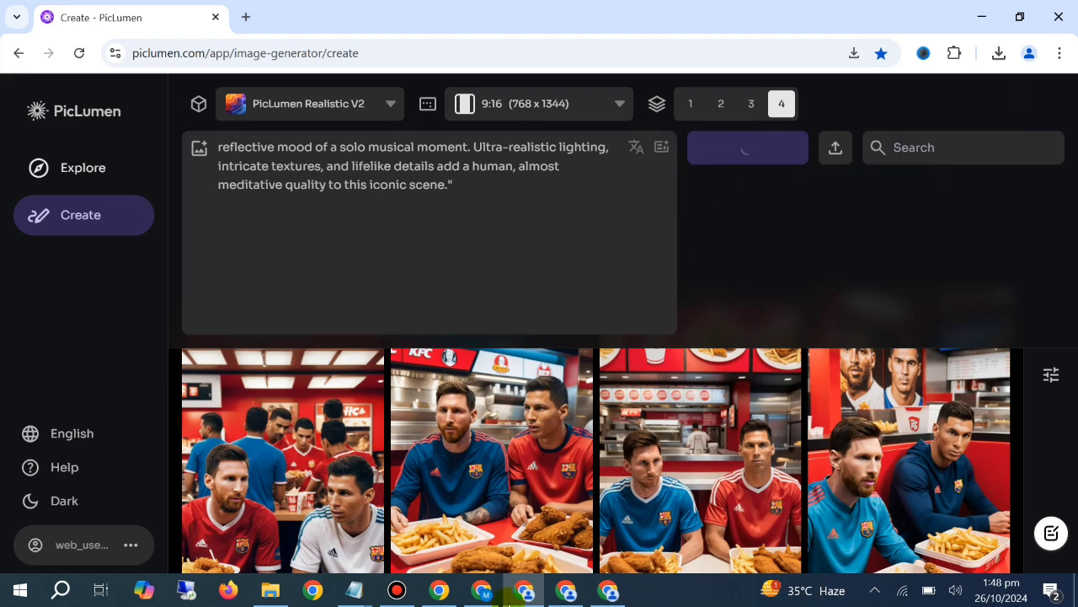
Switch to ChatGPT and send the message "no make this prompt more realistic and humanoid"
left_click(482, 590)
left_click(470, 524)
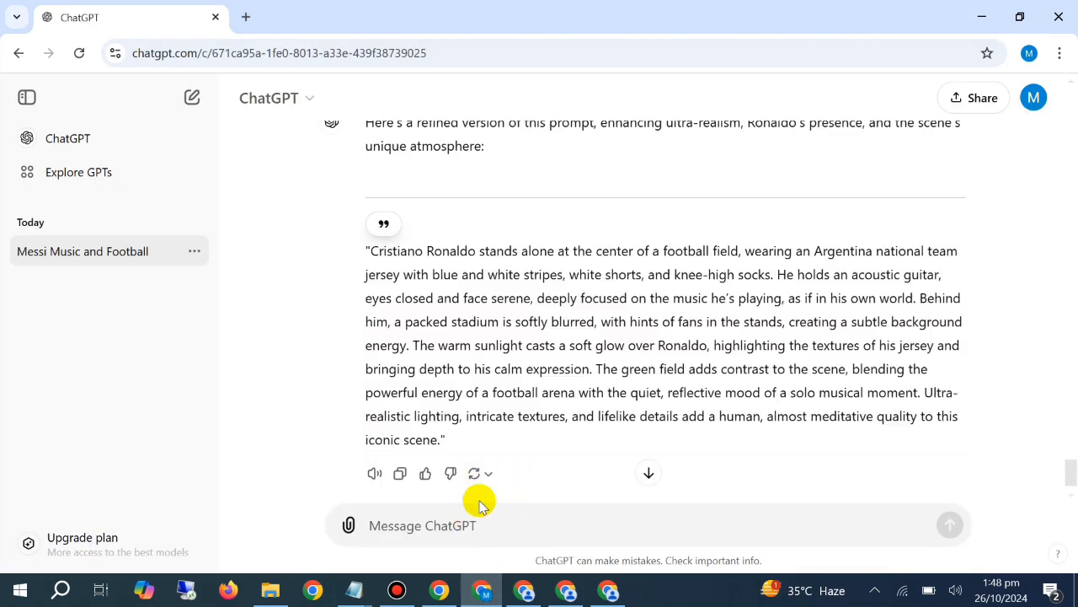
type("no")
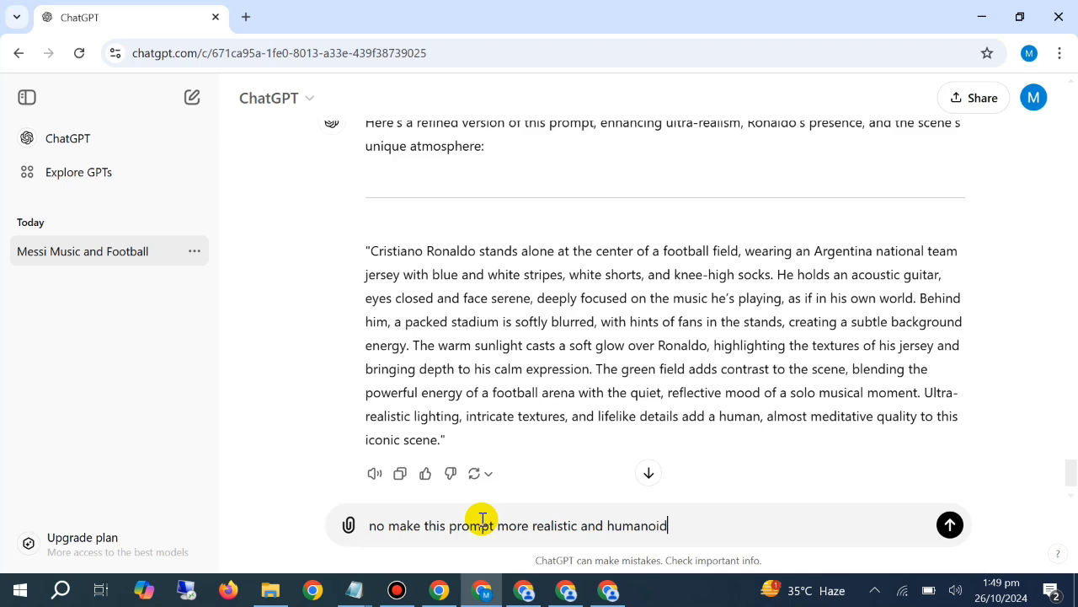
key("Return")
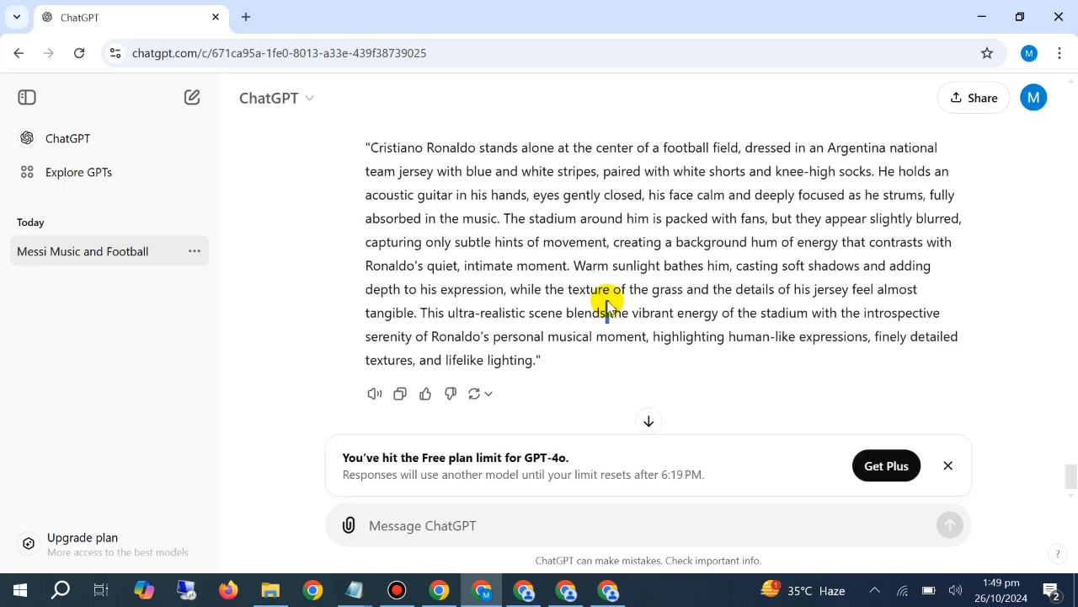
Copy the more realistic Ronaldo football field prompt and dismiss the Free plan limit notice
triple_click(498, 267)
right_click(500, 271)
left_click(523, 284)
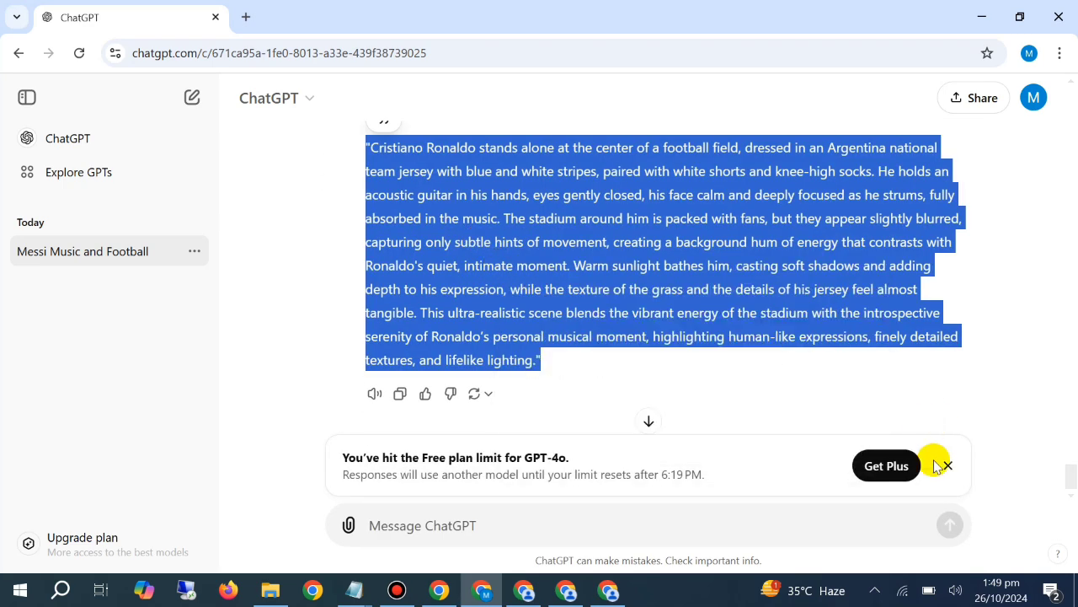
left_click(946, 465)
Switch to the PicLumen window with the Messi desert oasis prompt, replace that prompt with the copied Ronaldo one and generate four images
left_click(524, 590)
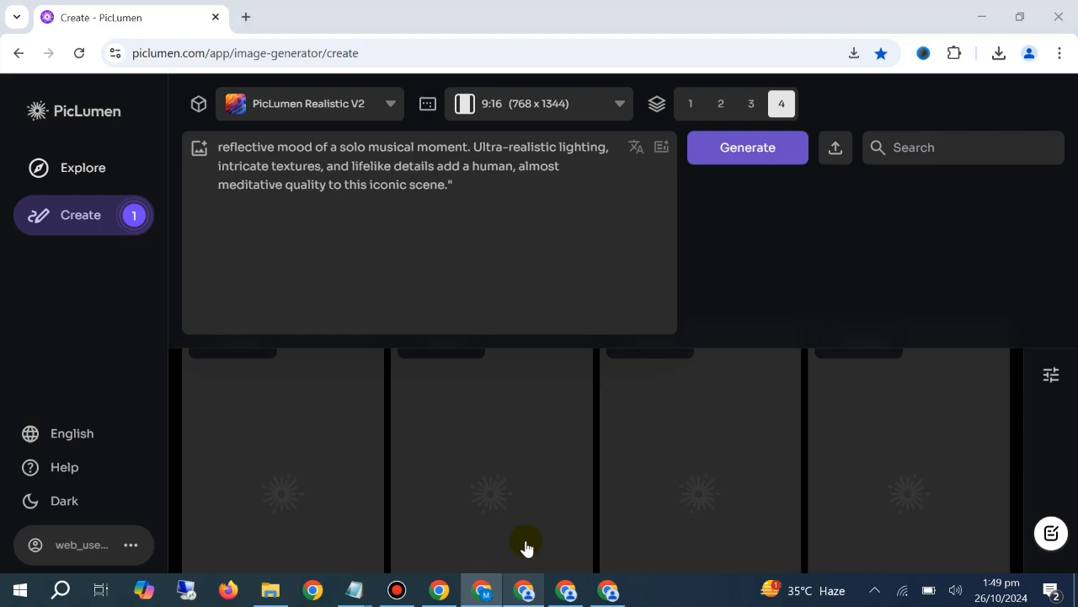
right_click(311, 227)
left_click(340, 397)
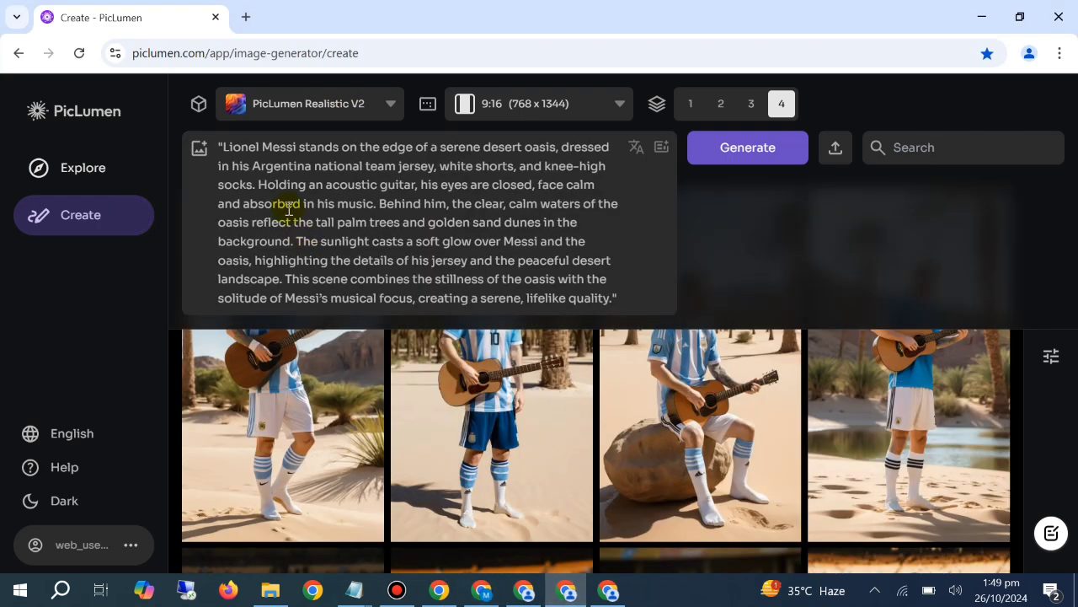
right_click(282, 221)
left_click(421, 364)
right_click(349, 301)
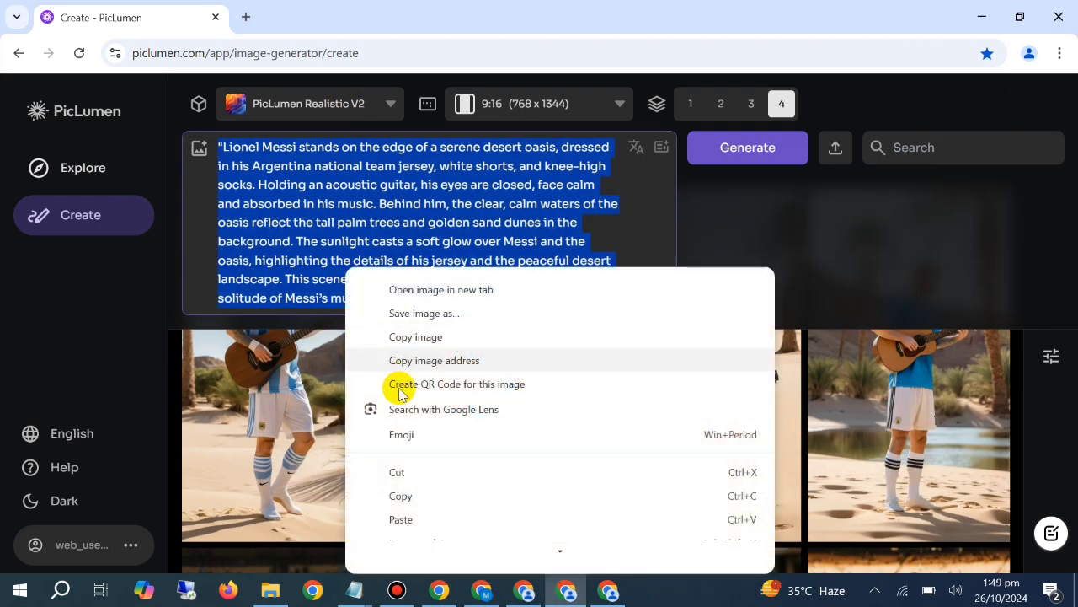
left_click(401, 519)
left_click(730, 157)
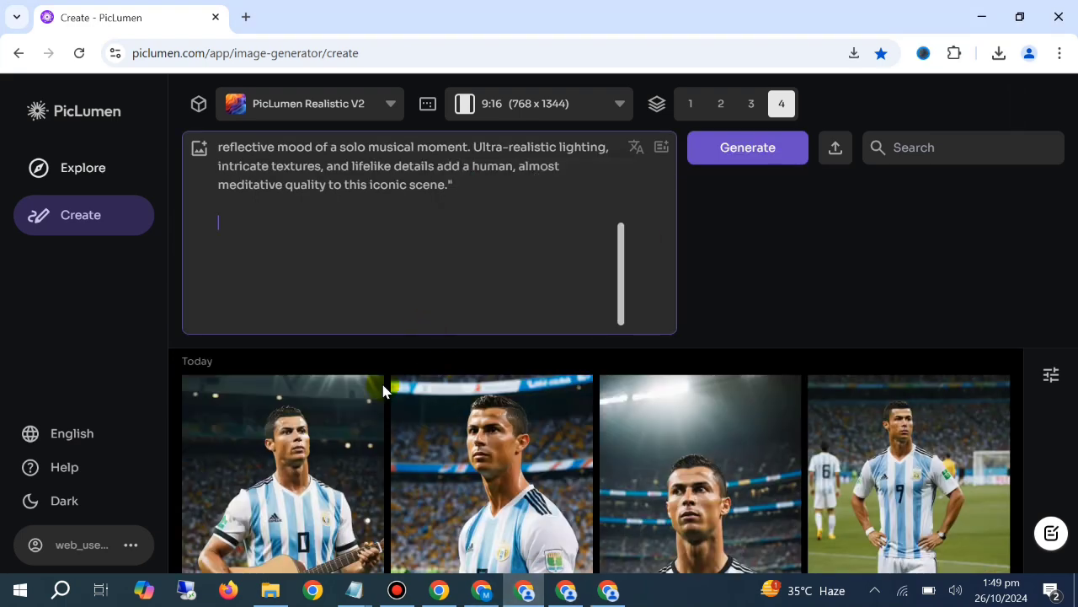
Return to the first PicLumen window, clear its prompt and look over the generated Ronaldo football field images
key("ctrl+a")
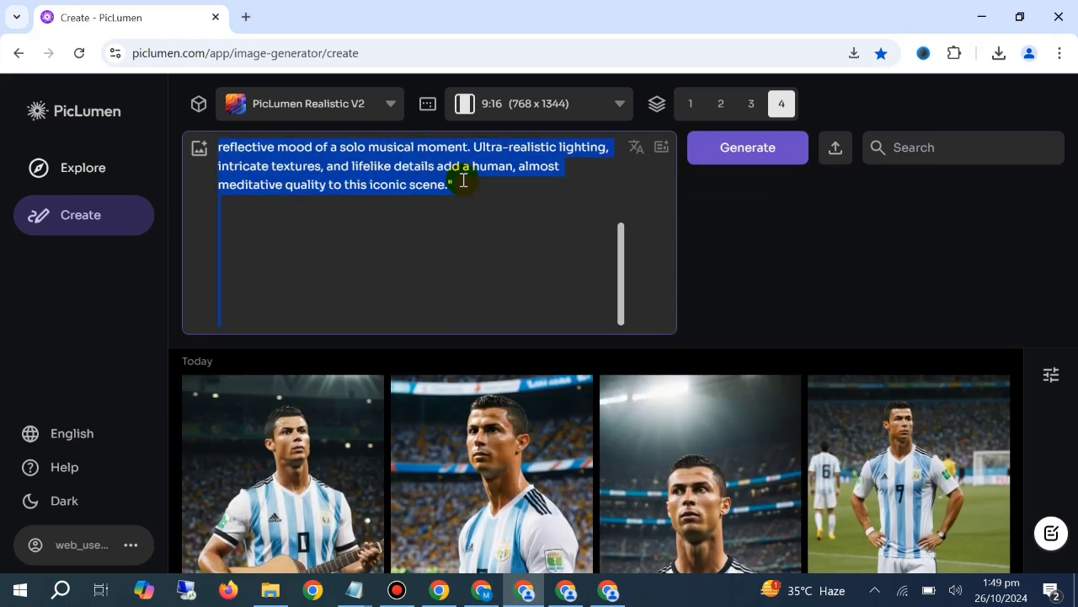
key("BackSpace")
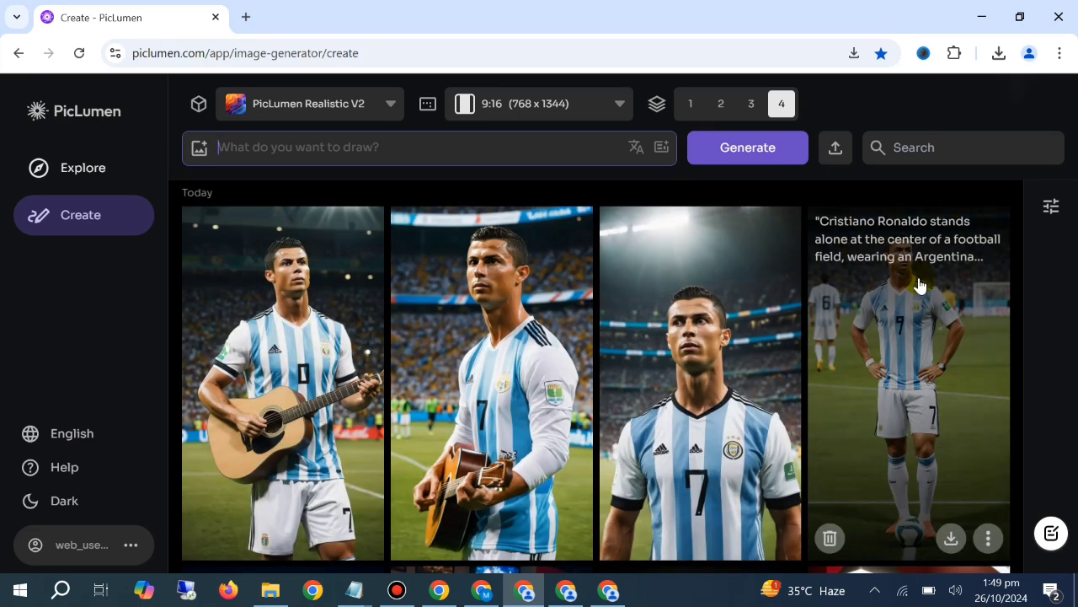
scroll(938, 411, "down", 1)
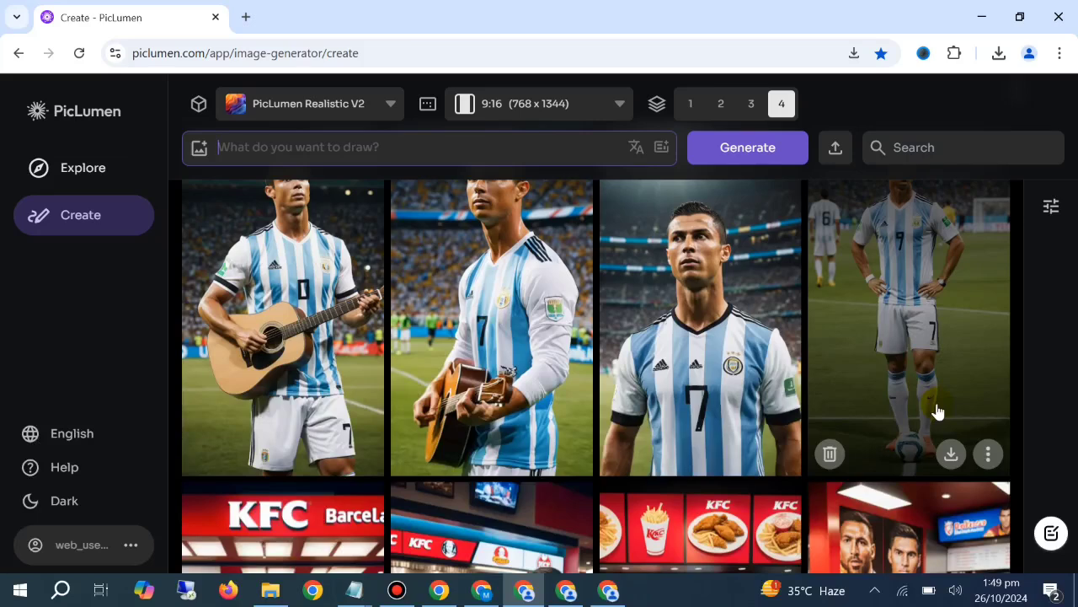
scroll(780, 315, "up", 1)
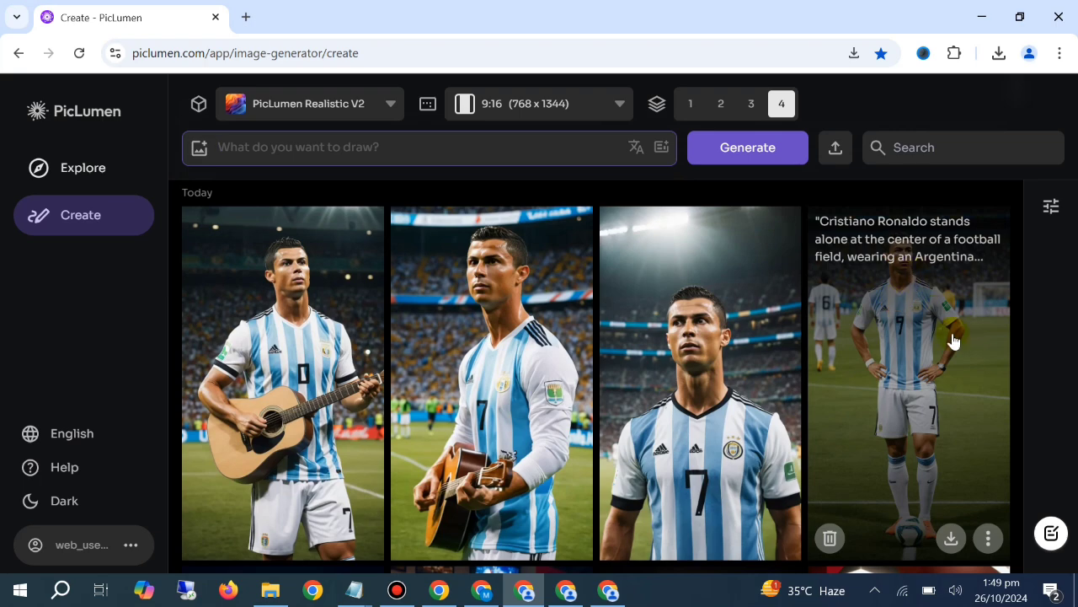
Switch to the second PicLumen window, clear its prompt and download the second and fourth Ronaldo images of the newest row
left_click(483, 590)
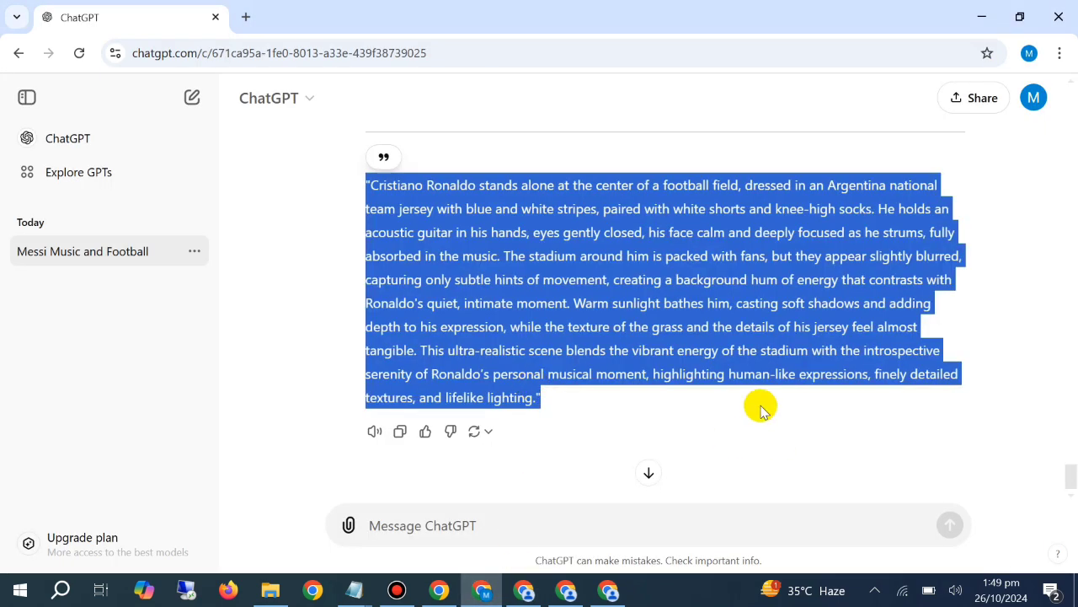
left_click(566, 589)
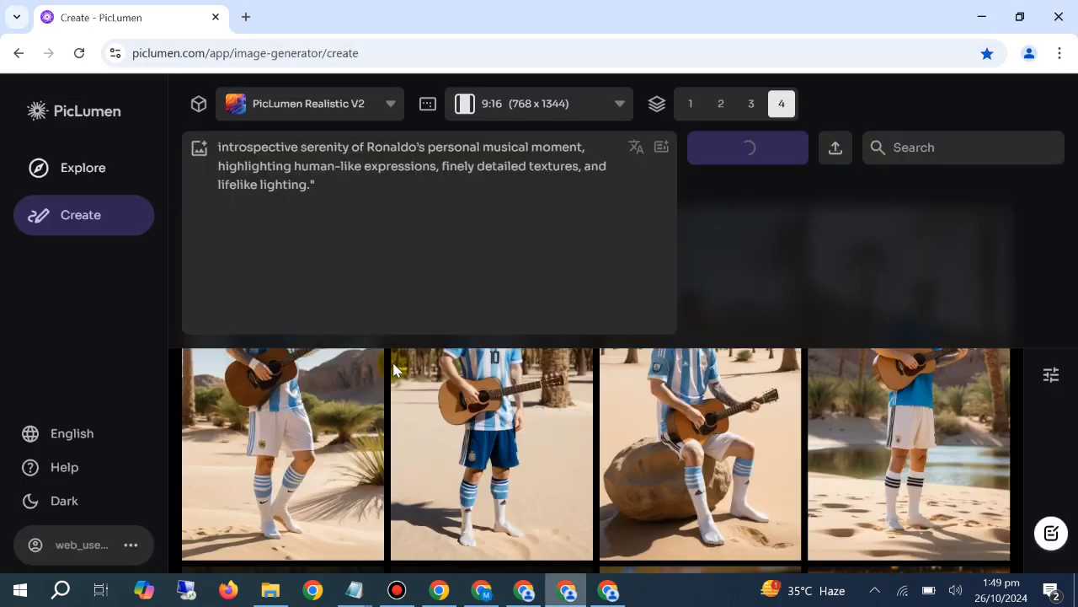
left_click(415, 254)
key("ctrl+a")
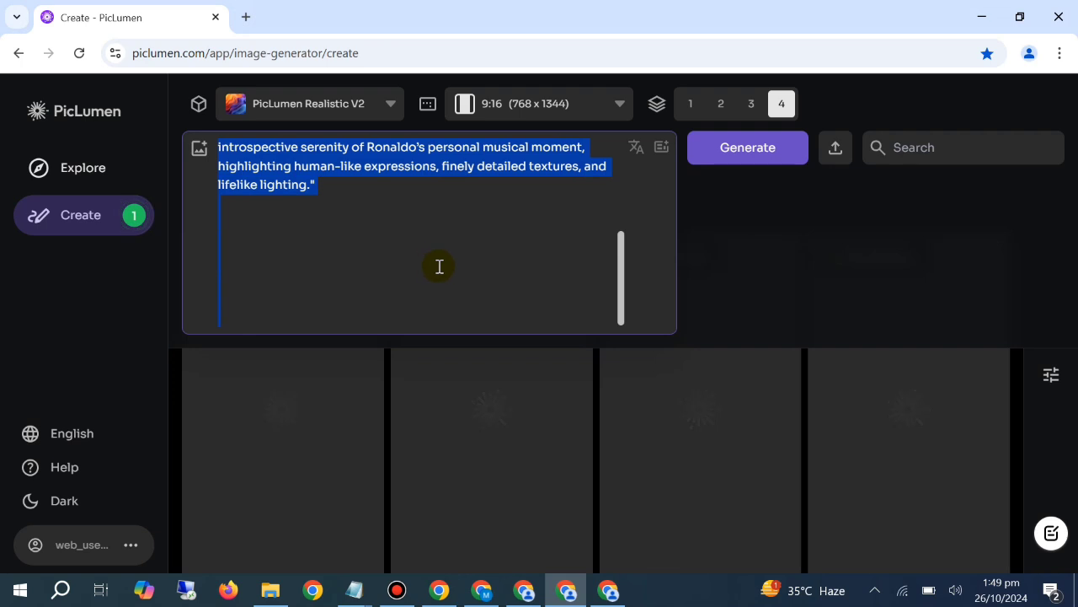
key("BackSpace")
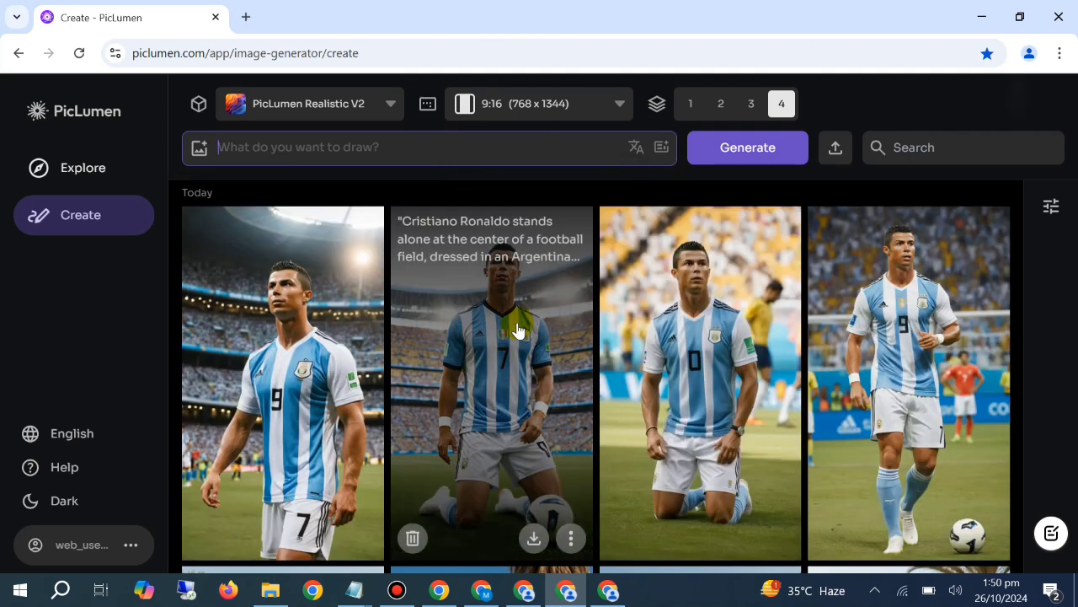
left_click(533, 536)
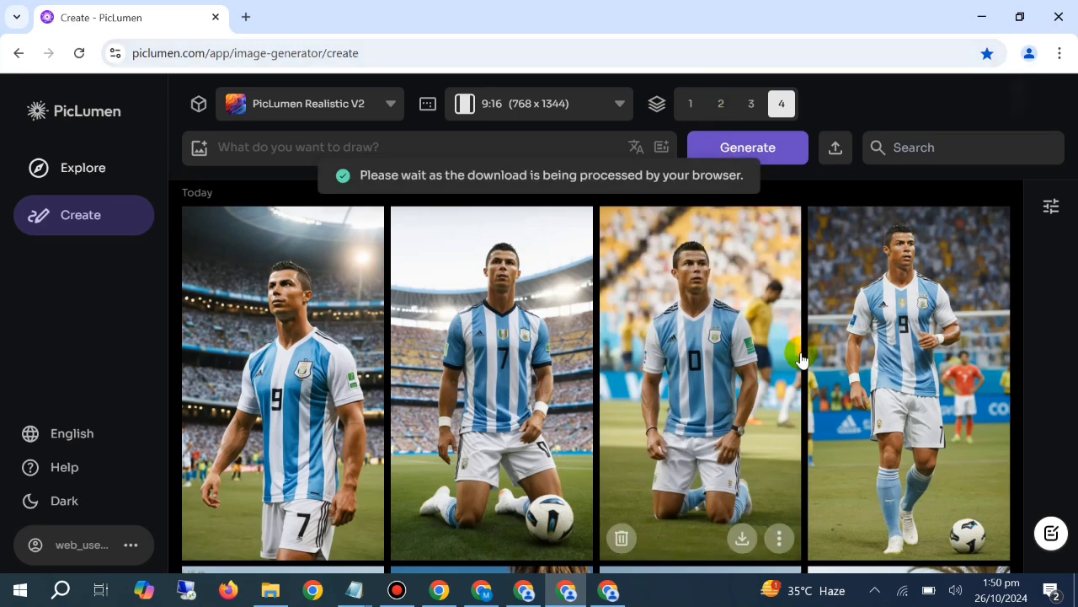
left_click(941, 543)
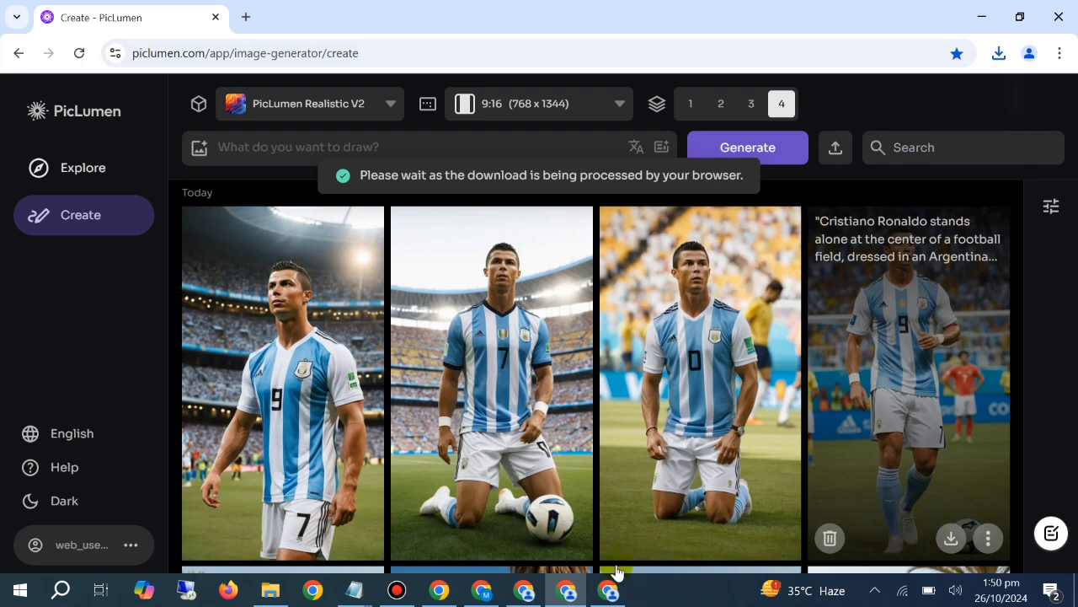
left_click(497, 592)
left_click(499, 595)
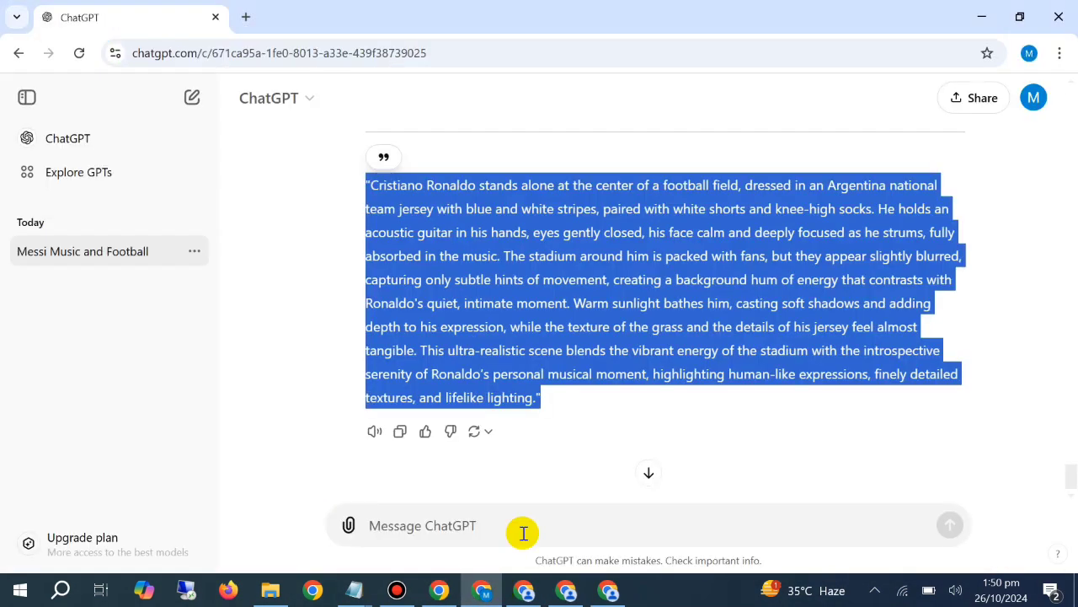
left_click(527, 517)
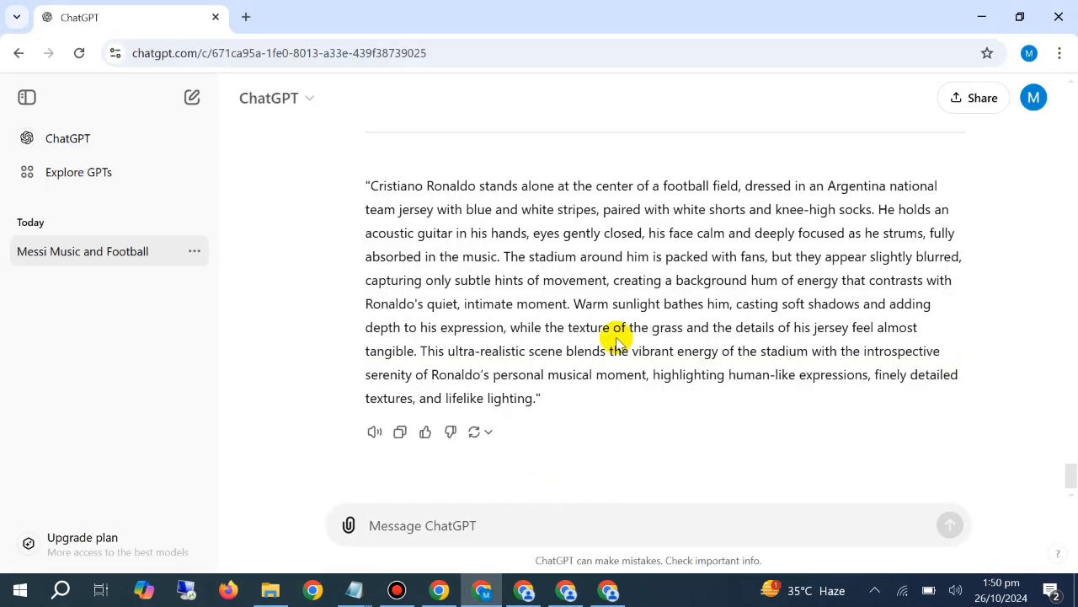
type("now")
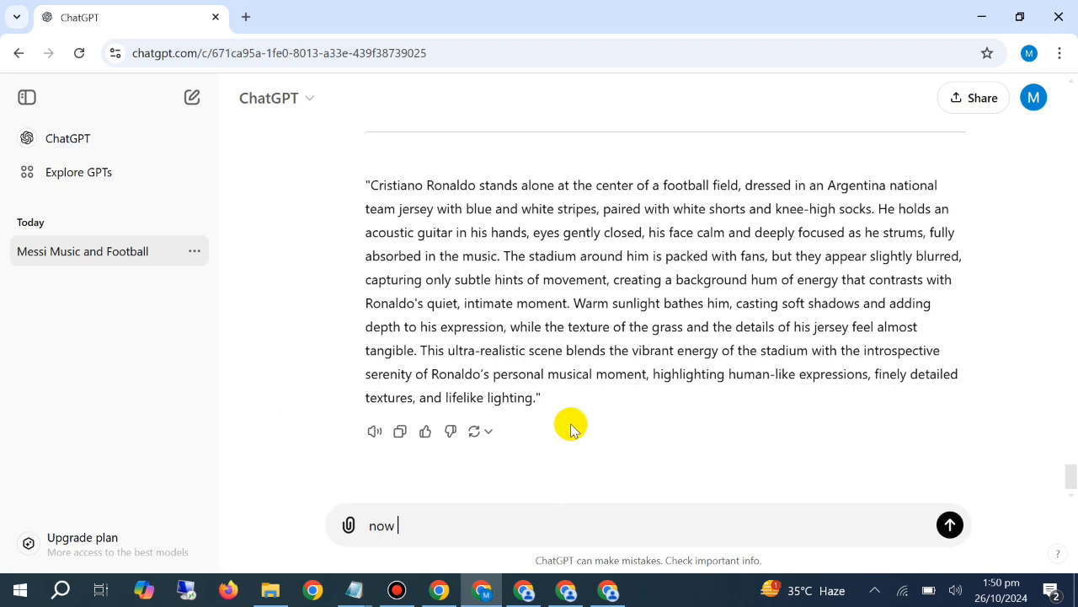
key("BackSpace")
key("BackSpace")
key("BackSpace")
key("BackSpace")
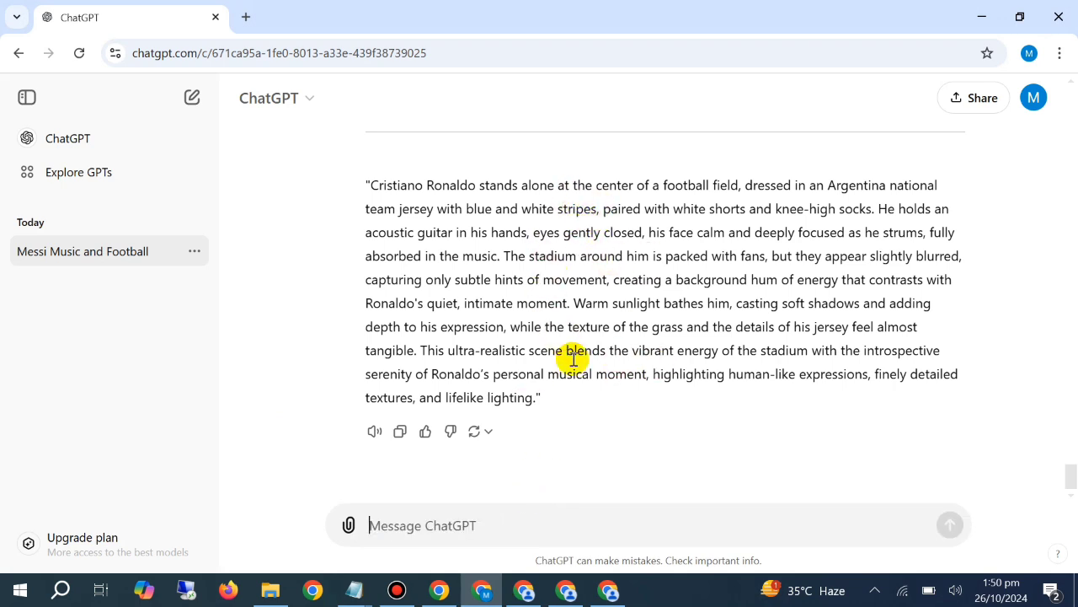
left_click_drag(558, 394, 334, 199)
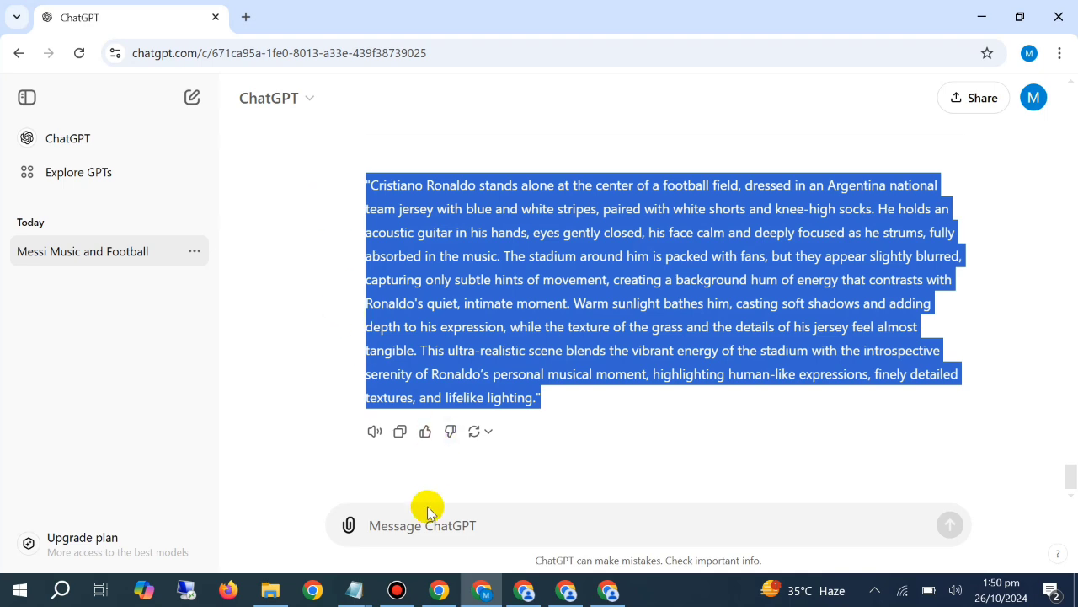
left_click(436, 594)
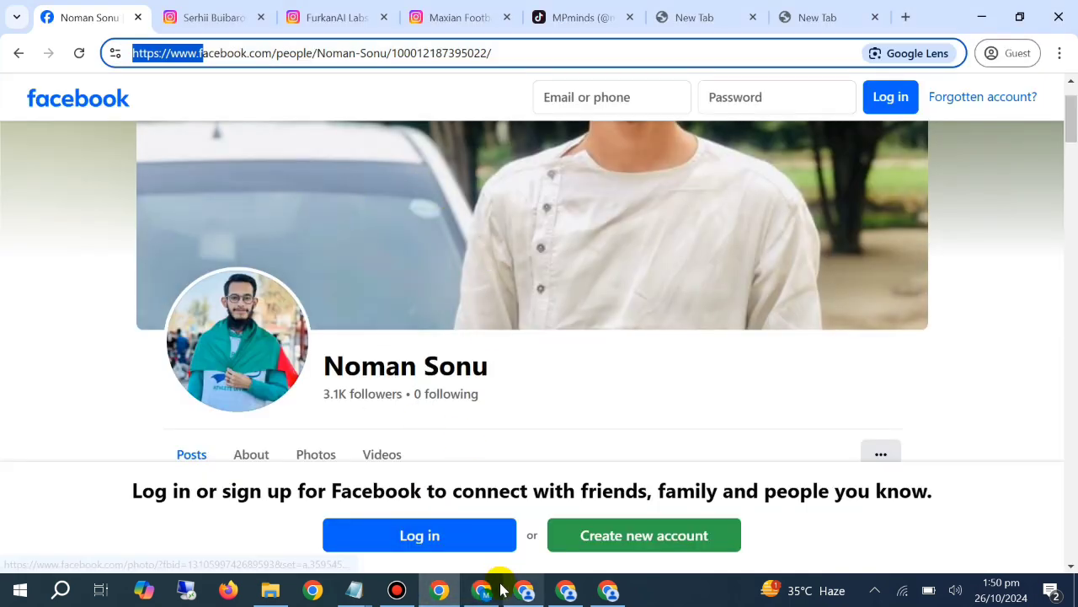
left_click(497, 592)
Switch to the first PicLumen window and look through the earlier Ronaldo, KFC, football field and café images in the gallery
left_click(524, 592)
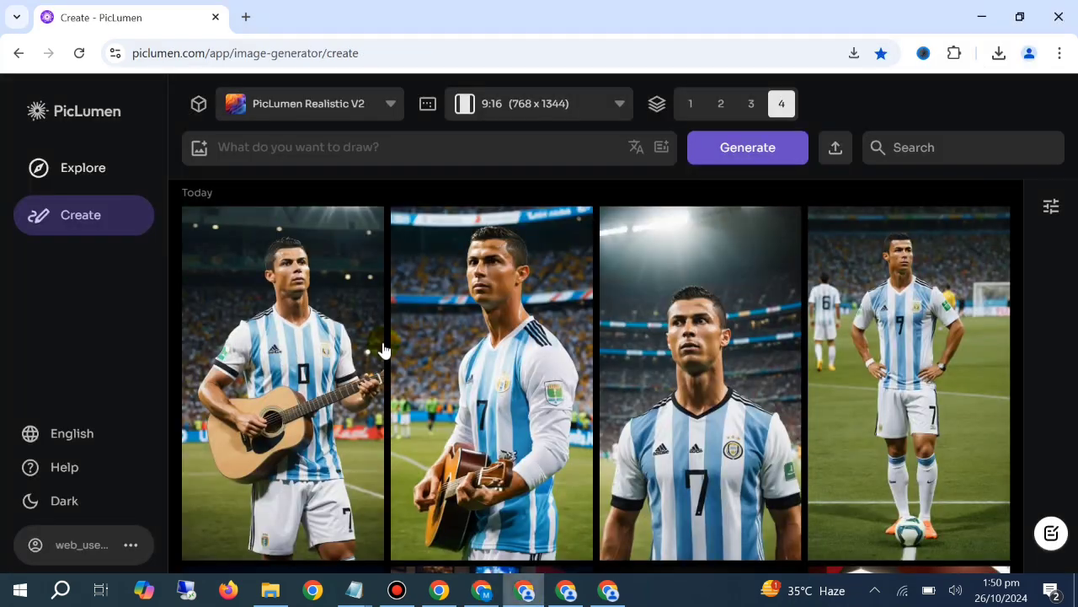
scroll(381, 347, "down", 3)
scroll(384, 346, "down", 5)
scroll(387, 337, "up", 4)
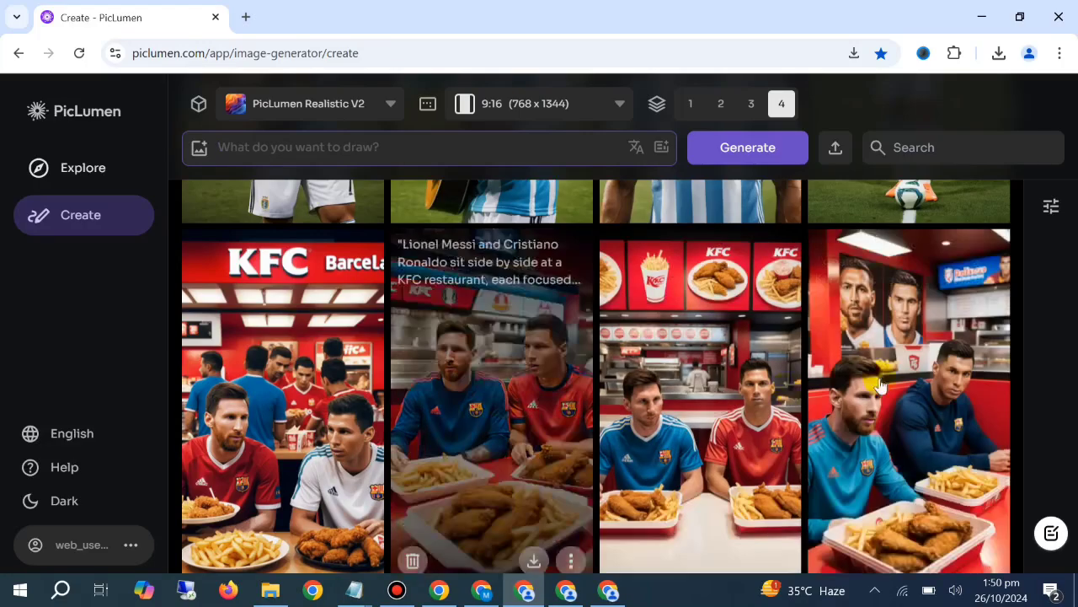
scroll(771, 407, "up", 1)
scroll(771, 407, "up", 3)
scroll(725, 405, "down", 10)
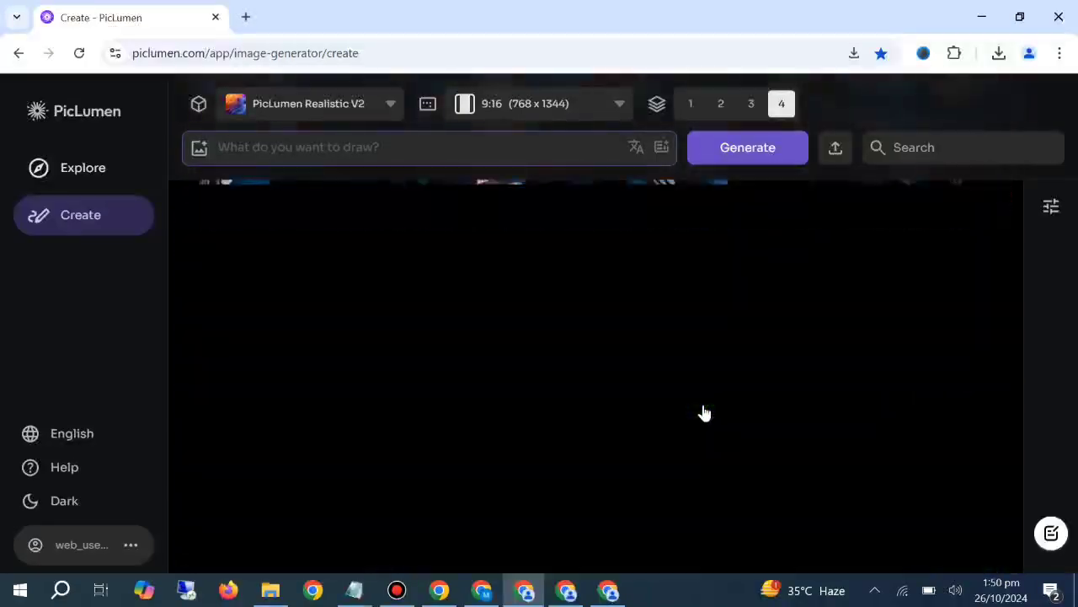
scroll(720, 386, "down", 6)
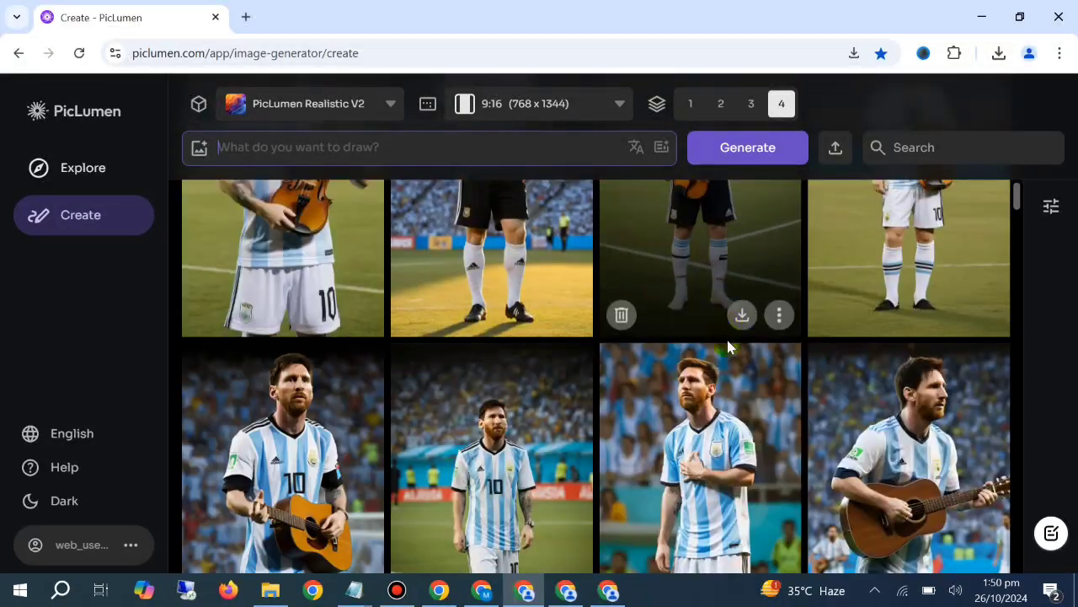
scroll(719, 409, "down", 3)
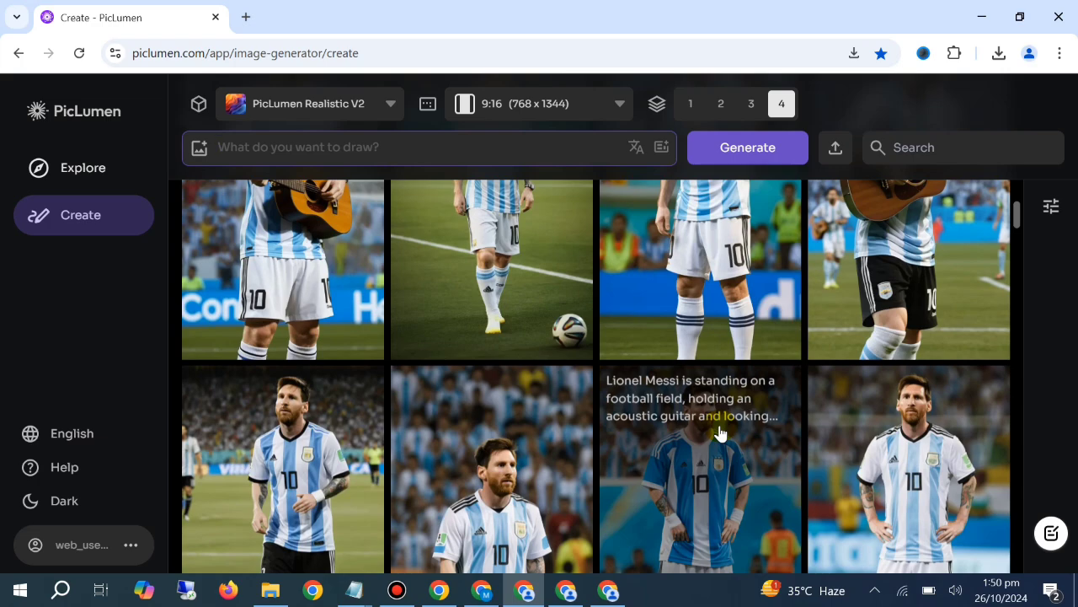
scroll(792, 388, "up", 3)
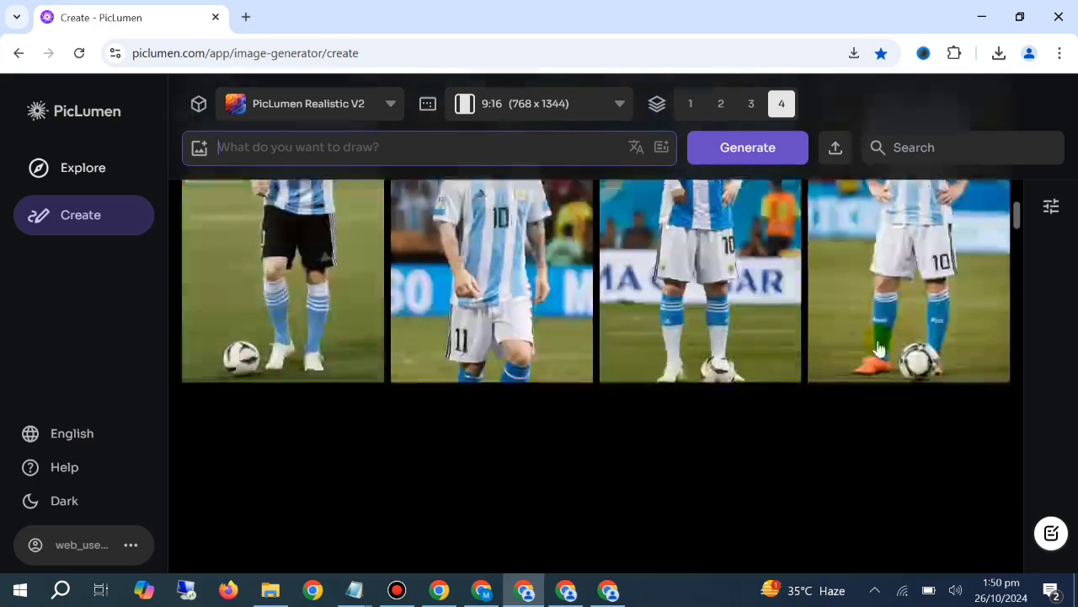
scroll(871, 324, "up", 5)
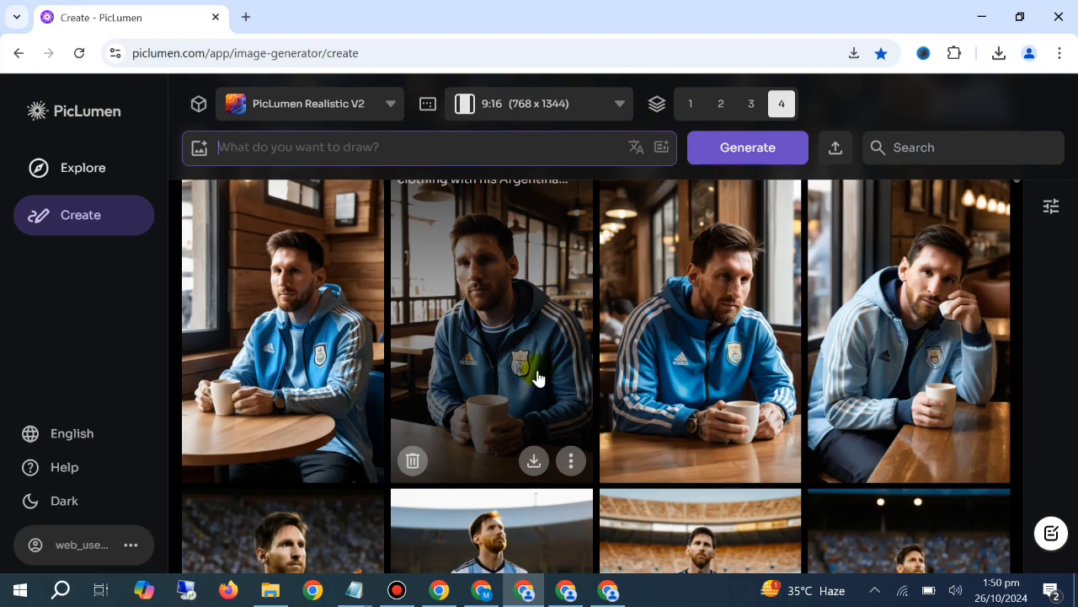
Switch to the Notepad document with the Messi football field prompts and read along its first prompt
mouse_move(354, 589)
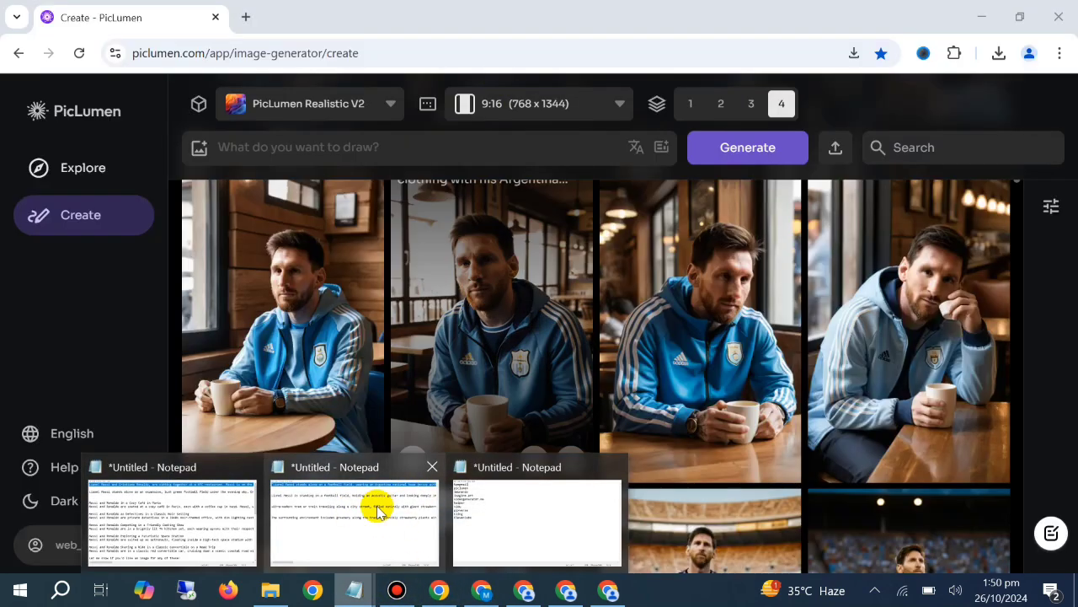
left_click(377, 512)
left_click(981, 48)
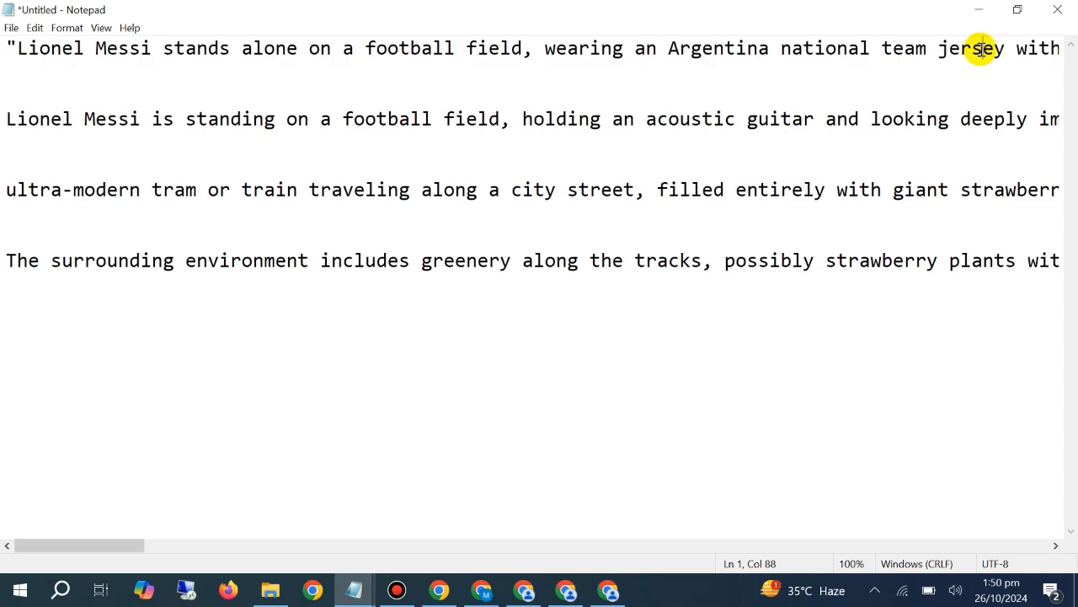
key("Right")
key("Right")
key("Right")
key("Right")
key("Right")
key("Right")
key("Right")
key("Right")
key("Right")
key("Right")
key("Right")
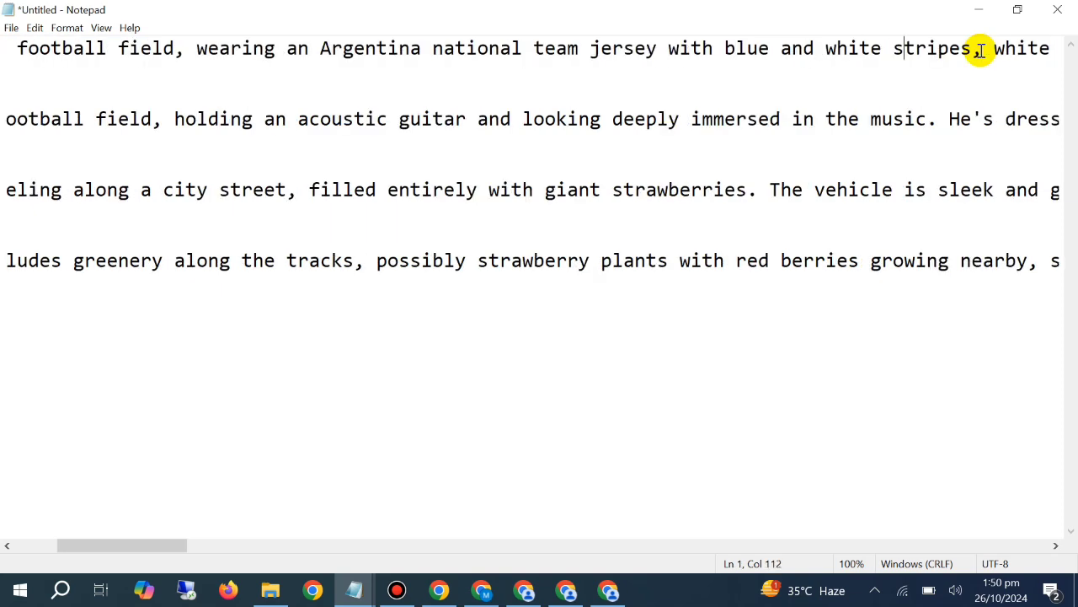
key("Right")
key("Right")
key("Right")
key("Right")
key("Right")
key("Right")
key("Right")
key("Right")
key("Right")
key("Right")
key("Right")
key("Right")
key("Right")
key("Right")
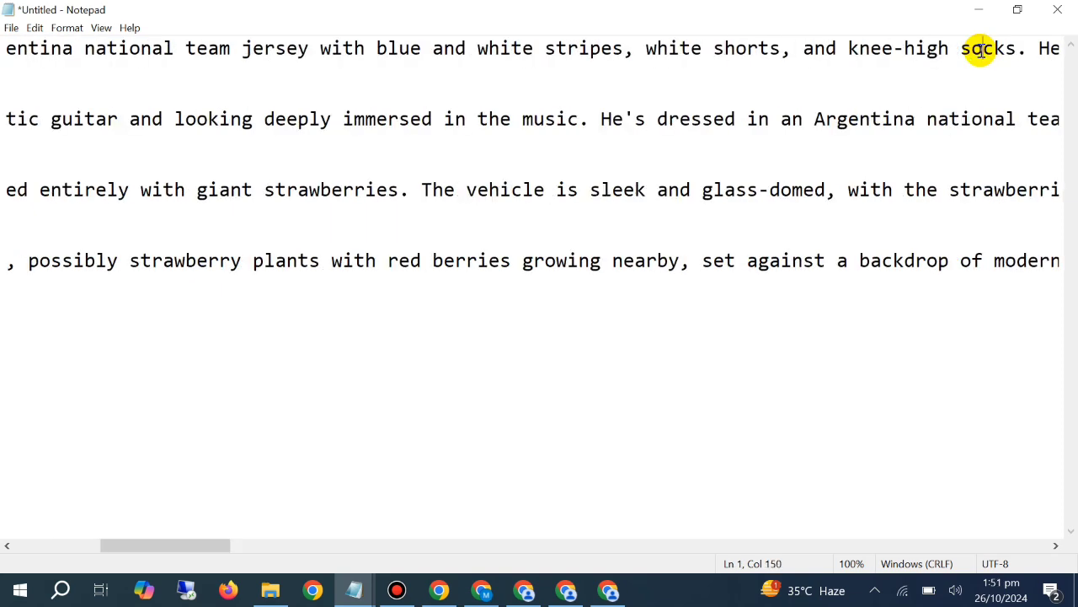
key("Right")
key("Right")
key("Right")
key("Right")
key("Right")
key("Right")
key("Right")
key("Right")
key("Right")
key("Right")
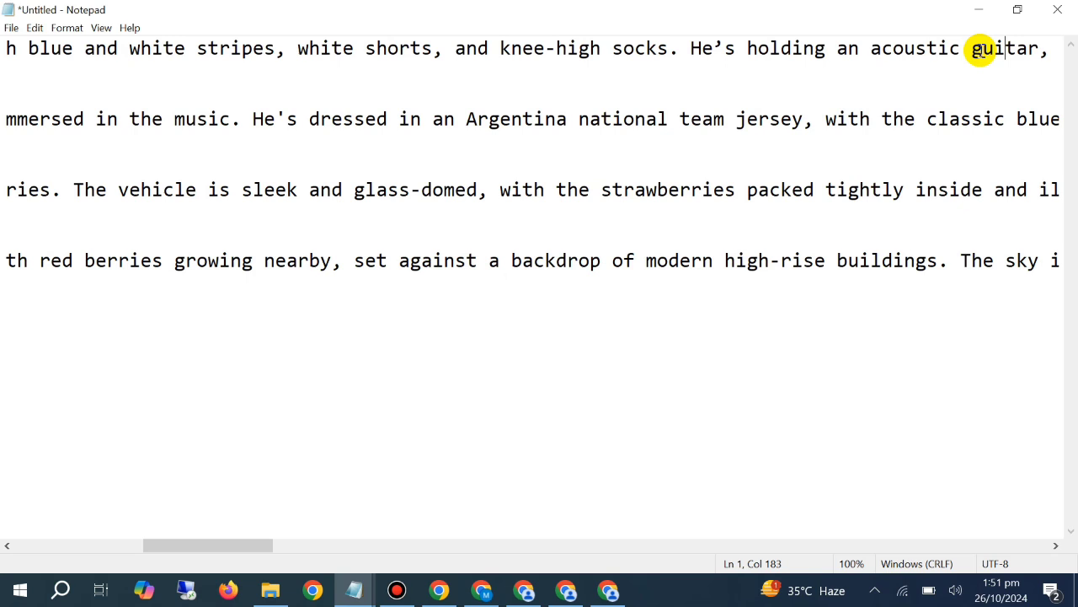
key("Right")
key("Right")
key("Right")
key("Right")
key("Right")
key("Right")
key("Right")
key("Right")
key("Right")
key("Right")
key("Right")
key("Right")
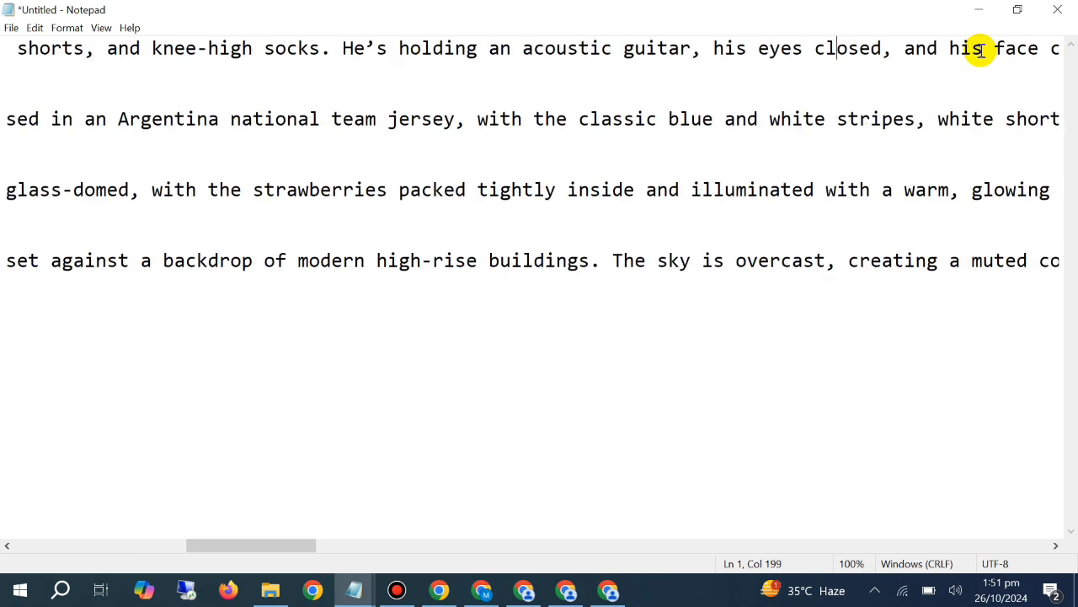
key("Right")
key("Right")
key("Right")
key("Right")
key("Right")
key("Right")
key("Right")
key("Right")
key("Right")
key("Right")
key("Right")
key("Right")
key("Right")
key("Right")
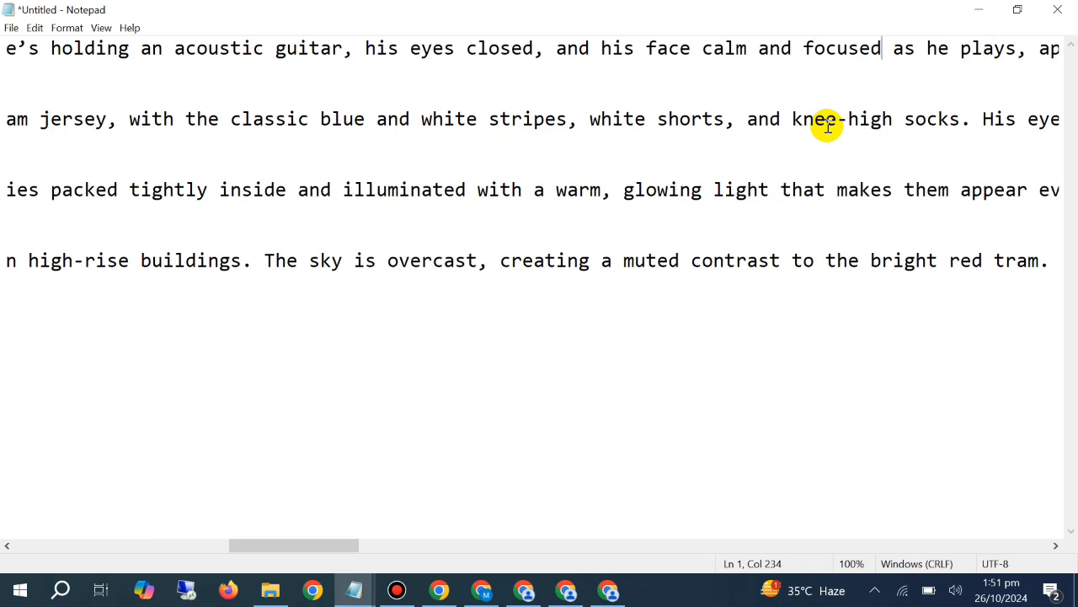
Switch to the first PicLumen window and look over the Messi violin and train images up to the newest Ronaldo row
left_click(482, 590)
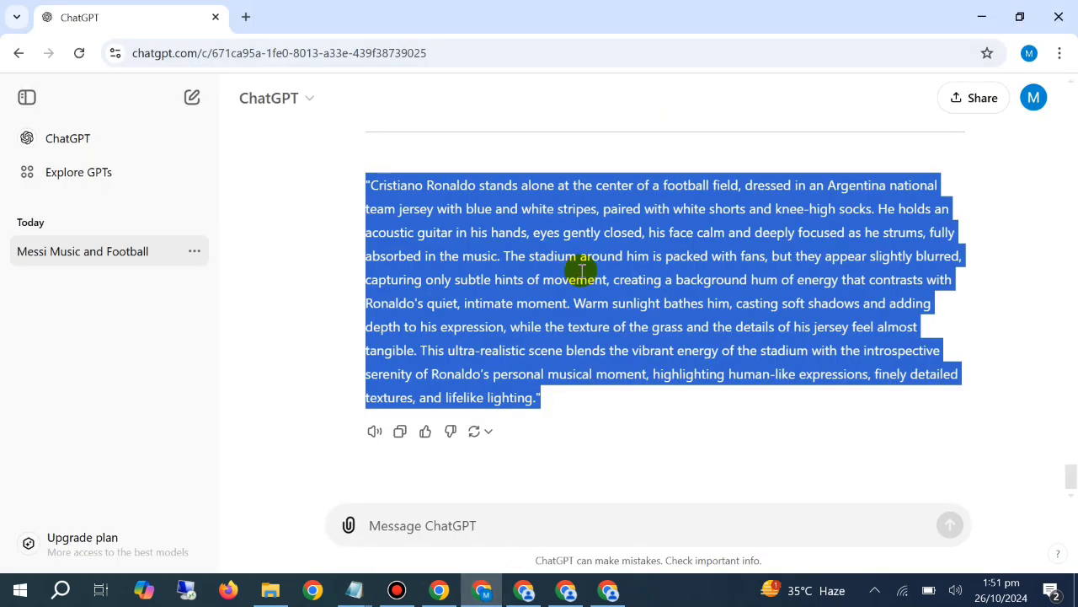
left_click(523, 590)
scroll(578, 321, "down", 3)
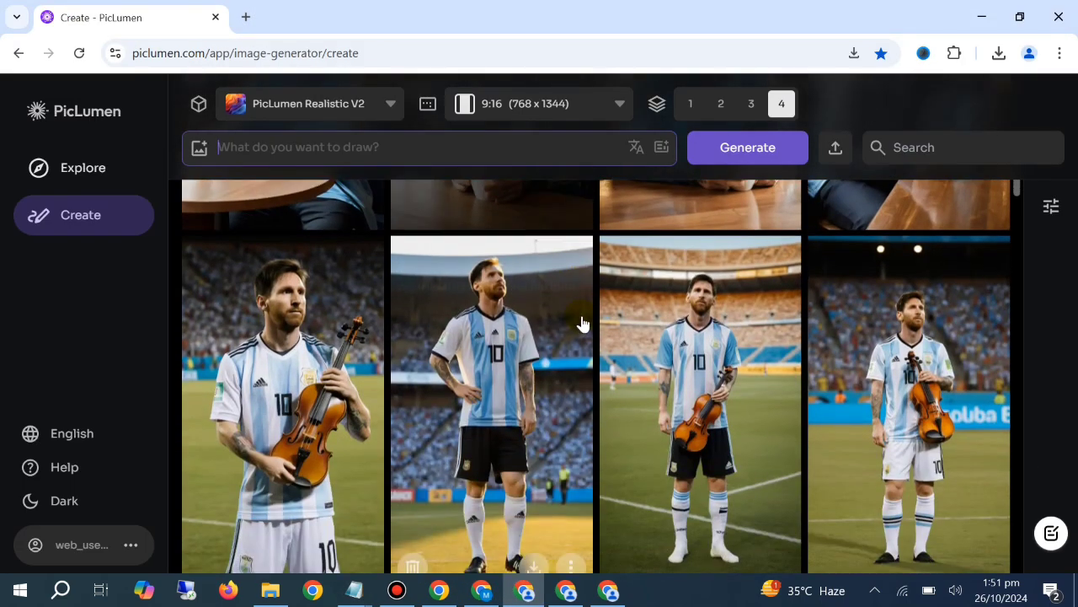
scroll(578, 321, "up", 5)
scroll(593, 316, "up", 10)
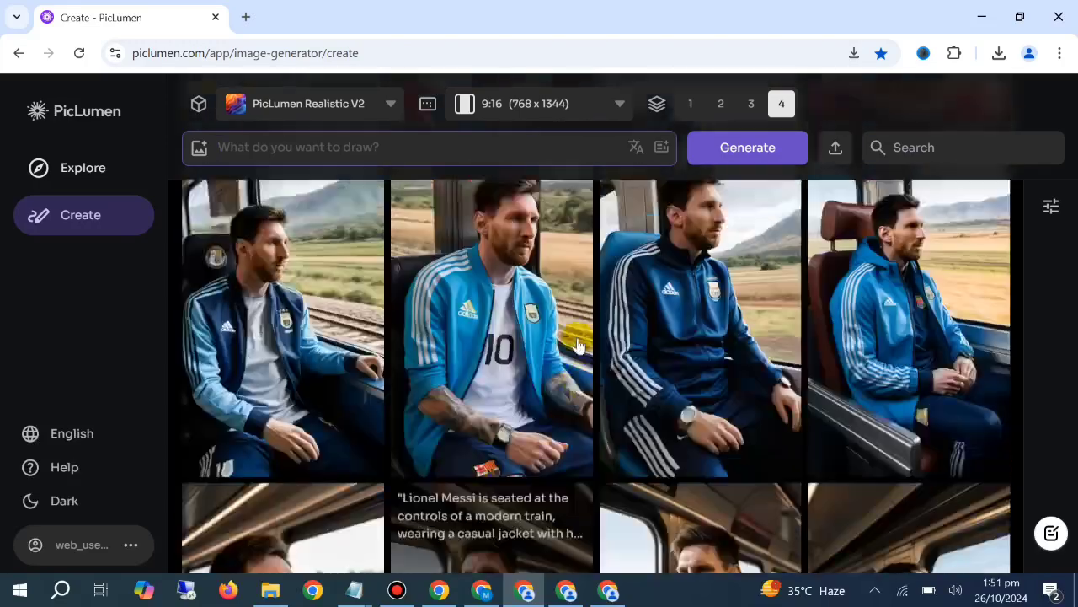
scroll(566, 329, "up", 5)
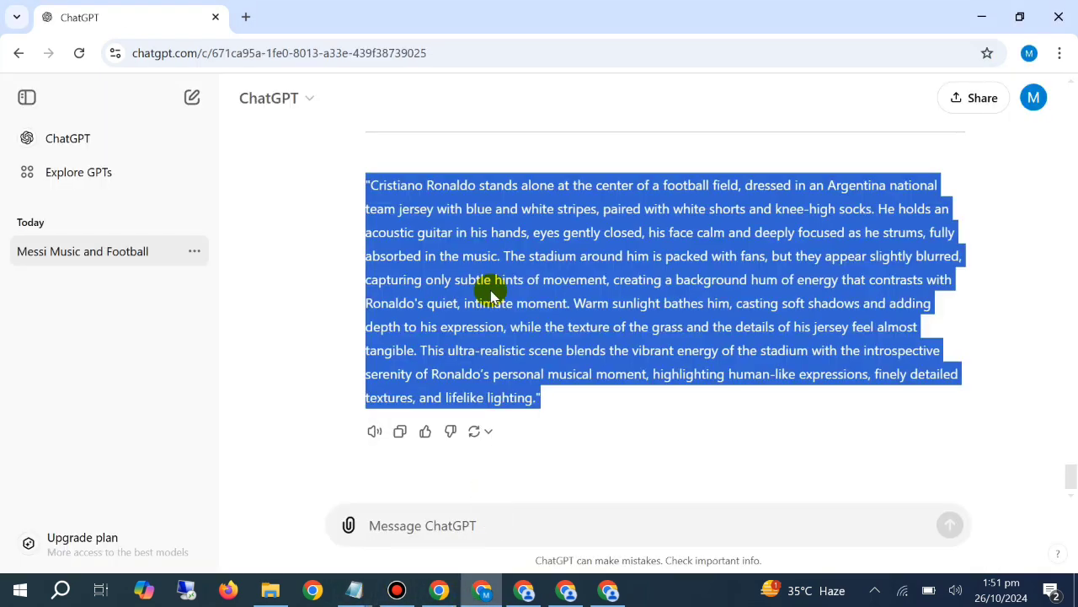
Copy the refined Cristiano Ronaldo prompt from ChatGPT and paste it below the strawberry tram text in the Notepad prompt document
left_click(482, 589)
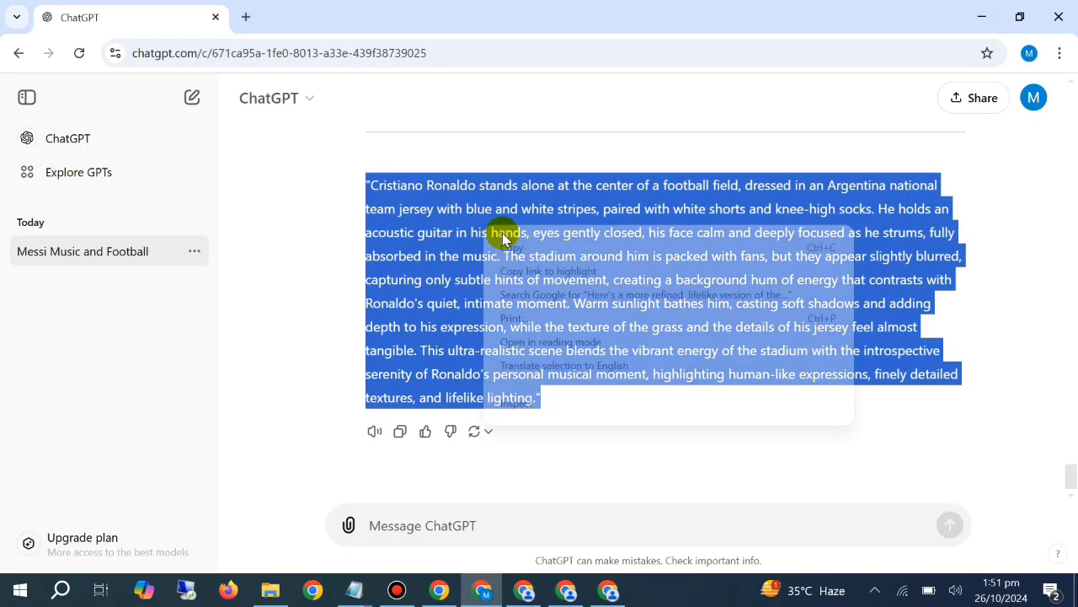
left_click(364, 595)
left_click(501, 532)
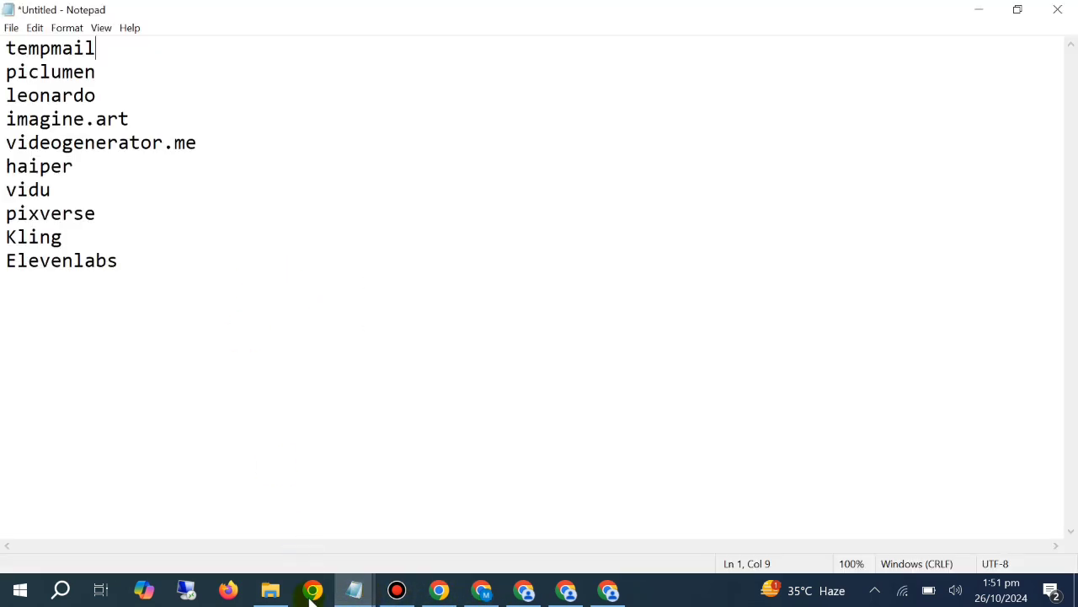
left_click(346, 583)
left_click(328, 515)
left_click(95, 323)
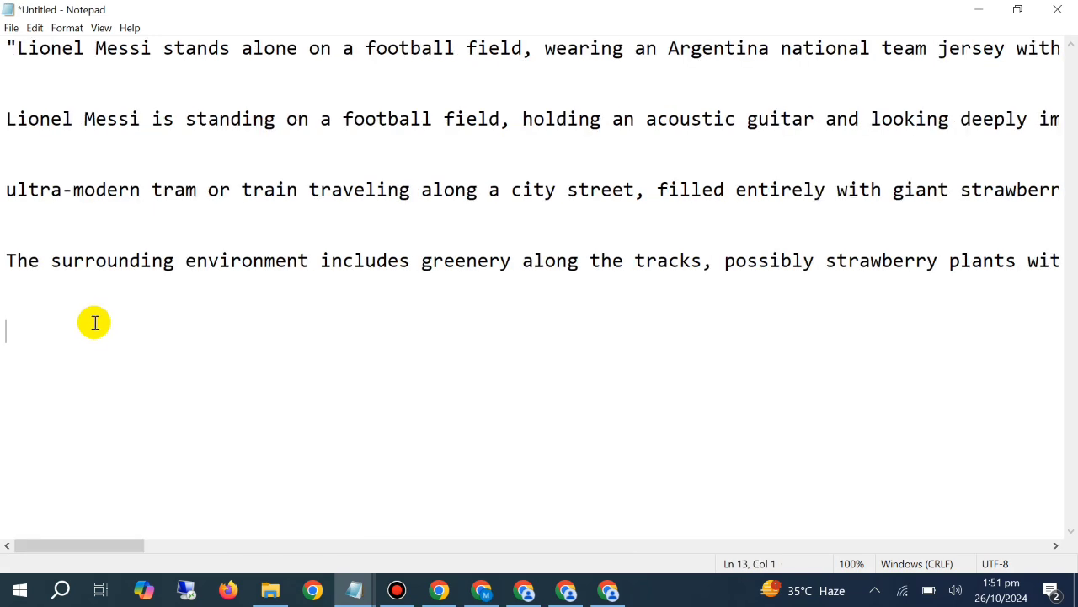
key("ctrl+v")
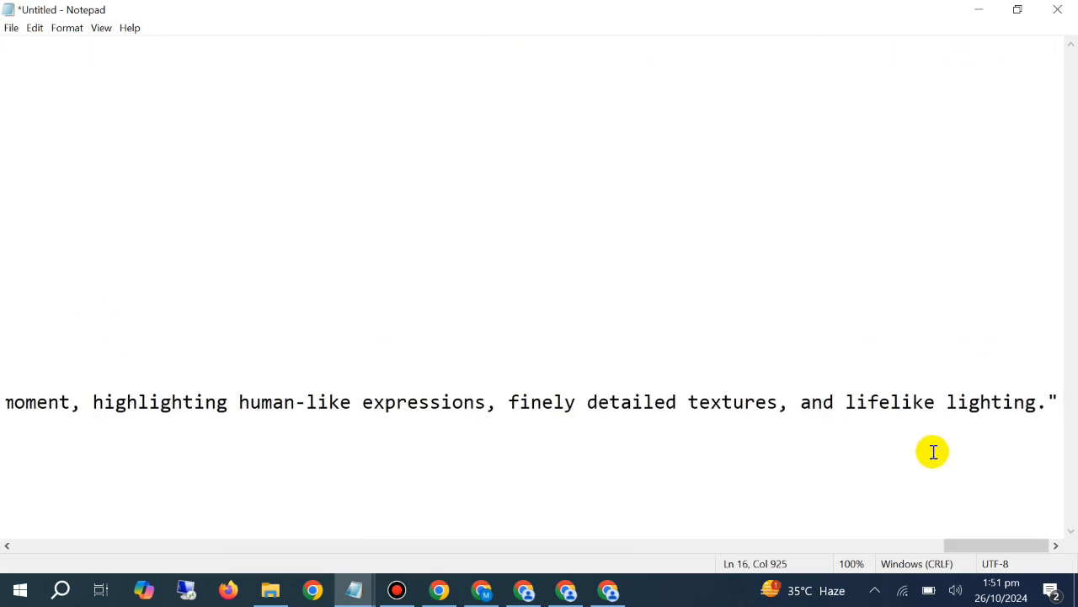
left_click_drag(992, 548, 3, 570)
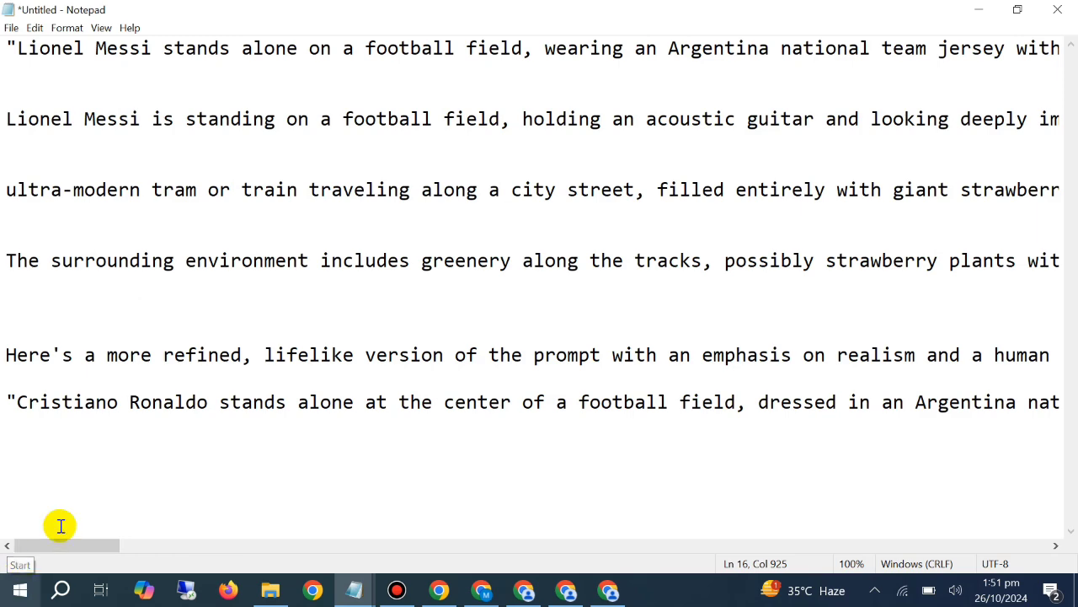
Check the earlier Ronaldo prompt in ChatGPT, then look through the KFC and Messi train images in the PicLumen gallery
left_click(482, 589)
scroll(472, 240, "up", 2)
scroll(473, 239, "up", 4)
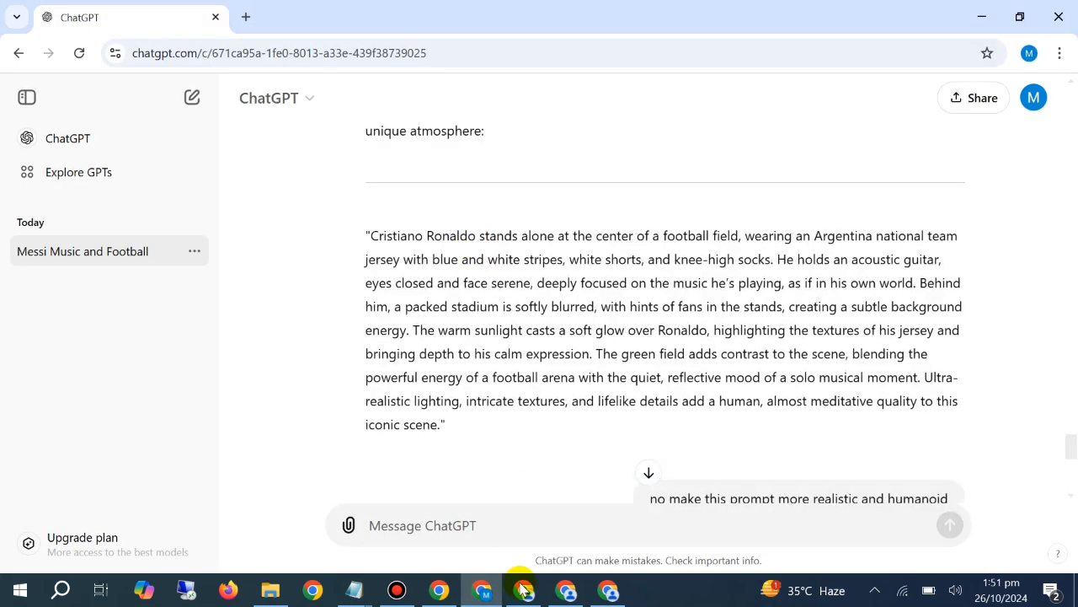
left_click(524, 589)
scroll(506, 358, "down", 2)
scroll(506, 358, "down", 5)
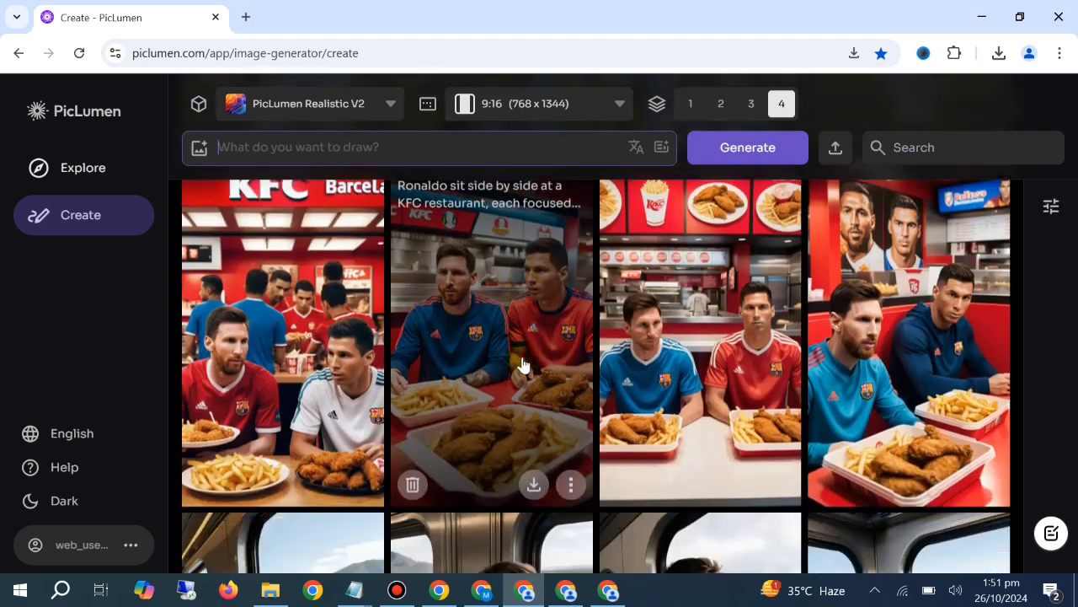
scroll(647, 329, "down", 1)
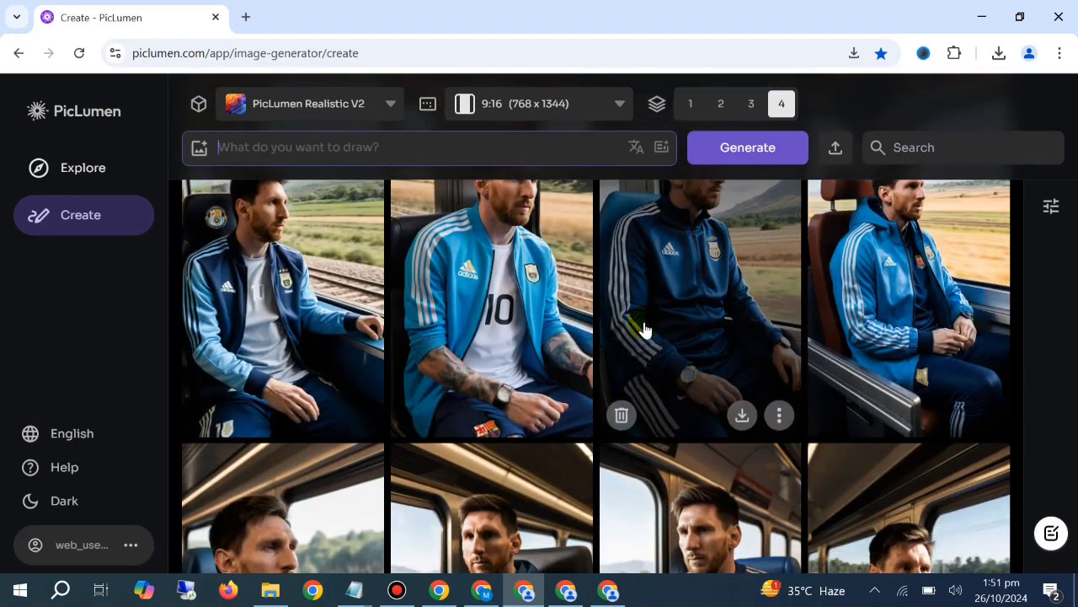
scroll(647, 324, "up", 2)
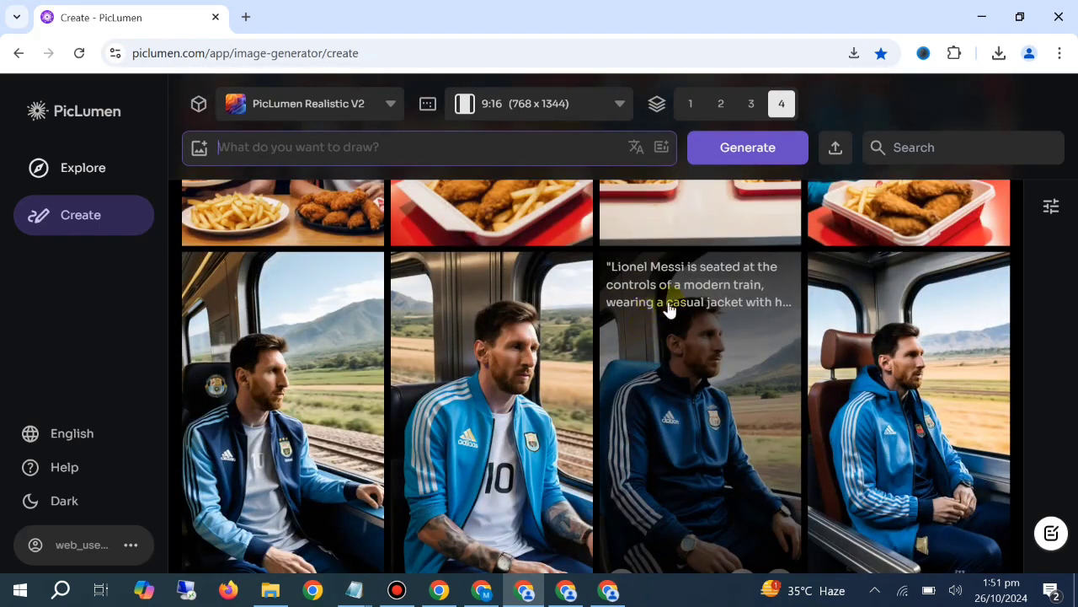
scroll(670, 309, "down", 4)
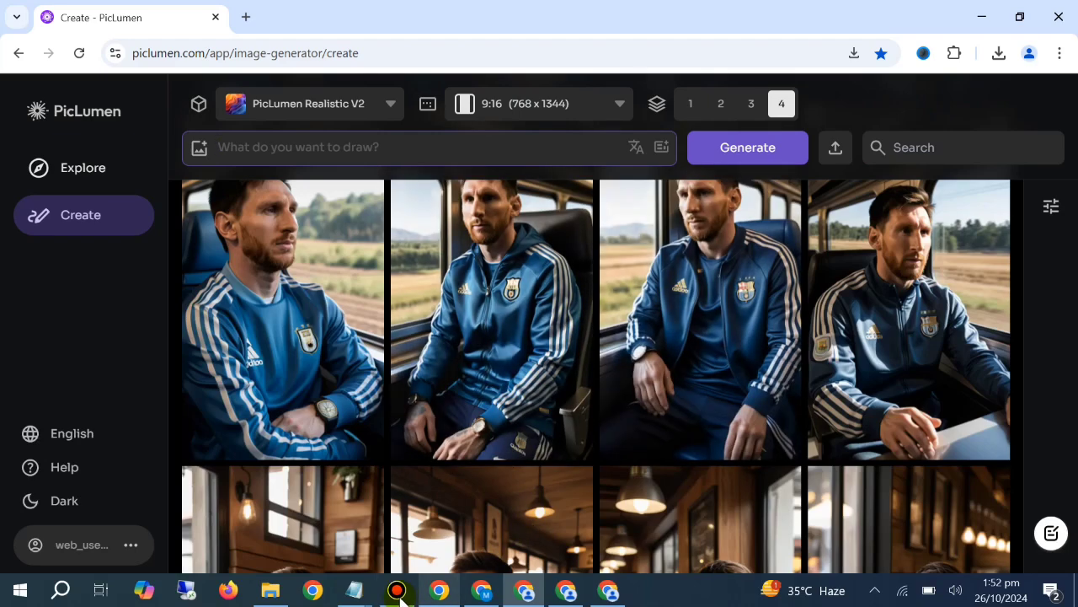
Switch to ChatGPT and review the original Ronaldo prompt, its refined versions and the earlier Messi train prompt
left_click(360, 593)
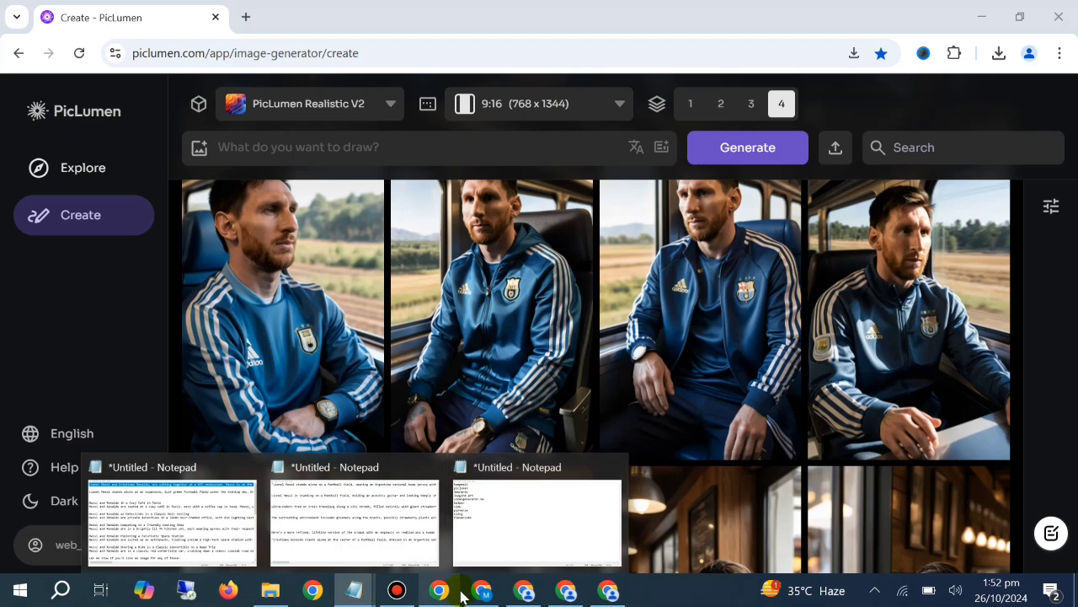
left_click(476, 592)
scroll(542, 401, "up", 3)
scroll(631, 357, "down", 10)
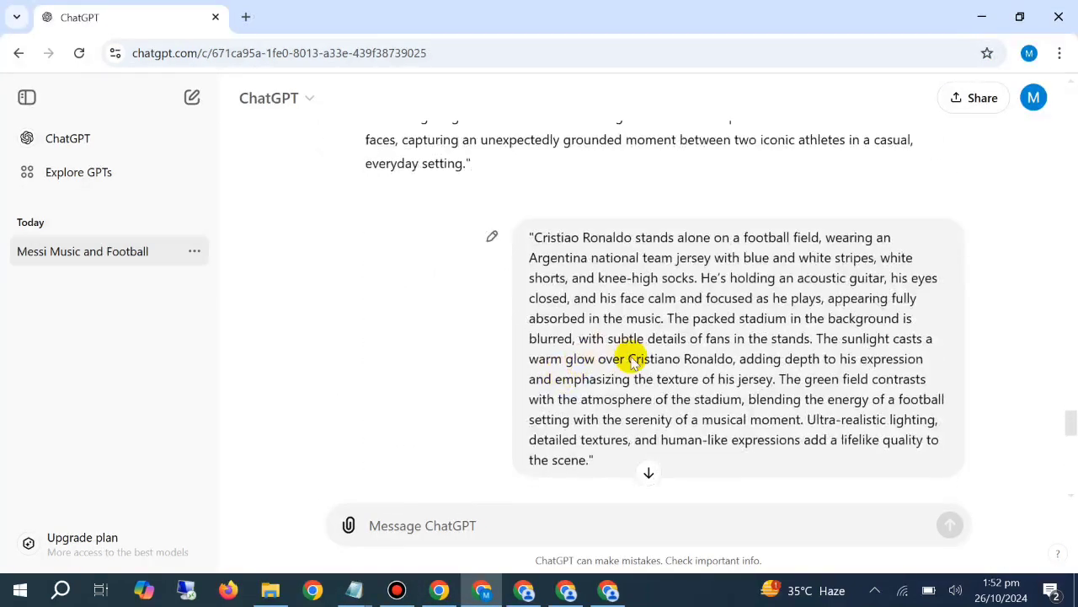
scroll(645, 340, "up", 5)
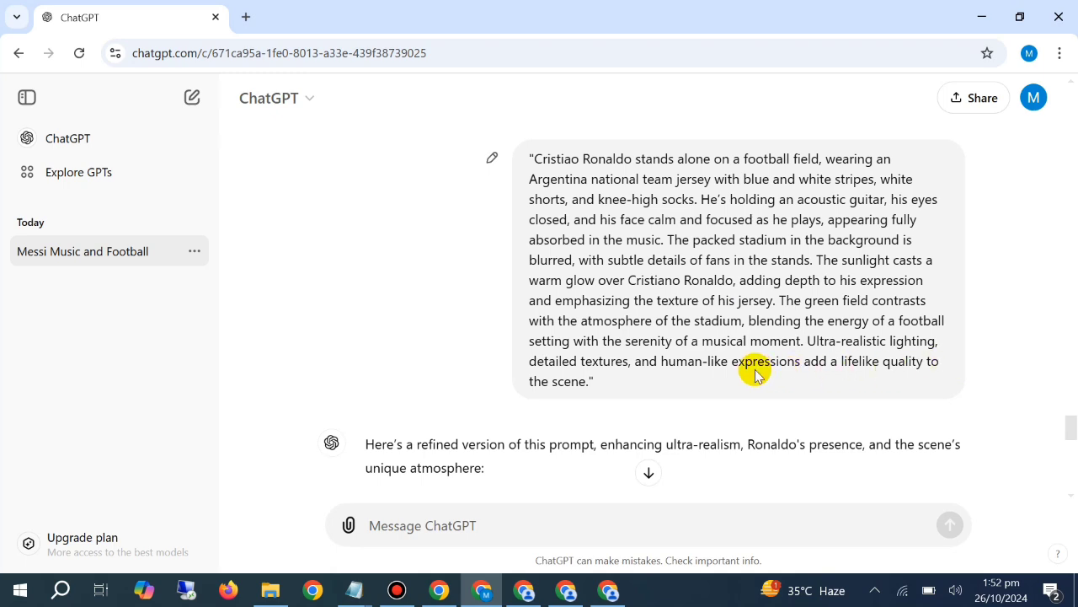
scroll(640, 335, "down", 4)
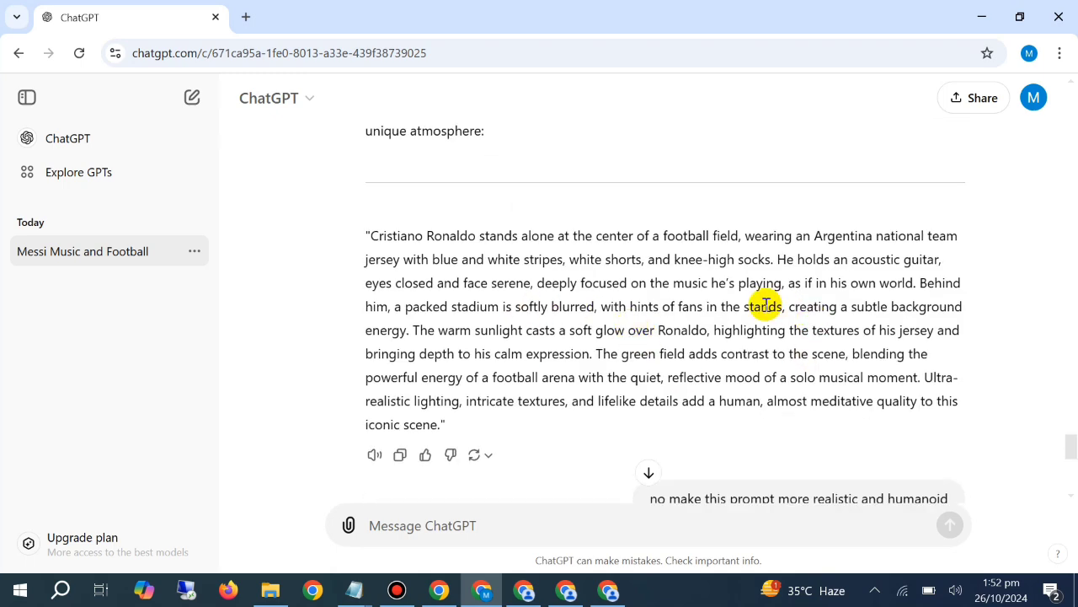
scroll(728, 327, "down", 6)
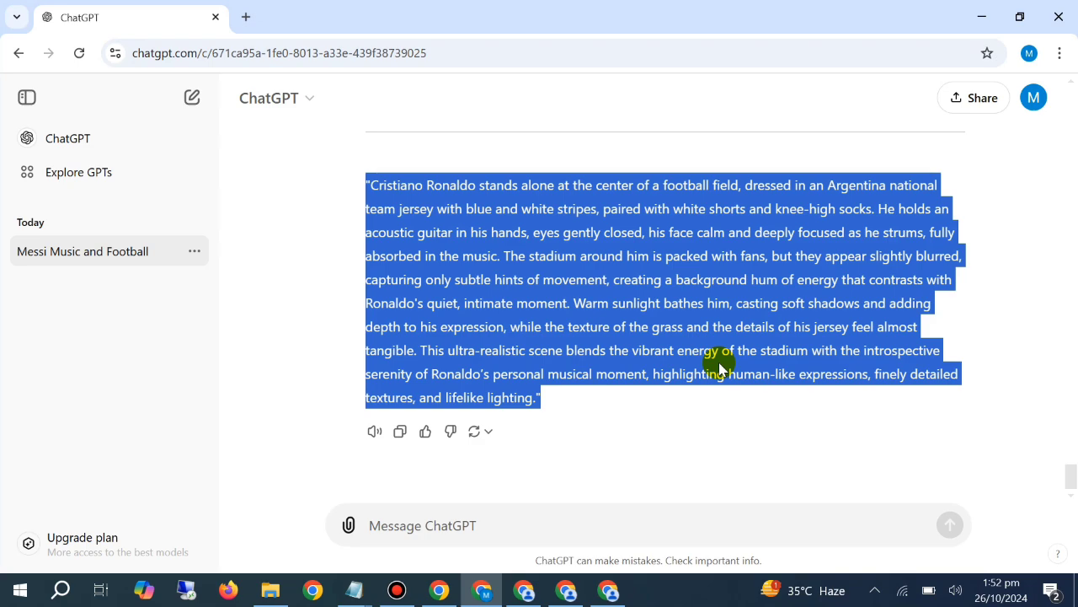
left_click(677, 344)
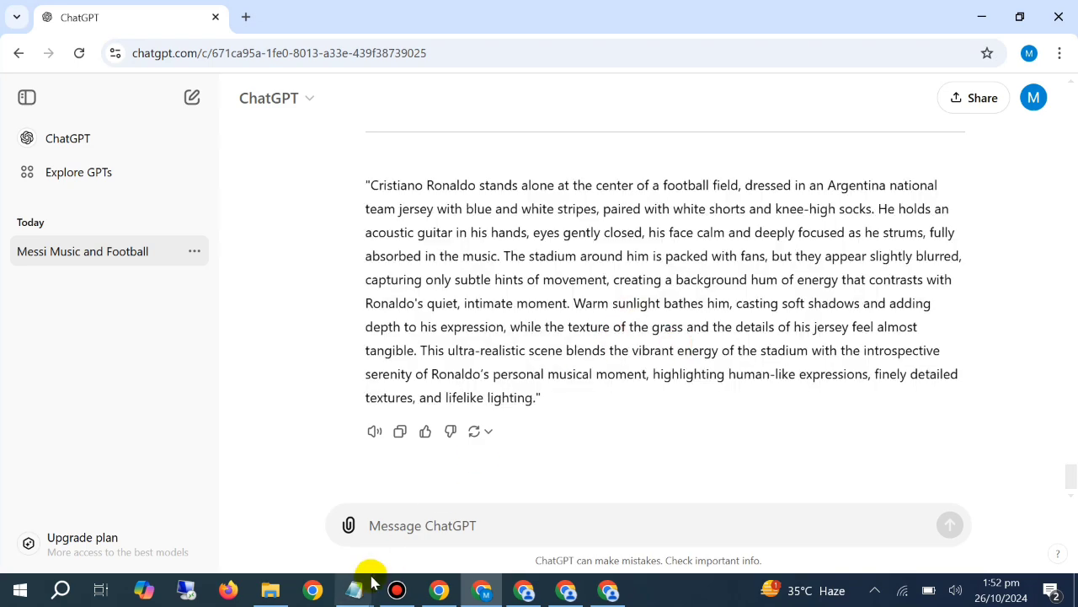
scroll(556, 278, "up", 5)
scroll(556, 283, "down", 10)
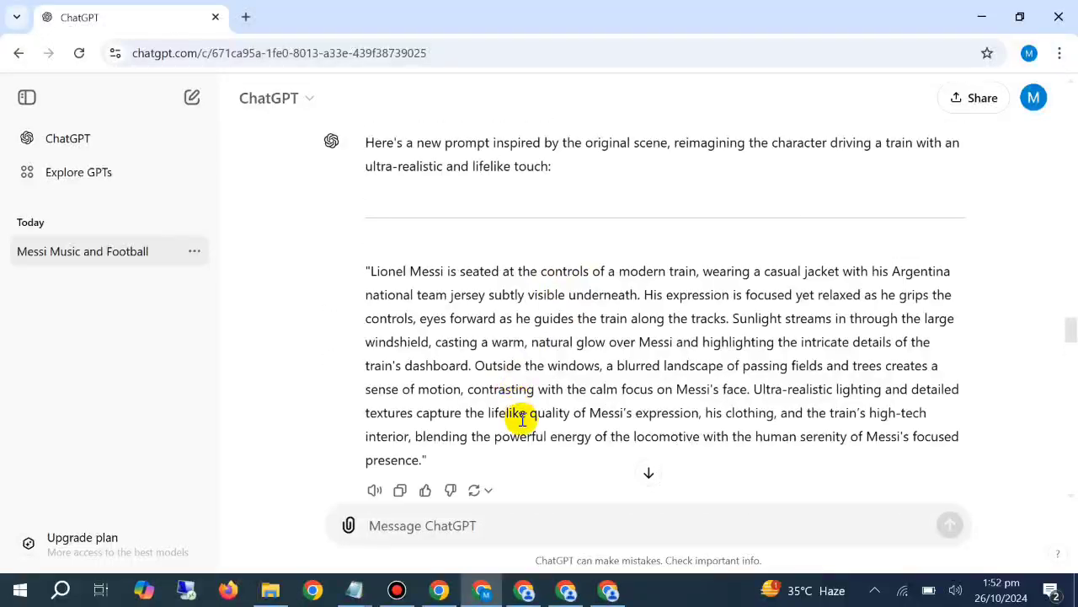
Copy the ultra-modern strawberry tram prompt line from the Notepad prompt document, then switch to ChatGPT and start a new chat
left_click(437, 590)
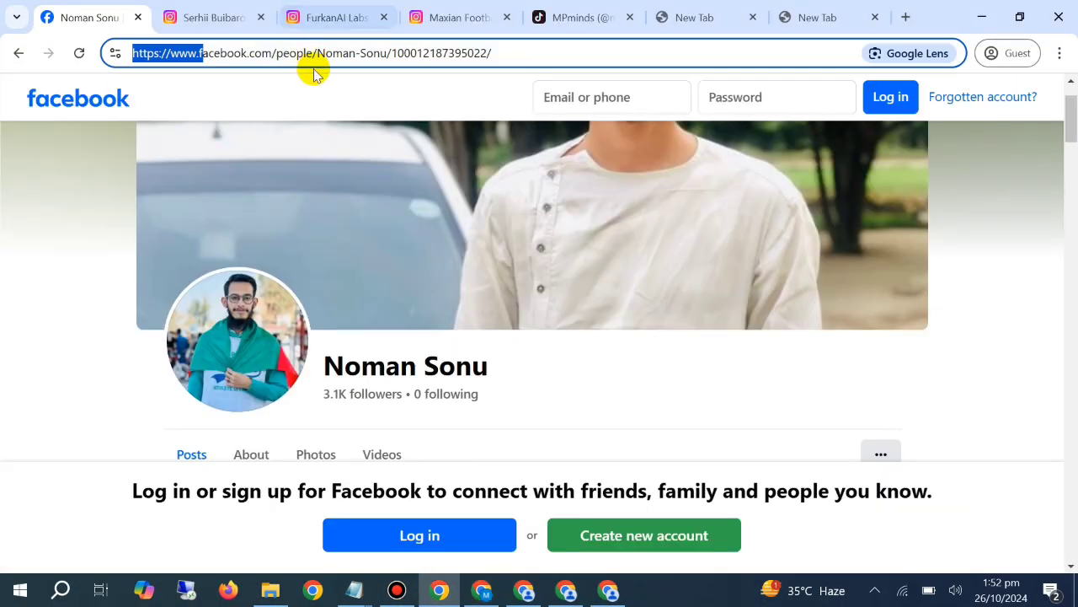
mouse_move(354, 589)
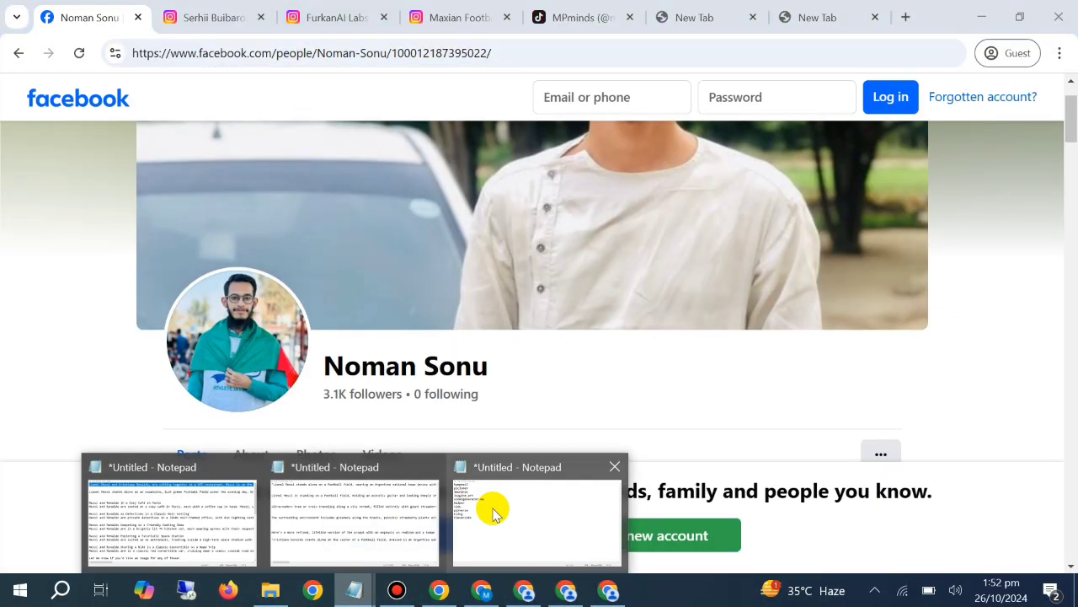
left_click(381, 504)
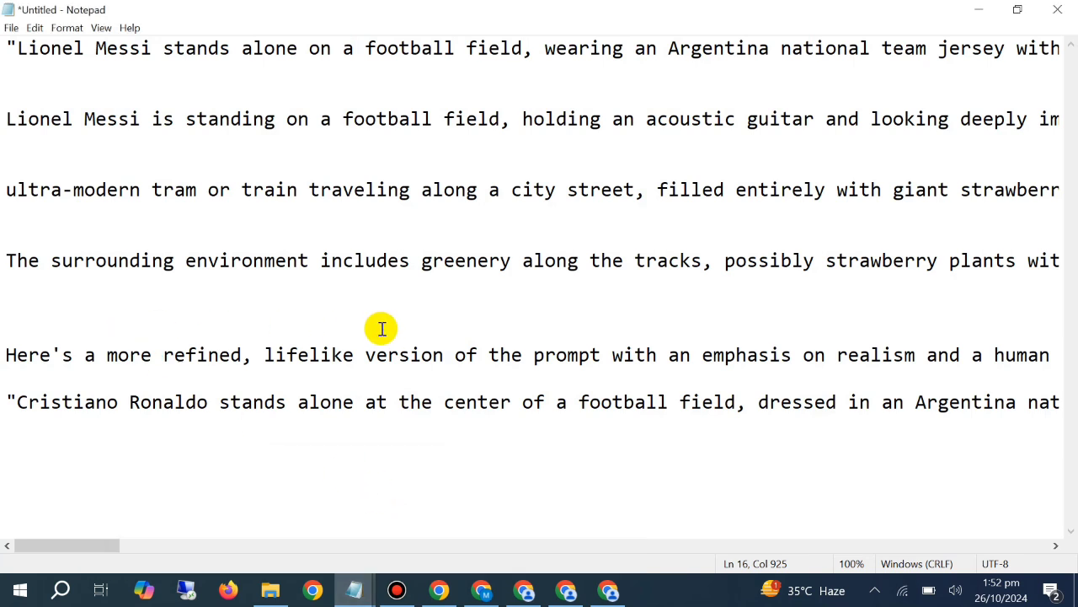
triple_click(3, 185)
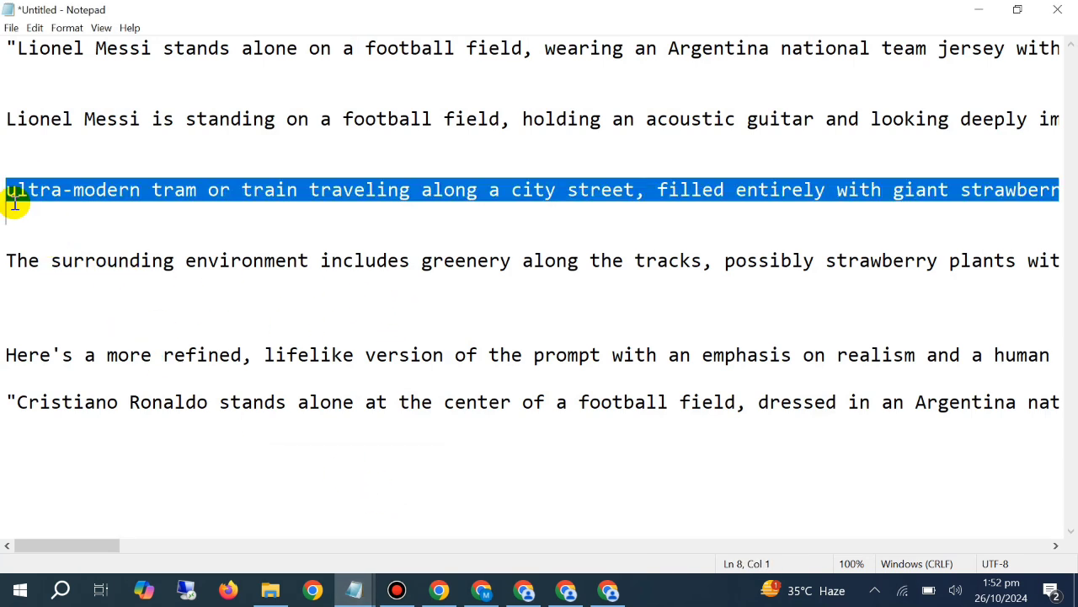
right_click(9, 199)
left_click(83, 242)
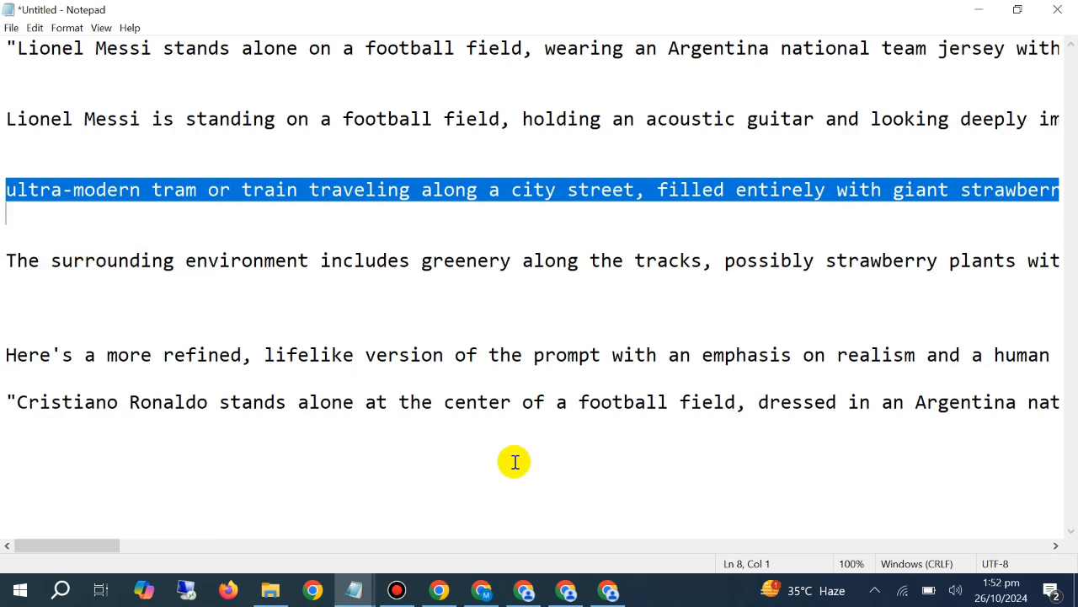
left_click(482, 590)
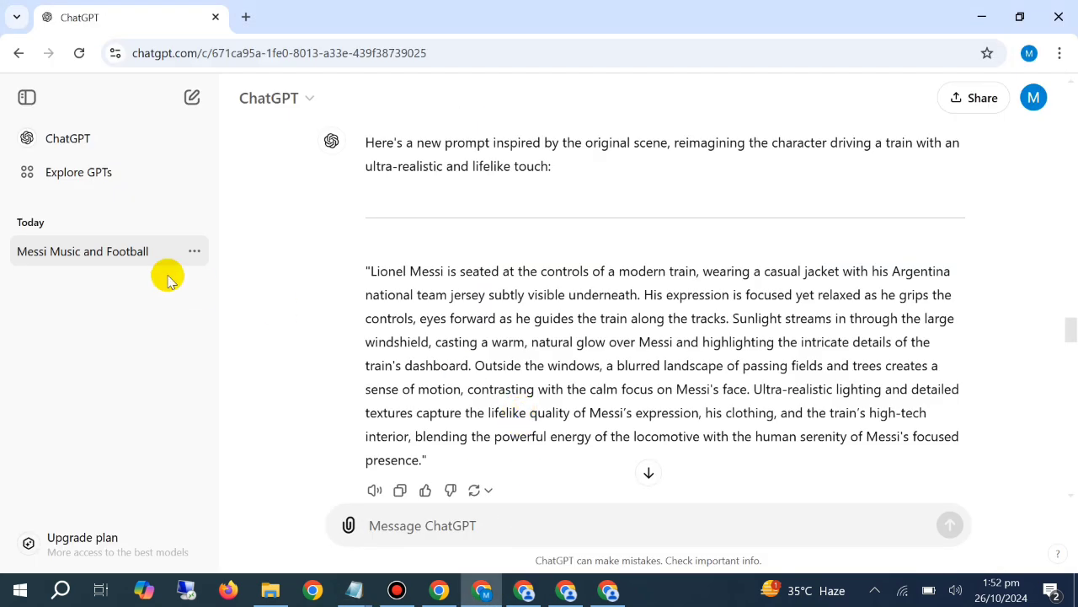
left_click(192, 97)
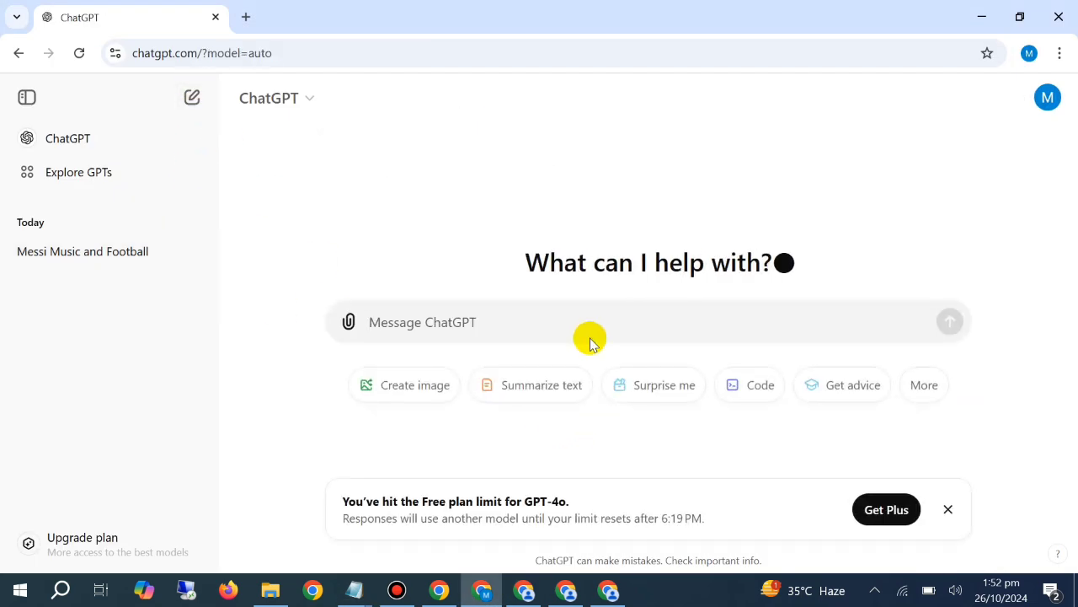
Dismiss the Free plan limit notice and send "hello" as the first message of the new chat
left_click(948, 511)
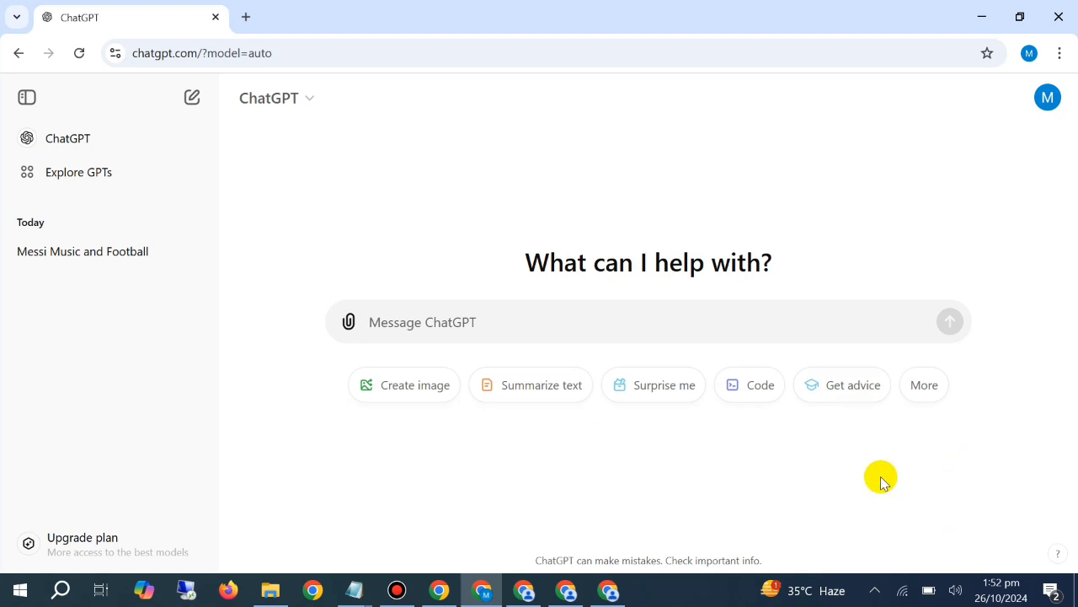
left_click(428, 330)
type("hello")
key("Return")
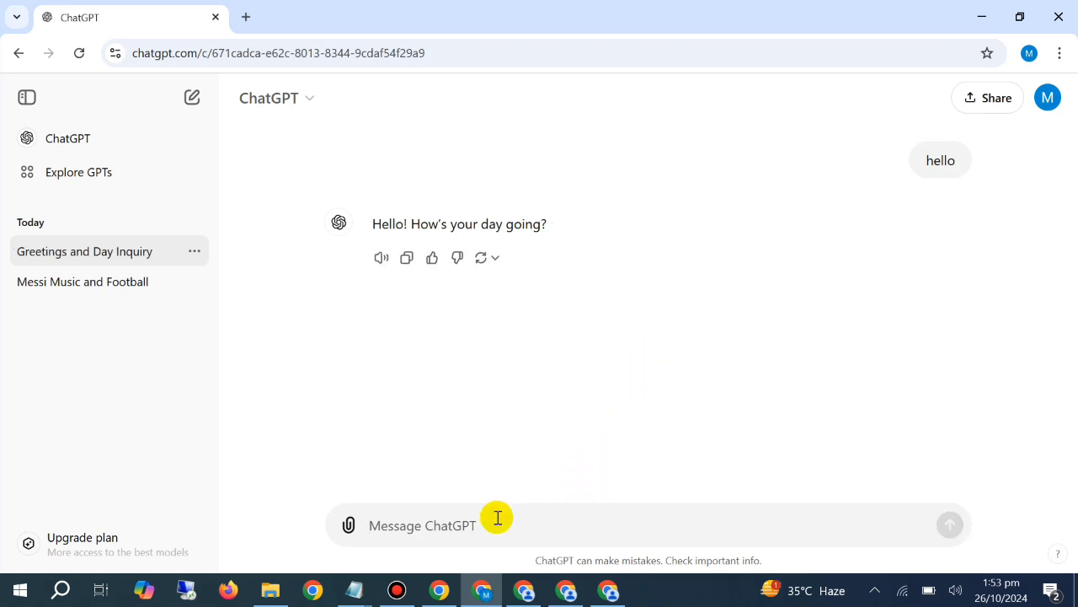
Paste the ultra-modern strawberry tram prompt into the message draft and begin the instruction "Analyze this prompt" below it
key("ctrl+v")
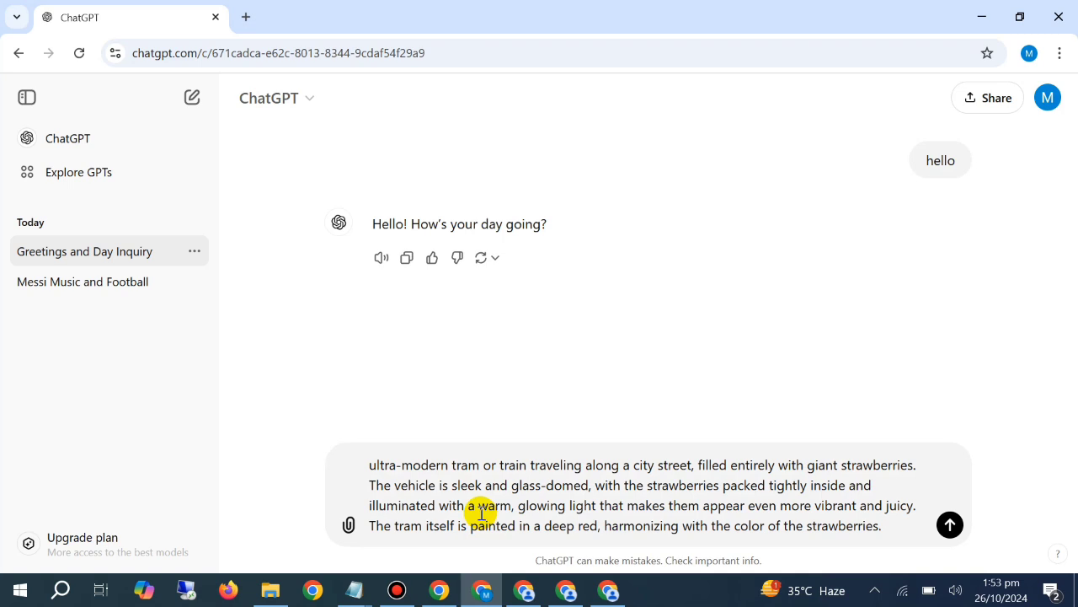
key("shift+Return")
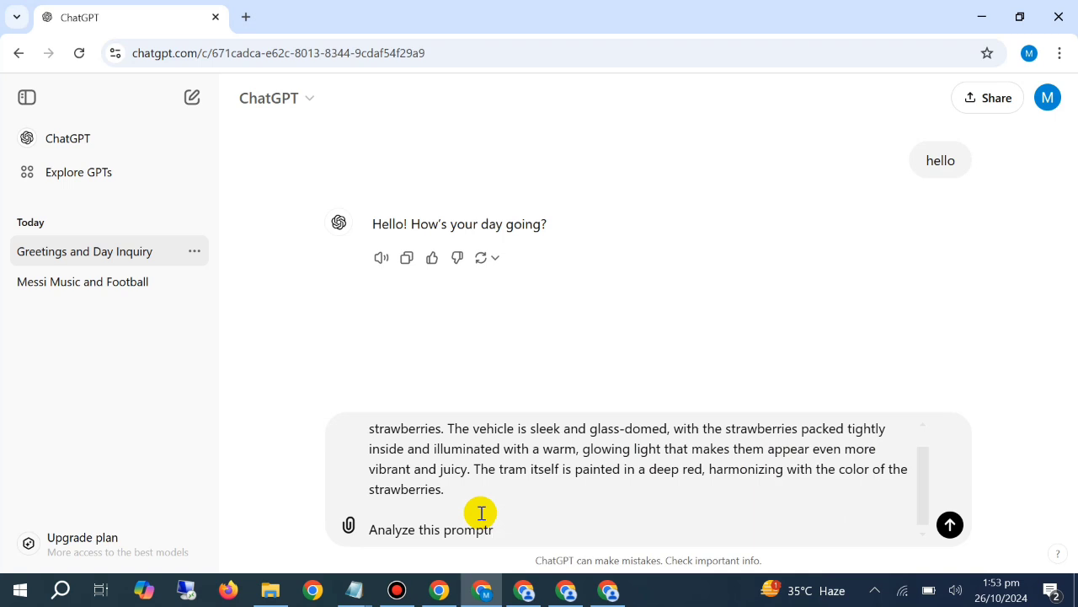
Switch to the Instagram reels page and look through the themed tram and train reels for ideas
left_click(439, 590)
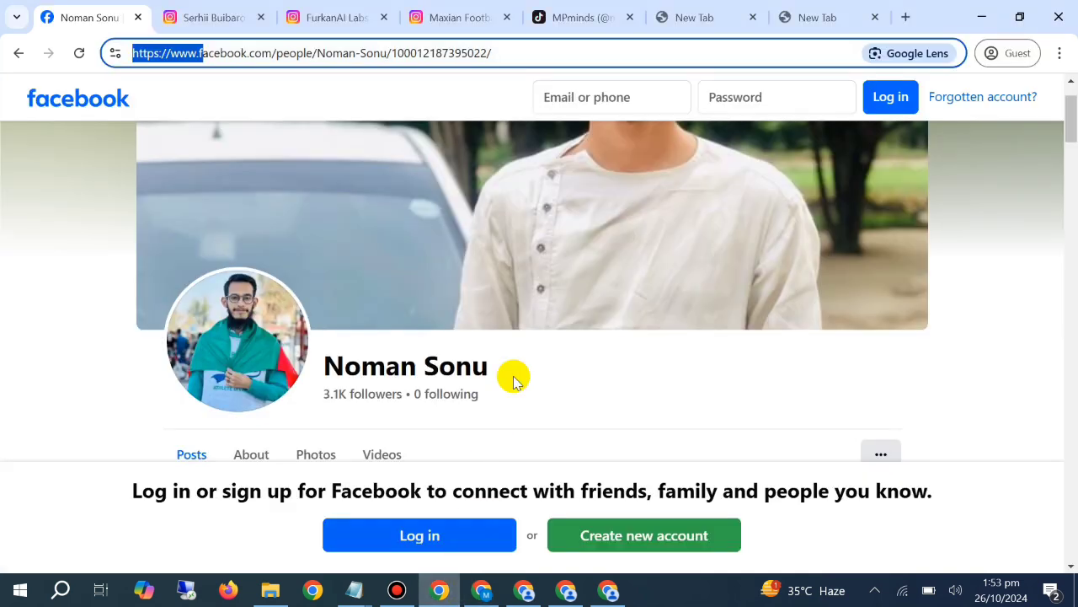
left_click(236, 7)
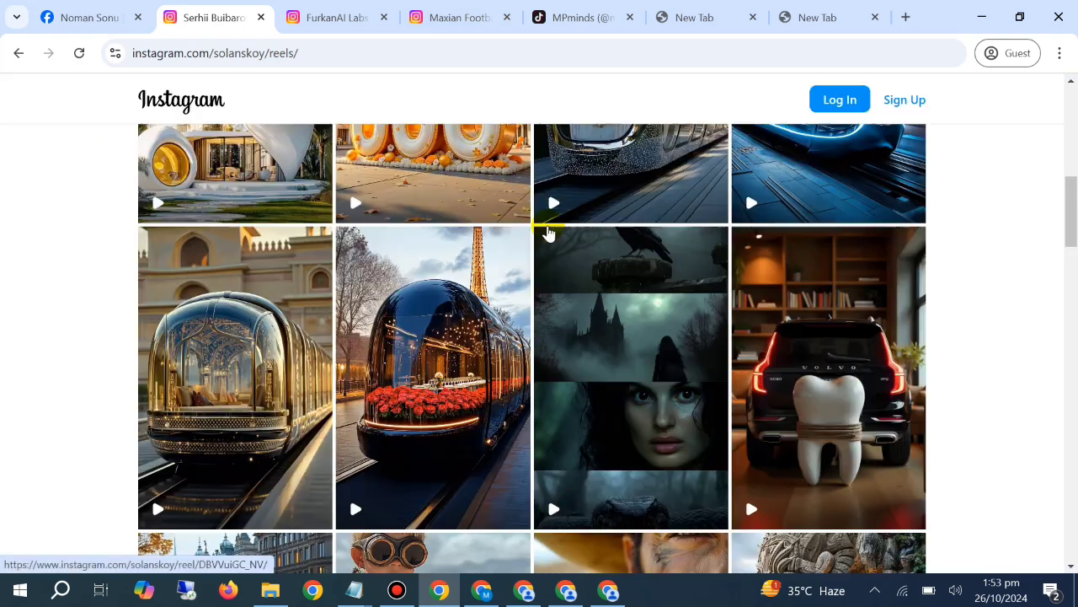
scroll(549, 247, "down", 1)
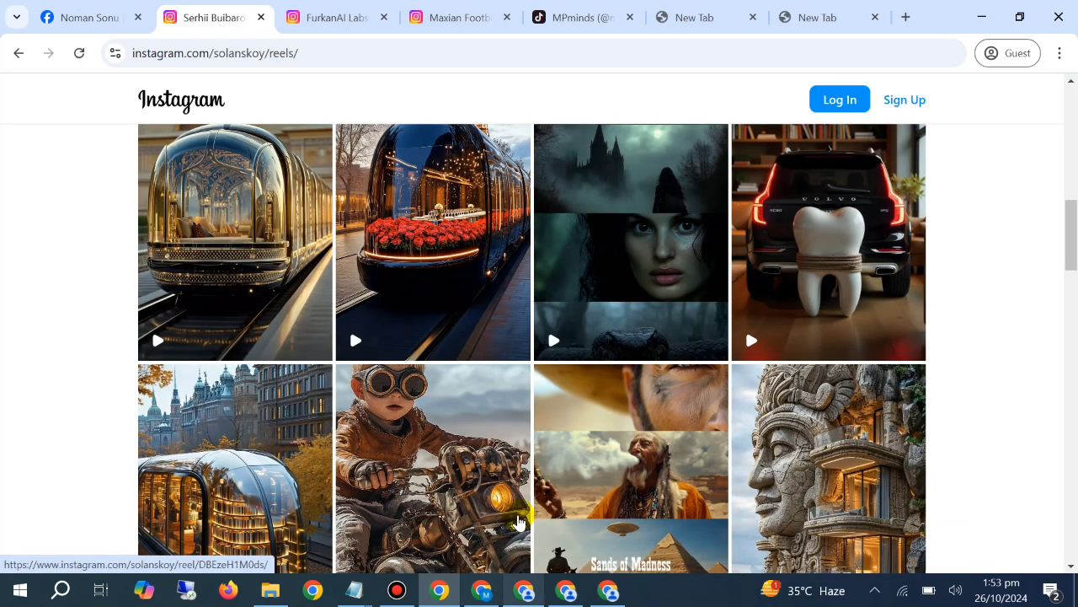
scroll(645, 311, "up", 5)
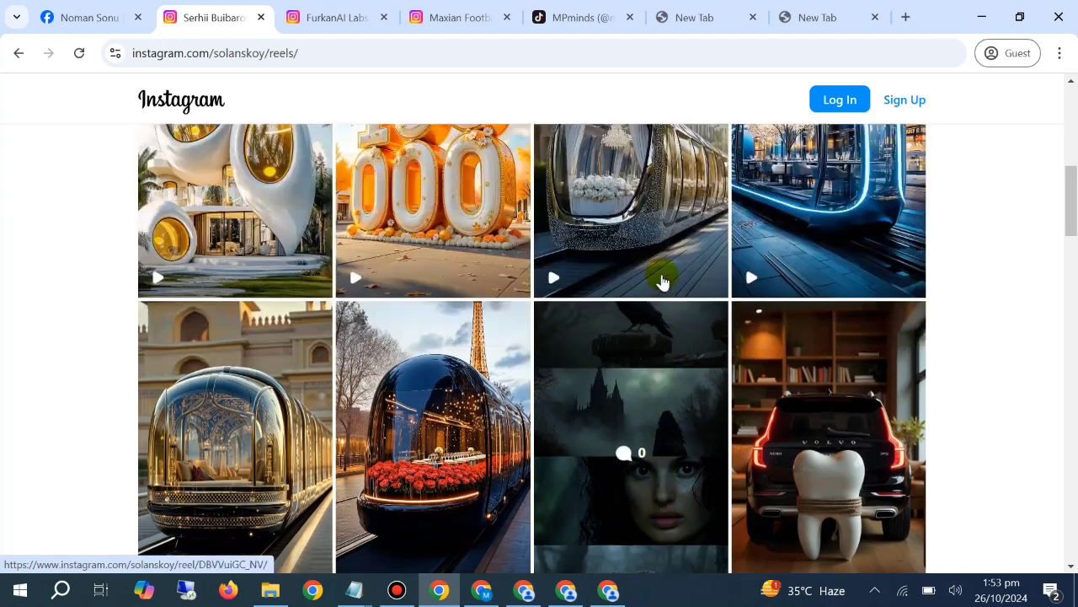
scroll(663, 313, "down", 12)
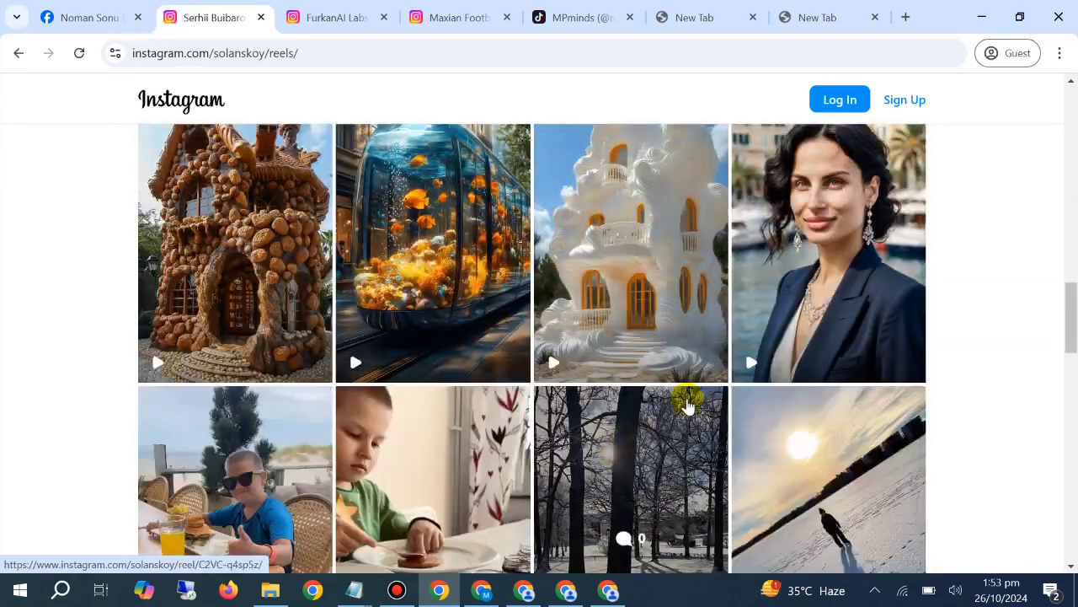
Return to ChatGPT, finish the message by asking for 5 more prompts with new best ideas and different fruit themes, and send it
left_click(482, 589)
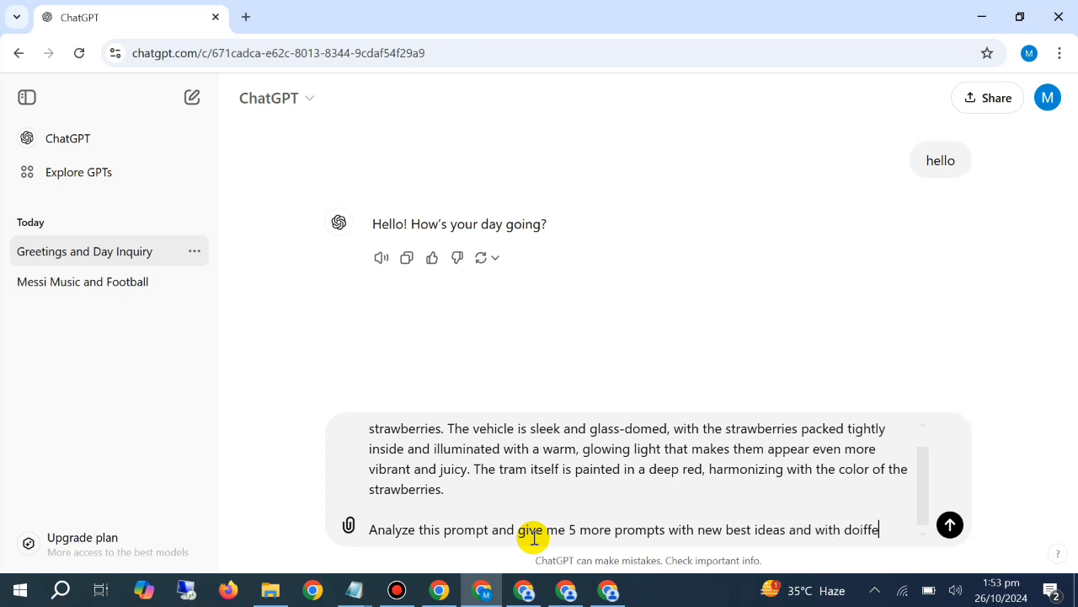
type("ui")
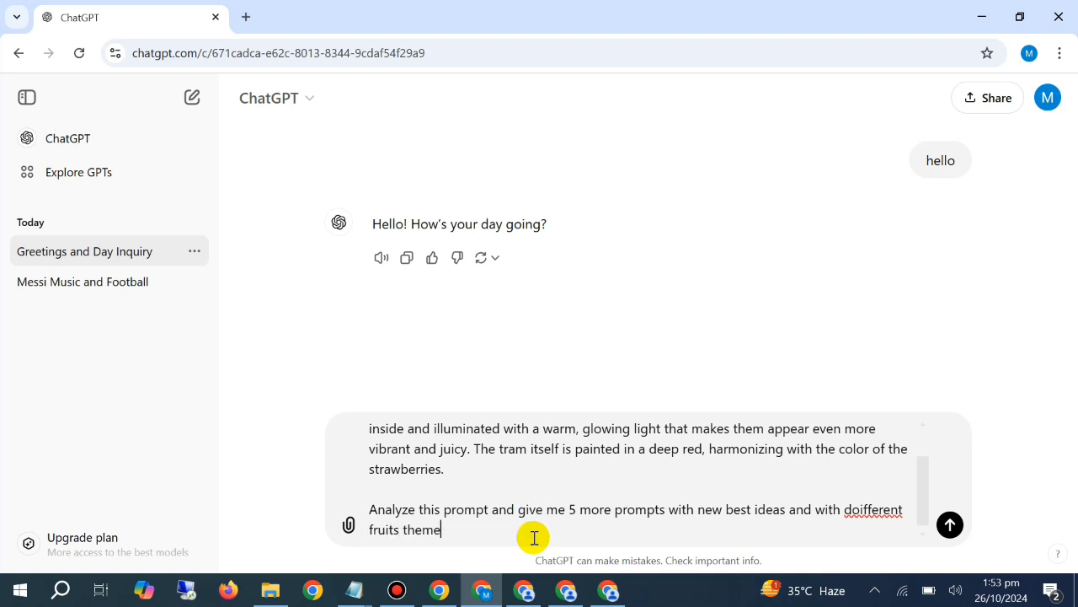
type("ts theme")
key("Return")
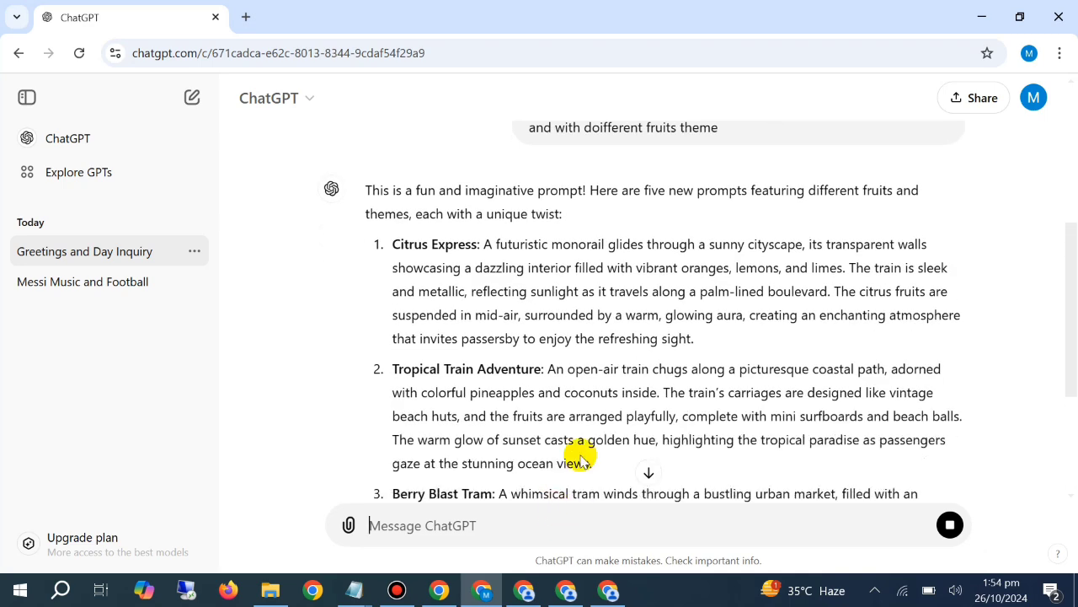
Copy the Citrus Express prompt text about the futuristic monorail from the ChatGPT reply
scroll(552, 324, "down", 1)
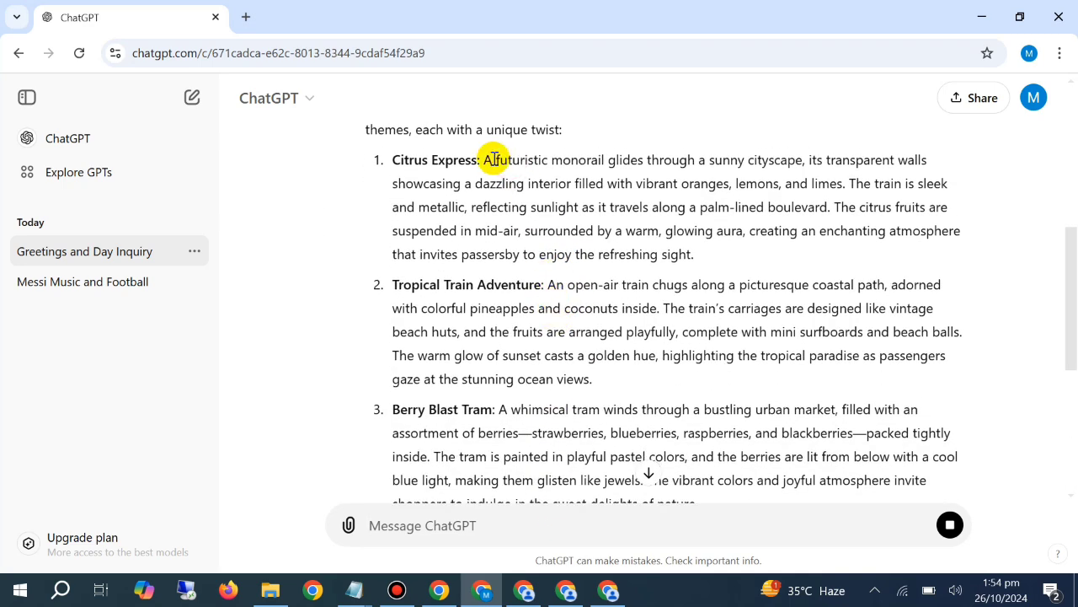
left_click_drag(485, 160, 712, 253)
right_click(700, 221)
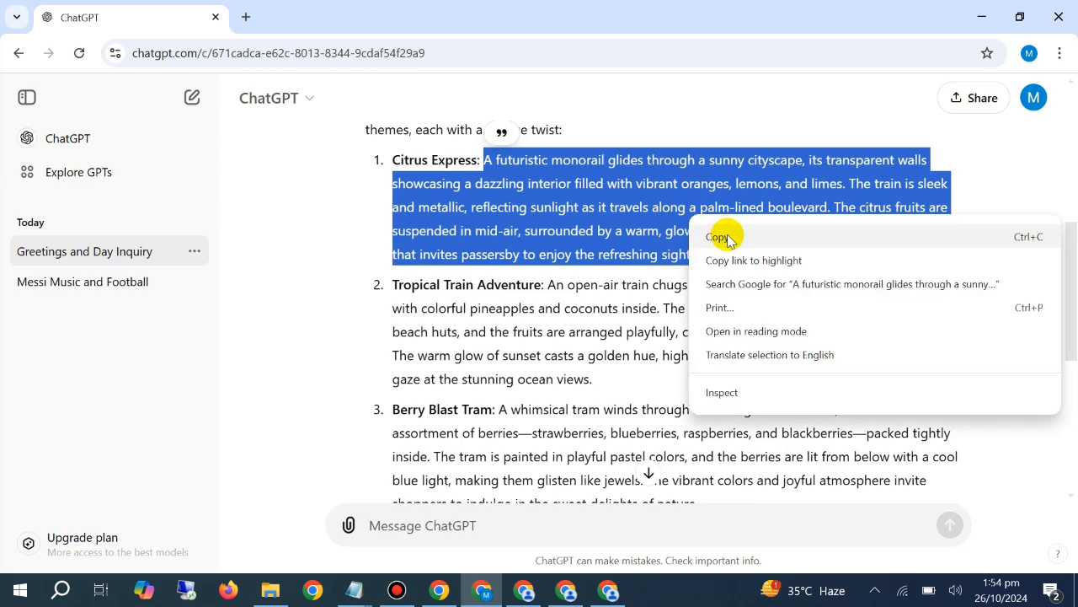
left_click(716, 235)
Switch to the PicLumen window with the Messi and Ronaldo cooking images and generate images from the Citrus Express prompt using the FLUX.1-schnell model
left_click(524, 590)
scroll(378, 323, "down", 5)
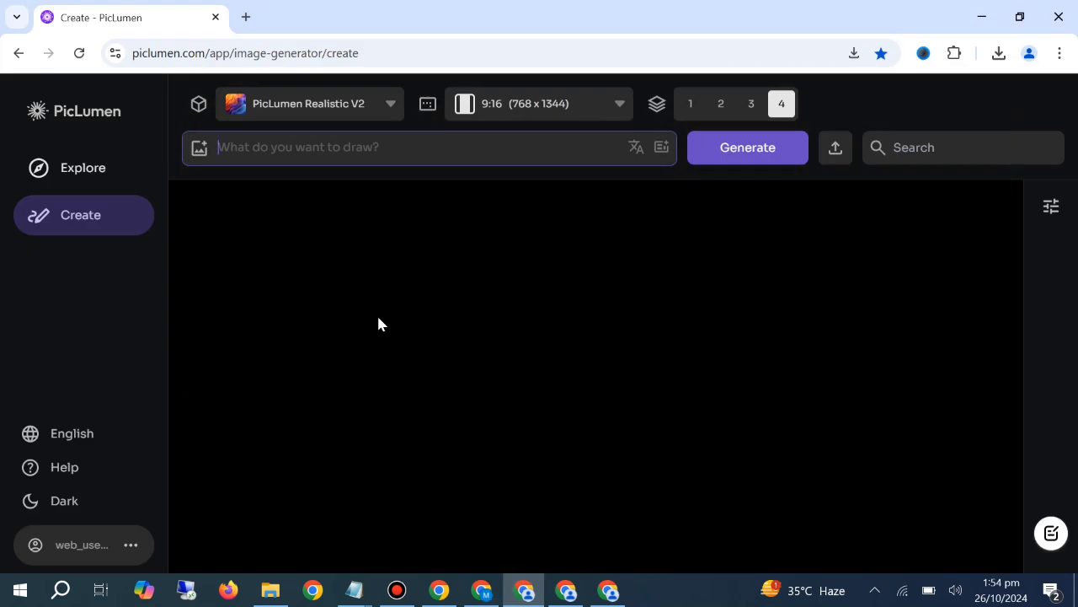
scroll(457, 328, "down", 10)
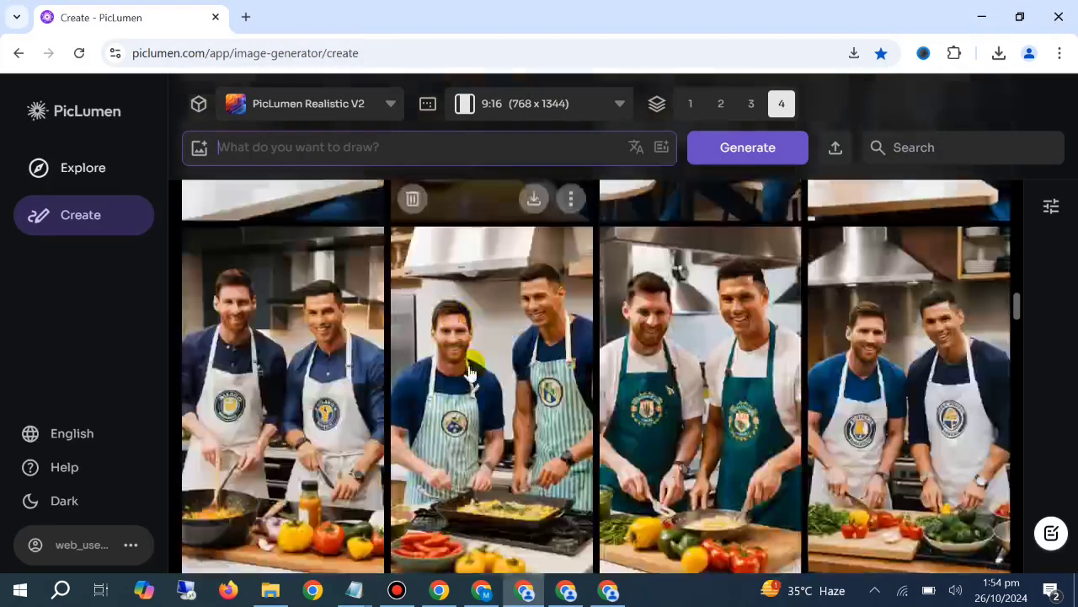
scroll(505, 396, "up", 10)
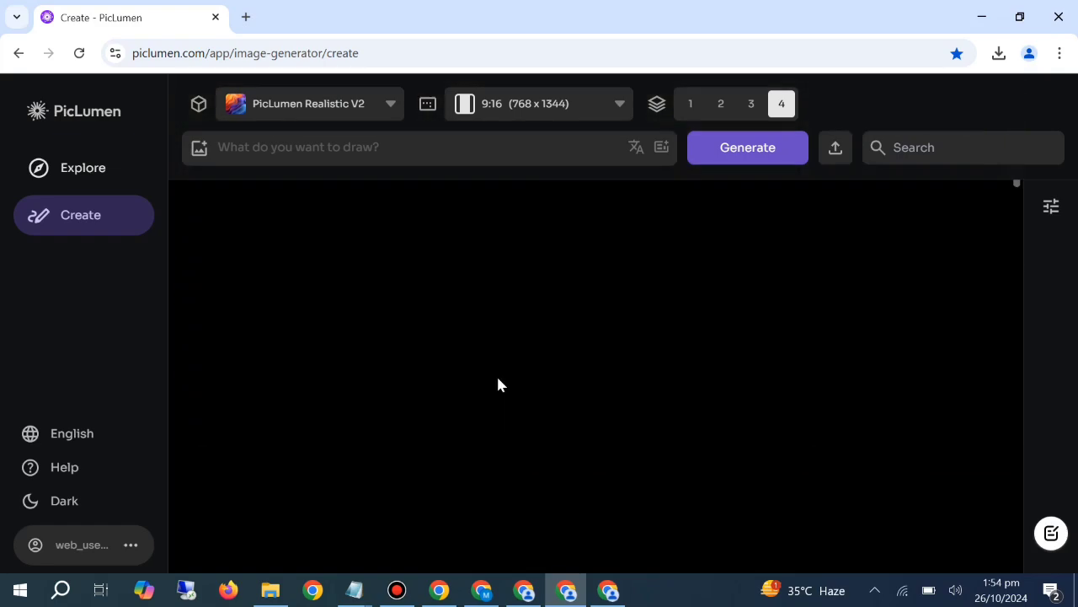
scroll(629, 407, "down", 3)
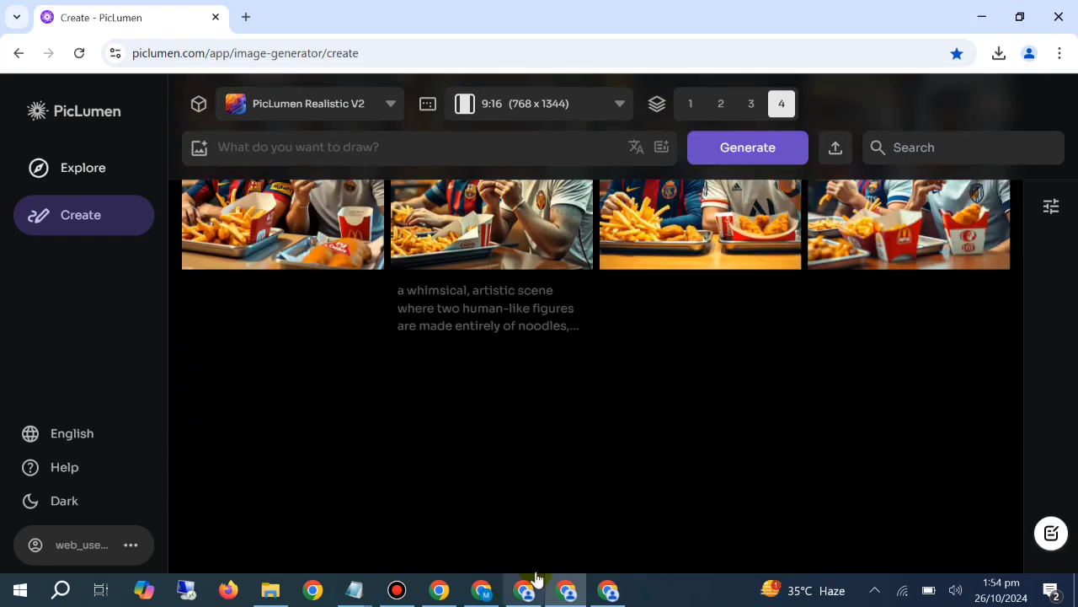
scroll(476, 411, "up", 10)
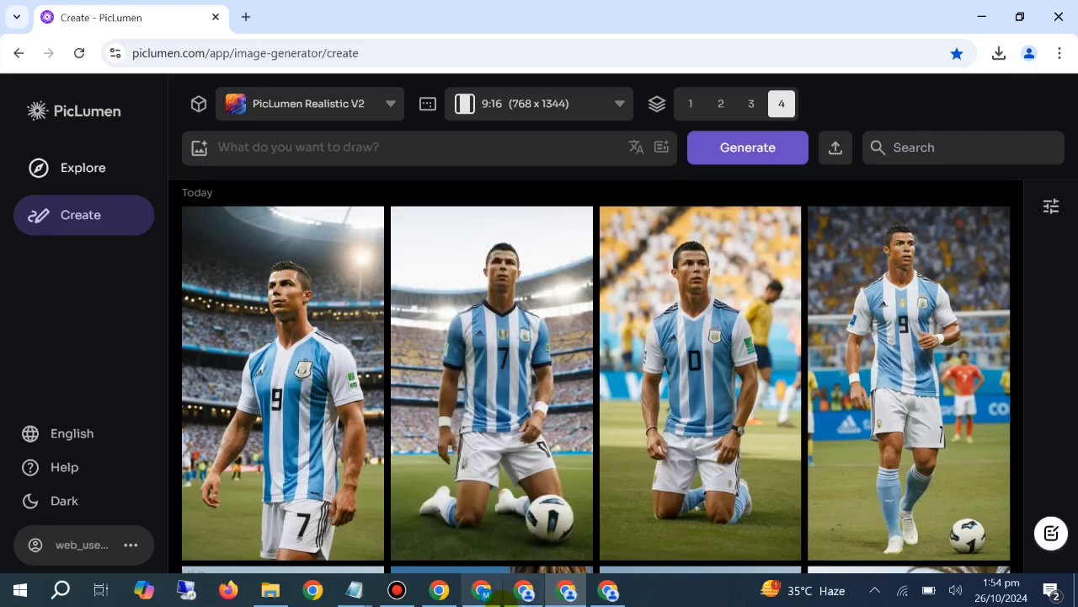
left_click(523, 589)
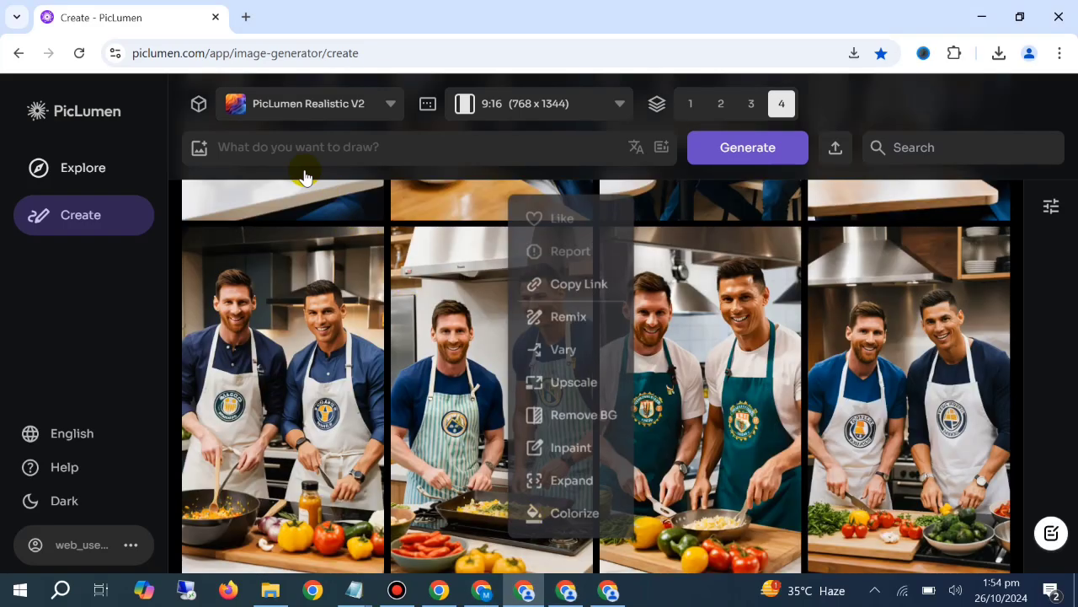
right_click(253, 144)
left_click(329, 398)
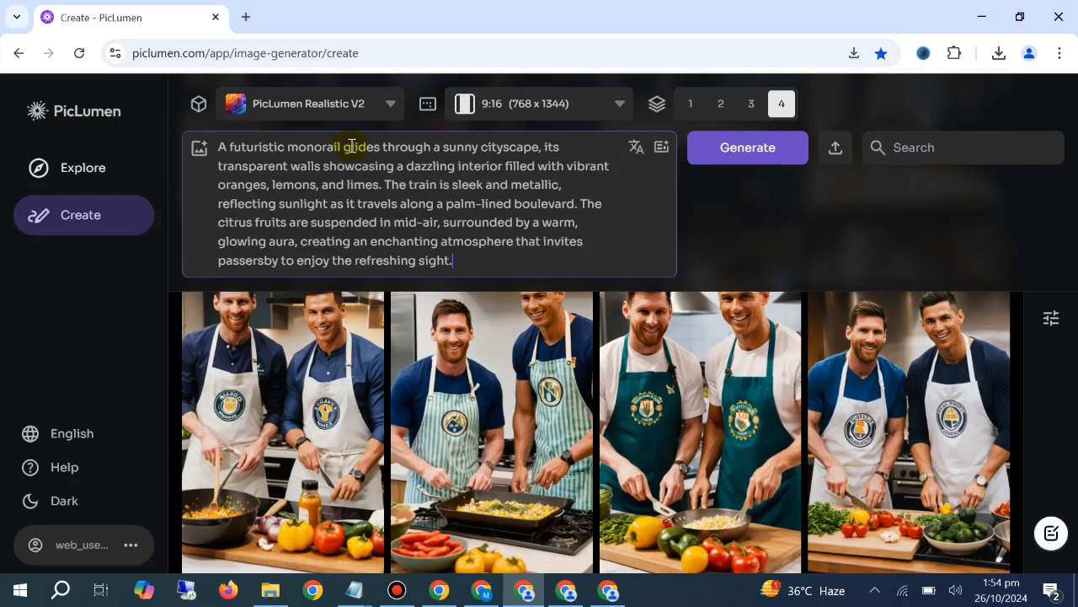
left_click(331, 108)
left_click(322, 243)
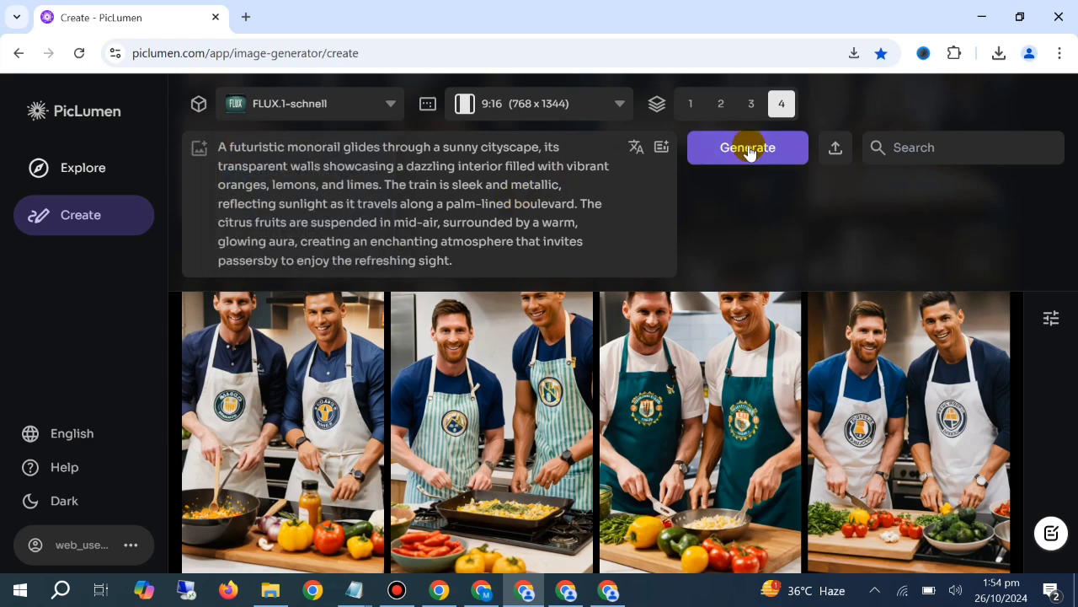
left_click(748, 149)
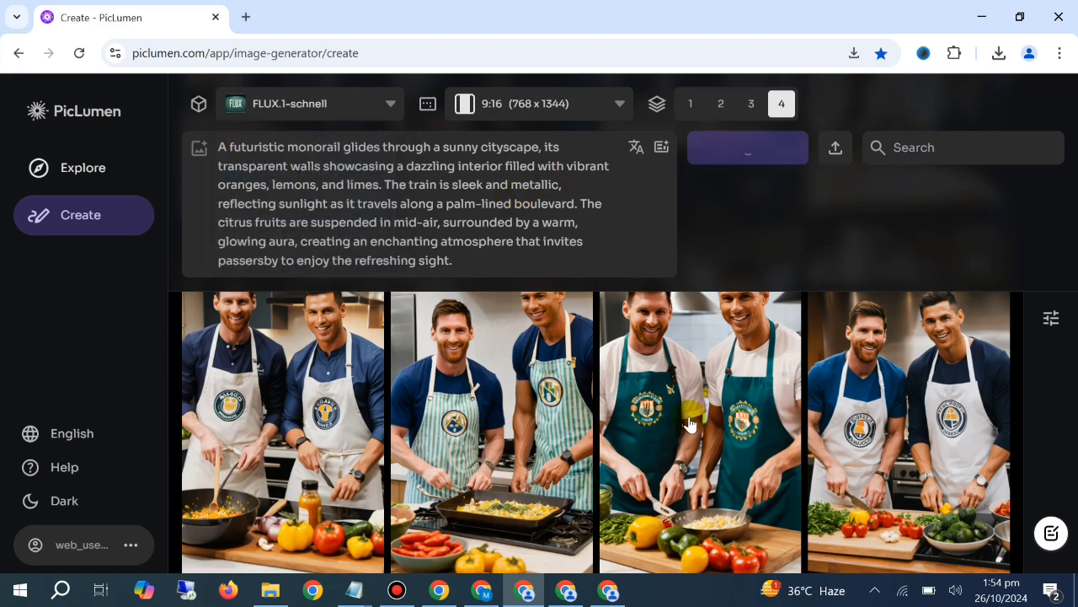
Switch back to ChatGPT and copy the Tropical Train Adventure prompt text about the open-air coastal train
left_click(477, 592)
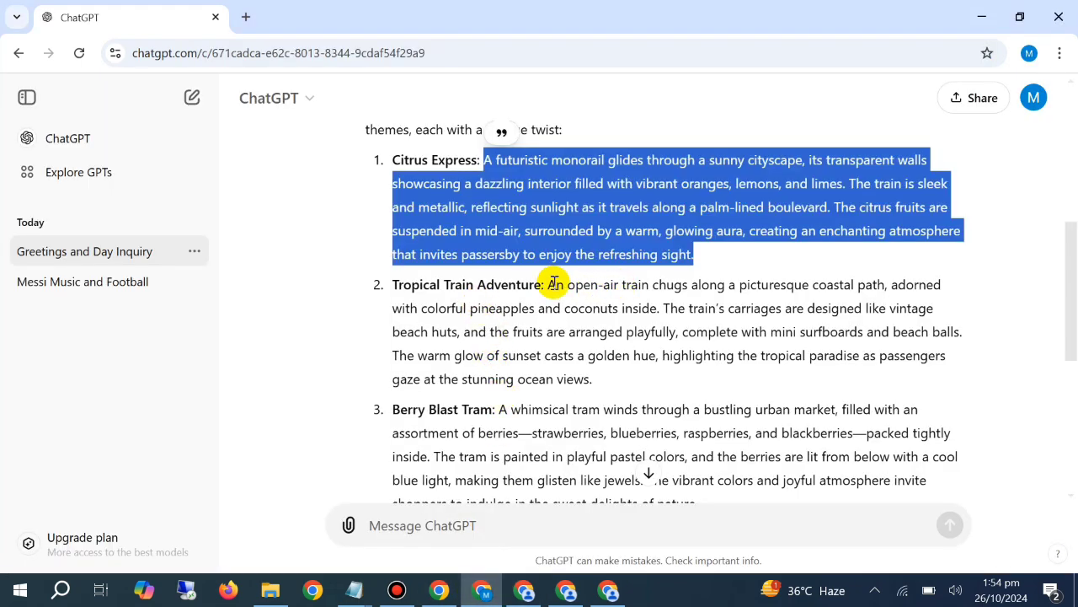
left_click_drag(548, 284, 645, 373)
key("ctrl+c")
right_click(654, 330)
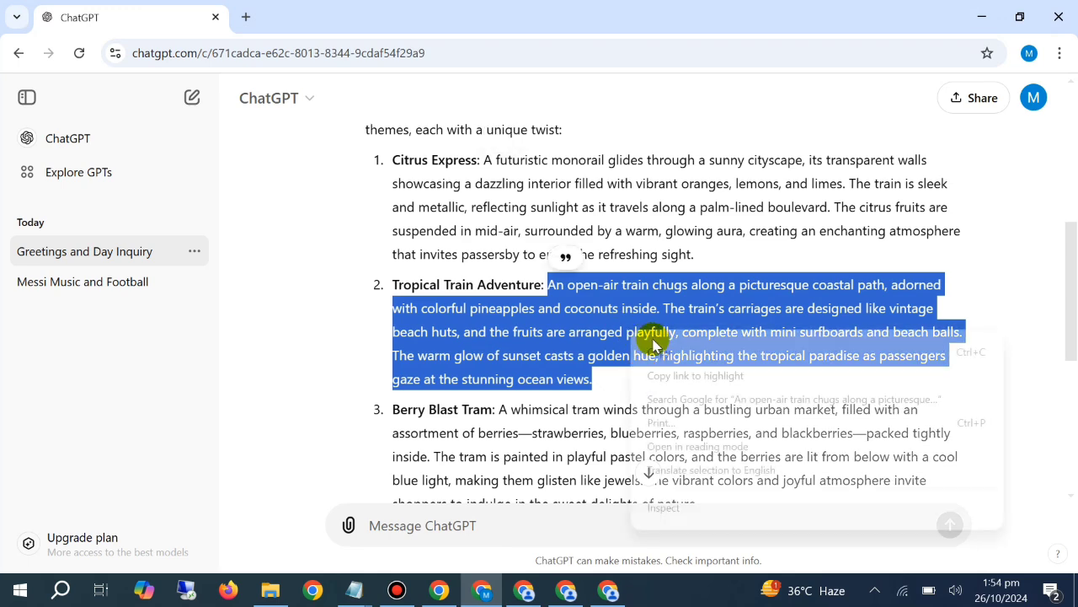
left_click(674, 342)
Generate images from the Tropical Train Adventure prompt with PicLumen Realistic V2 in the PicLumen window showing the Ronaldo stadium images
left_click(566, 592)
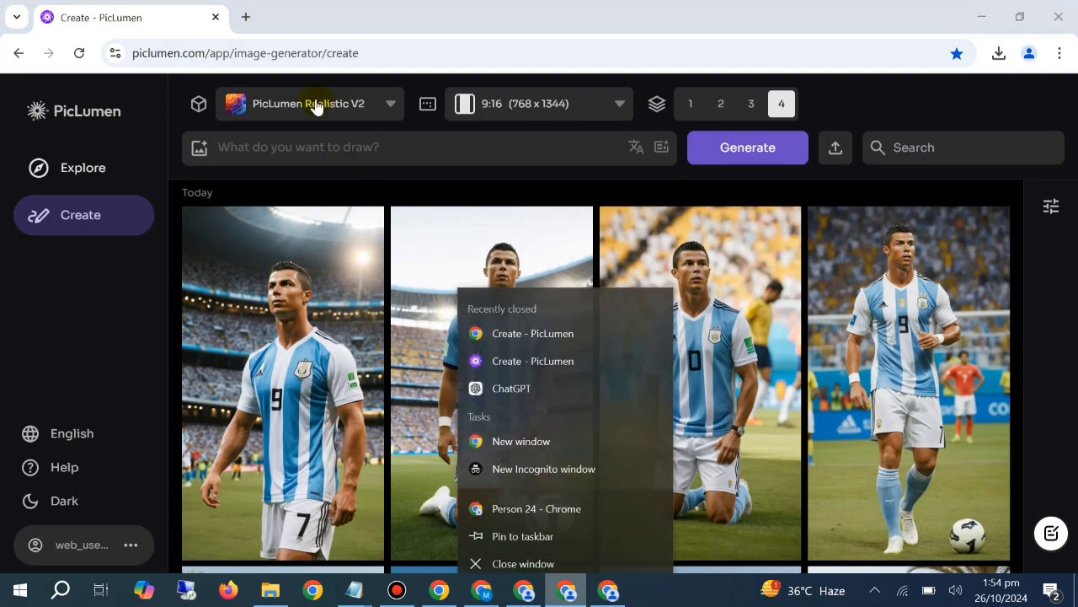
left_click(318, 103)
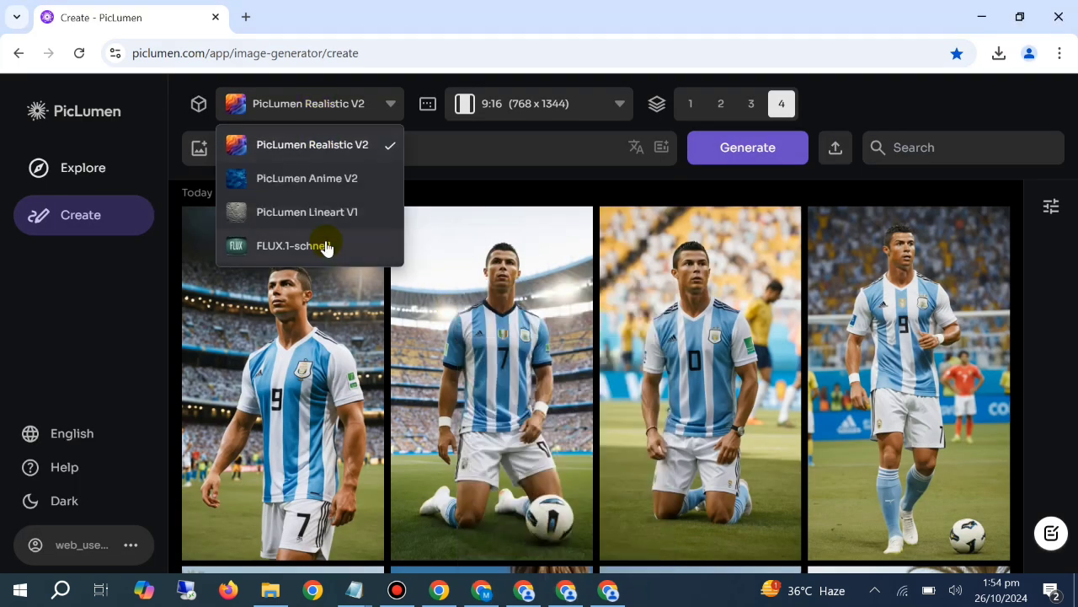
right_click(449, 153)
left_click(478, 324)
left_click(741, 156)
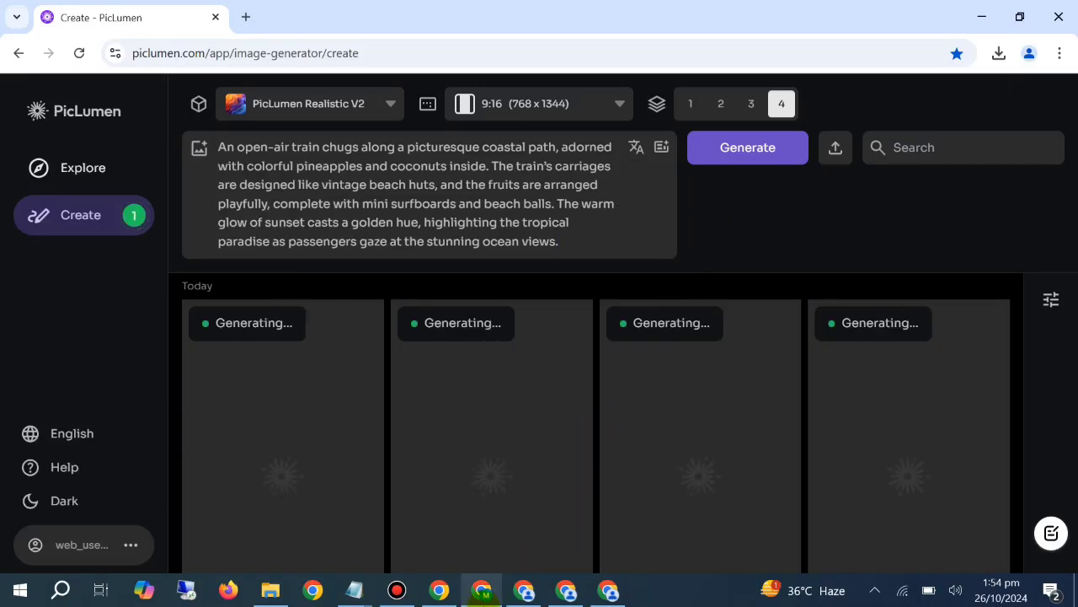
Switch back to ChatGPT and copy the Berry Blast Tram prompt text about the whimsical market tram
left_click(482, 589)
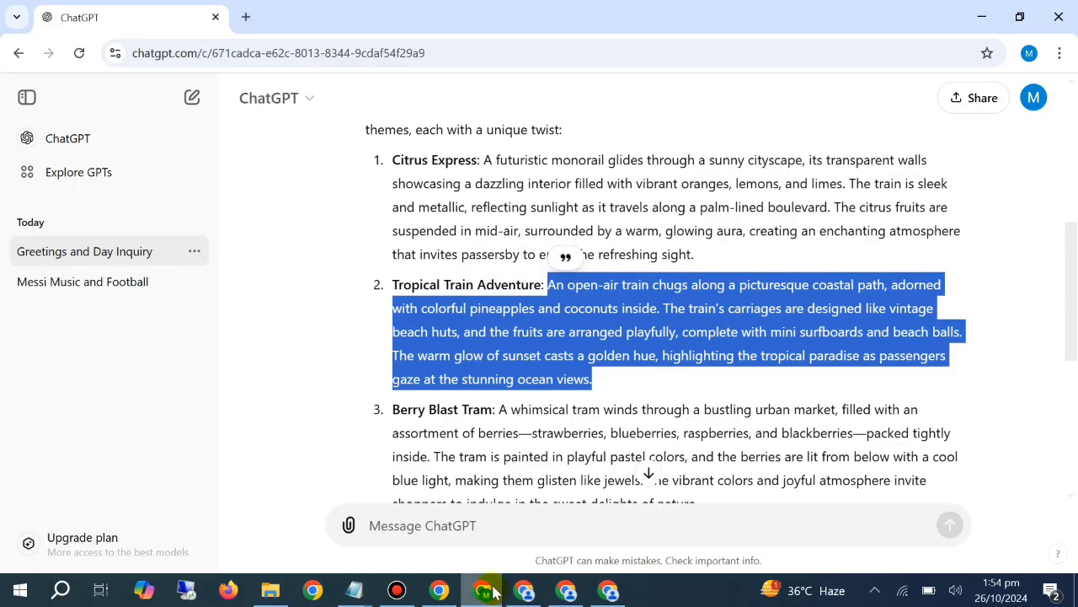
scroll(564, 368, "down", 1)
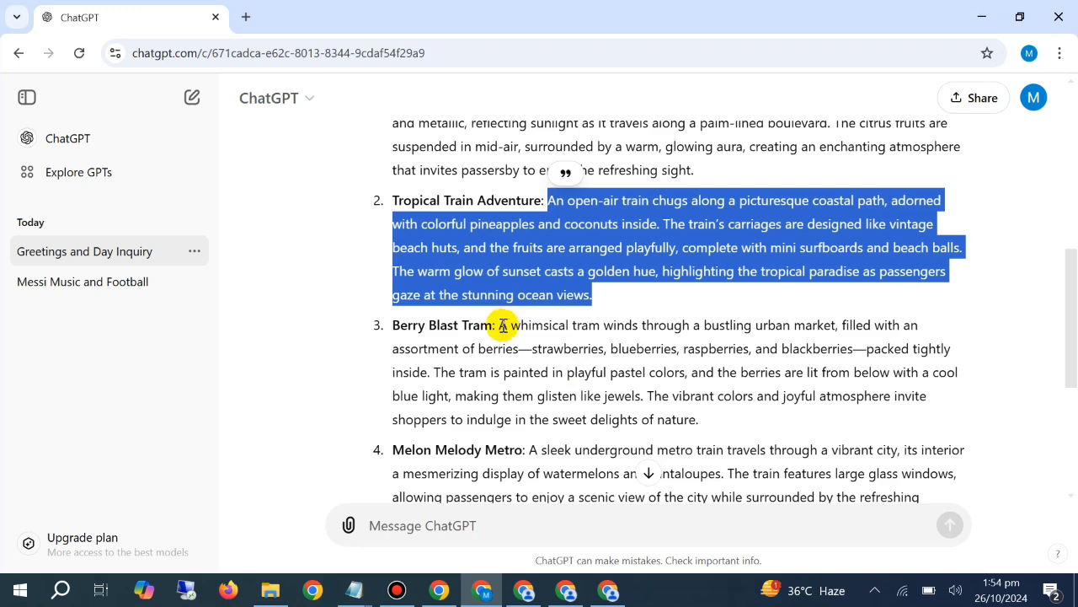
left_click_drag(502, 325, 729, 421)
right_click(684, 322)
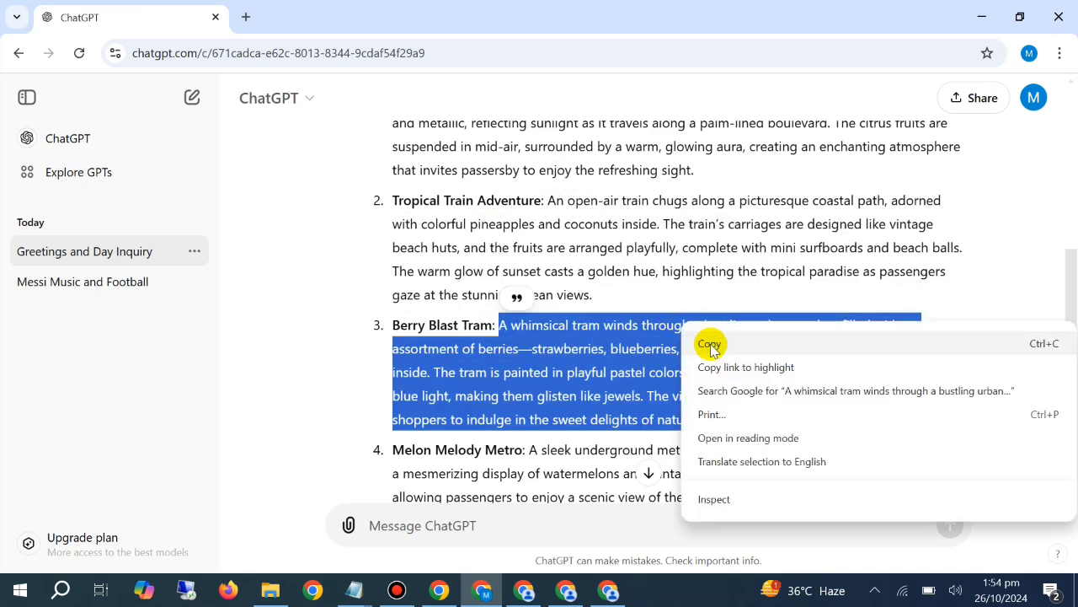
left_click(709, 344)
Generate images from the Berry Blast Tram prompt with FLUX.1-schnell in the PicLumen window showing the Messi guitar images
key("alt+Tab")
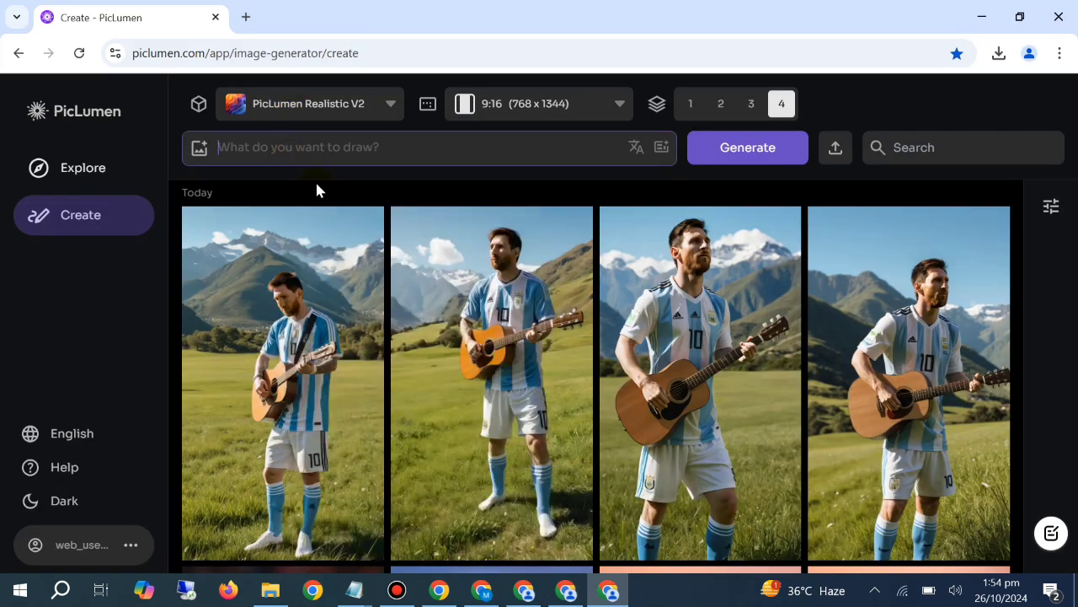
right_click(284, 149)
left_click(342, 312)
left_click(308, 108)
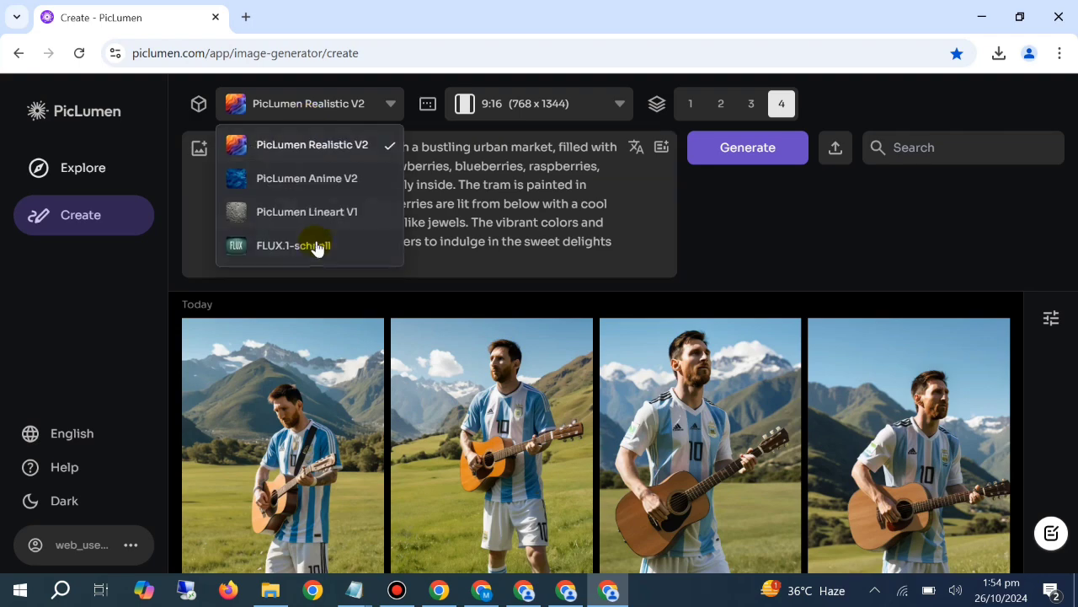
left_click(313, 244)
left_click(696, 143)
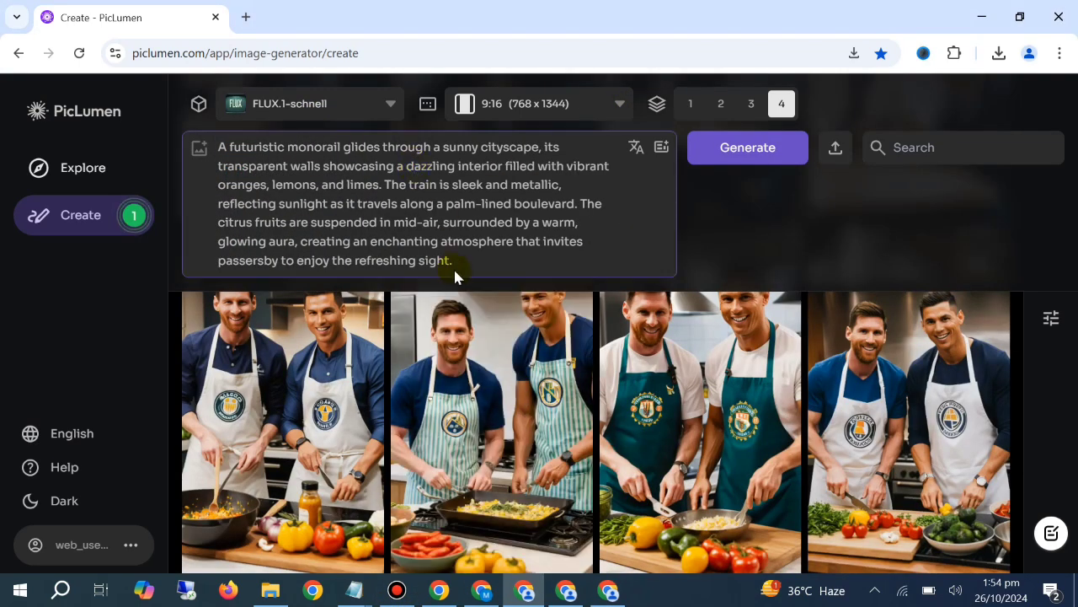
Clear the citrus monorail text from the prompt box in the PicLumen window with the cooking images
key("ctrl+a")
key("BackSpace")
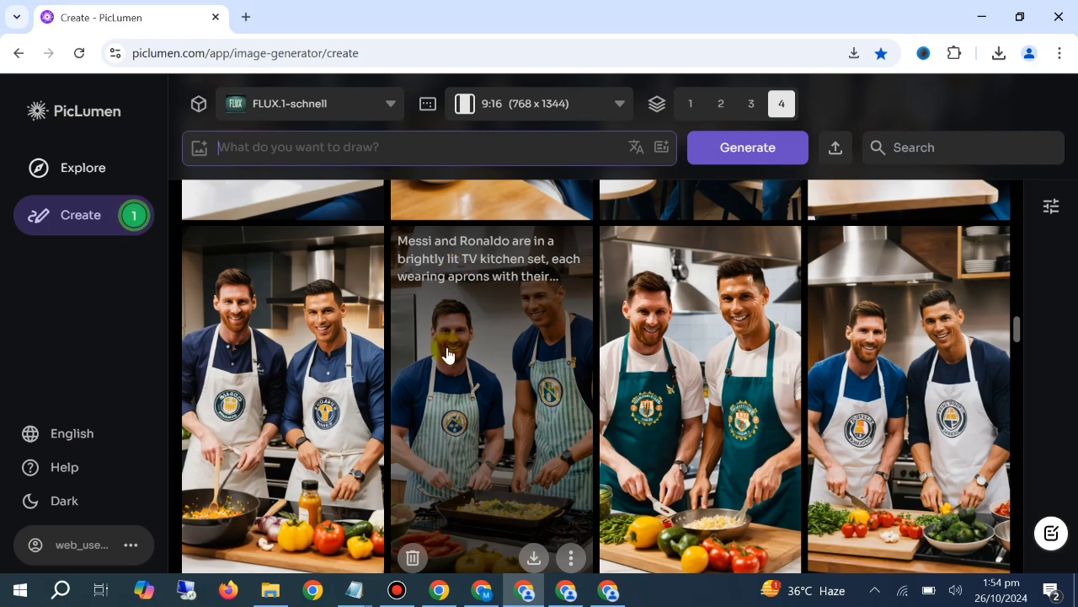
Return to the newest results and view the citrus monorail images
scroll(451, 284, "up", 8)
scroll(451, 351, "up", 10)
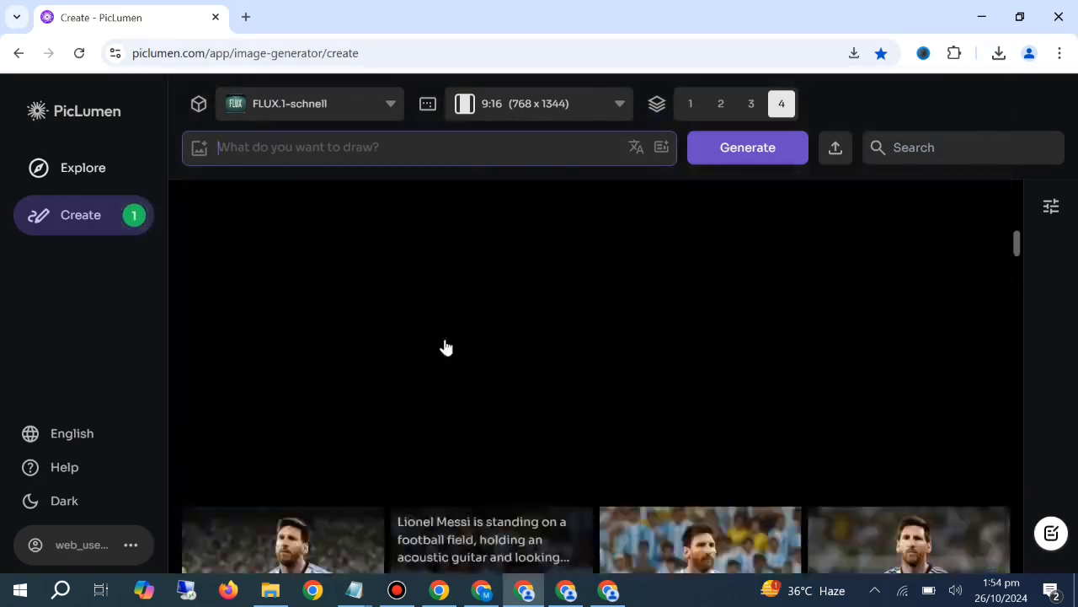
scroll(441, 347, "up", 8)
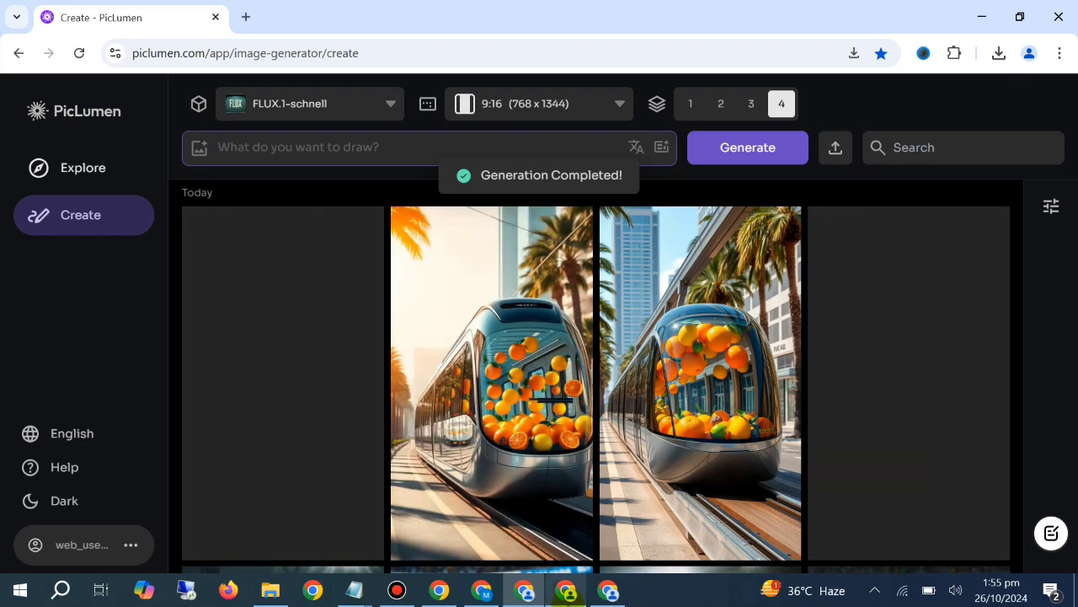
Clear the prompt boxes in the PicLumen windows holding the coastal train text and the whimsical berry tram text
left_click(566, 590)
left_click(387, 243)
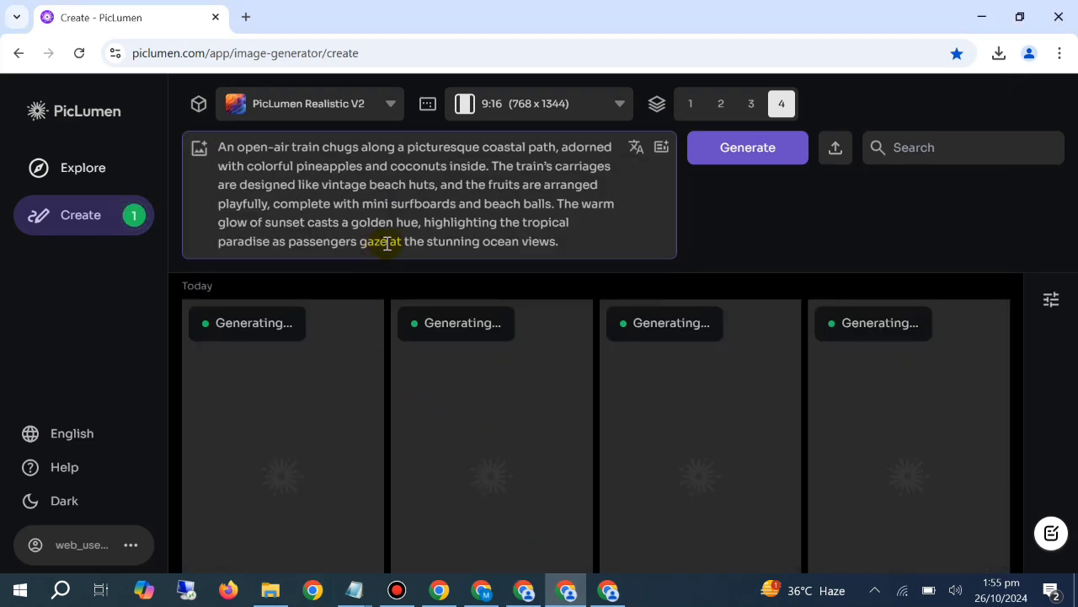
key("ctrl+a")
key("BackSpace")
left_click(608, 591)
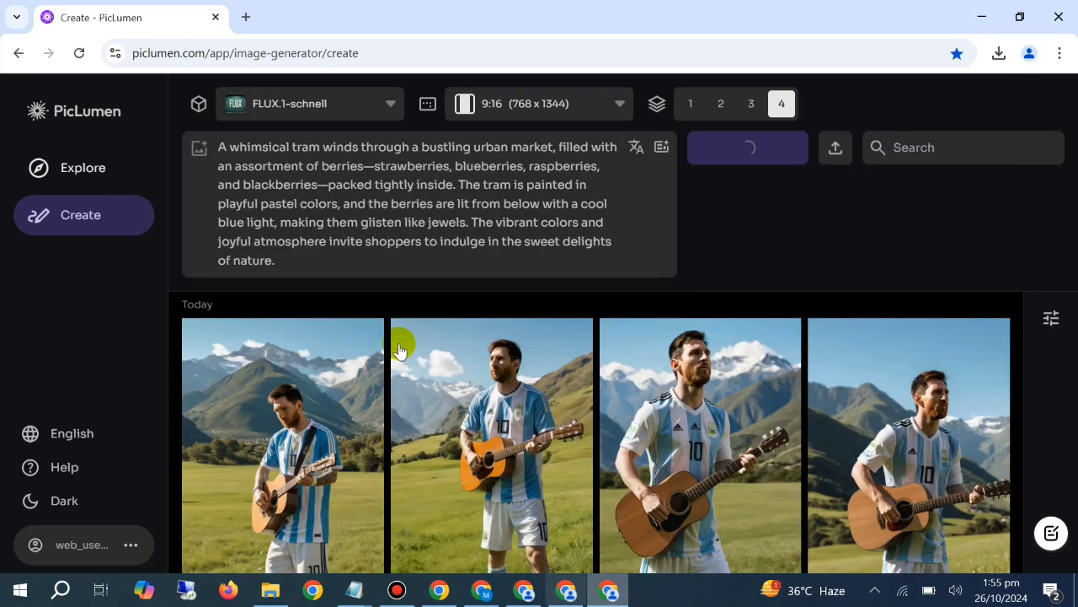
left_click(353, 218)
key("ctrl+a")
key("BackSpace")
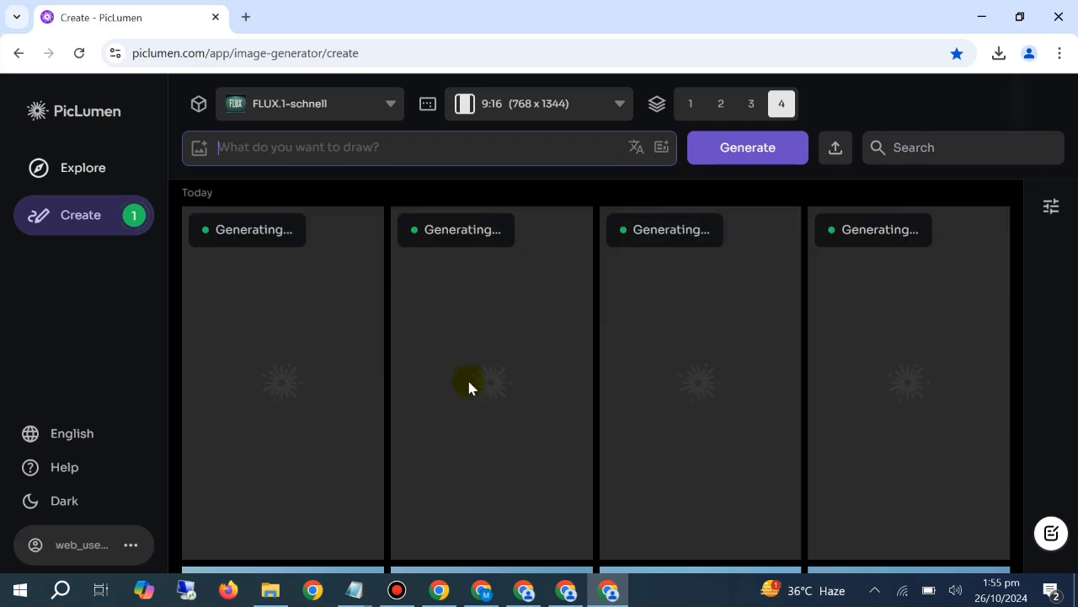
Review the generated citrus monorail, tropical train and berry tram images across the three PicLumen windows
left_click(524, 590)
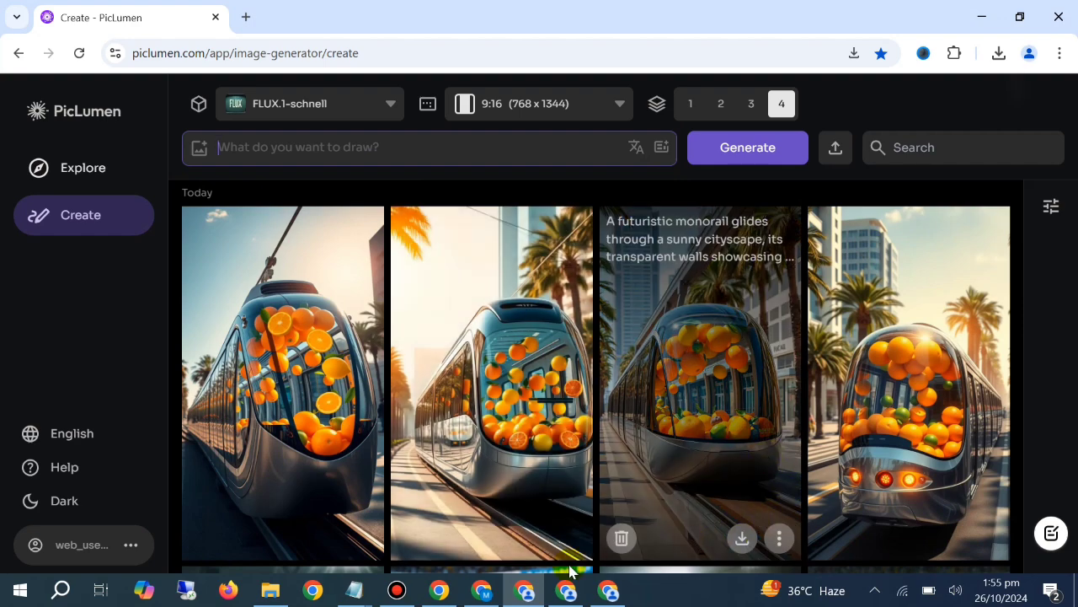
left_click(567, 590)
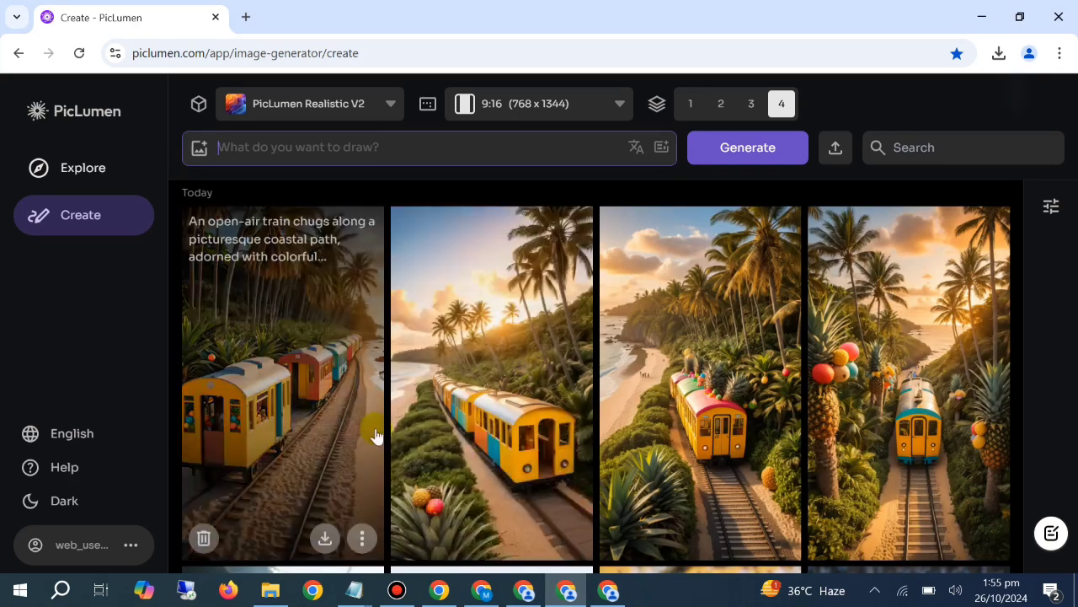
left_click(610, 591)
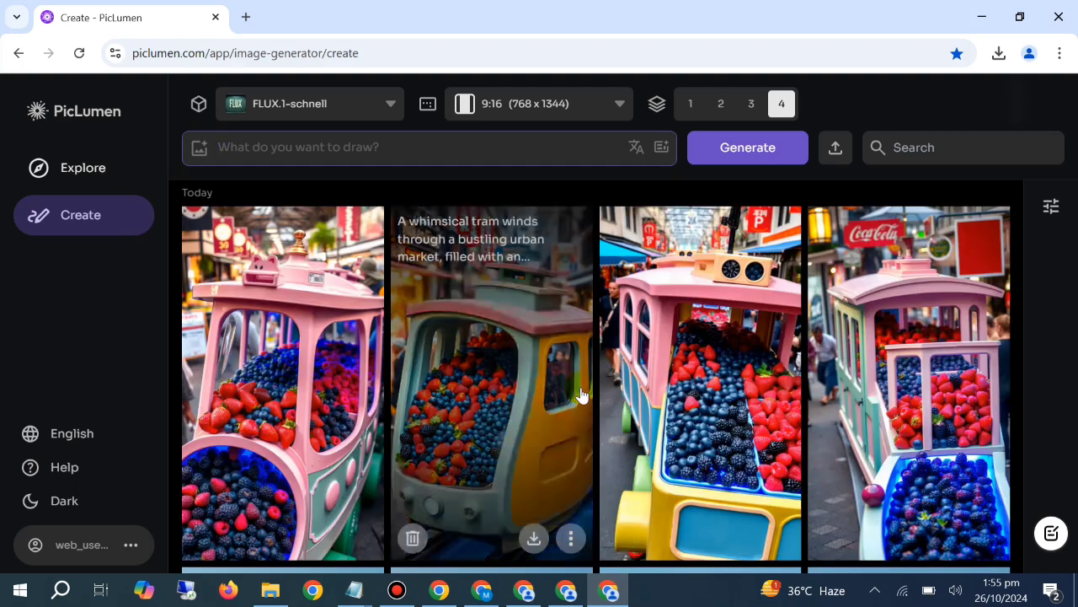
left_click(519, 593)
Switch to ChatGPT and copy the Citrus Express monorail prompt text into a new message
left_click(482, 590)
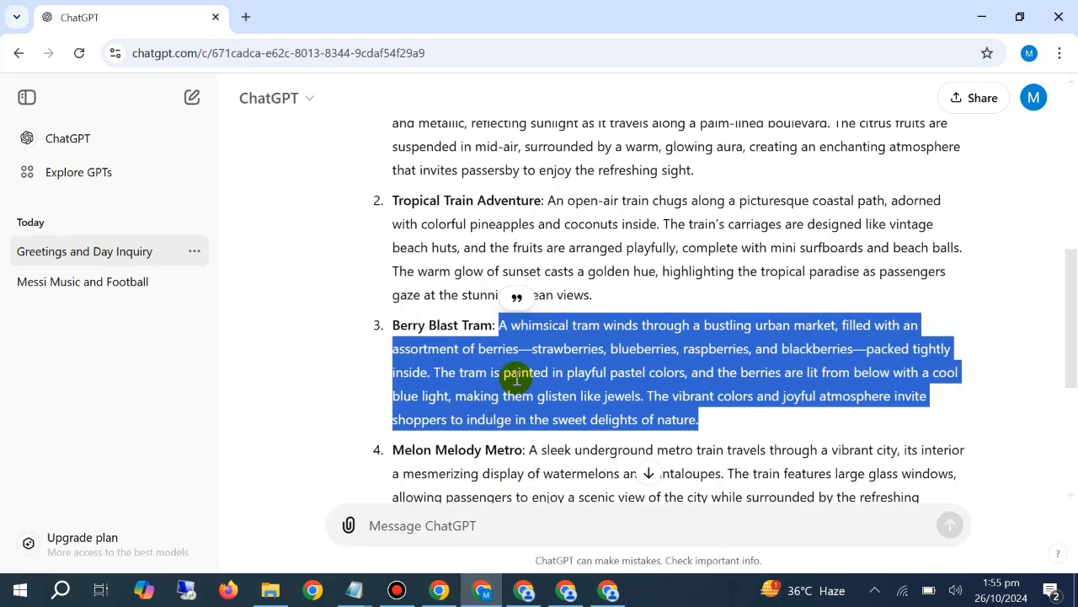
scroll(686, 337, "up", 2)
left_click_drag(692, 338, 500, 239)
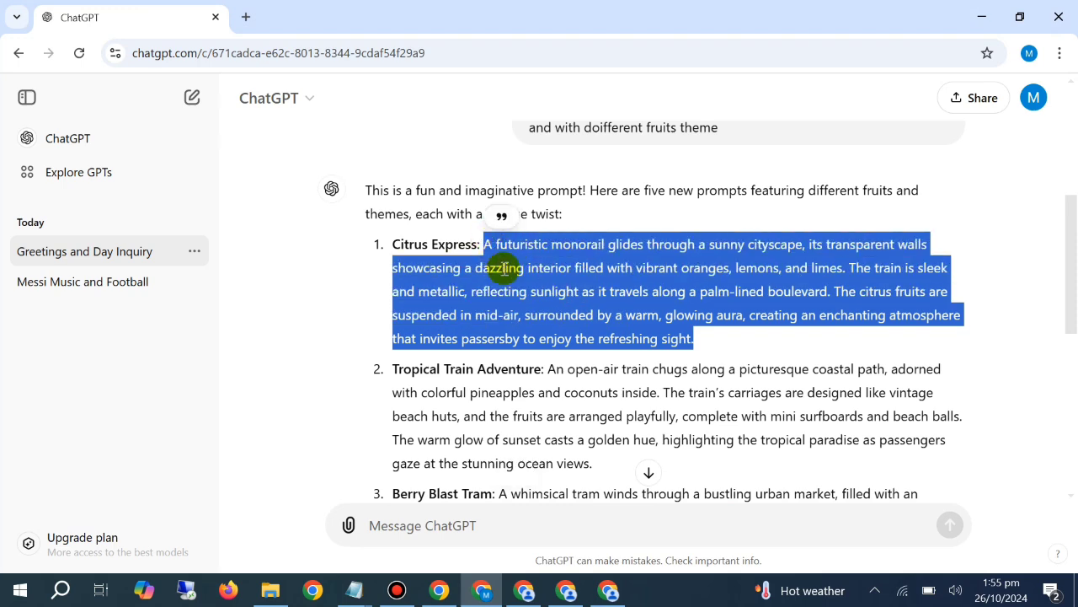
left_click(640, 476)
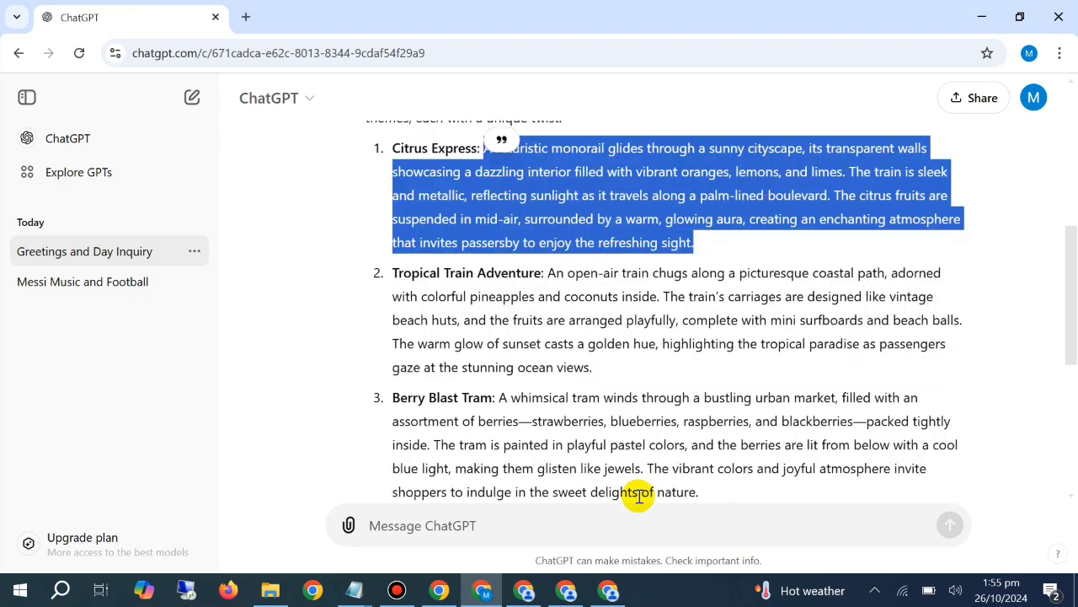
left_click(641, 524)
type("A futuristic monorail glides through a sunny cityscape, its transparent walls showcasing a dazzling interior filled with vibrant oranges, lemons, and limes. The train is sleek and metallic, reflecting sunlight as it travels along a palm-lined boulevard. The citrus fruits are suspended in mid-air, surrounded by a warm, glowing aura, creating an enchanting atmosphere that invites passersby to enjoy the refreshing sight.")
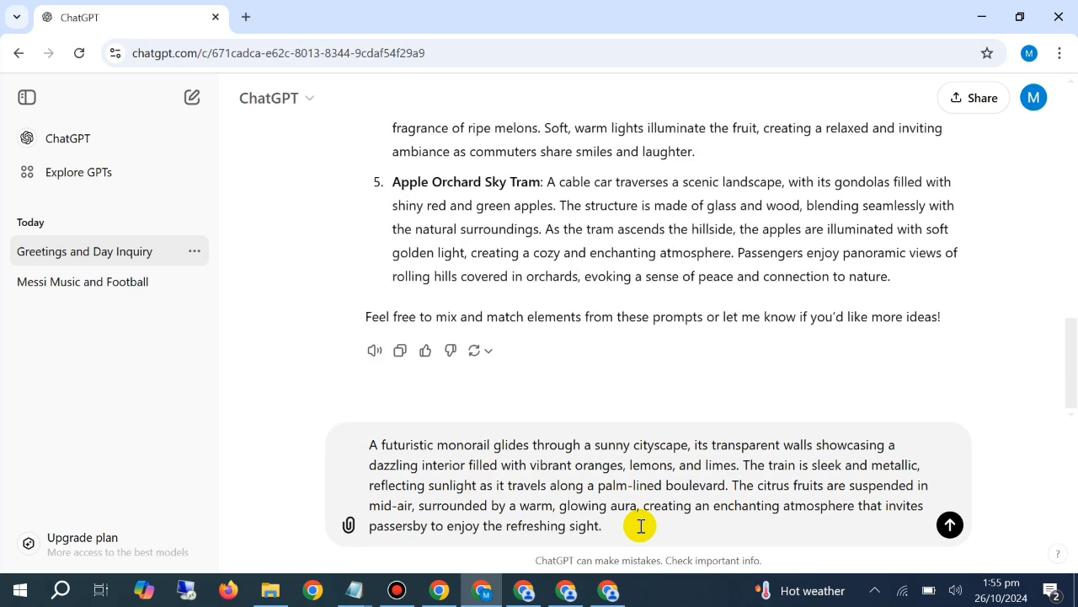
Add "Analyze this and give me 5 more prompts with different fruit theme but the result should be same" on a new line and send the message
key("shift+Return")
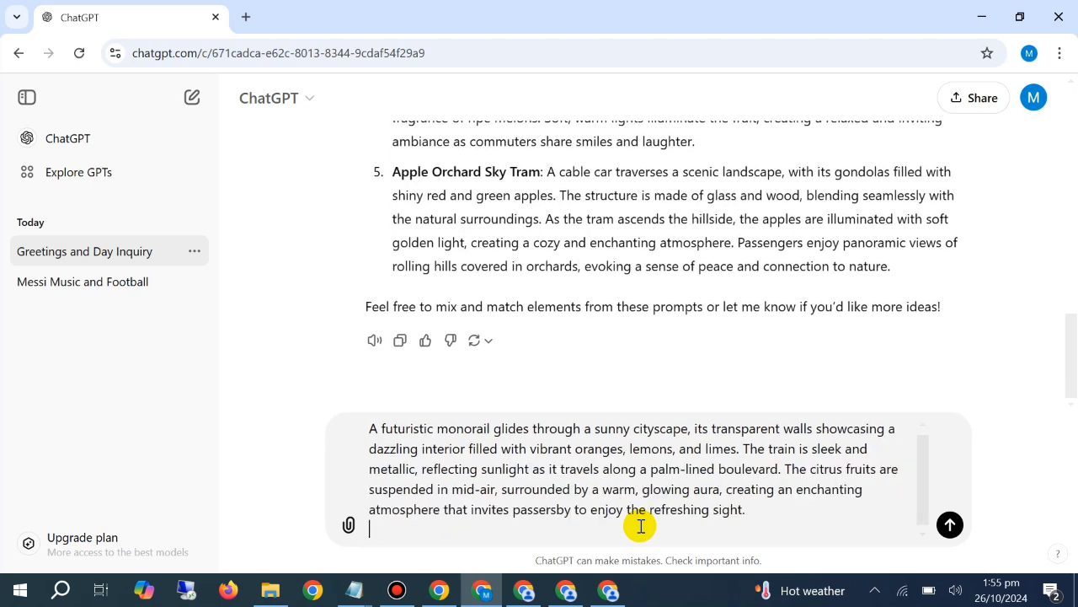
type("Analyze this and g")
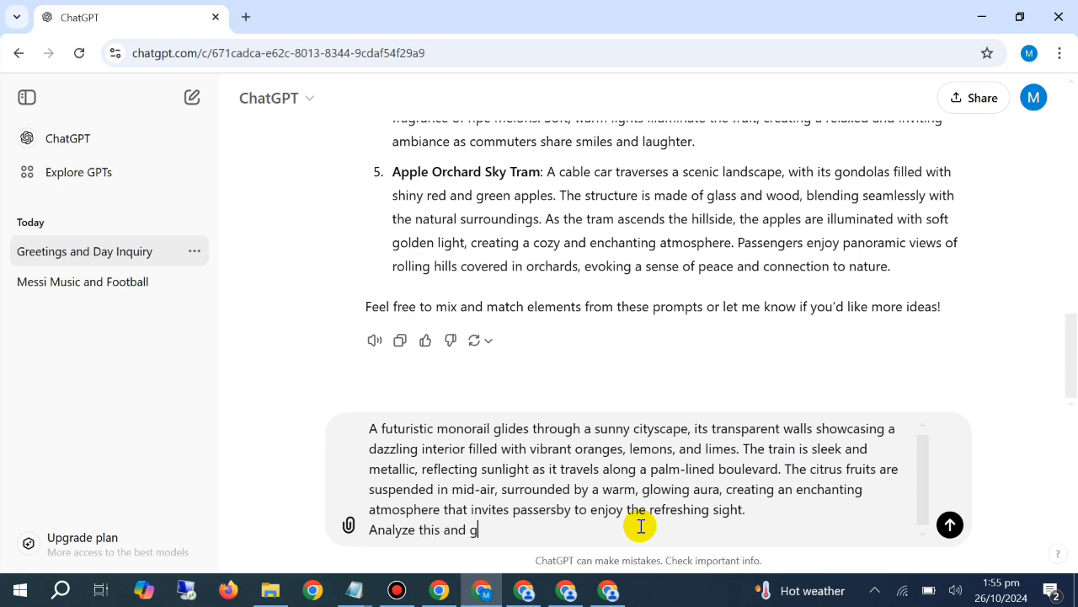
type("ive me 5 more prompts")
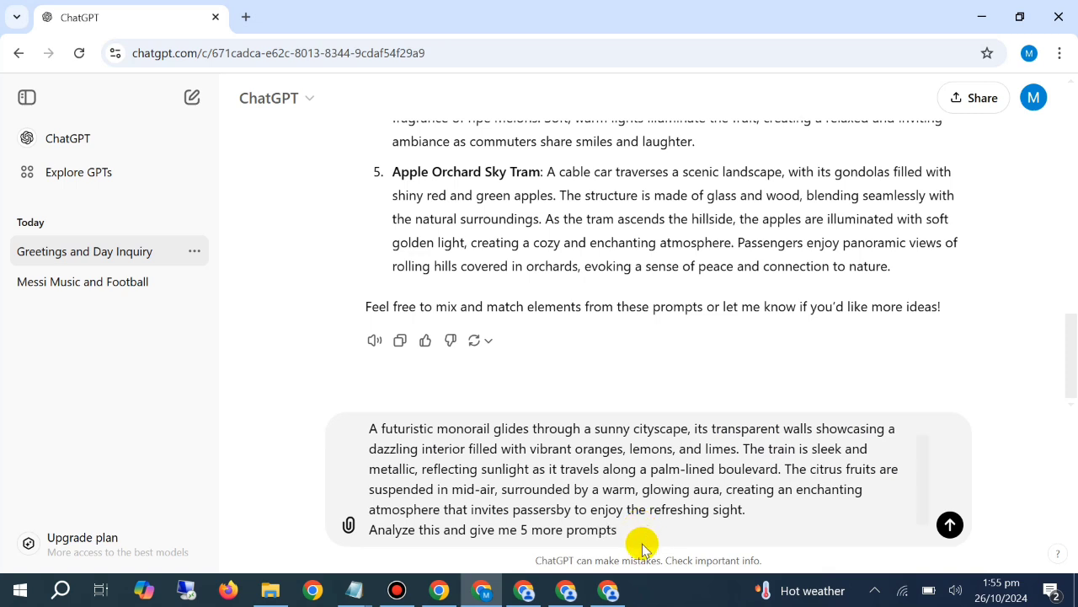
type("with different fruit")
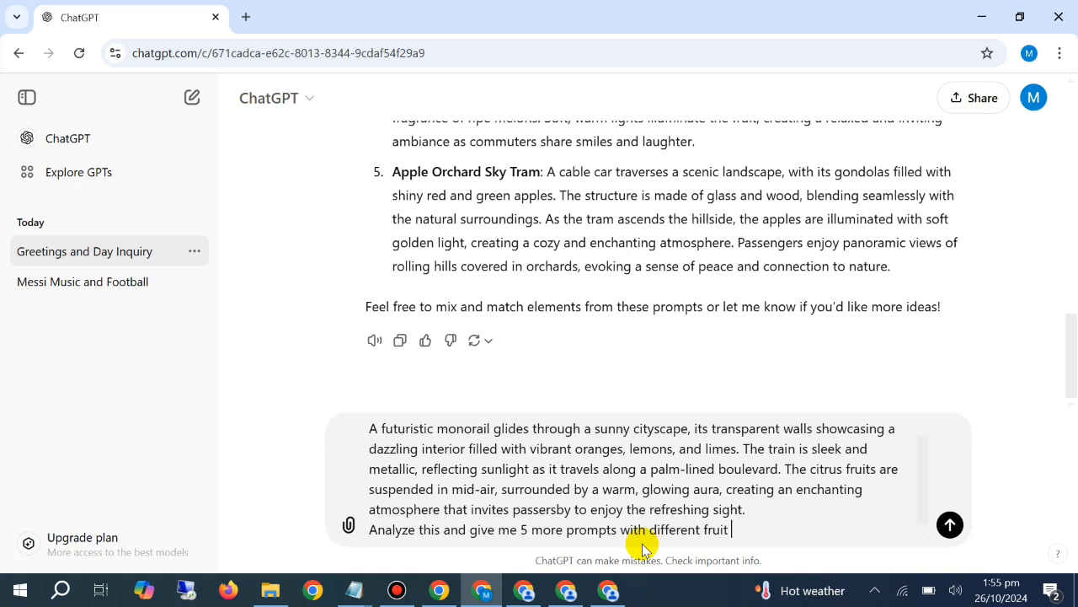
type(" theme but the resul")
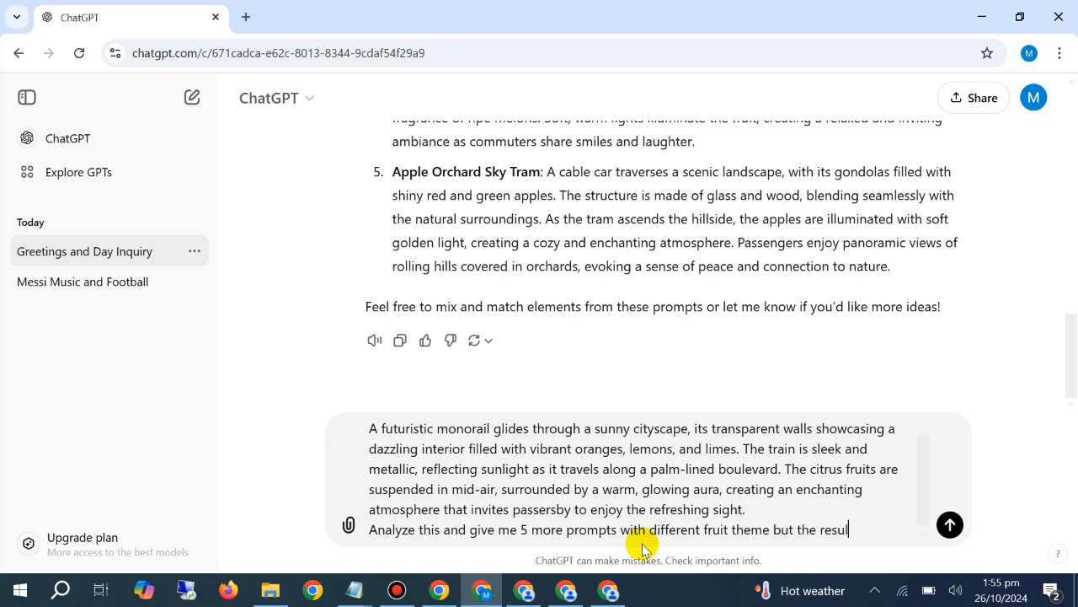
type("t should be same")
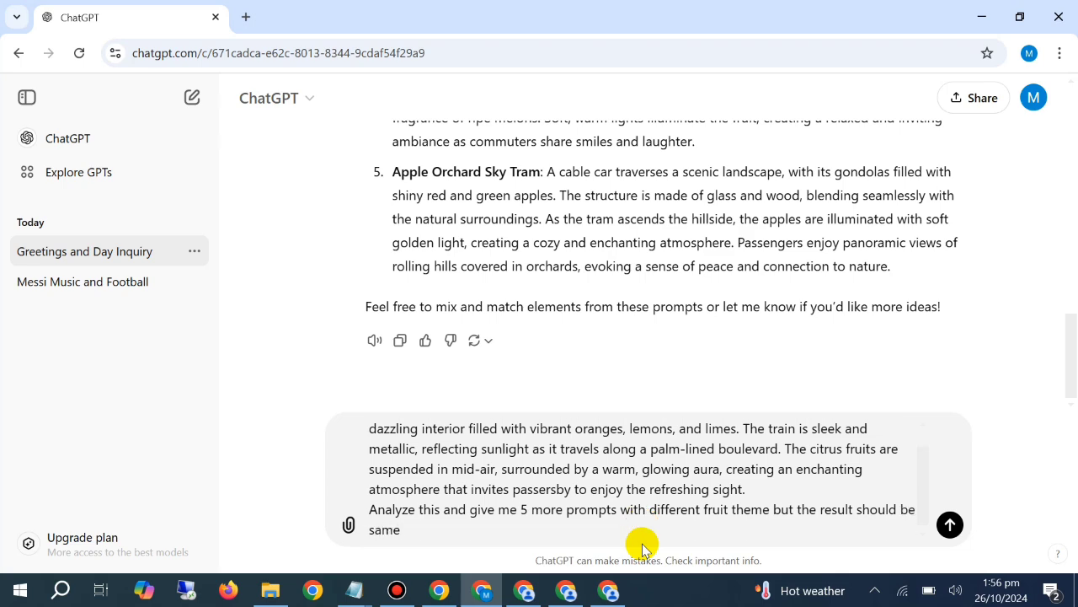
key("Return")
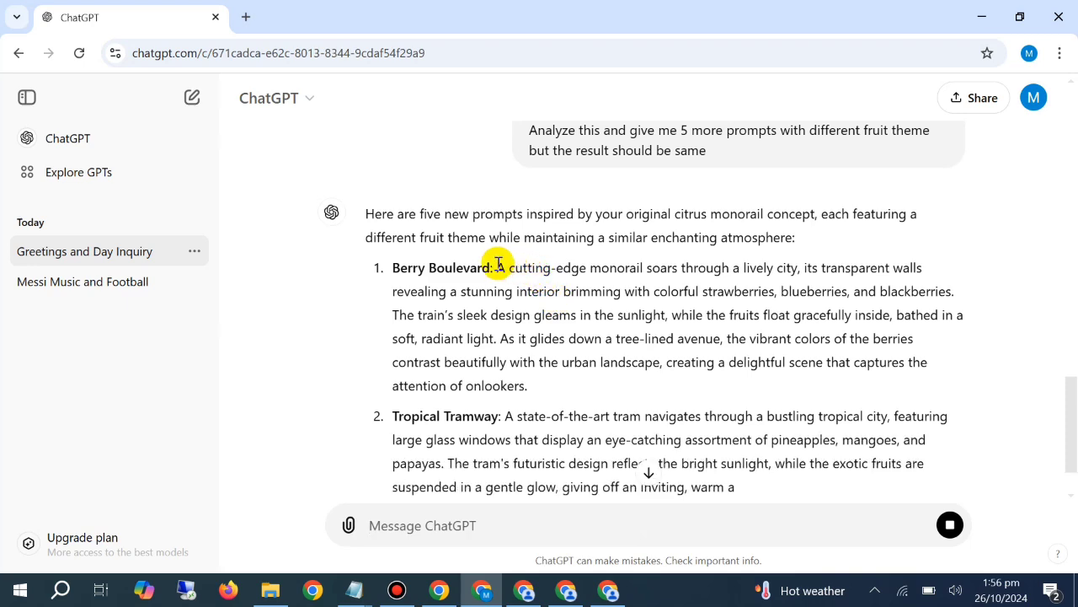
Copy the Berry Boulevard prompt text and generate images from it with FLUX.1-schnell in the PicLumen window showing the citrus monorails
left_click_drag(498, 266, 559, 375)
key("ctrl+c")
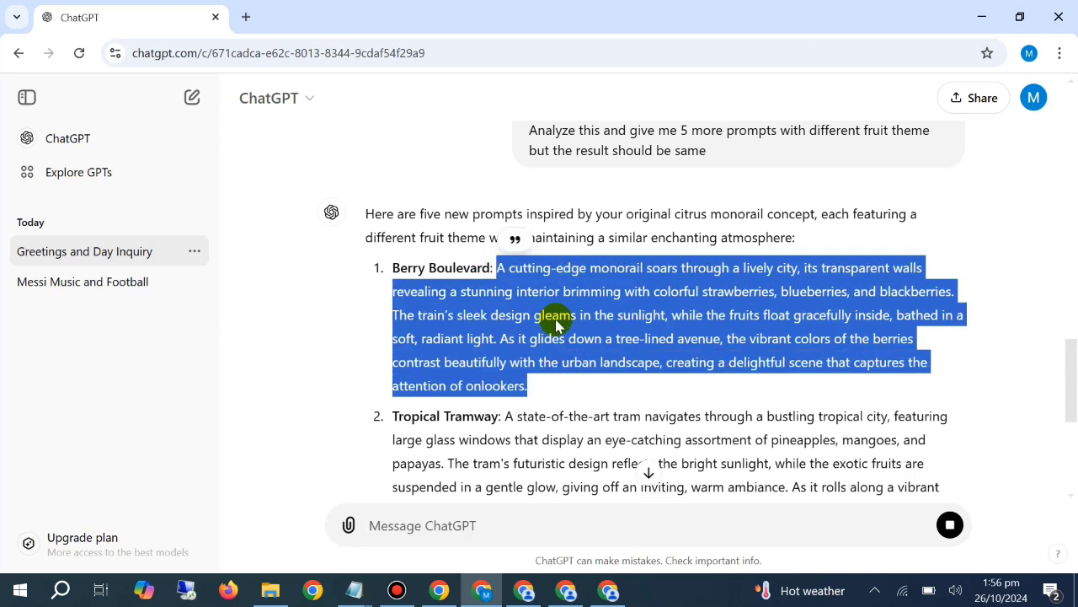
left_click(524, 590)
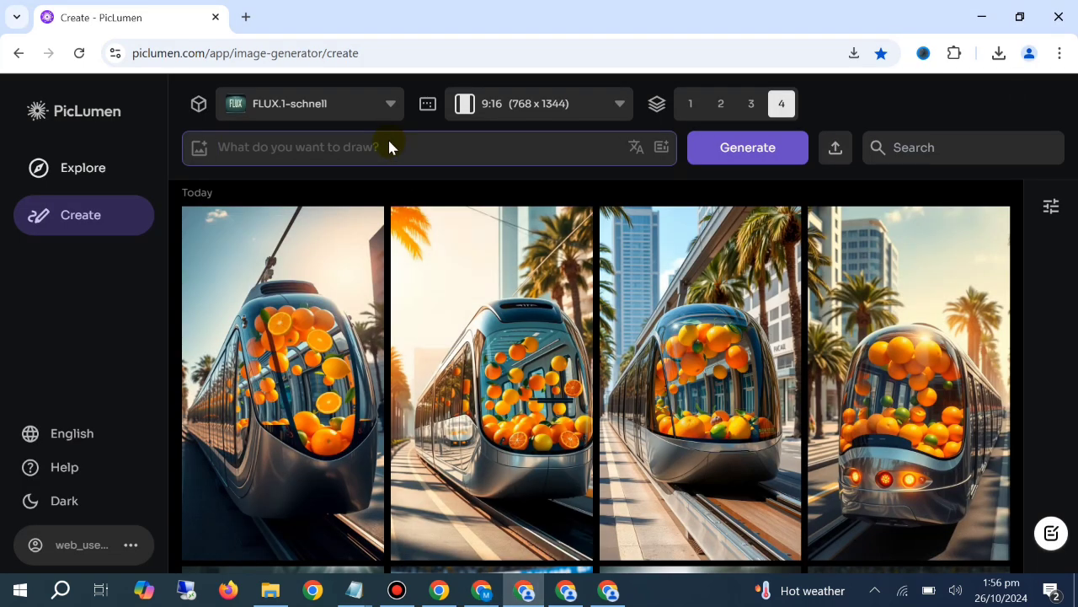
right_click(387, 137)
left_click(477, 330)
left_click(733, 156)
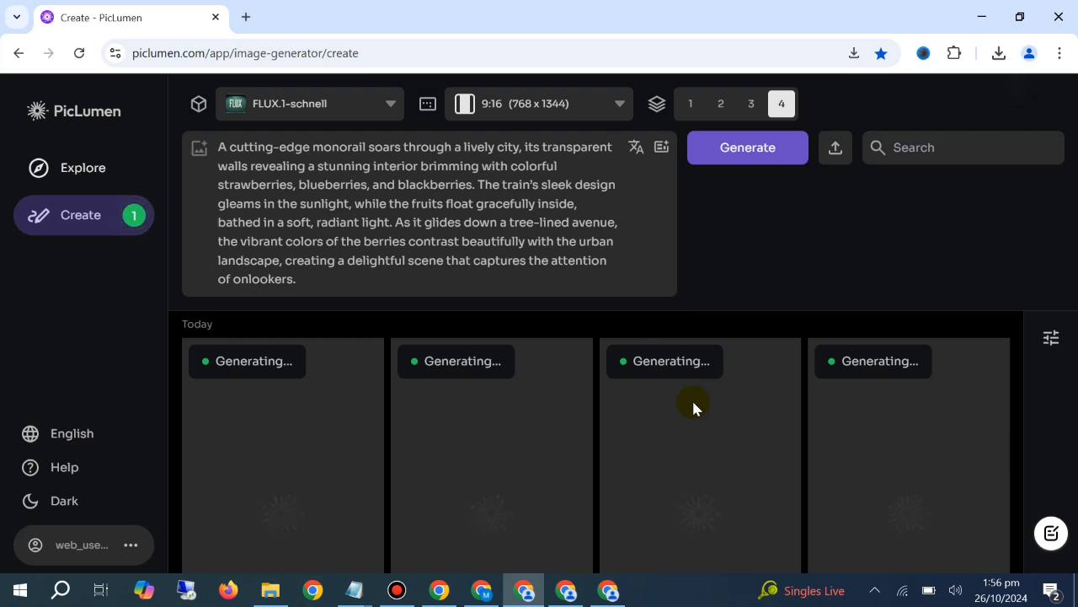
Clear the Berry Boulevard text from the PicLumen prompt box
left_click(447, 257)
key("ctrl+a")
key("BackSpace")
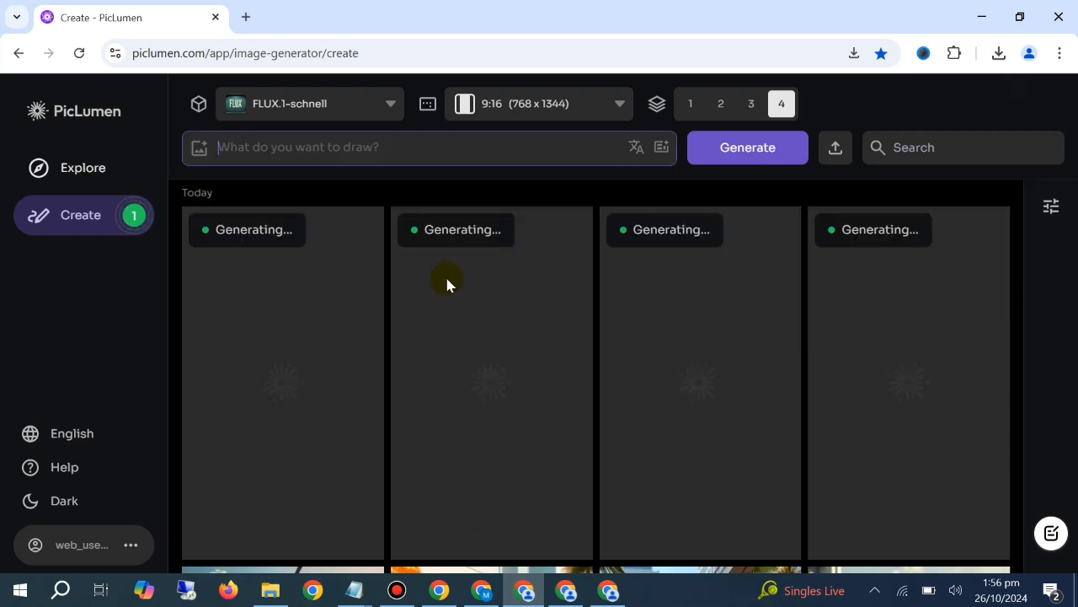
Switch to ChatGPT and start a new message reading "now give me the prompts for the luxury cars"
mouse_move(564, 594)
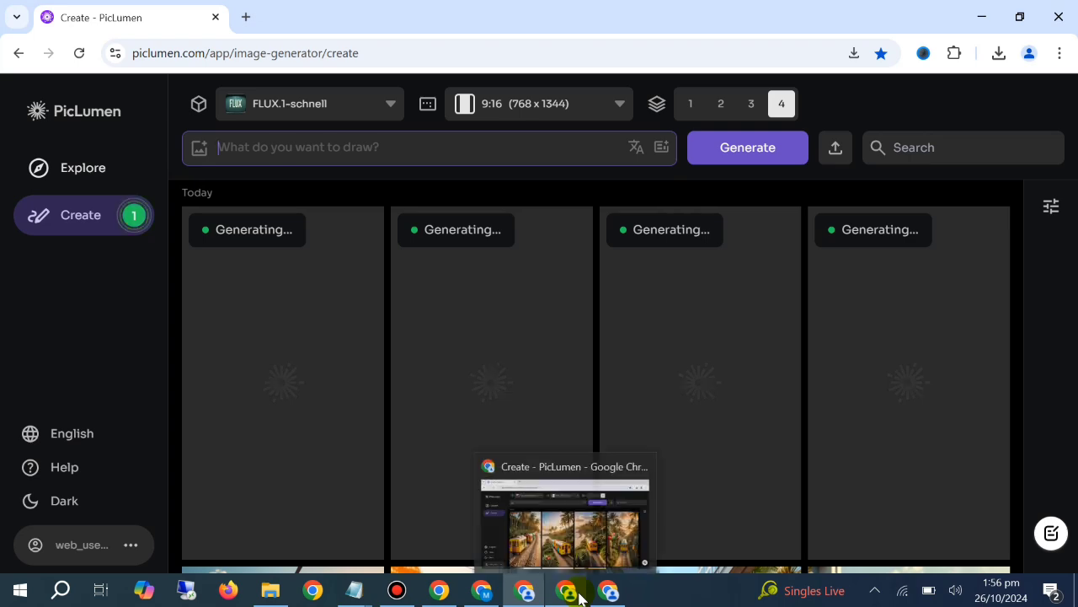
left_click(482, 589)
scroll(505, 471, "down", 10)
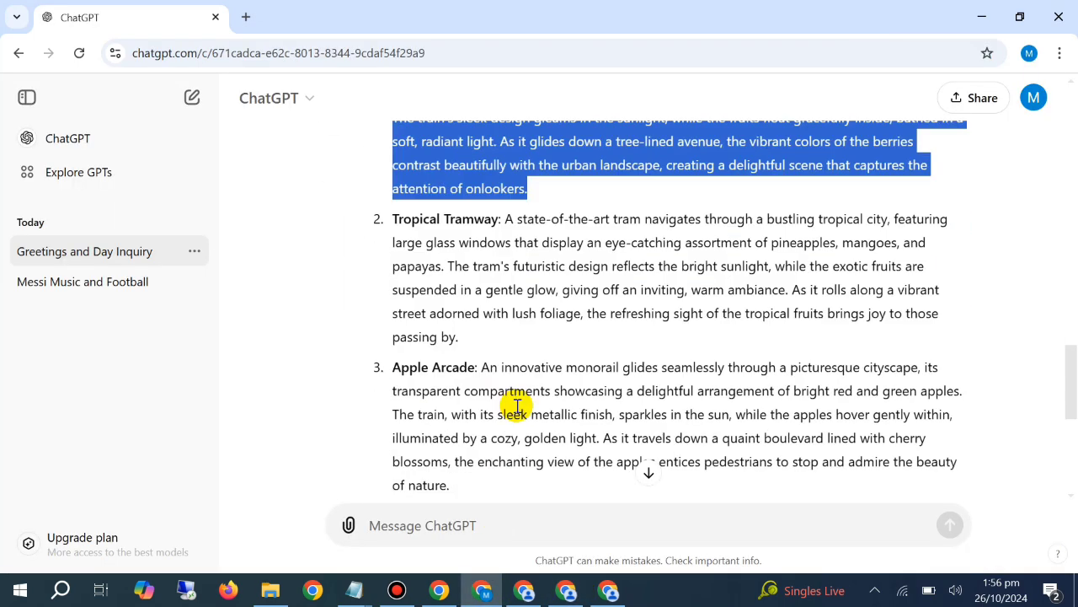
left_click(510, 521)
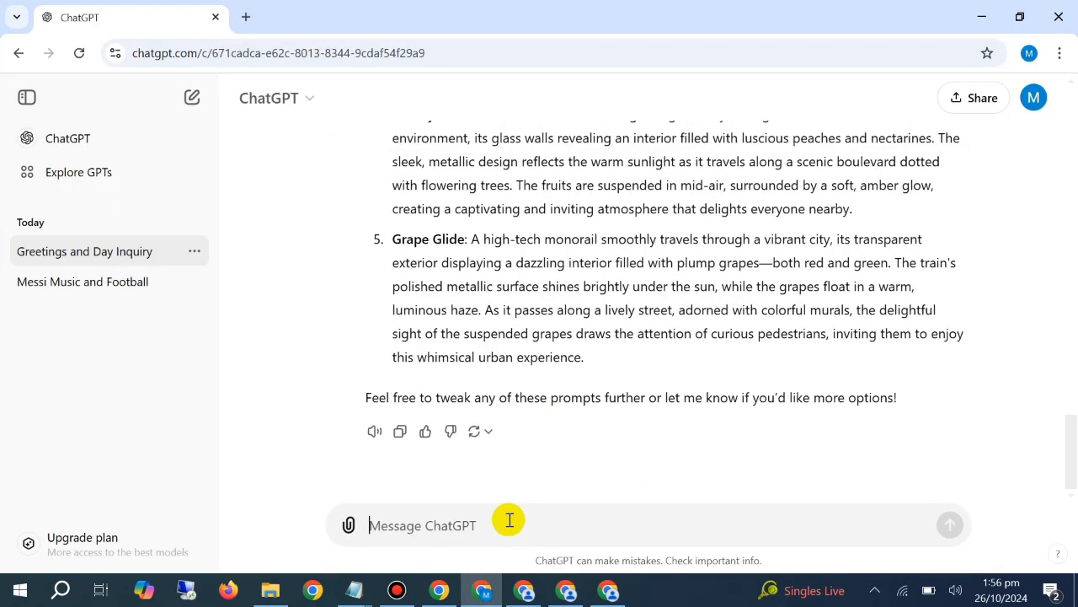
type("now give m")
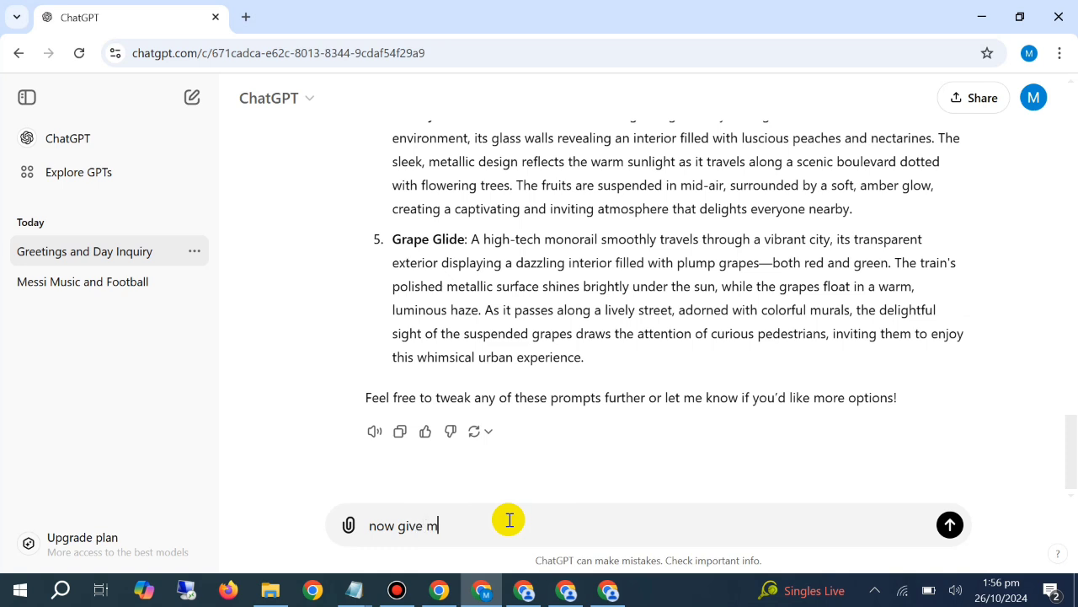
type("e the prompt in w")
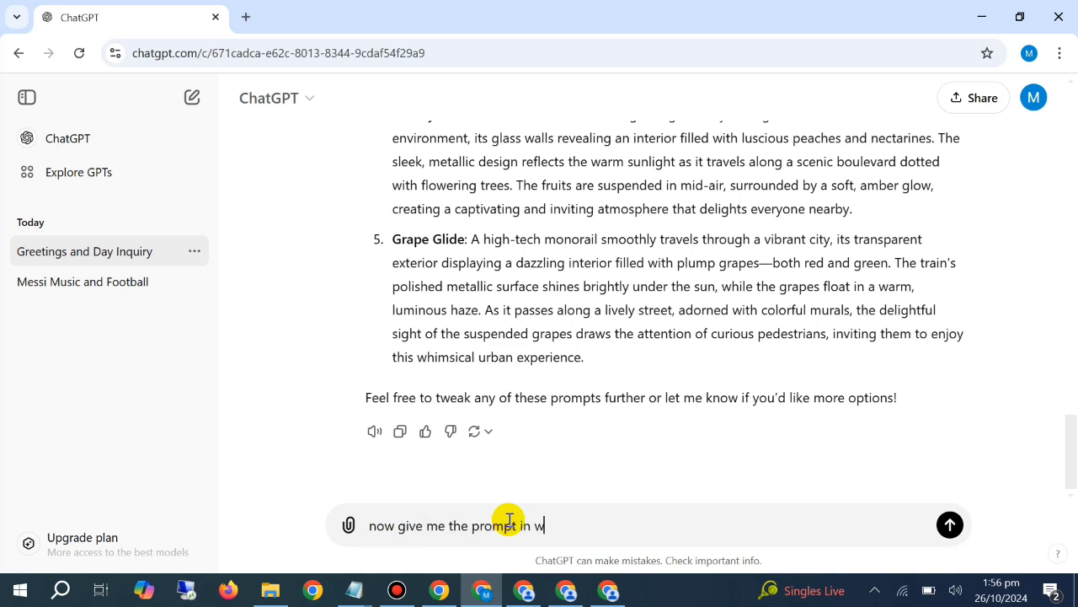
type("hich luxy")
key("BackSpace")
key("BackSpace")
key("BackSpace")
key("BackSpace")
key("BackSpace")
key("BackSpace")
key("BackSpace")
key("BackSpace")
key("BackSpace")
key("BackSpace")
key("BackSpace")
key("BackSpace")
key("BackSpace")
key("BackSpace")
key("BackSpace")
key("BackSpace")
key("BackSpace")
type("prompts")
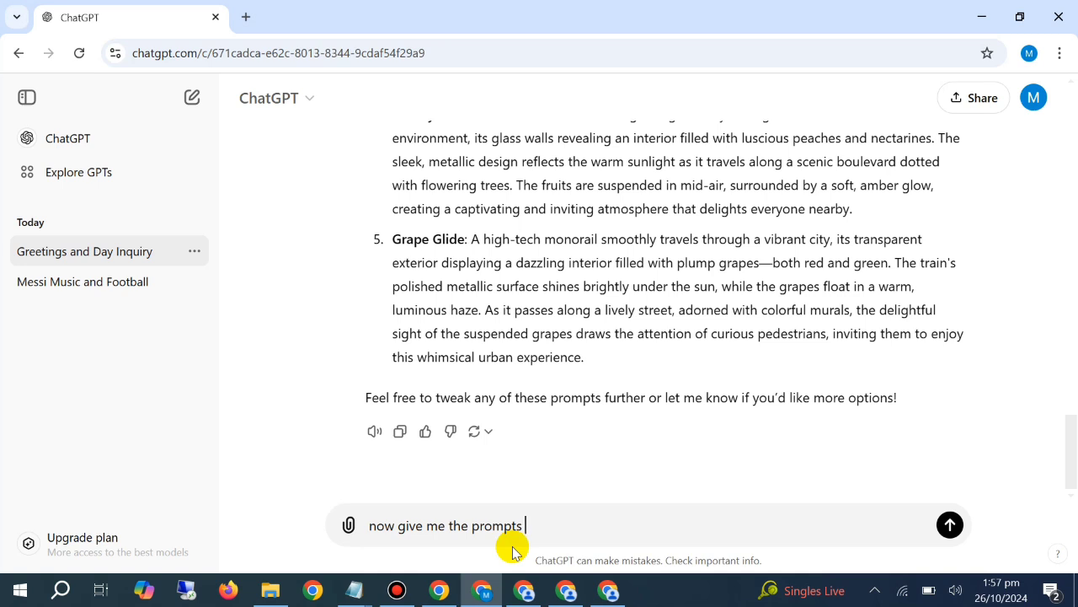
type("for the luxury cars")
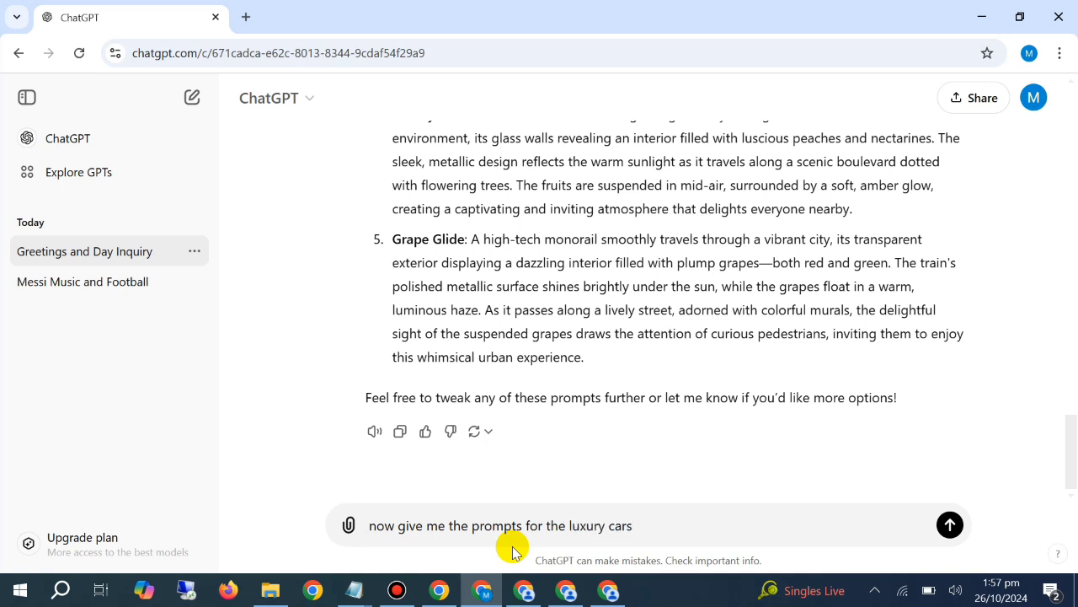
type(" and it should also")
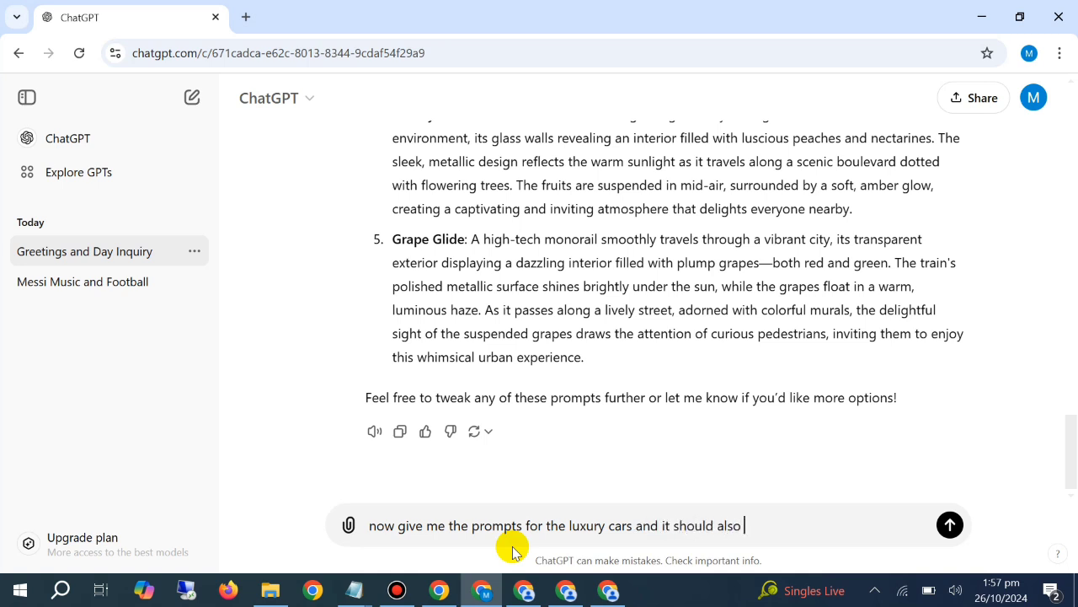
type(" be")
Complete the message with "and it should also have the same results" and send it
key("BackSpace")
key("BackSpace")
key("BackSpace")
key("BackSpace")
type("have the same resu")
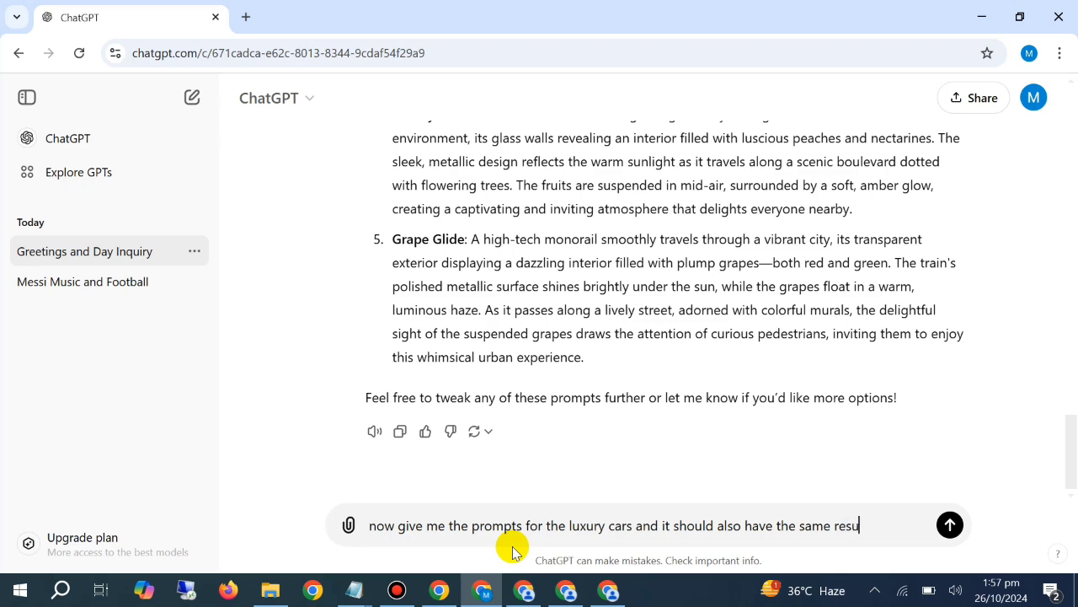
type("lts")
key("Return")
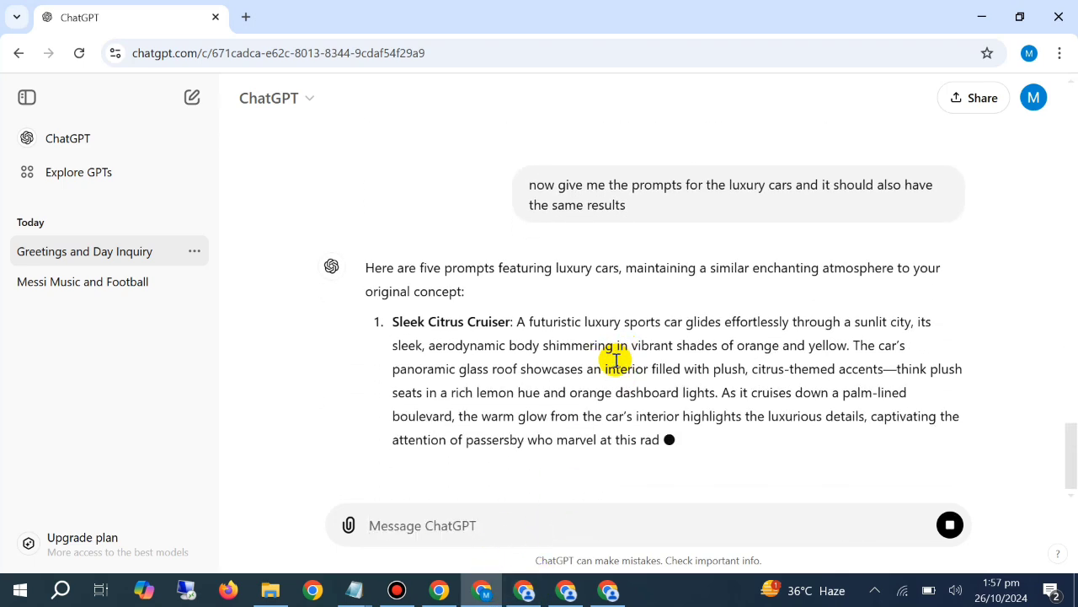
Copy the Sleek Citrus Cruiser prompt text and generate images from it in the PicLumen window showing the berry-filled monorails
left_click_drag(517, 243, 801, 315)
right_click(755, 357)
left_click(674, 324)
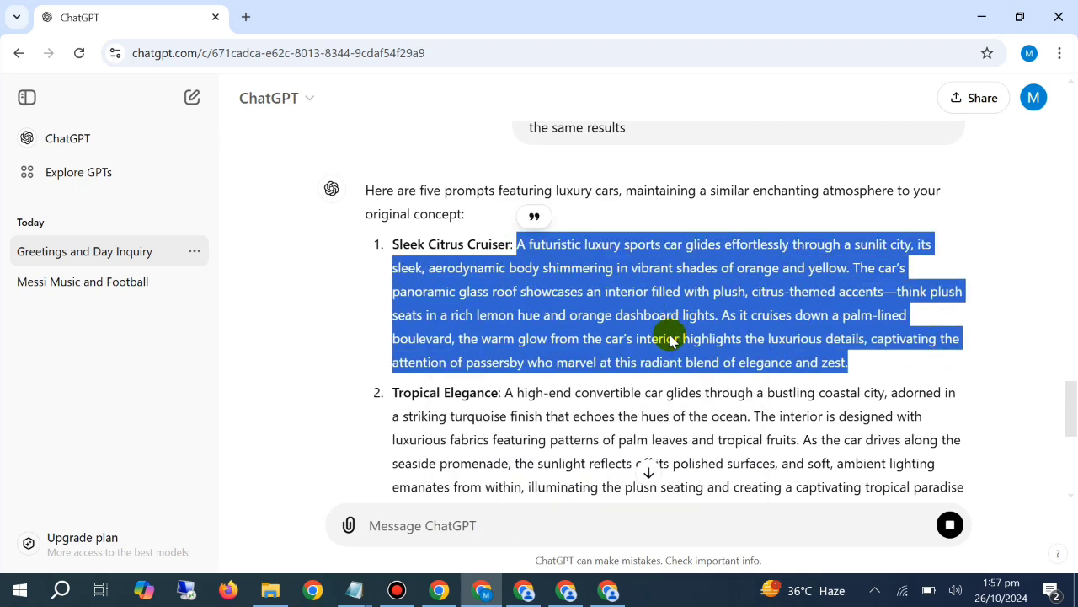
left_click(524, 590)
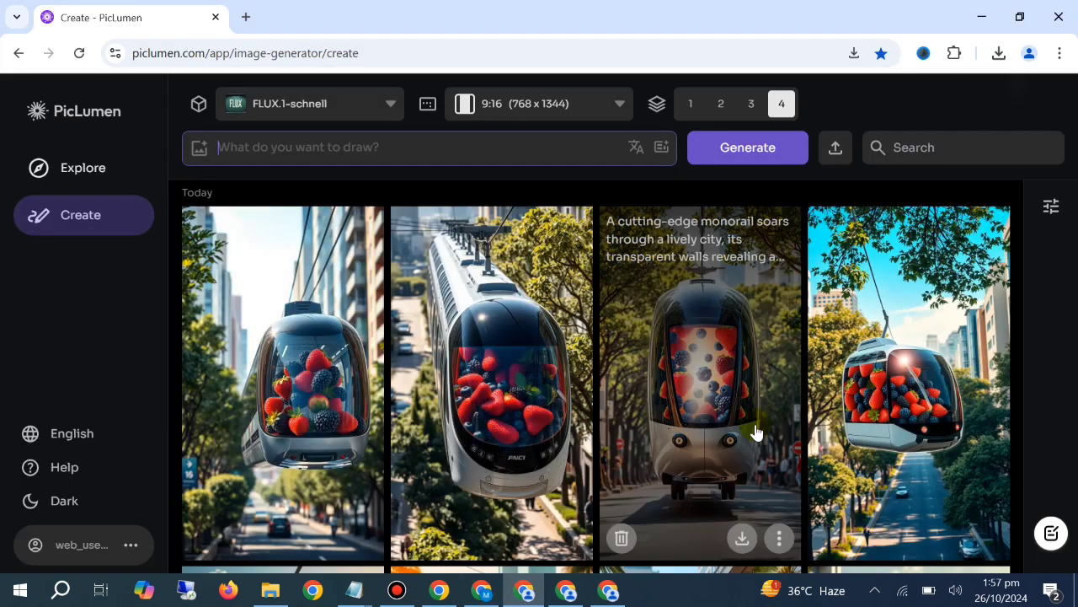
right_click(322, 147)
left_click(393, 311)
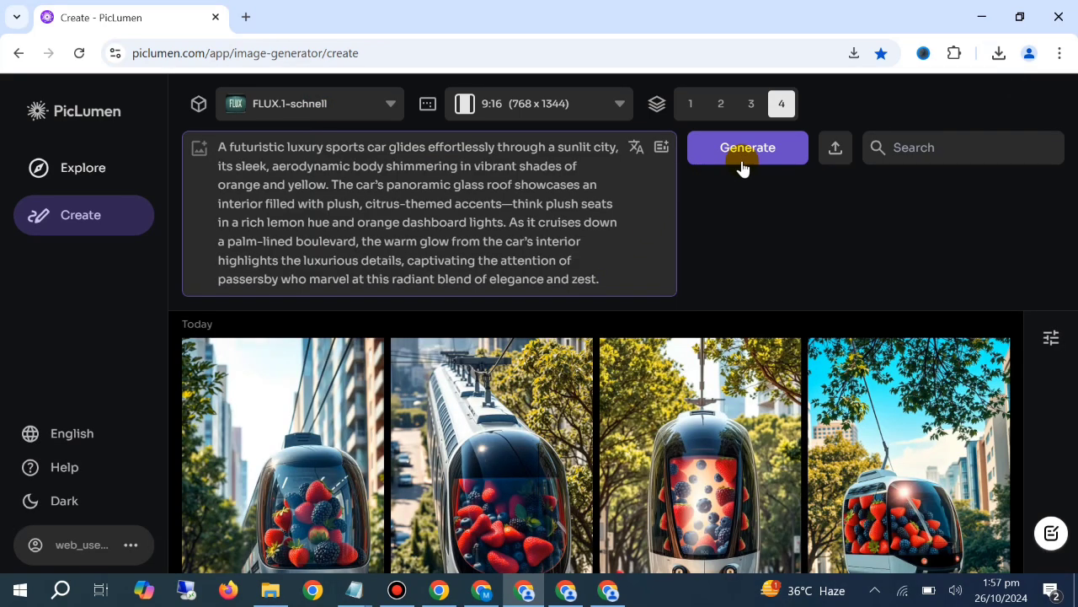
left_click(731, 150)
Switch back to ChatGPT and copy the Berry-Infused Luxury prompt text
left_click(483, 589)
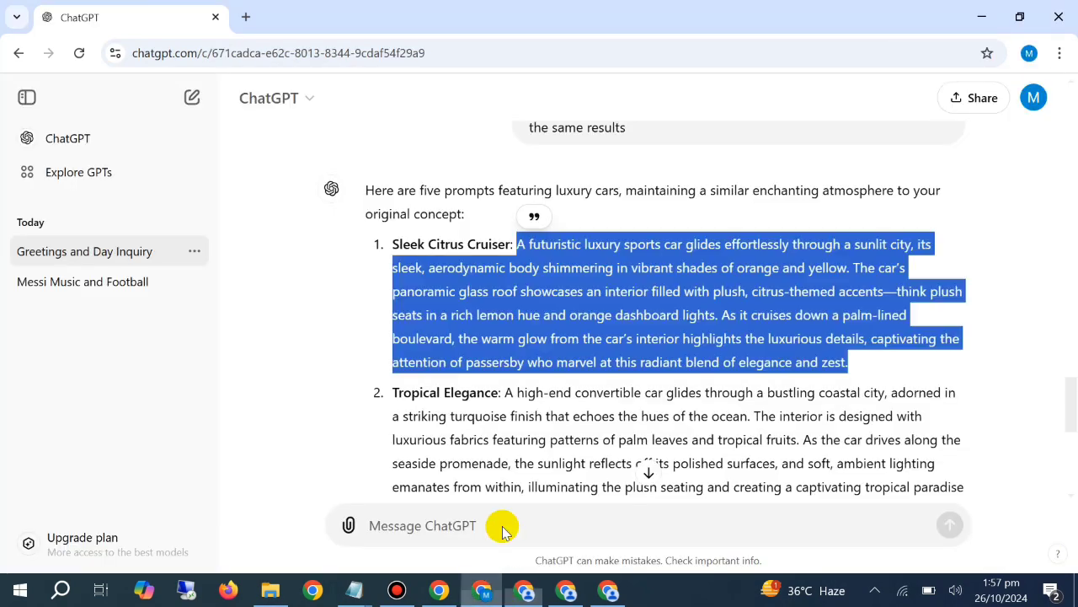
scroll(498, 444, "down", 2)
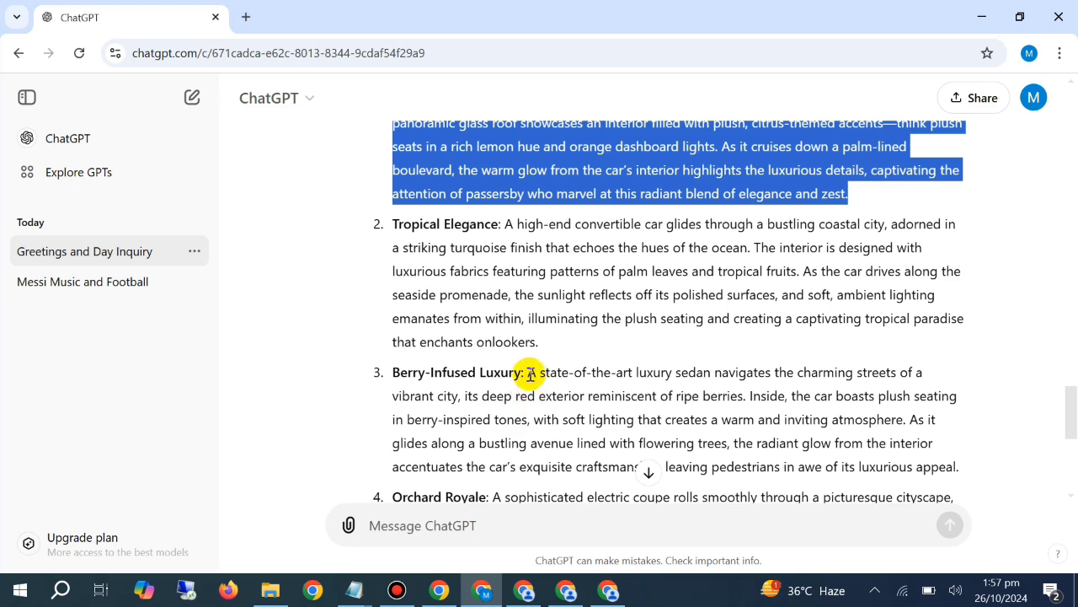
left_click_drag(526, 372, 997, 407)
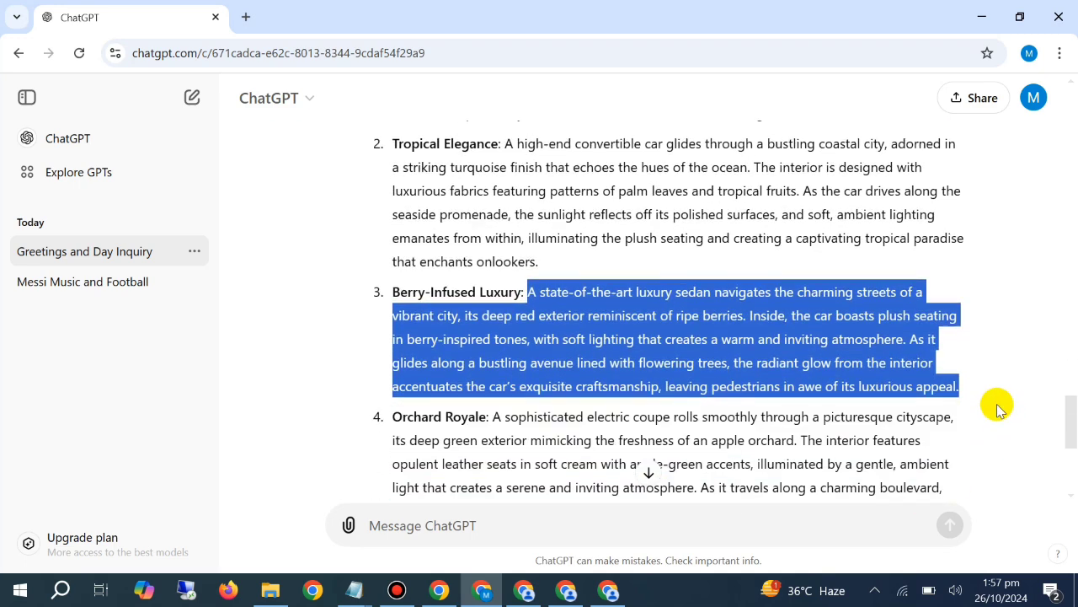
right_click(524, 347)
left_click(556, 366)
Replace the sports car prompt in the generating PicLumen window with the Berry-Infused Luxury text and clear the box
left_click(524, 590)
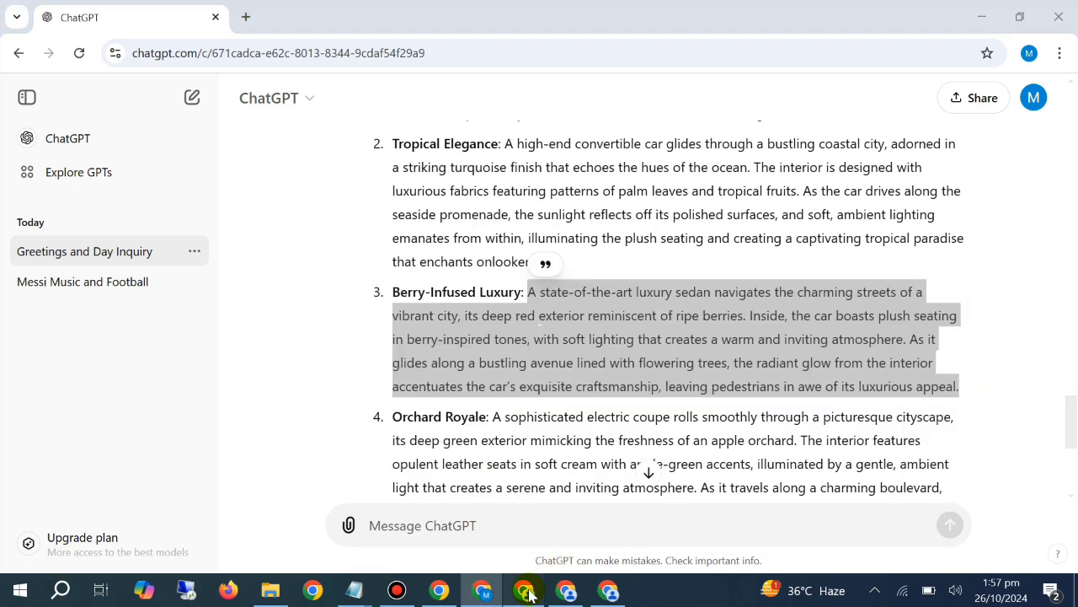
right_click(378, 217)
left_click(437, 427)
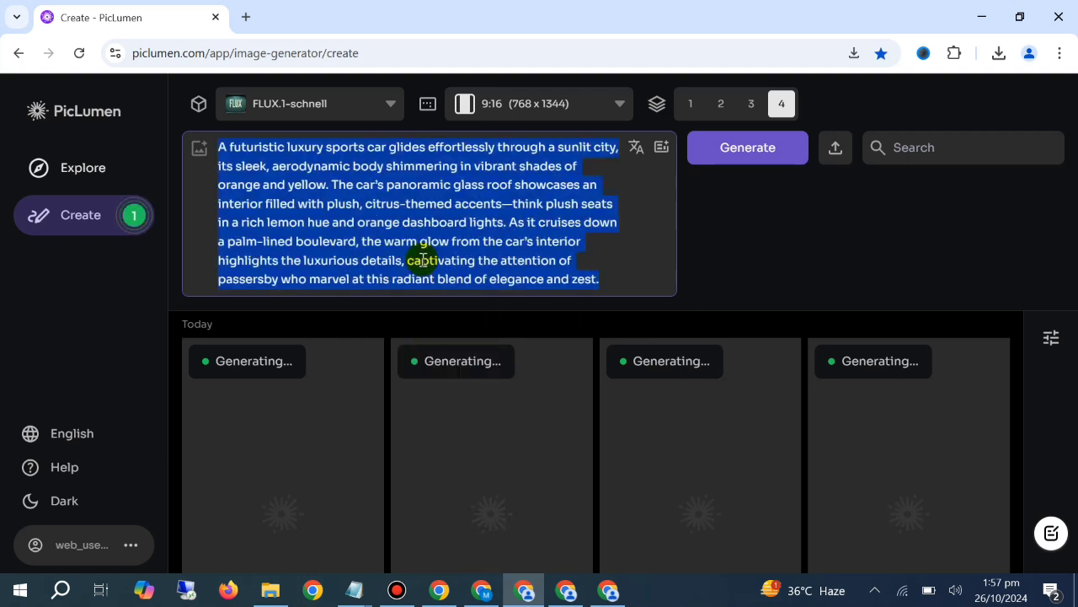
right_click(428, 313)
left_click(447, 362)
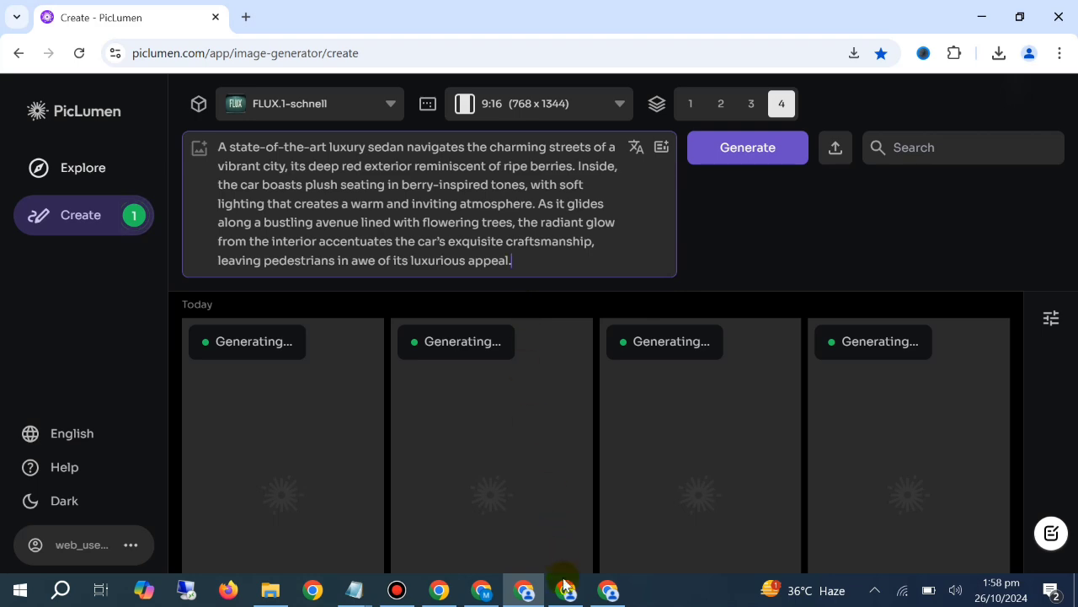
triple_click(413, 192)
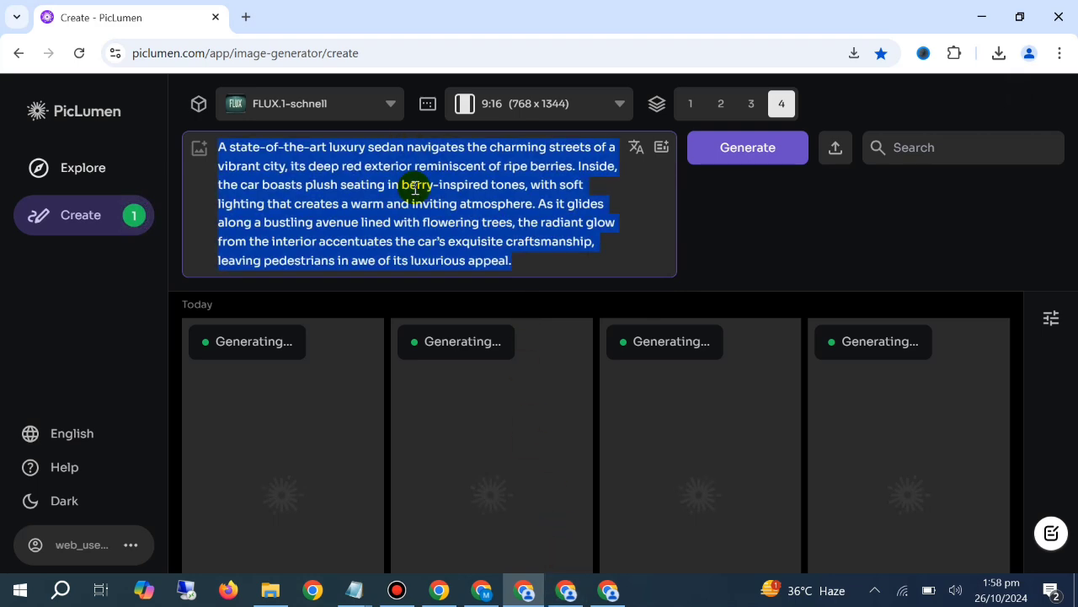
key("BackSpace")
In the PicLumen window showing the beach trains, choose FLUX.1-schnell and generate images from the Berry-Infused Luxury prompt
left_click(566, 593)
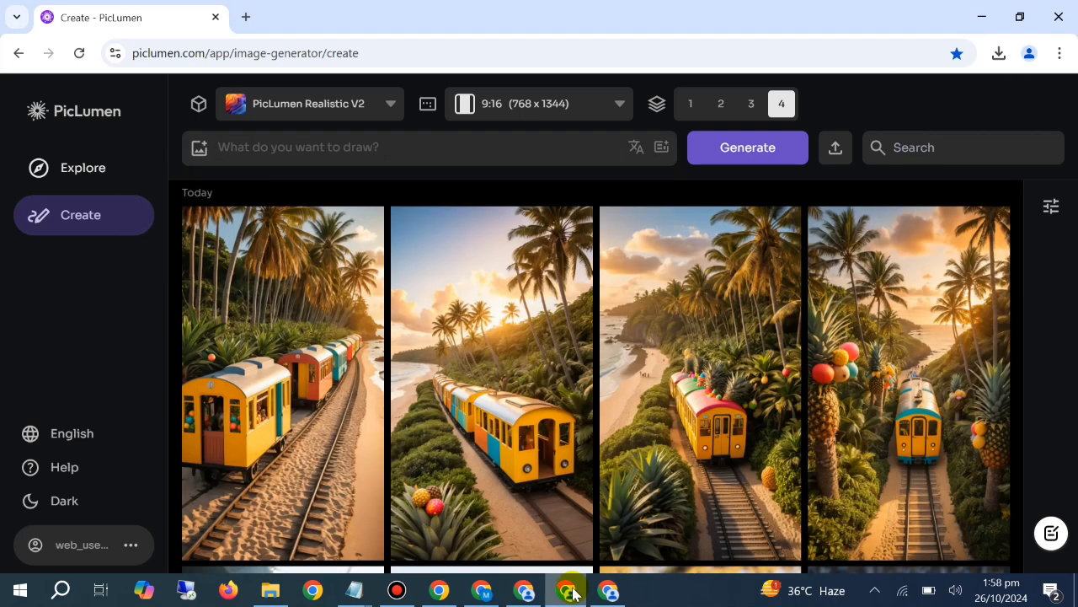
left_click(341, 108)
left_click(289, 243)
left_click(338, 152)
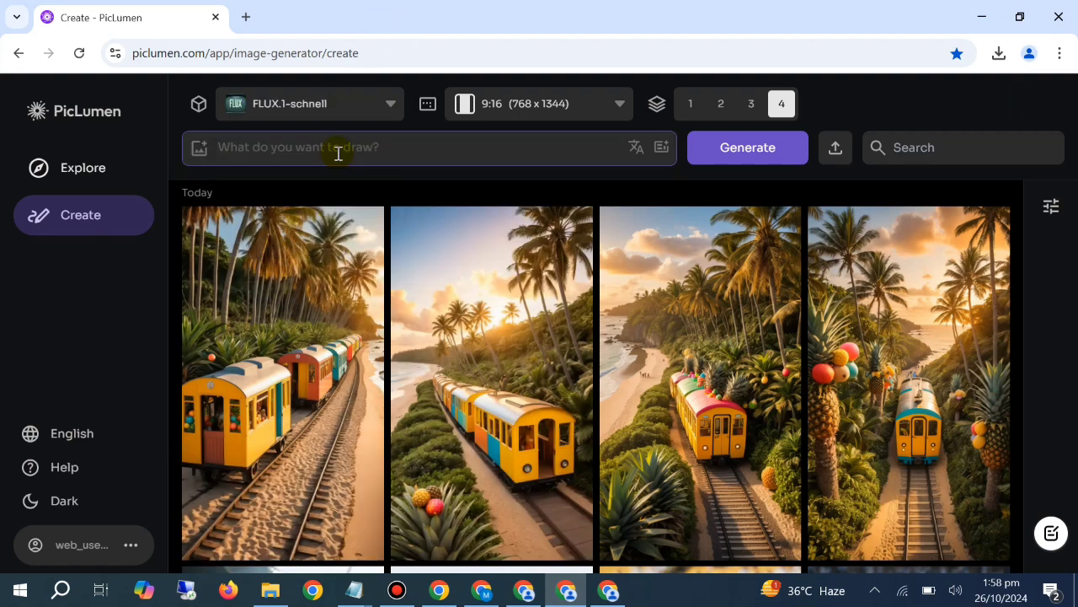
key("ctrl+v")
left_click(722, 155)
Copy the Grape Escape prompt from ChatGPT and generate images from it in the PicLumen window showing the berry-filled trams
left_click(603, 591)
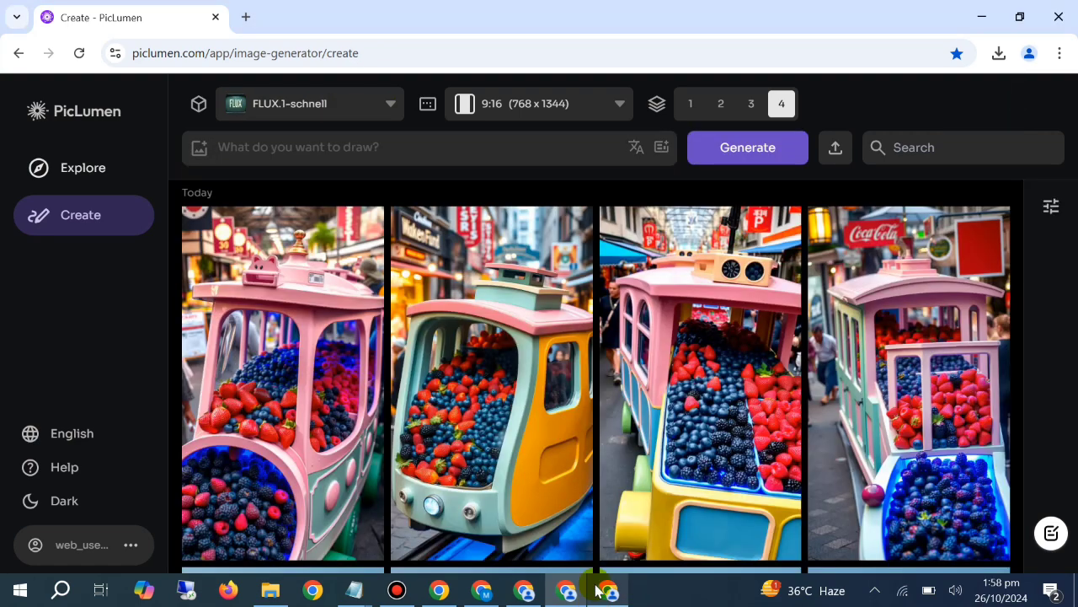
left_click(478, 600)
scroll(539, 362, "down", 3)
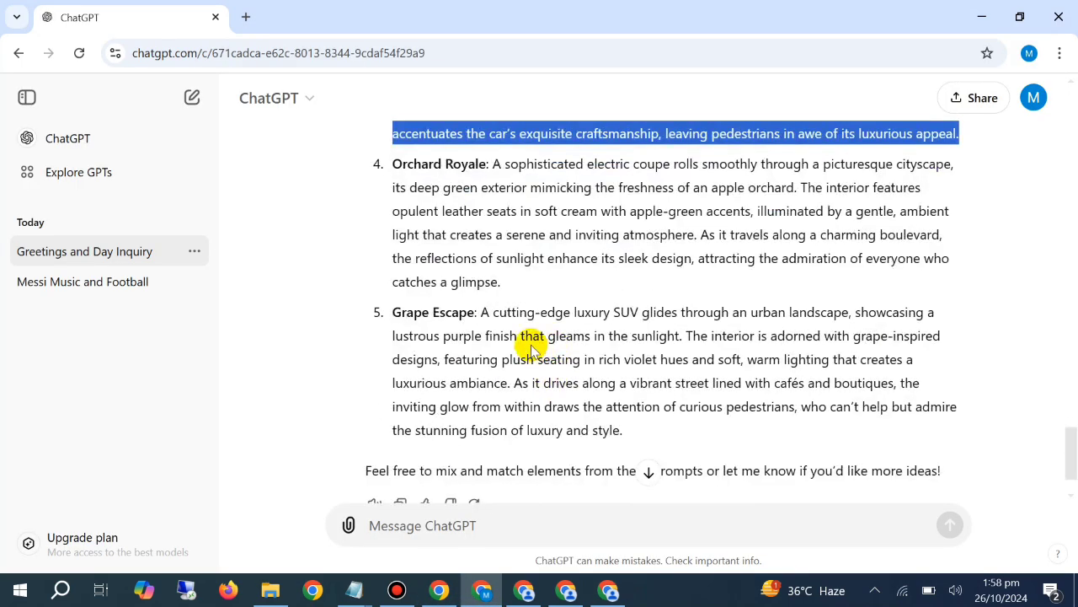
left_click_drag(481, 313, 707, 440)
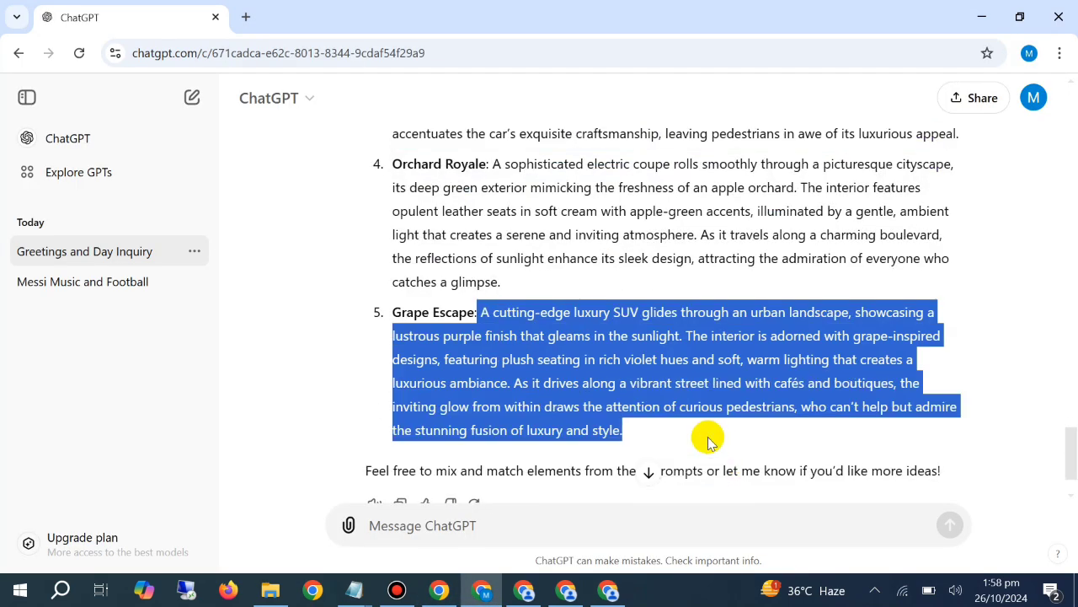
left_click(609, 590)
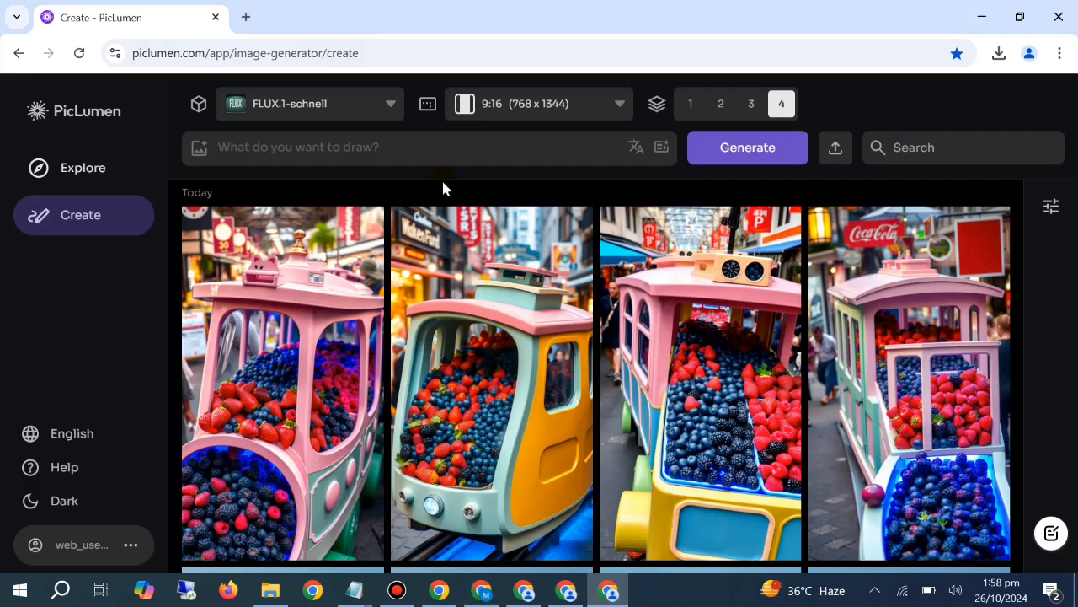
left_click(373, 144)
key("ctrl+v")
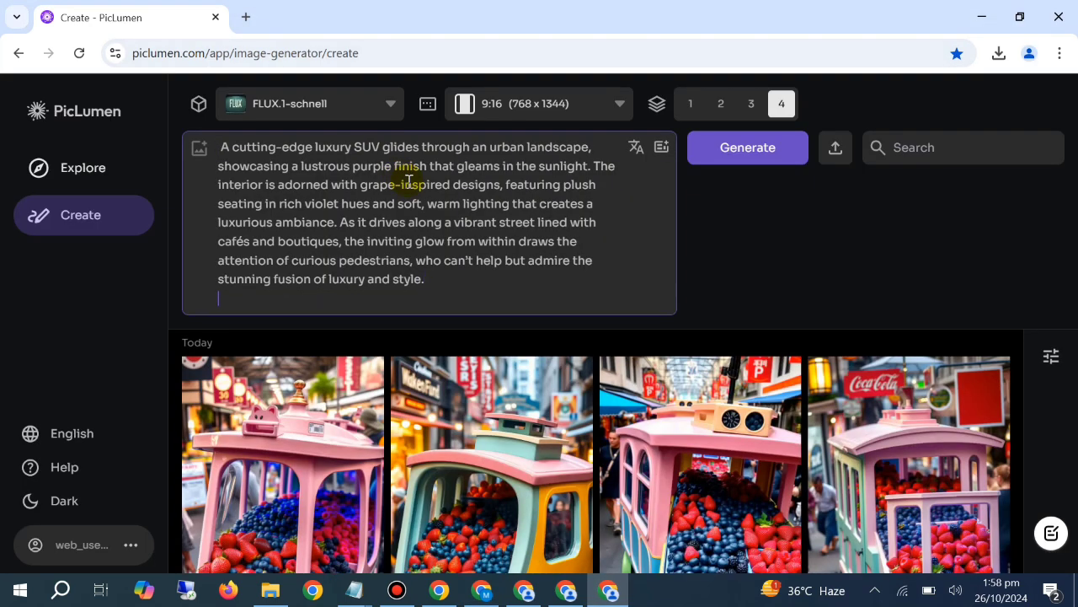
left_click(775, 148)
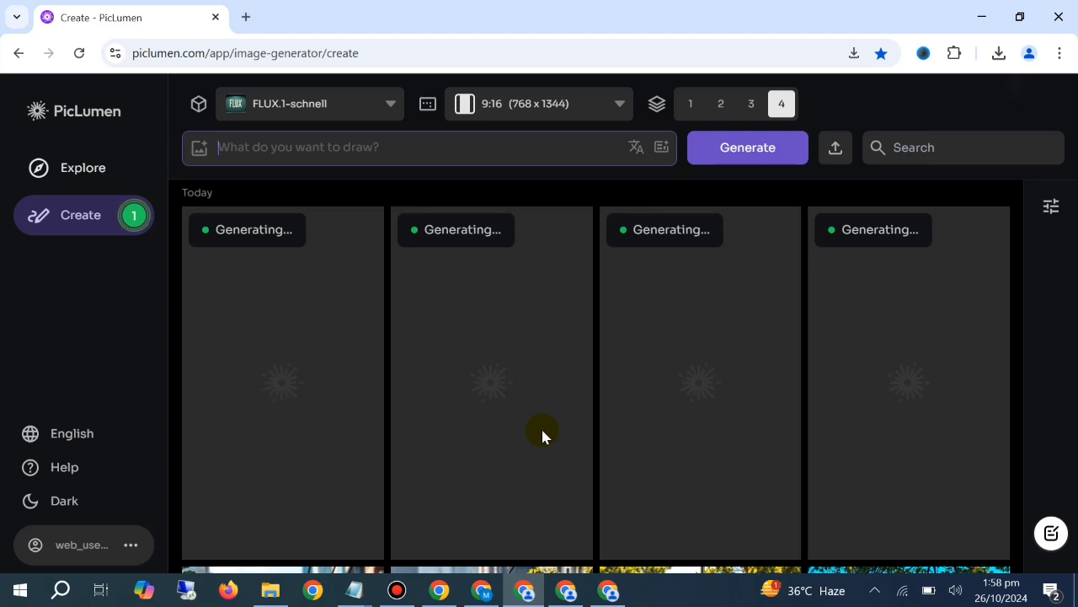
Return to the PicLumen window running the Sleek Citrus Cruiser prompt and examine its generated sports car images
left_click(439, 589)
left_click(523, 591)
mouse_move(553, 580)
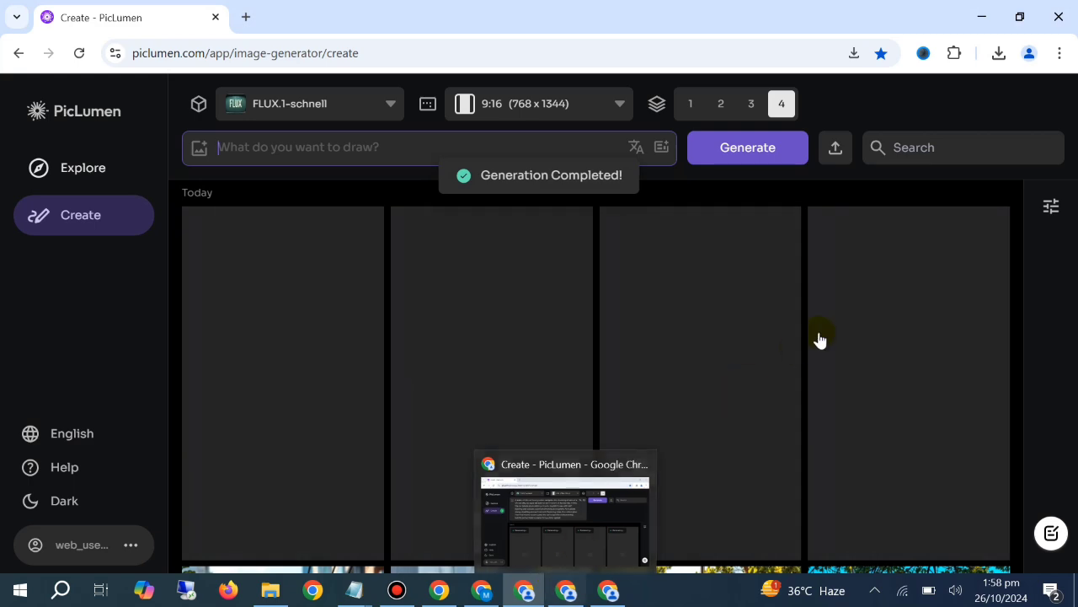
mouse_move(680, 477)
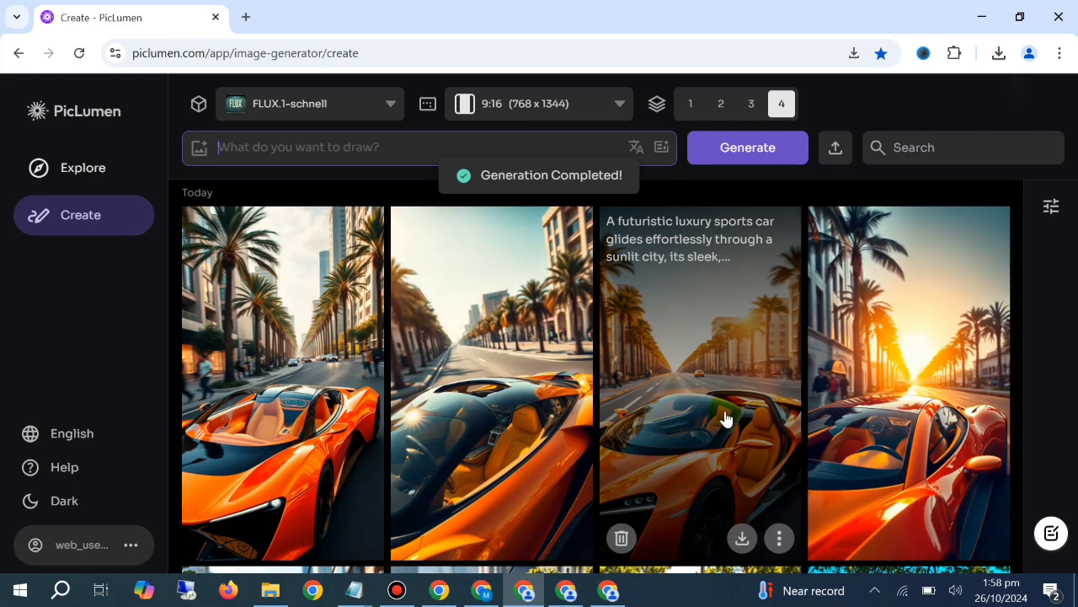
scroll(835, 365, "down", 2)
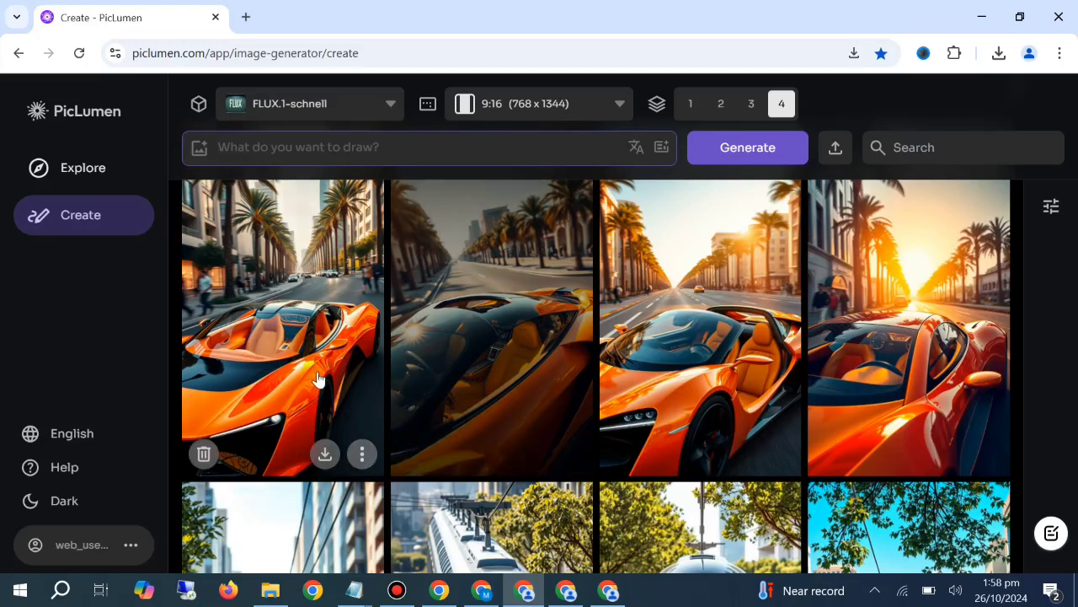
Review the red luxury sedan images in their PicLumen window and clear the sedan text from the prompt box
left_click(562, 590)
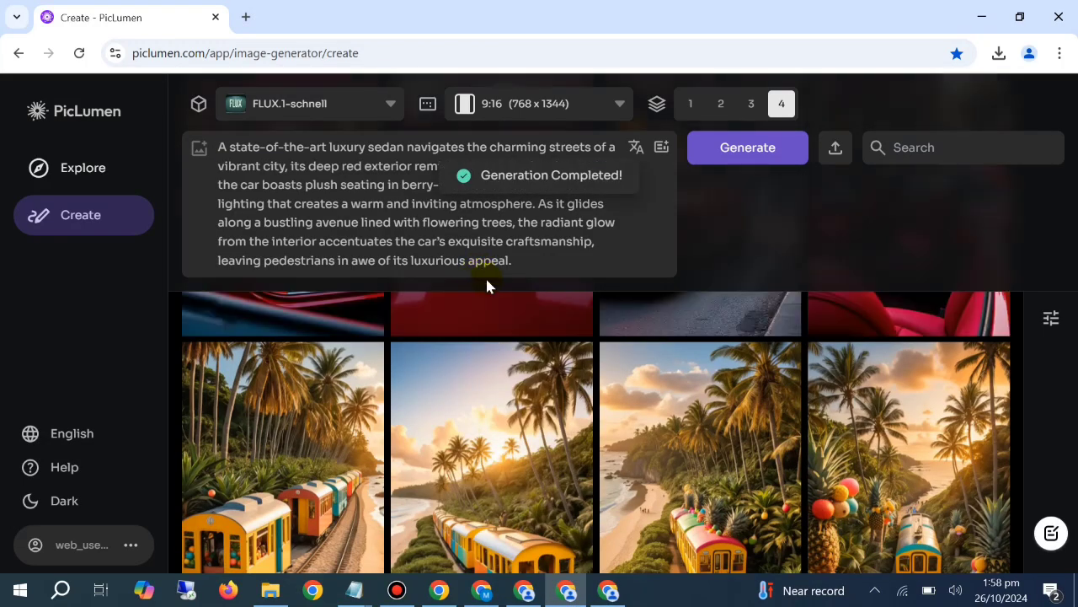
scroll(540, 402, "up", 3)
scroll(537, 401, "up", 2)
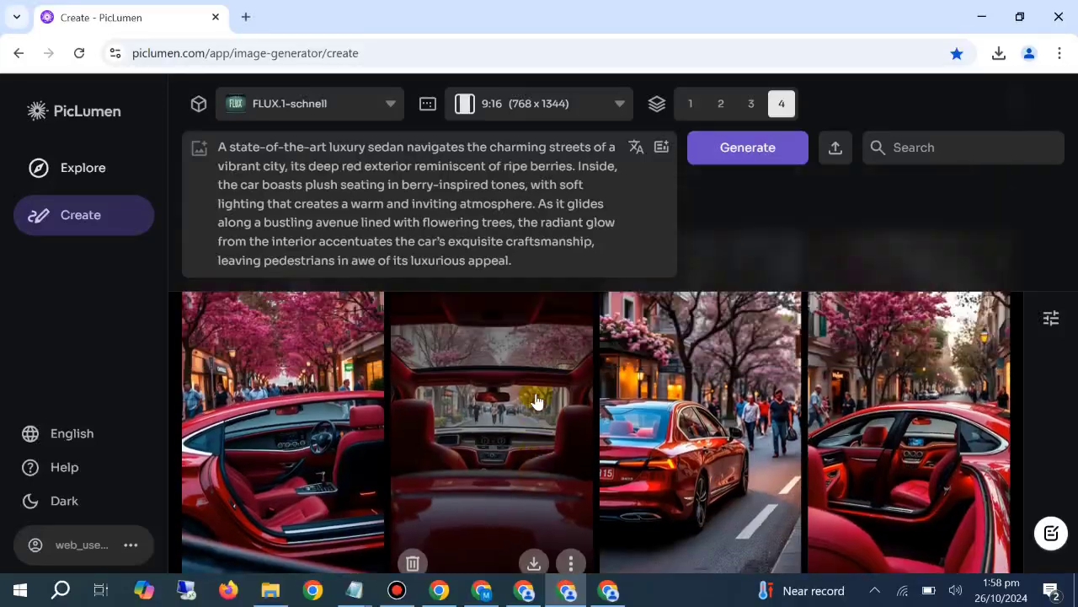
key("ctrl+a")
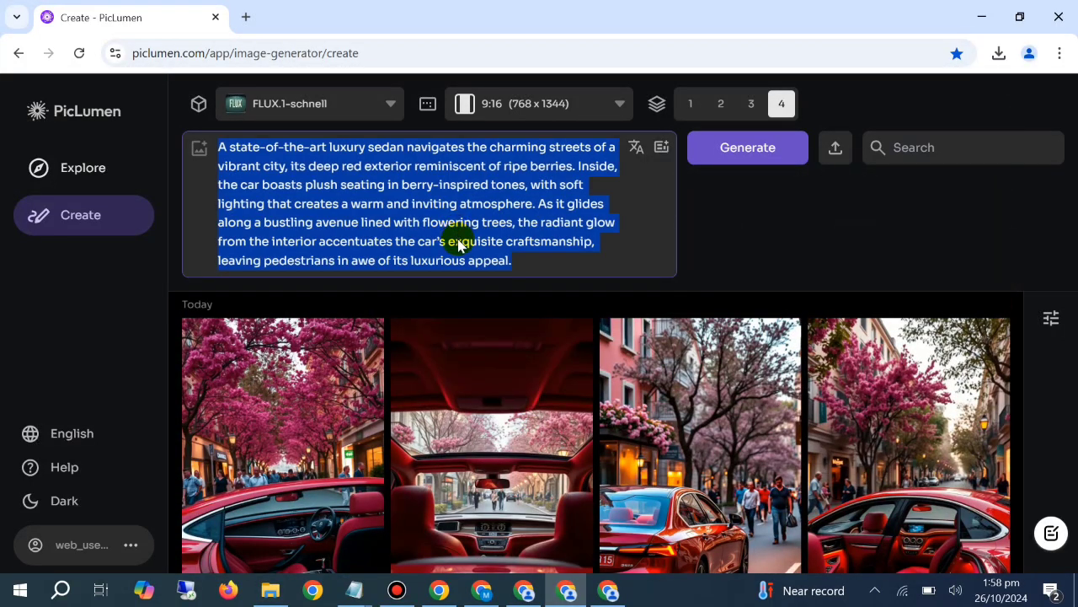
key("BackSpace")
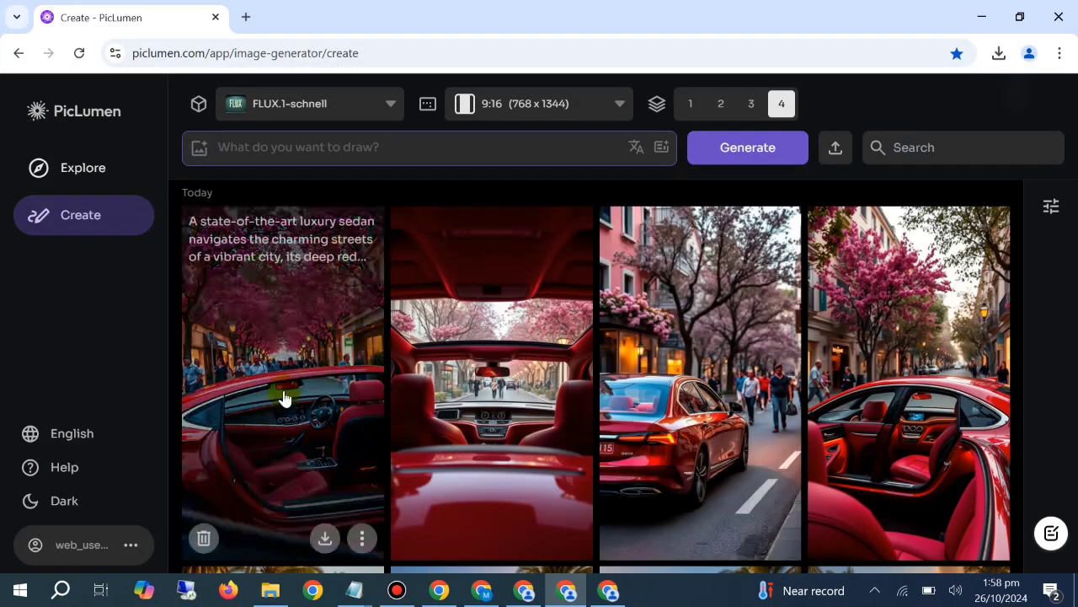
Switch to the PicLumen window running the Grape Escape prompt and clear the SUV text from its prompt box
left_click(615, 585)
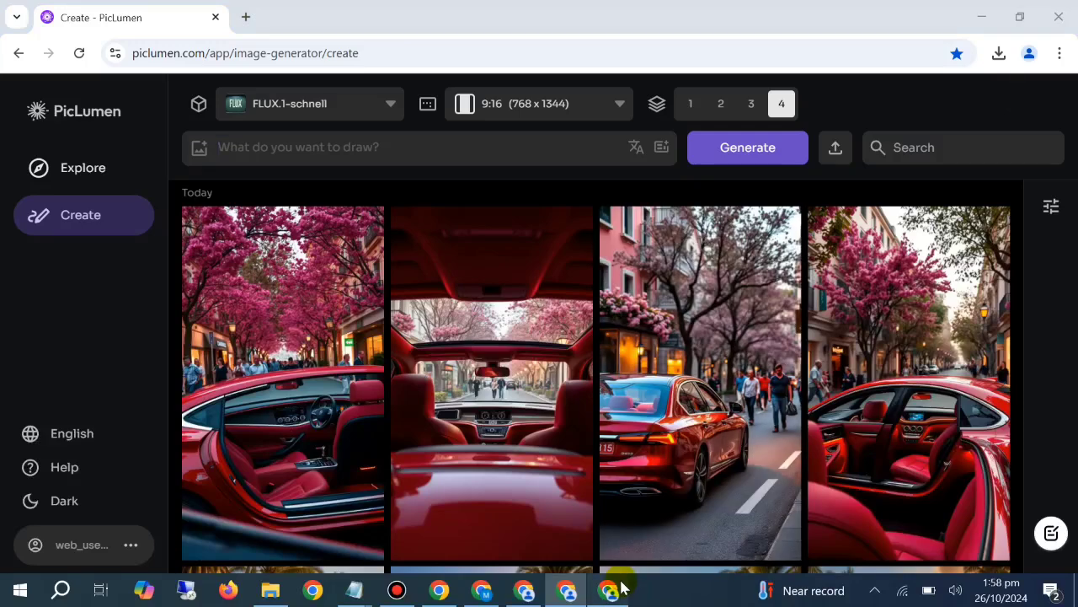
left_click(399, 276)
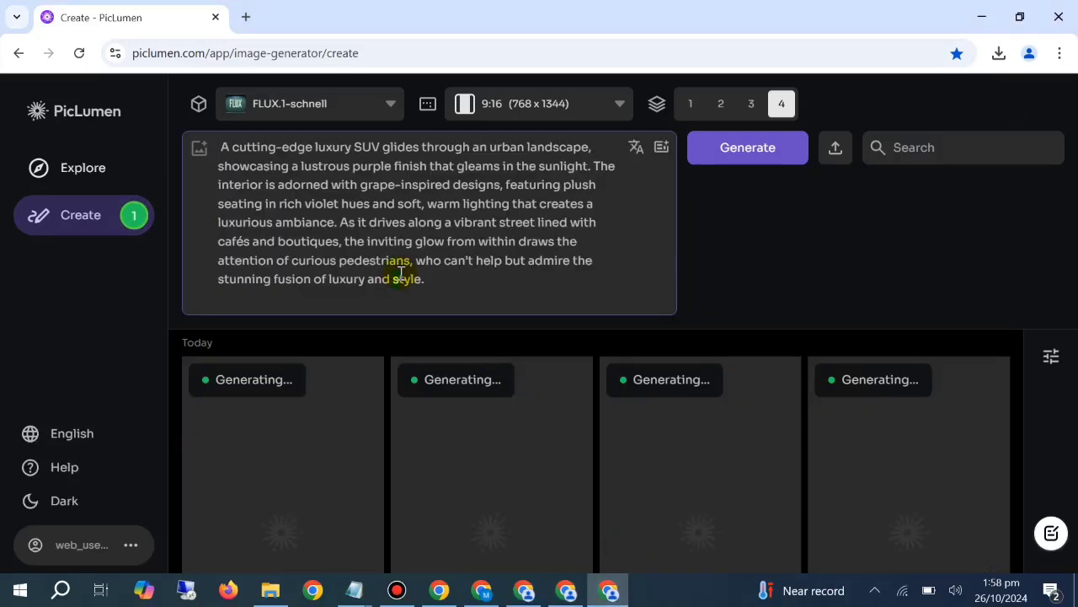
key("ctrl+a")
key("BackSpace")
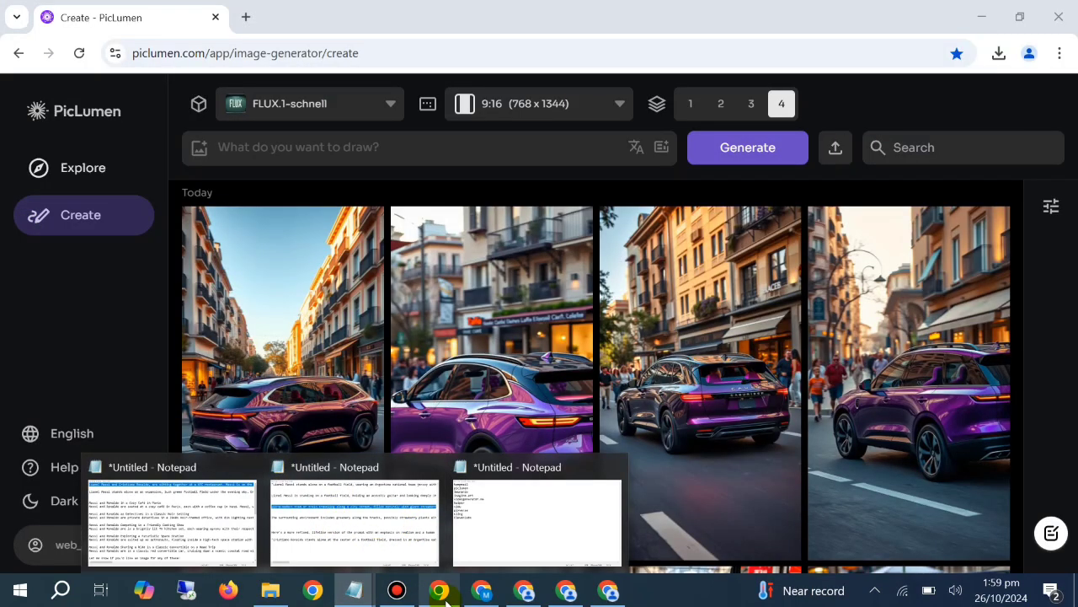
Return to ChatGPT, start a new chat, dismiss the plan limit notice, and send the message "hello"
left_click(433, 596)
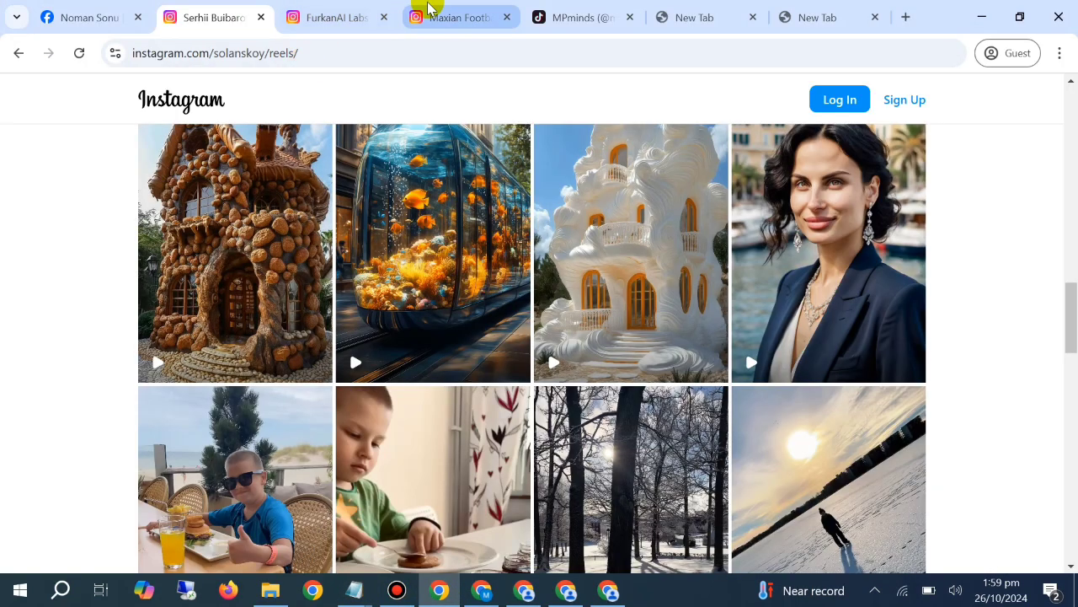
left_click(481, 590)
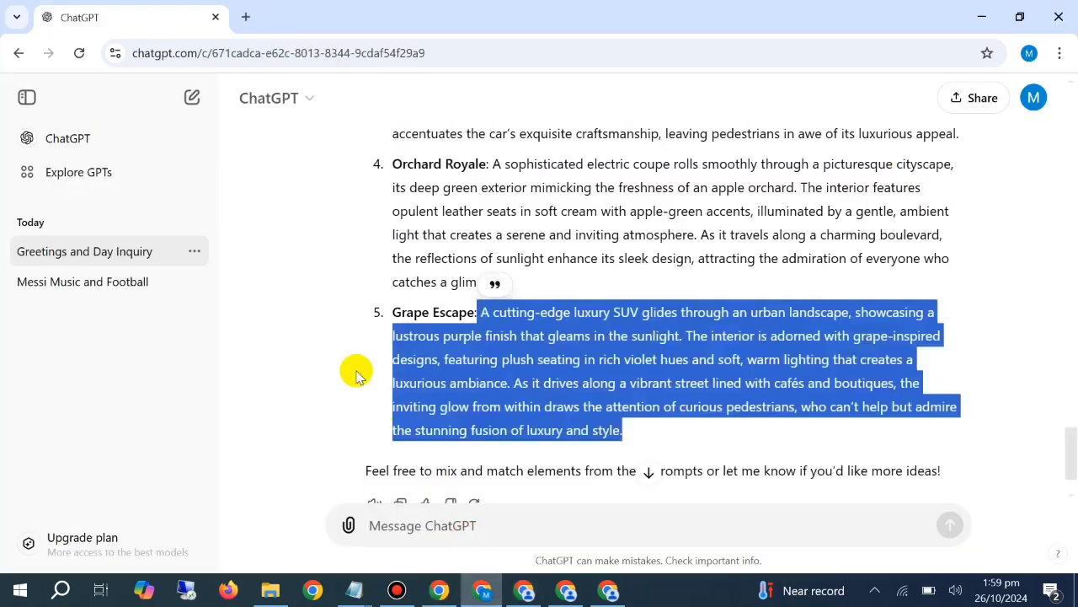
left_click(192, 99)
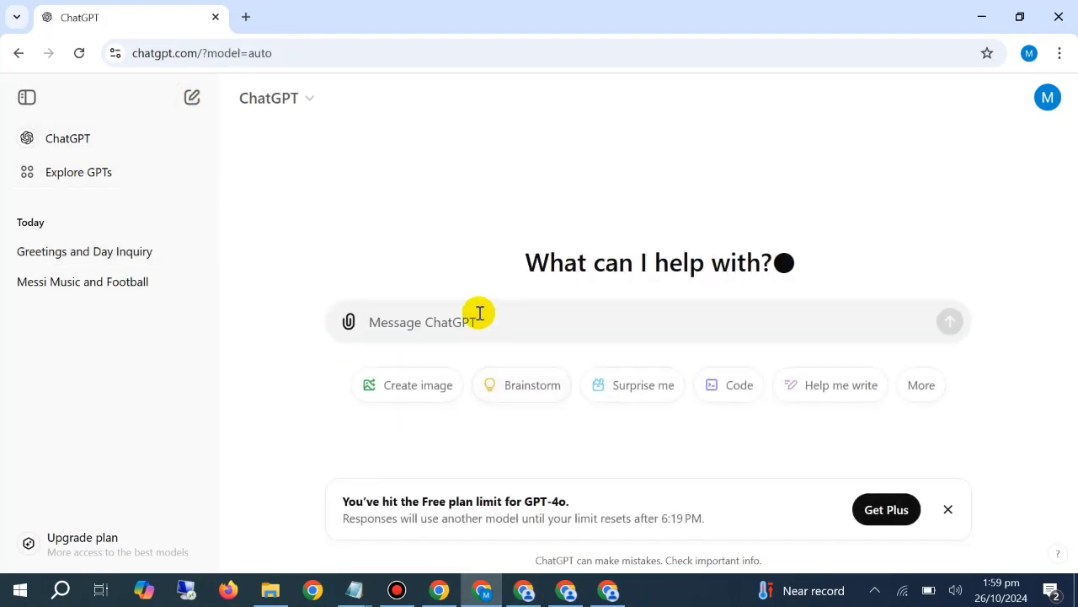
left_click(949, 509)
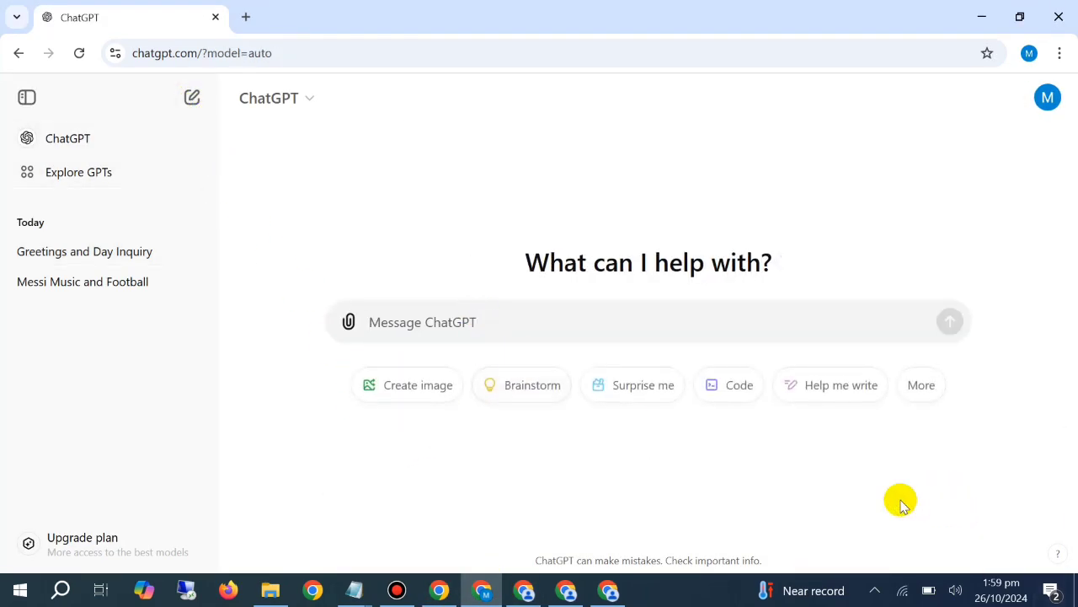
left_click(529, 325)
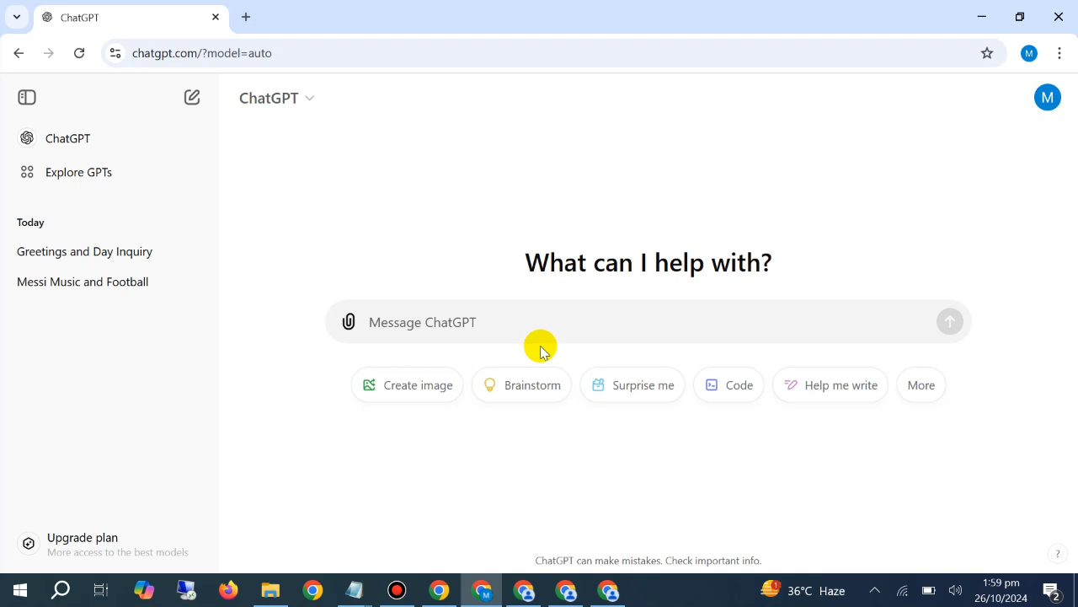
type("hello")
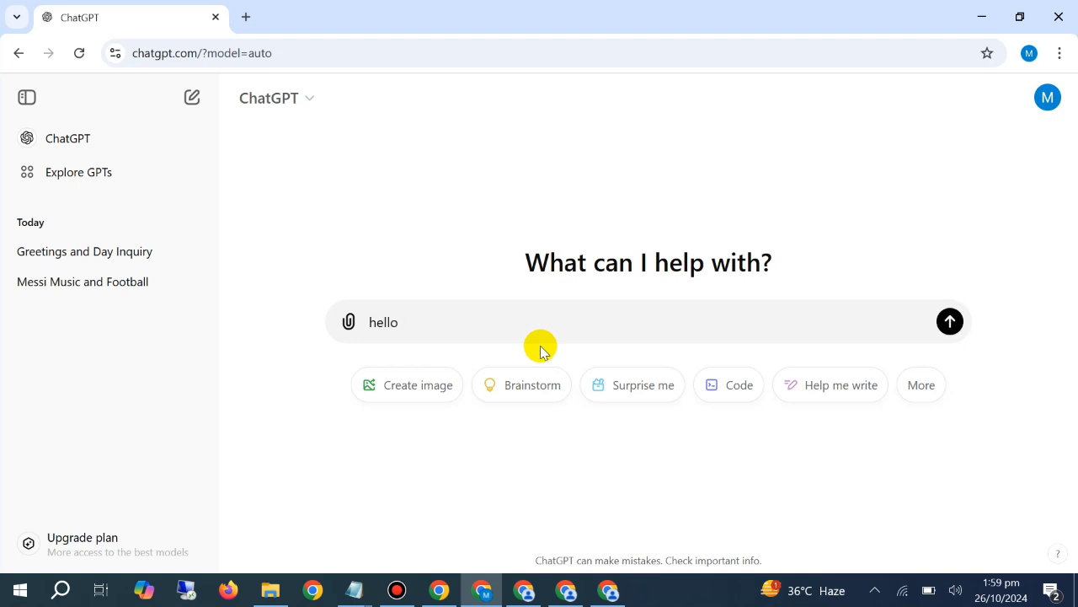
key("Return")
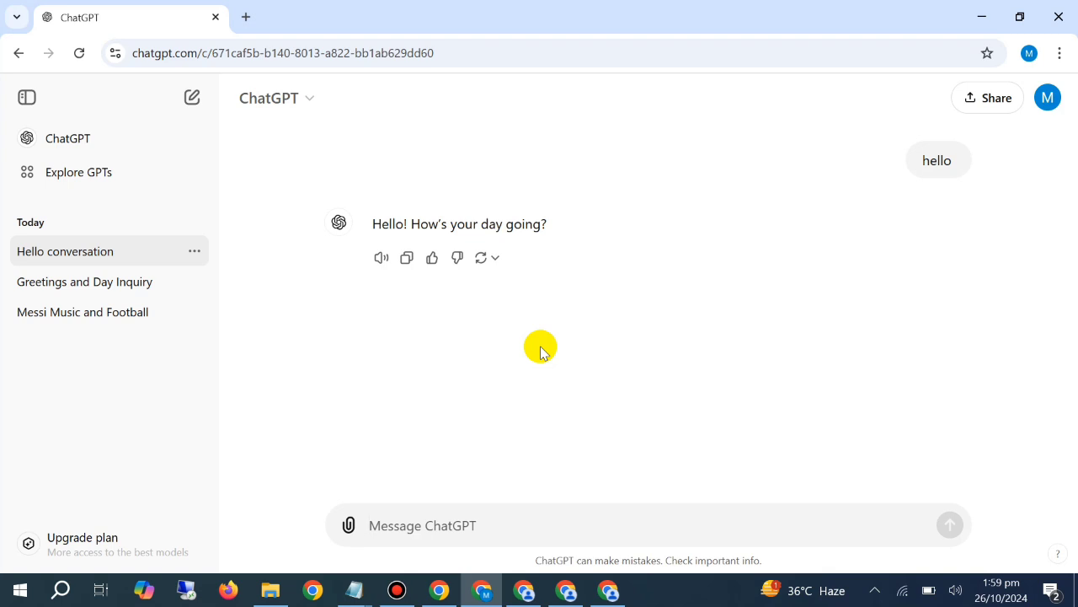
Request a prompt in which the majestic lion is standing in front of train, with both "train" and "lion" in the frame
type("write for me a")
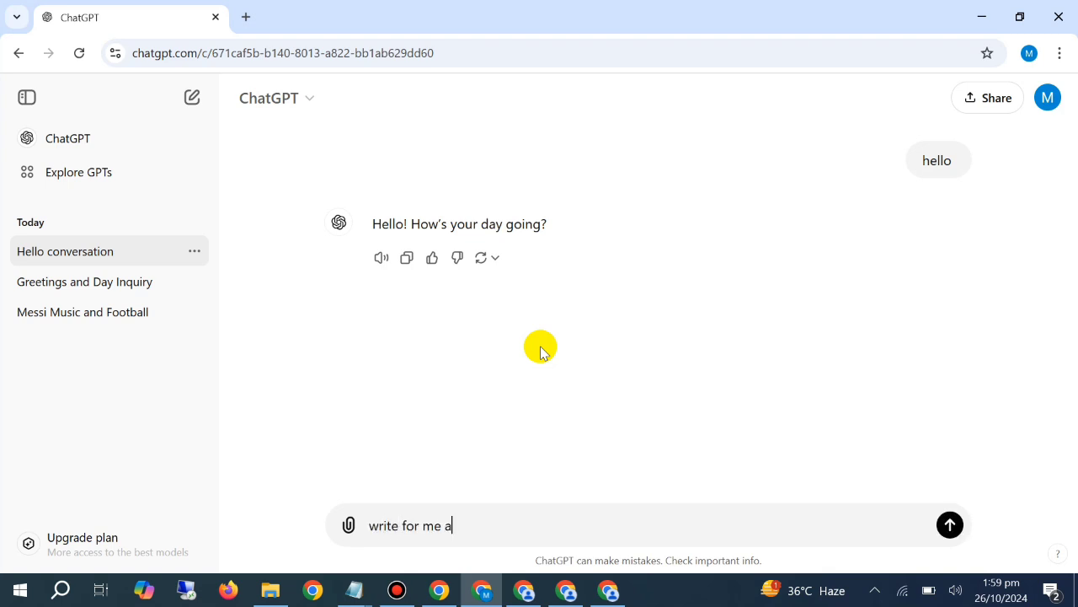
type(" prompt in")
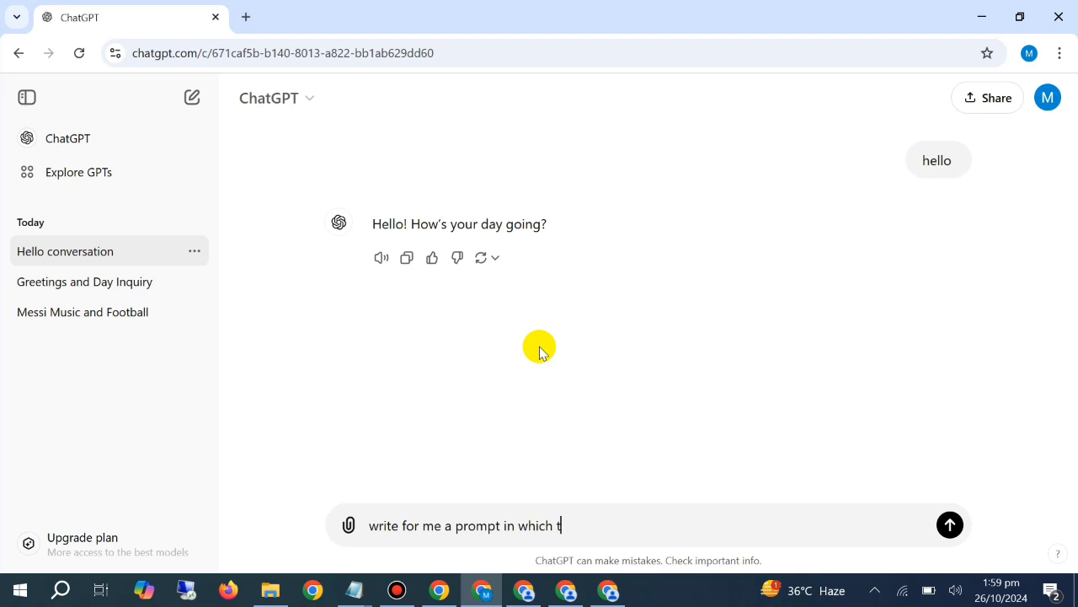
type("which the majestic liion")
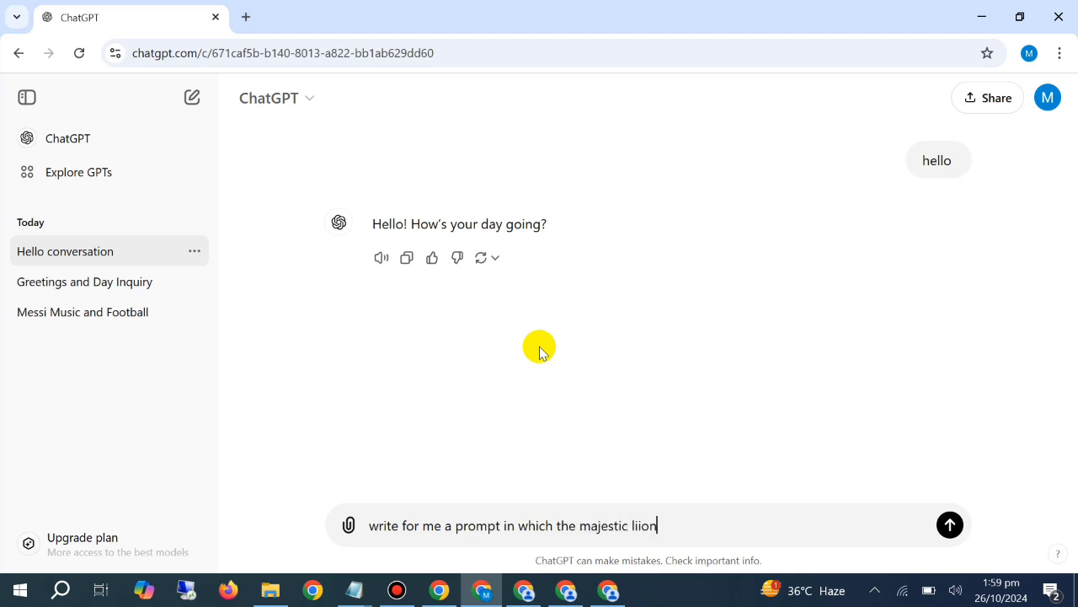
type(" is standing")
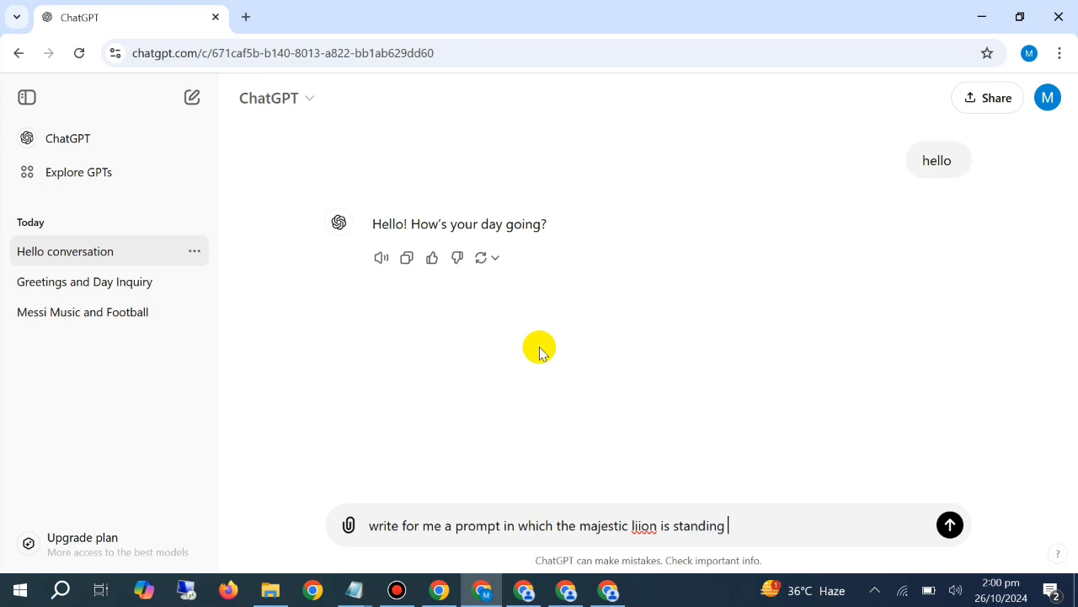
type(" in front o")
type("f train, make sure both")
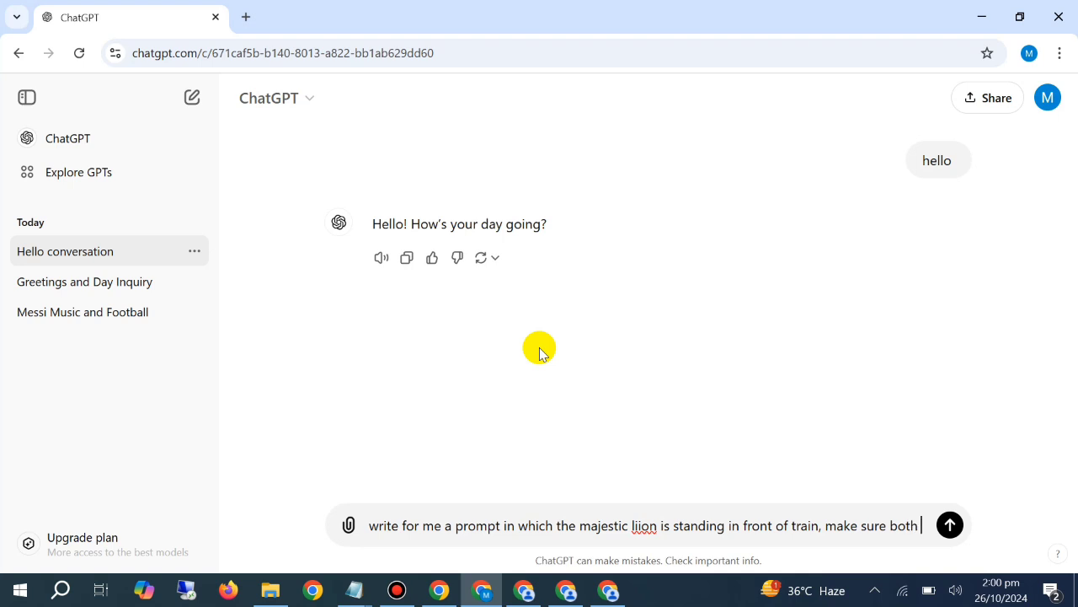
type("are i")
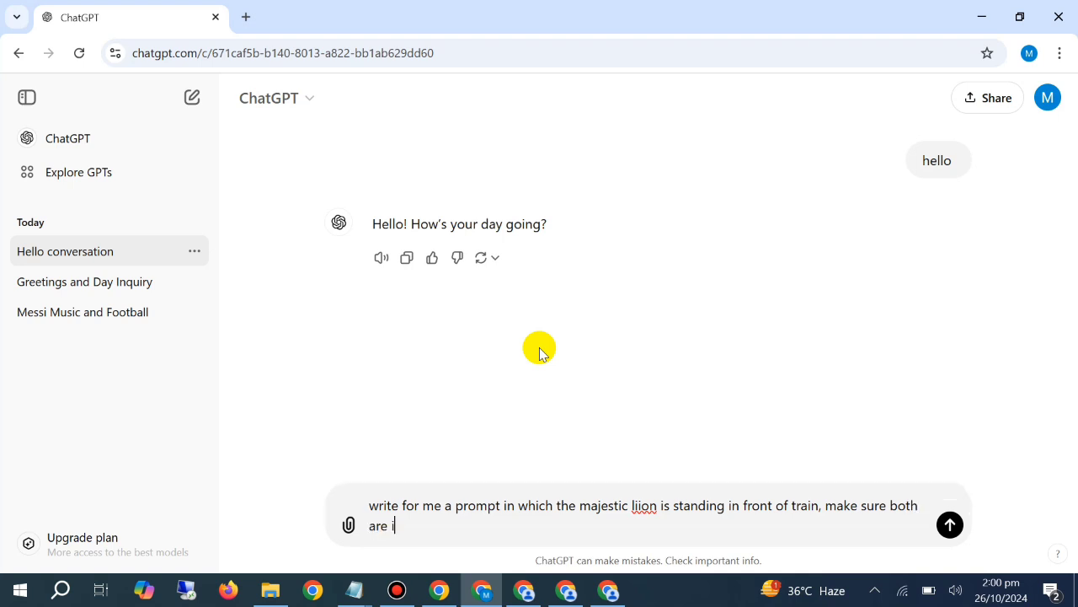
type("n the frame train and lion")
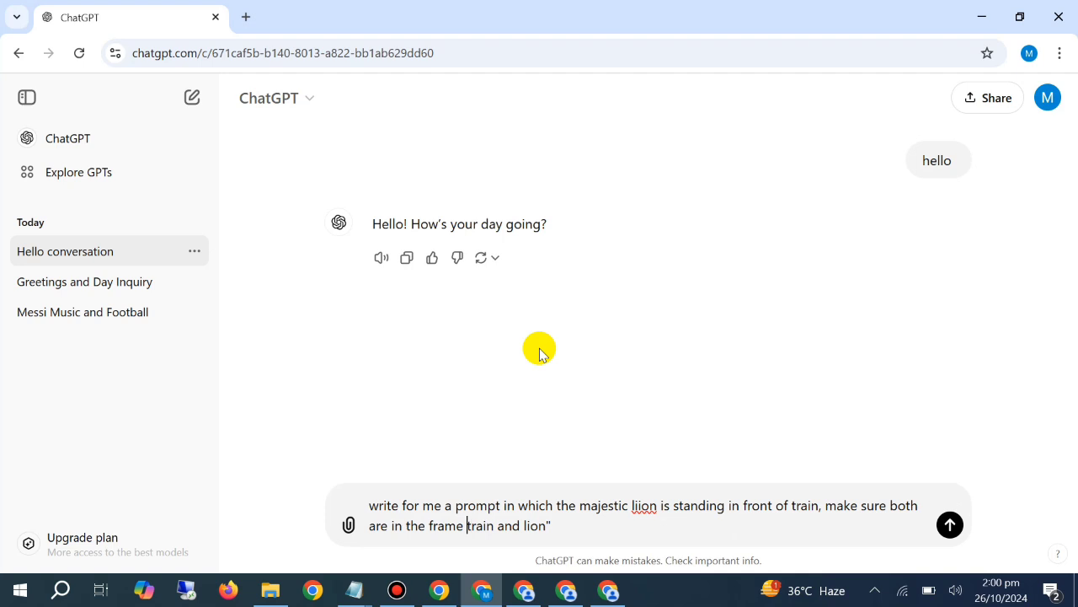
type("\"")
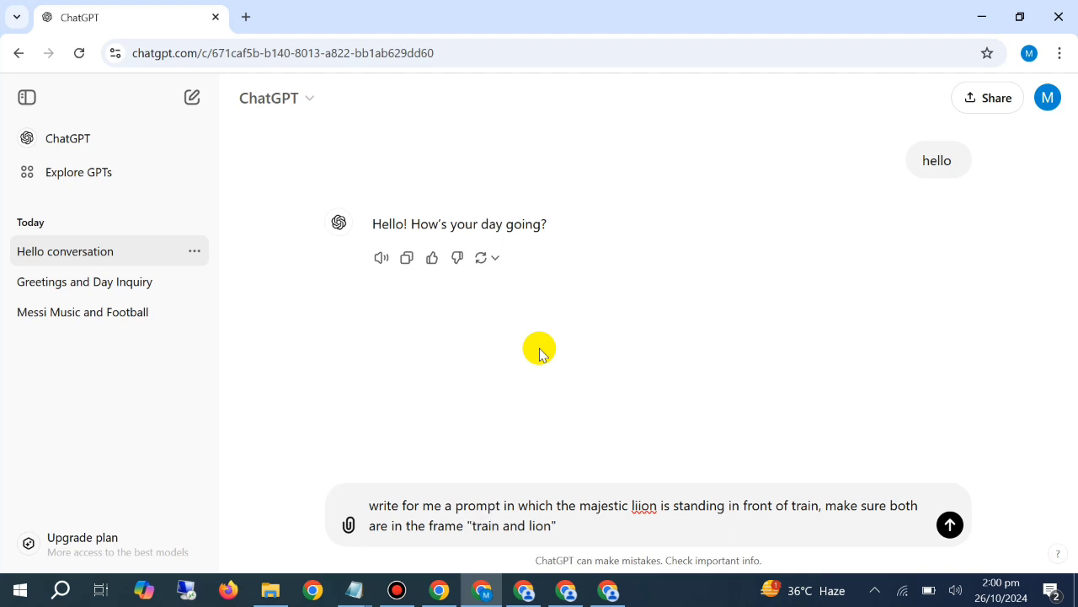
key("Right")
key("Right")
key("Right")
key("Right")
key("Right")
type("\"")
key("Right")
key("Right")
key("Right")
key("Right")
key("Right")
type("\"")
key("Return")
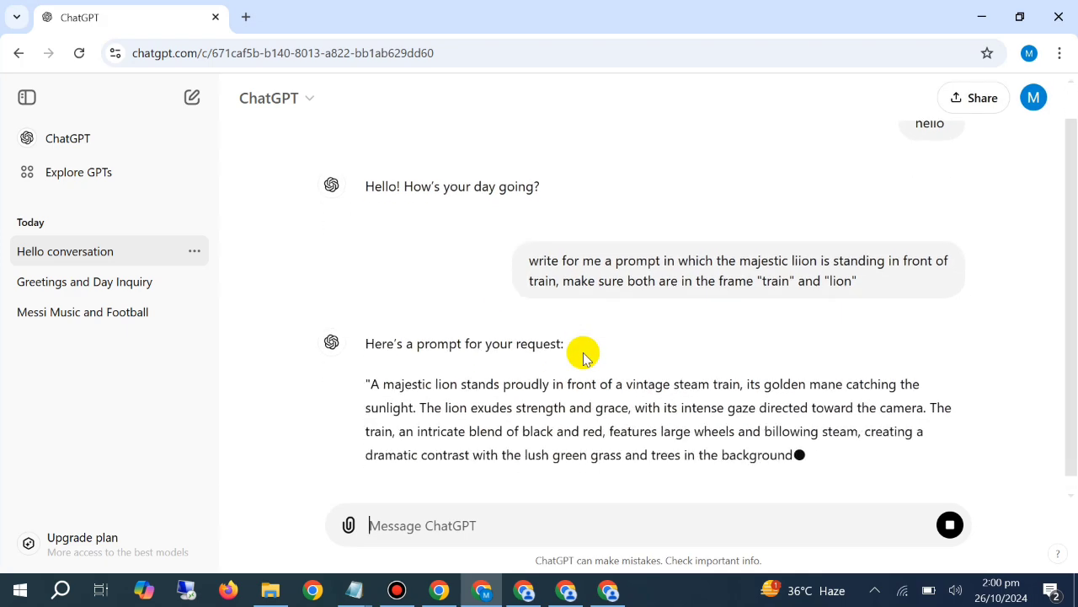
Copy the majestic lion and vintage steam train prompt from ChatGPT and generate images from it in the PicLumen window showing orange sports cars
triple_click(566, 338)
right_click(570, 344)
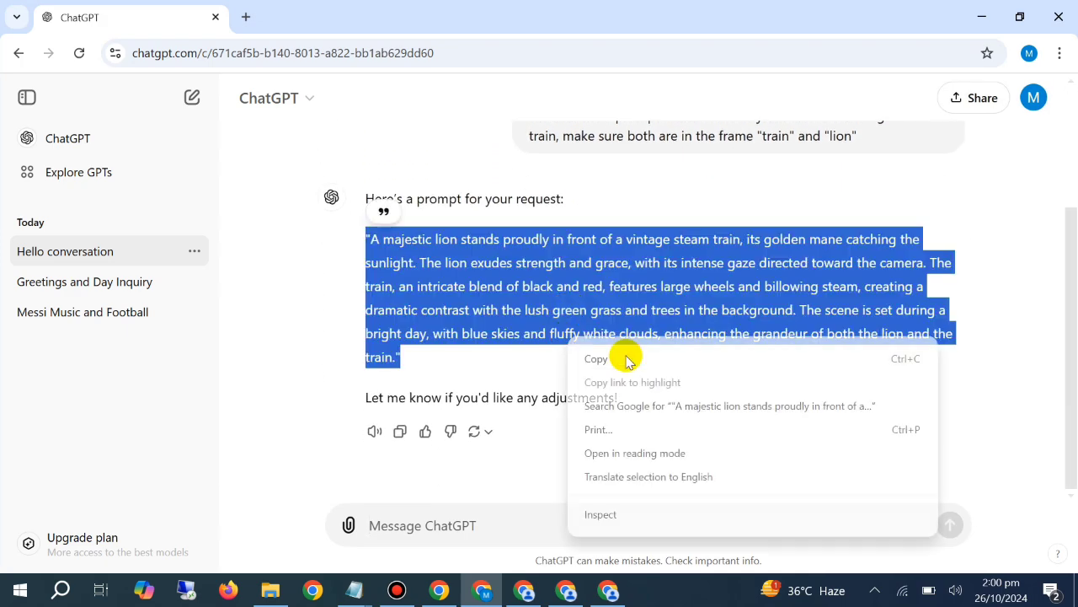
left_click(625, 361)
left_click(524, 589)
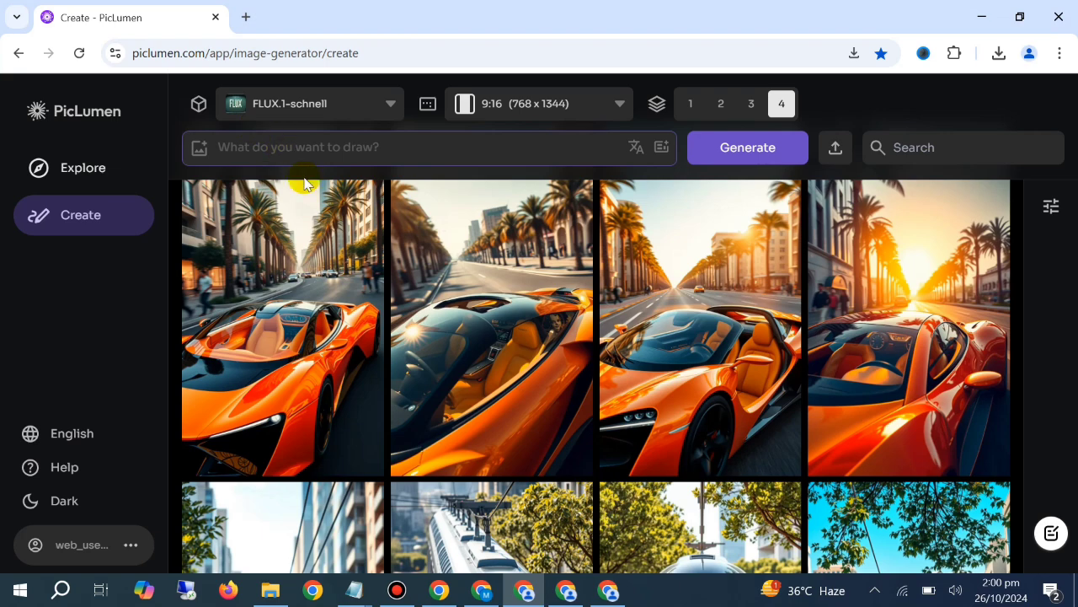
right_click(273, 152)
left_click(396, 390)
left_click(730, 144)
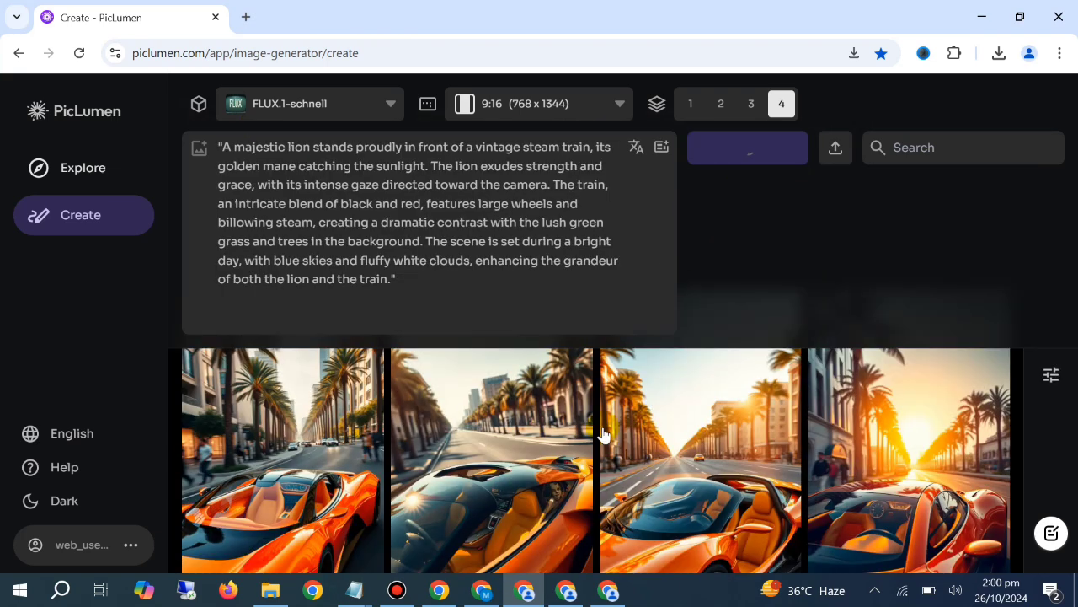
Switch back to ChatGPT and ask for a detailed version of the prompt that should also be ultra realistic
left_click(481, 590)
left_click(529, 514)
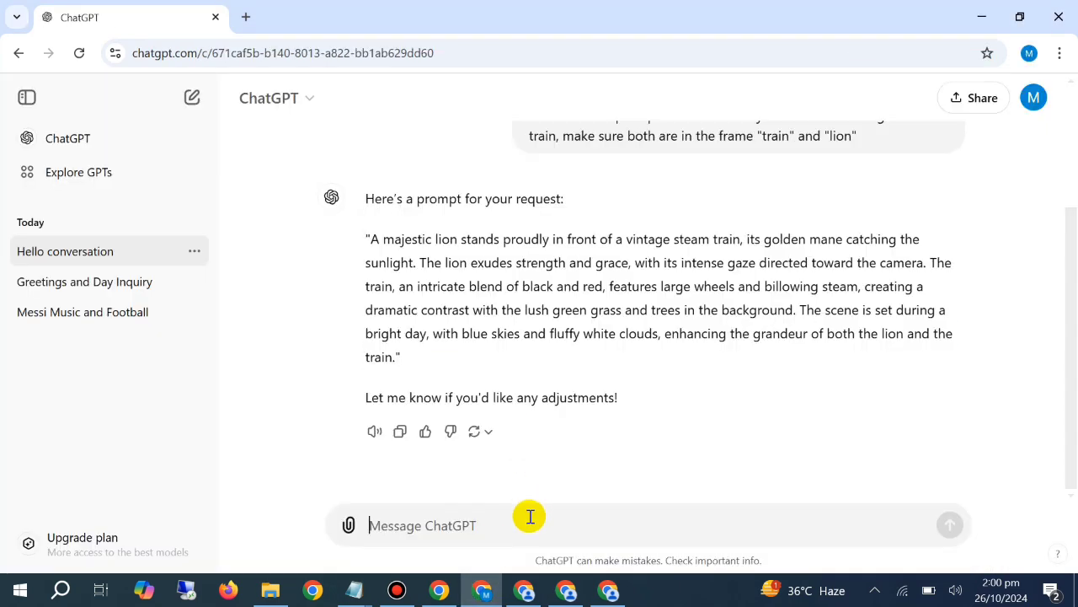
type("no weite a detailed prompt")
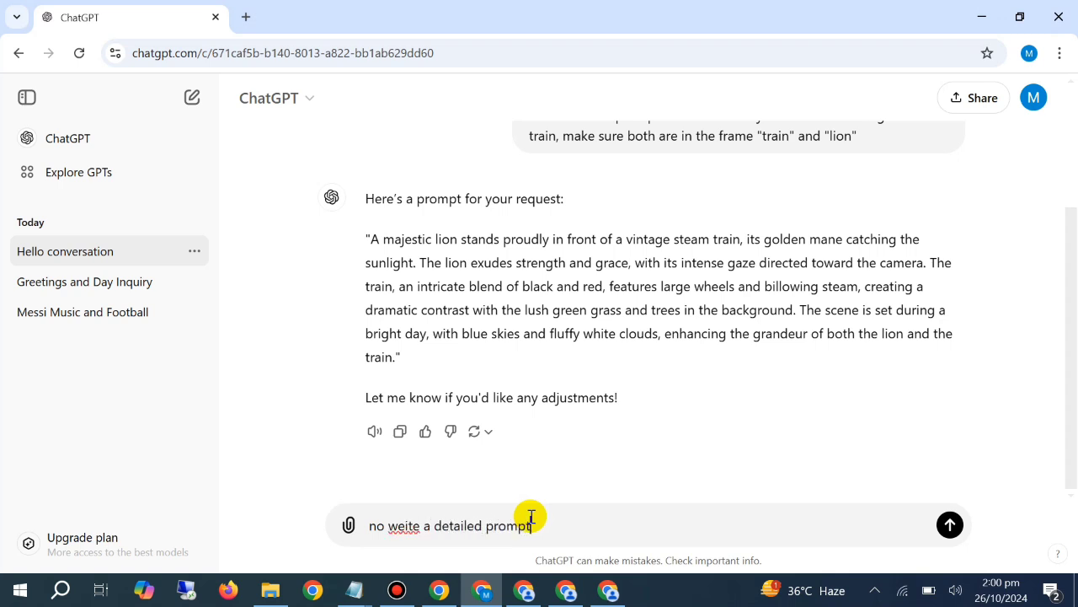
type(" which should also be ult")
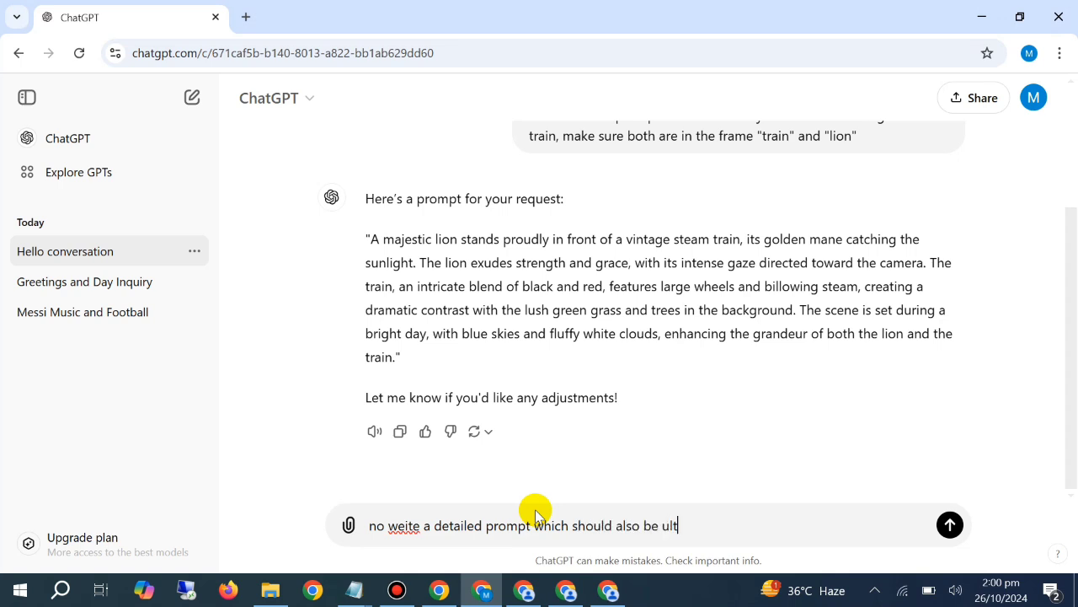
type("ra realistic")
key("Return")
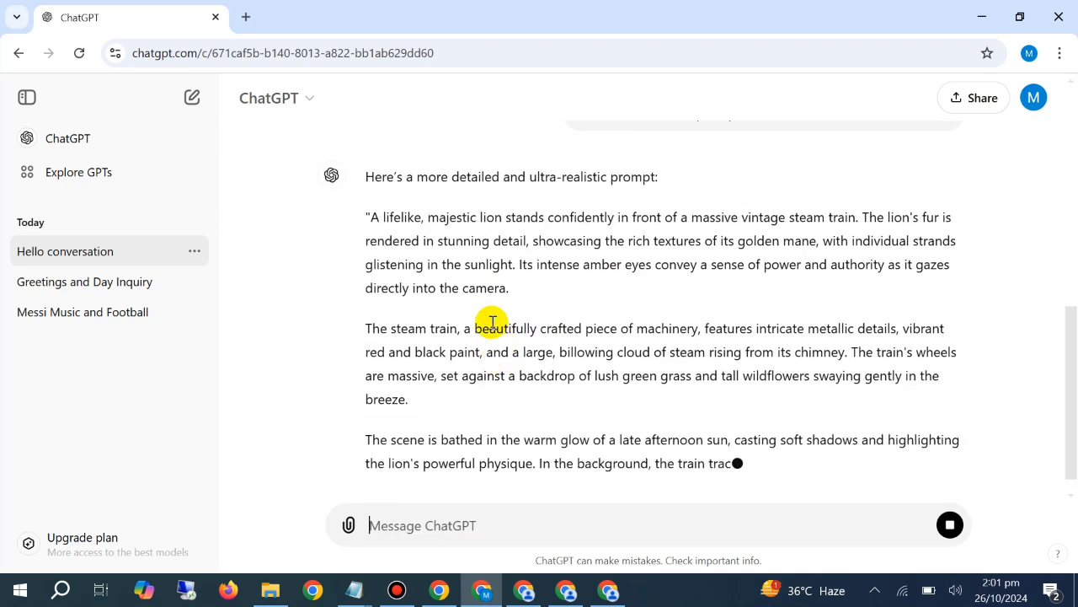
Copy all three paragraphs of the detailed ultra-realistic lion and steam train prompt
triple_click(502, 240)
right_click(502, 242)
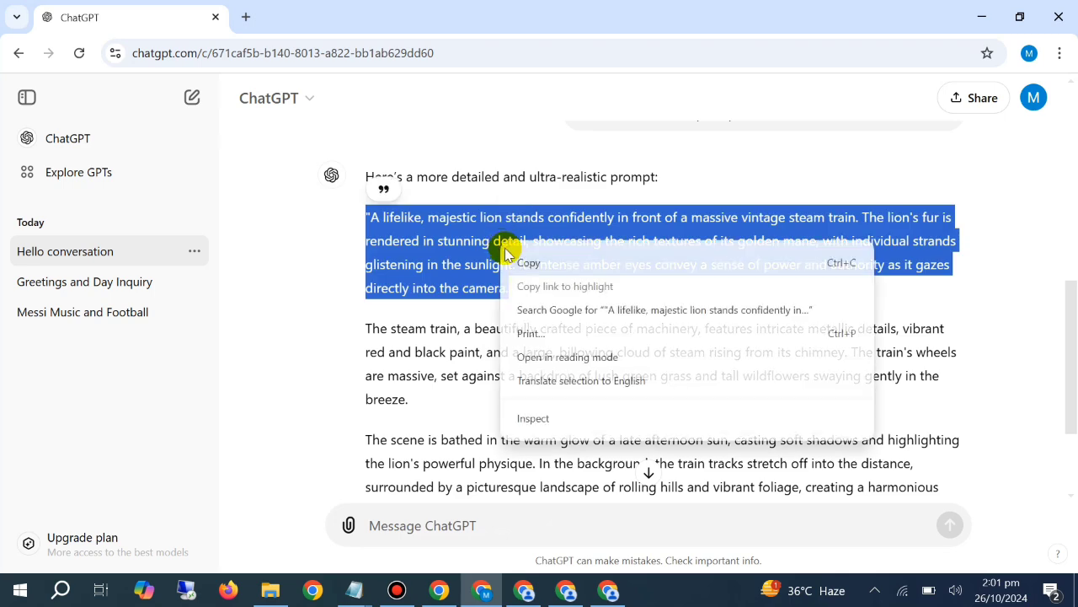
left_click(377, 226)
left_click(364, 218)
left_click_drag(364, 217, 831, 365)
right_click(740, 327)
left_click(699, 312)
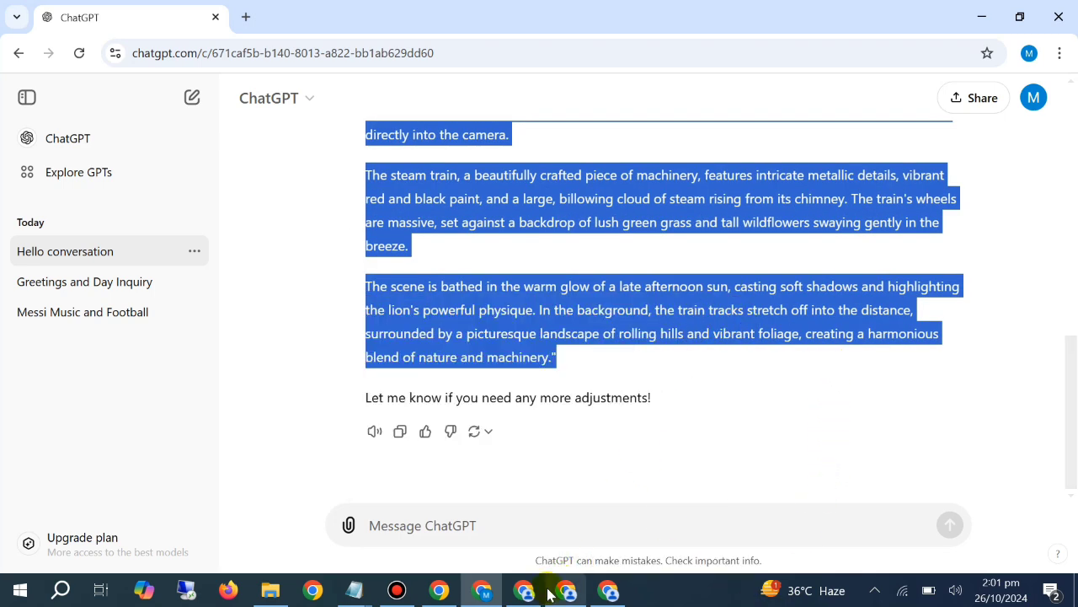
In the PicLumen window running the lion prompt, replace the prompt text with the copied detailed version and generate images
left_click(524, 590)
right_click(331, 164)
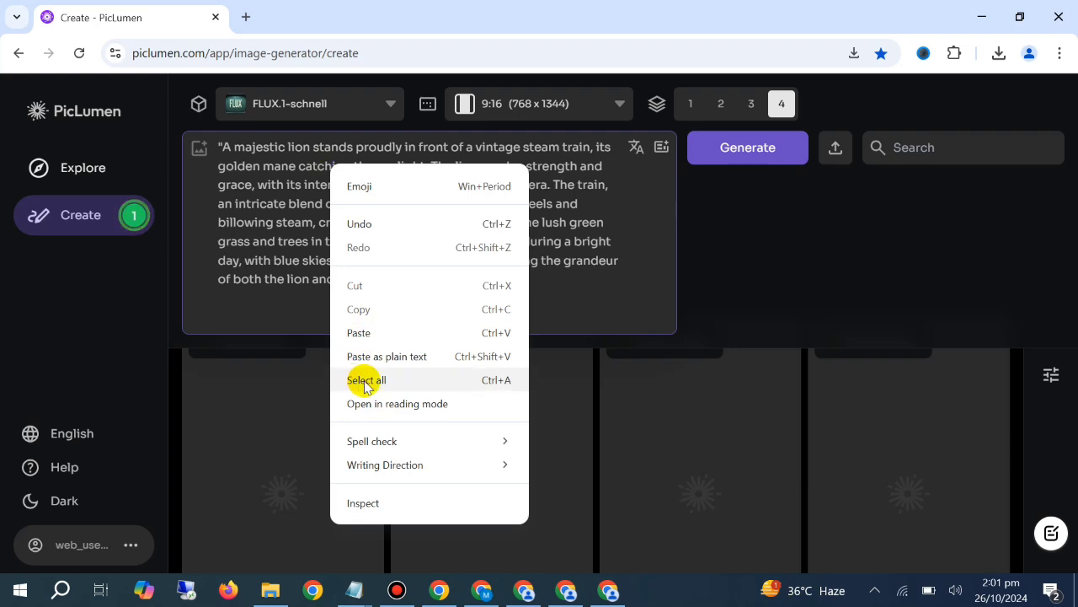
left_click(362, 378)
right_click(325, 241)
left_click(354, 311)
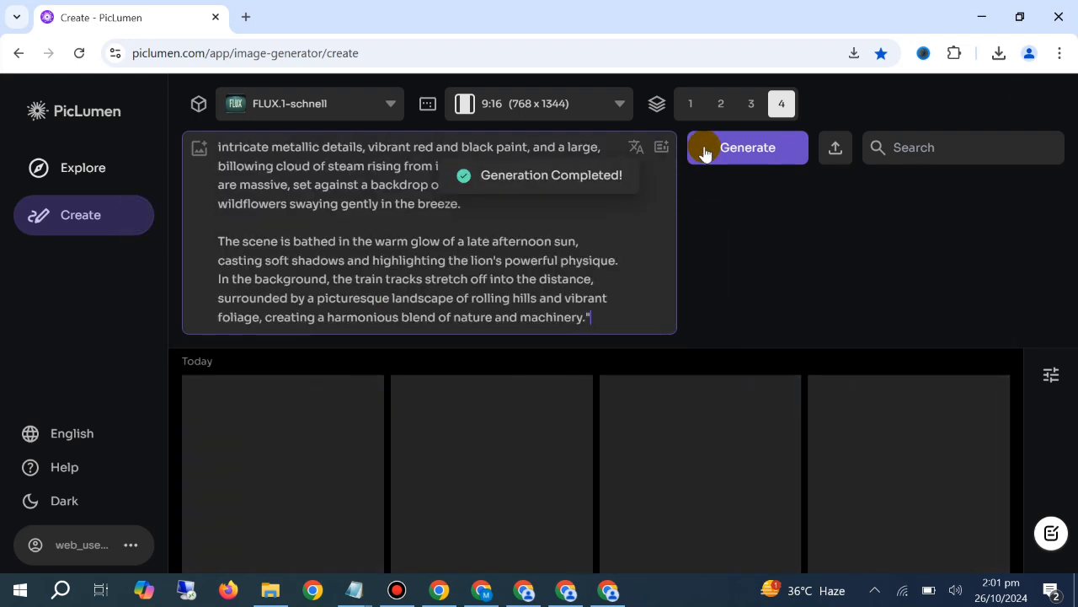
left_click(702, 149)
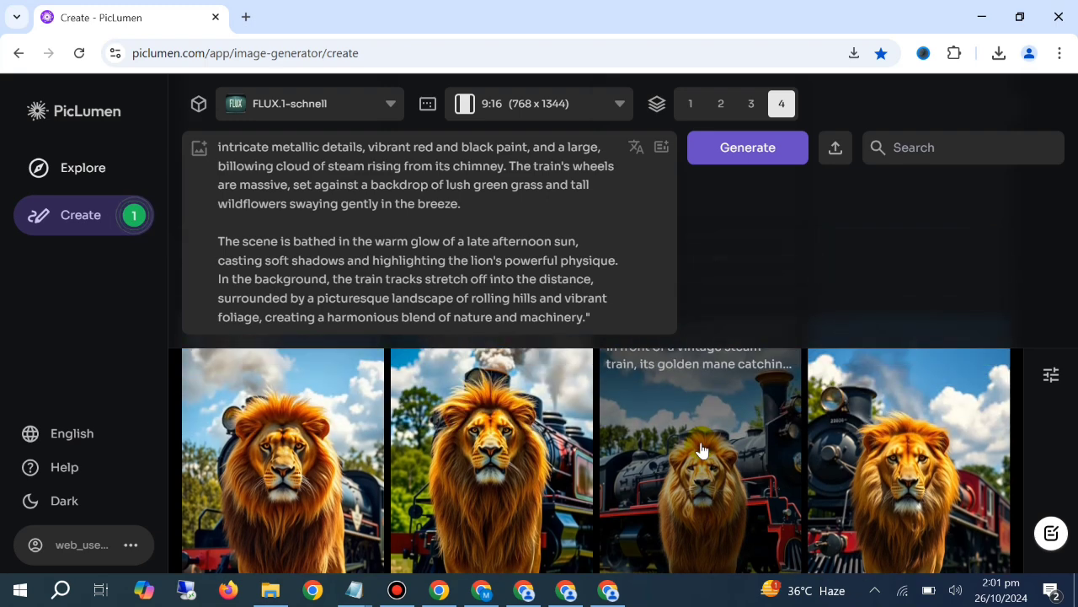
Examine the first set of generated lion and steam train images in PicLumen
left_click(566, 590)
left_click(524, 590)
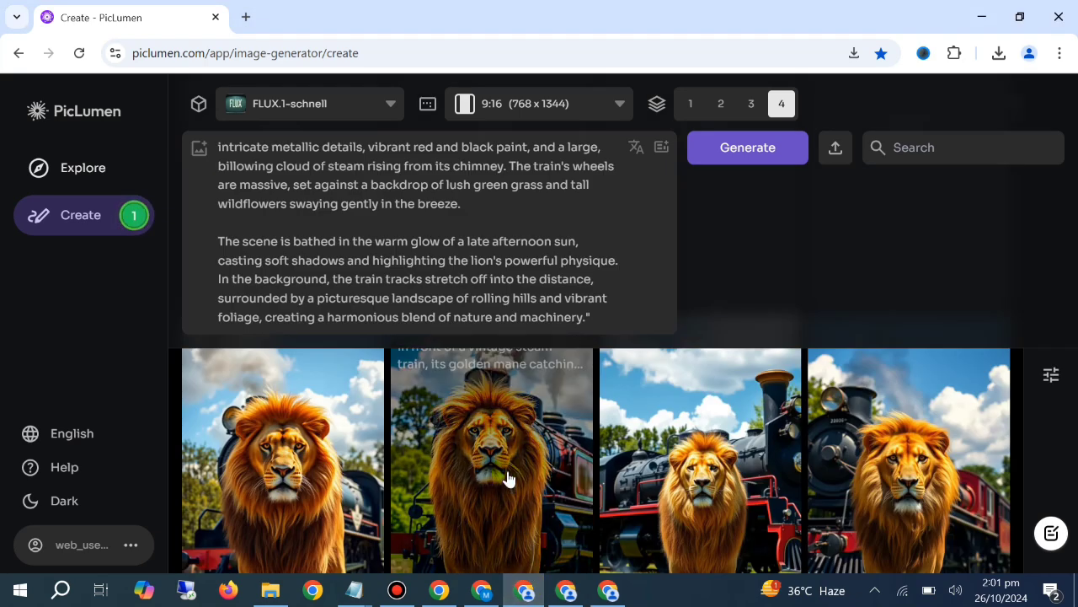
scroll(508, 478, "down", 3)
scroll(508, 477, "up", 3)
scroll(509, 476, "down", 1)
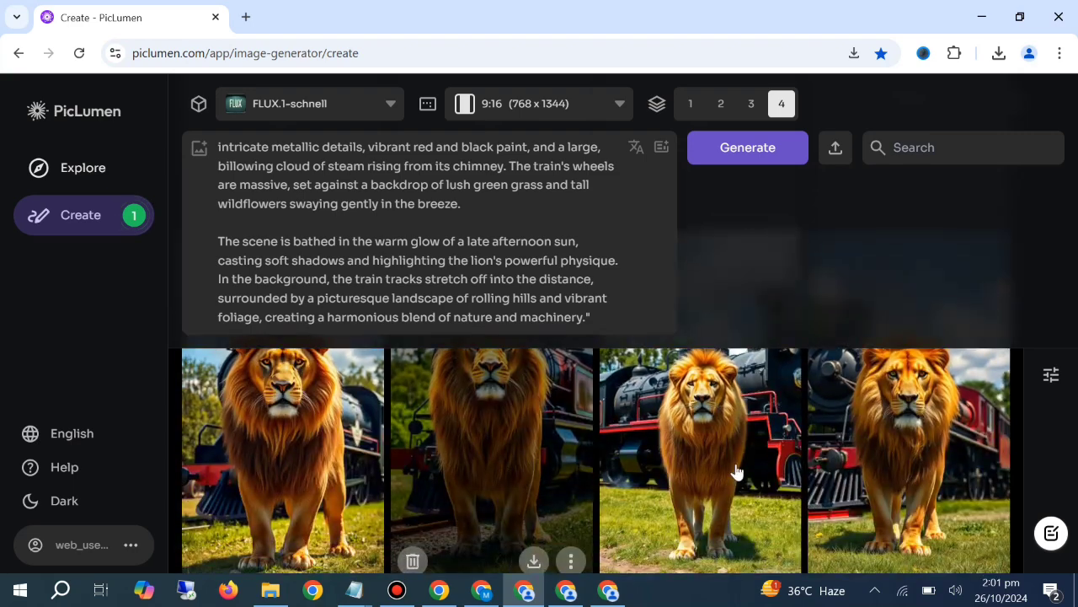
scroll(689, 463, "up", 2)
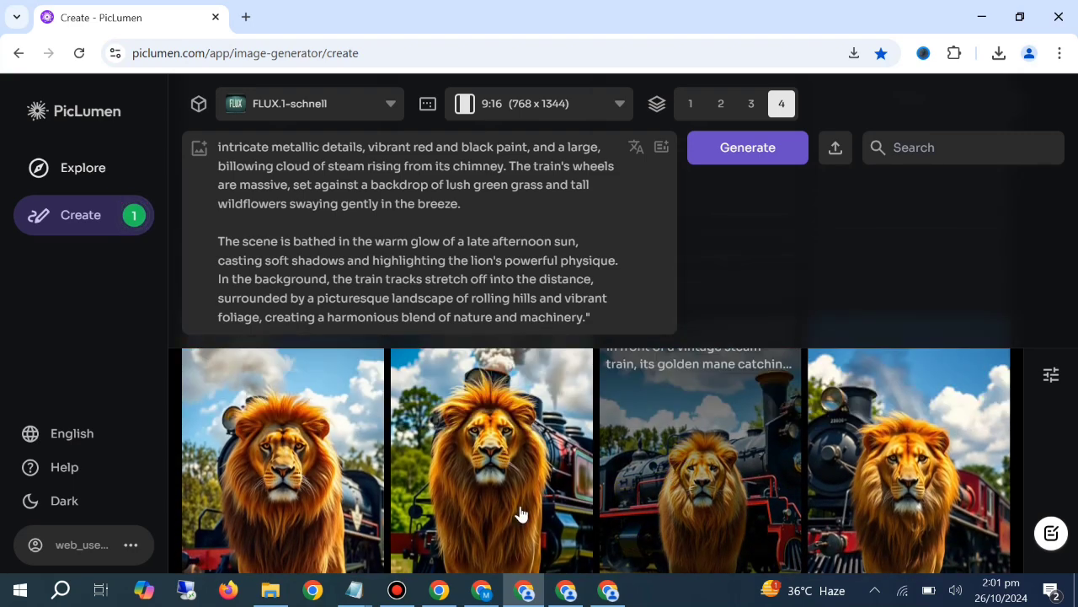
Return to ChatGPT, copy the earlier majestic lion and train request, and paste it into the message box as a new draft
left_click(482, 590)
scroll(512, 411, "up", 5)
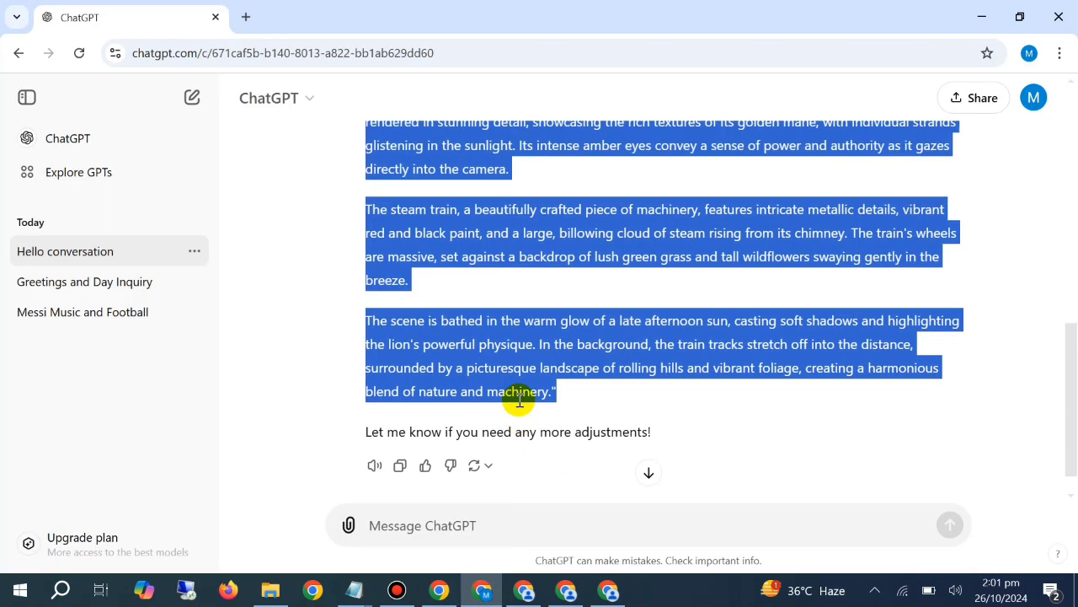
scroll(518, 405, "up", 3)
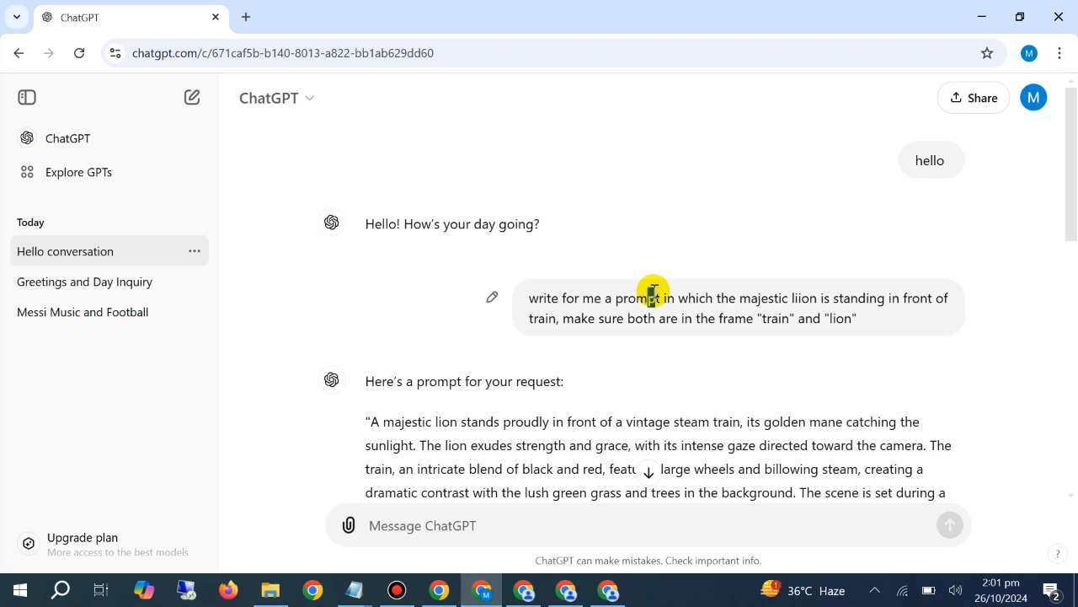
left_click_drag(648, 298, 655, 299)
triple_click(640, 318)
key("ctrl+c")
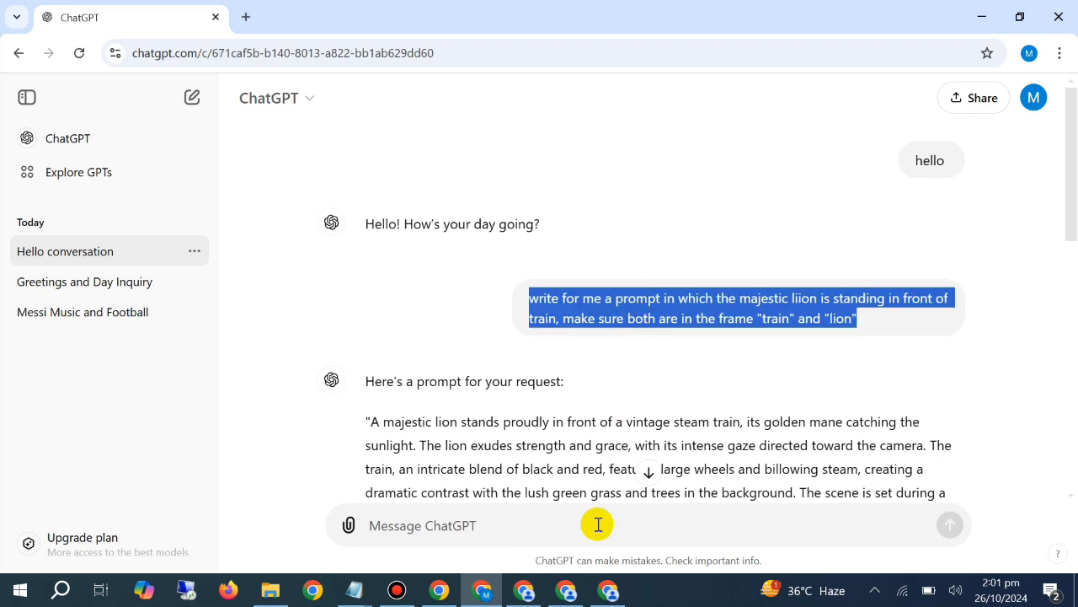
left_click(594, 527)
key("ctrl+v")
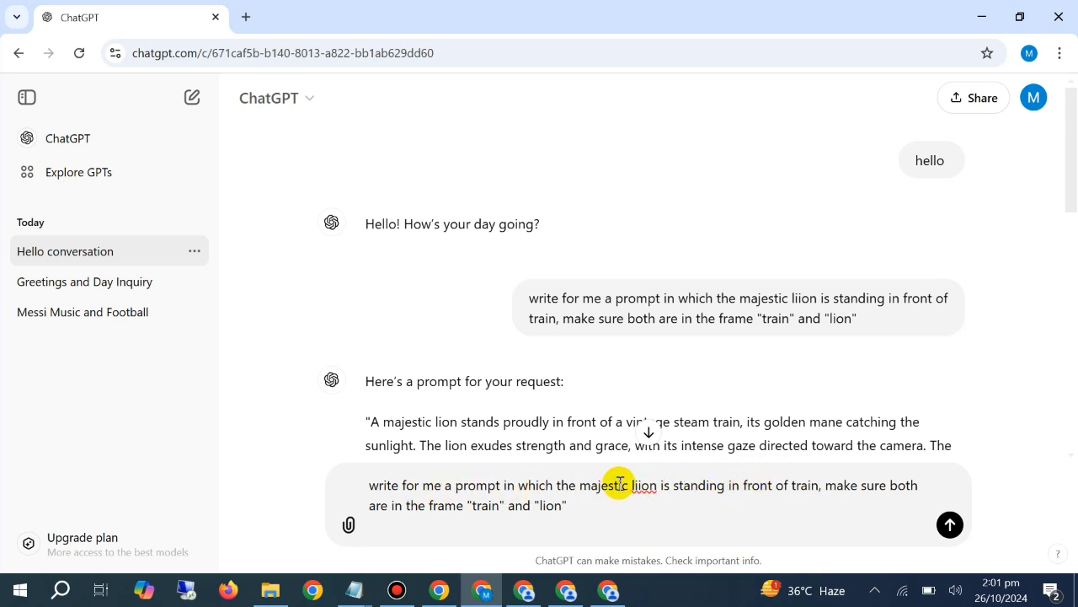
In the draft request, replace "standing in front of train" with "and train are face to face"
left_click_drag(674, 487, 814, 487)
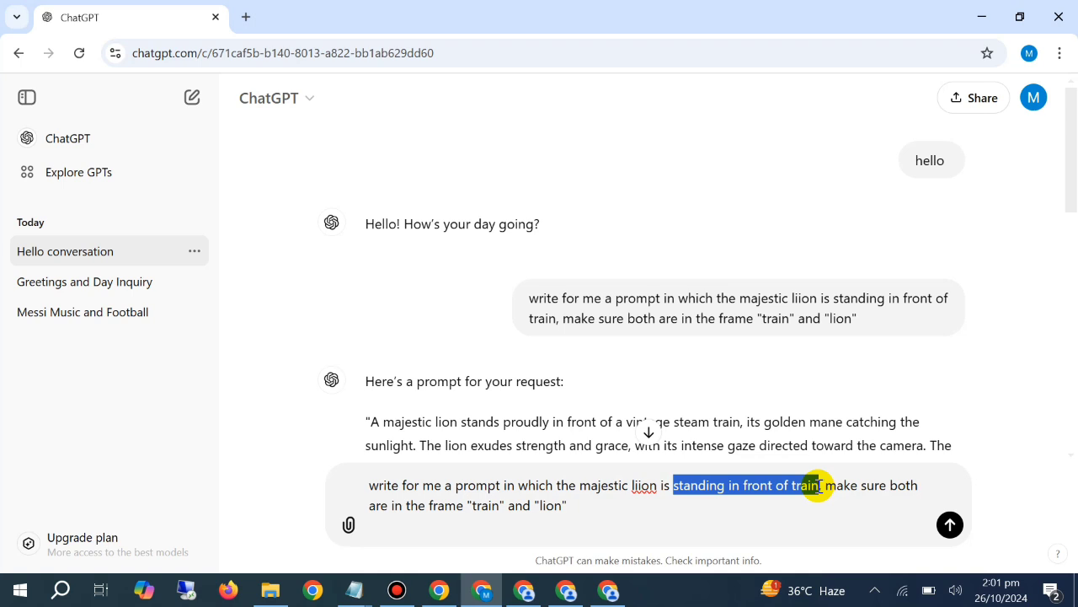
key("BackSpace")
type("and ")
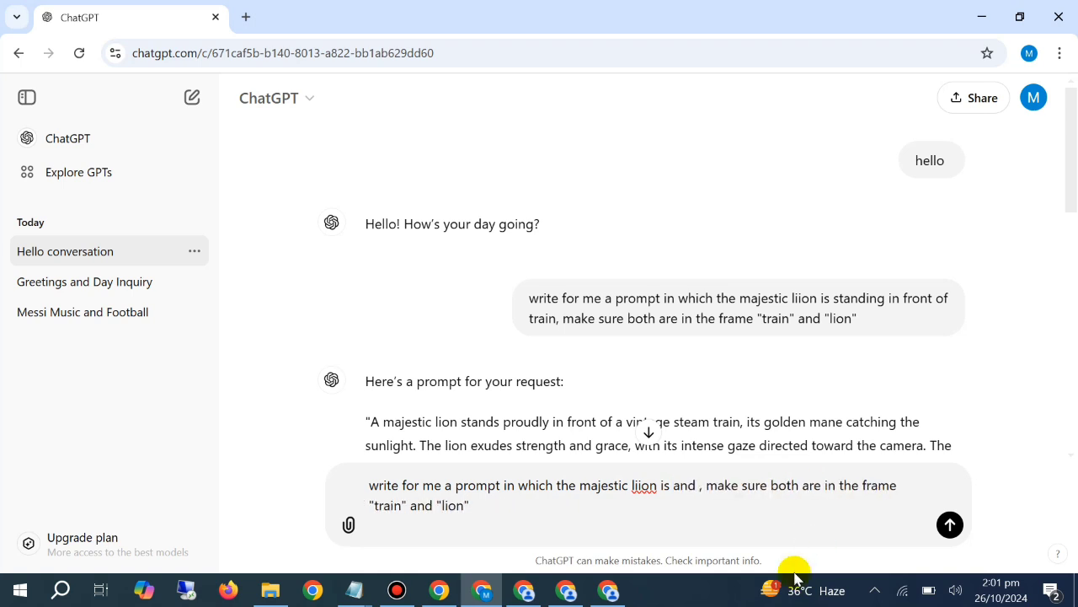
type("train are,")
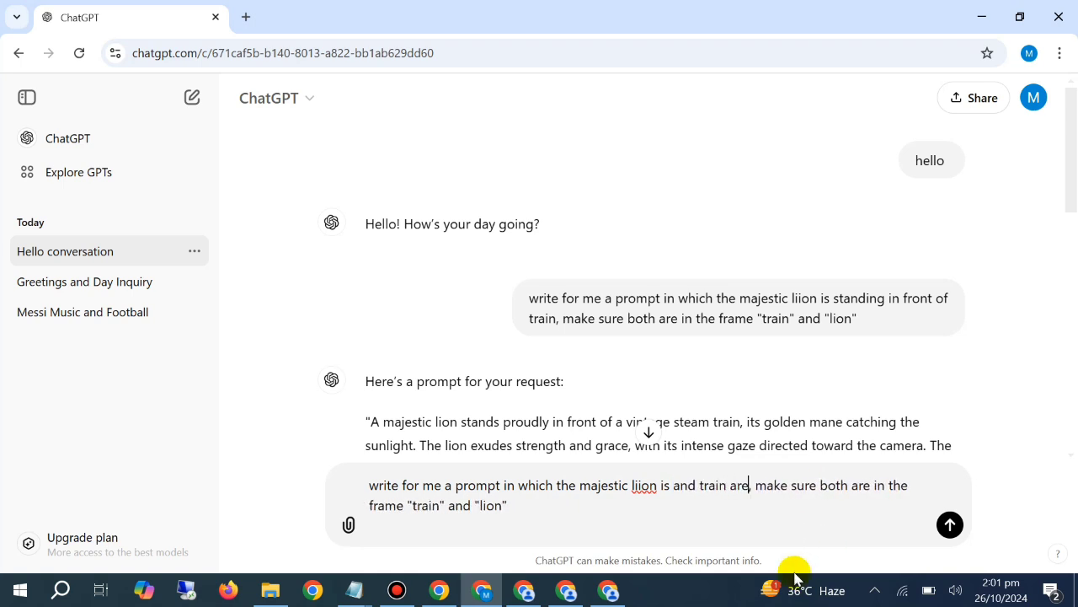
key("BackSpace")
key("BackSpace")
type("face to fa")
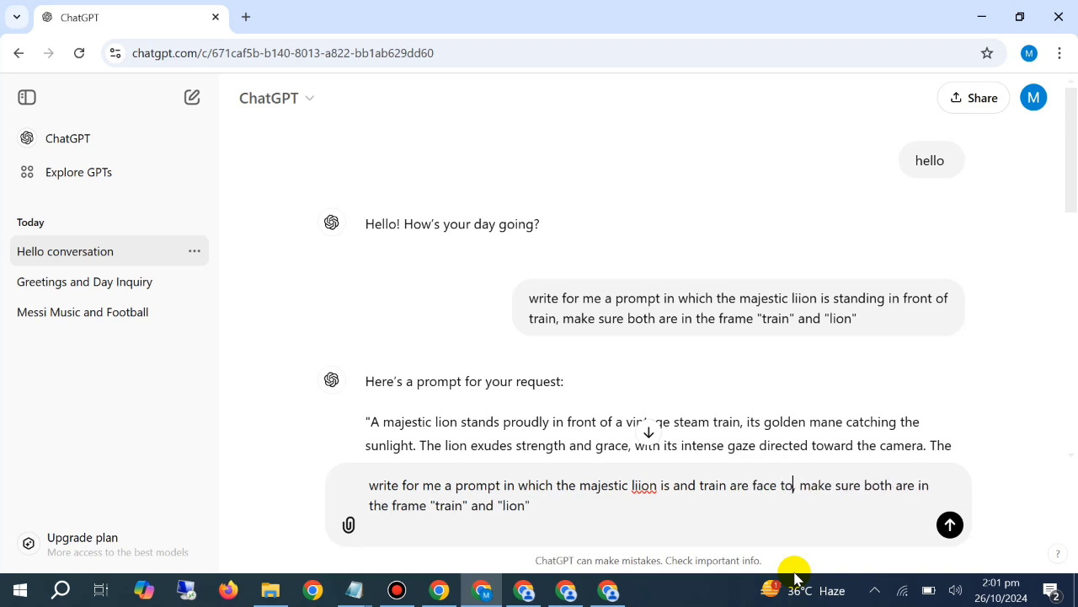
type("ce")
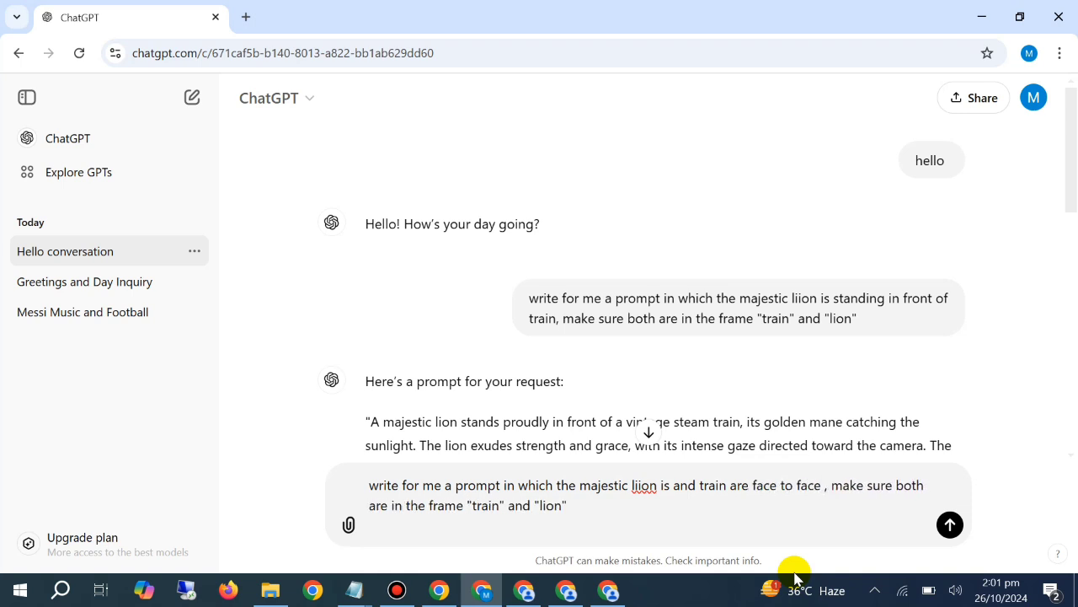
type(" lion sh")
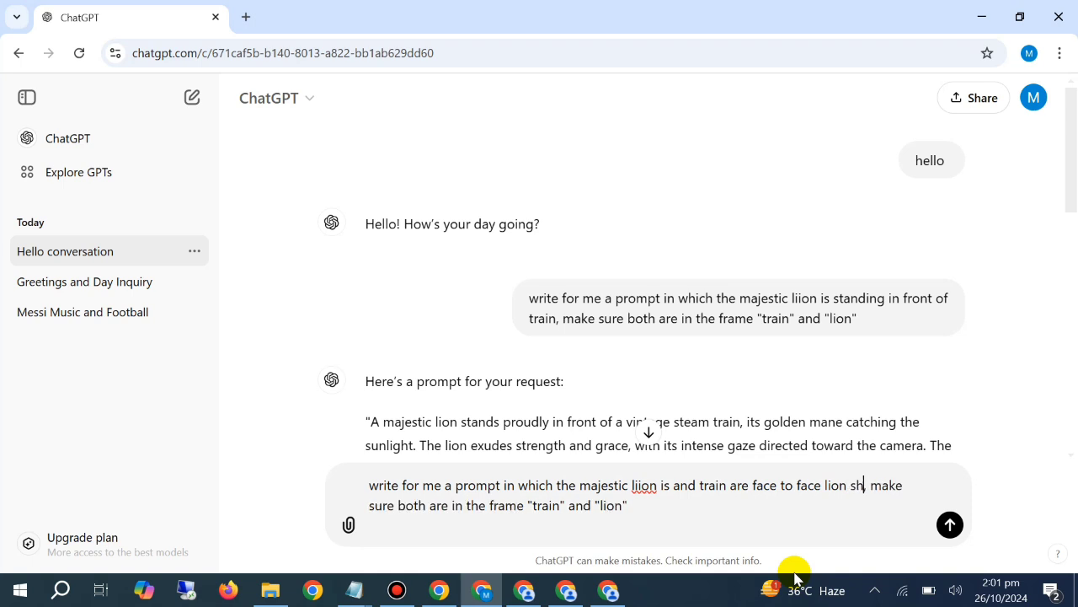
type("ould e")
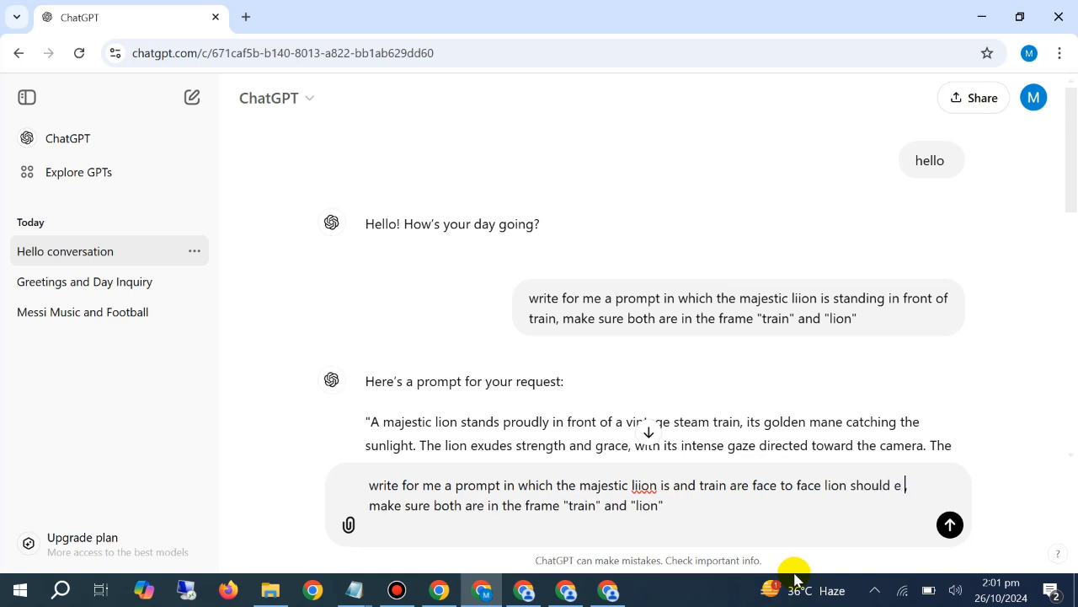
type("be looking at t")
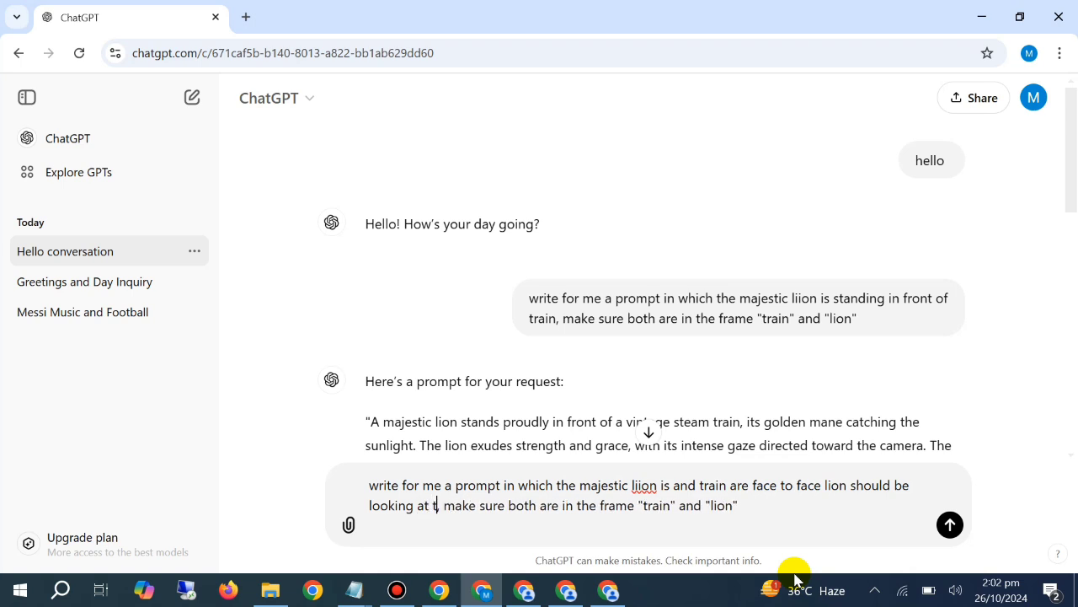
type("he train,")
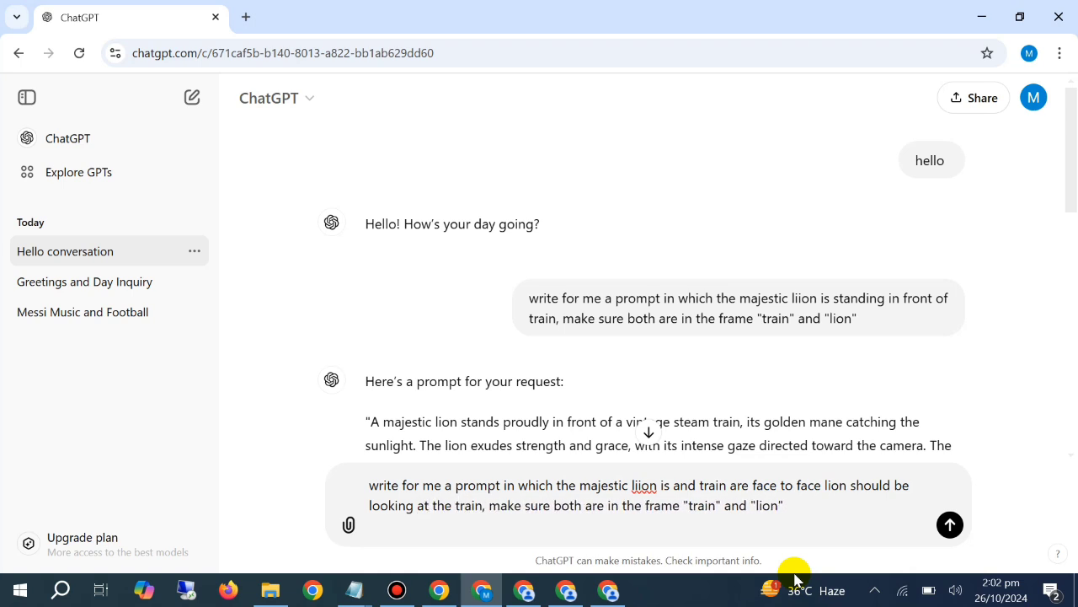
Add "lion should be looking at the train" after "face to face" and send the request to ChatGPT
key("Return")
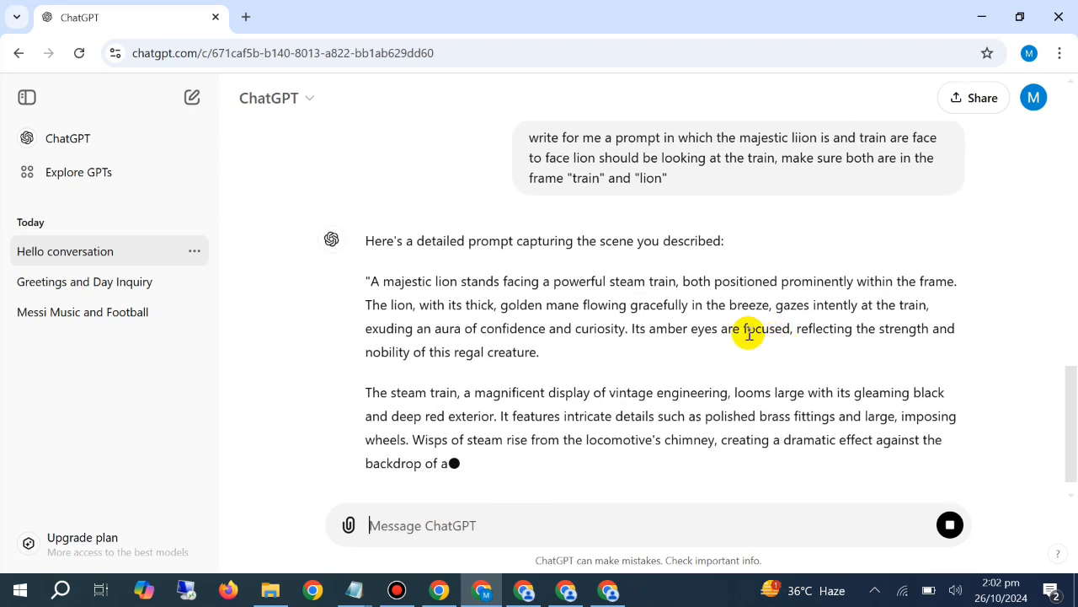
Copy all three paragraphs of the new prompt about the lion facing the steam train
triple_click(706, 291)
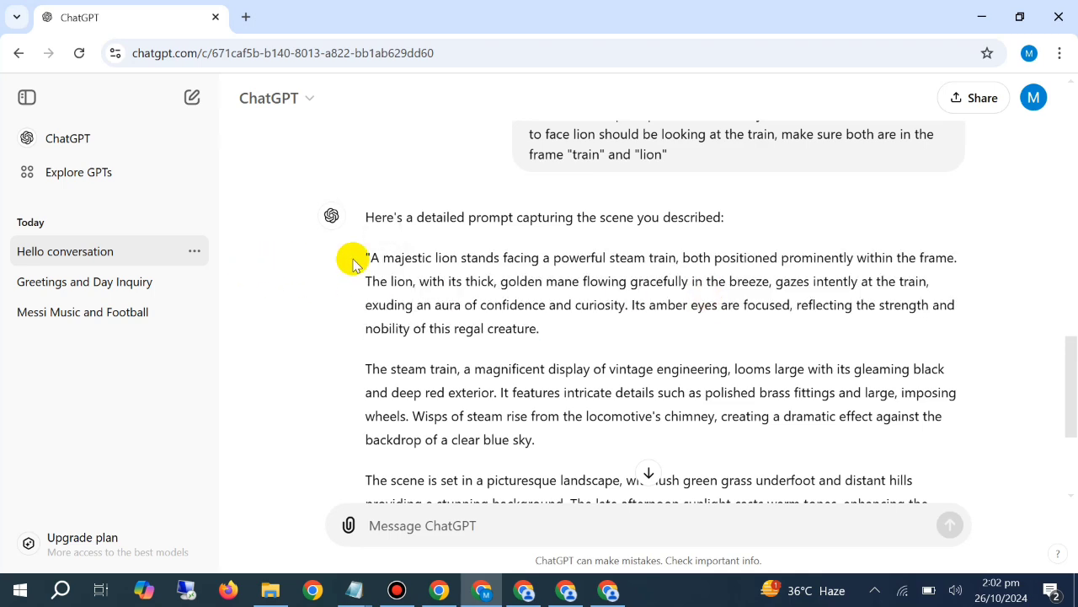
left_click_drag(354, 257, 706, 359)
right_click(695, 329)
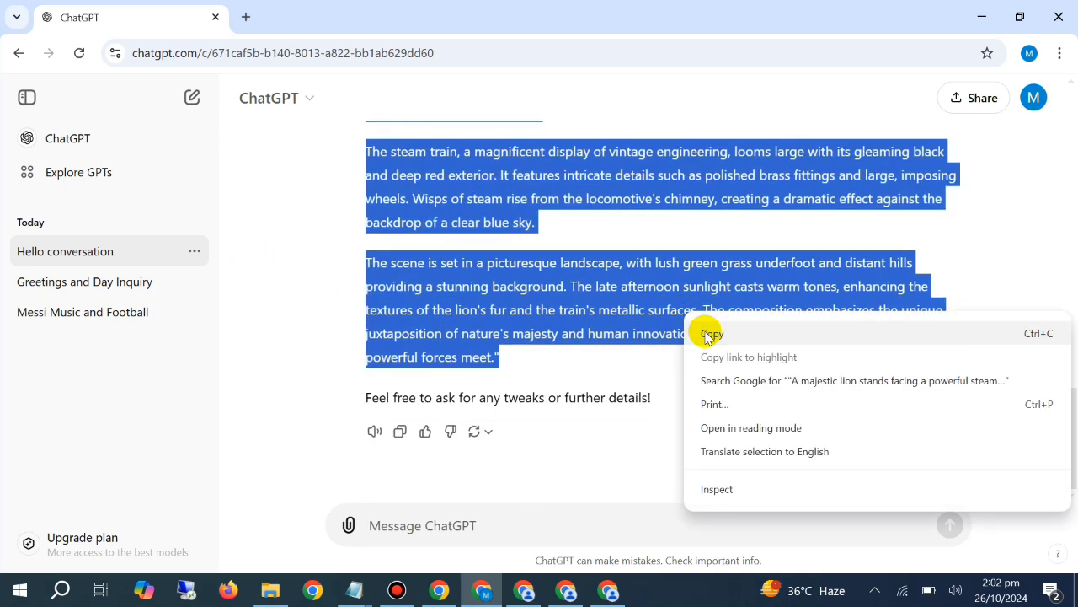
left_click(707, 335)
In the PicLumen window with the red car images, replace any prompt text with the copied face-to-face lion and train prompt and generate images
left_click(524, 590)
right_click(421, 199)
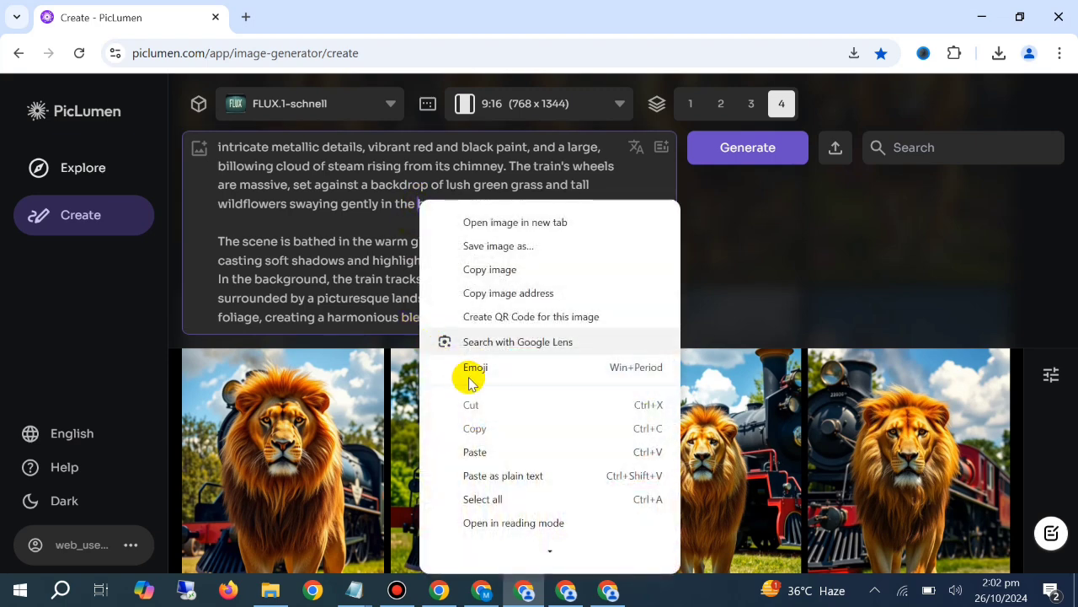
left_click(464, 496)
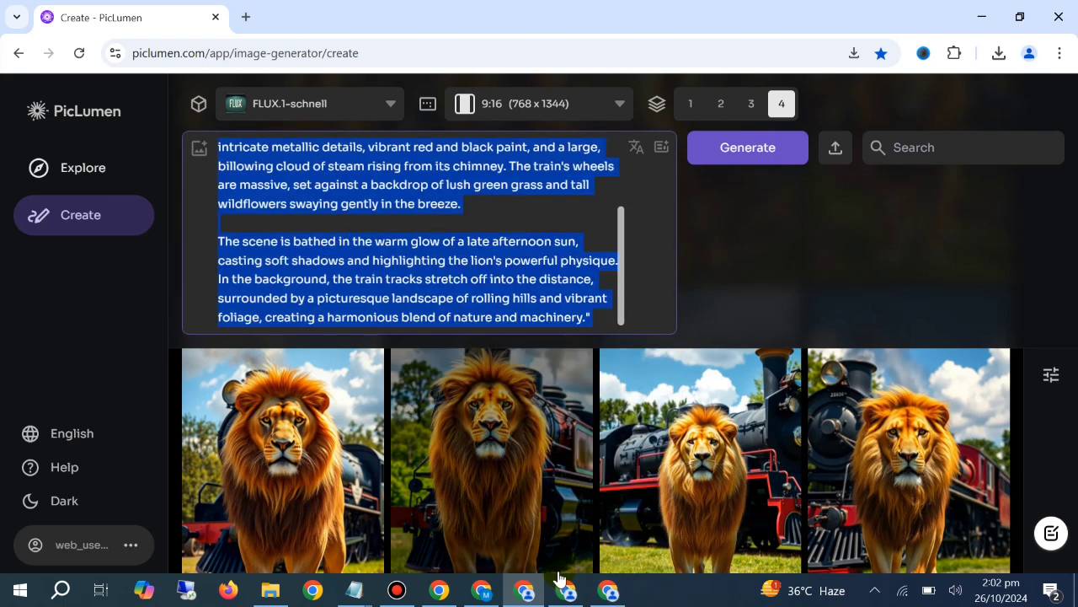
key("BackSpace")
right_click(354, 145)
left_click(421, 338)
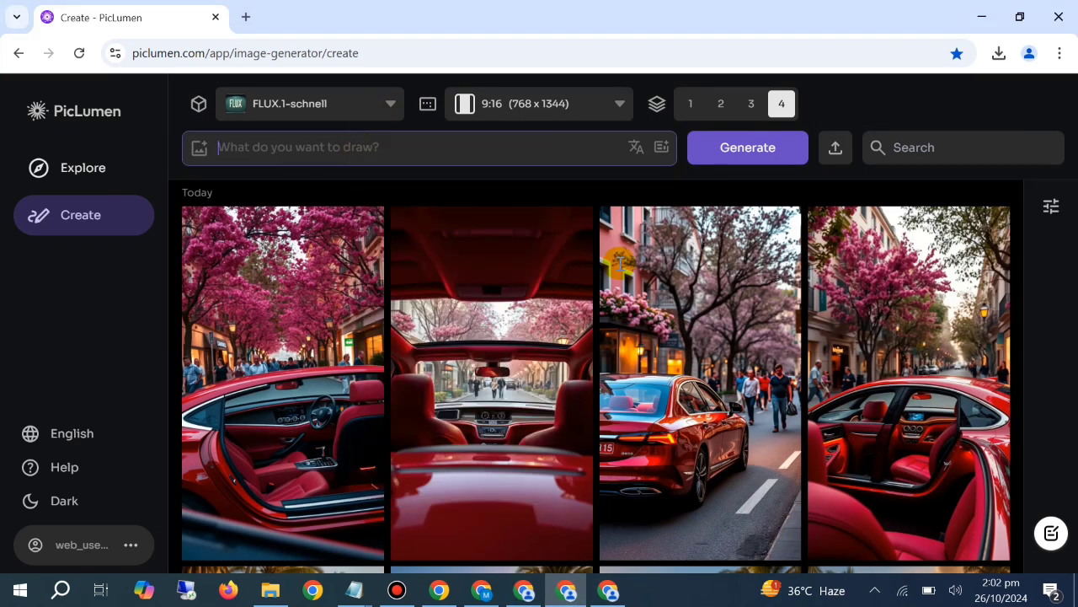
left_click(746, 157)
Return to the PicLumen window with the earlier lion images, clear its prompt text and view the newest results
left_click(537, 594)
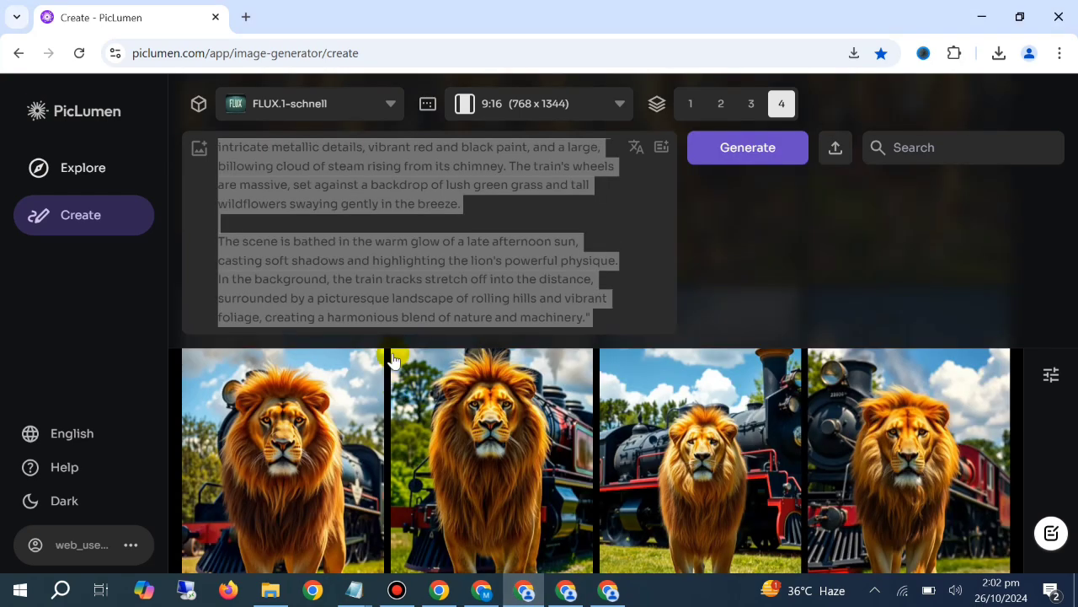
left_click(403, 243)
key("ctrl+a")
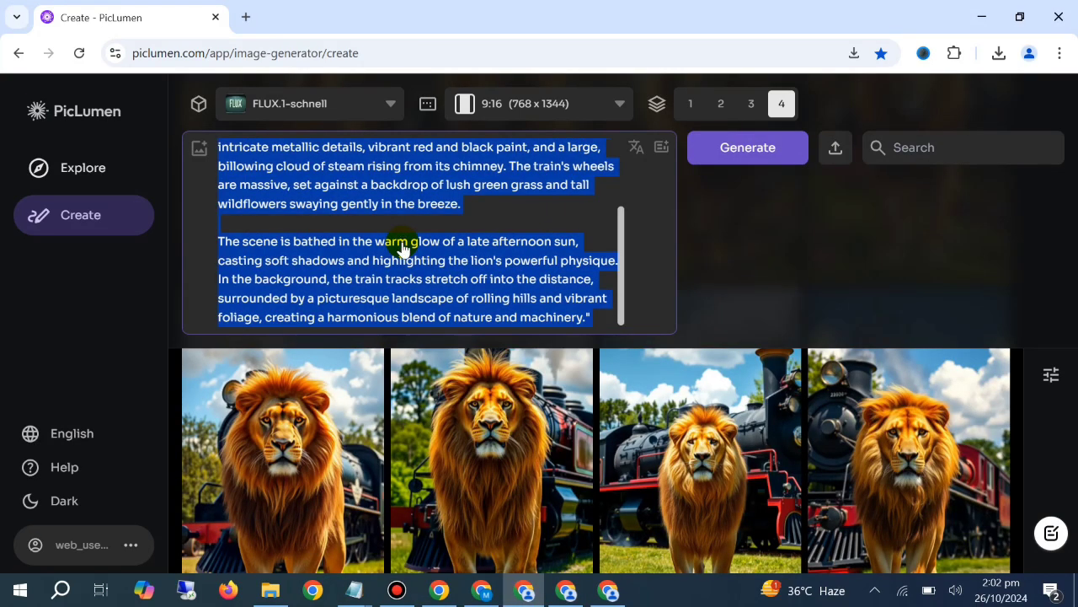
key("BackSpace")
scroll(388, 477, "up", 3)
scroll(389, 477, "up", 1)
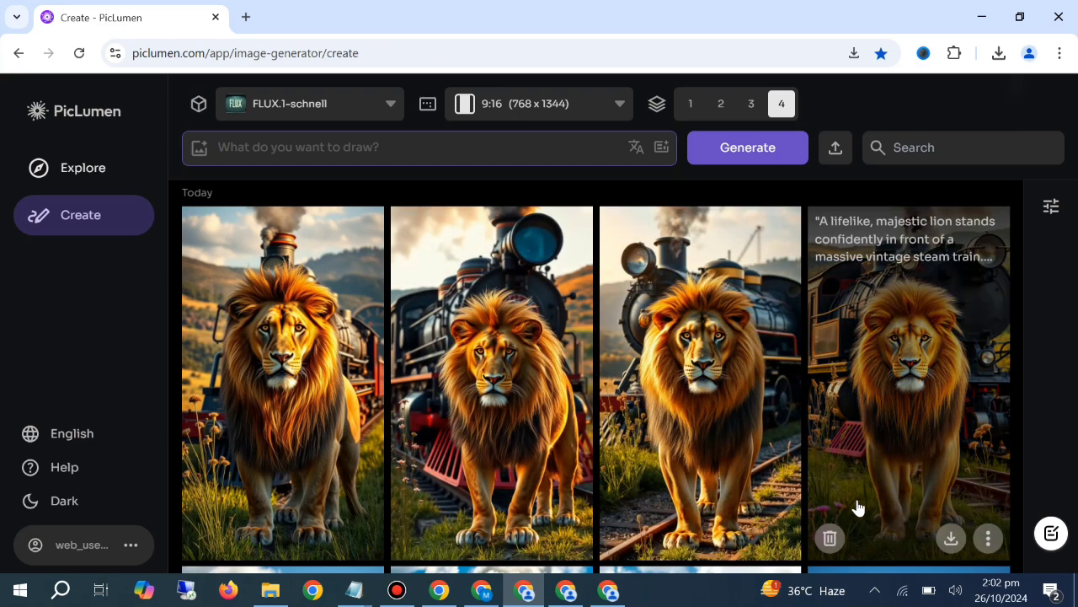
Switch to the PicLumen window generating the face-to-face lion and train images and clear its prompt text
left_click(560, 589)
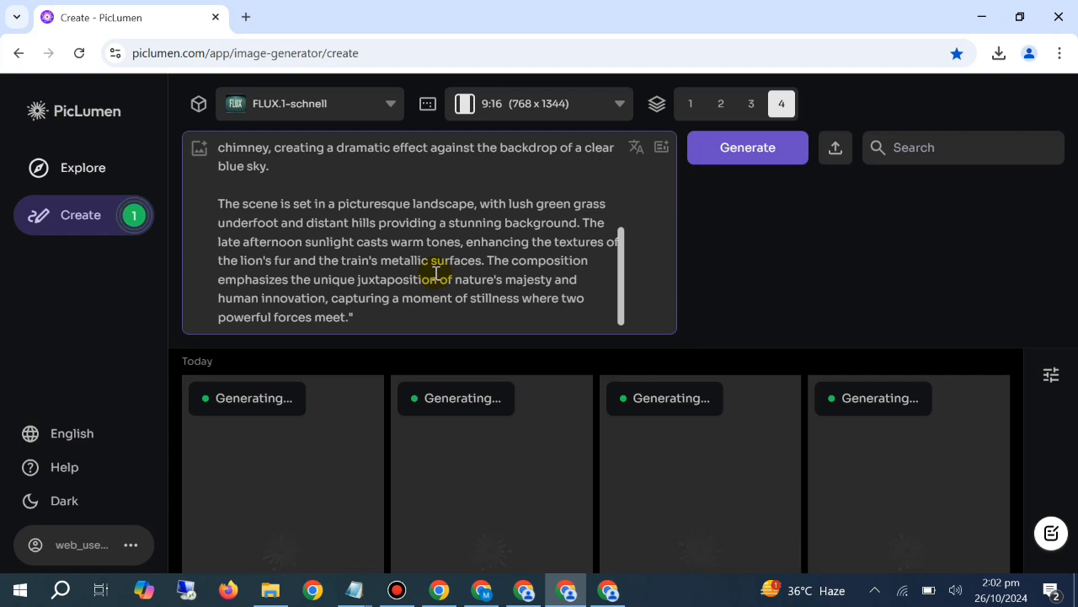
key("ctrl+a")
key("BackSpace")
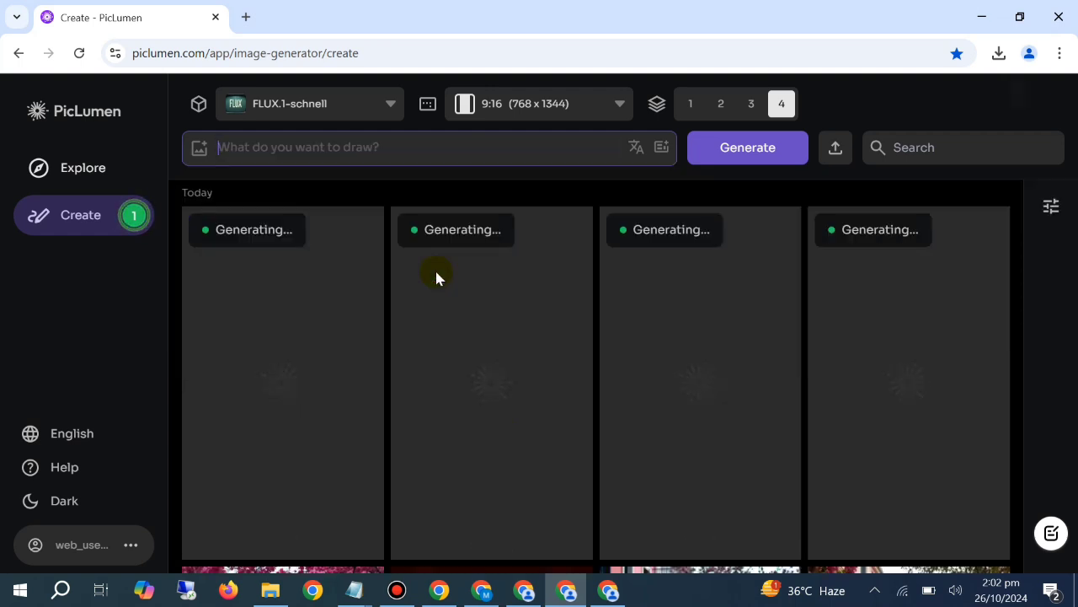
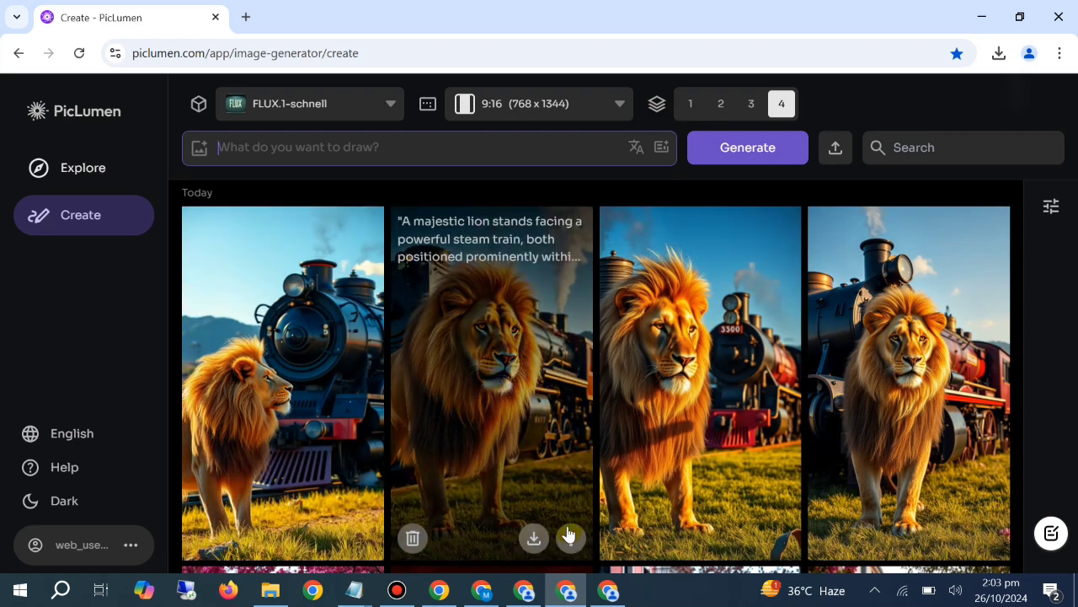
Download the second of the newly generated images of the lion beside the steam train
left_click(533, 537)
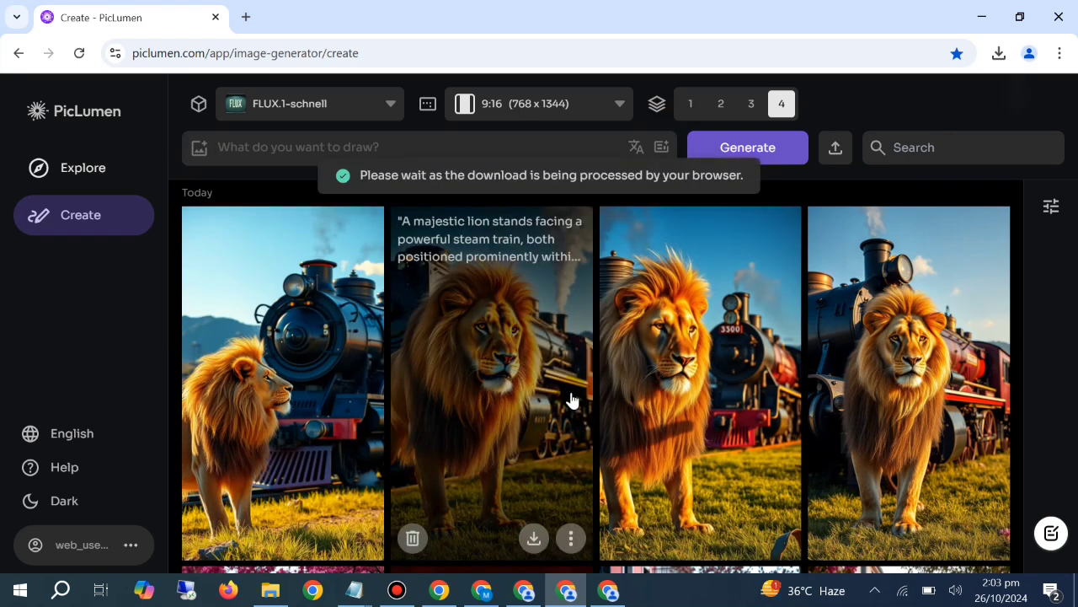
In ChatGPT, send "now give me the prompt of a powerful hybrid of lion and train, the hybrid should be ultra realistic and powerful"
left_click(482, 590)
left_click(523, 523)
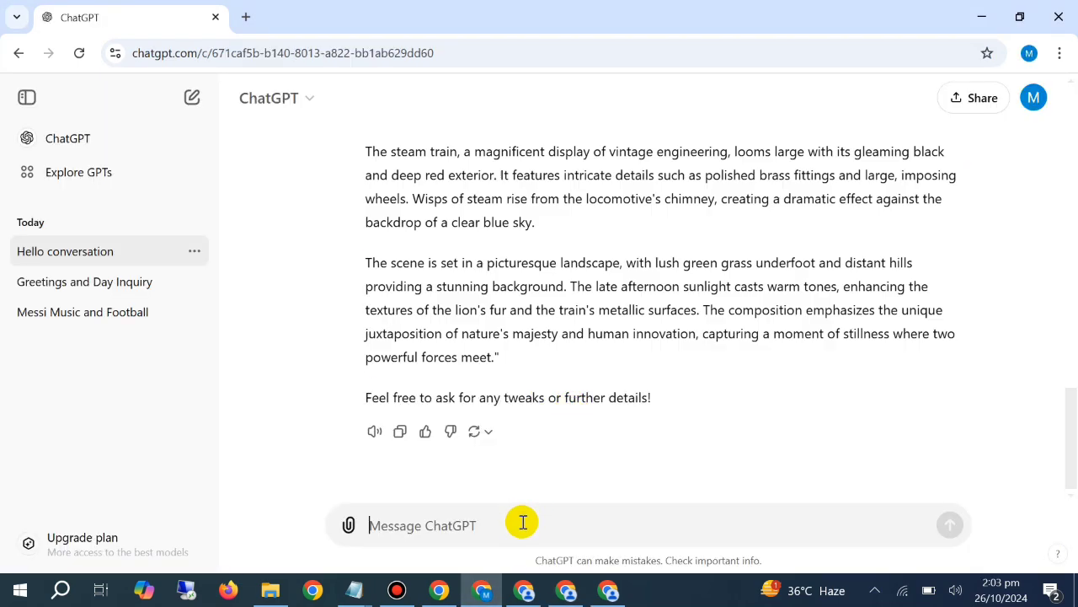
type("now")
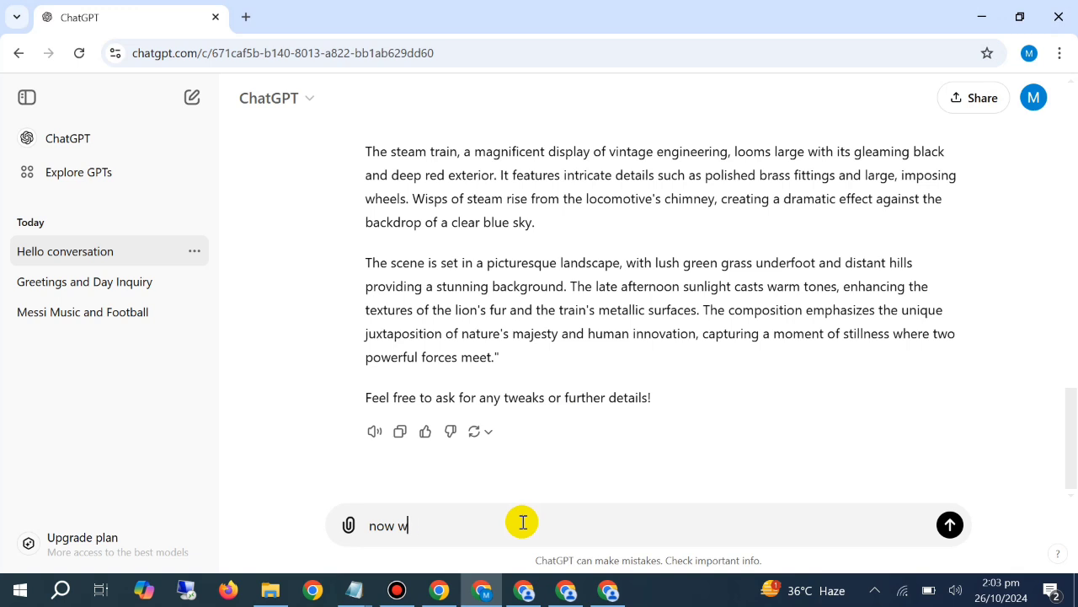
type(" give me the promp")
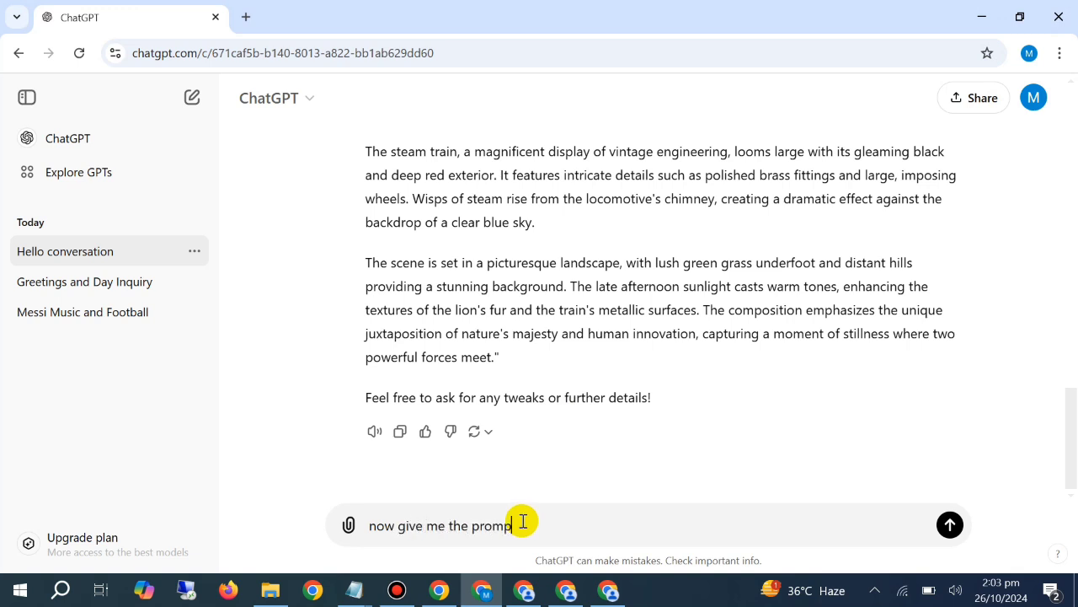
type("t of hy")
type("a ")
type("po")
type("we")
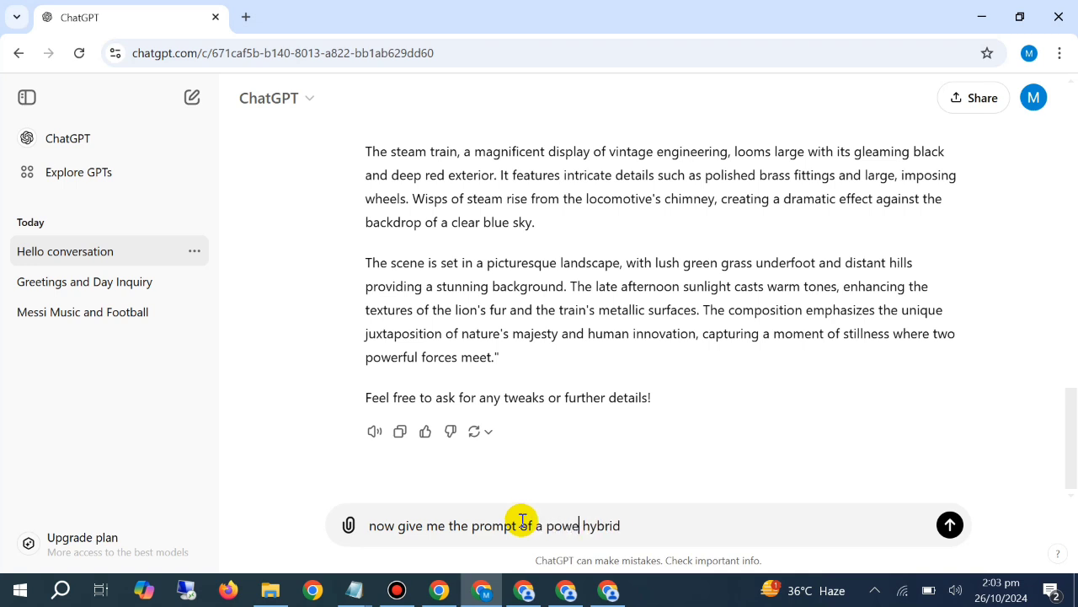
type("rful hybrid of lion and t")
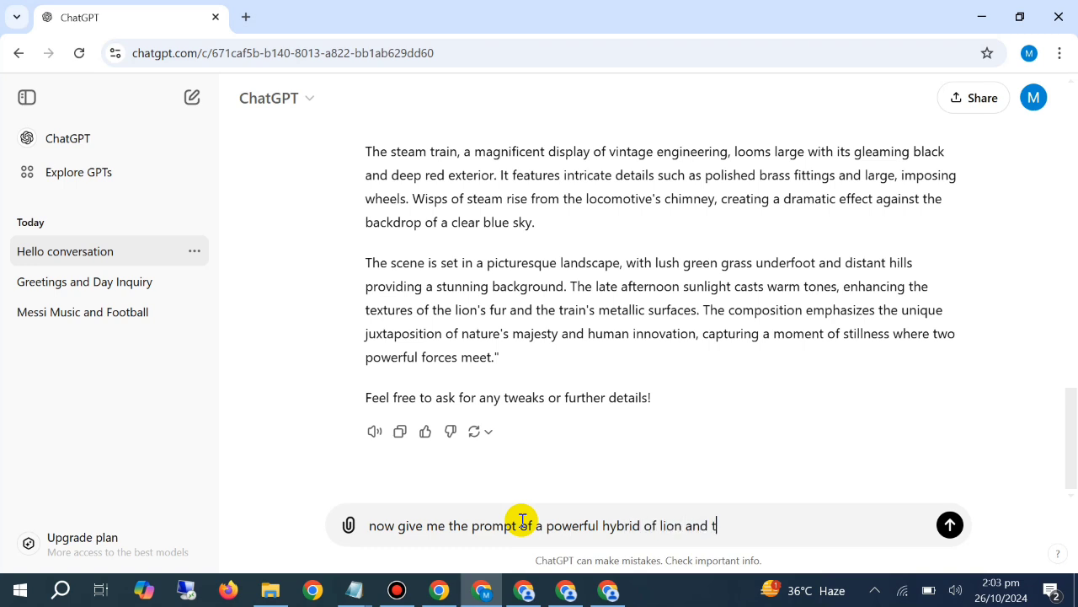
type("rain,")
type("the hybrid should be")
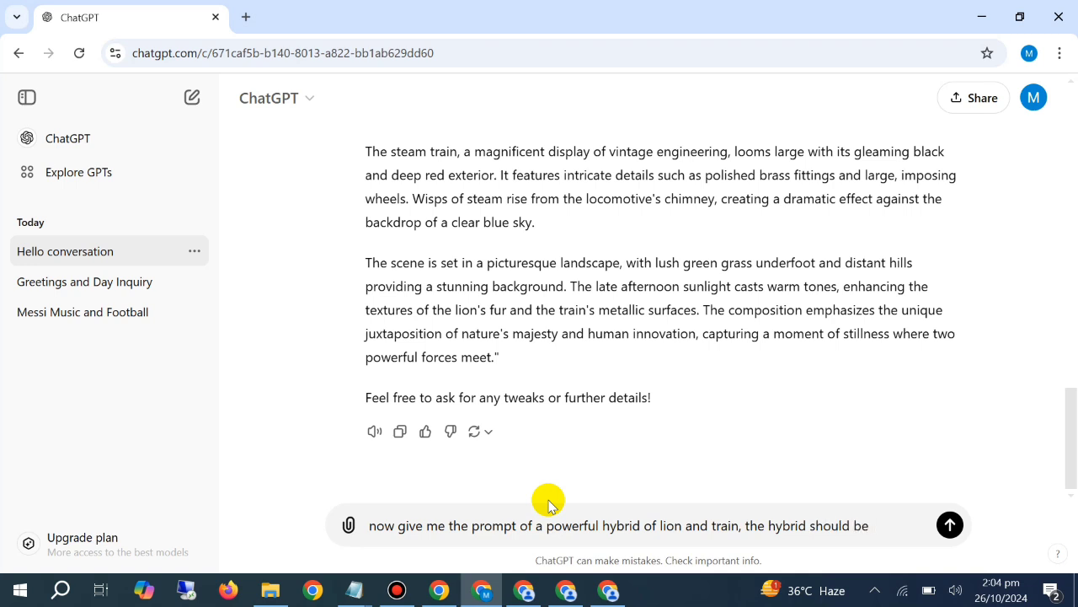
type("ra realistic a")
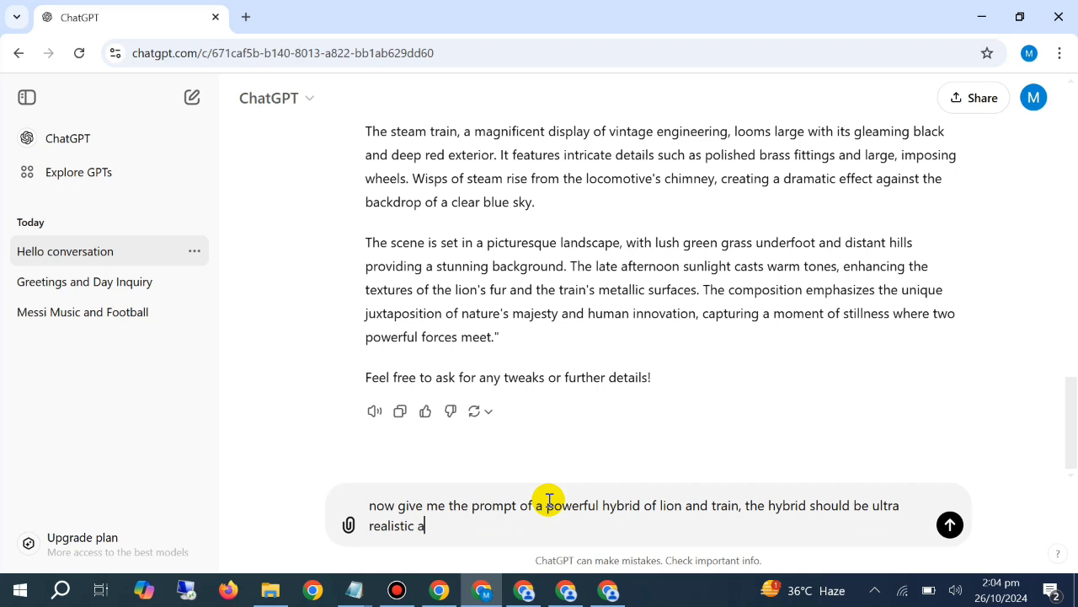
type("nd powerful")
key("Return")
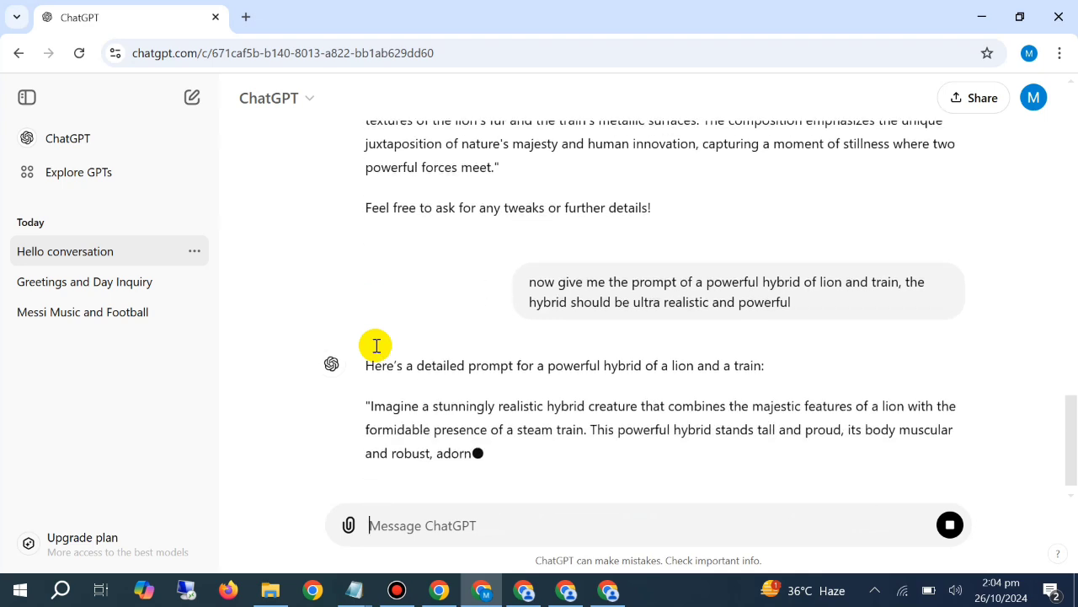
Copy all four paragraphs of the new lion and steam train hybrid prompt
scroll(413, 270, "down", 2)
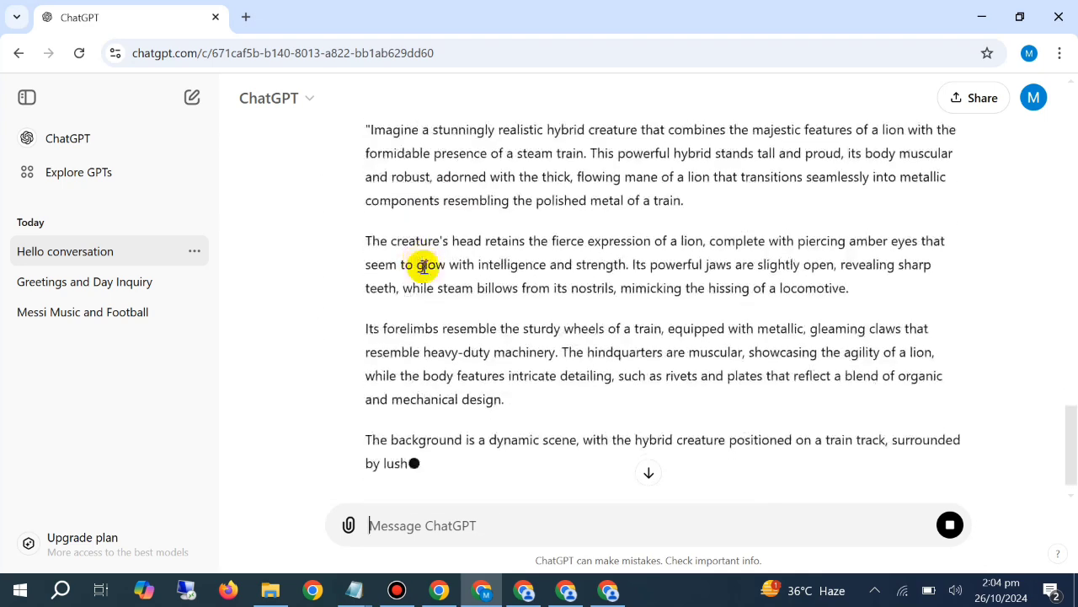
scroll(405, 278, "up", 2)
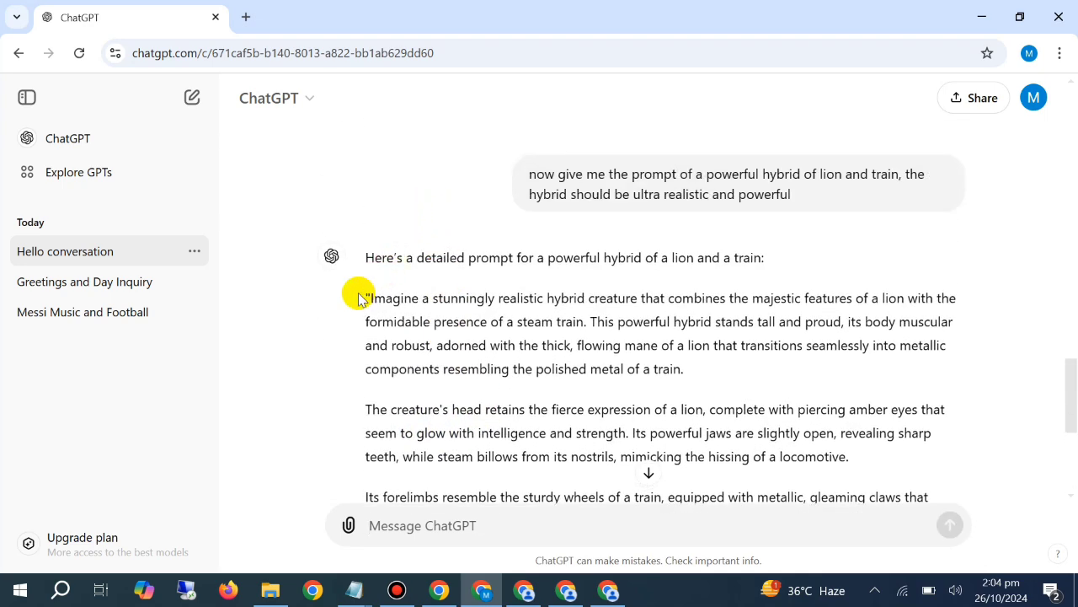
left_click_drag(364, 297, 842, 359)
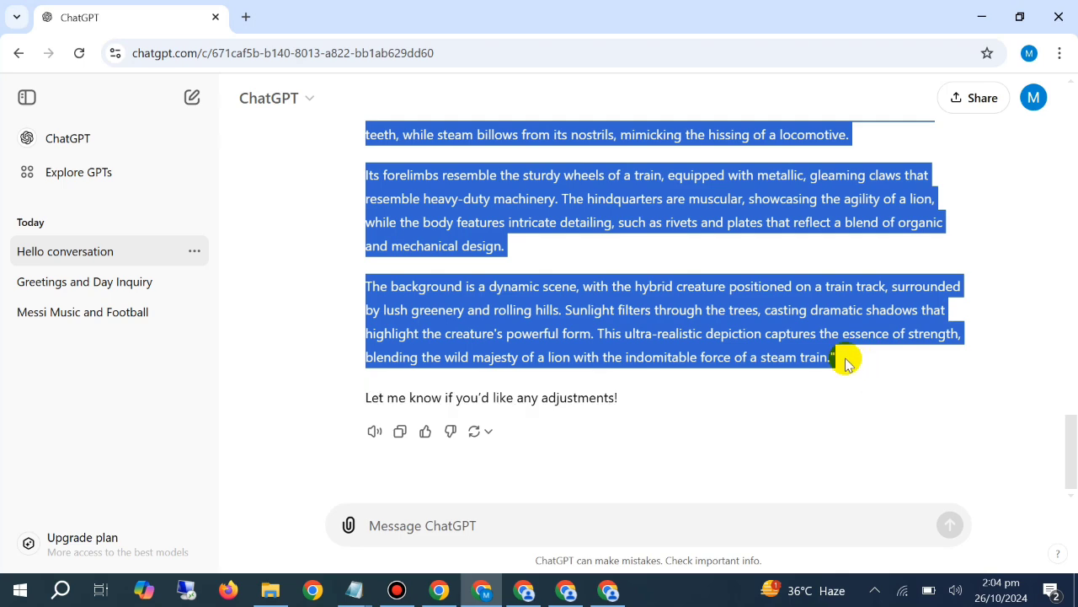
right_click(789, 346)
left_click(758, 357)
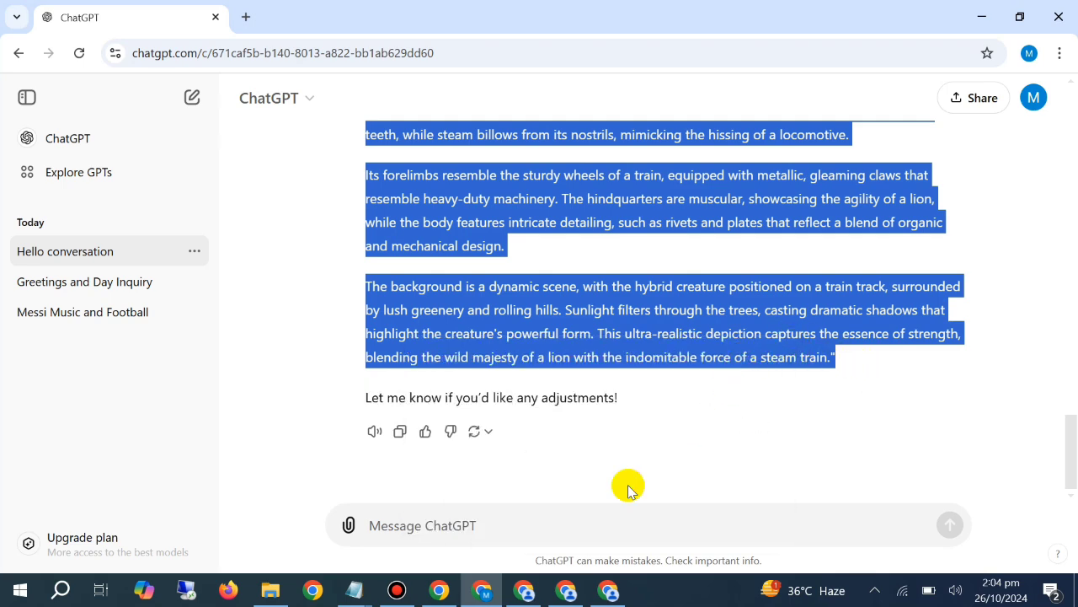
Switch to the PicLumen window with the front-facing lion images, paste the copied hybrid prompt and generate images
left_click(529, 593)
right_click(422, 150)
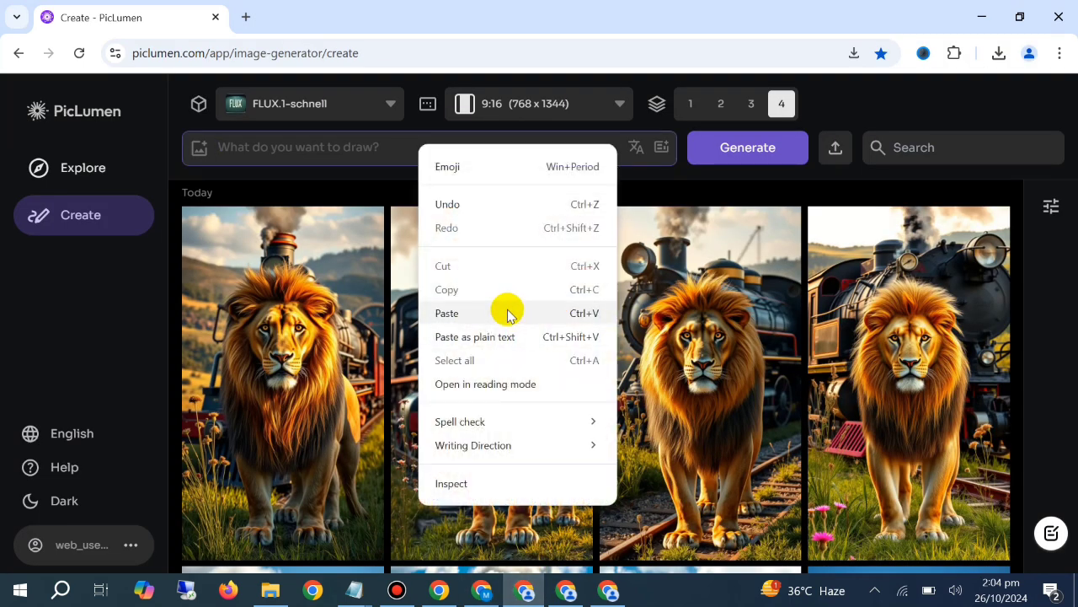
left_click(464, 313)
left_click(700, 173)
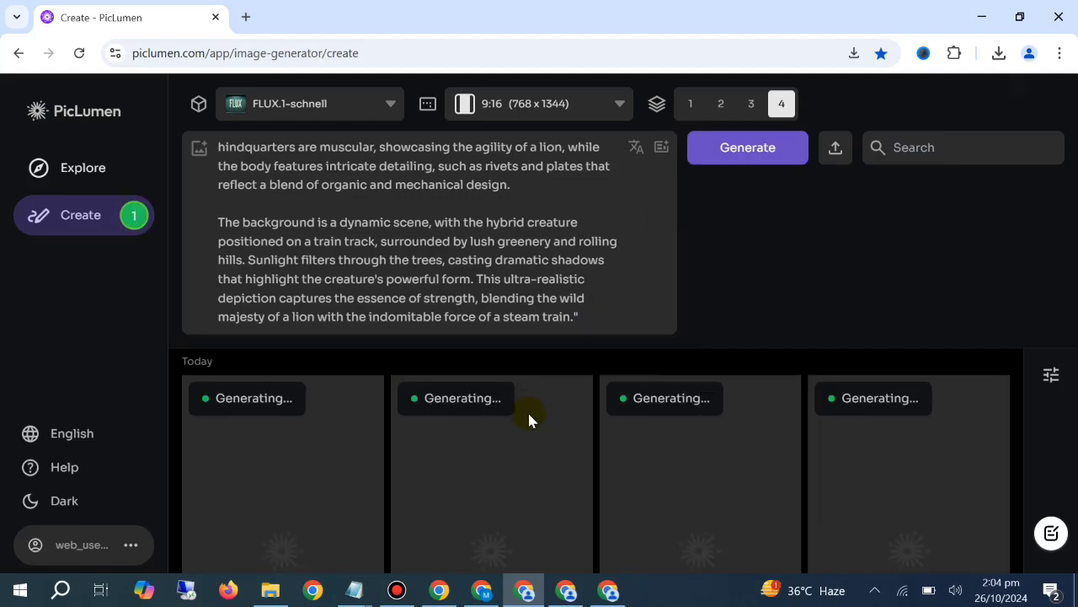
Clear the lion-train hybrid prompt text in the PicLumen window that is generating the images
left_click(482, 590)
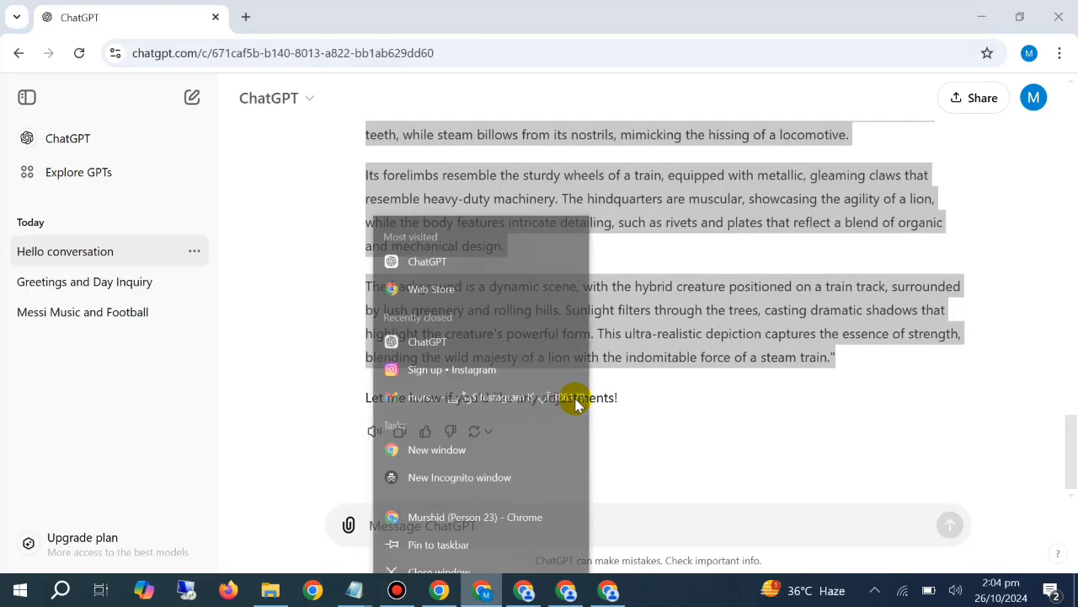
left_click(531, 596)
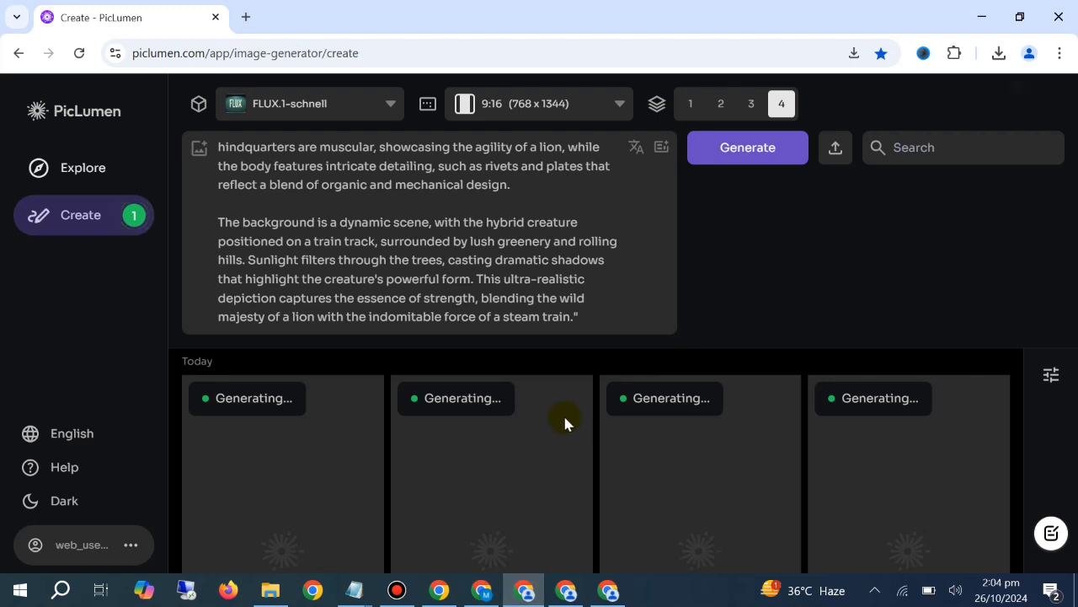
left_click(526, 303)
key("ctrl+a")
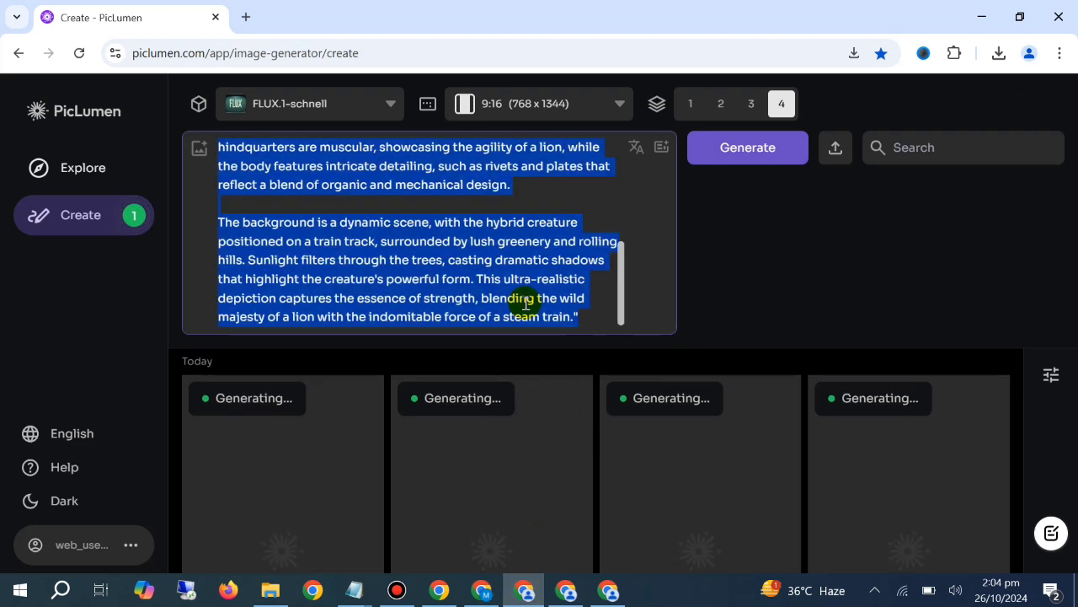
key("BackSpace")
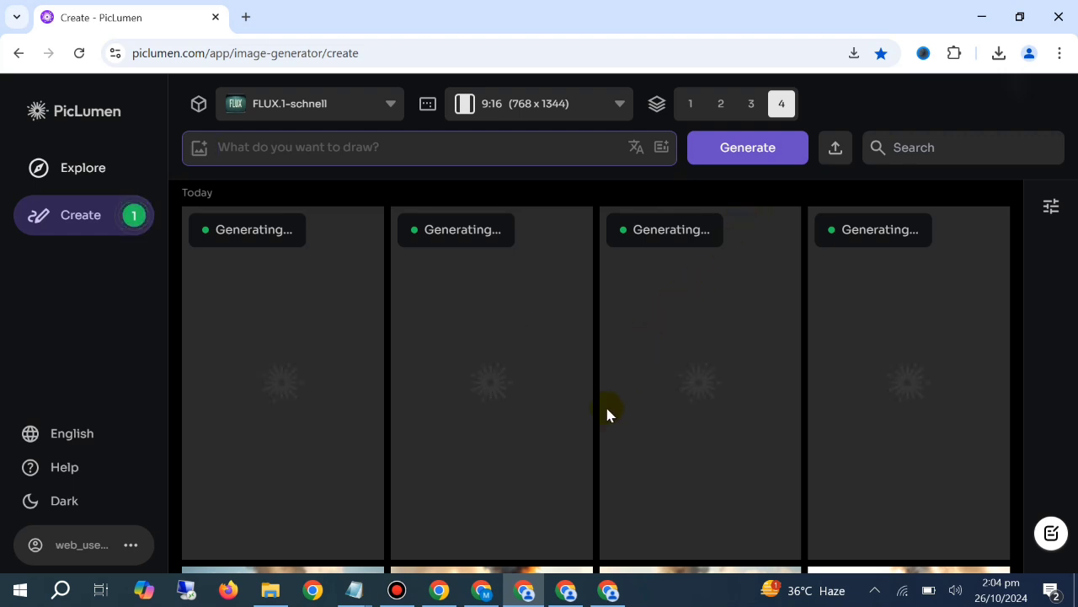
Switch to the Instagram window and browse the Maxian Football posts and the surreal buildings and vehicles reels page for image ideas
left_click(357, 588)
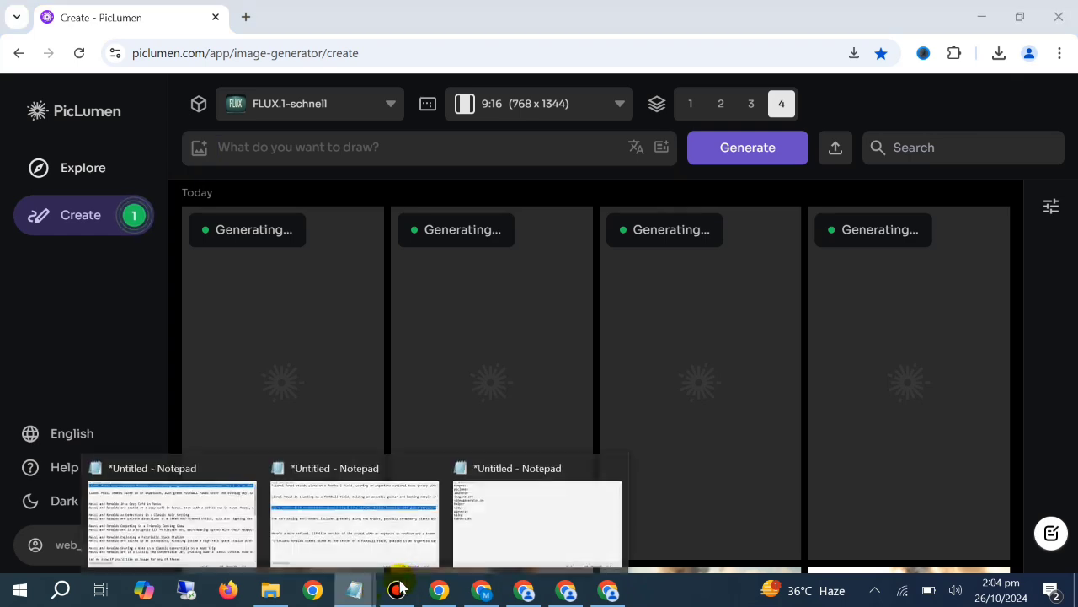
left_click(439, 588)
left_click(425, 11)
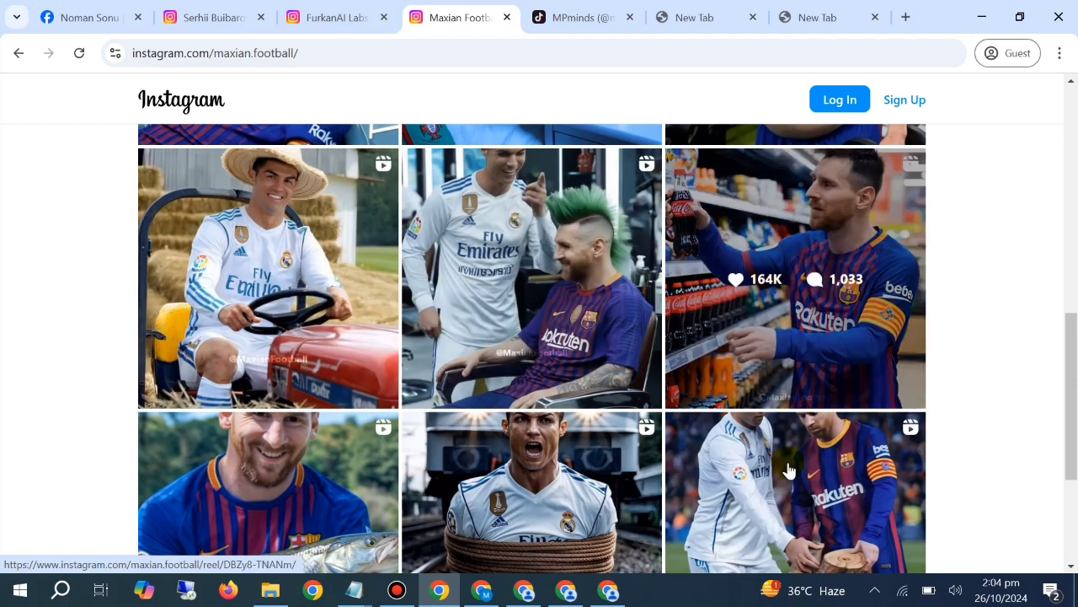
scroll(312, 368, "down", 3)
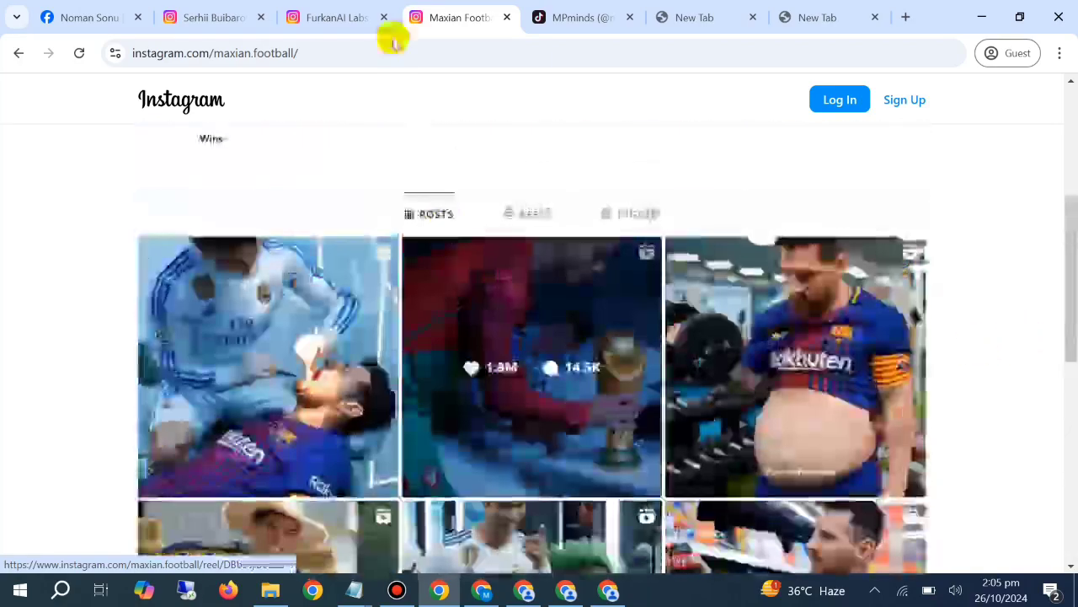
left_click(221, 17)
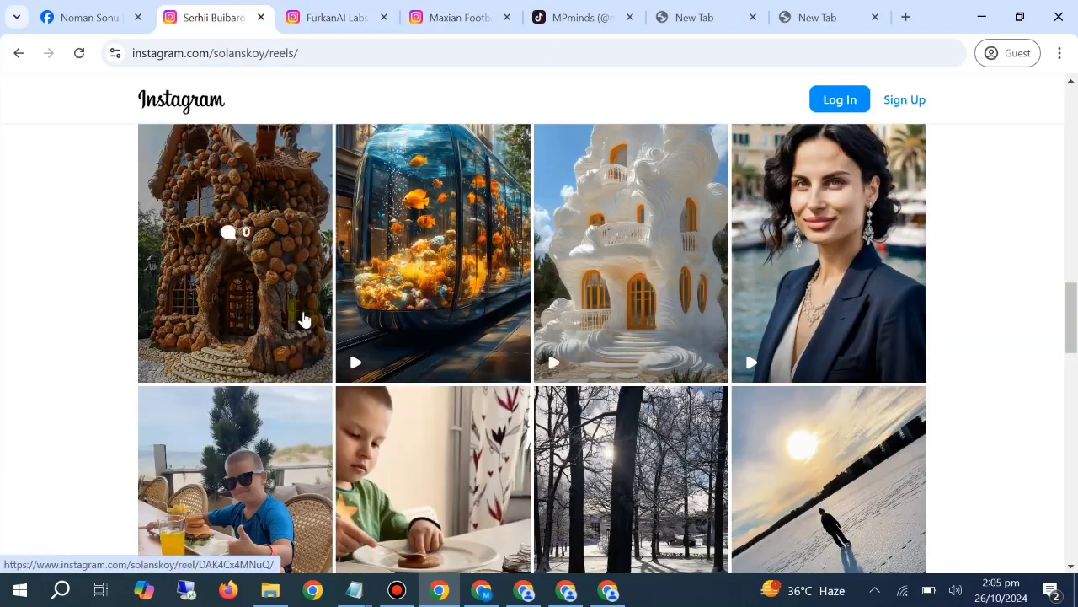
scroll(386, 271, "up", 4)
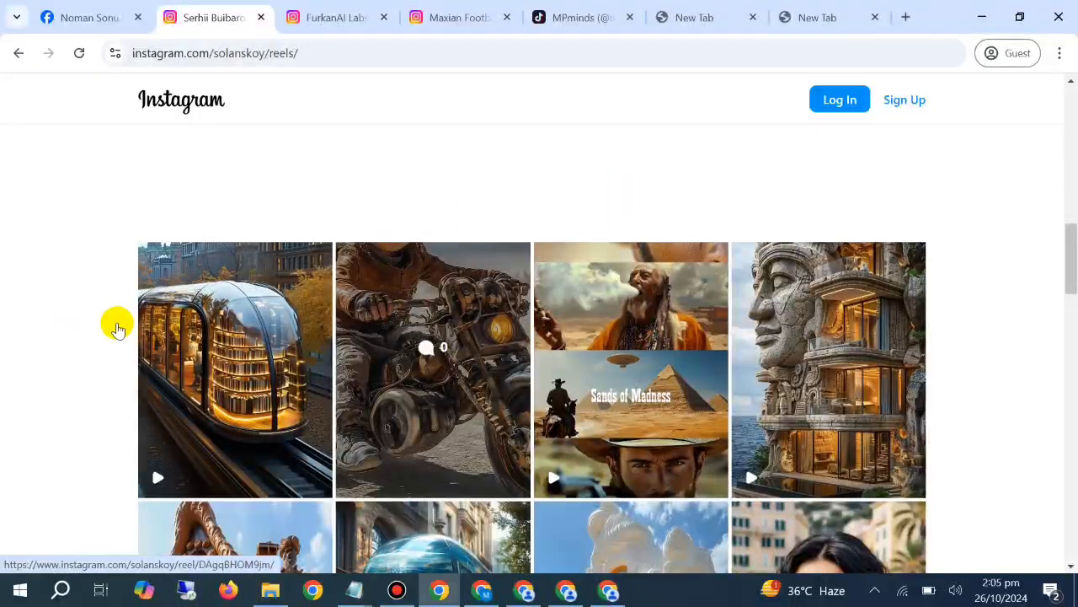
scroll(430, 324, "down", 1)
scroll(432, 323, "down", 16)
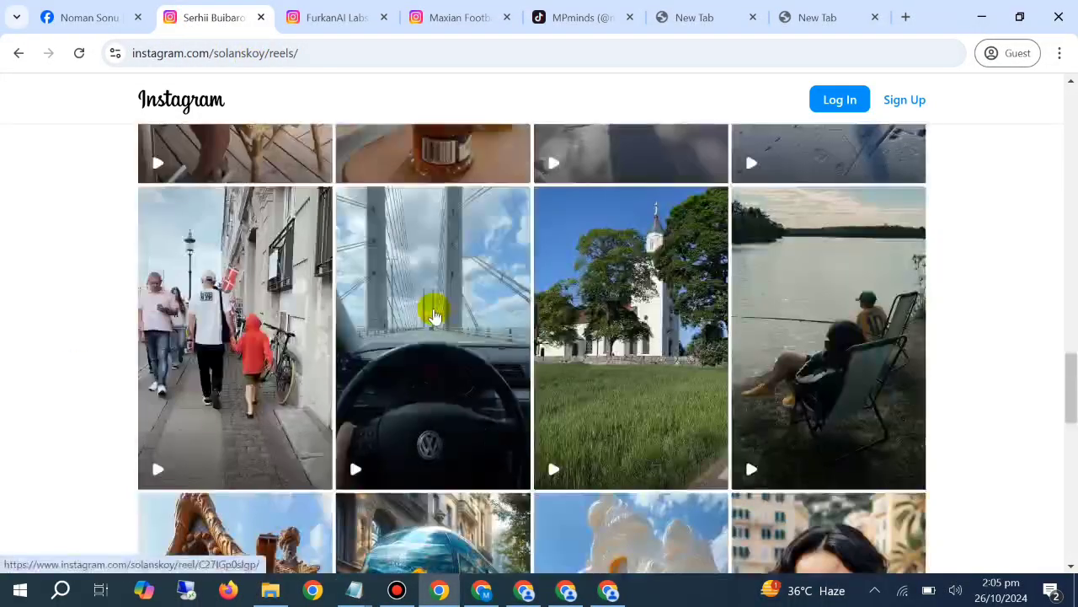
scroll(618, 436, "down", 5)
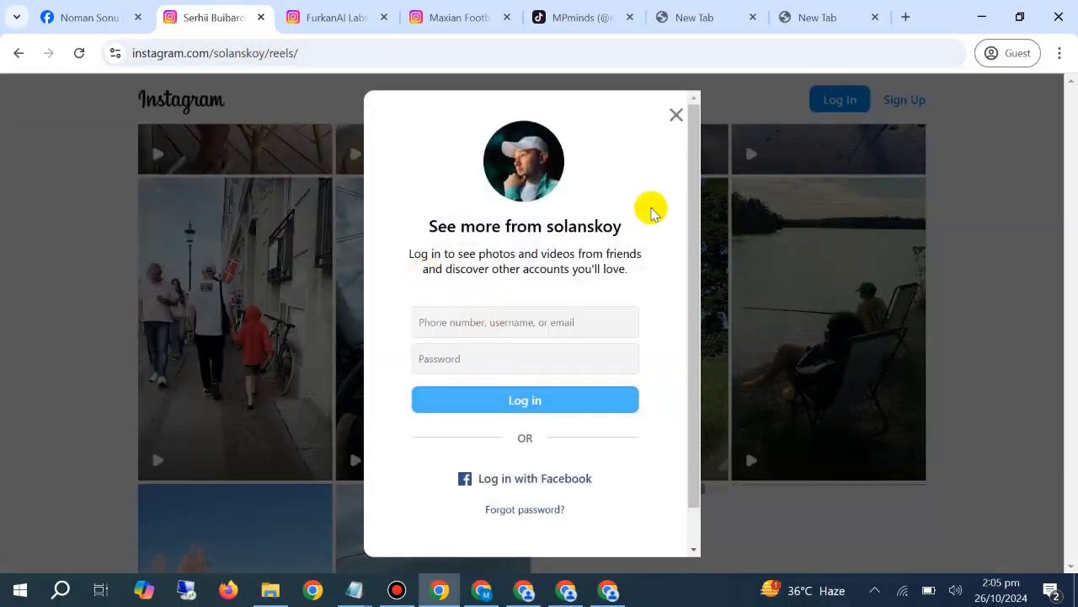
left_click(677, 115)
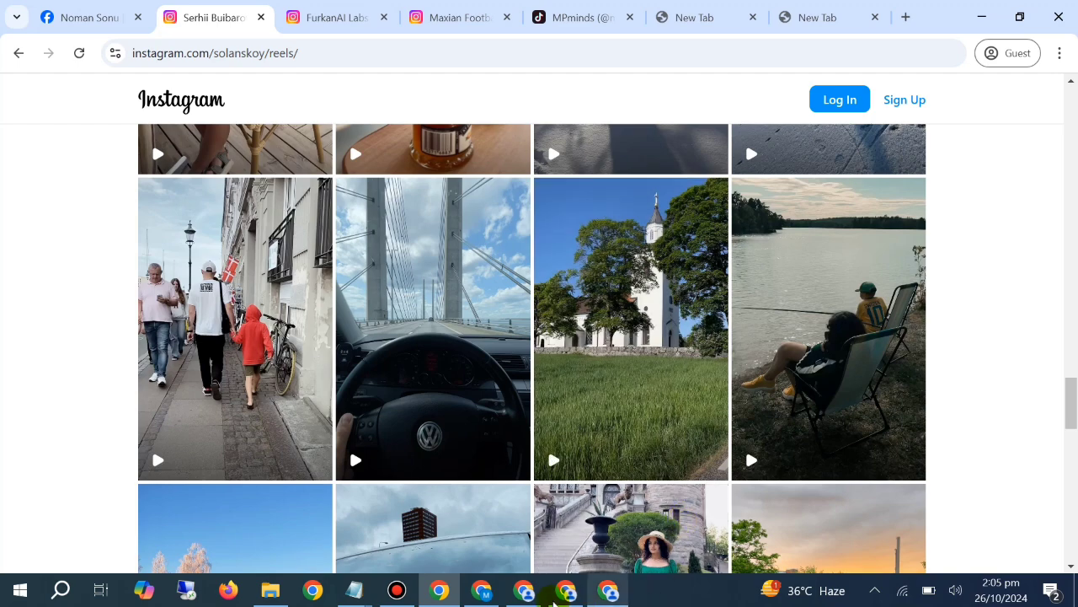
View the newly generated lion-train hybrid images in PicLumen and return to the ChatGPT conversation
left_click(524, 589)
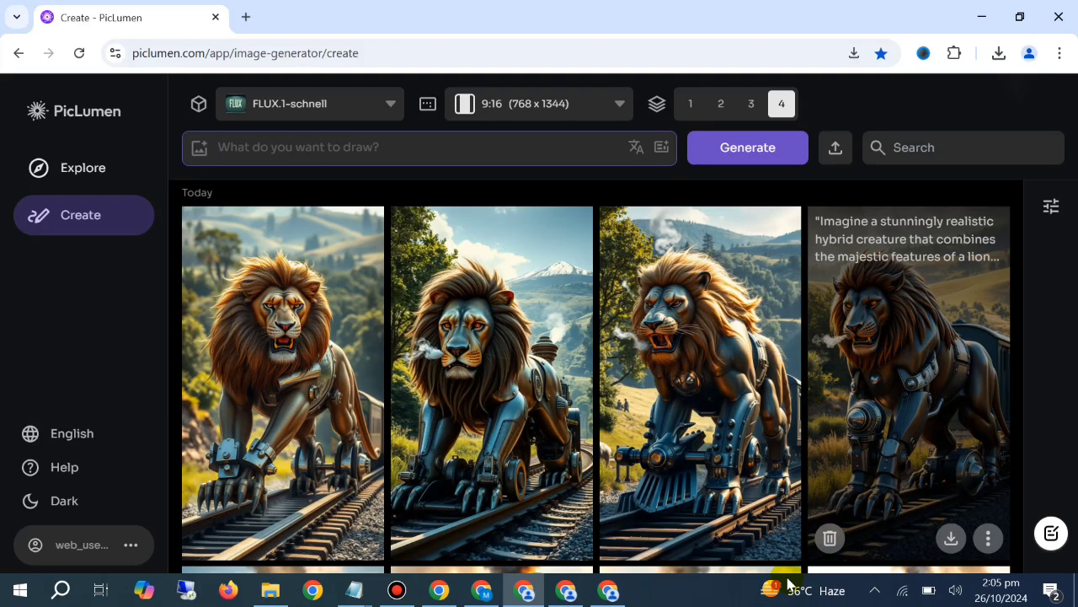
left_click(481, 589)
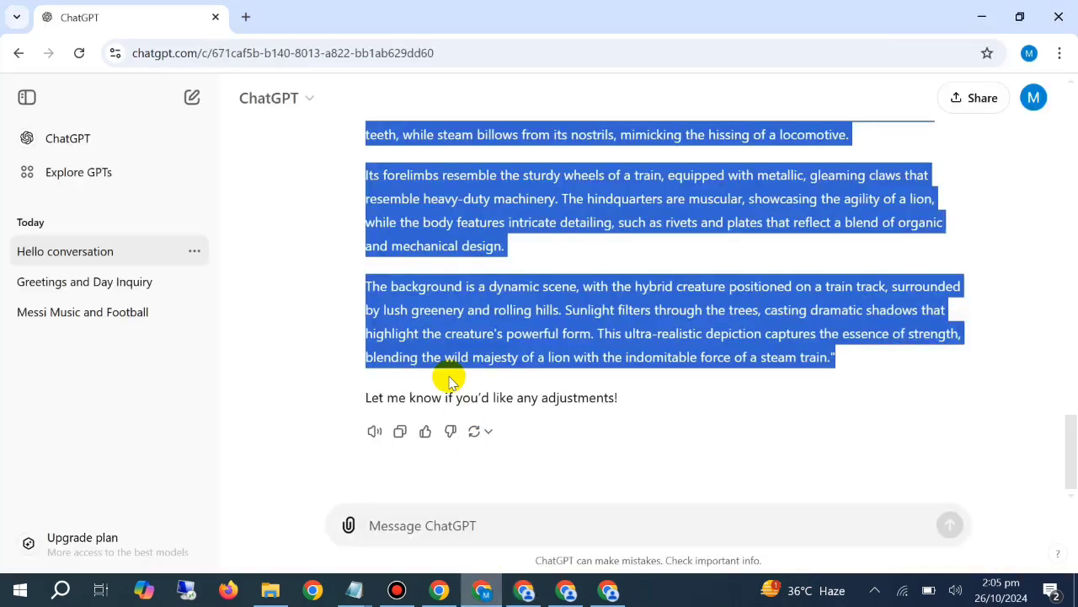
left_click(478, 519)
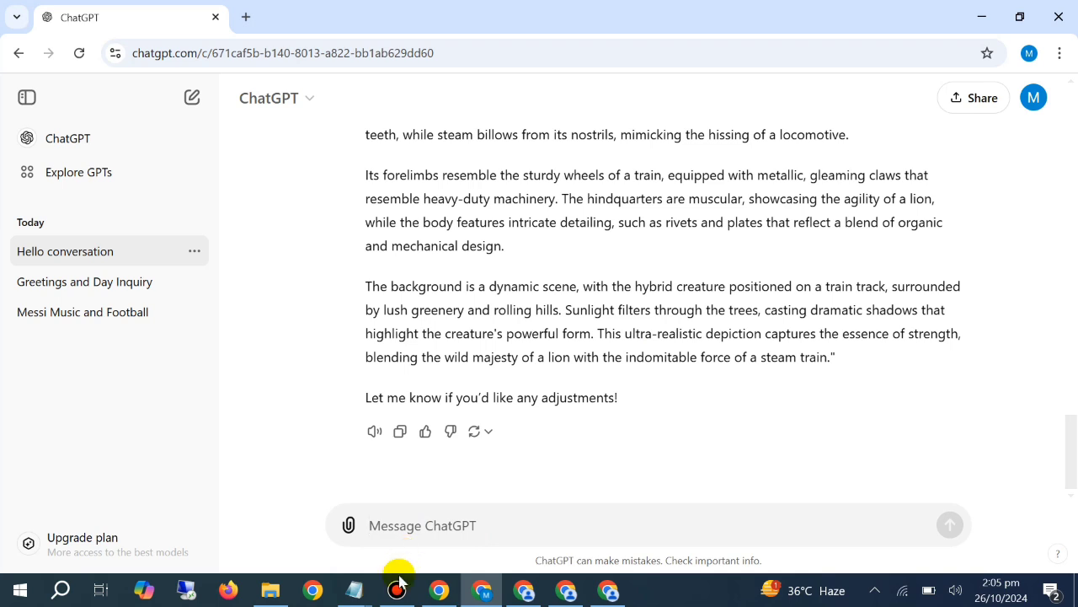
left_click(353, 595)
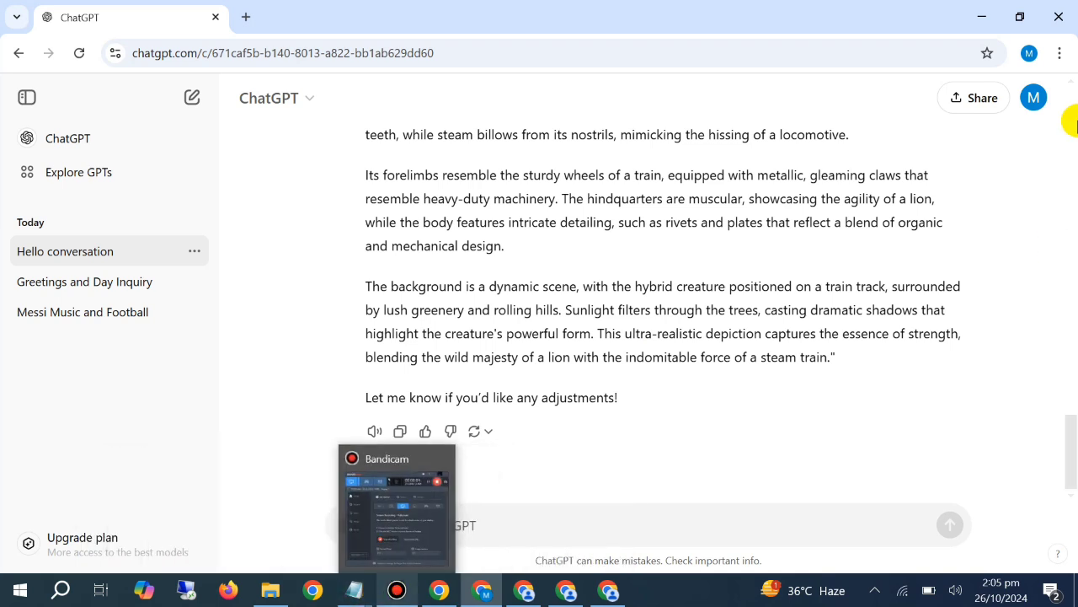
Begin a new ChatGPT message with "now give me the prompt of hybrid between"
left_click(664, 517)
type("now gi")
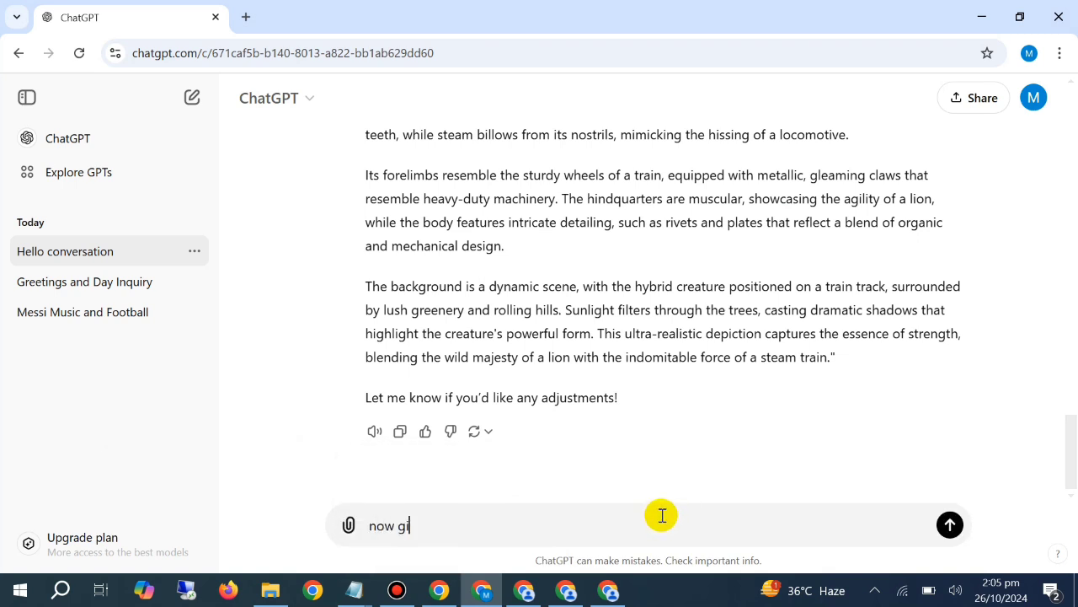
type("ve me the prompt od=f")
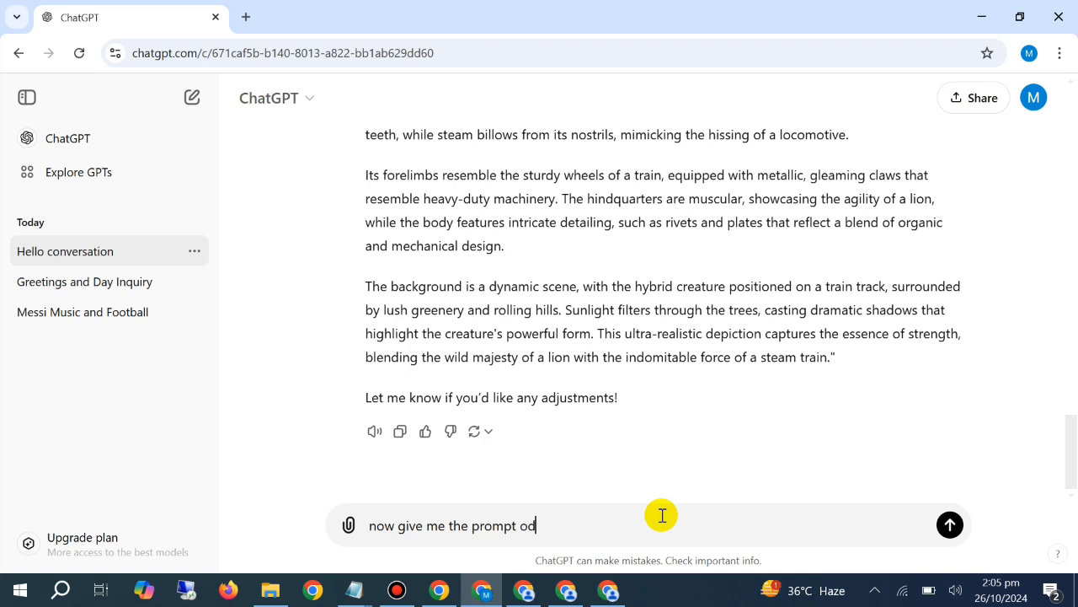
key("BackSpace")
key("BackSpace")
type("f ")
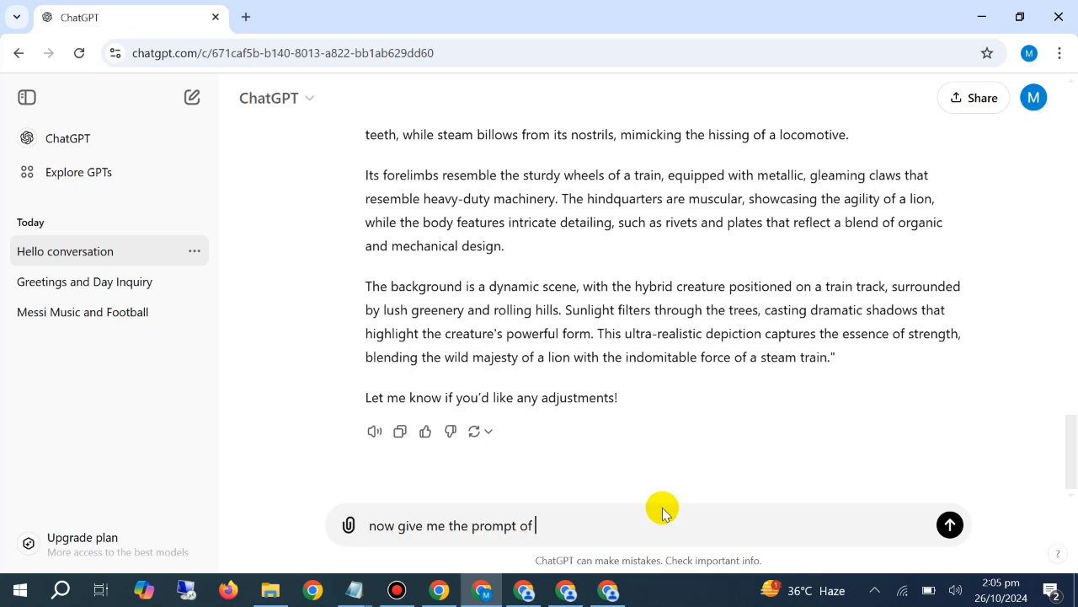
type("hybrid between")
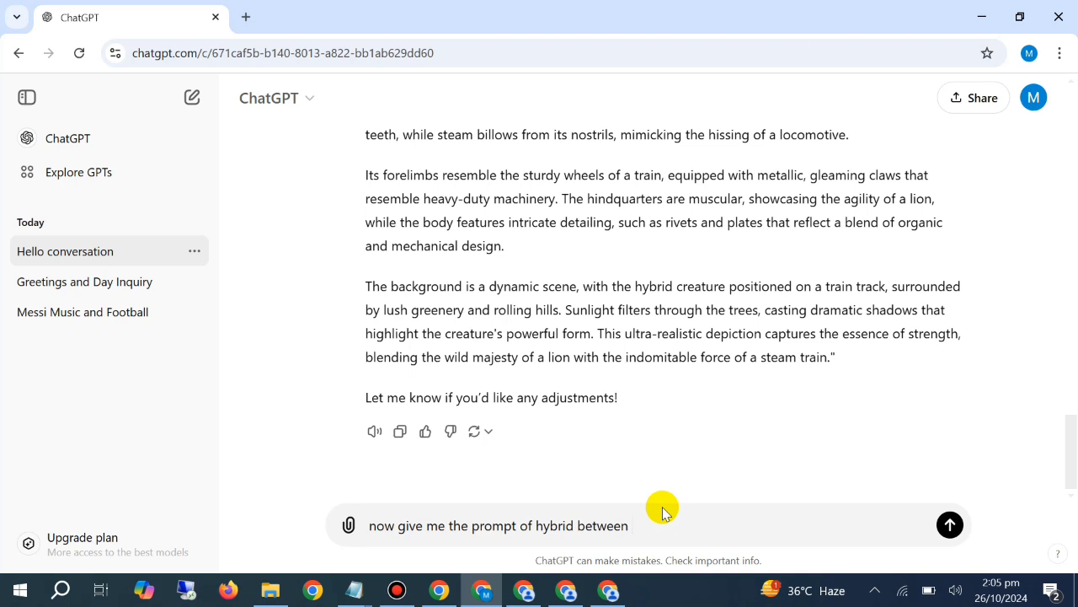
type("eagle")
type(" af")
key("BackSpace")
key("BackSpace")
type("nfd")
key("BackSpace")
key("BackSpace")
type("d ")
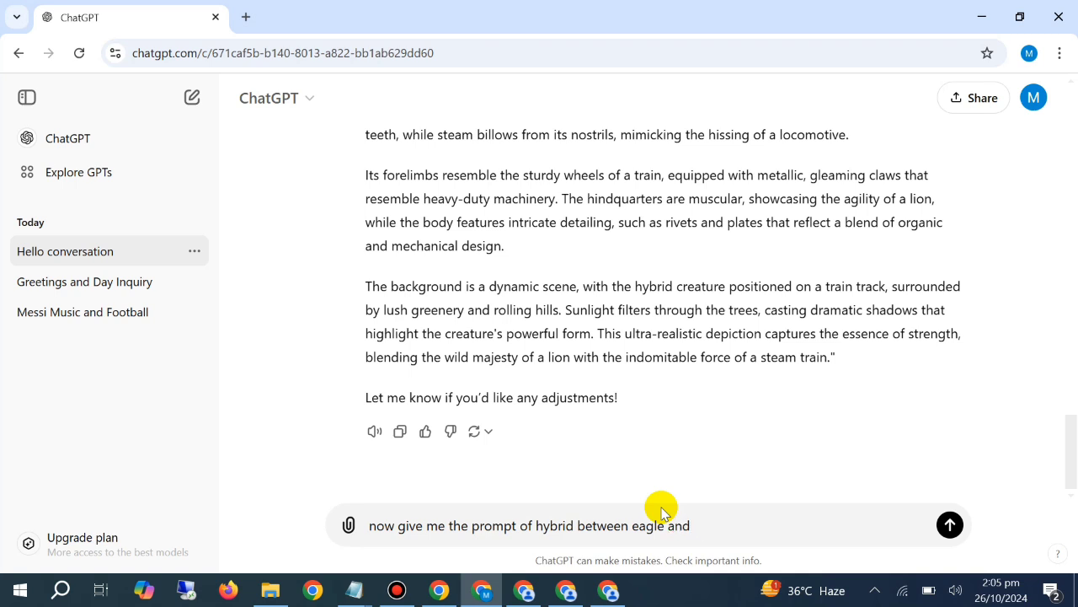
type("H")
key("BackSpace")
type("F")
type("12")
key("BackSpace")
key("BackSpace")
key("BackSpace")
type("F6")
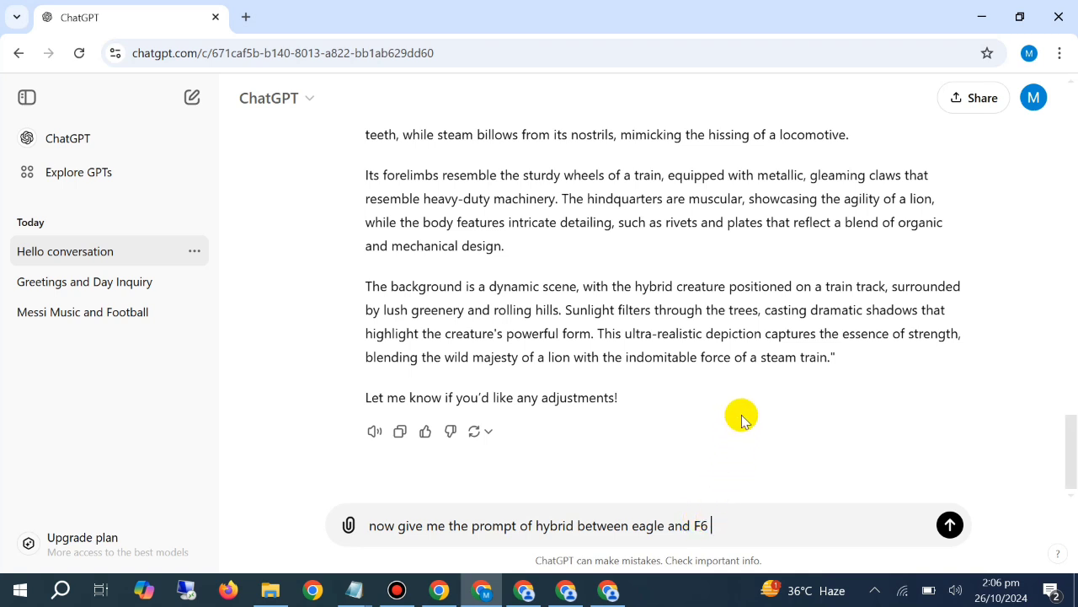
left_click_drag(722, 523, 696, 525)
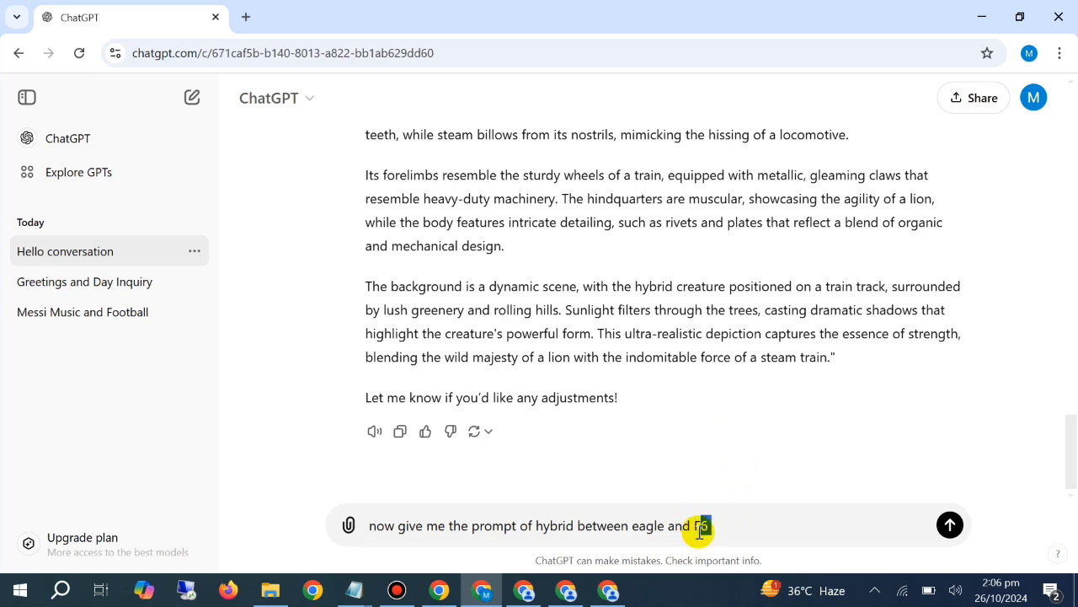
type("Pla")
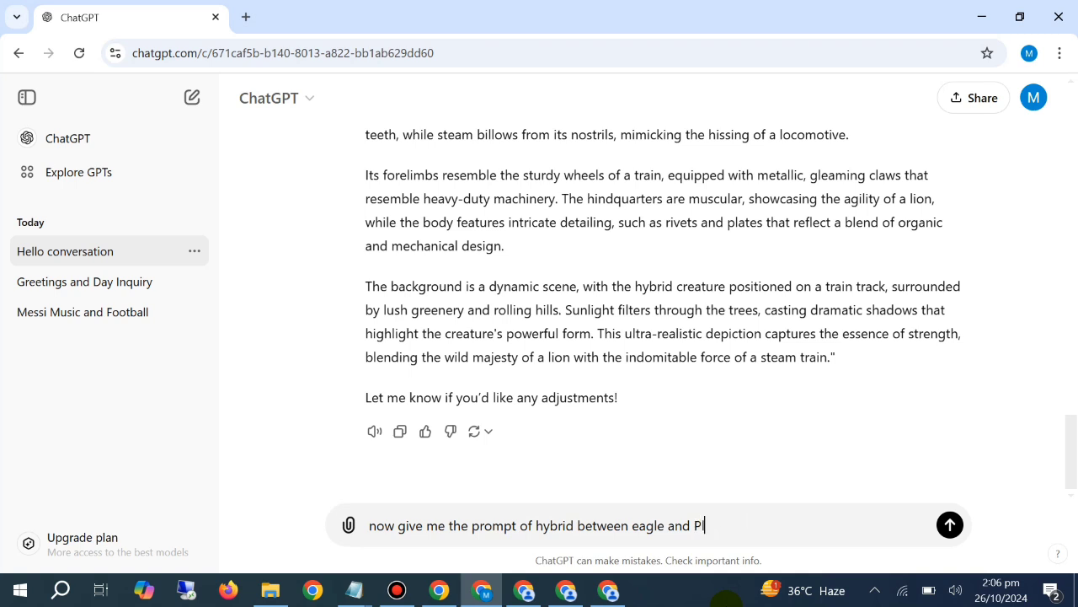
key("BackSpace")
key("BackSpace")
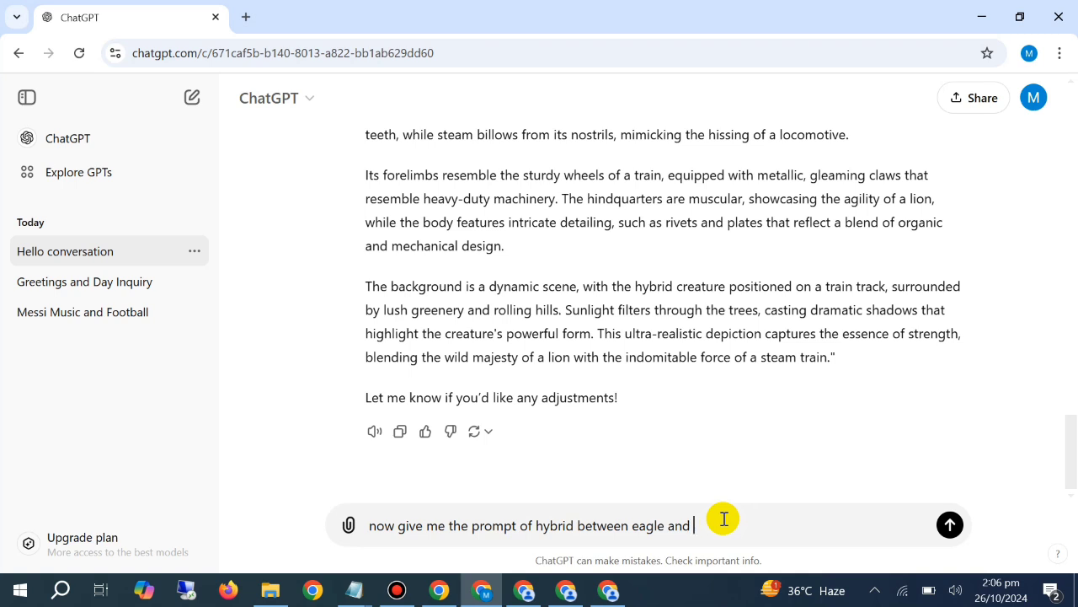
type("crain")
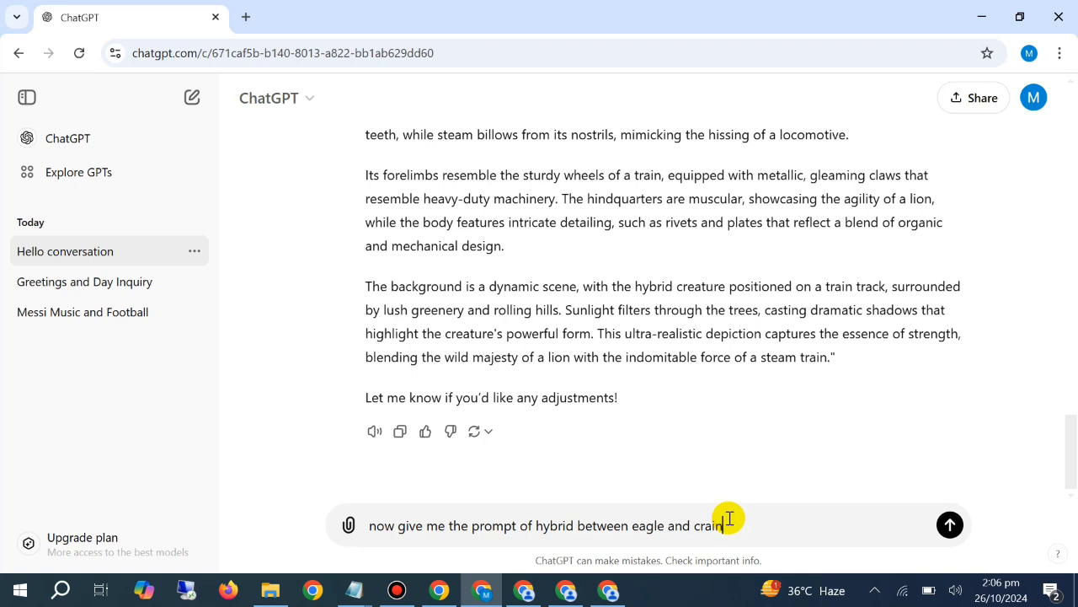
key("BackSpace")
key("BackSpace")
key("BackSpace")
key("BackSpace")
key("BackSpace")
key("BackSpace")
key("BackSpace")
key("BackSpace")
key("BackSpace")
key("BackSpace")
key("BackSpace")
key("BackSpace")
key("BackSpace")
key("BackSpace")
key("BackSpace")
key("BackSpace")
Name the hybrid's two subjects in the message as "tiger and a ship"
type("tiger")
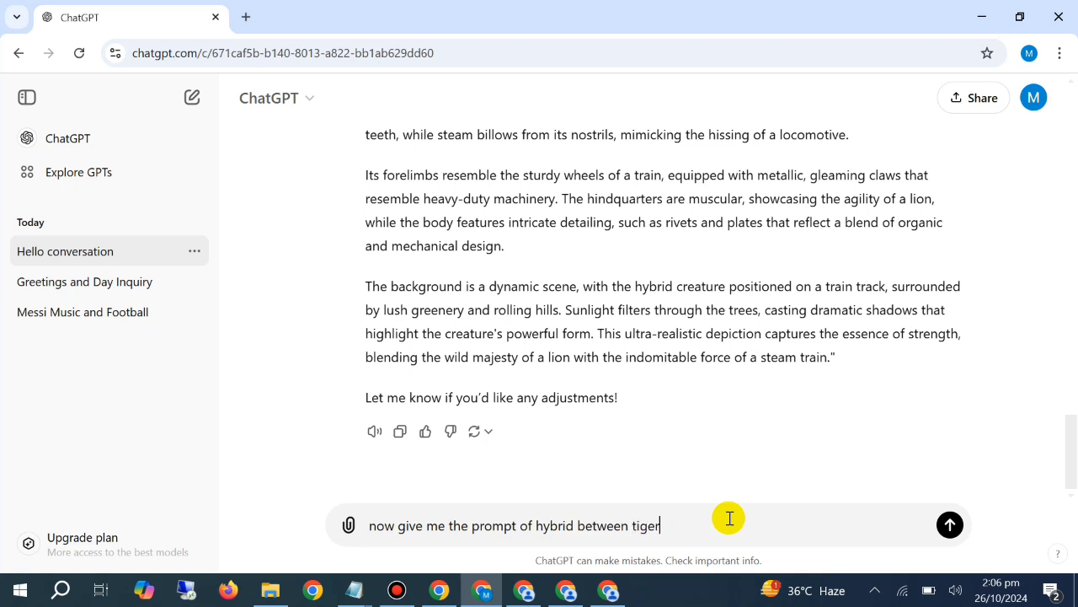
type(" anf")
key("BackSpace")
type("d a ship but make sure")
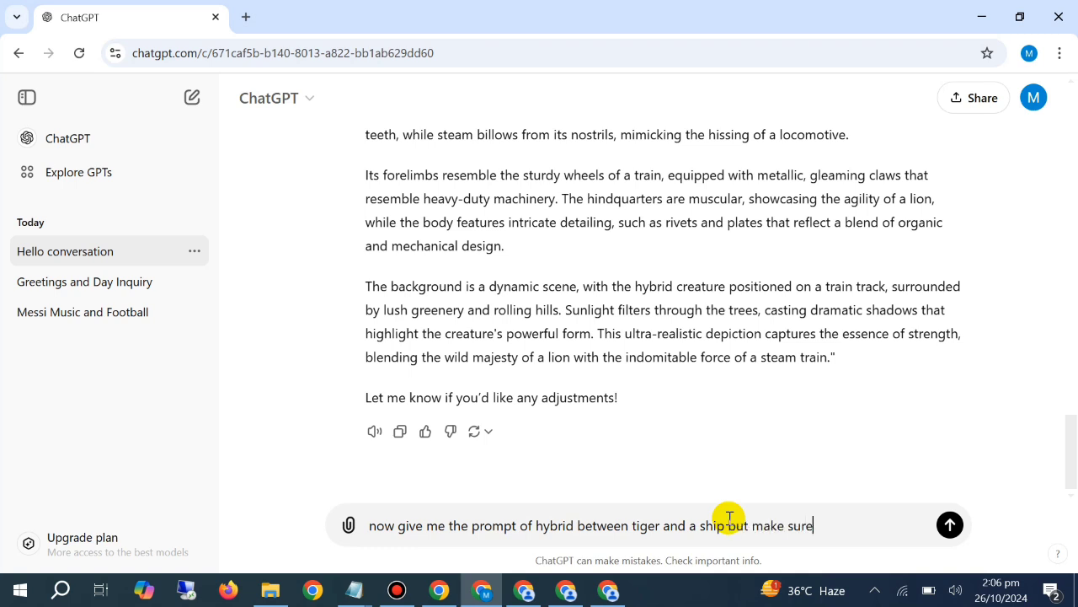
type(" thishybrid")
type("c")
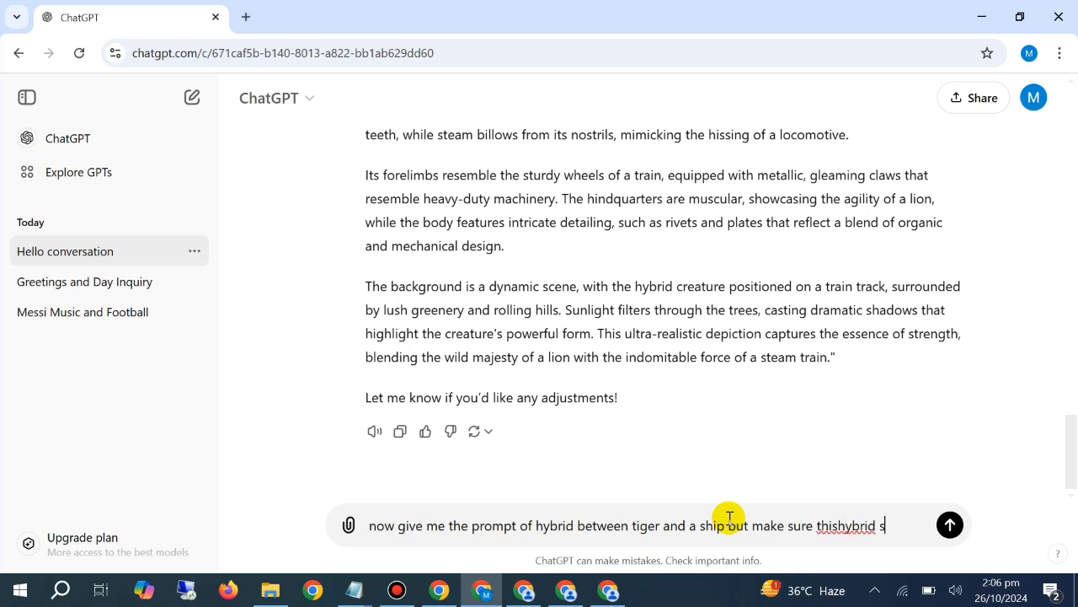
Complete the message with "but make sure this hybrid should be ultra realistic and powerful" and send it
key("BackSpace")
key("BackSpace")
key("BackSpace")
key("BackSpace")
key("BackSpace")
key("BackSpace")
key("BackSpace")
type("ybrd")
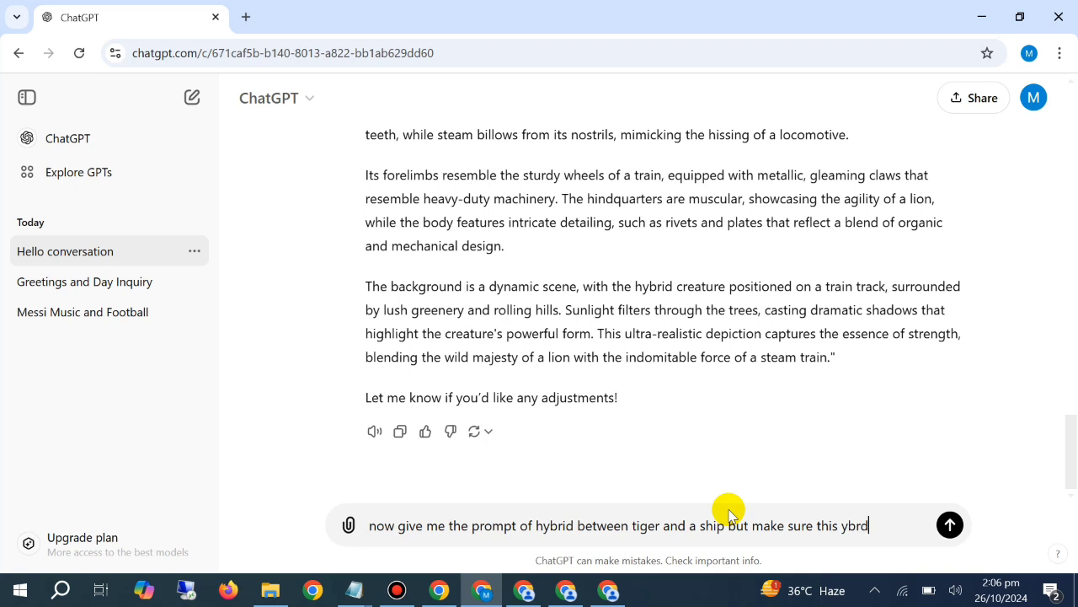
key("BackSpace")
key("BackSpace")
key("BackSpace")
key("BackSpace")
type("hybrid shou")
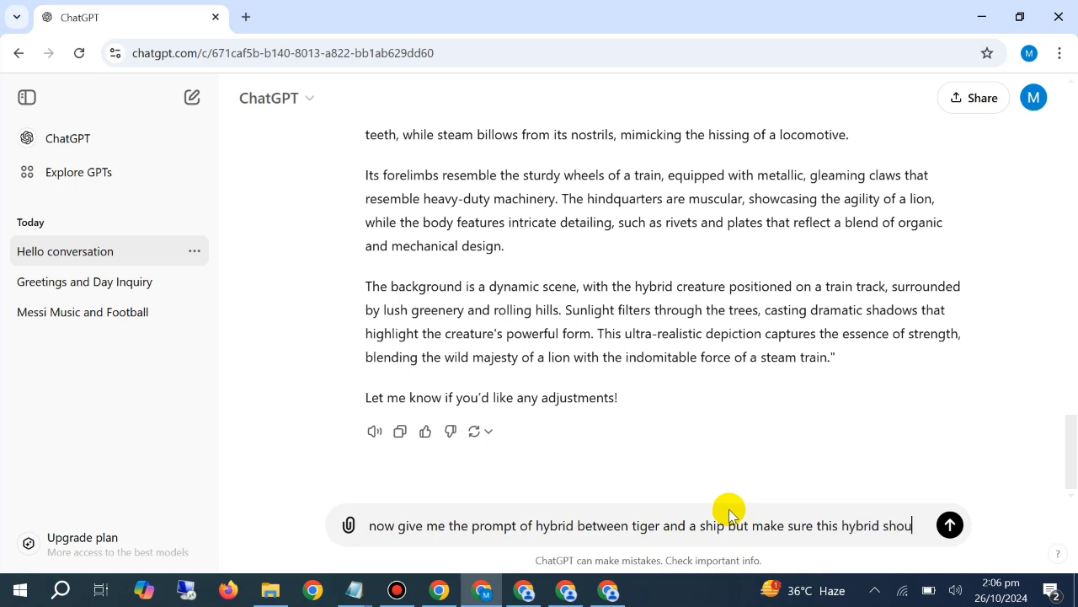
type("ld be ultr")
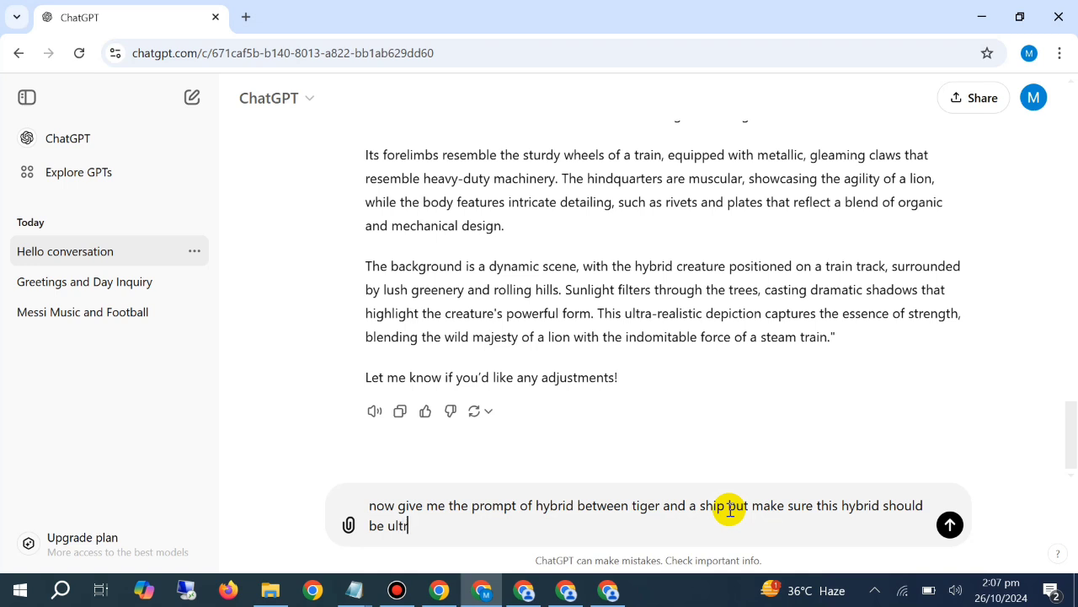
type("a realistic and powerful")
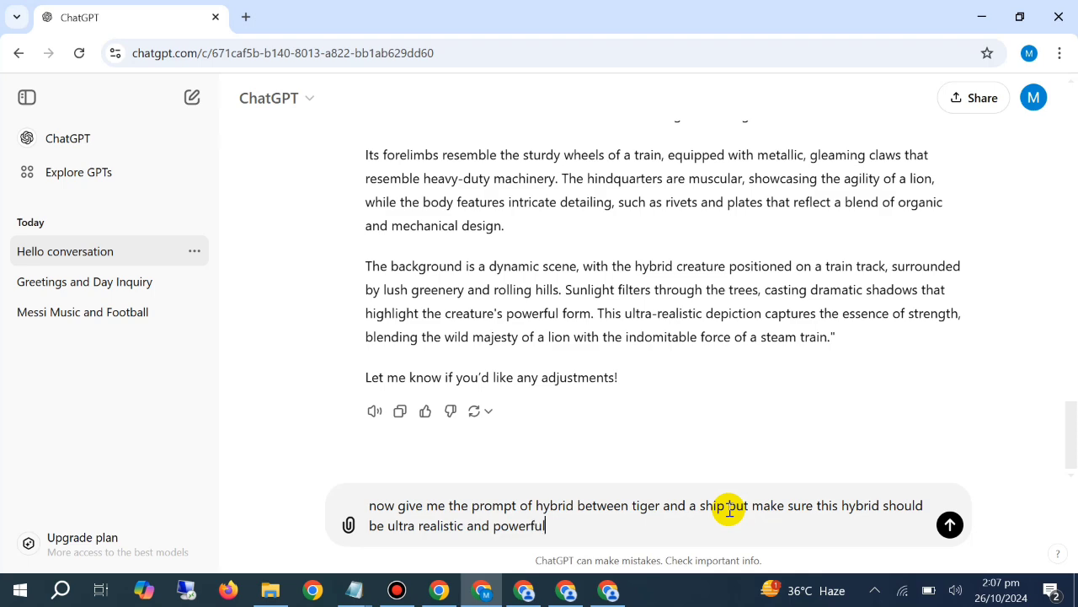
key("Return")
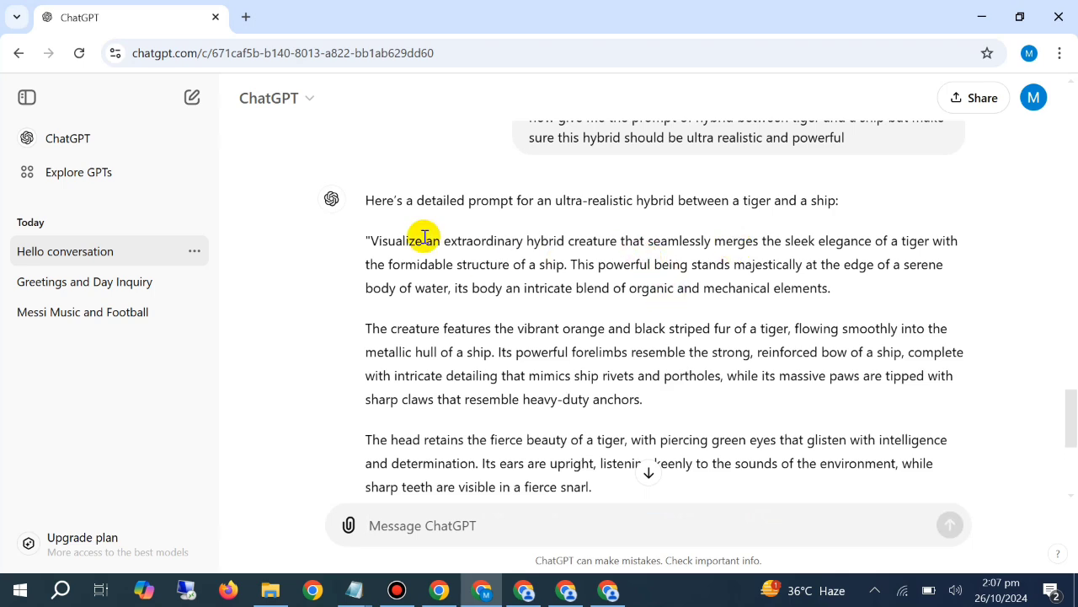
Copy the full quoted tiger-ship hybrid prompt from ChatGPT's reply
left_click_drag(364, 241, 850, 351)
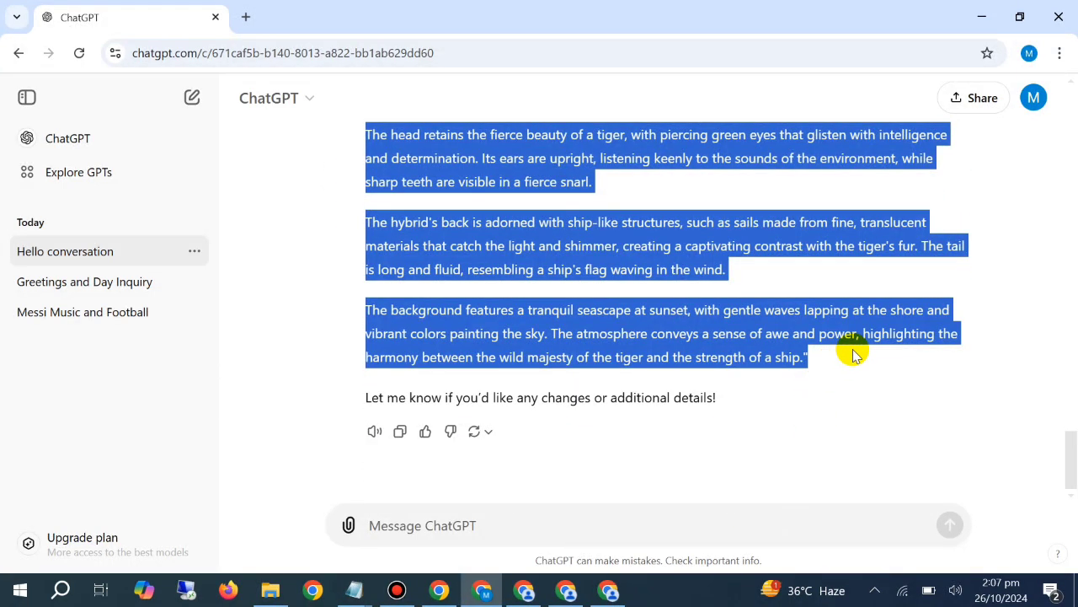
right_click(799, 342)
left_click(782, 354)
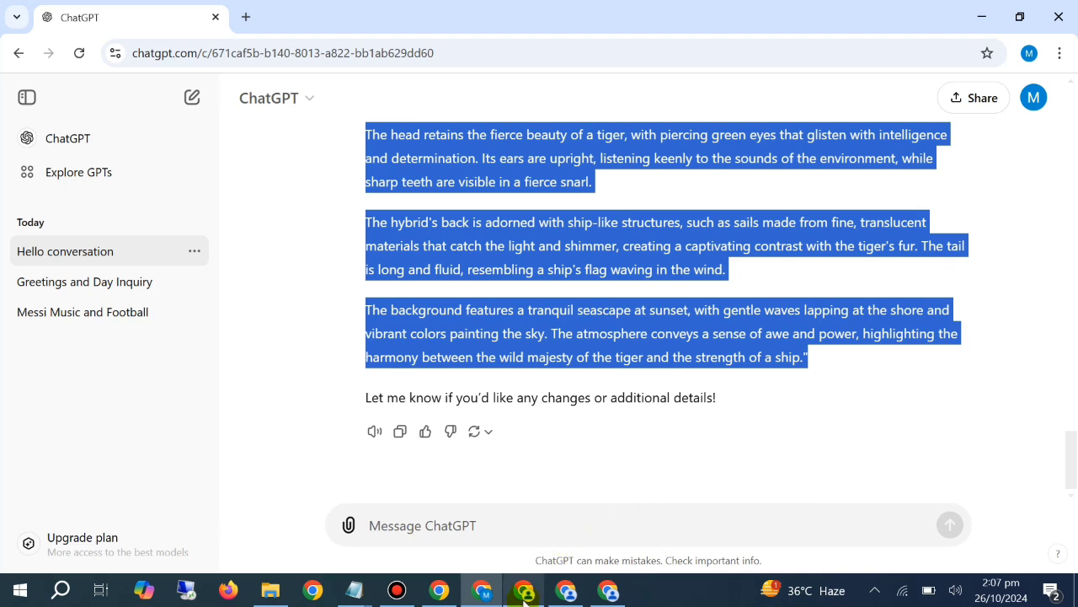
Switch to the PicLumen window with the mechanical lion images, paste the tiger-ship prompt and generate four FLUX.1-schnell images
key("alt+Tab")
right_click(375, 169)
left_click(347, 148)
right_click(354, 151)
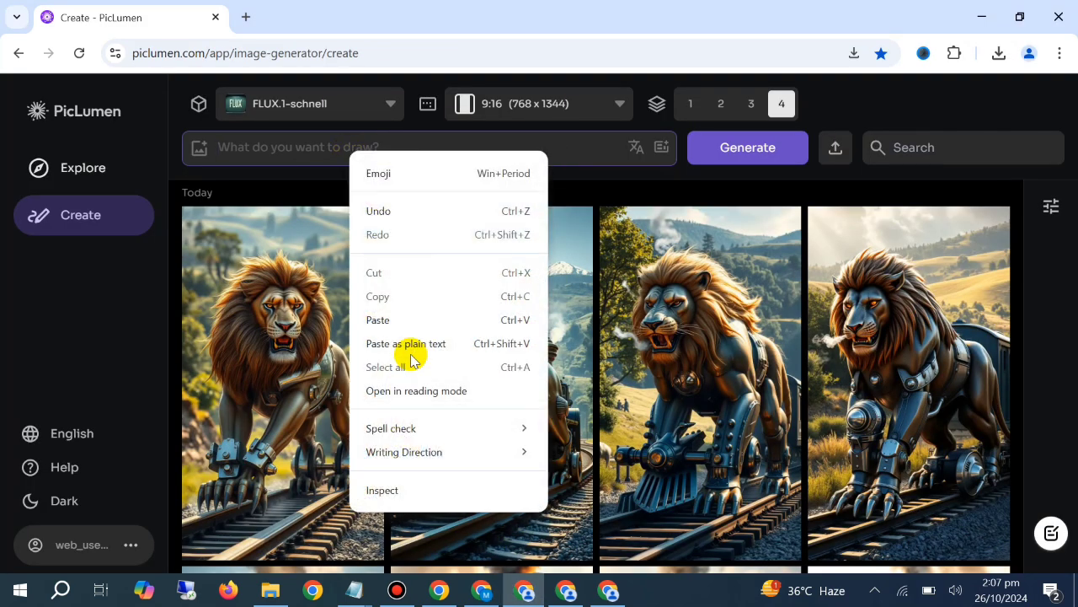
left_click(412, 346)
left_click(730, 139)
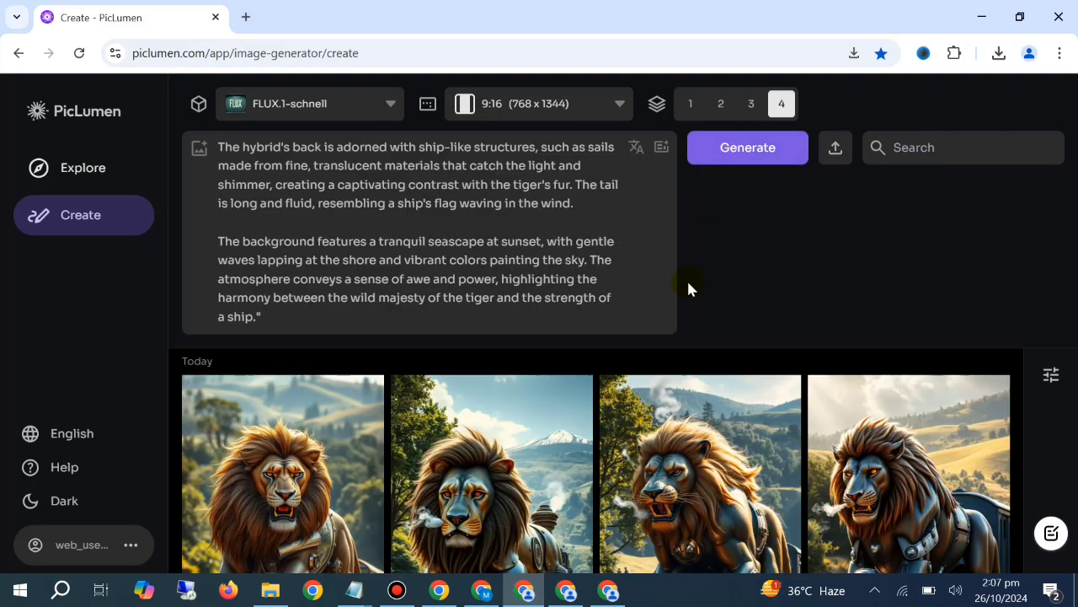
Return to the ChatGPT conversation and copy the selected tiger-ship prompt again
left_click(484, 591)
right_click(546, 296)
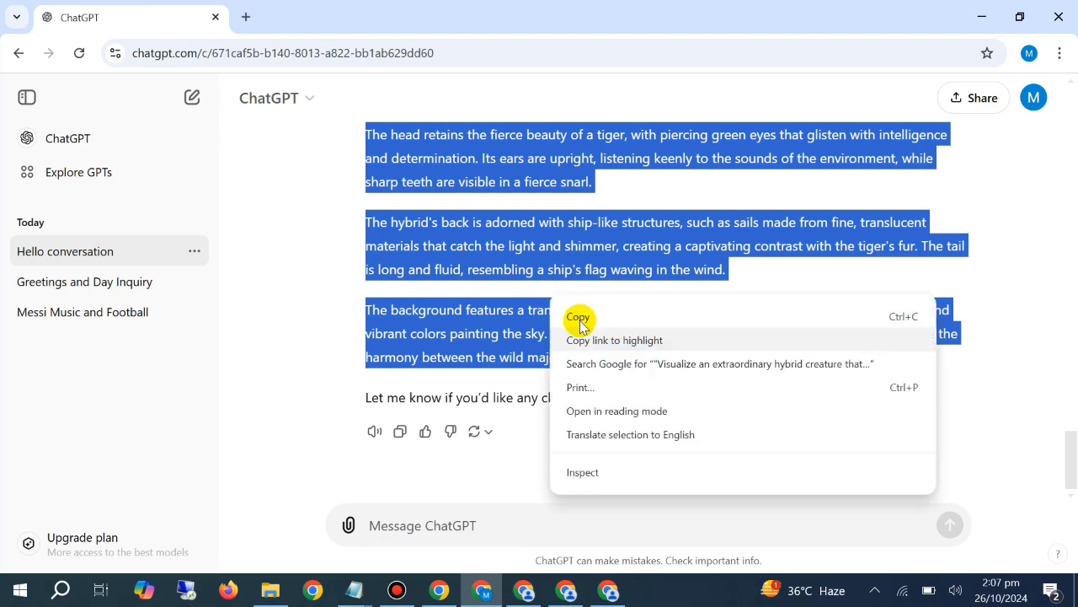
left_click(576, 312)
In the other PicLumen window, choose the PicLumen Realistic V2 model, paste the tiger-ship prompt and generate images
left_click(554, 578)
left_click(308, 104)
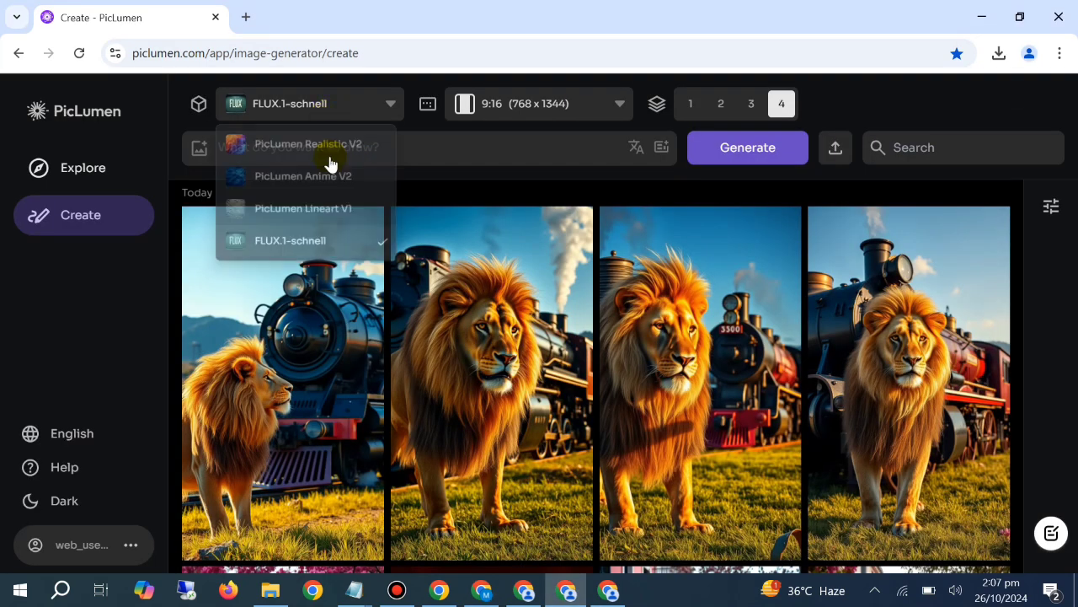
left_click(315, 149)
right_click(327, 166)
left_click(320, 158)
right_click(320, 159)
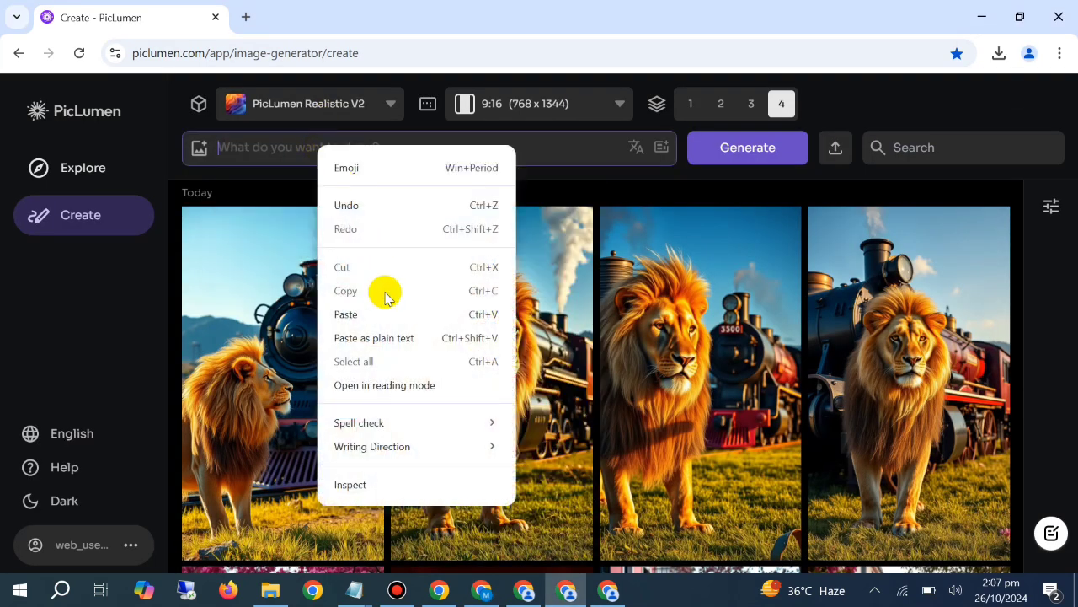
left_click(379, 310)
left_click(790, 159)
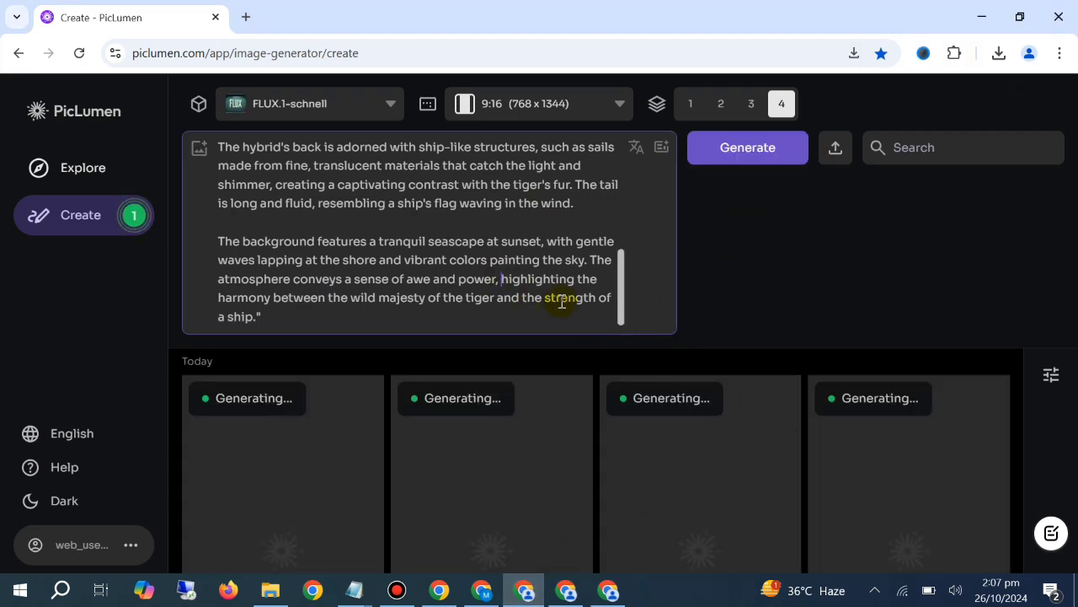
Clear the tiger-ship prompt text in the FLUX.1-schnell PicLumen window and look over the generated tiger-ship images
key("ctrl+a")
key("BackSpace")
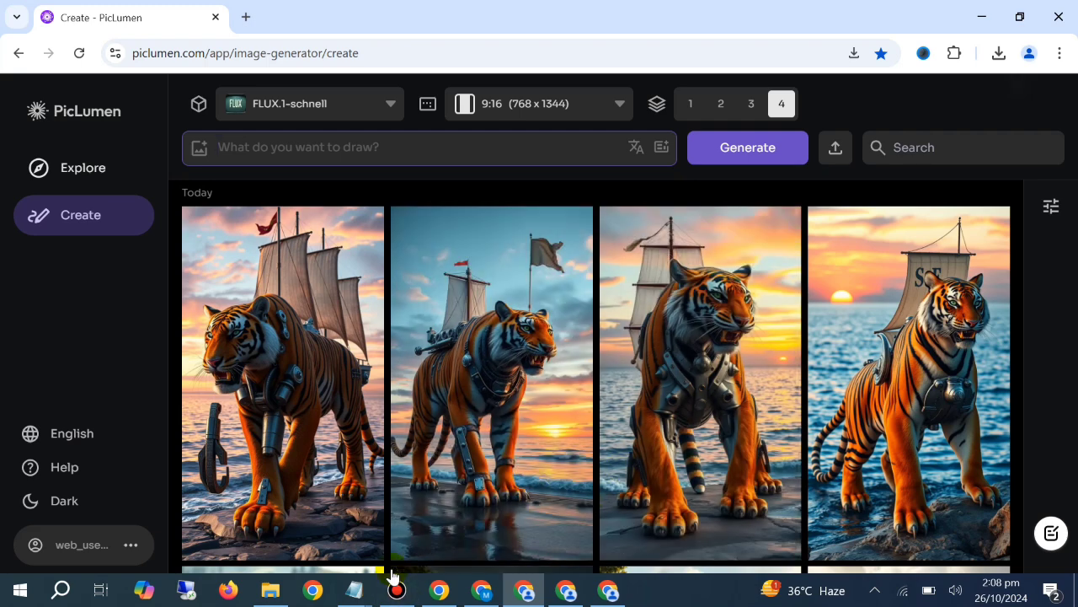
mouse_move(351, 601)
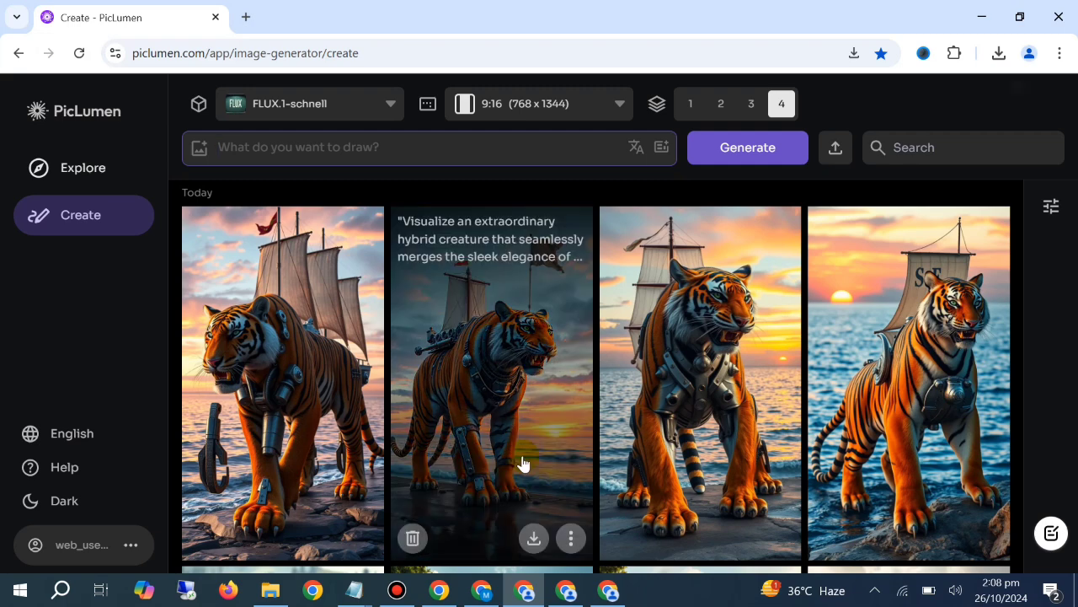
Switch to the browser window with the MPminds TikTok page and browse its AI cat videos for image ideas
left_click(439, 590)
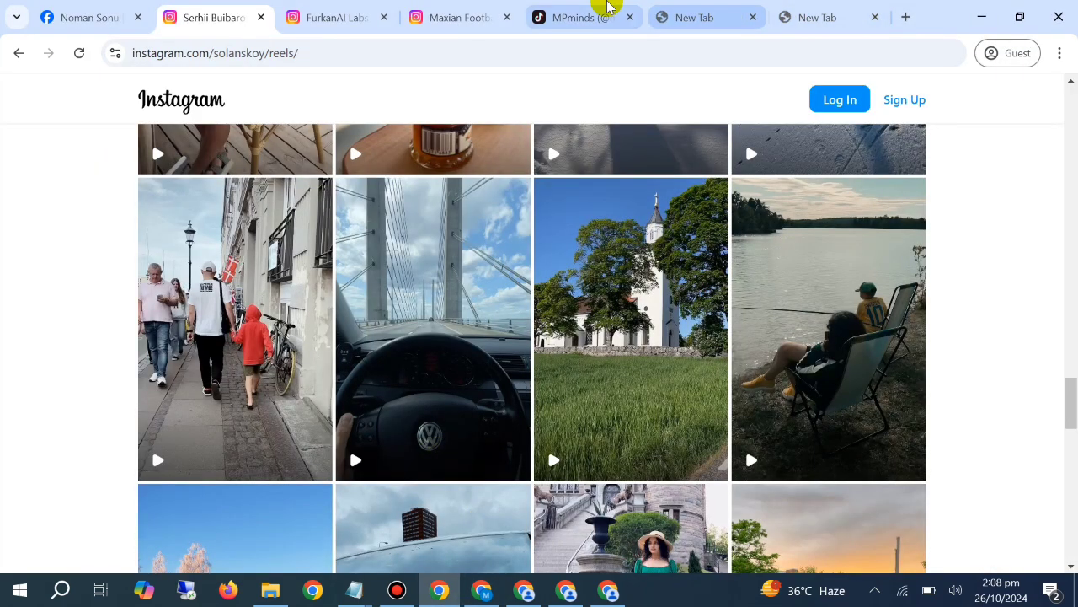
left_click(602, 13)
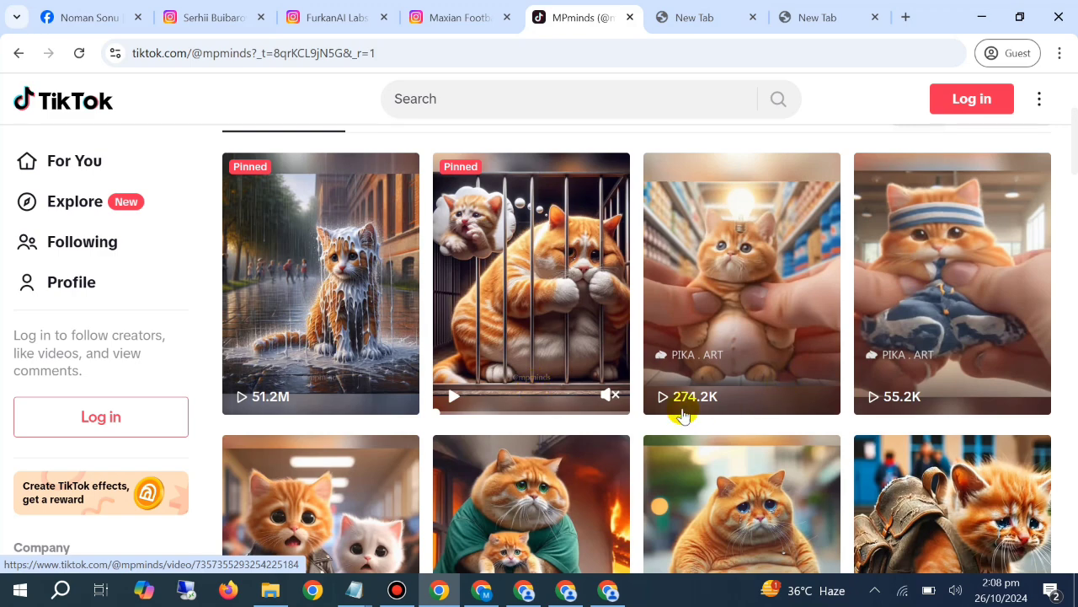
scroll(1010, 337, "down", 4)
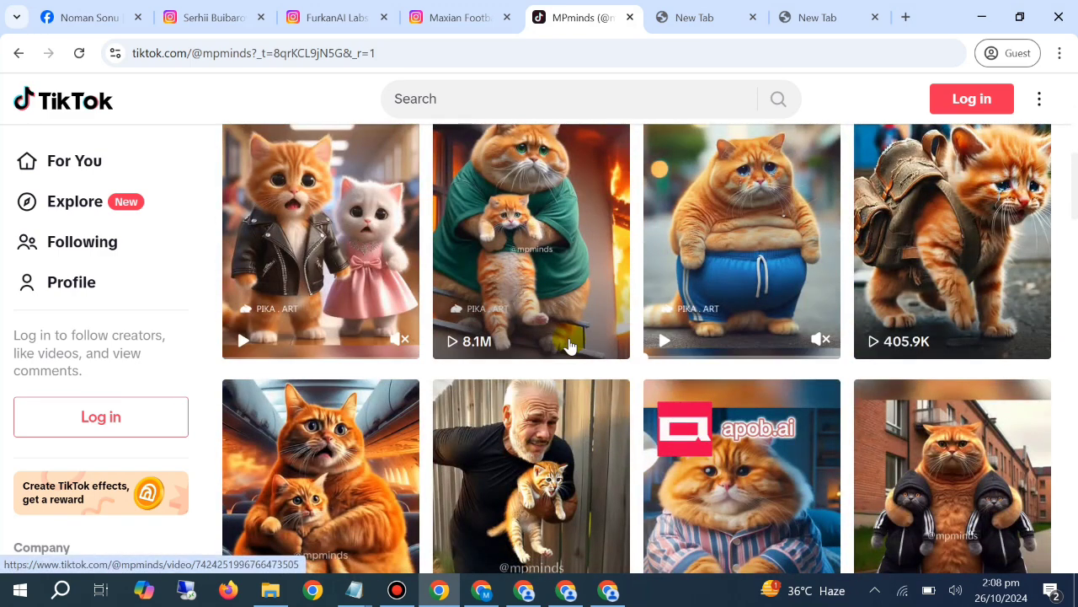
scroll(345, 433, "down", 2)
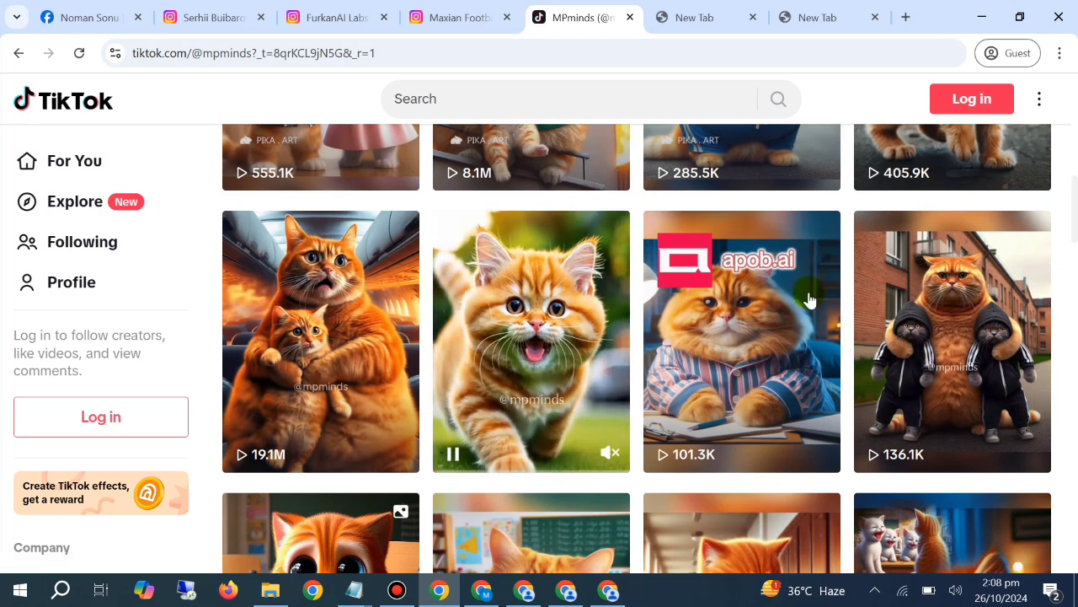
scroll(806, 301, "down", 4)
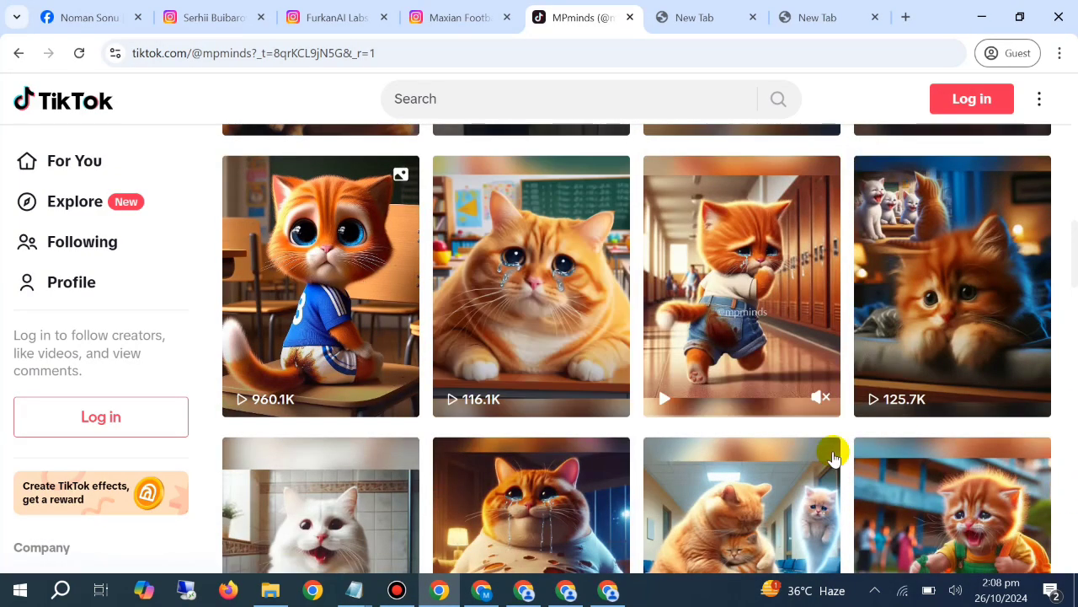
scroll(759, 312, "down", 3)
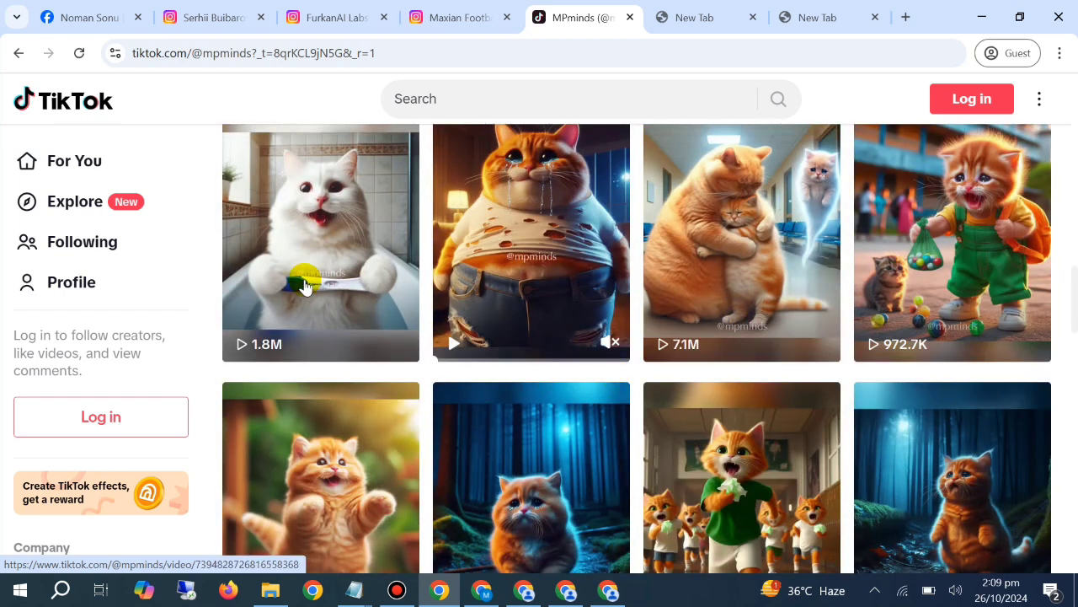
scroll(516, 364, "down", 2)
scroll(539, 346, "down", 2)
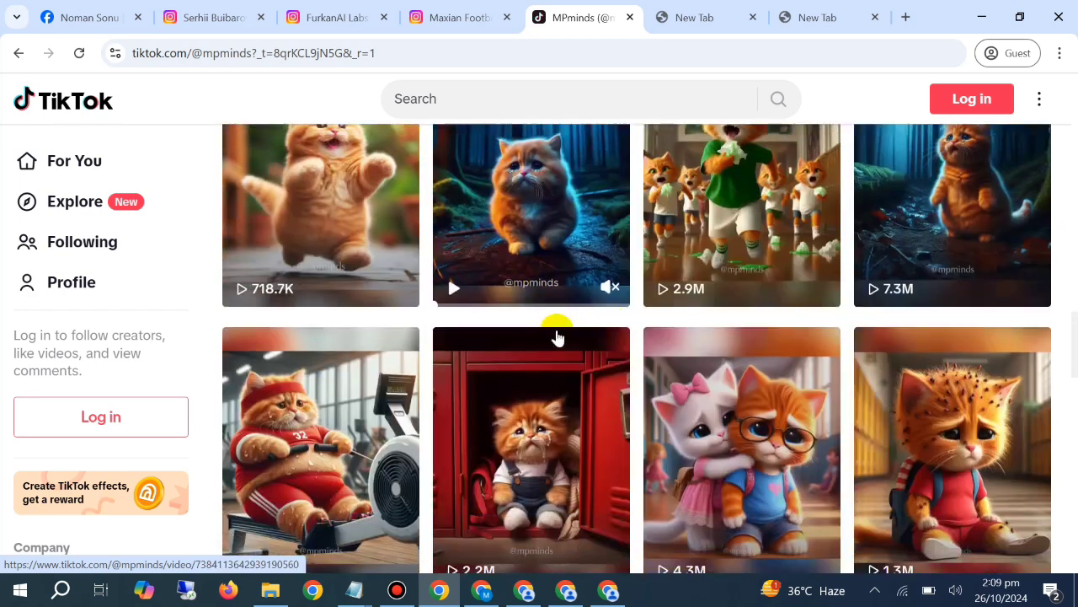
Look further down the MPminds TikTok page for more AI cat video ideas
scroll(743, 357, "down", 2)
scroll(743, 358, "down", 2)
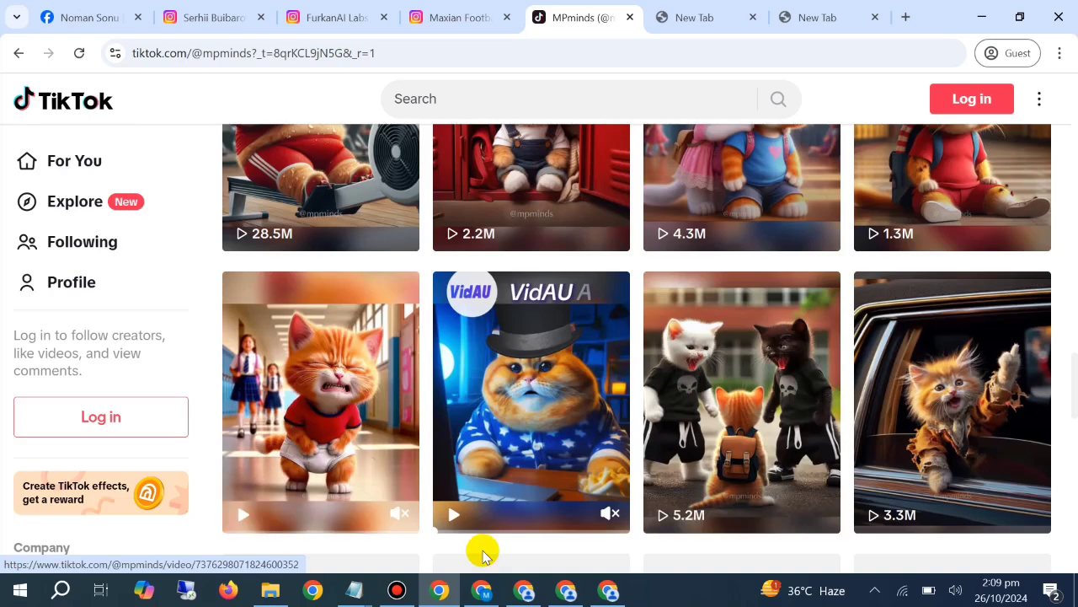
scroll(631, 343, "down", 5)
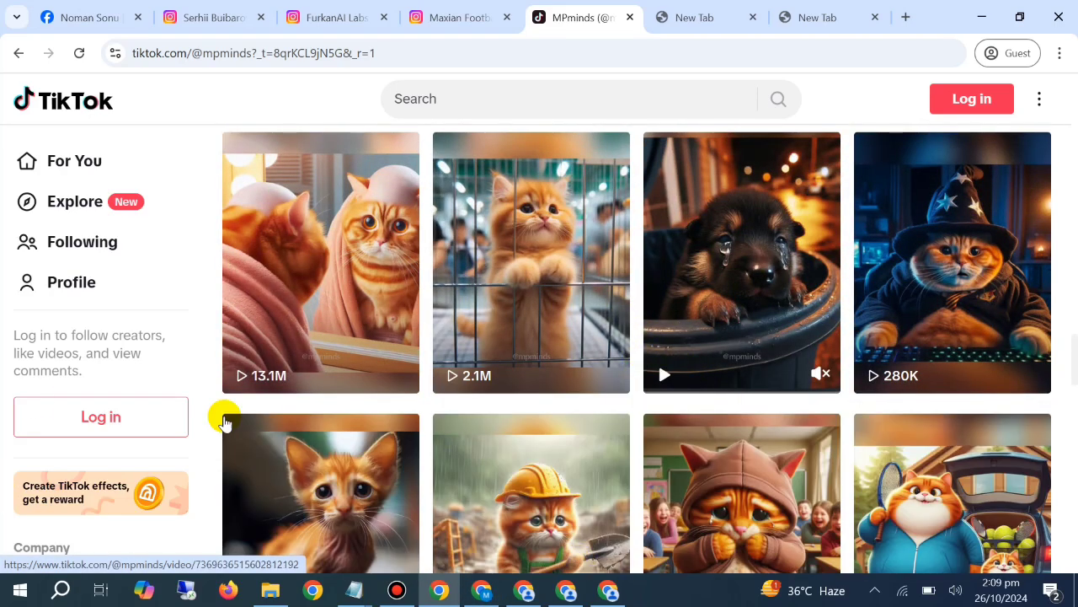
Switch to the ChatGPT window and start a new chat
left_click(482, 590)
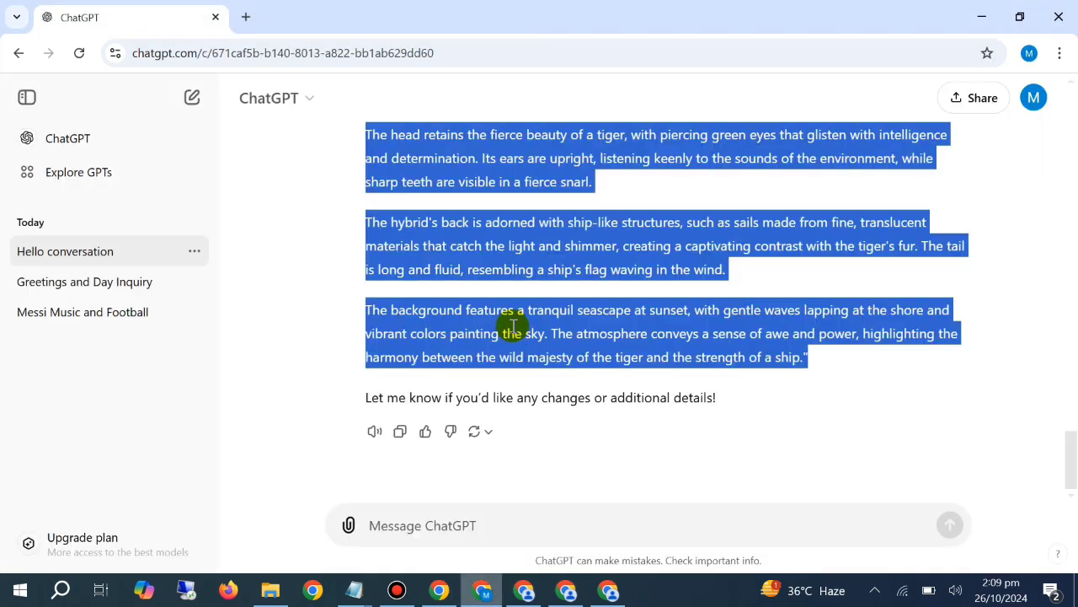
left_click(354, 590)
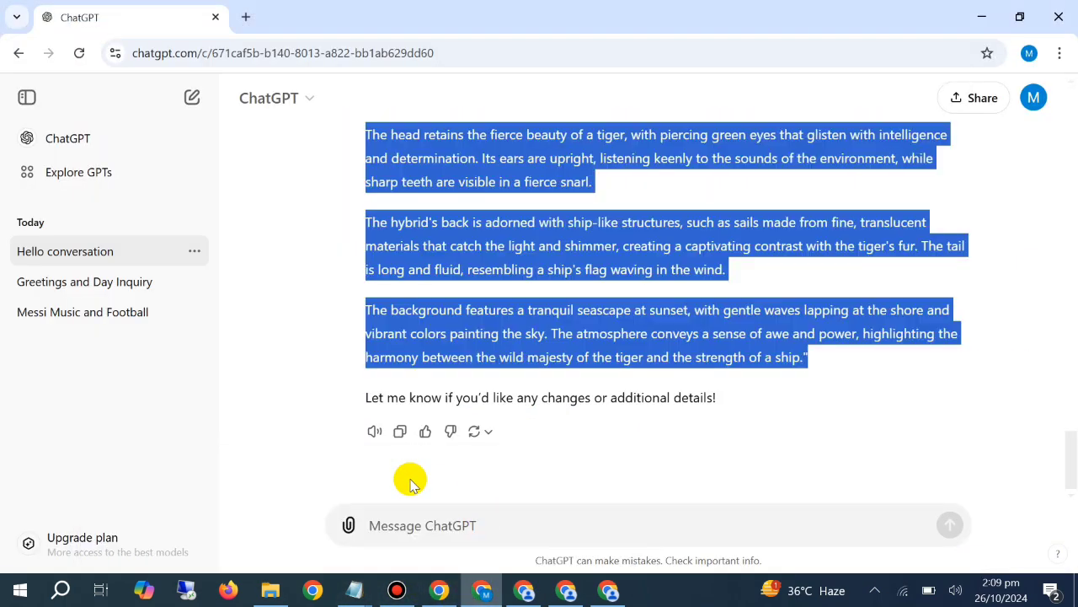
left_click(443, 524)
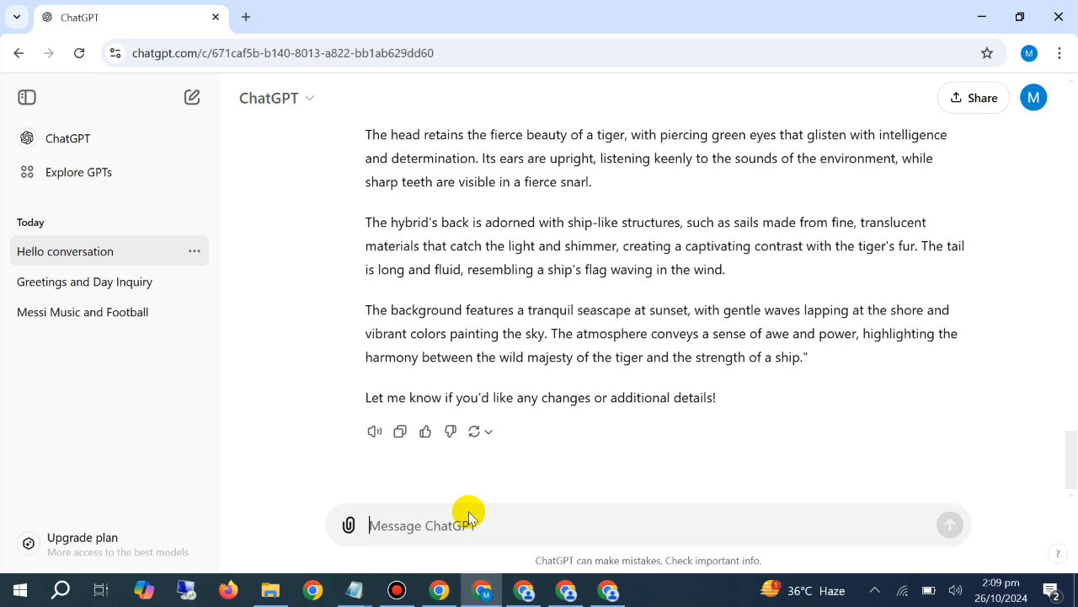
left_click(469, 516)
left_click(192, 98)
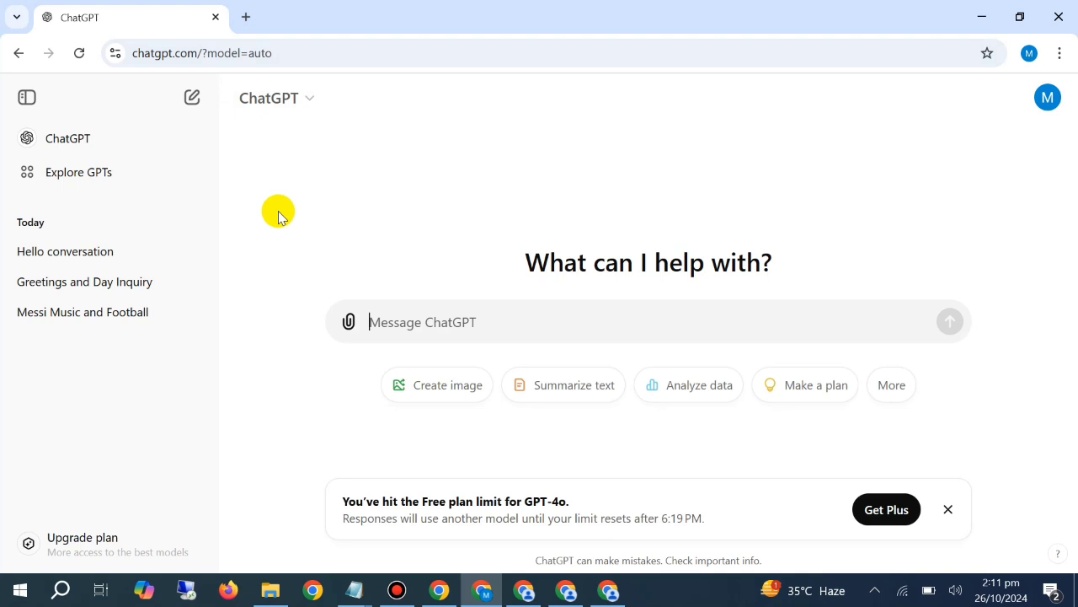
Send ChatGPT the request "mujhay aik prompt do jis main cats ki family plane main bethi ho"
type("mujhay")
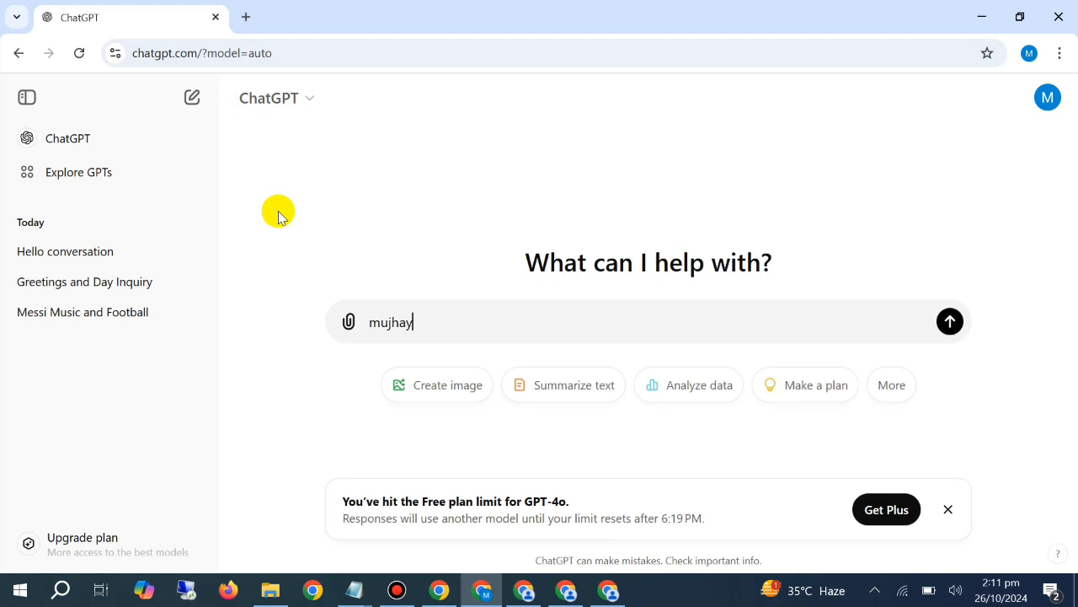
type(" aik prompt")
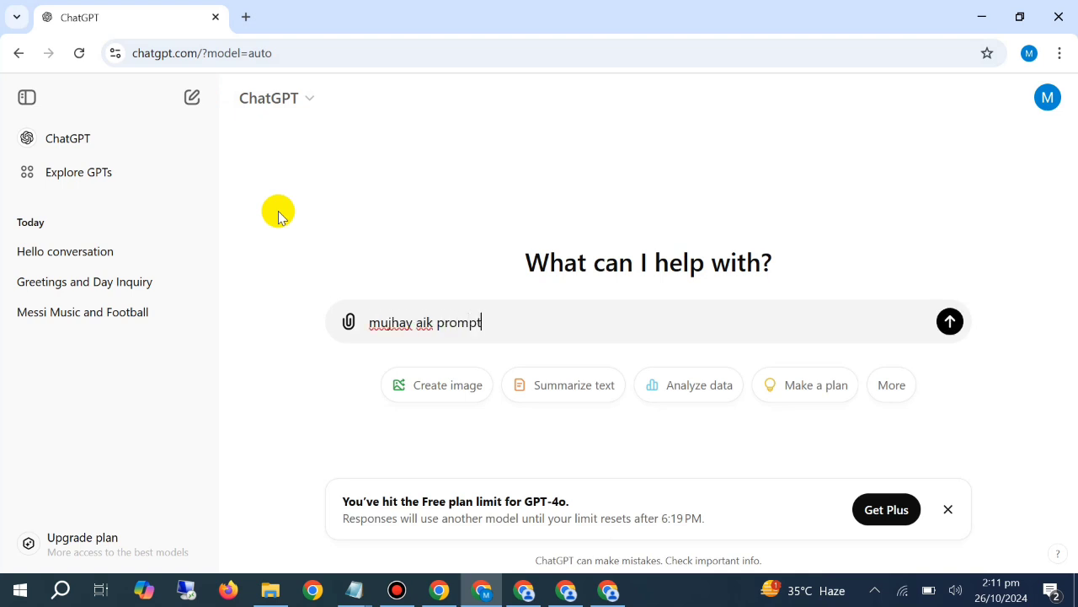
type(" do jis main cat s ki family p")
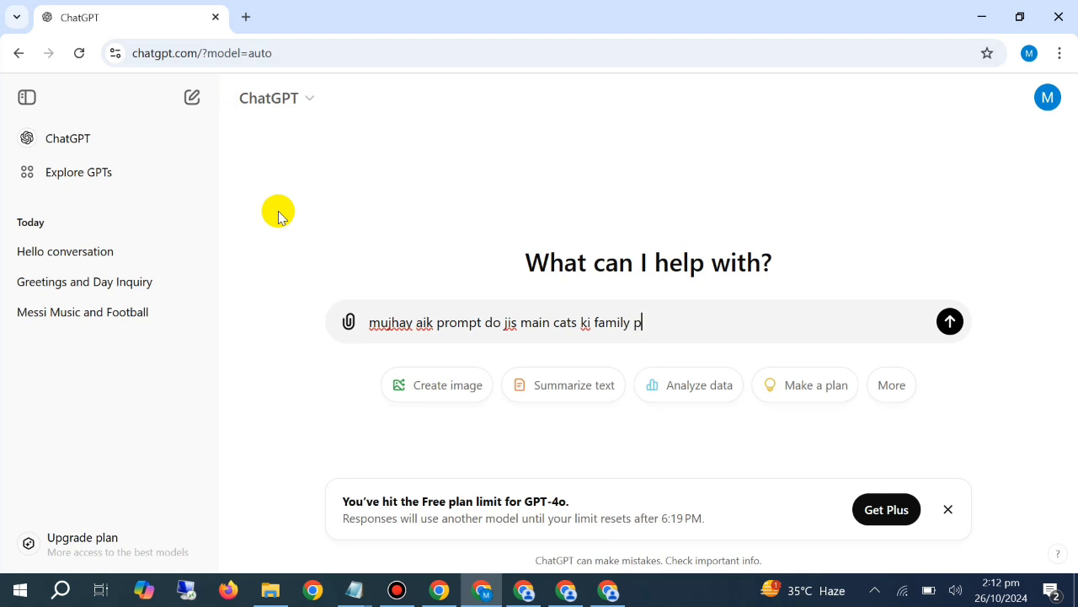
type("lae")
key("BackSpace")
key("BackSpace")
key("BackSpace")
key("BackSpace")
key("BackSpace")
type("plane main b")
type("hay")
key("BackSpace")
key("BackSpace")
type("i ho")
key("Return")
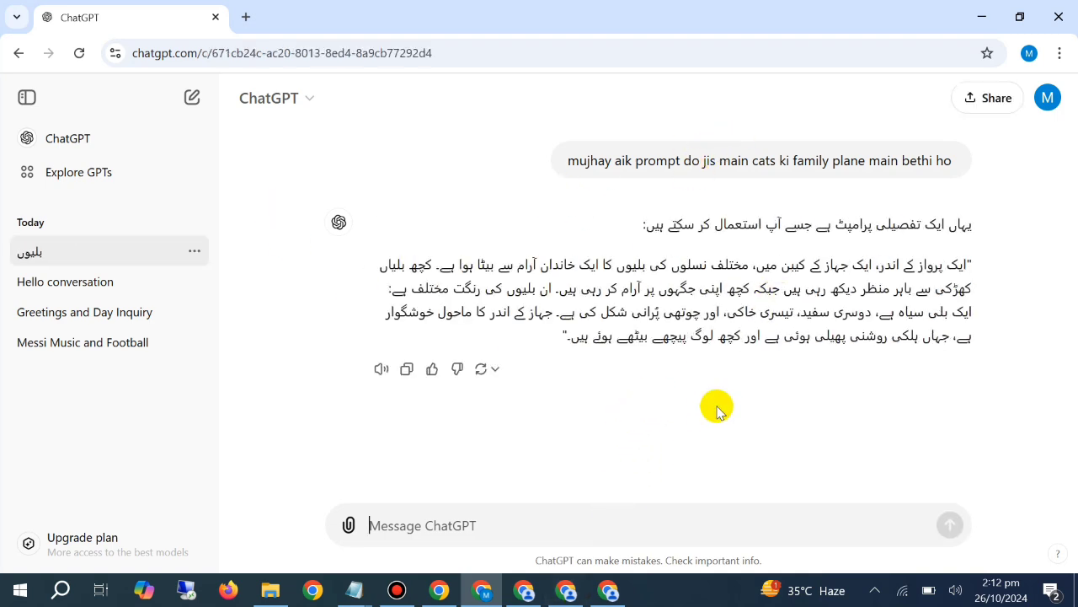
Send the follow-up message "no write the prompt in english" in the cat-family chat
type("no write ")
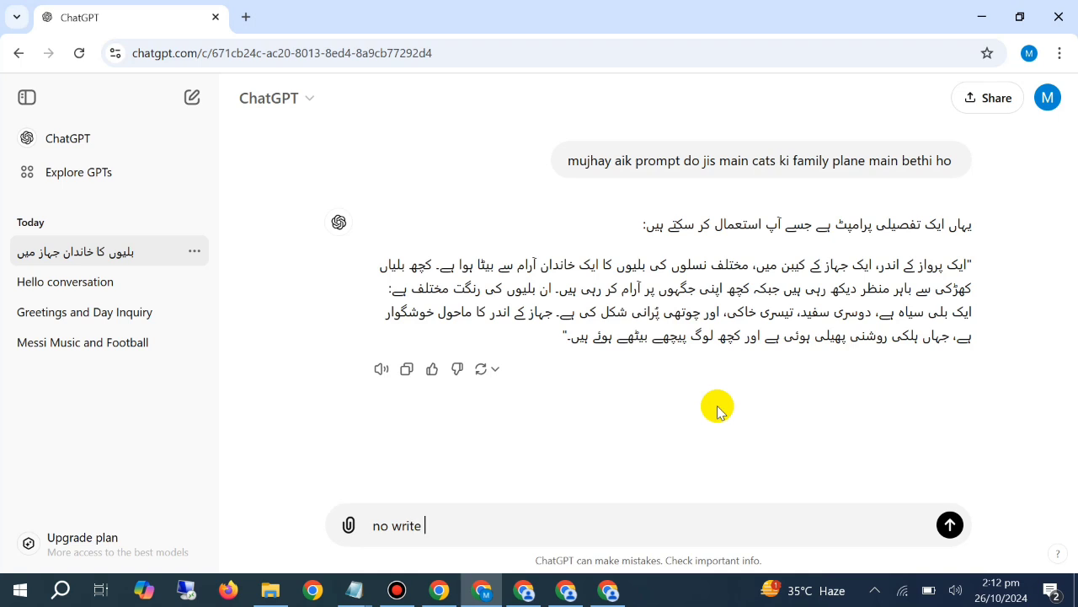
type("the prompt in english")
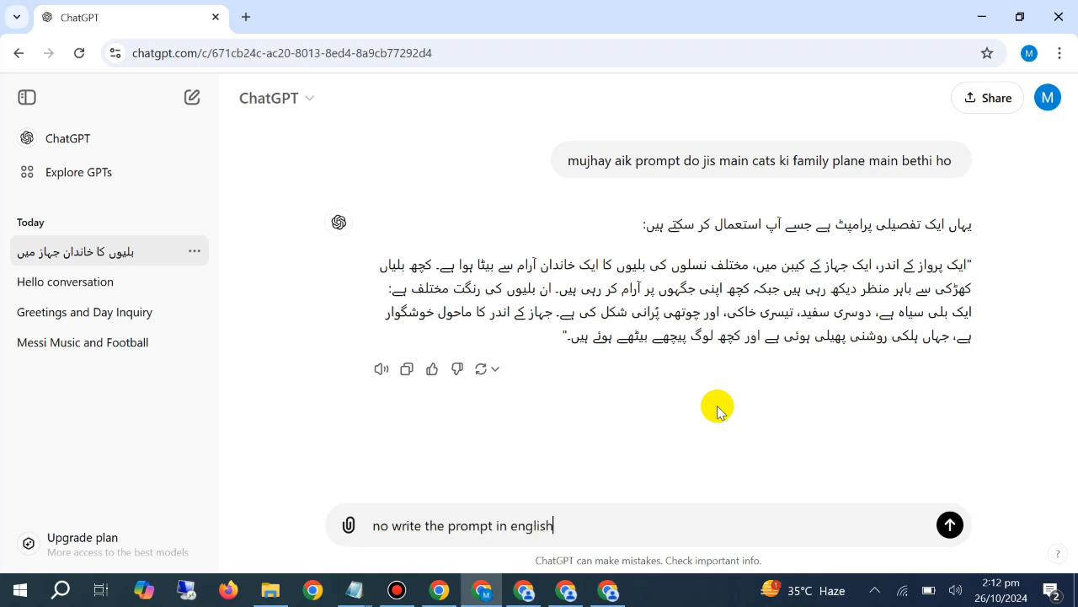
key("Return")
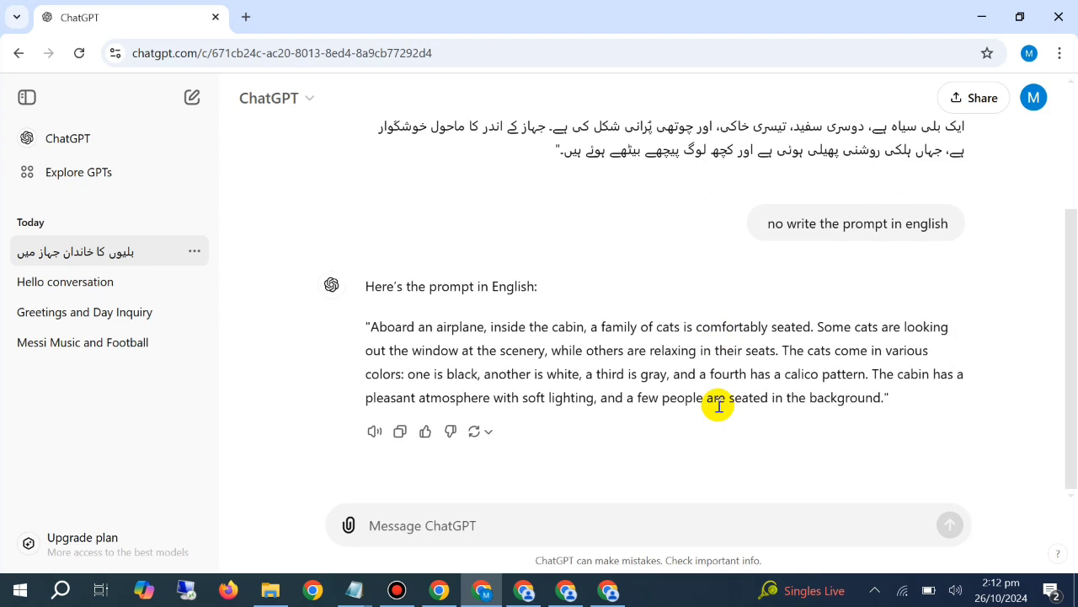
Select and copy the whole English prompt about the cat family aboard an airplane
triple_click(534, 396)
right_click(531, 392)
left_click(599, 212)
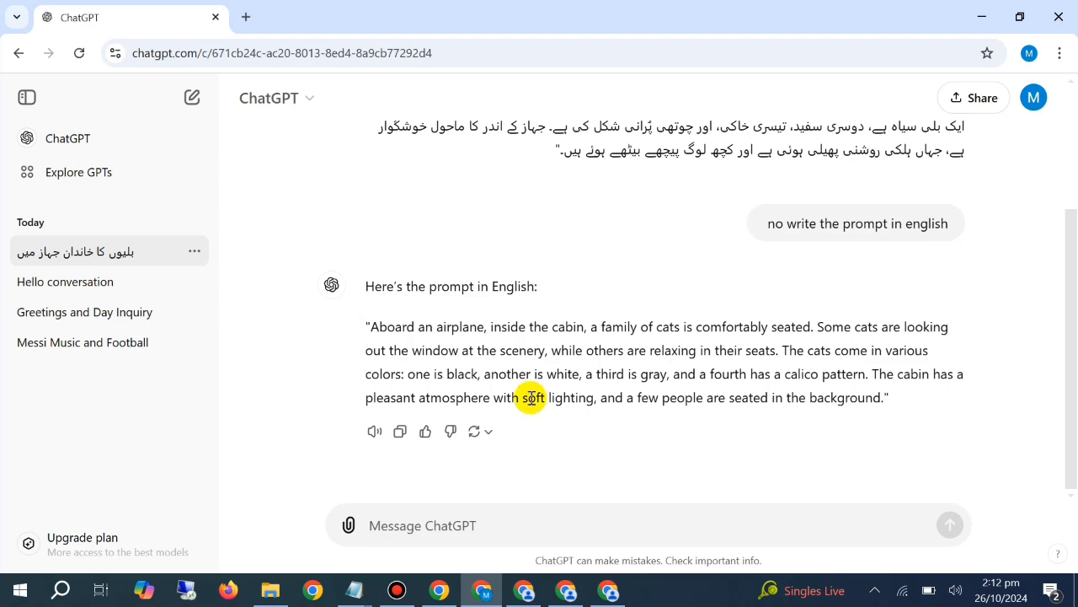
triple_click(534, 388)
right_click(534, 387)
left_click(565, 217)
Switch to the PicLumen window with the FLUX.1-schnell model, paste the airplane cat-family prompt and generate four 9:16 images
left_click(524, 590)
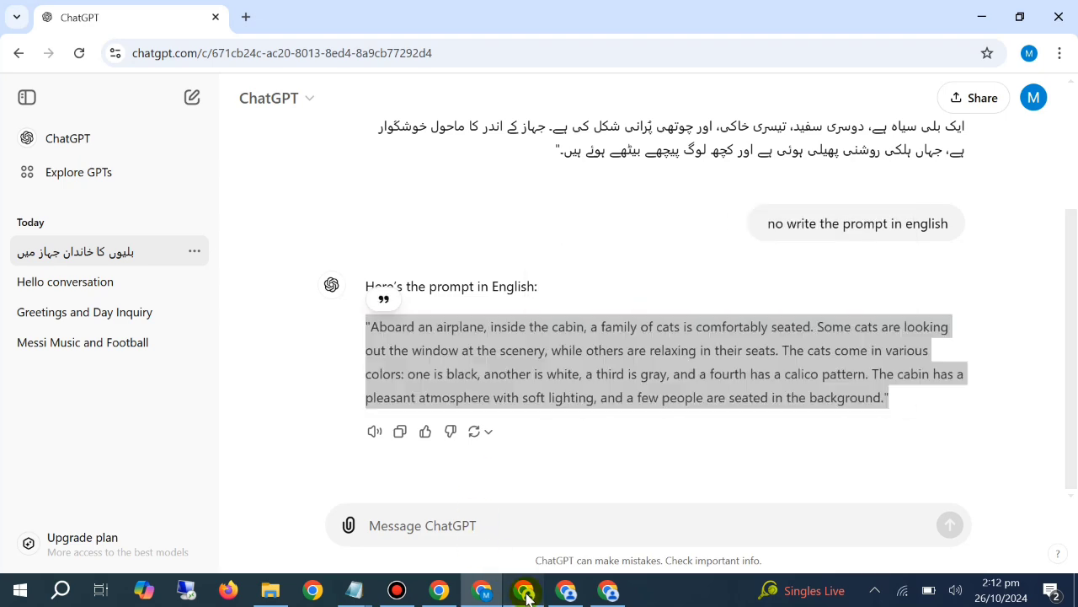
right_click(349, 145)
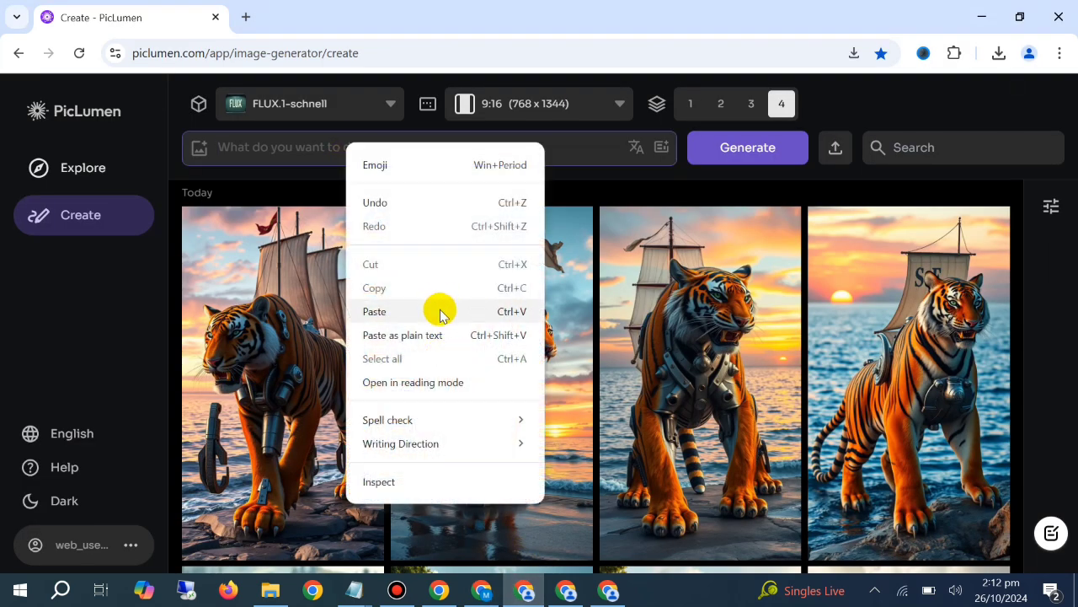
left_click(440, 308)
left_click(746, 160)
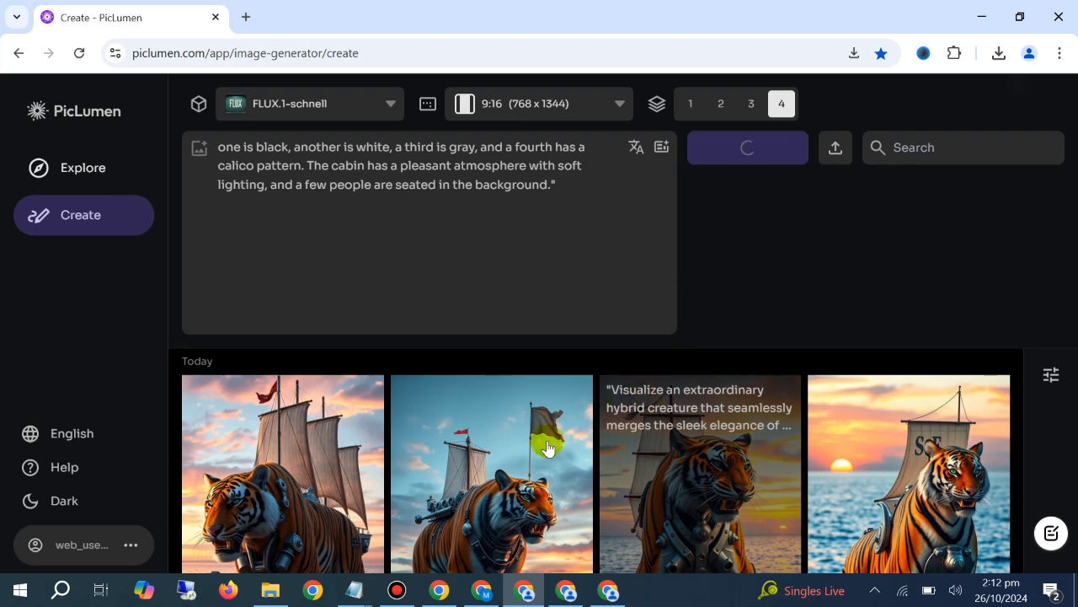
Clear the airplane cat-family prompt text in the PicLumen window while the images generate
left_click(499, 596)
left_click(610, 529)
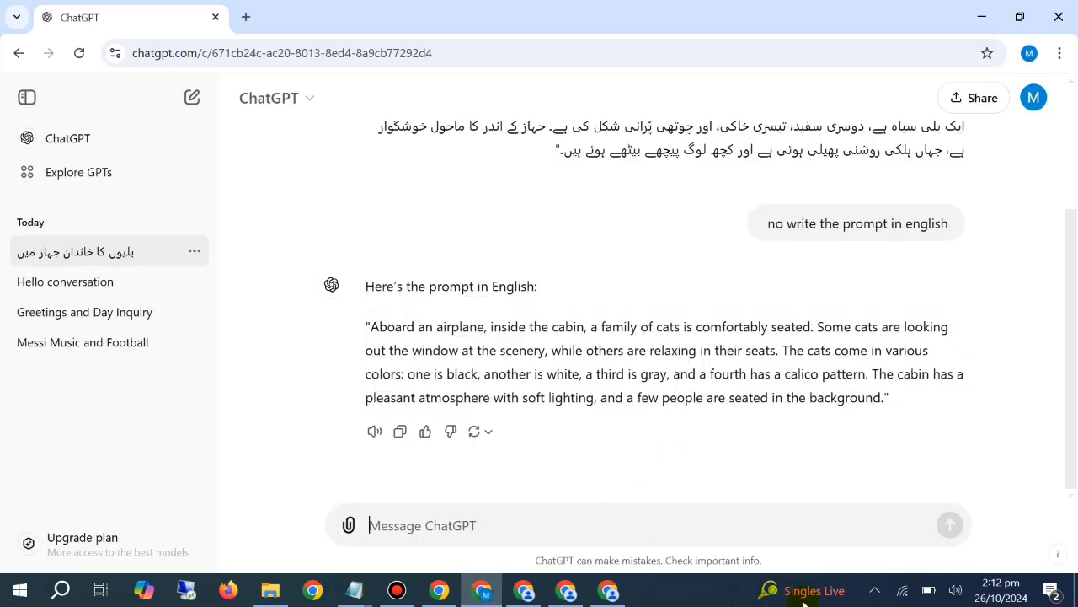
left_click(524, 591)
left_click(584, 269)
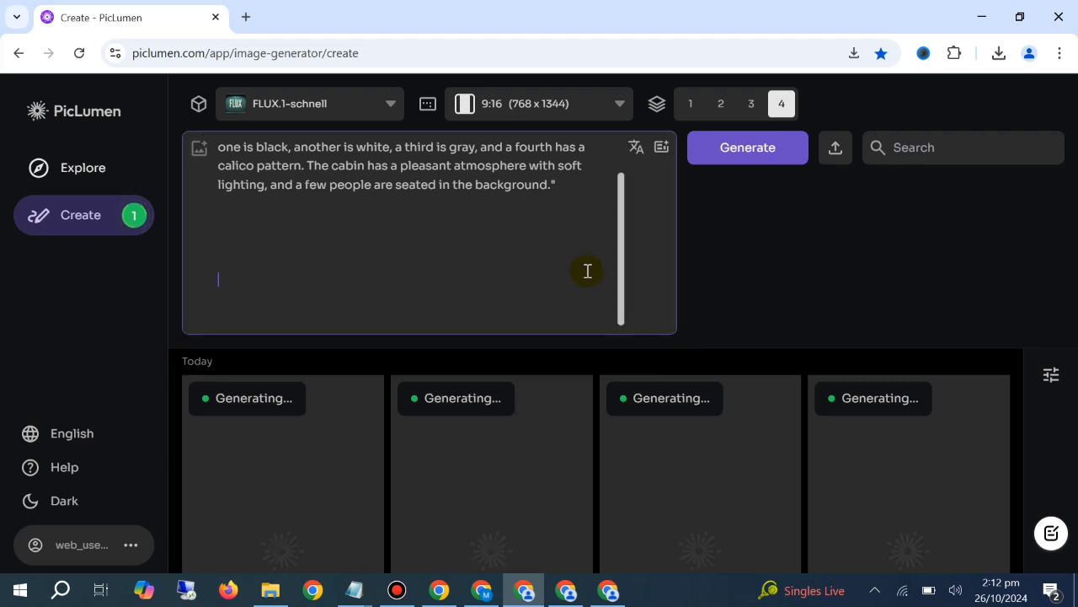
key("ctrl+a")
key("BackSpace")
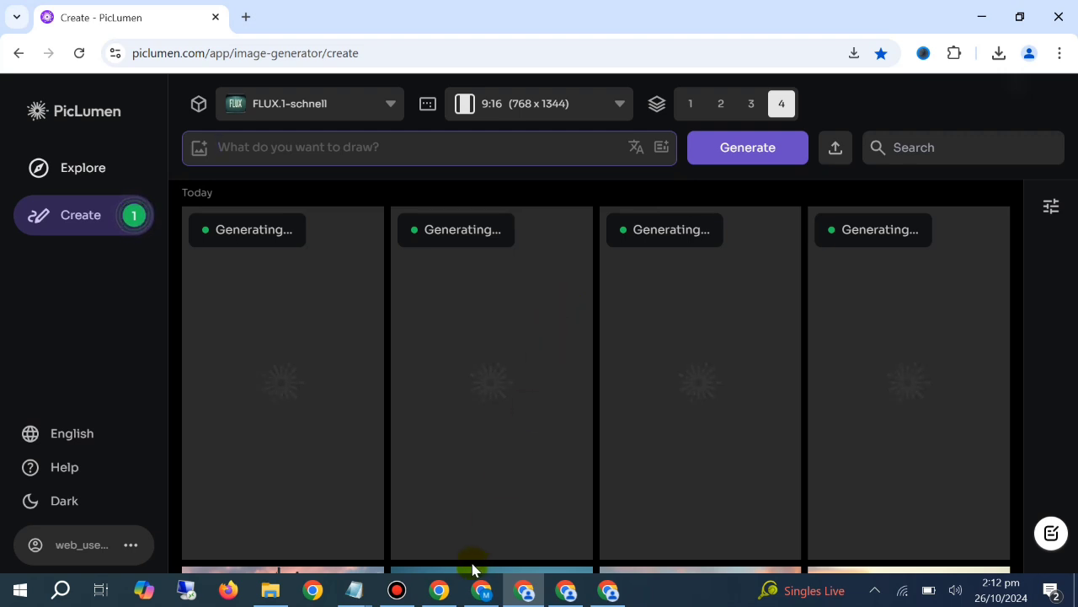
Ask ChatGPT to "write the ultra realistic prompt in which the whole family of cats are sitting i the plane this prompt should be detailed and ultra realistic"
left_click(482, 589)
type("wr")
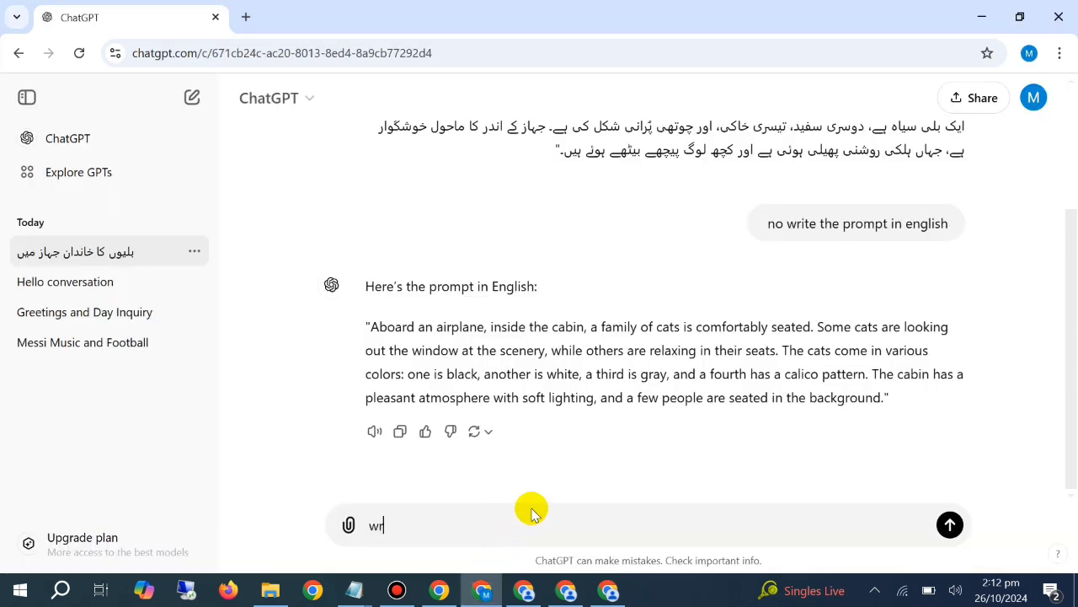
type("ite the ultra real")
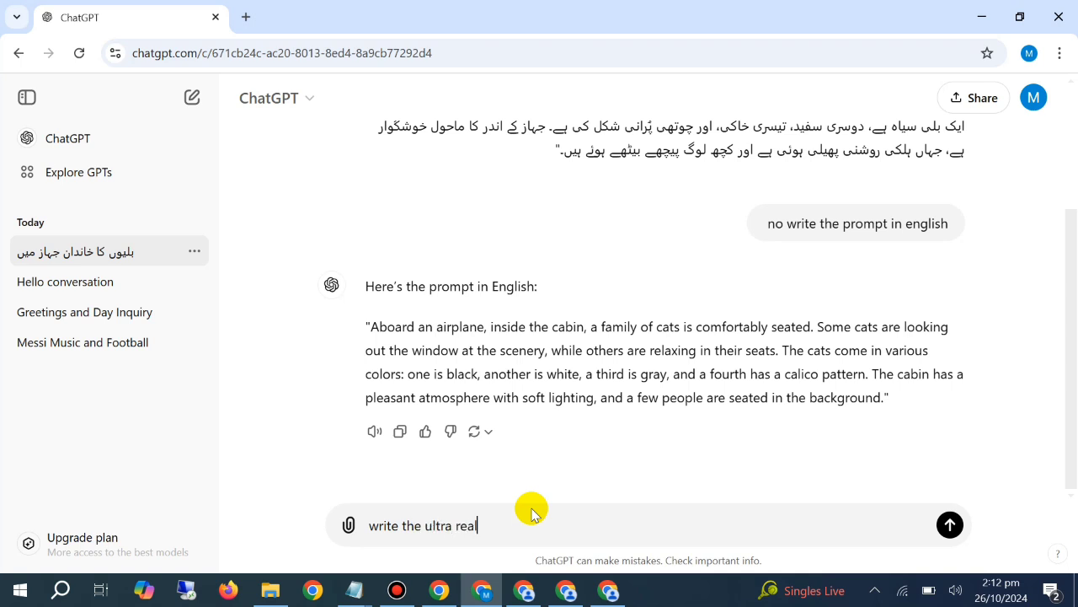
type("istic prompt in whic")
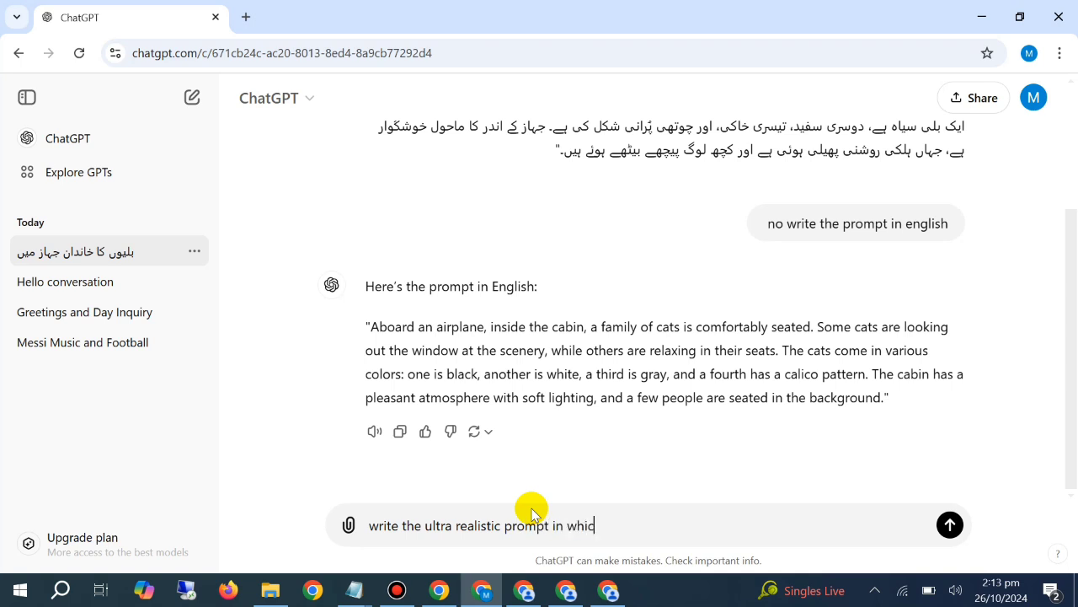
type("h the whole famil")
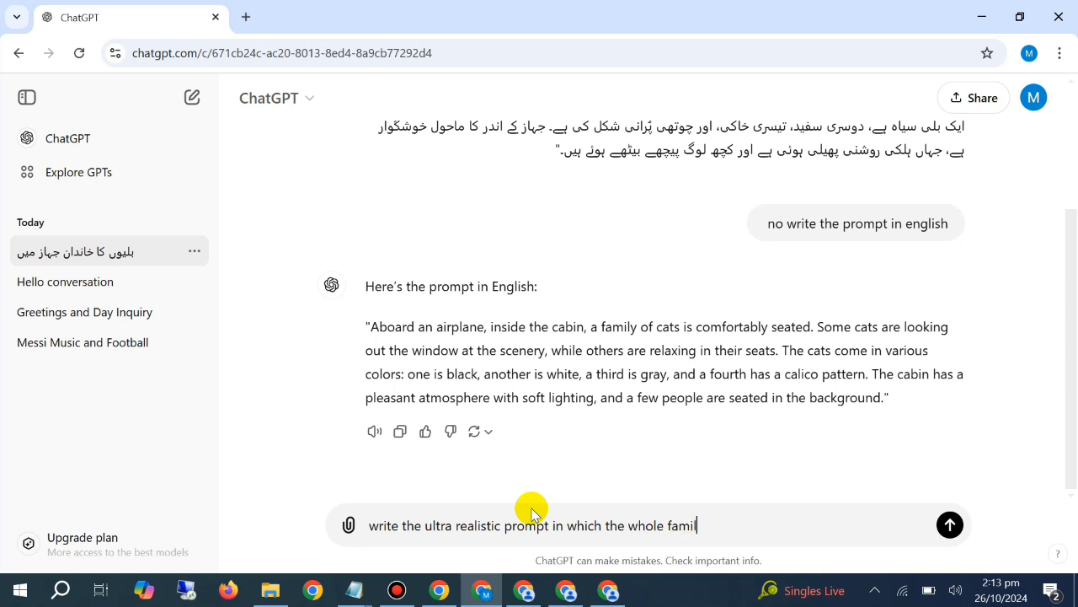
type("y of cats are sitting i")
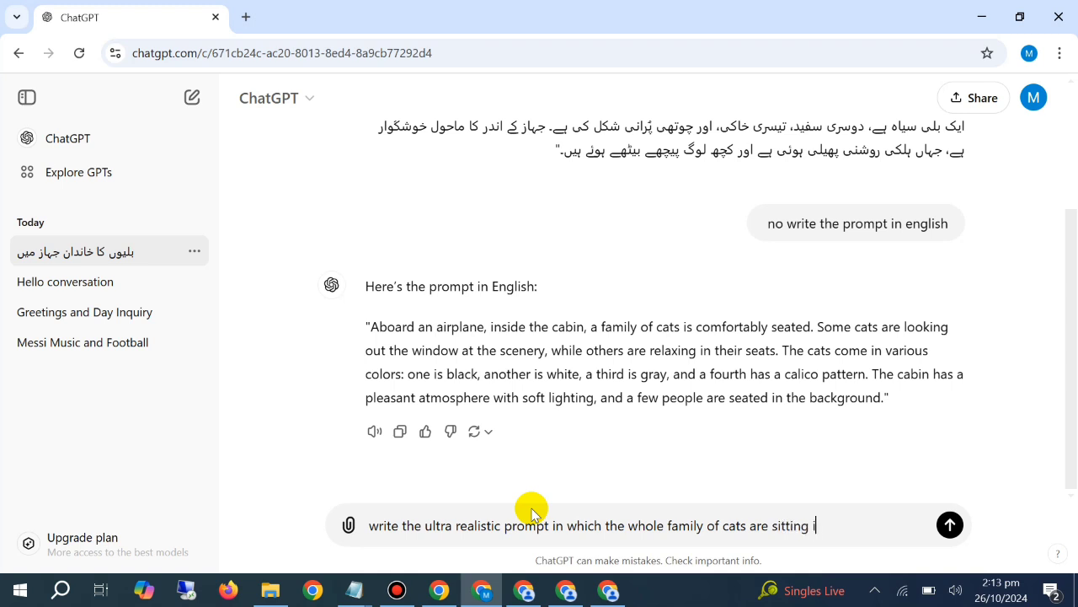
type(" the planw this prompt ")
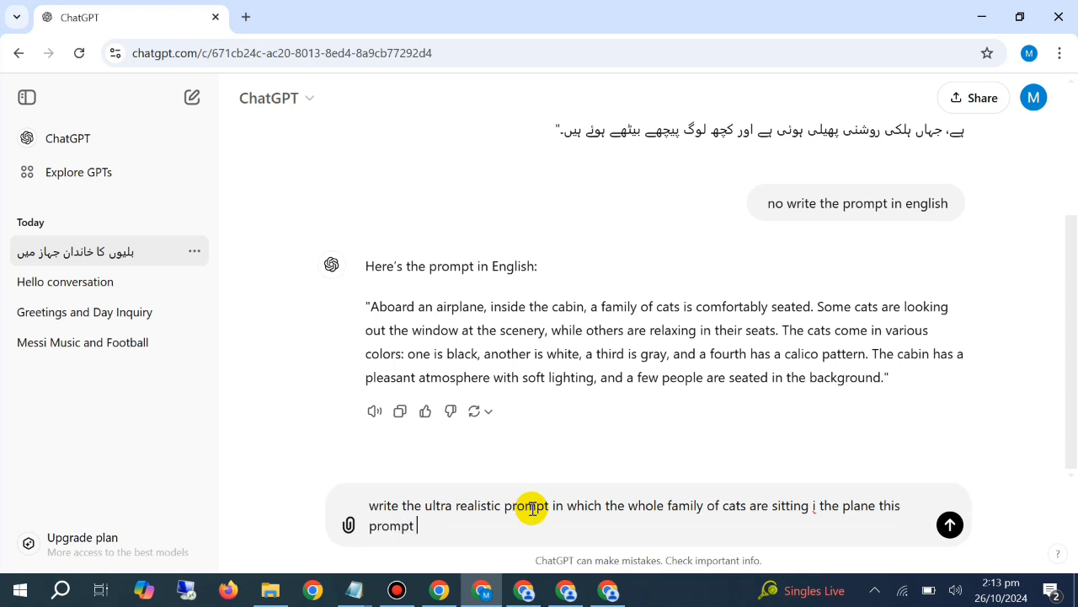
type("should be deta")
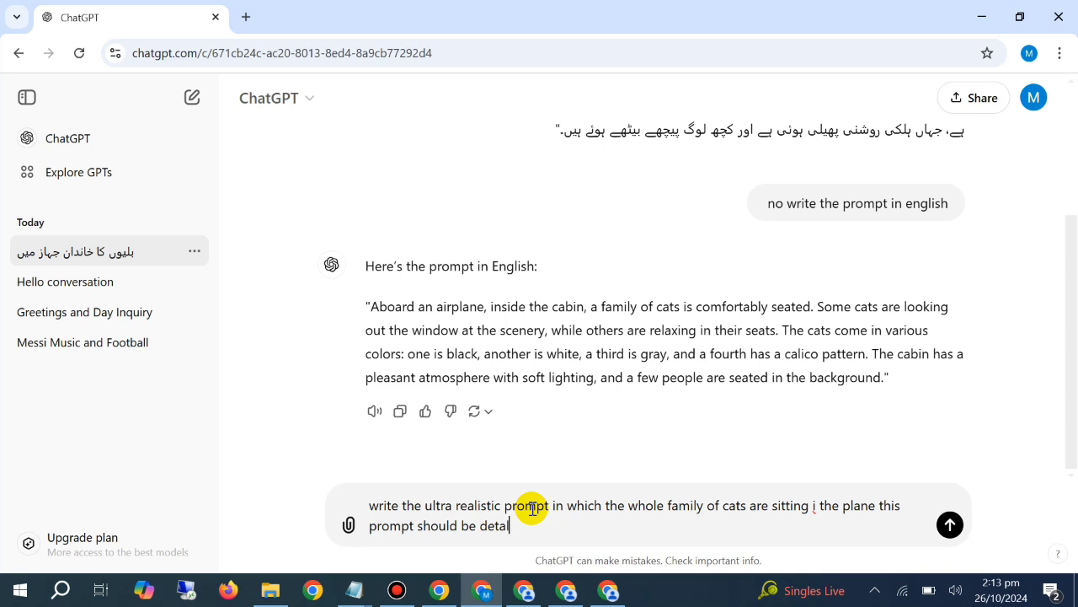
type("iled and ultra realistic")
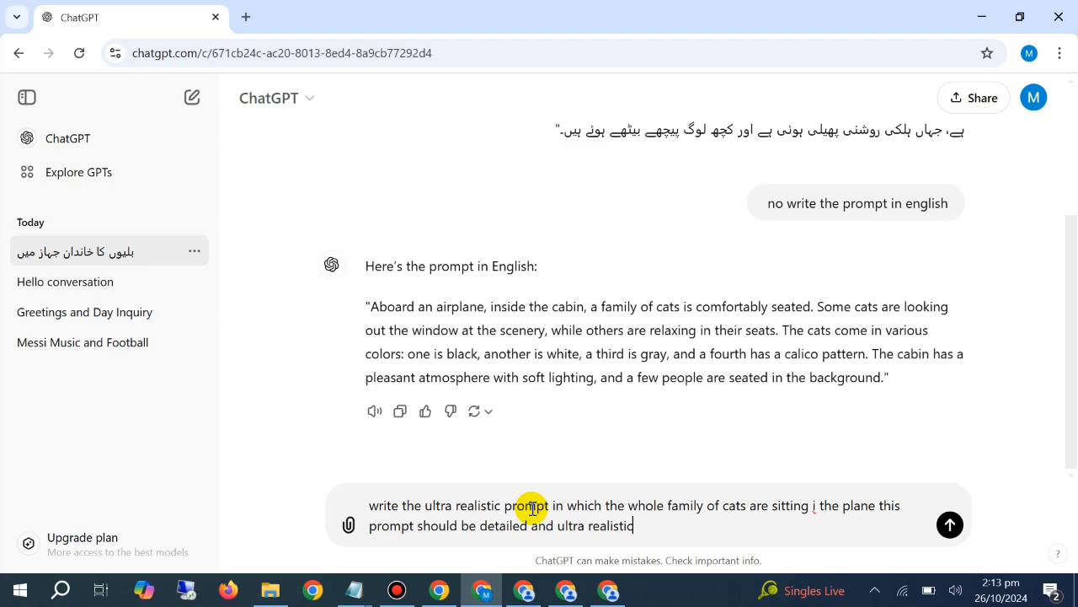
key("Return")
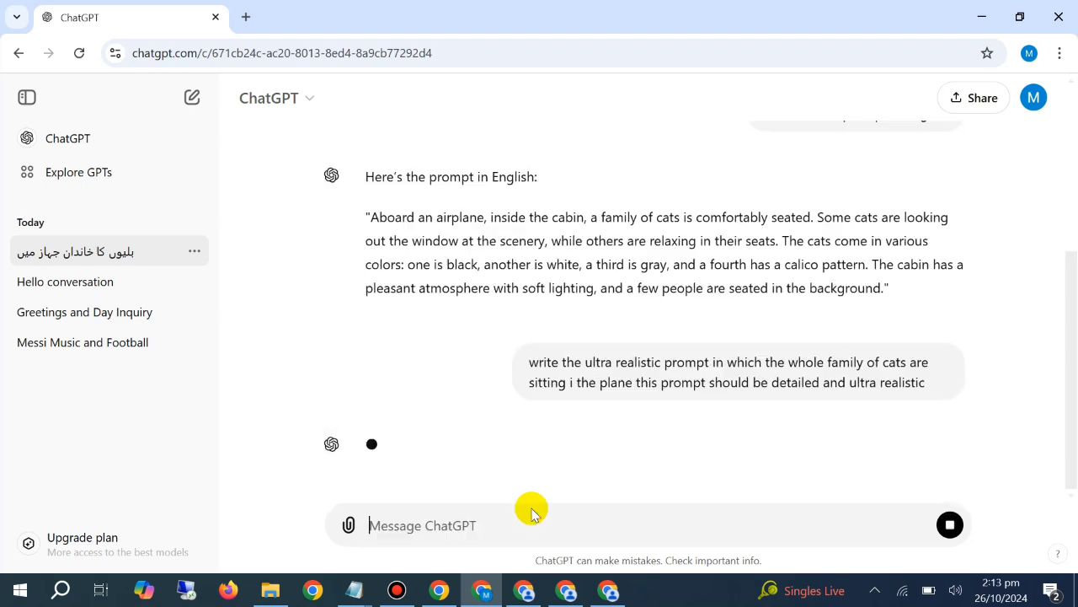
Switch to PicLumen and download the first generated image of the cats in the airplane cabin
key("alt+Tab")
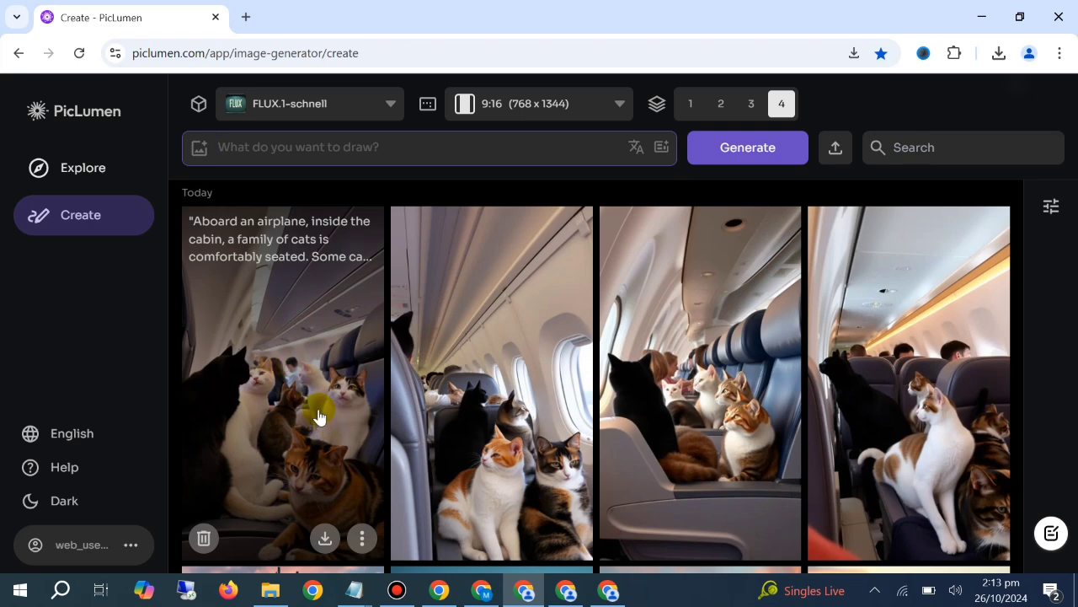
left_click(325, 538)
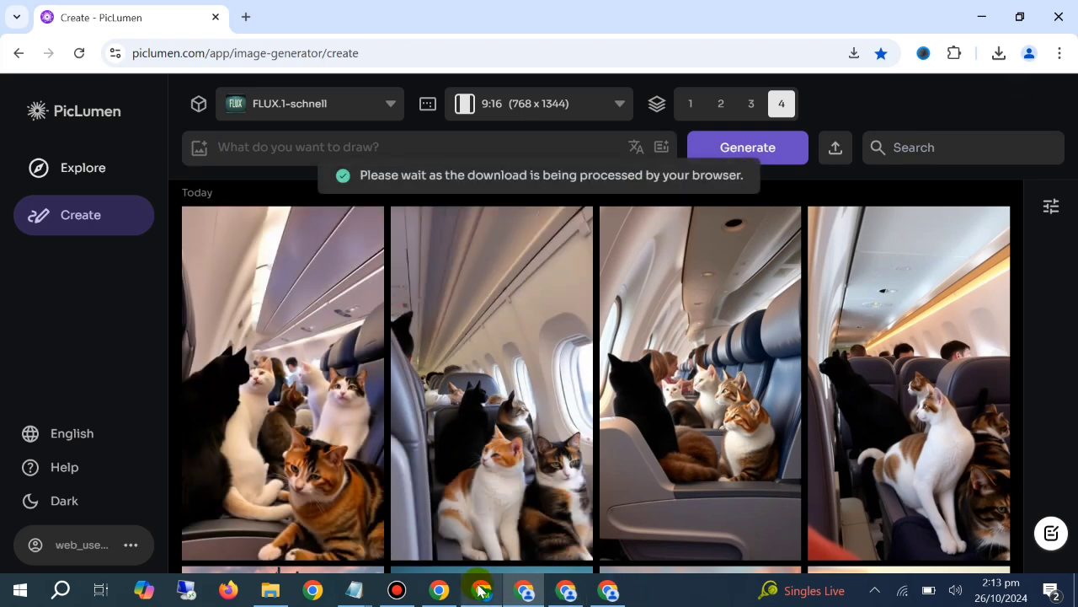
Return to ChatGPT and copy the full ultra-realistic prompt about the cat family in first-class airplane seats
left_click(523, 590)
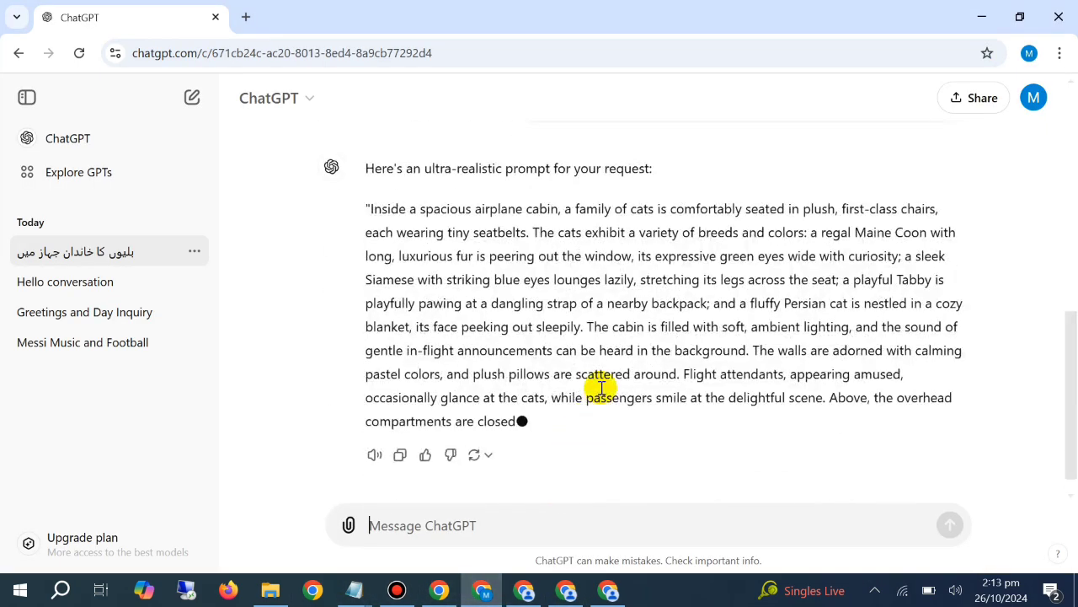
triple_click(488, 274)
right_click(487, 274)
left_click(539, 294)
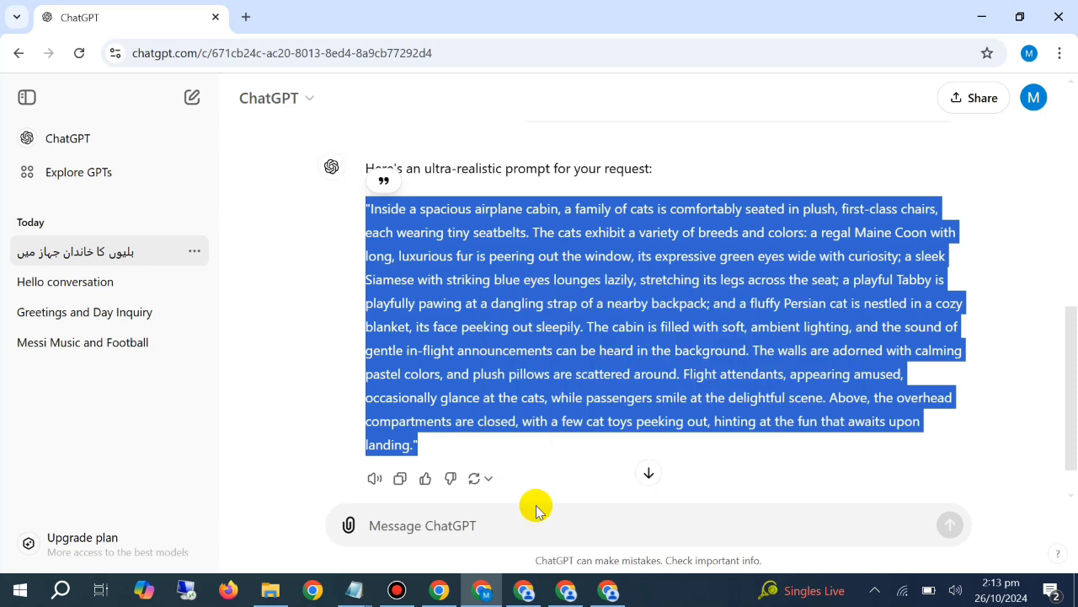
Switch to PicLumen, paste the first-class cabin cat-family prompt into the empty prompt box and generate the images
key("alt+Tab")
left_click(394, 144)
right_click(393, 145)
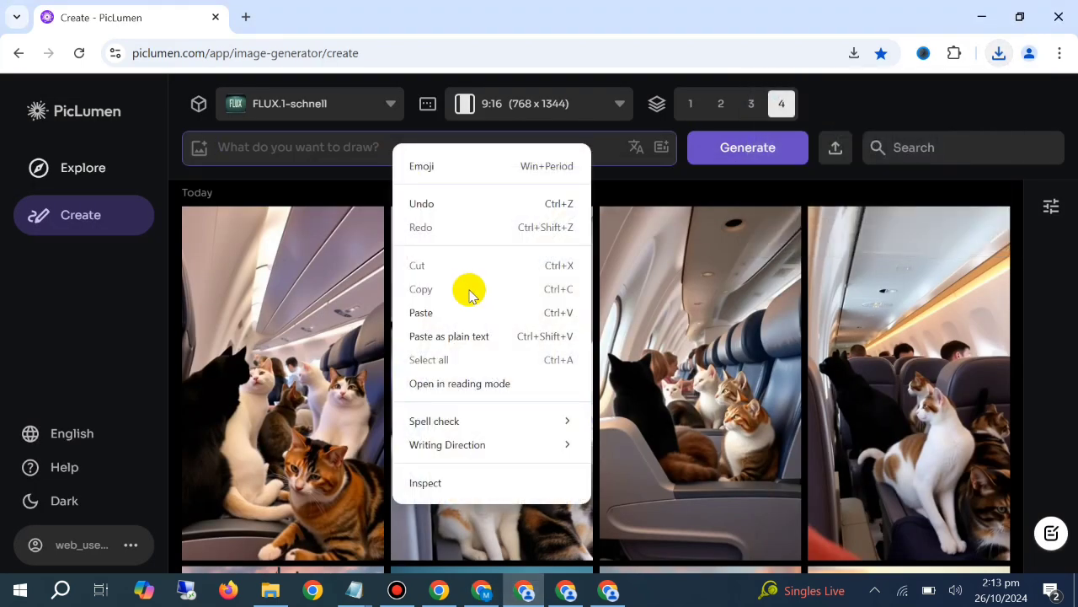
left_click(460, 311)
left_click(717, 149)
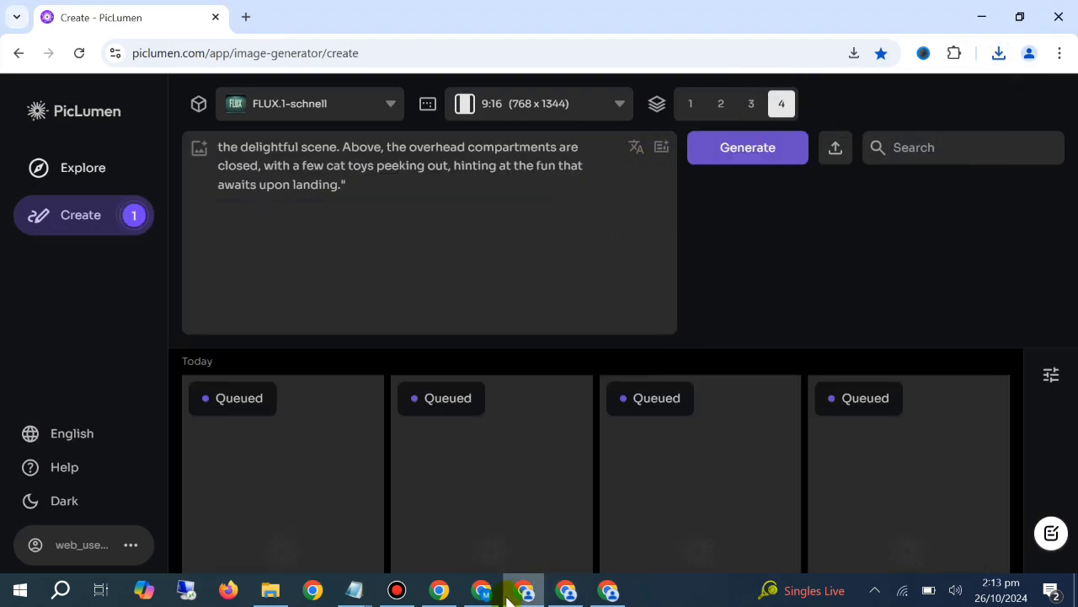
In ChatGPT, ask "now give me the prompt in which the plane is burning and make this prompt ultra realistic which should show the fire on the plane"
left_click(498, 591)
left_click(532, 523)
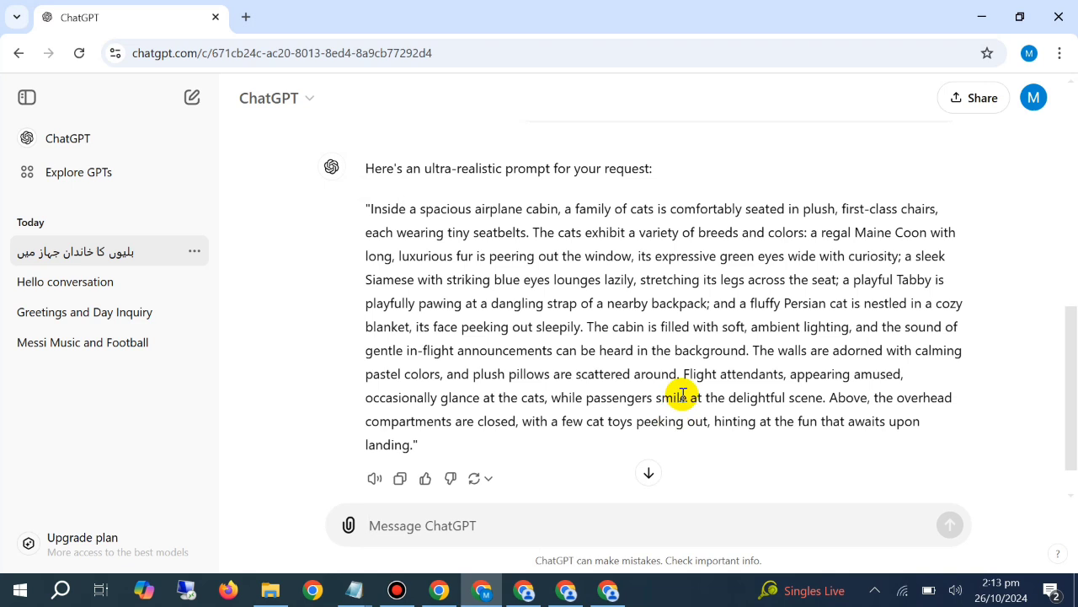
type("now ")
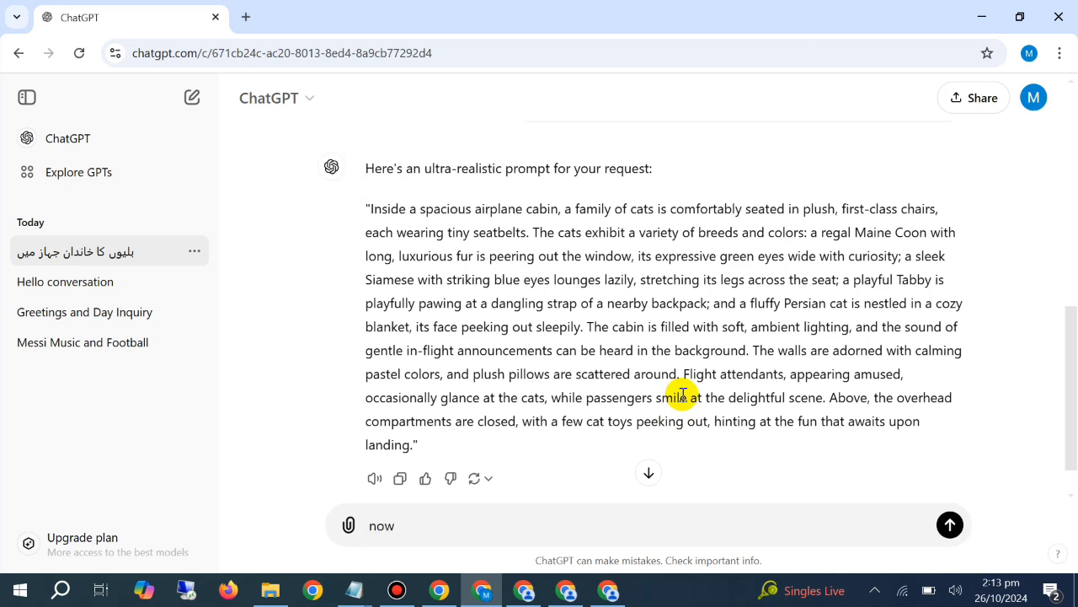
type("give me the prompt")
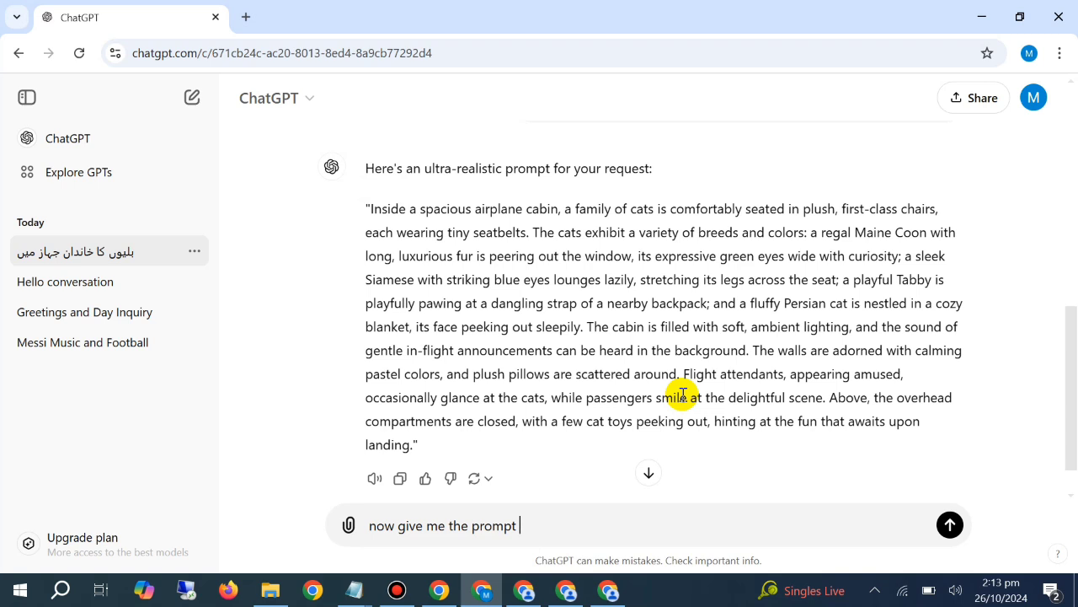
type("in hwhich")
key("BackSpace")
key("BackSpace")
key("BackSpace")
key("BackSpace")
key("BackSpace")
key("BackSpace")
type("whic")
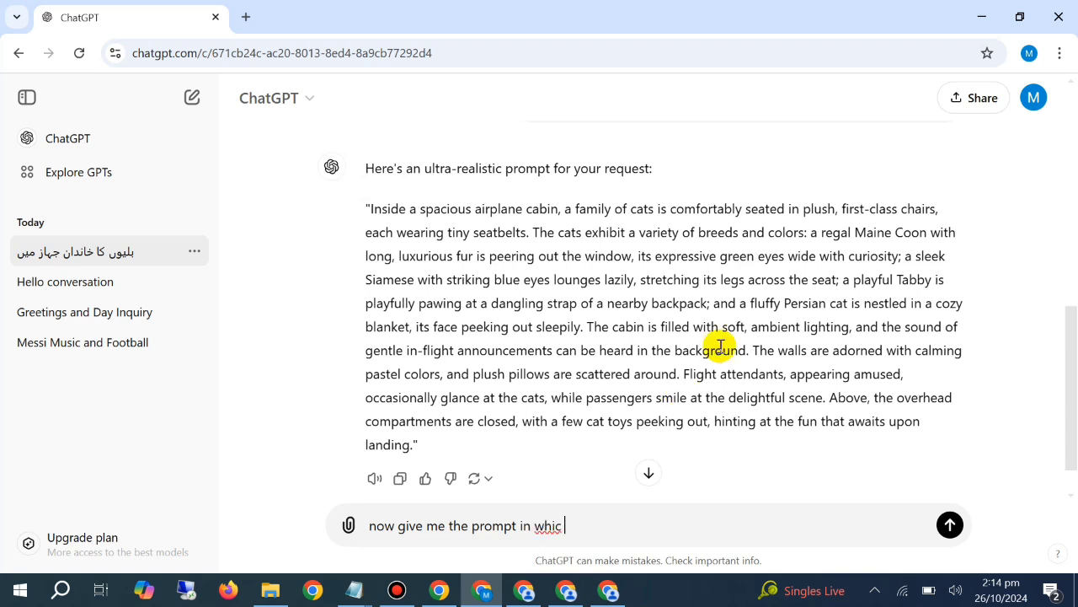
type("h the plane is bu")
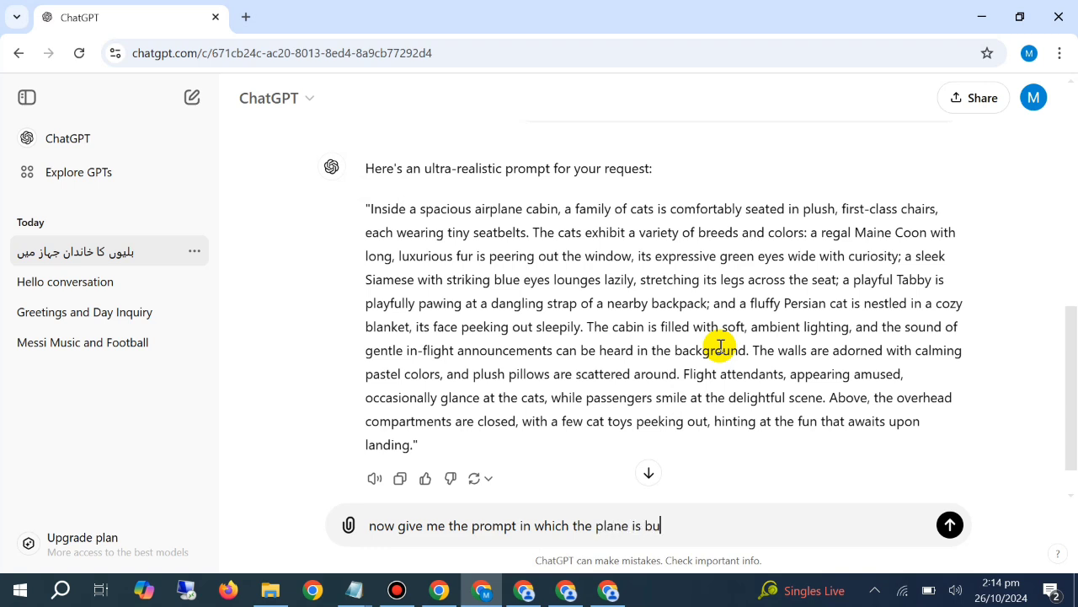
type("rnig")
type("ng")
type(" and ")
type("make ")
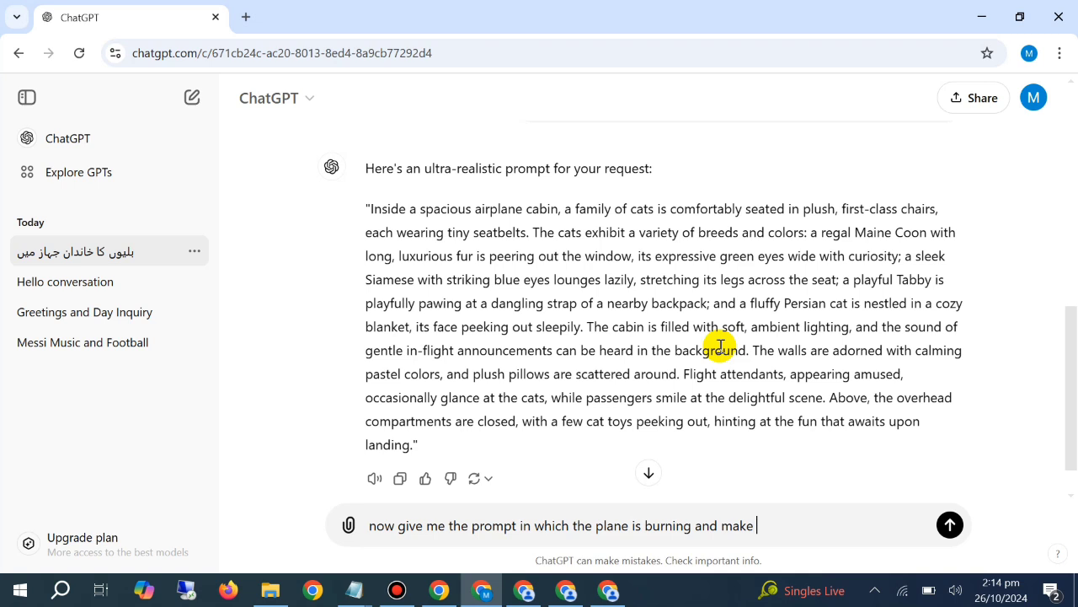
type("the")
key("BackSpace")
type("is po")
type("ompt ultra")
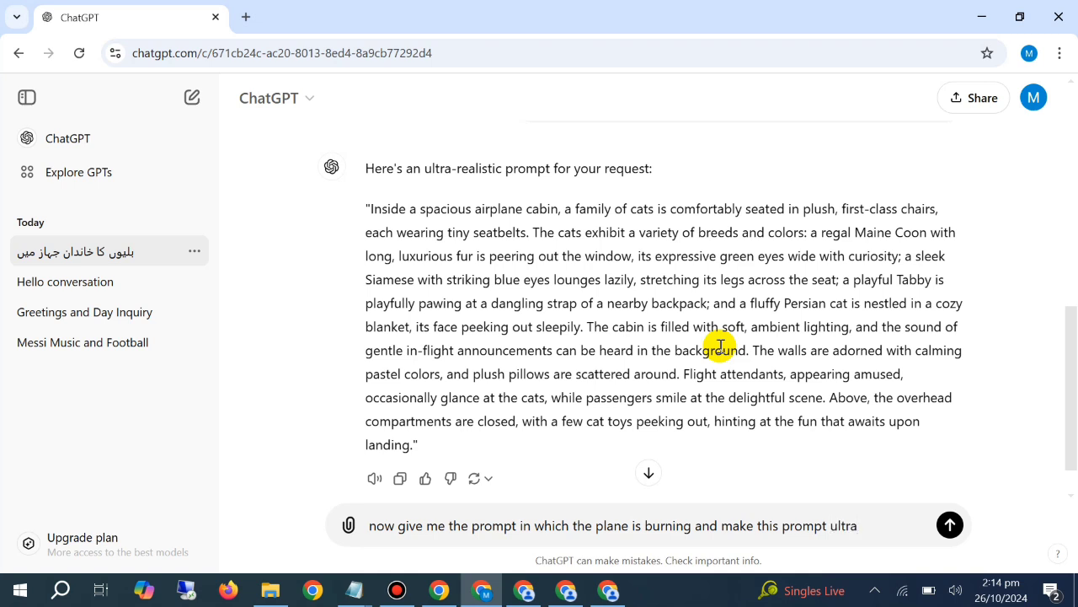
type(" ra")
type("alistic ")
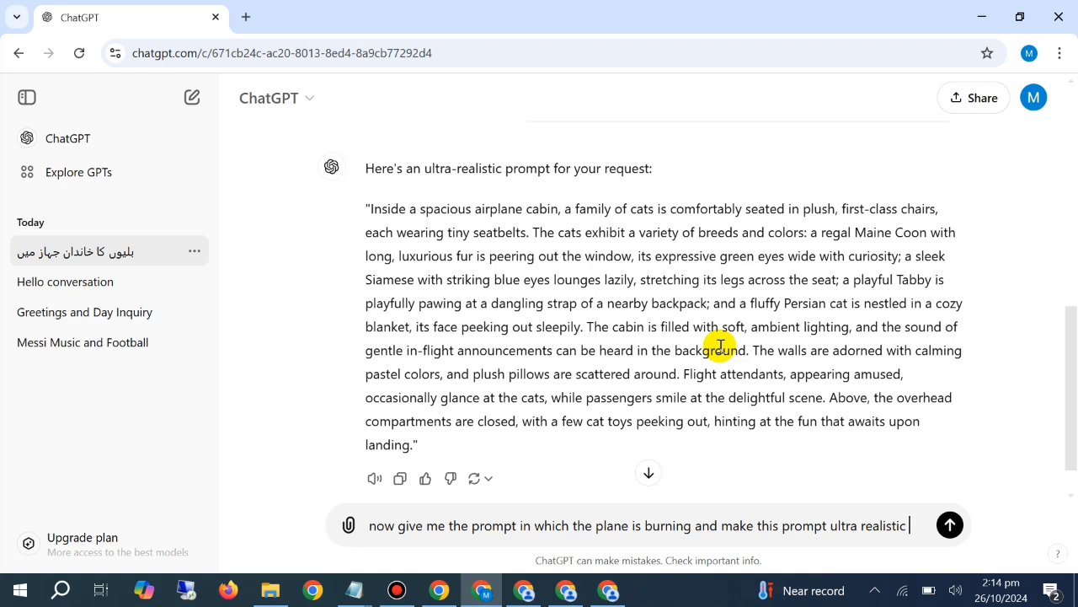
type("and")
key("BackSpace")
key("BackSpace")
key("BackSpace")
type("whi")
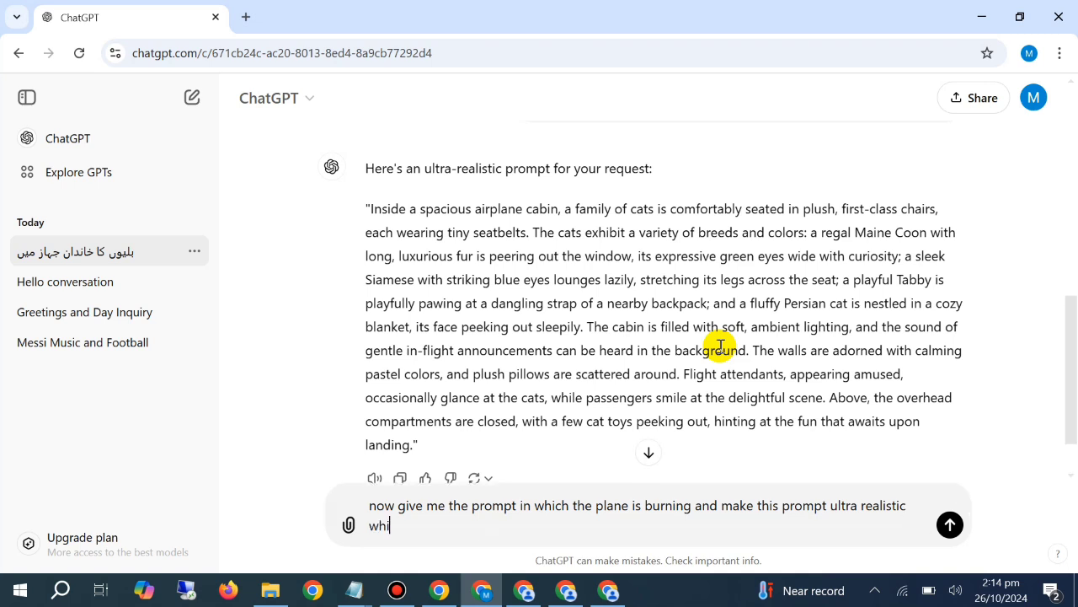
type("ch should show the f")
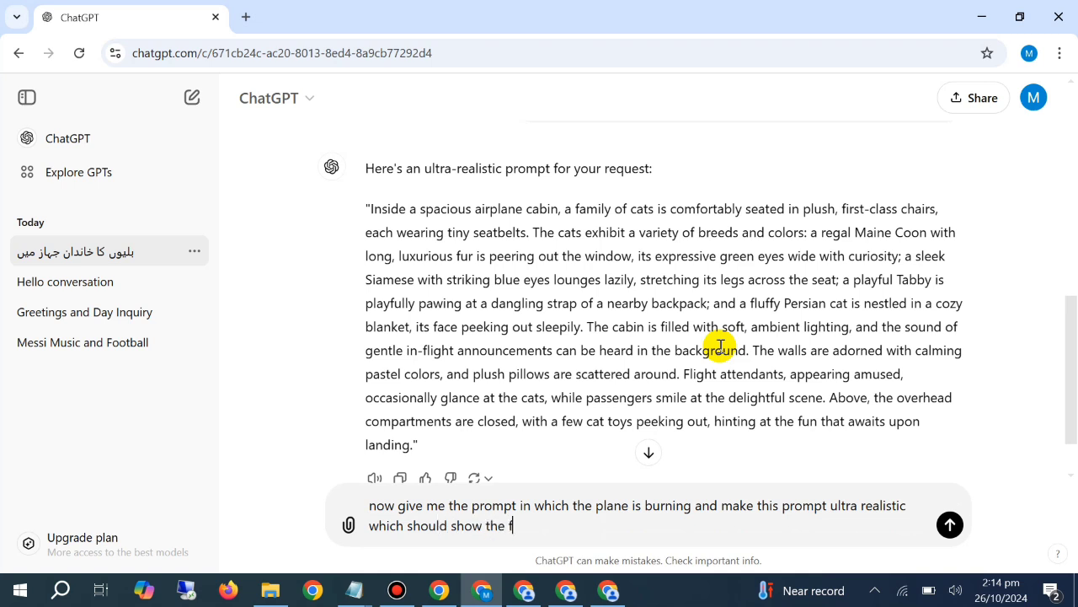
type("ire on the plane")
key("Return")
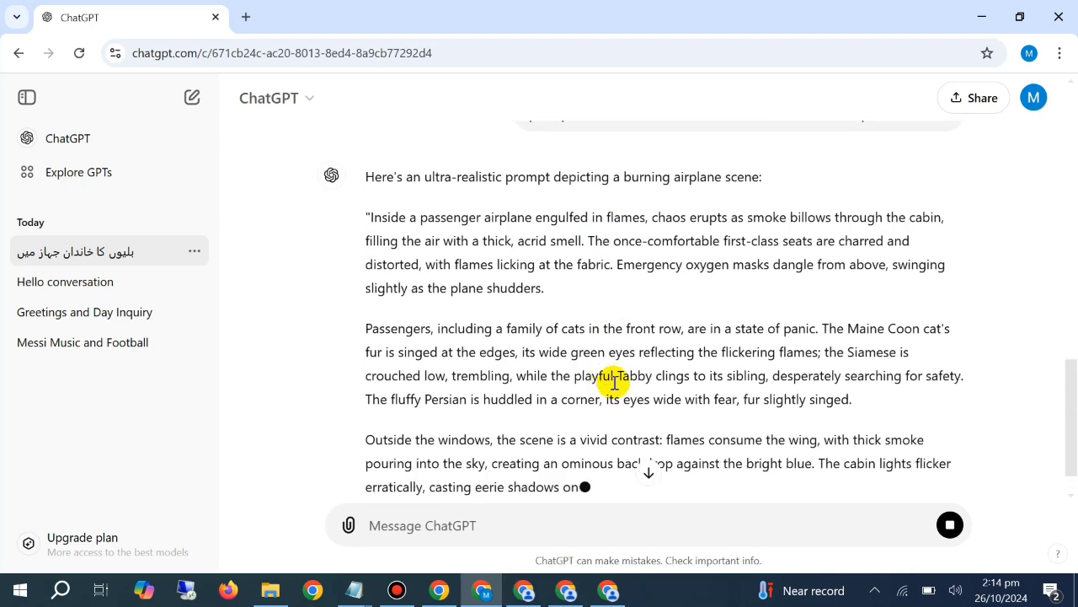
Read through ChatGPT's burning-airplane prompt and compare it with the earlier cat-family prompt
triple_click(602, 262)
right_click(604, 263)
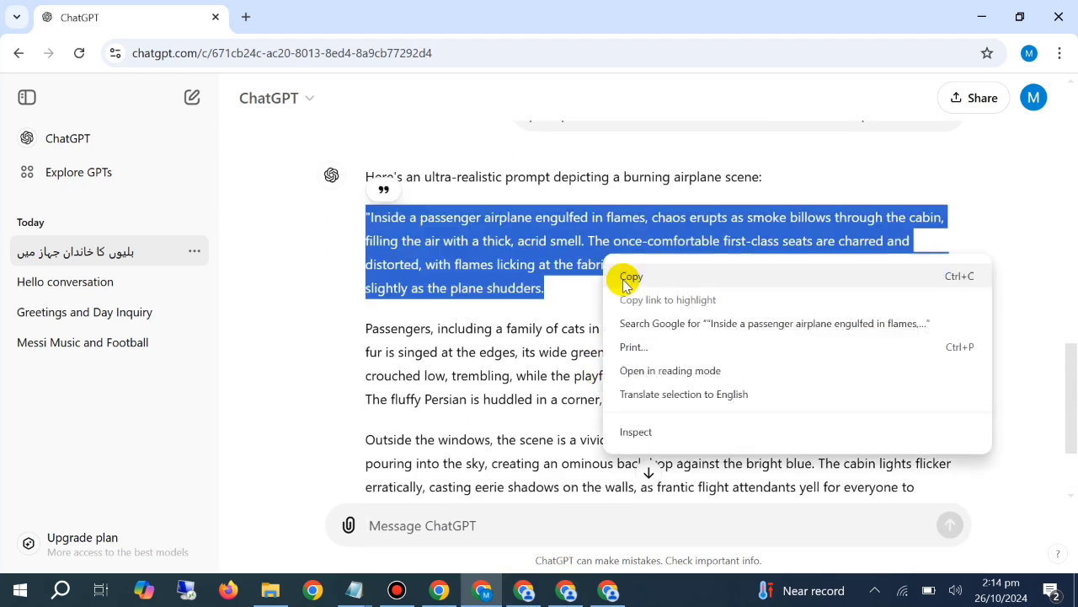
key("Escape")
scroll(548, 329, "down", 2)
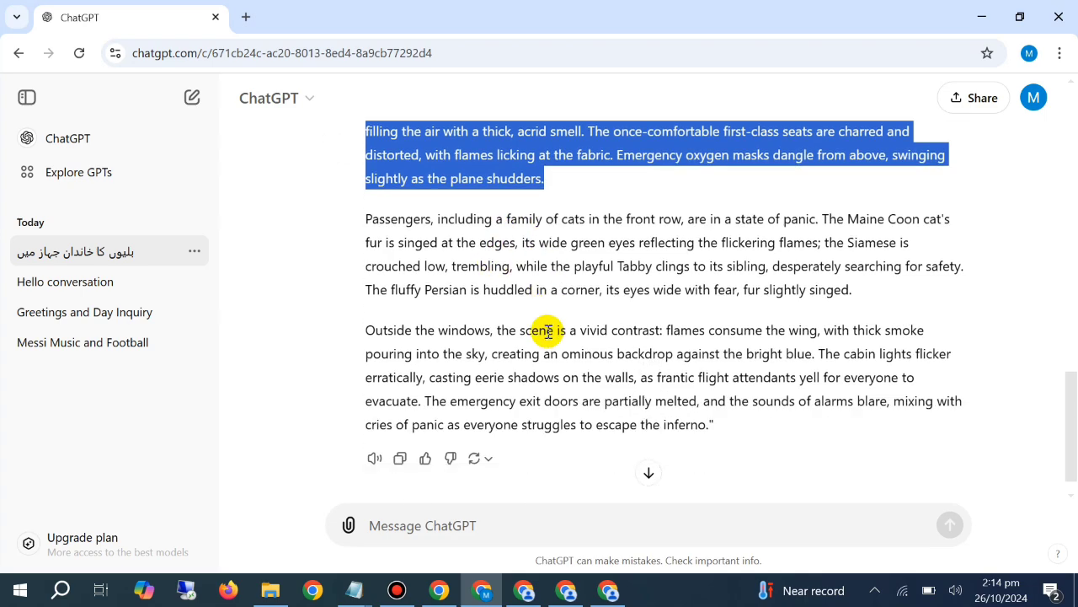
left_click(480, 514)
scroll(571, 387, "up", 10)
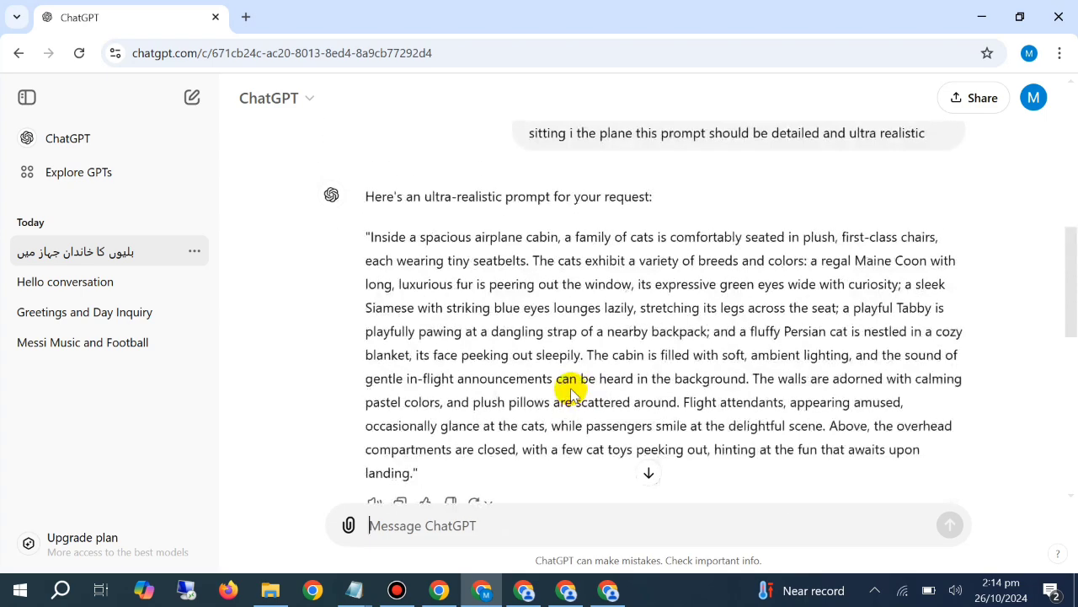
scroll(575, 381, "down", 5)
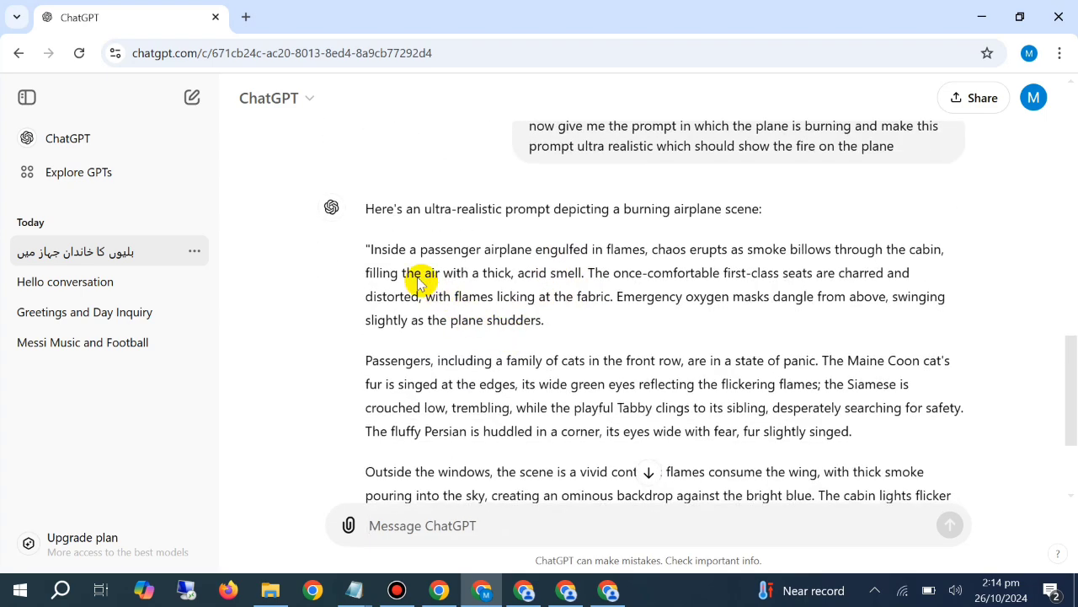
left_click_drag(397, 271, 372, 251)
left_click(370, 251)
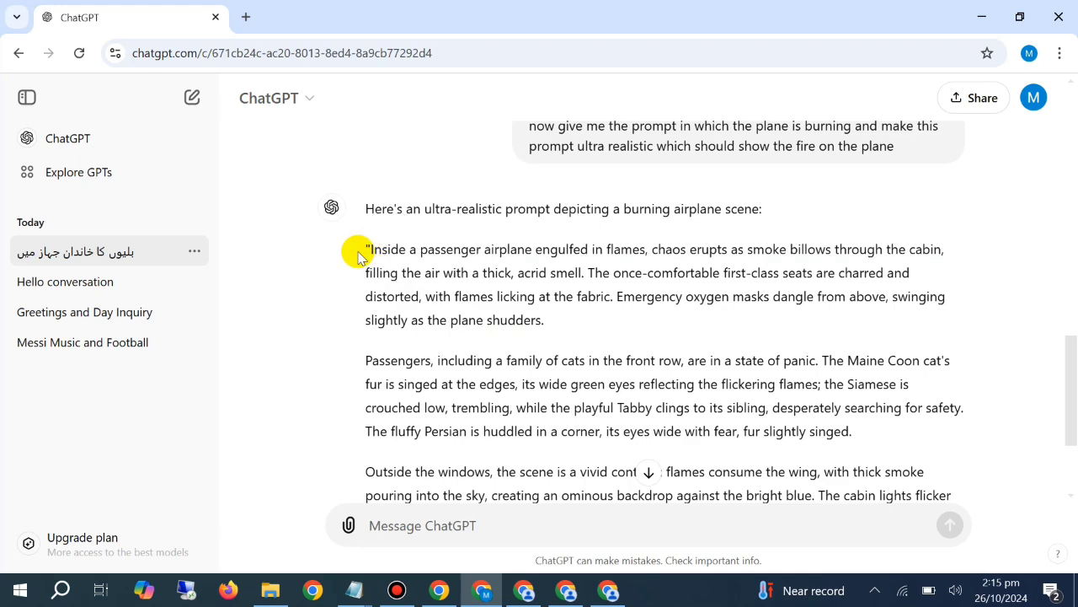
scroll(540, 491, "down", 1)
scroll(539, 491, "down", 2)
Ask ChatGPT "no replace the passengers with cats plane is burning but the family of cats is inside the plane make this scene ultra realistic"
left_click(534, 517)
type("no")
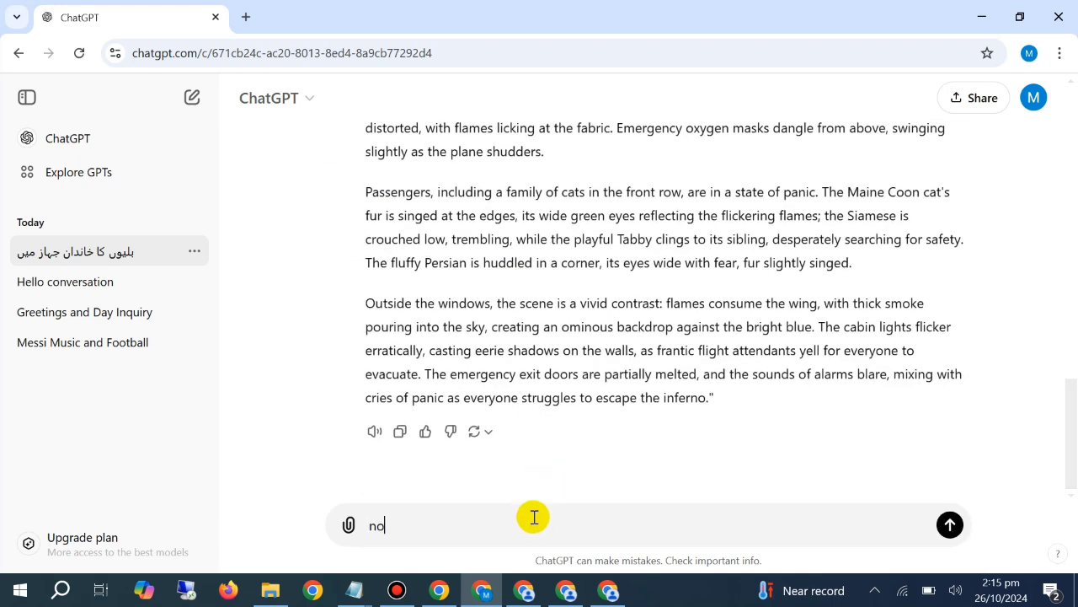
type(" replace the passenger")
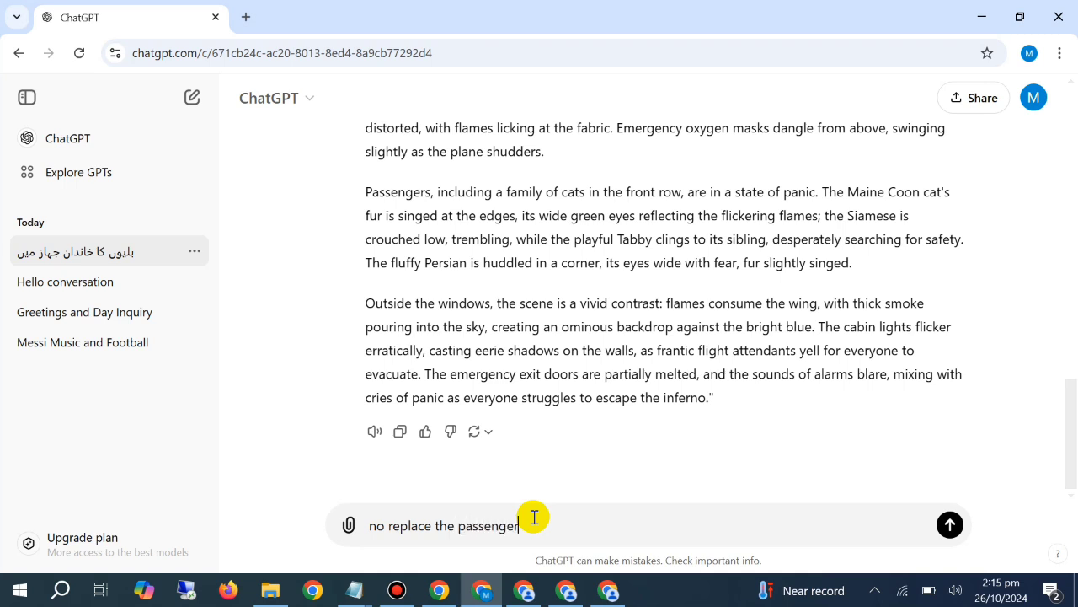
type("s")
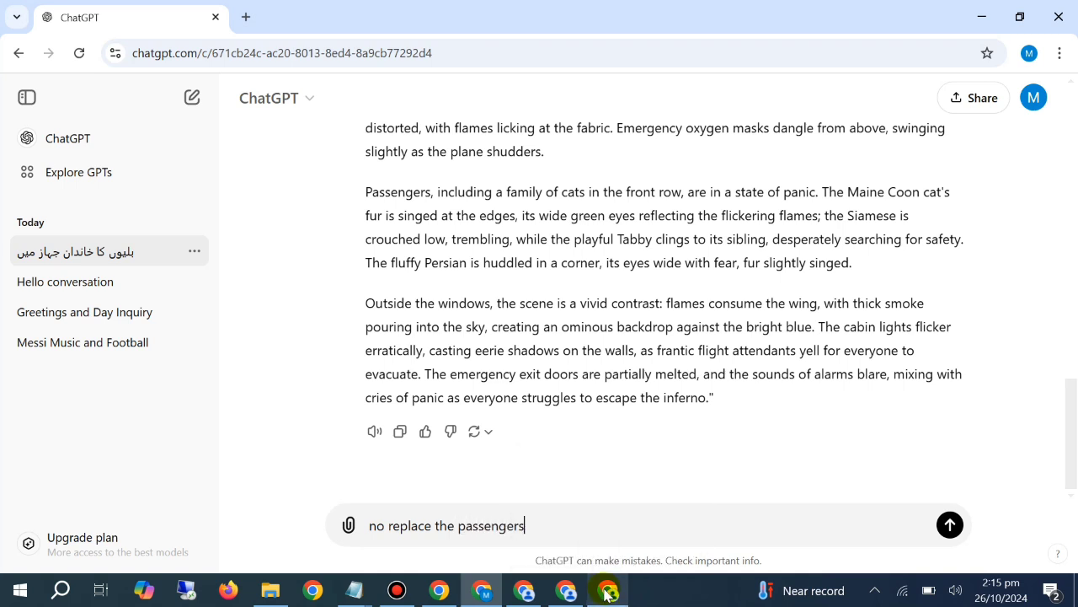
type(" with cats plane is bur")
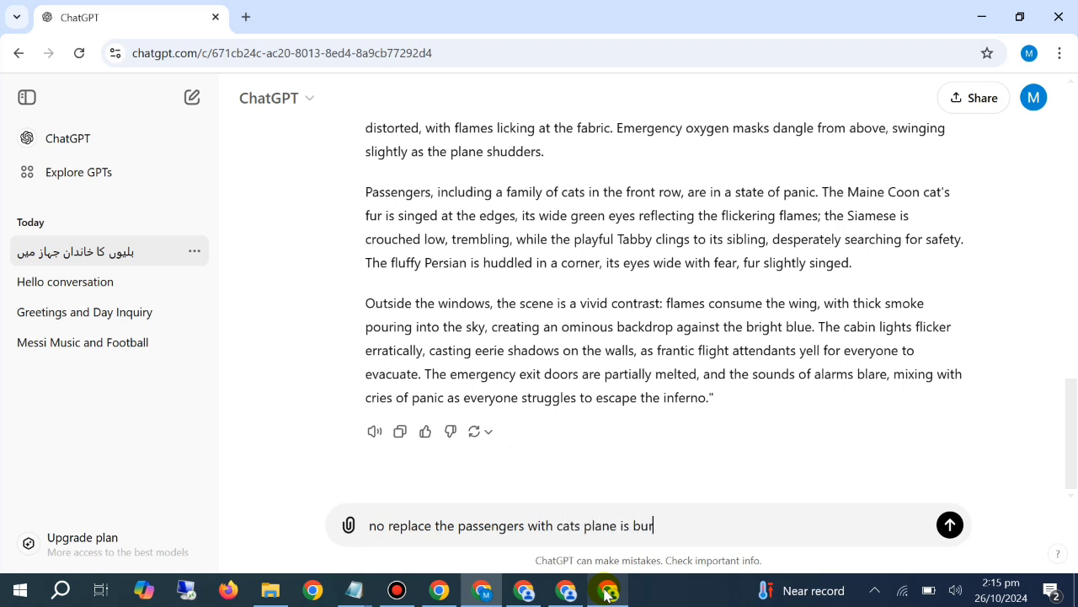
type("ning buy ")
type("the famil")
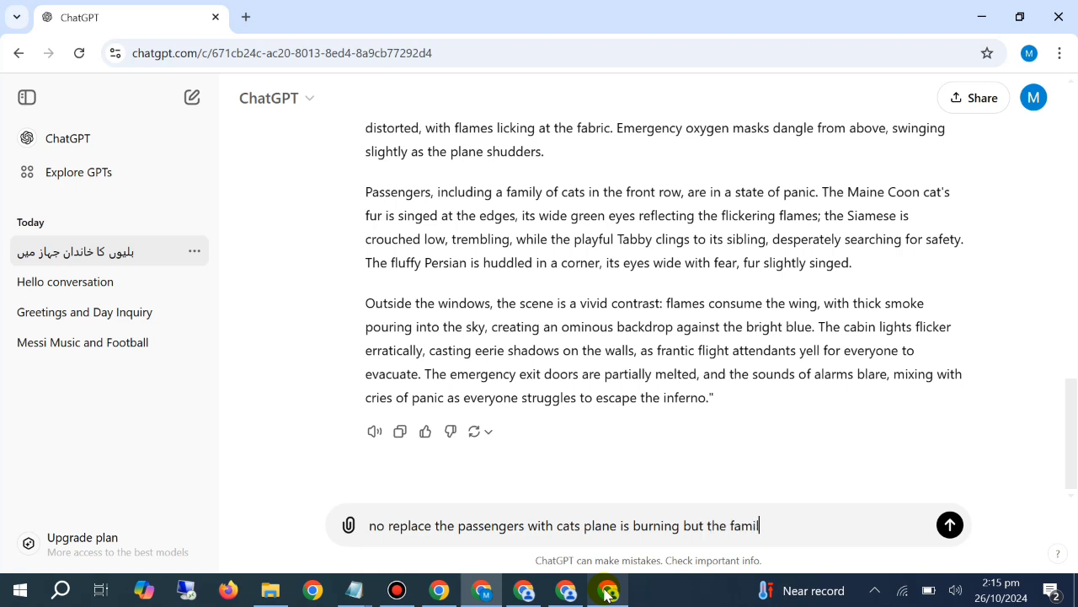
type("y of cats is inside")
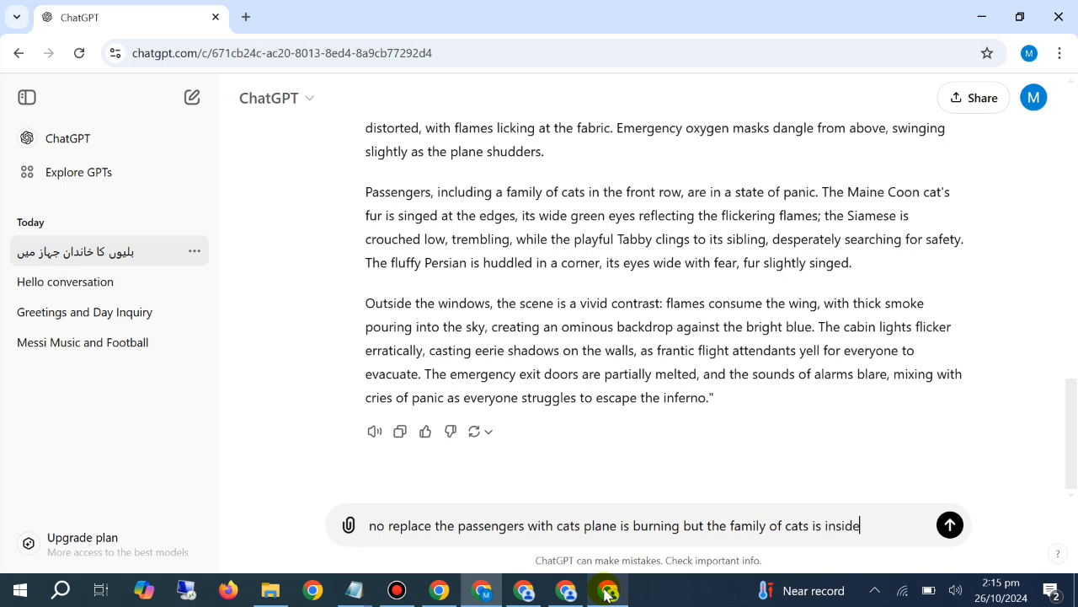
type(" the")
type("plane mak")
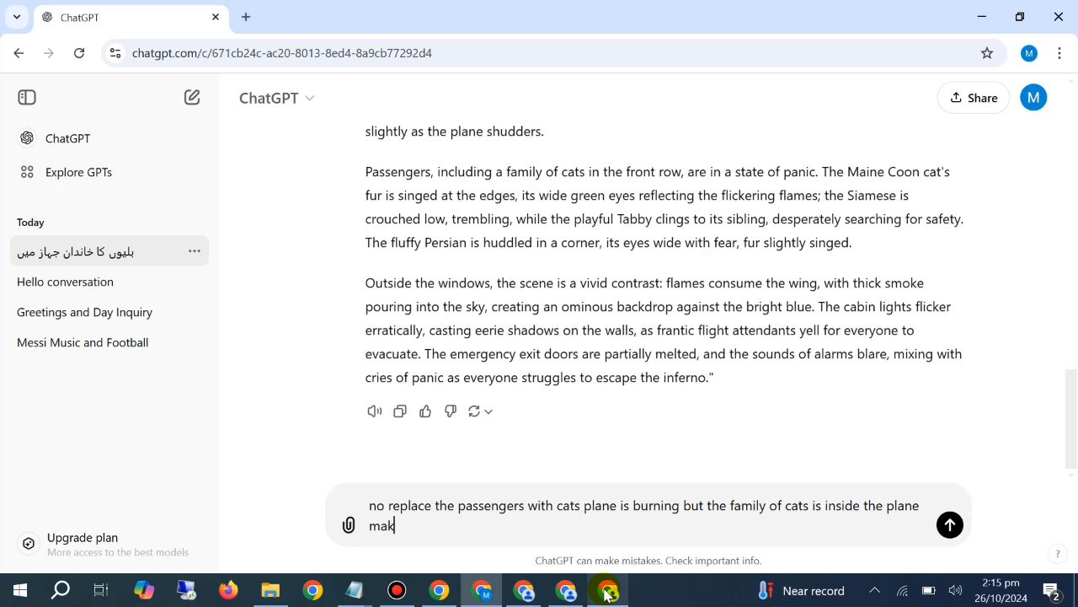
type("e this scenne")
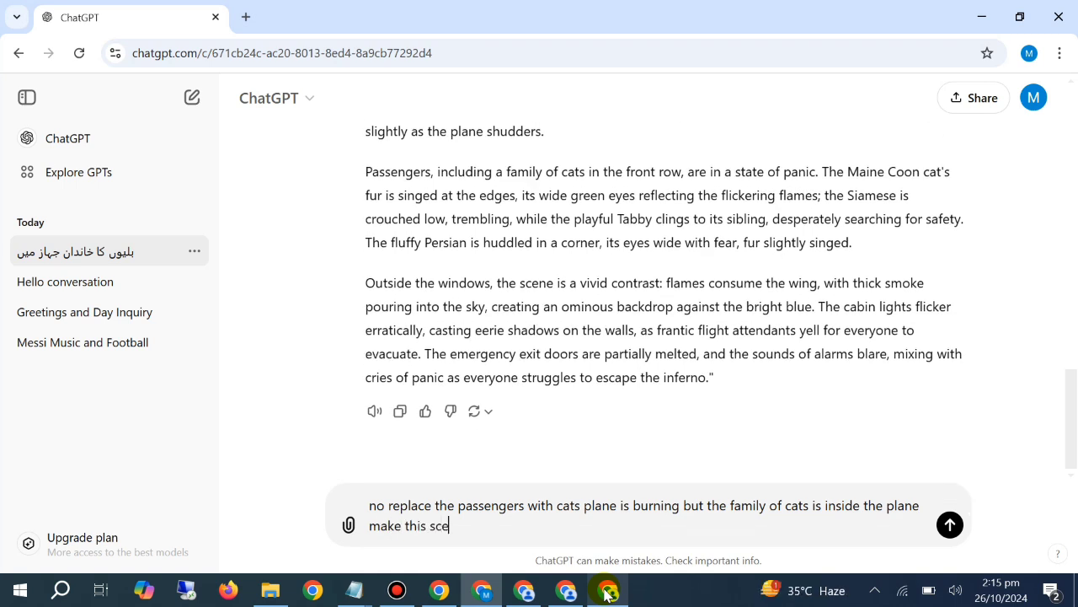
key("BackSpace")
type("e ultra realist")
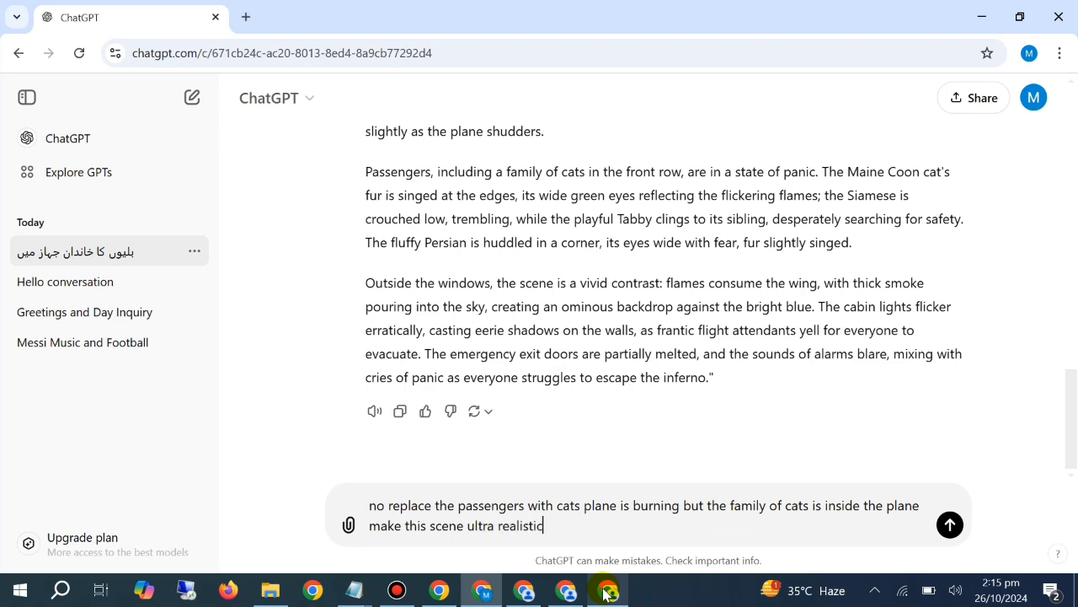
type("ic")
key("Return")
Copy the last two paragraphs of ChatGPT's prompt about the cat family inside the burning airplane
mouse_move(607, 592)
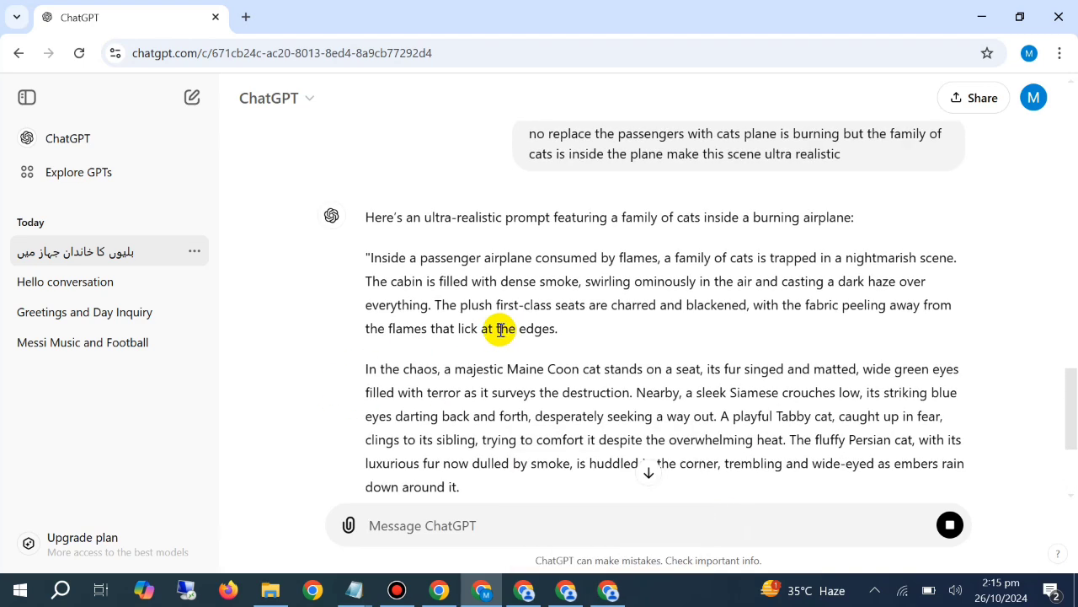
left_click_drag(357, 268, 917, 516)
left_click(667, 236)
left_click_drag(818, 421, 446, 368)
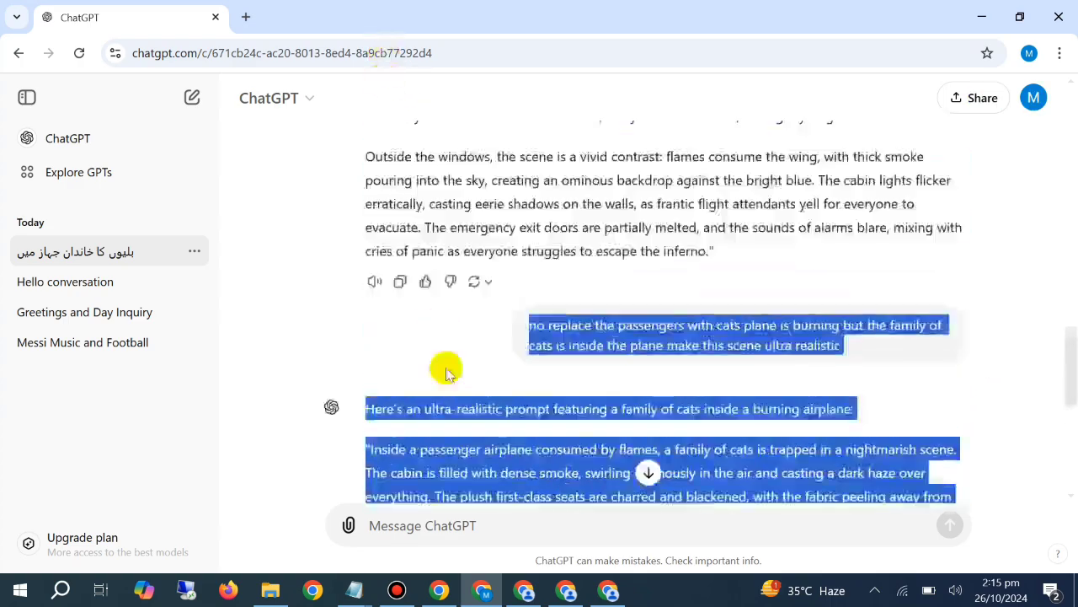
left_click(446, 369)
scroll(430, 361, "down", 5)
left_click_drag(813, 447, 365, 161)
right_click(390, 173)
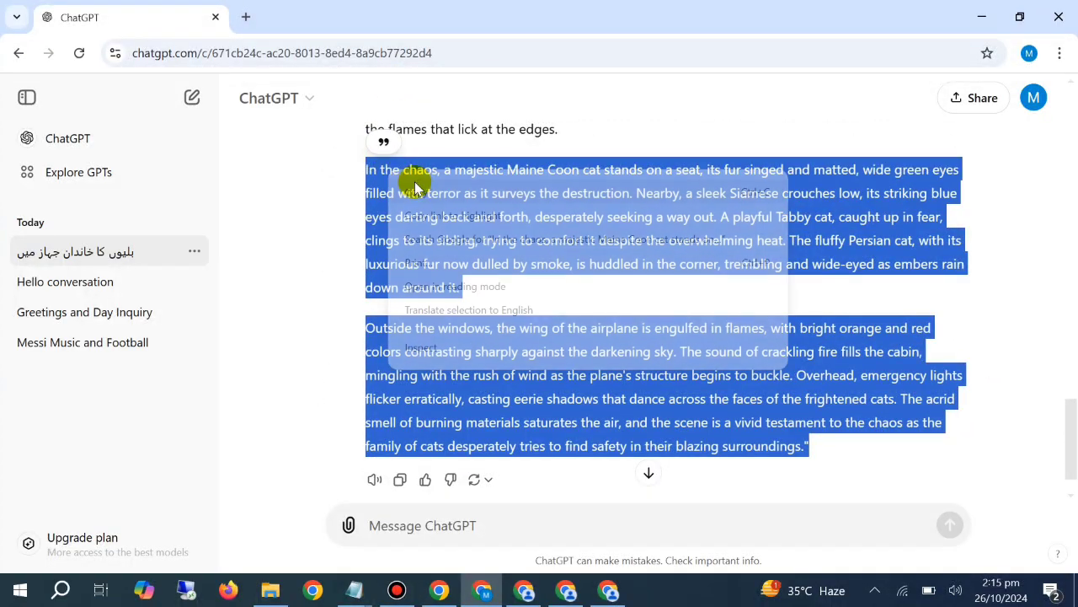
left_click(414, 192)
Switch to PicLumen and look over the four newly generated images of cats in the airplane cabin
left_click(524, 589)
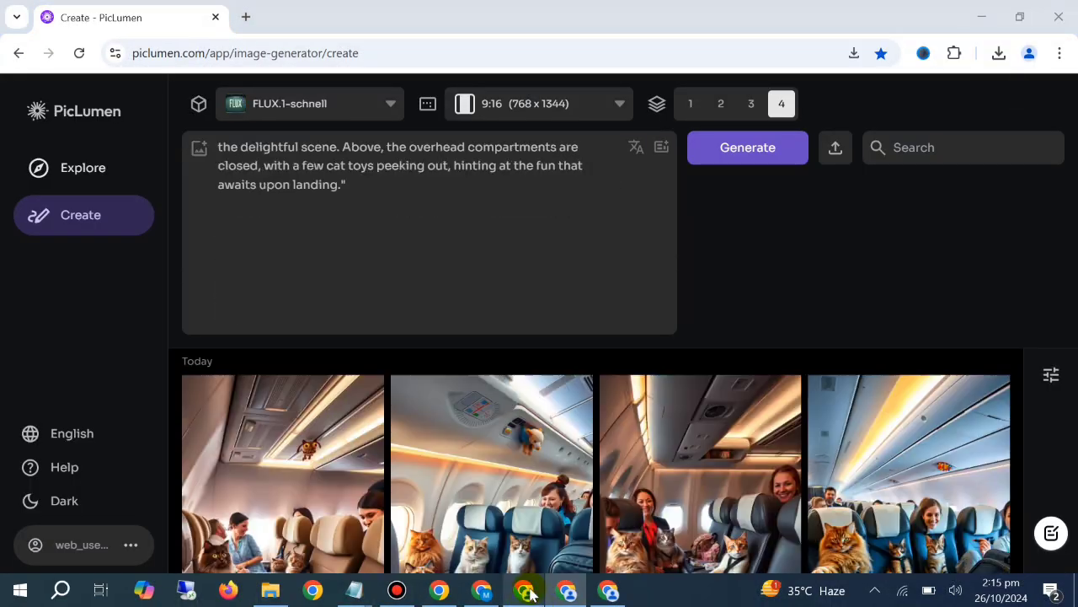
scroll(573, 450, "down", 5)
scroll(800, 404, "up", 5)
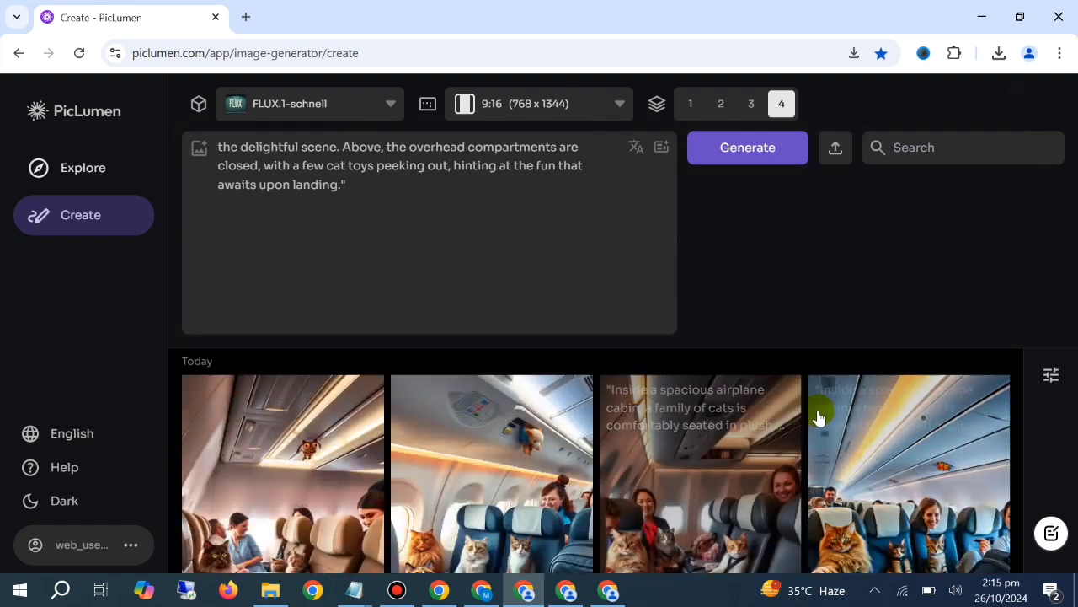
scroll(815, 447, "down", 1)
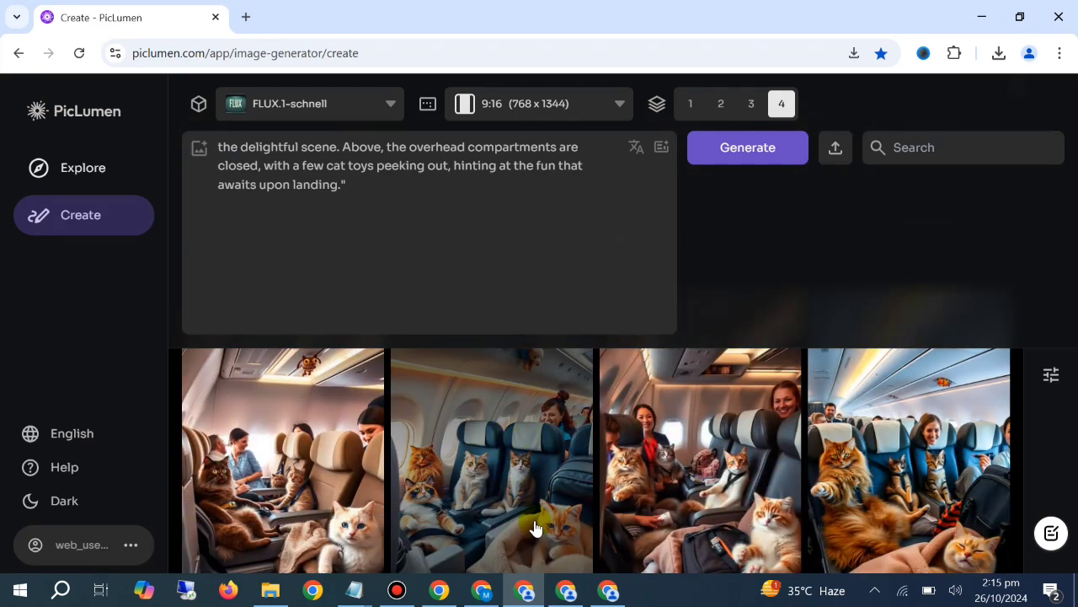
Append the copied burning-airplane paragraphs to the existing cat-family prompt and generate four 9:16 images with FLUX.1-schnell
left_click(394, 204)
right_click(395, 208)
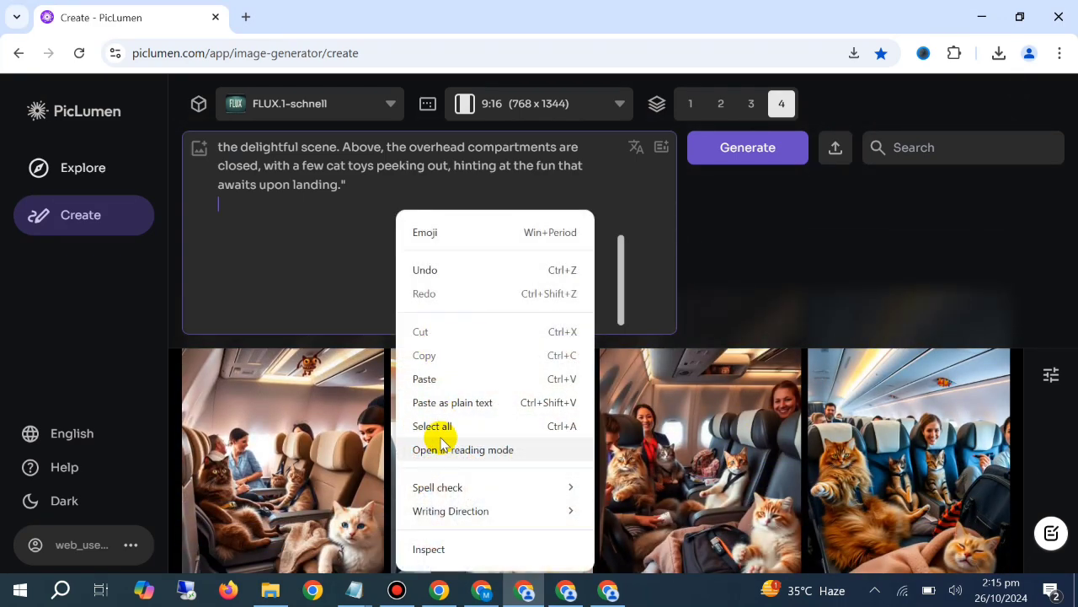
left_click(440, 444)
right_click(350, 203)
left_click(403, 377)
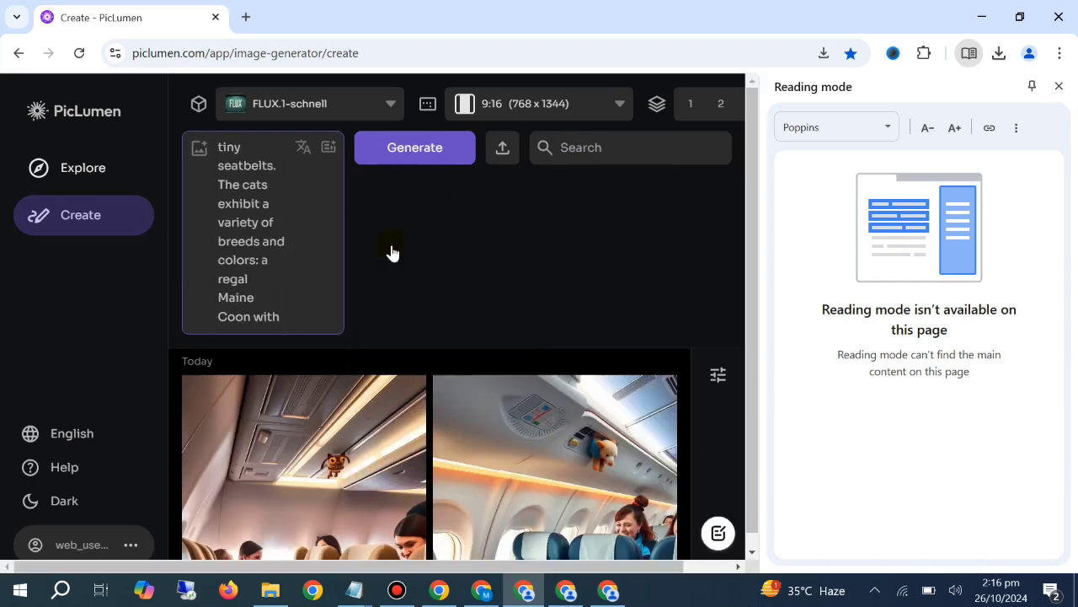
right_click(391, 253)
key("ctrl+a")
right_click(272, 267)
left_click(291, 367)
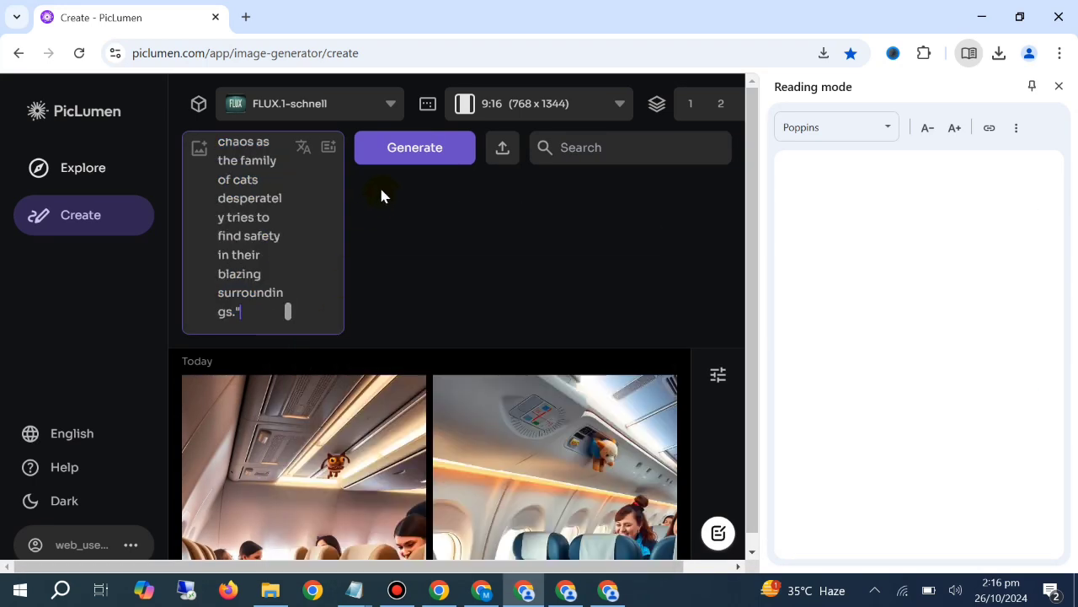
left_click(1059, 86)
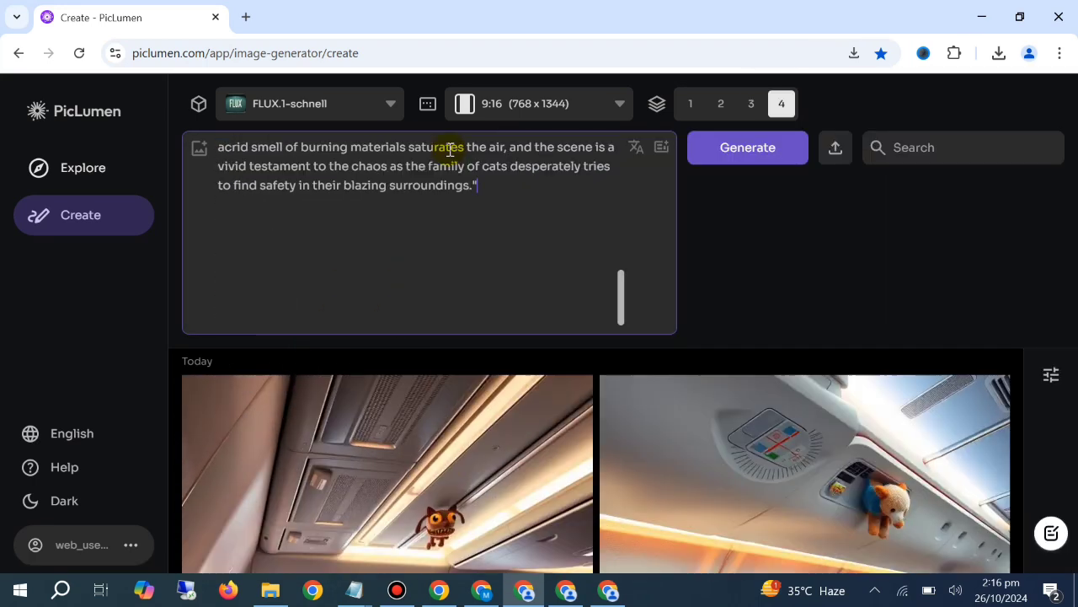
left_click(725, 168)
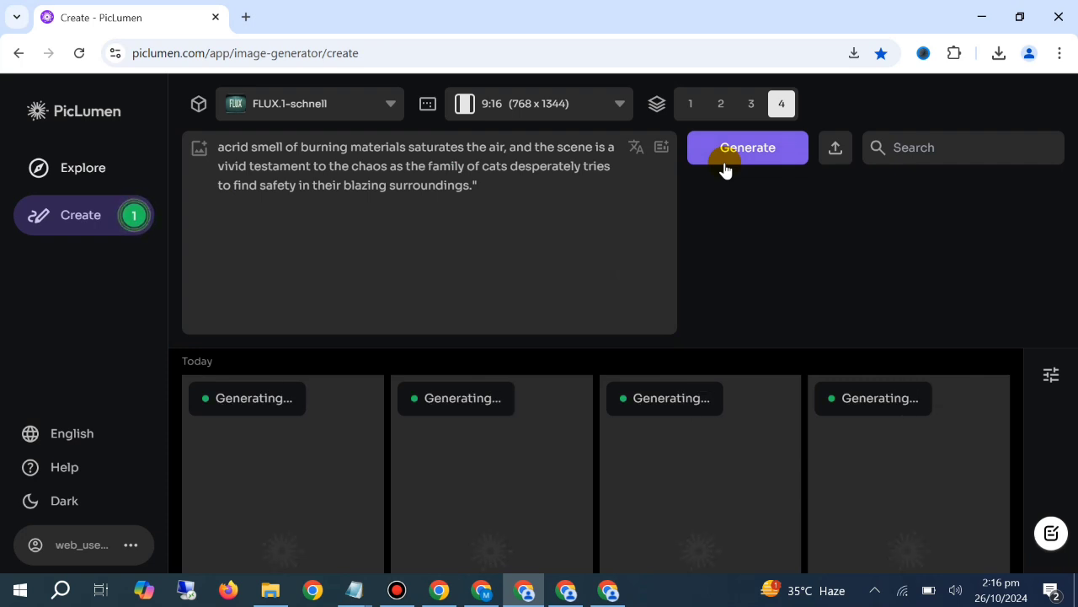
Clear the whole text from the PicLumen prompt field
left_click(433, 247)
key("ctrl+a")
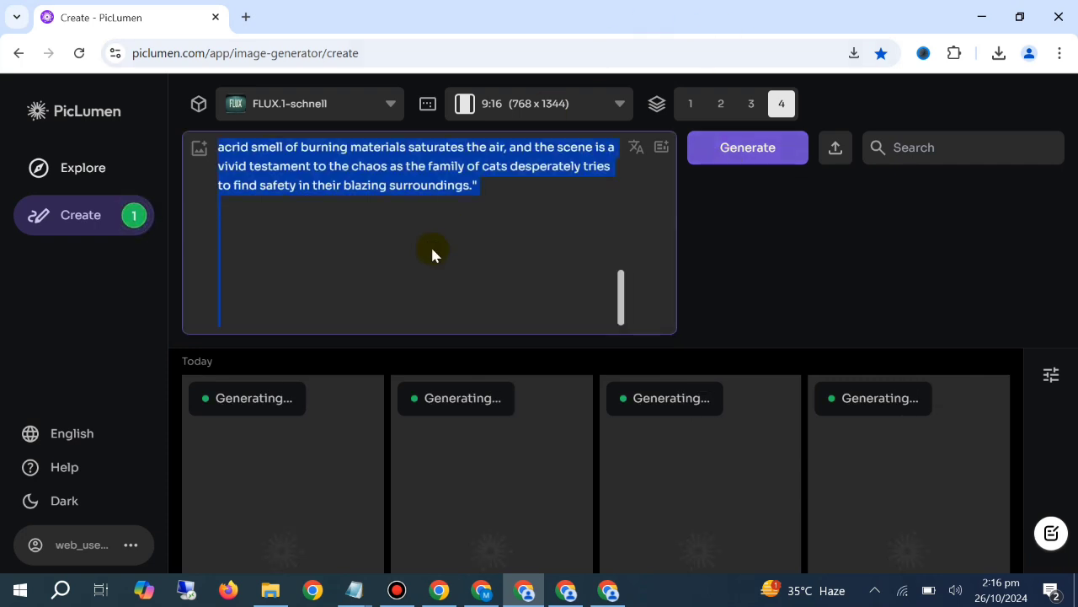
key("BackSpace")
Switch to ChatGPT and draft the message "write the prompt in which single cat is tryng to rescue his whole family from the burning plane"
left_click(482, 590)
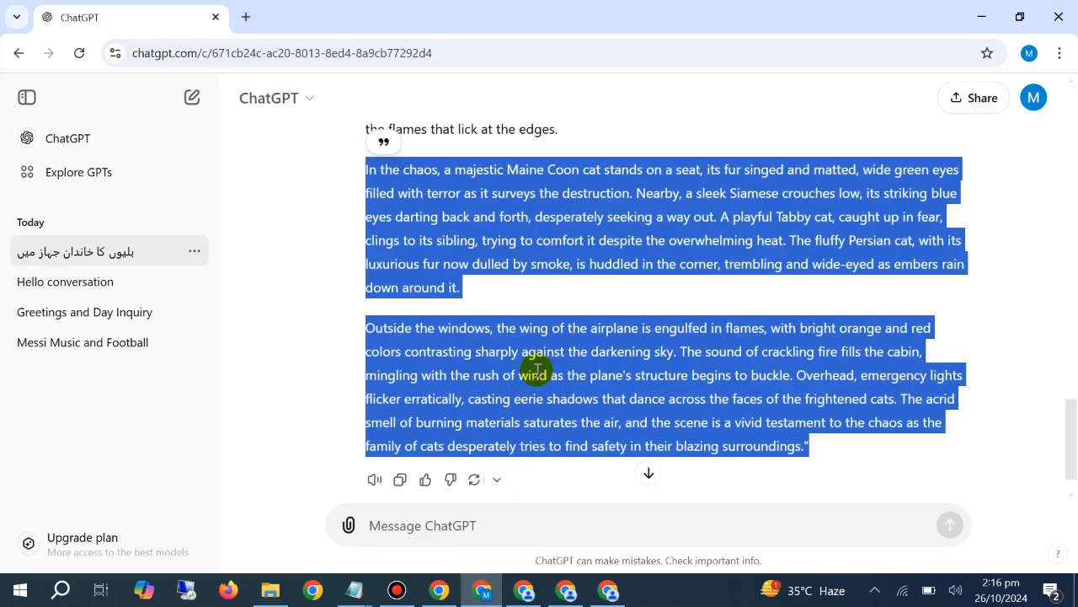
scroll(536, 367, "down", 3)
left_click(510, 521)
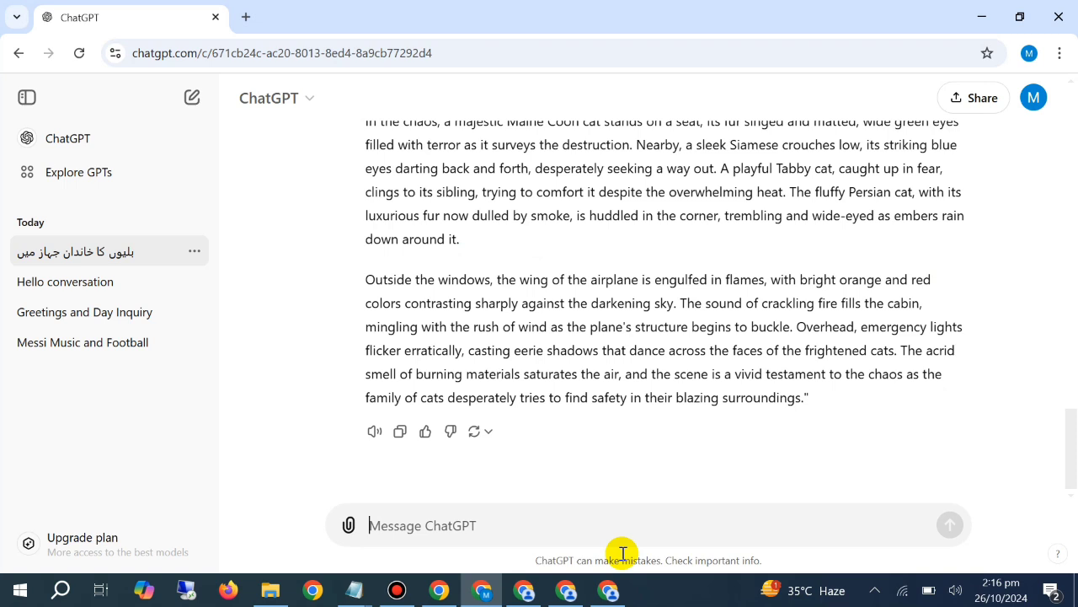
type("wri")
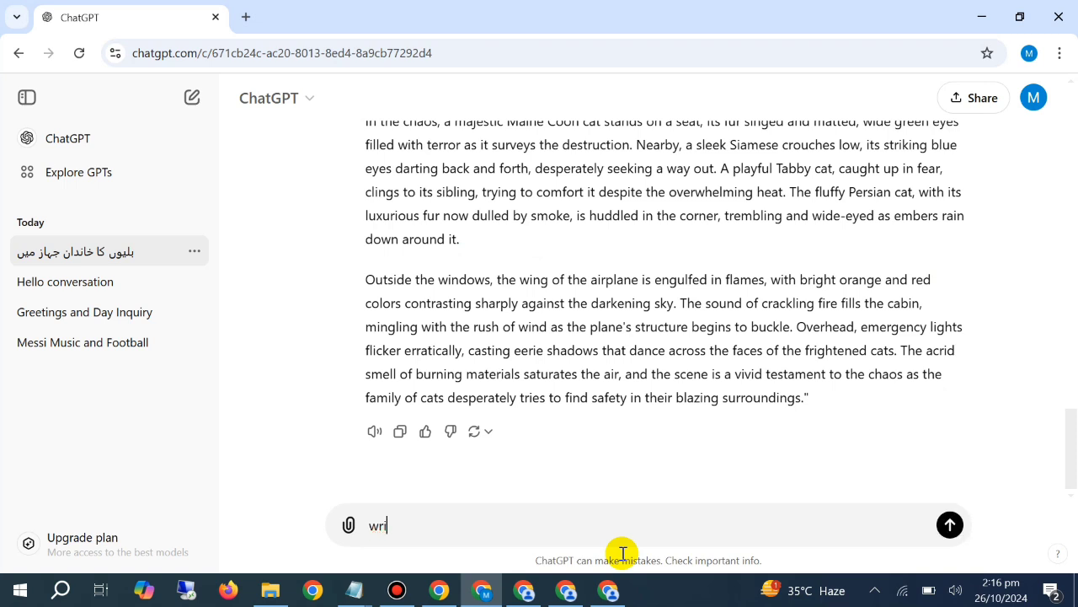
type("te the p")
type("rompt in e")
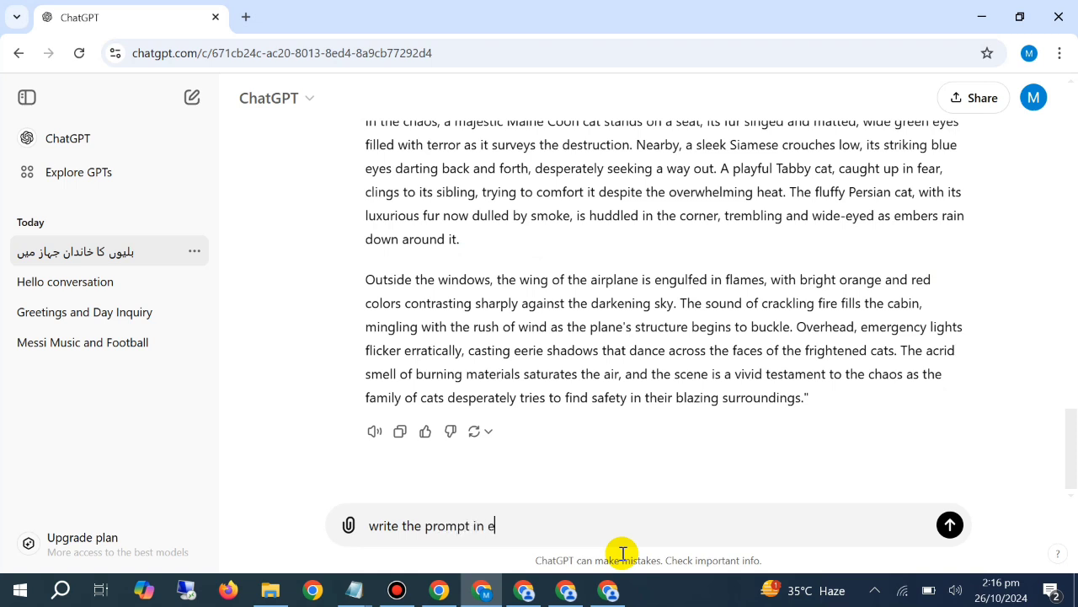
type("hhich")
type(" sinfgle")
type("gle cat is")
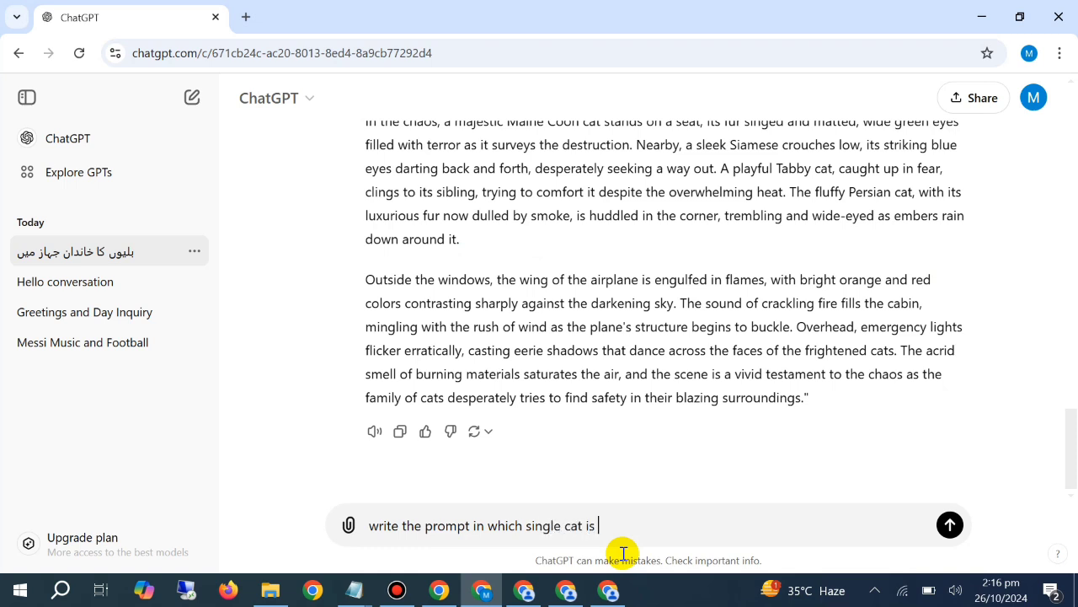
type(" tryng to rescue ")
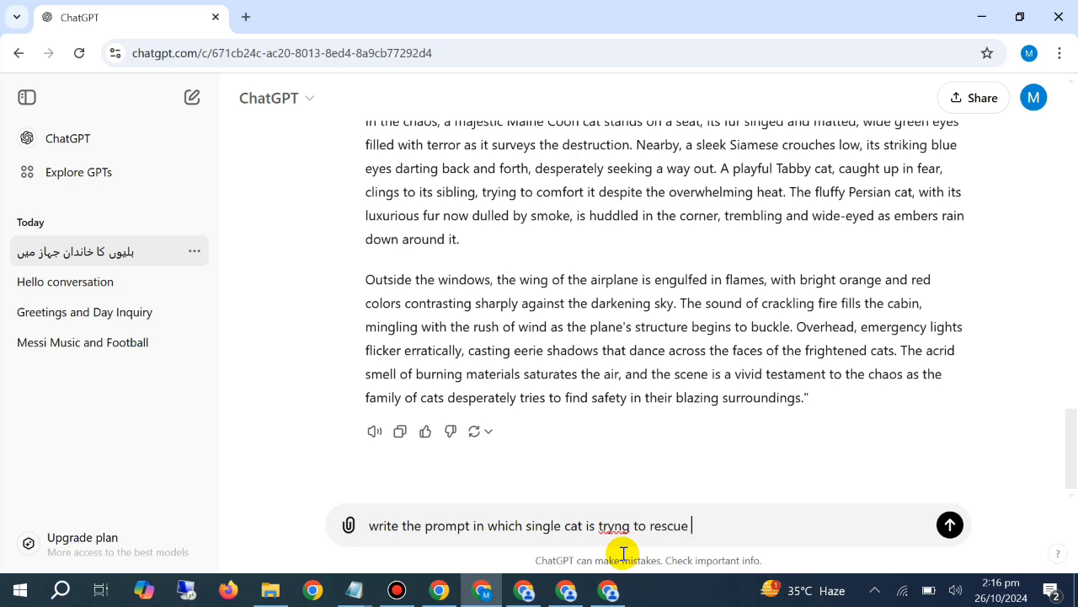
type("his whole family")
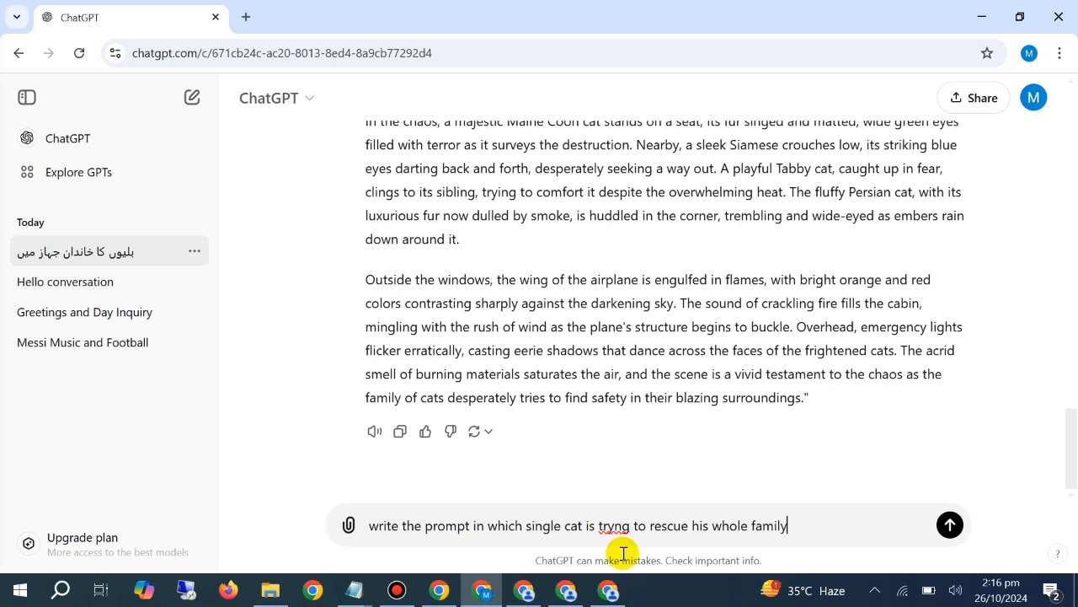
type(" inside th")
key("BackSpace")
key("BackSpace")
key("BackSpace")
type("from the burning pl")
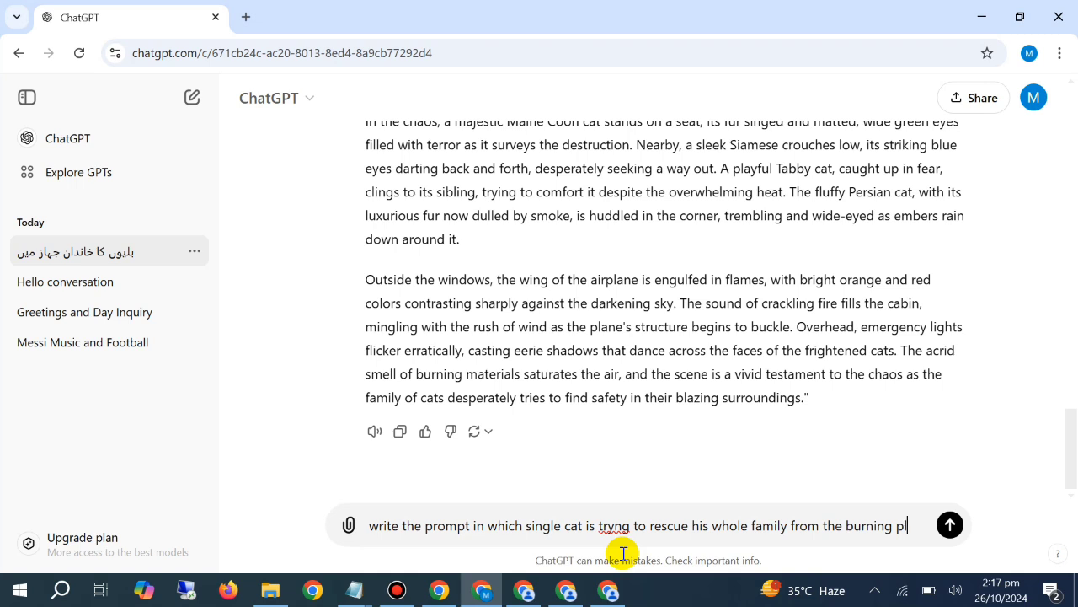
type("ane and ")
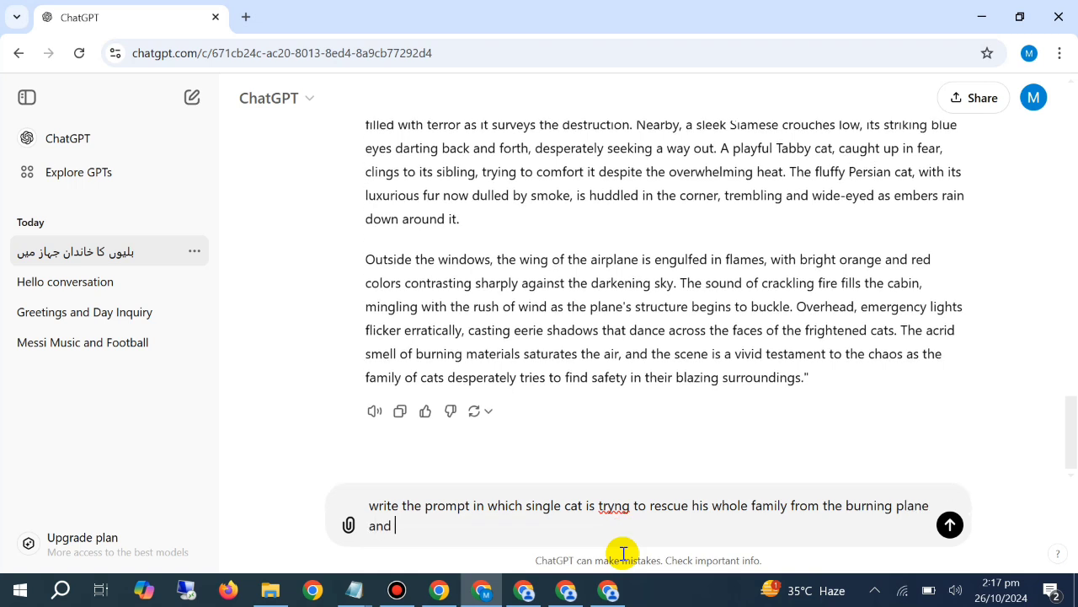
type("the flames iside the pl")
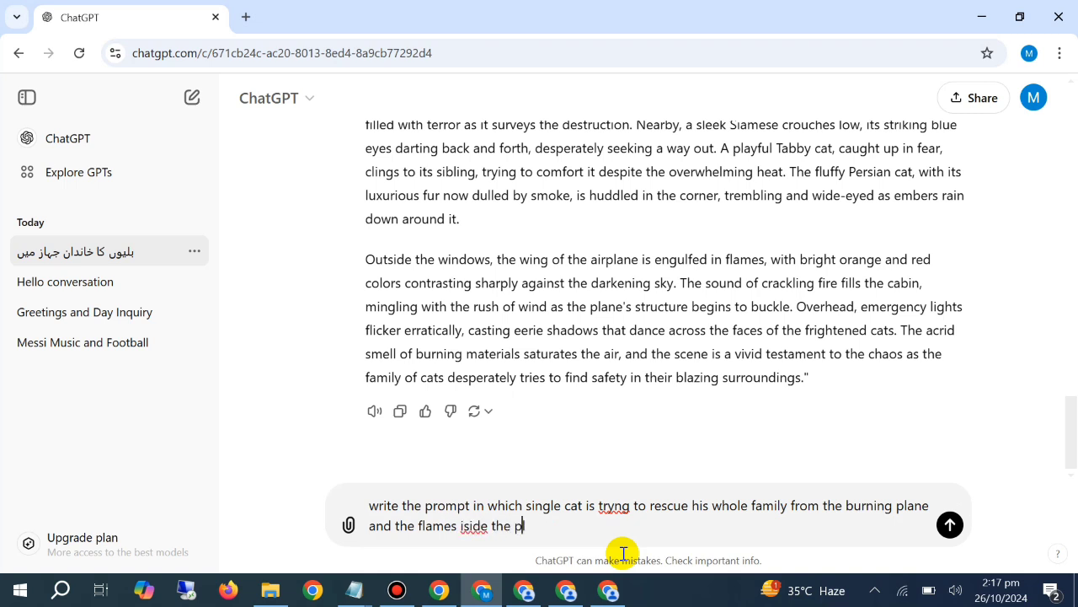
type("n")
type("focus")
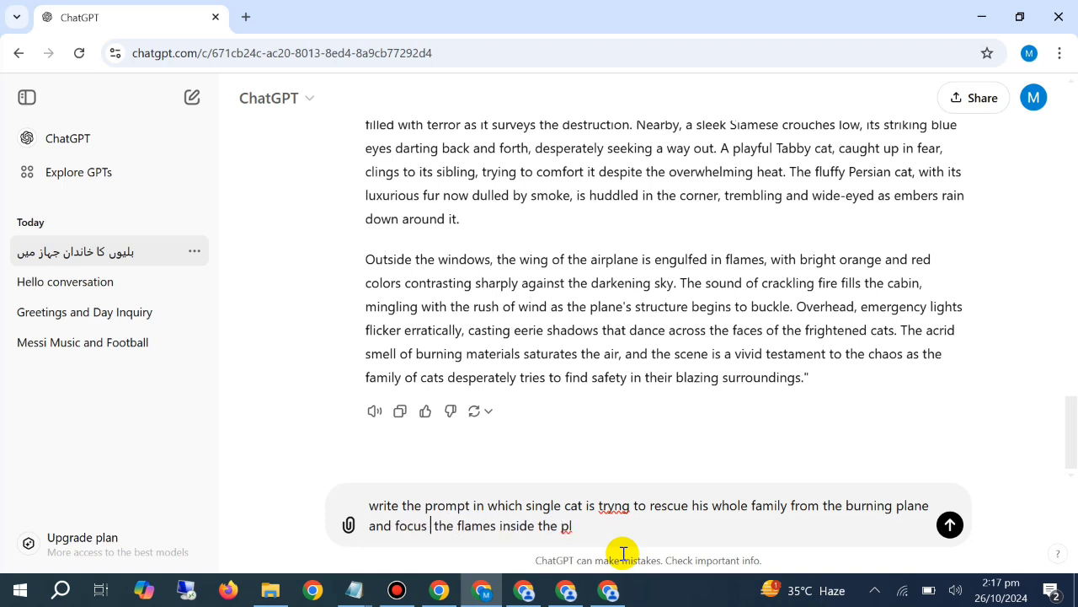
Complete the message with "and focus the flames and the cats inside the plane" and send it
key("Delete")
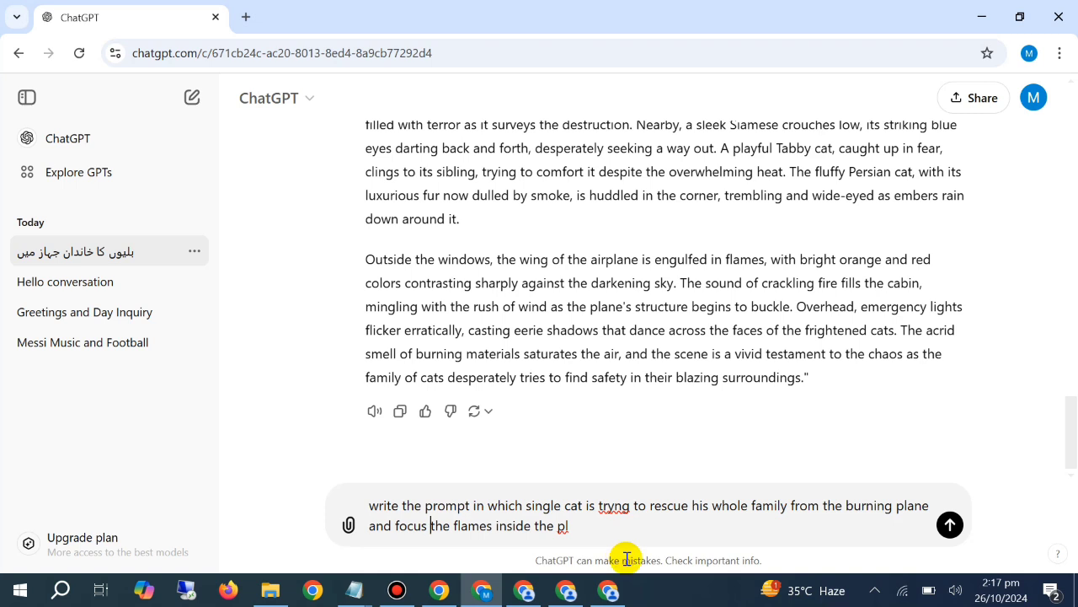
type("ane and the cats")
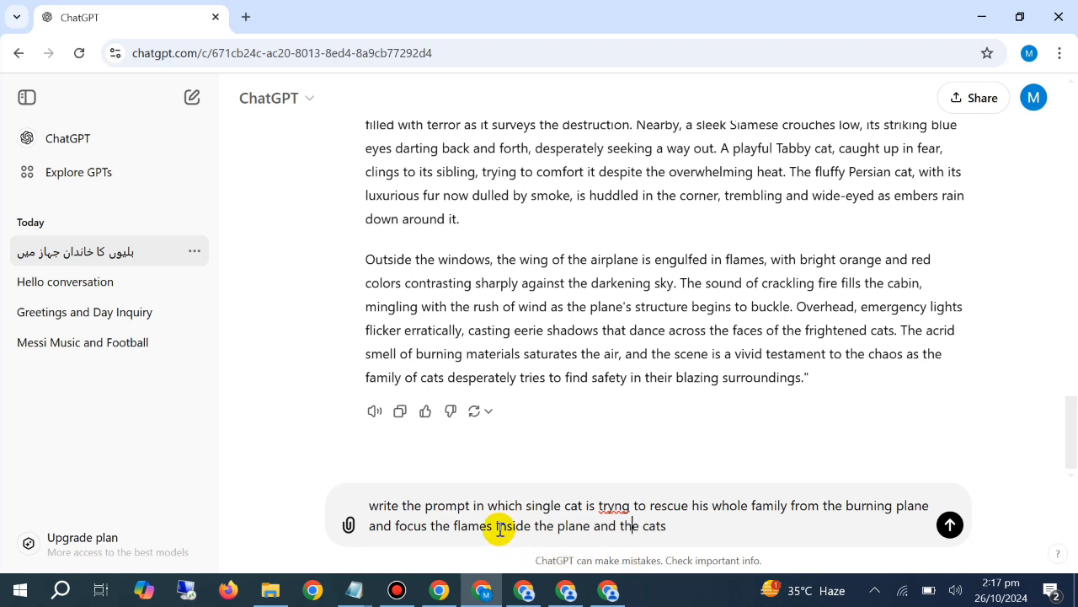
left_click_drag(495, 528, 596, 545)
key("ctrl+c")
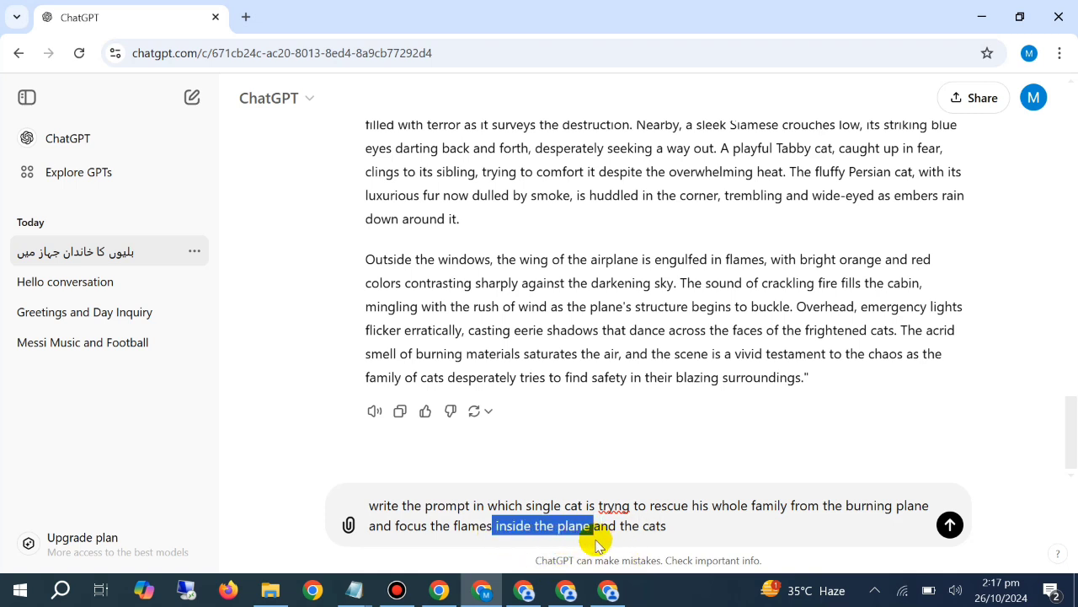
key("BackSpace")
left_click(648, 525)
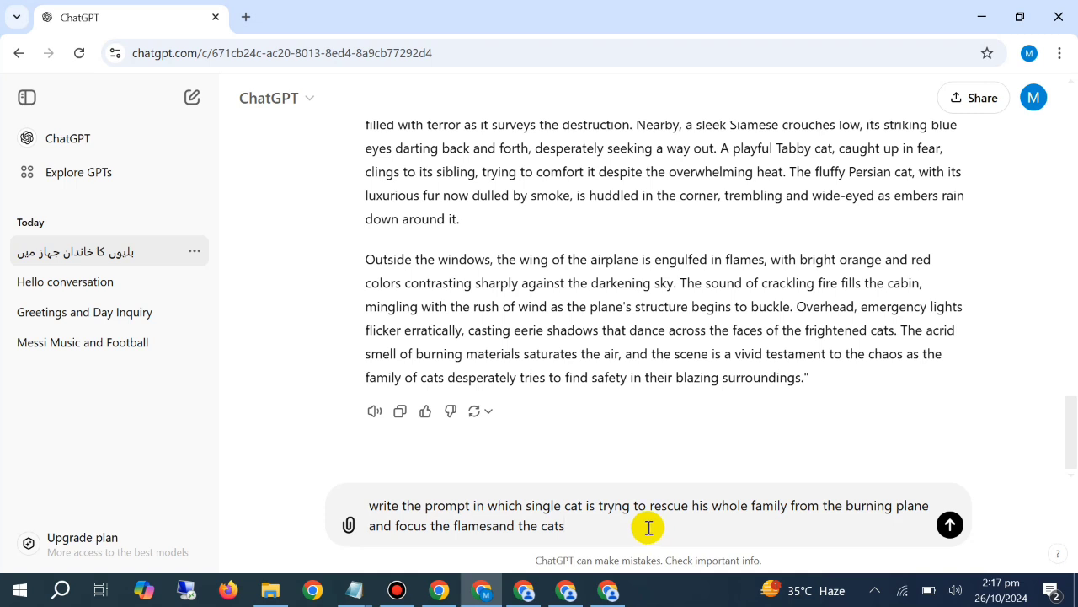
key("ctrl+v")
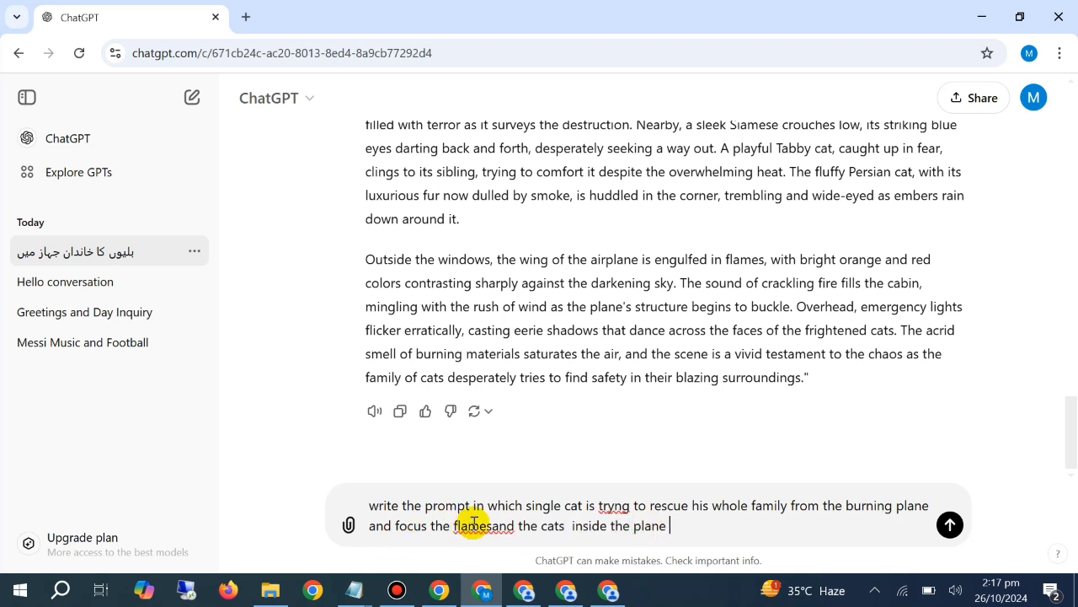
left_click(494, 524)
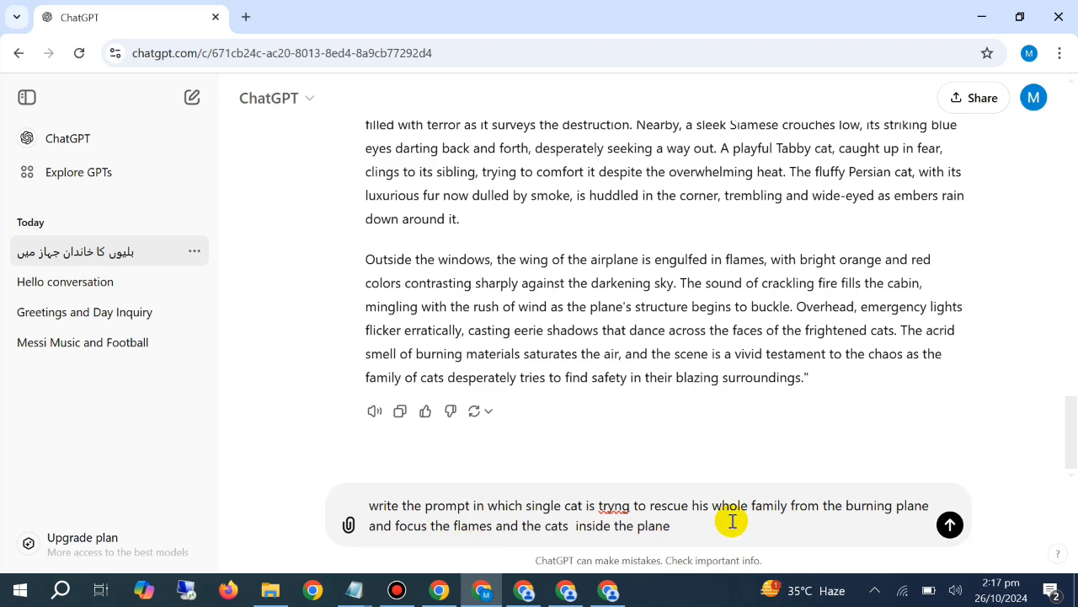
left_click(573, 526)
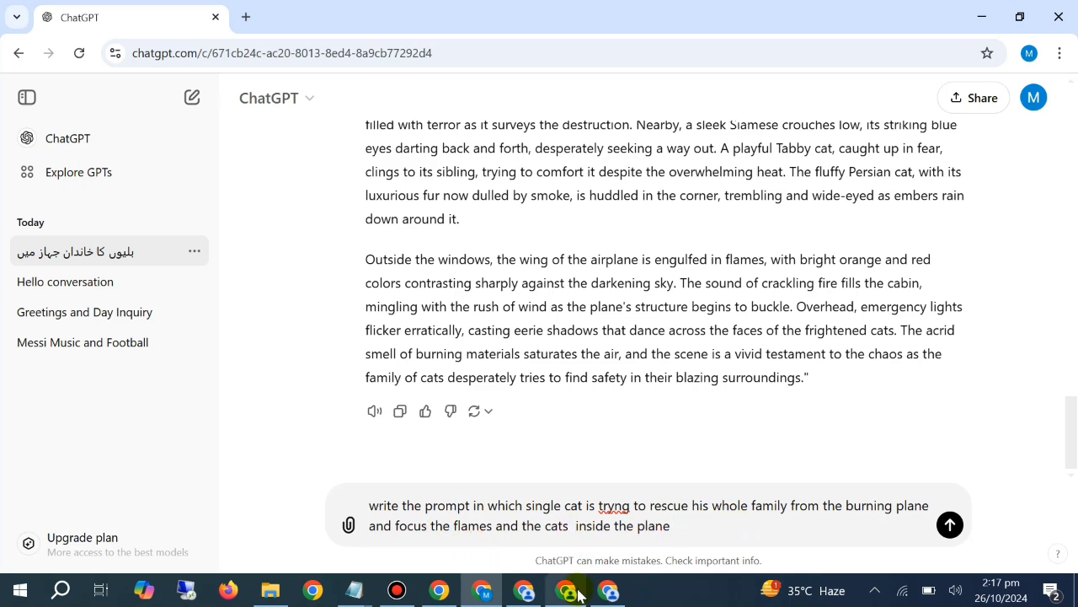
key("BackSpace")
key("Return")
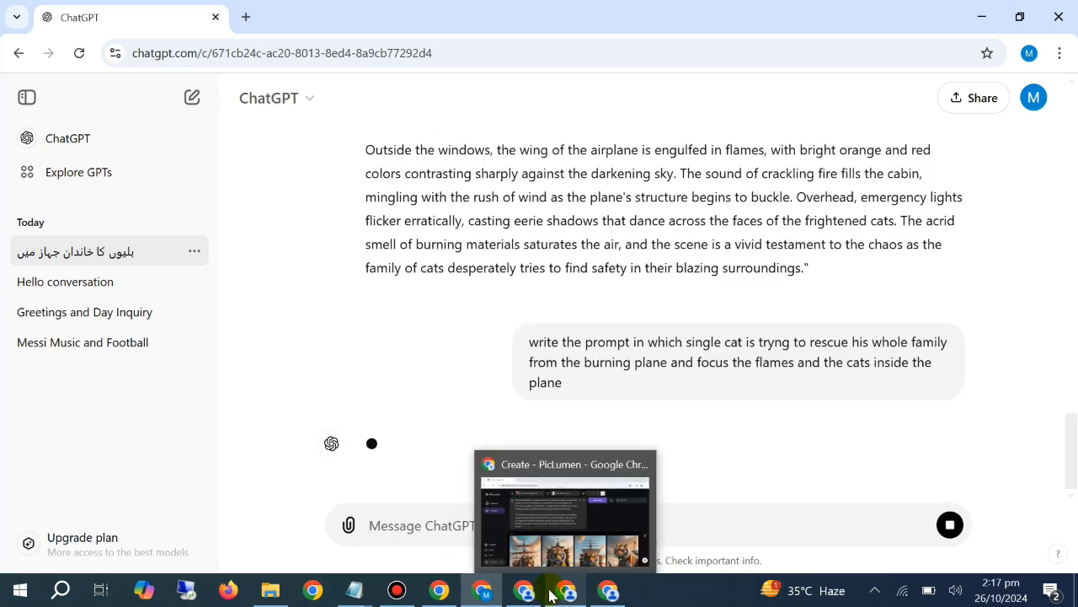
Switch to PicLumen and look over the four new images of the cat family in the burning airplane
left_click(524, 590)
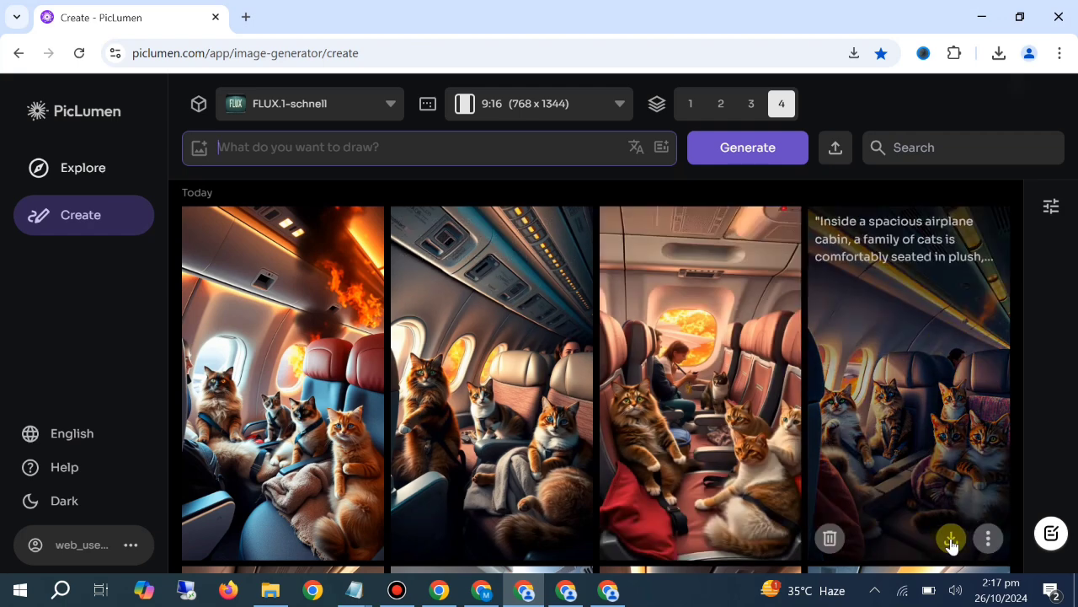
left_click(780, 537)
left_click(89, 412)
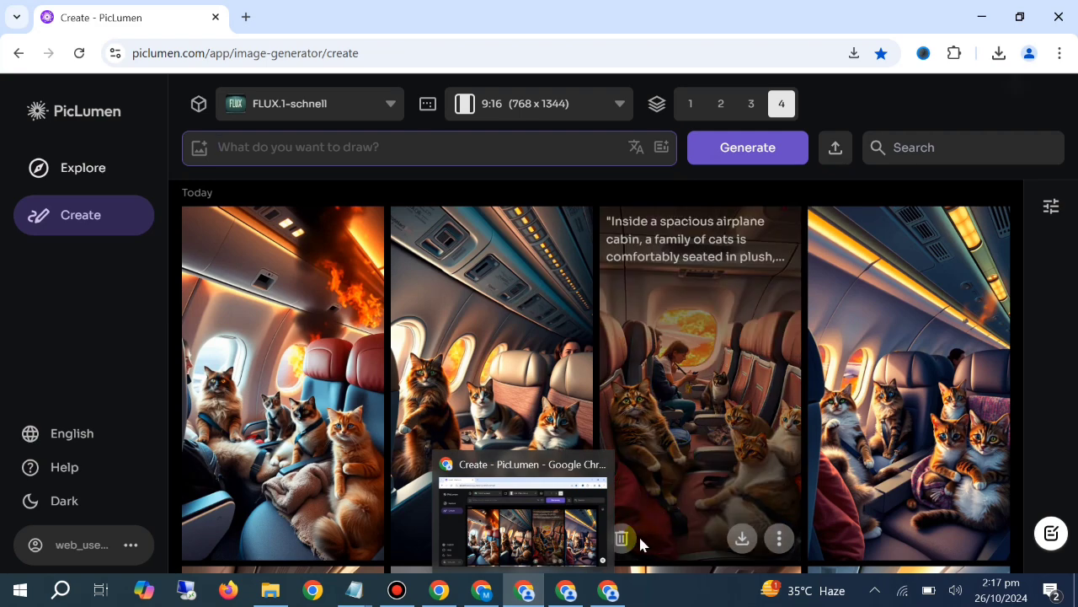
Switch to ChatGPT and copy the full prompt about the Tabby cat rescuing its family, from "In the midst of a raging inferno" to "destruction."
left_click(482, 592)
scroll(602, 392, "down", 5)
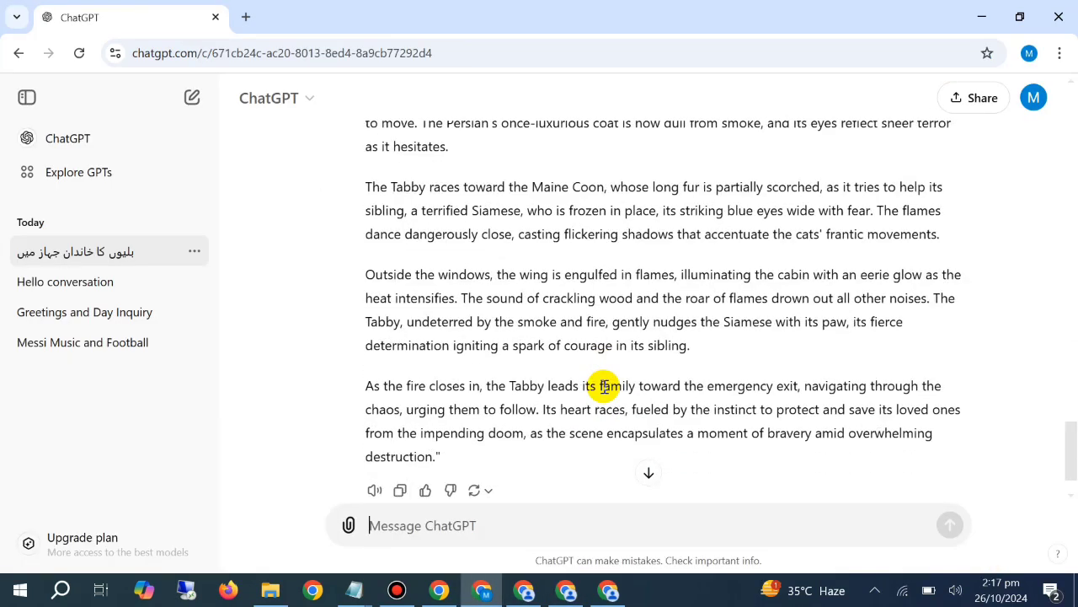
left_click_drag(477, 399, 390, 464)
right_click(393, 461)
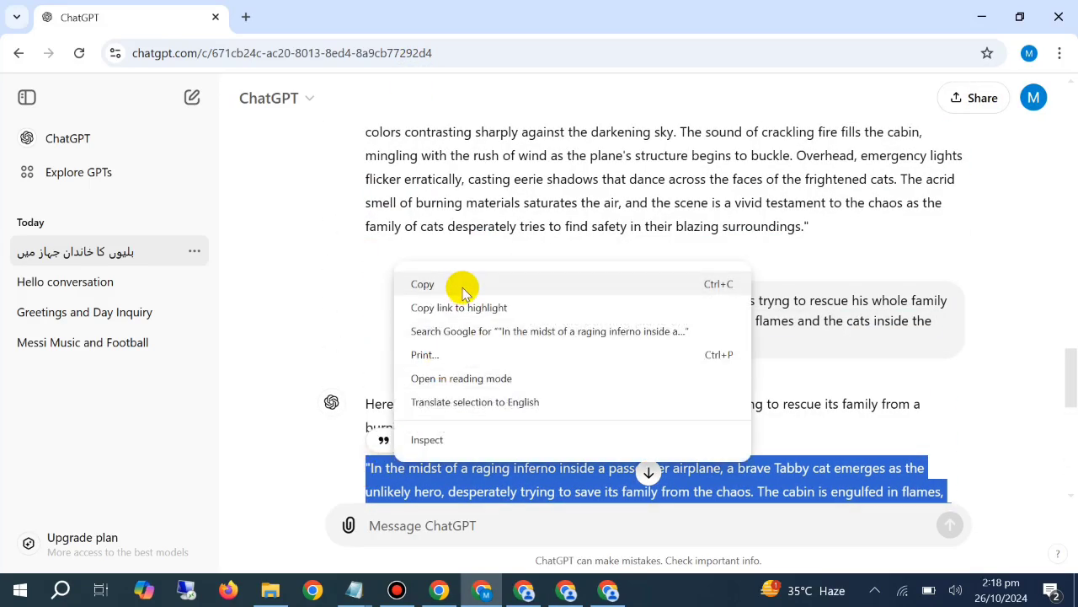
left_click(457, 284)
scroll(441, 472, "down", 5)
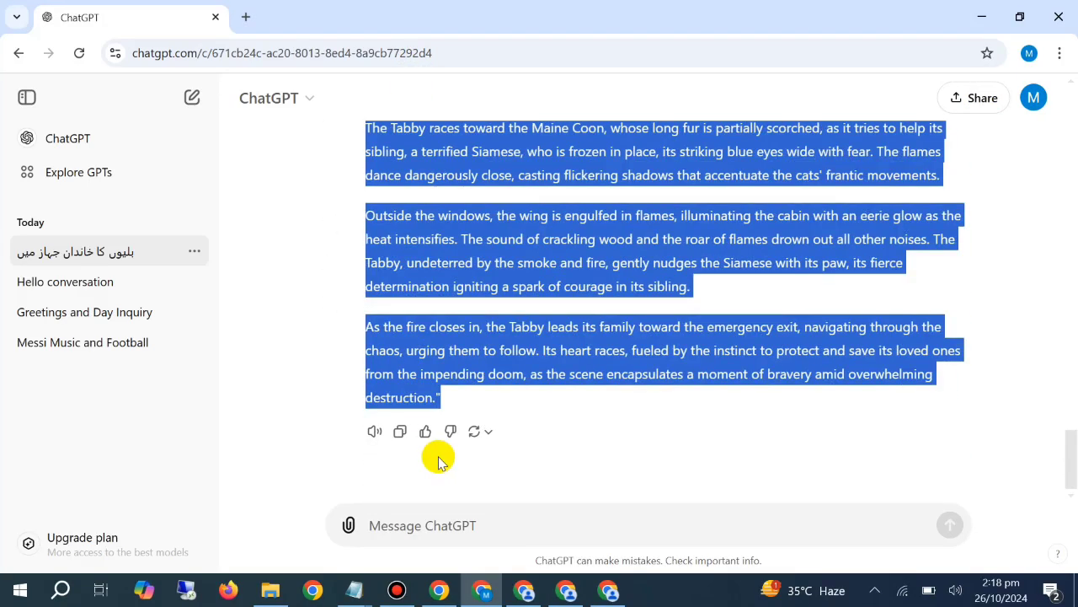
Switch to PicLumen, paste the copied Tabby rescue prompt into the empty prompt field and generate four images
left_click(524, 590)
right_click(335, 148)
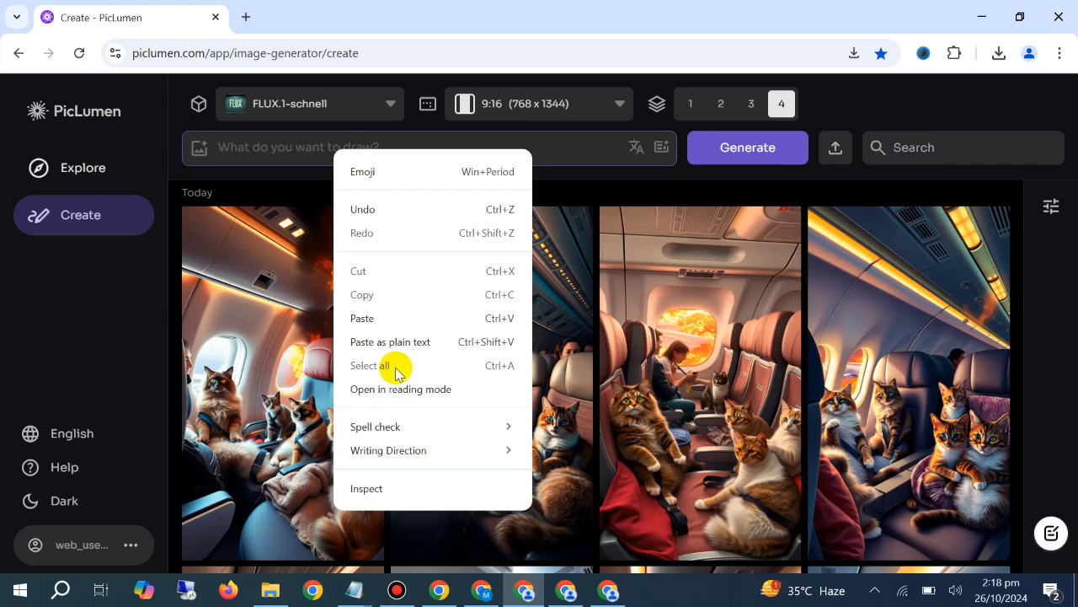
left_click(418, 313)
left_click(735, 165)
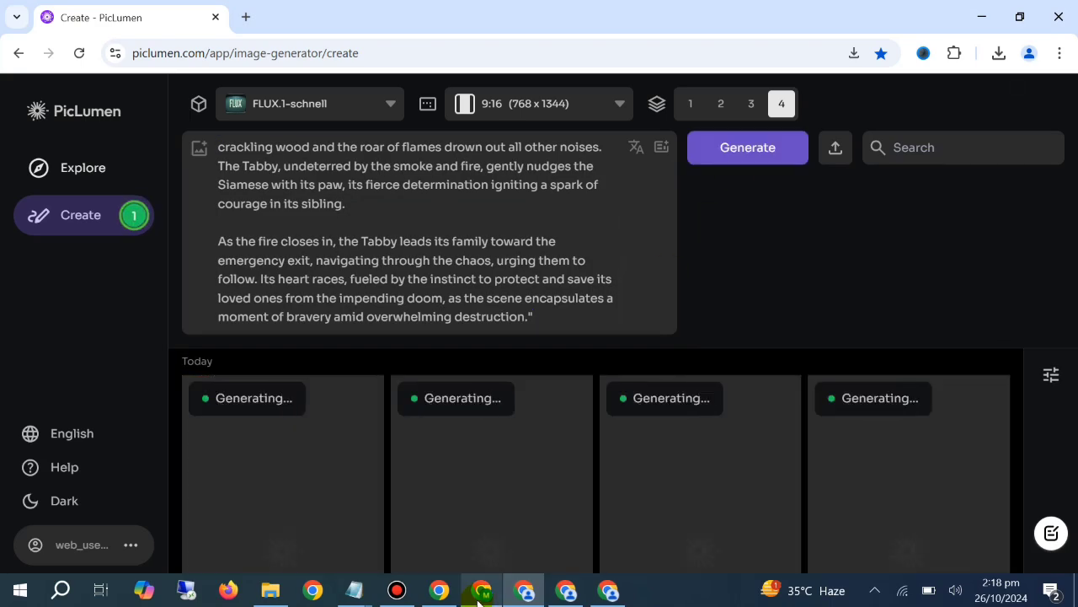
Switch to ChatGPT and start the message "now write the prompt in ehich two of the cats are burning and crying"
left_click(482, 590)
left_click(495, 524)
type("now ")
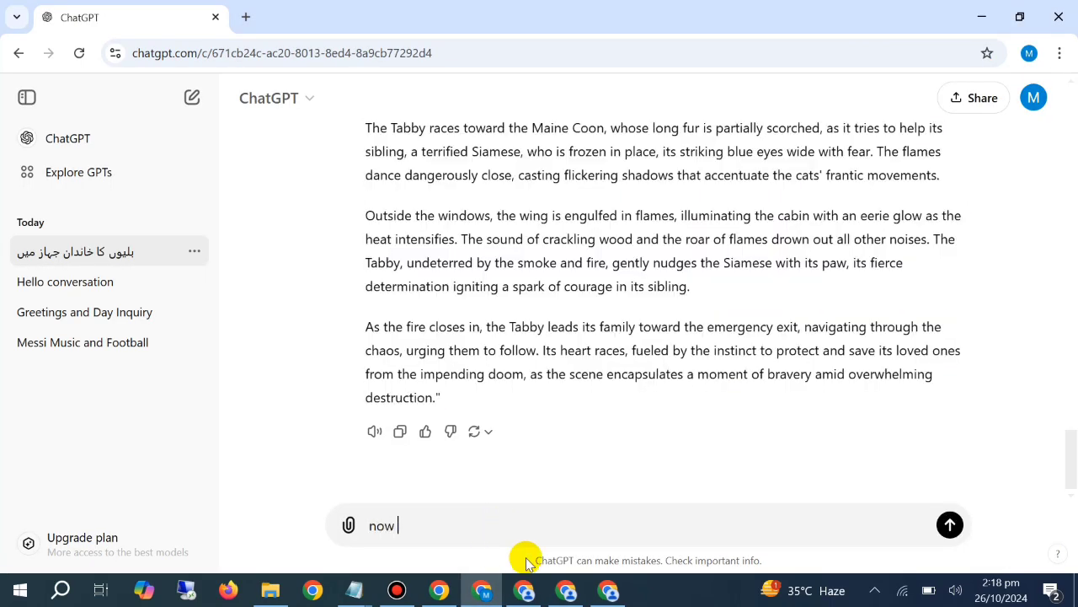
type("write the prompt i")
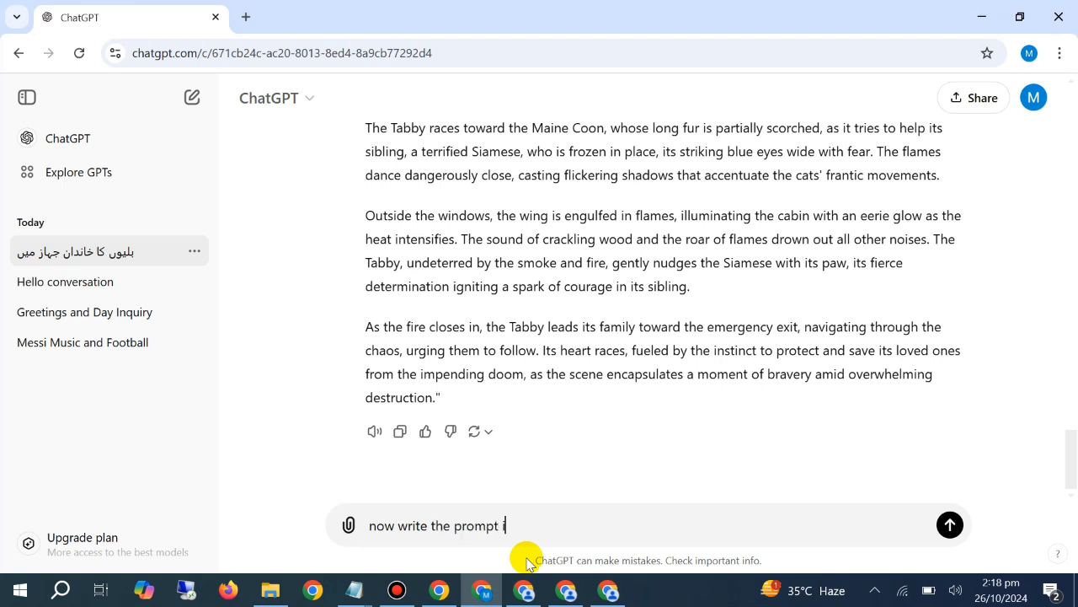
type("n ehich two odf")
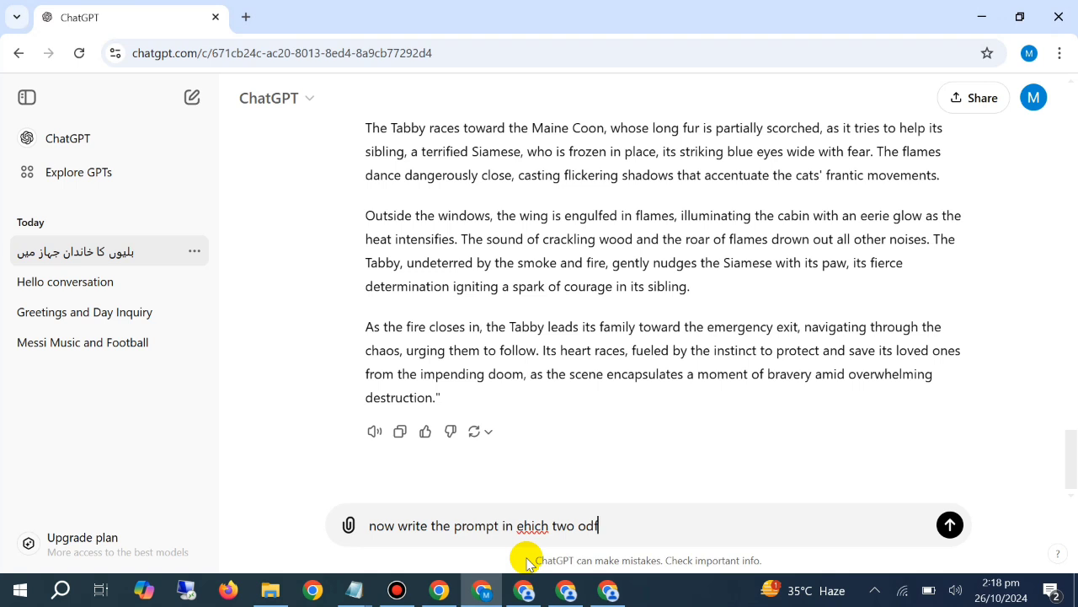
key("BackSpace")
key("BackSpace")
type("f the cats are b")
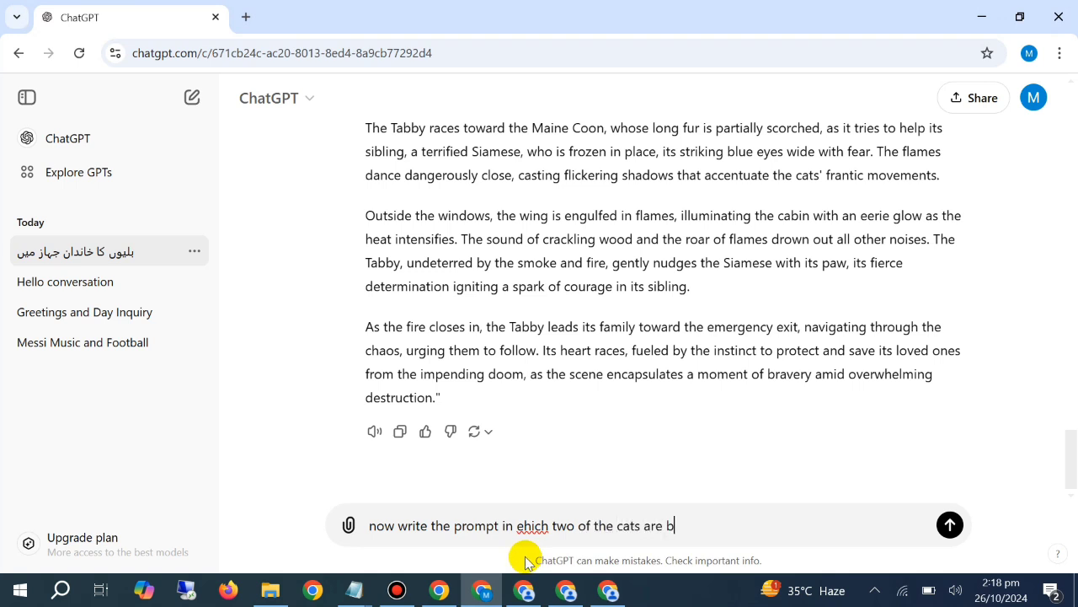
type("urning and ")
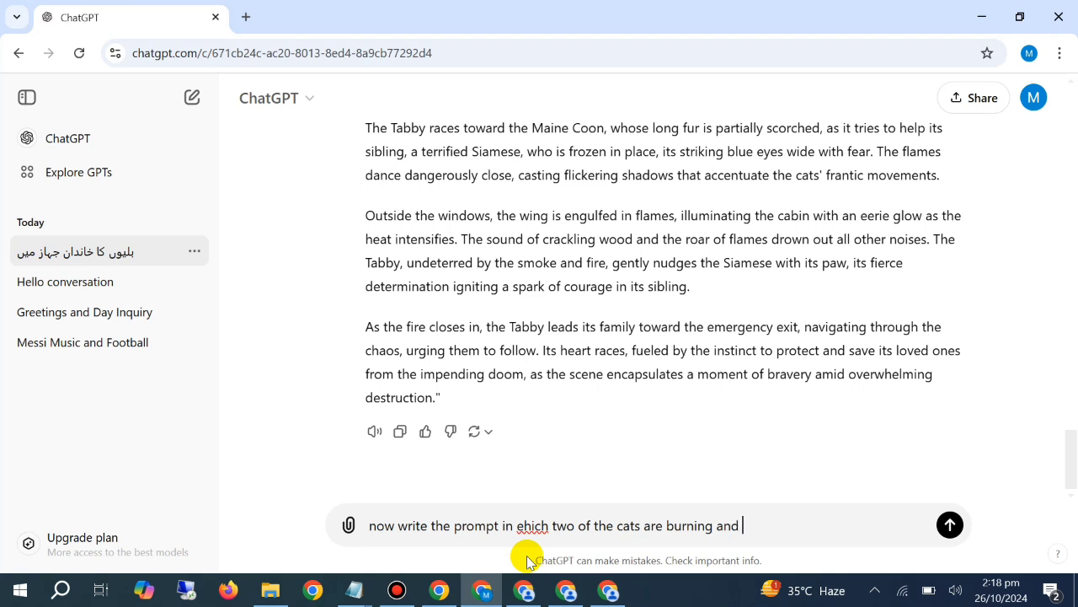
type("cryong")
key("Left")
key("Left")
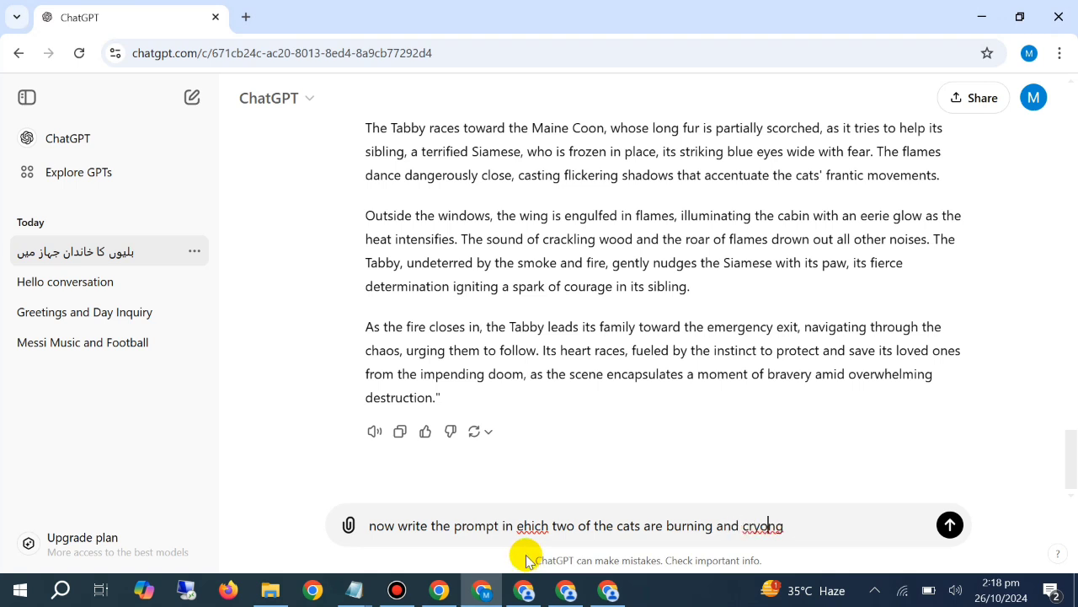
key("BackSpace")
type("i")
key("Right")
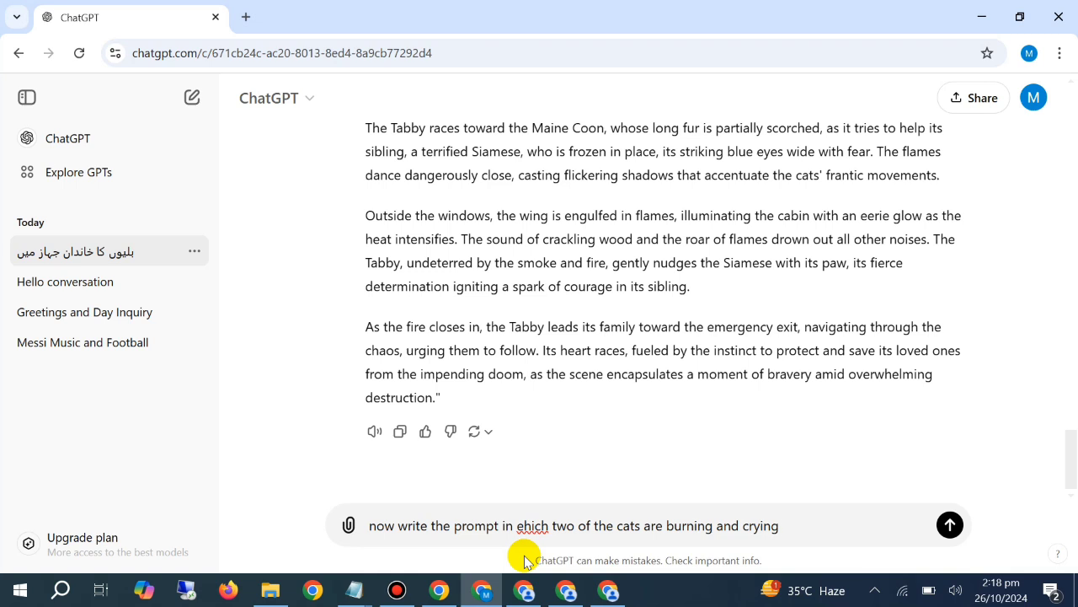
Complete the message with "inside the burning plane flames should be ultra realistic" and send it
type("inside the burning ")
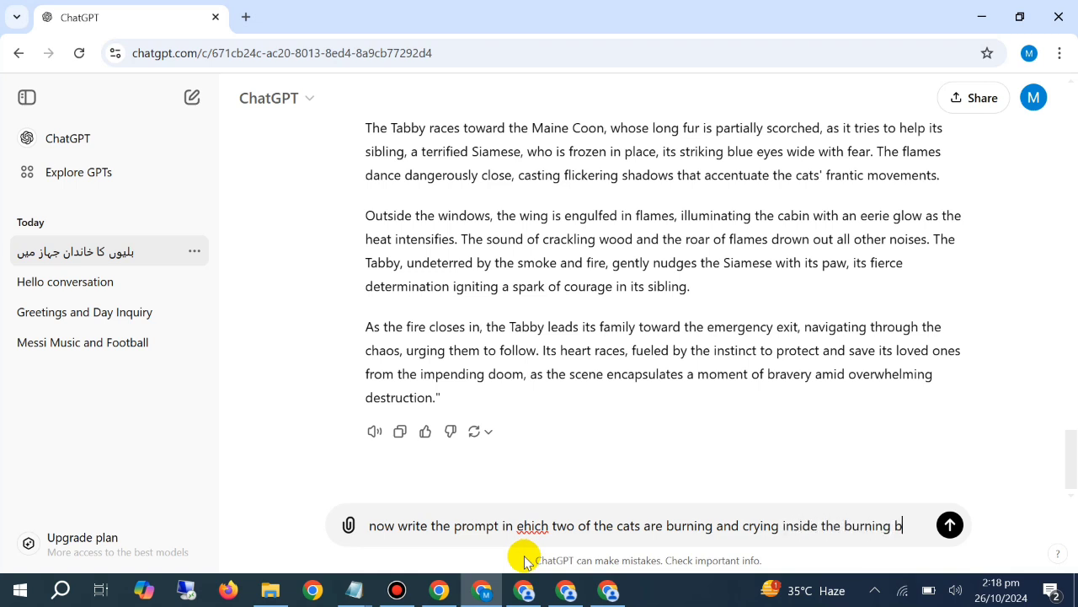
type("plane flame")
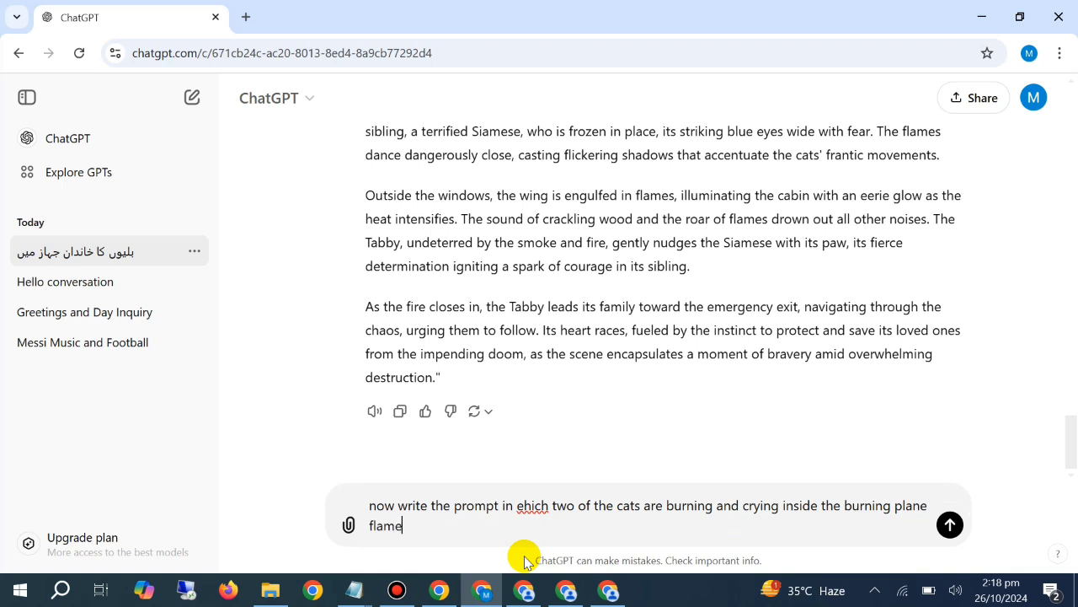
type("s should be")
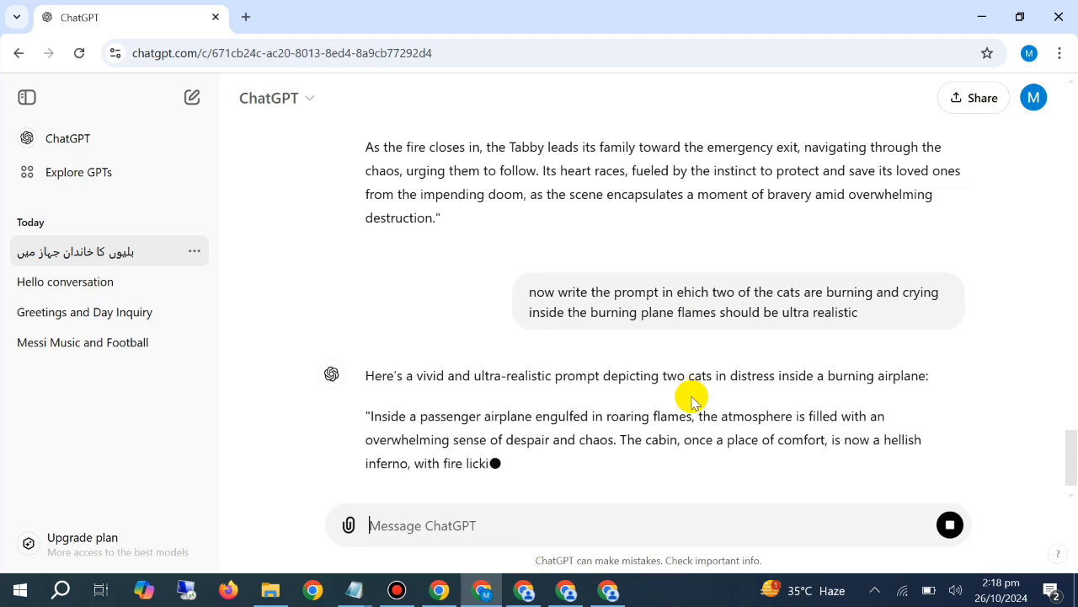
Copy the full generated prompt about the two distressed cats, from "Inside a passenger airplane" to "burning plane."
scroll(691, 396, "up", 1)
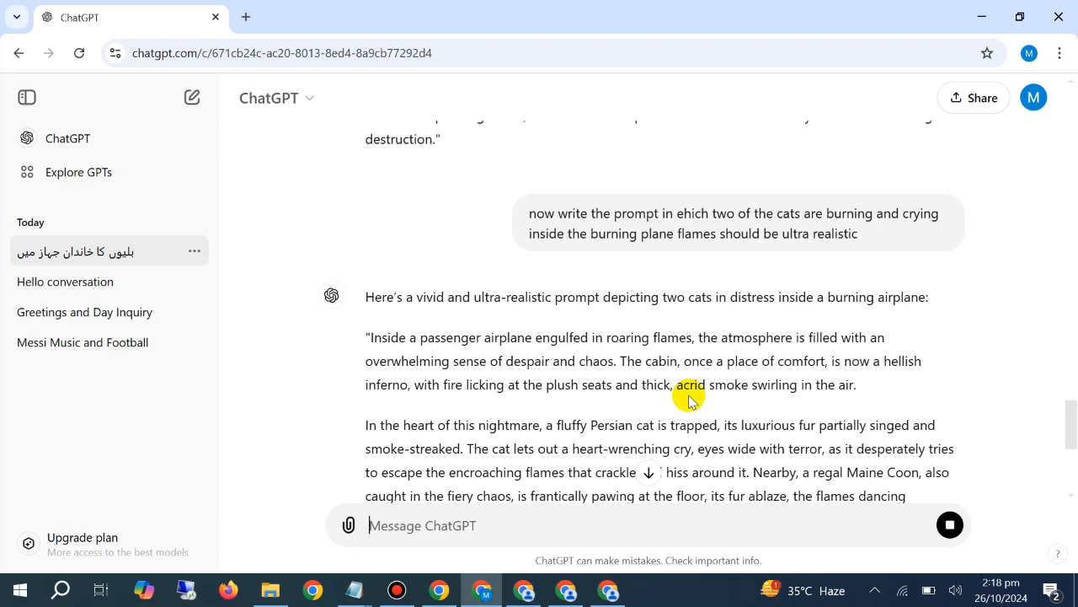
scroll(682, 396, "down", 3)
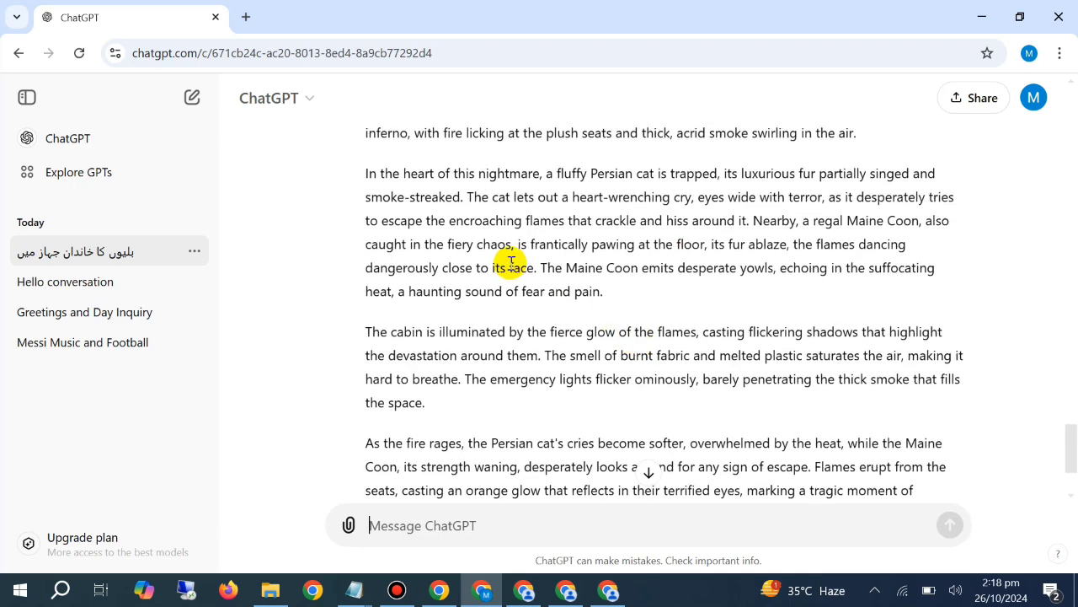
scroll(373, 185, "up", 1)
left_click_drag(364, 169, 946, 376)
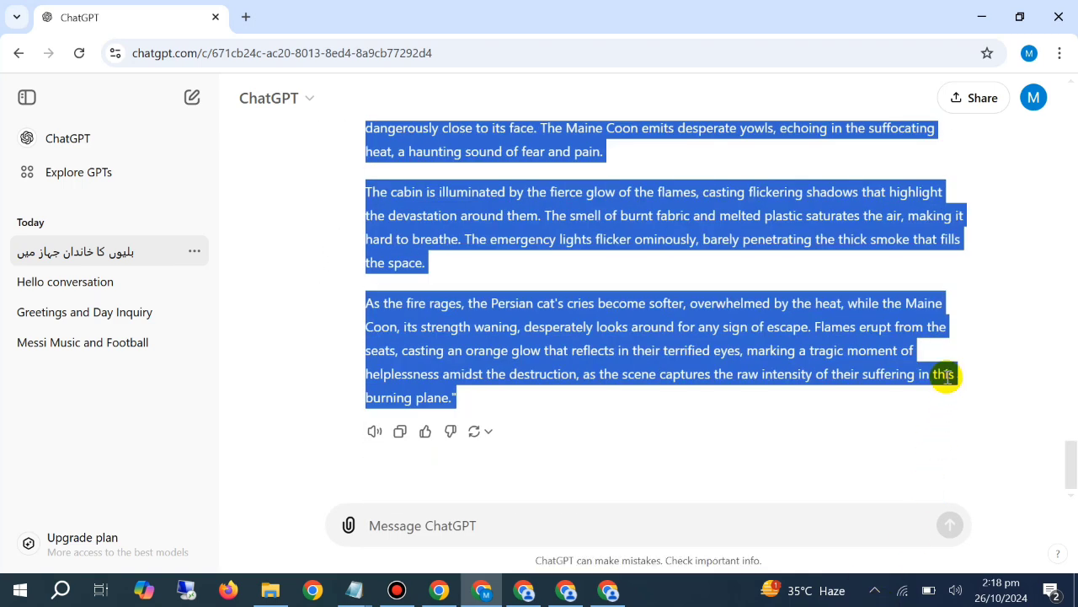
right_click(821, 358)
left_click(696, 380)
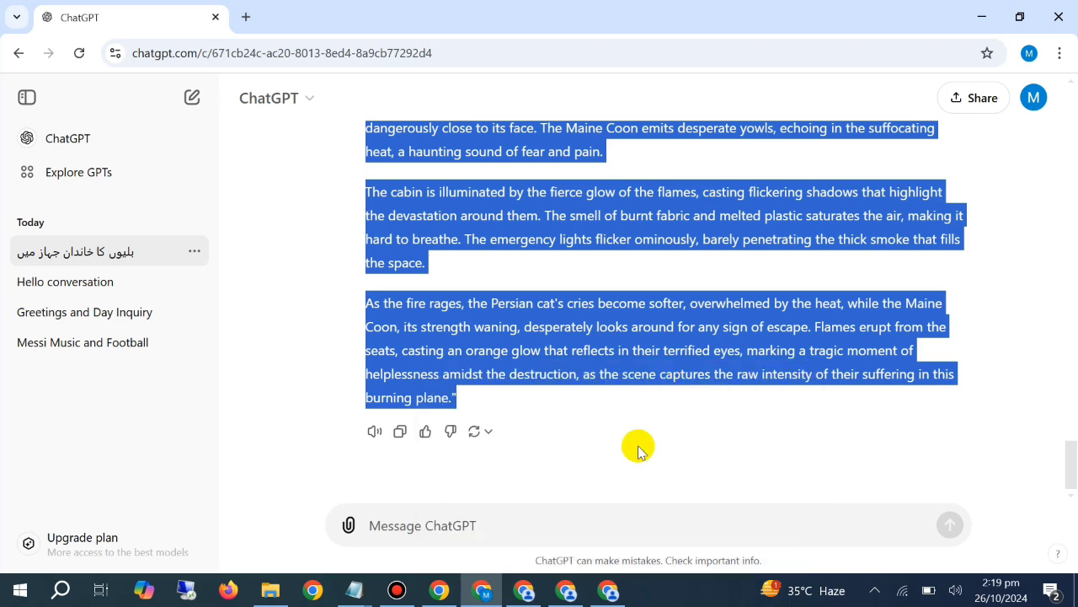
In PicLumen, replace the Tabby rescue prompt with the copied two-cats prompt, generate four images and empty the prompt field
left_click(524, 590)
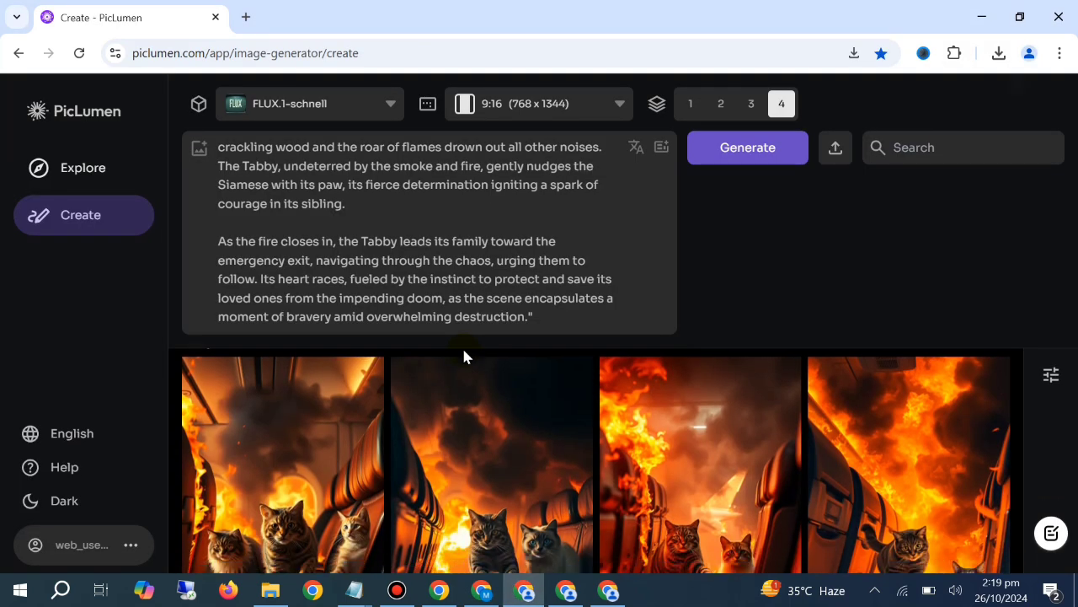
scroll(463, 356, "down", 10)
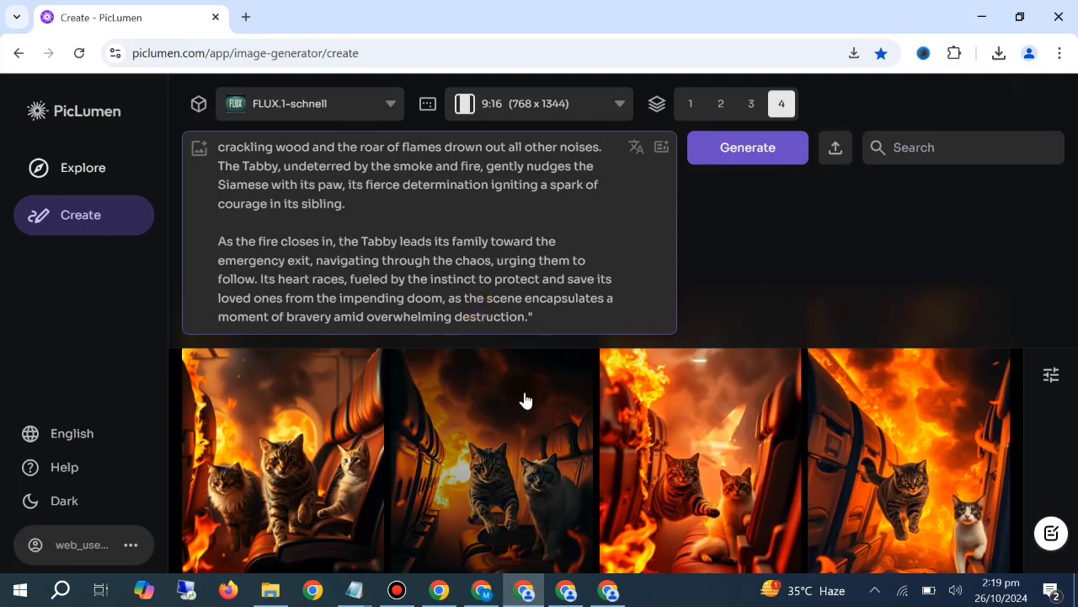
key("ctrl+a")
key("BackSpace")
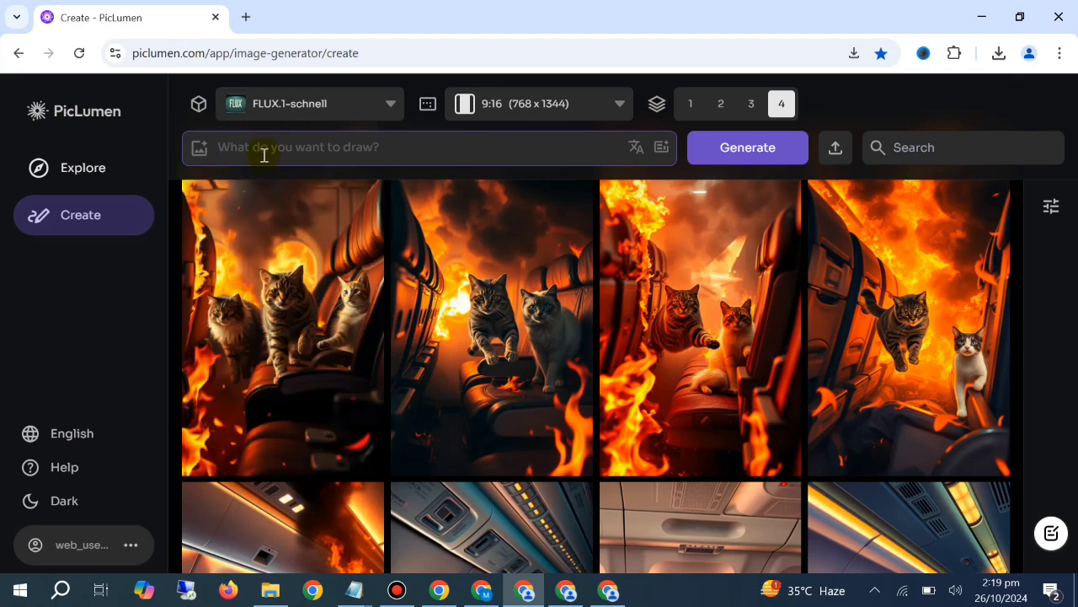
left_click(263, 151)
key("ctrl+v")
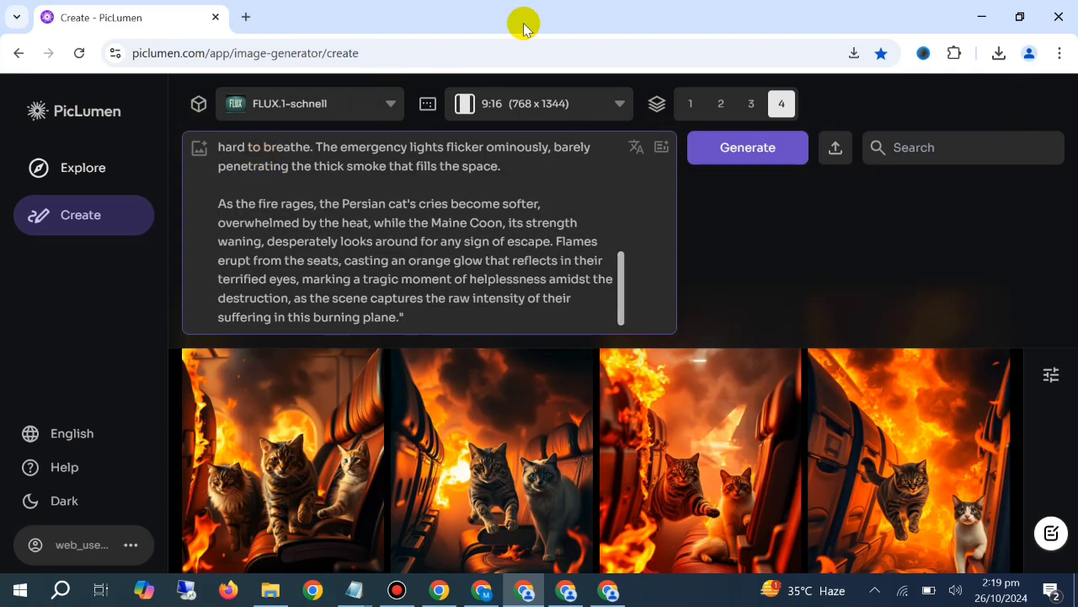
left_click(746, 160)
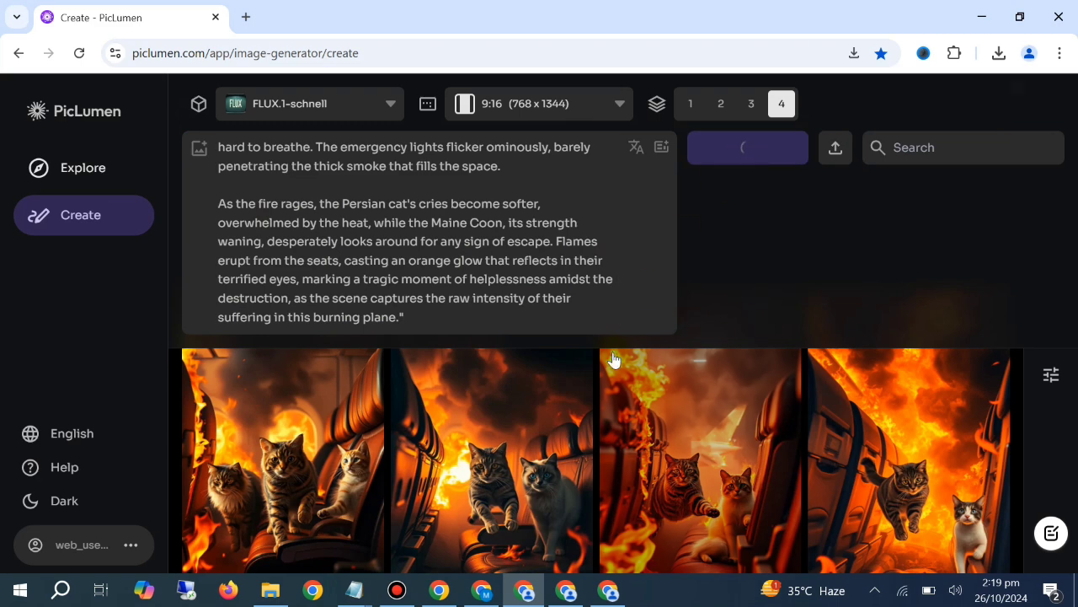
key("ctrl+a")
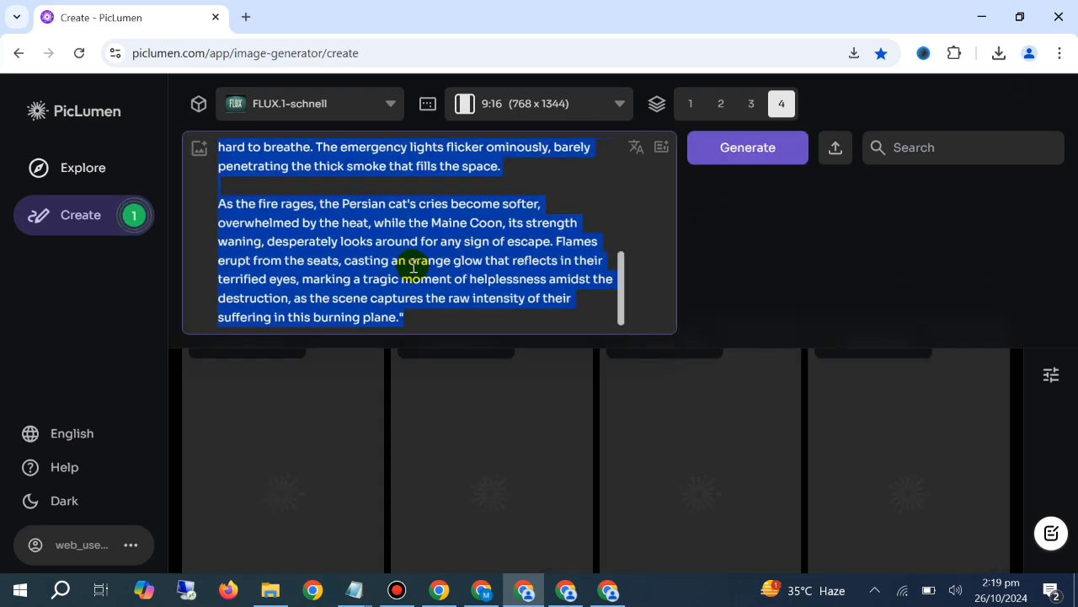
key("BackSpace")
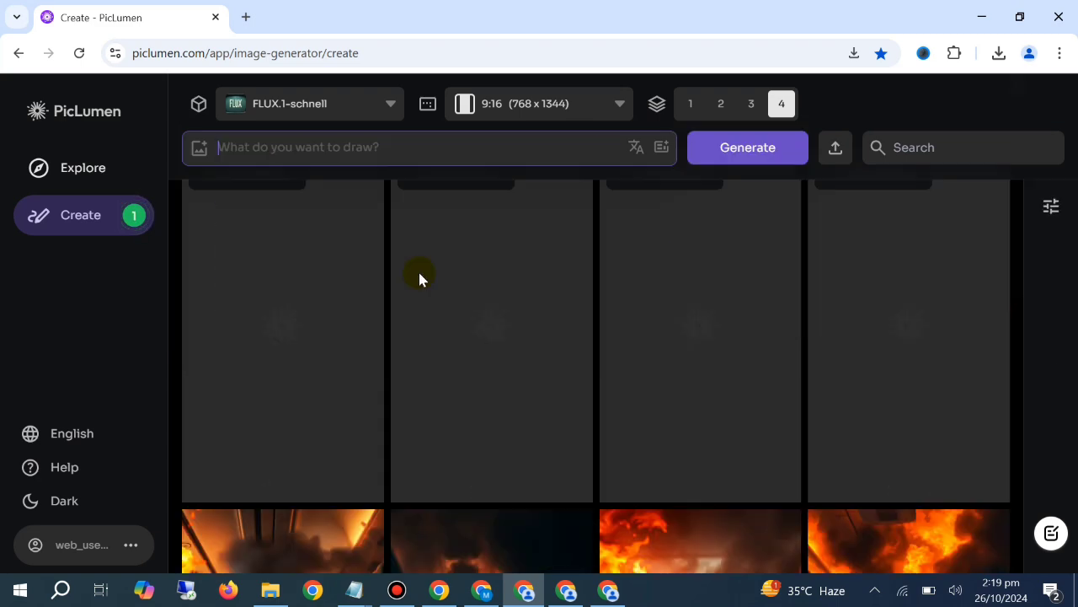
Switch to ChatGPT and start the message "now write the prompt in which the cat is holding the burning baby cat"
left_click(482, 590)
left_click(500, 522)
type("now ")
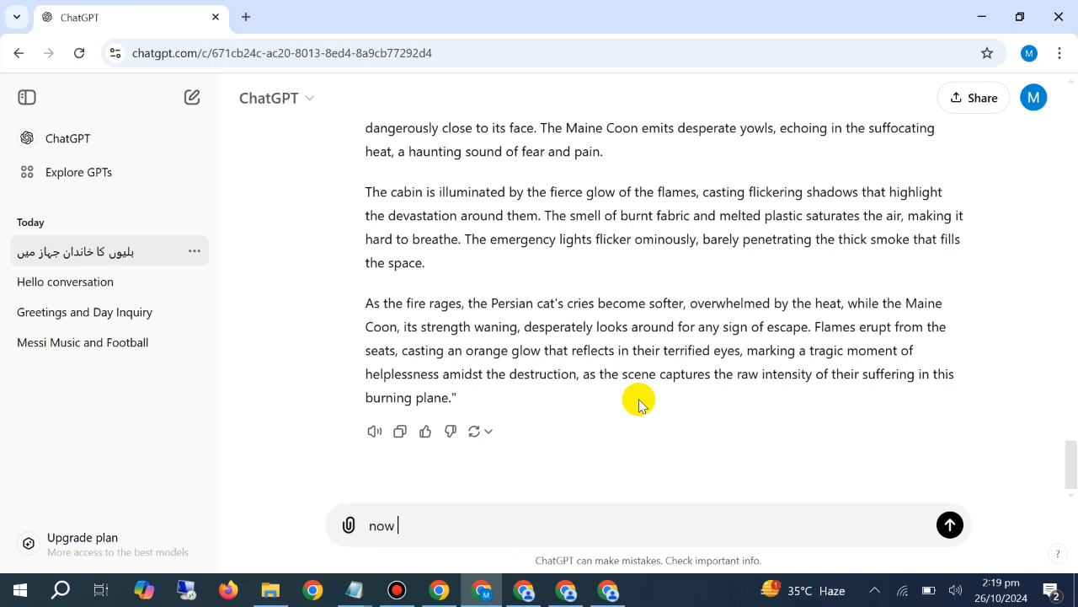
type("write the p")
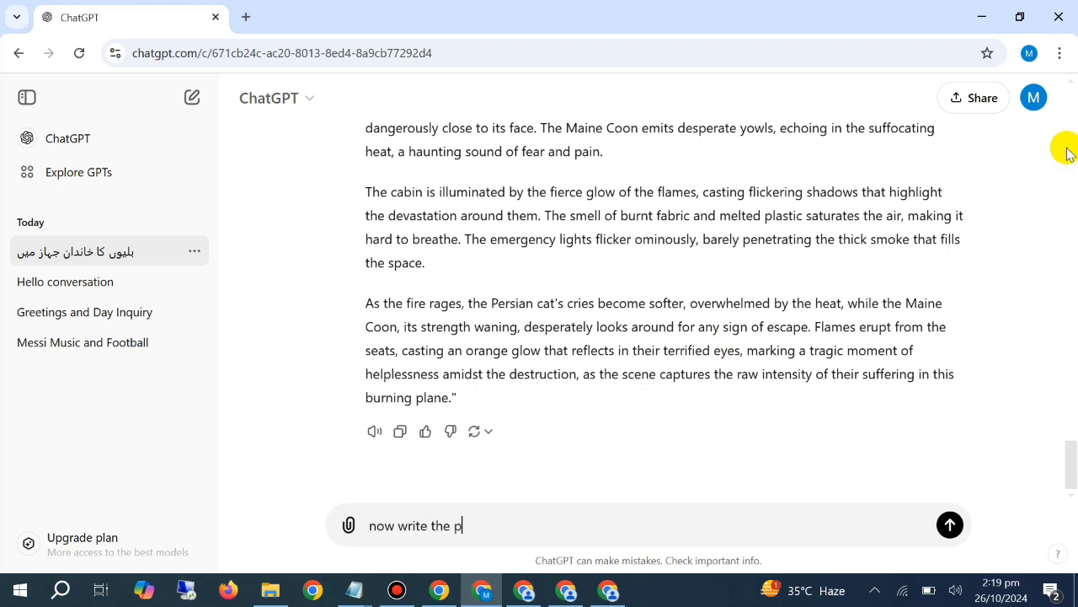
type("rompt in whh")
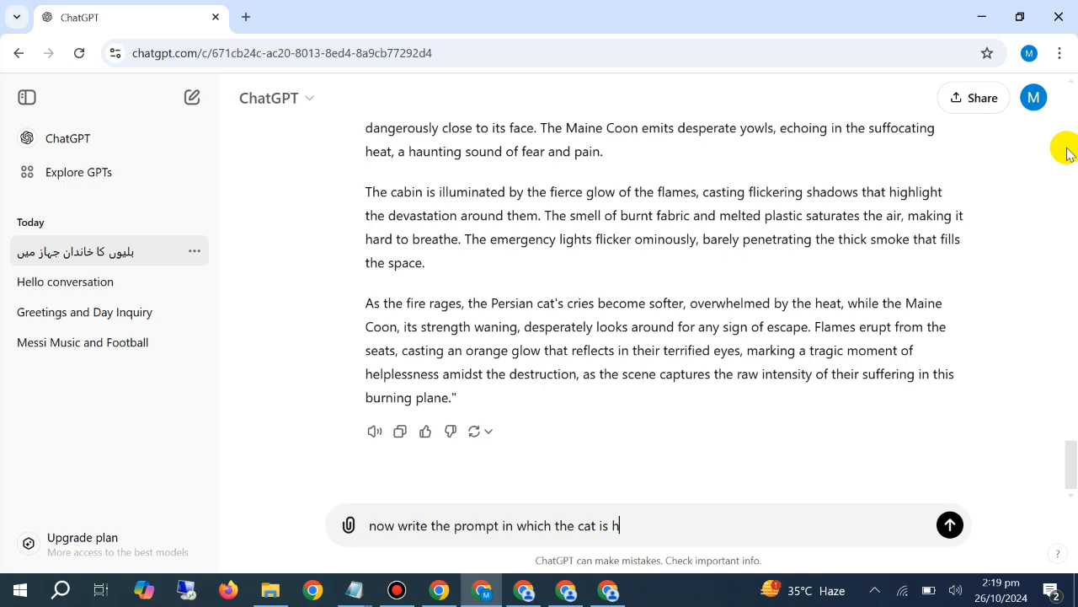
type("oldin ")
type("ab")
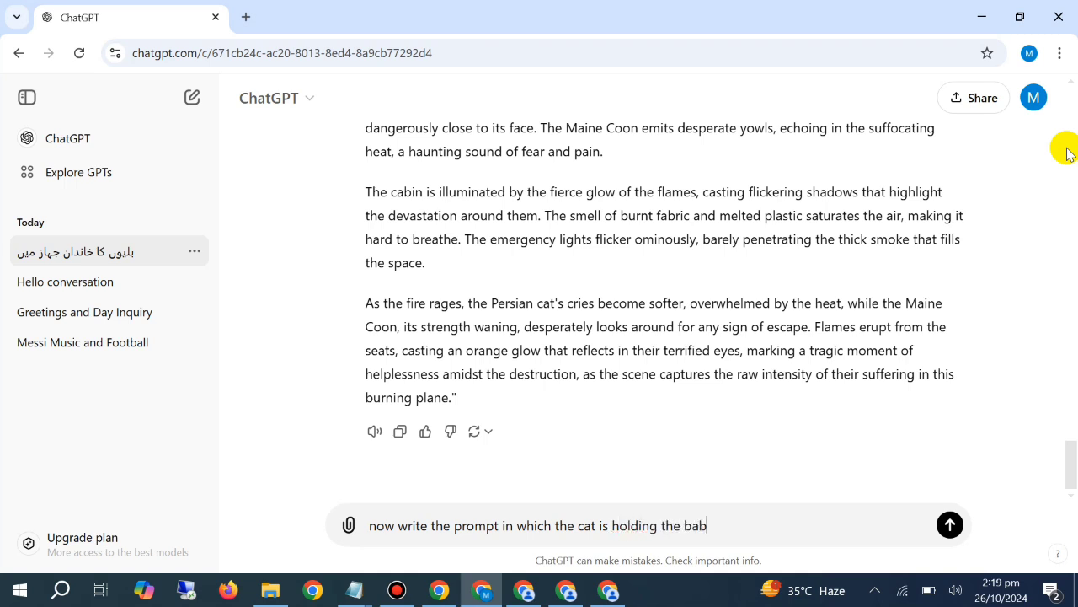
key("BackSpace")
key("BackSpace")
type("urning baby cat and tr")
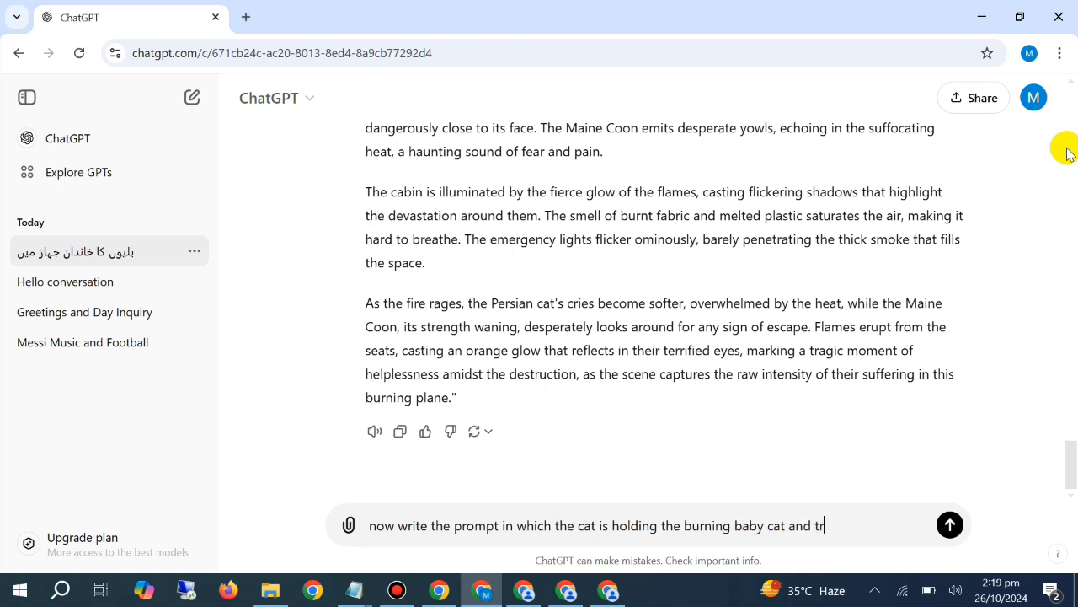
type("ying to run out of the bu")
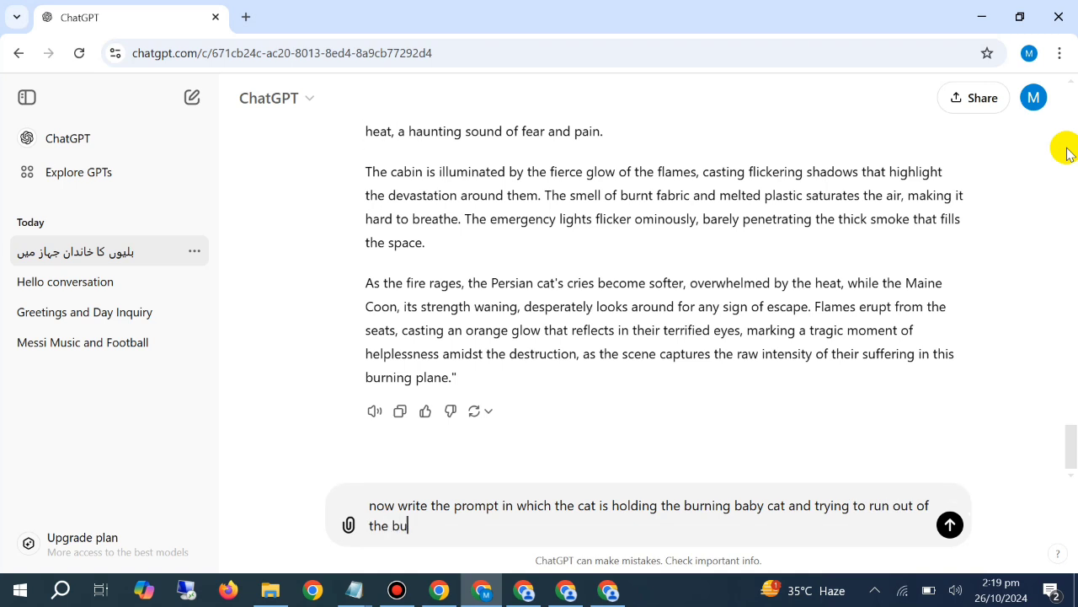
type("rning")
type(" planr")
Complete the message with "and trying to run out of the burning plane" and send it
key("Return")
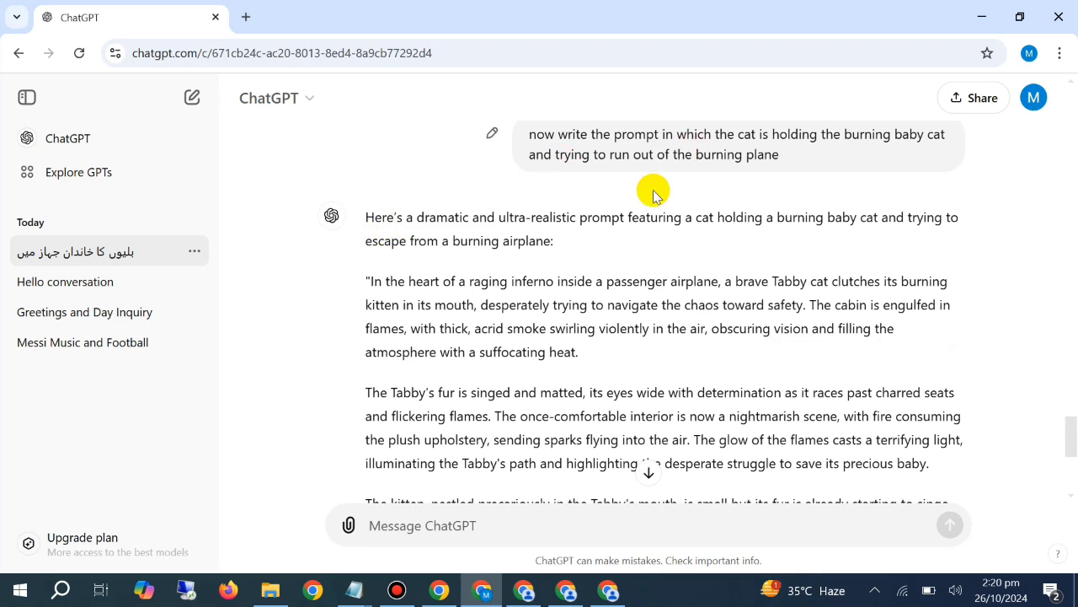
Copy the full generated prompt about the Tabby clutching its kitten, from "In the heart of a raging inferno" to "burning plane."
left_click_drag(364, 281, 818, 393)
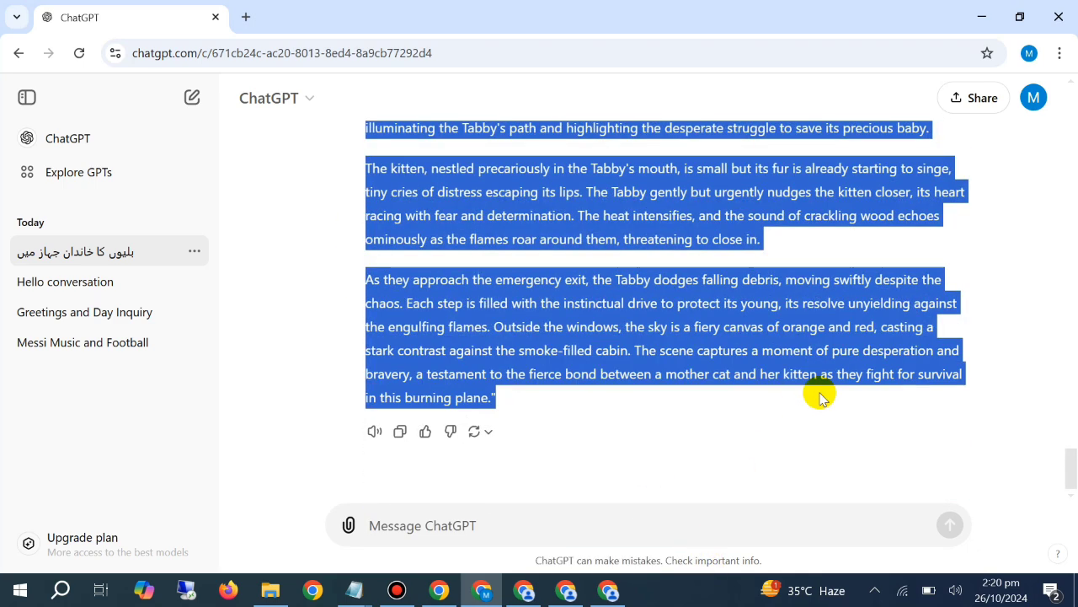
right_click(754, 345)
left_click(728, 367)
Switch to PicLumen, paste the copied Tabby and kitten prompt into the empty prompt field and generate four images
left_click(523, 589)
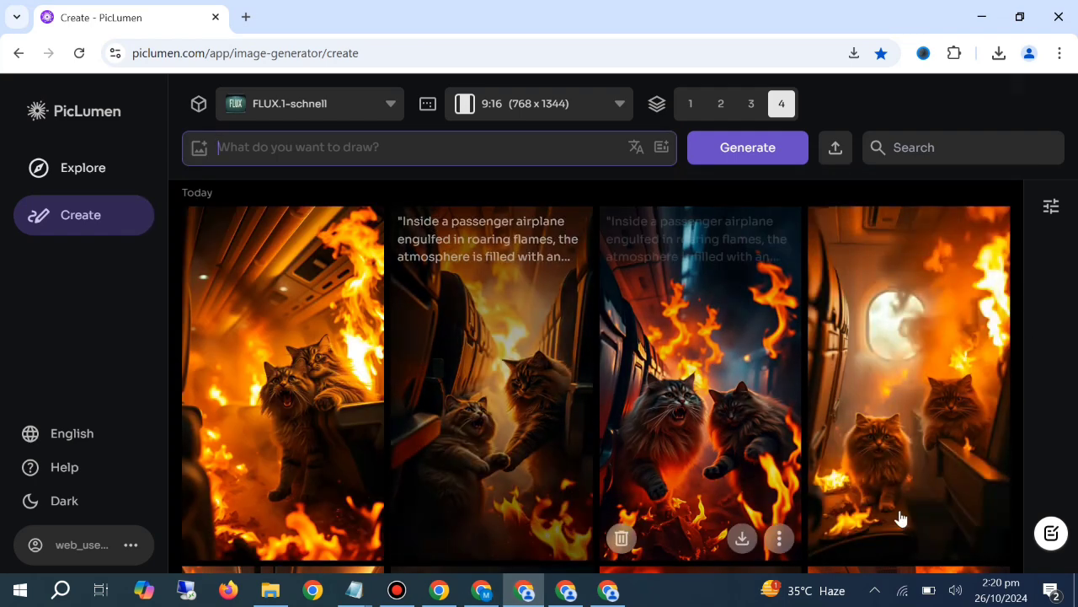
right_click(418, 160)
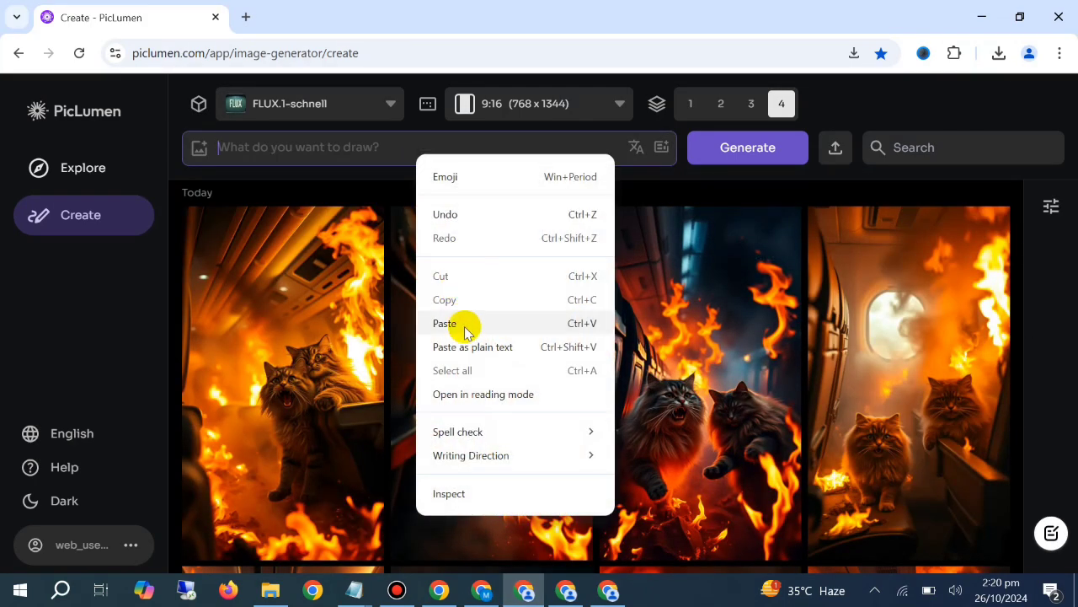
left_click(464, 324)
left_click(703, 164)
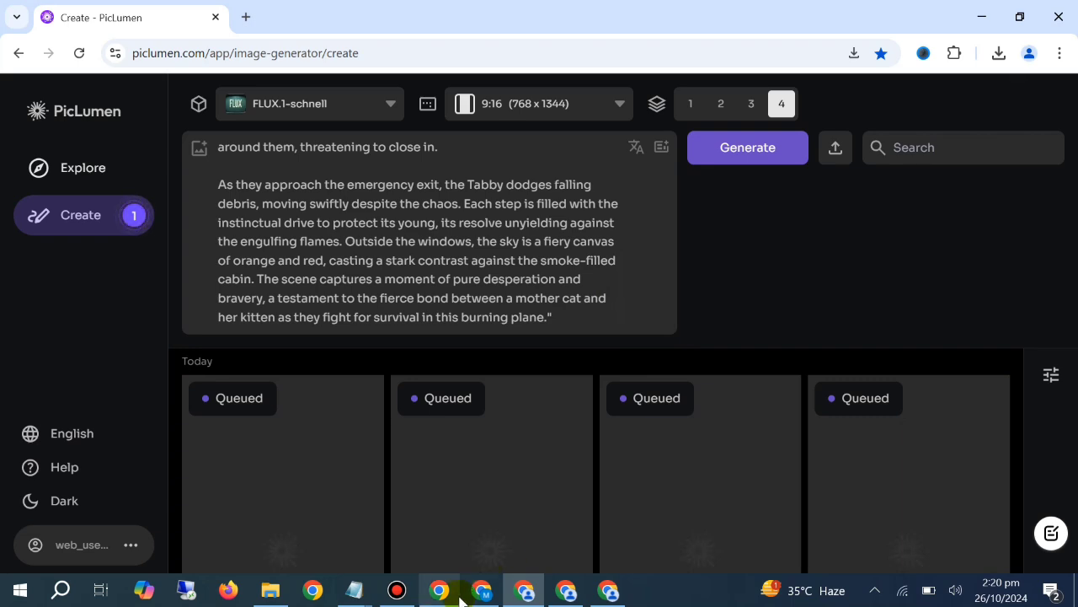
Clear the Tabby and kitten prompt from PicLumen's prompt field
left_click(481, 590)
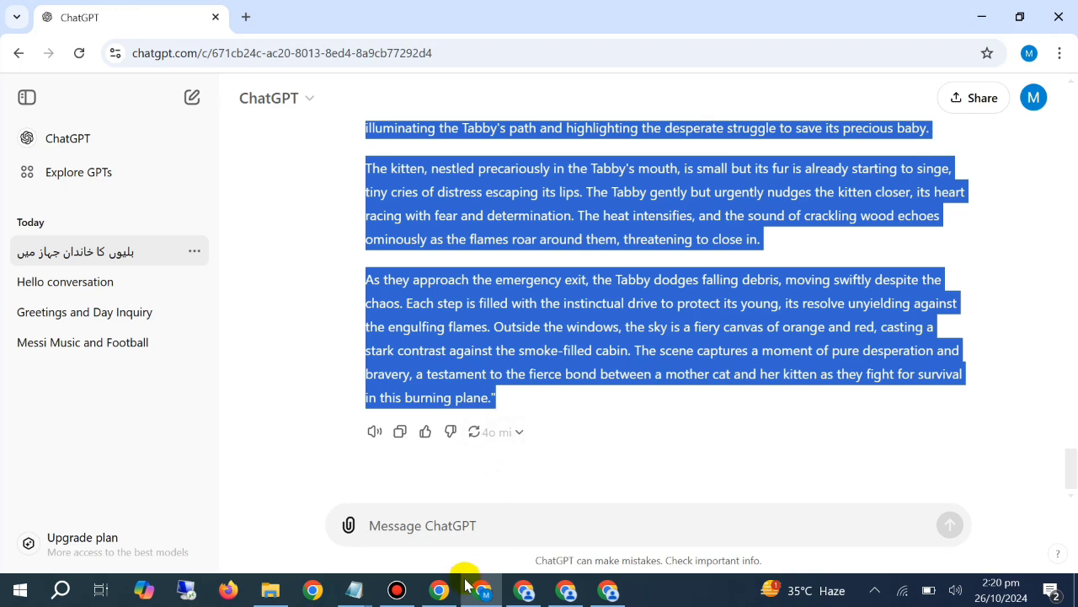
left_click(524, 590)
left_click(458, 289)
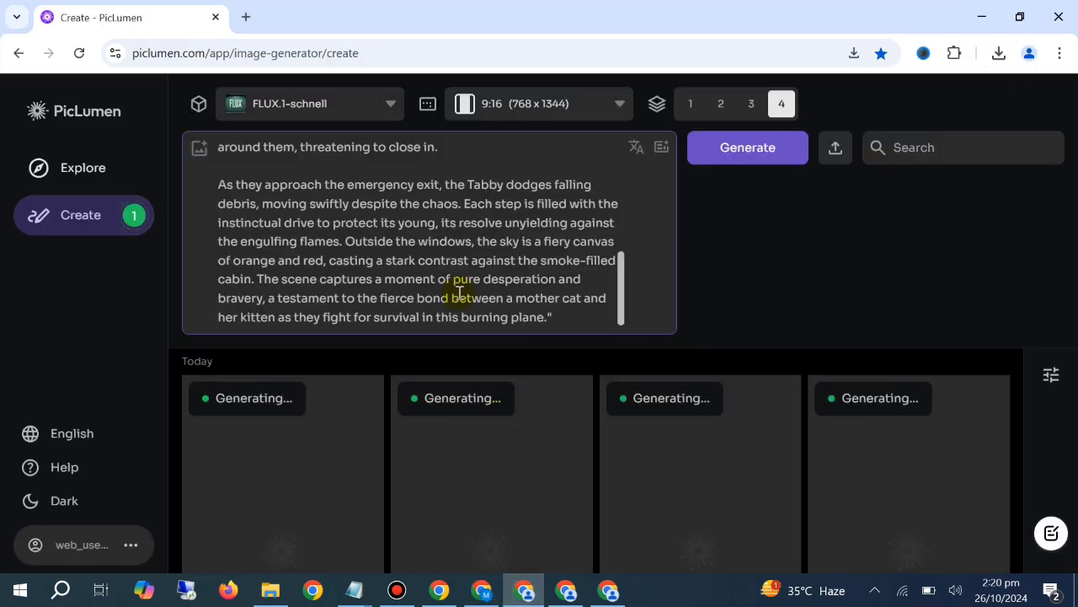
key("ctrl+a")
key("BackSpace")
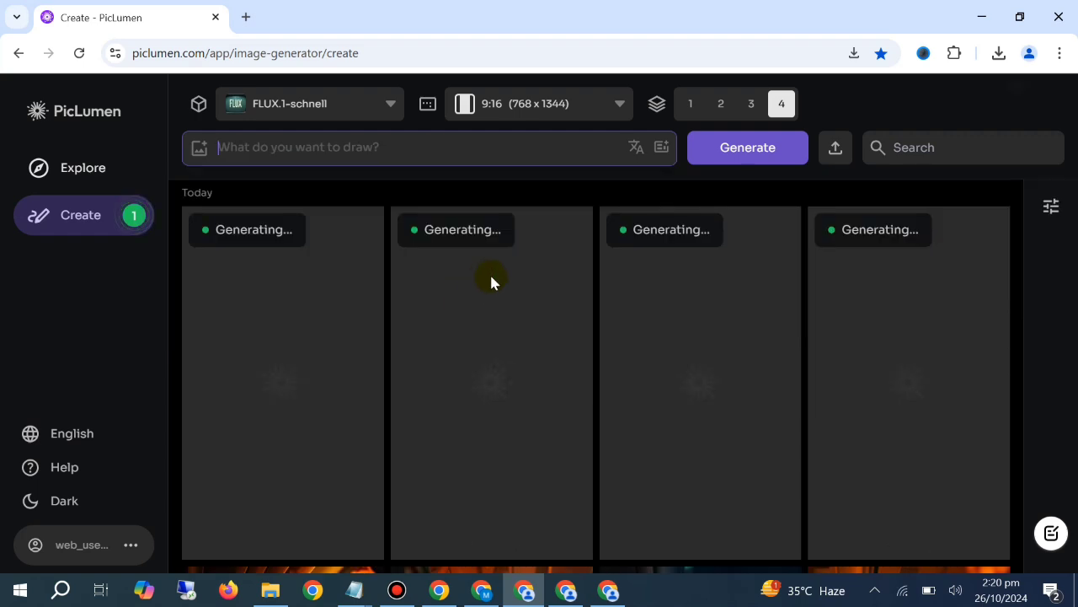
left_click(481, 590)
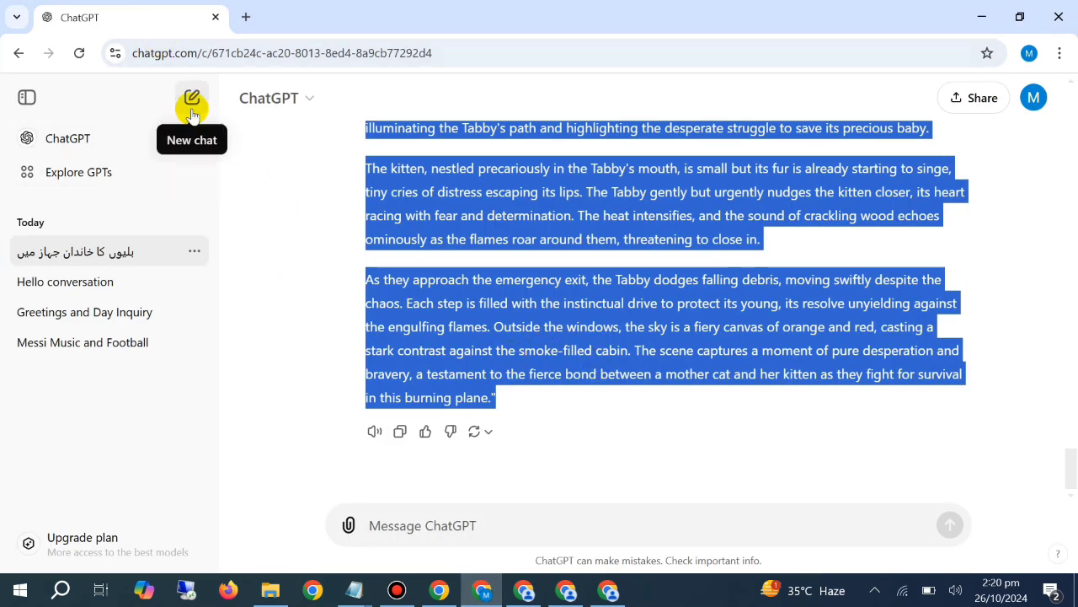
left_click(524, 590)
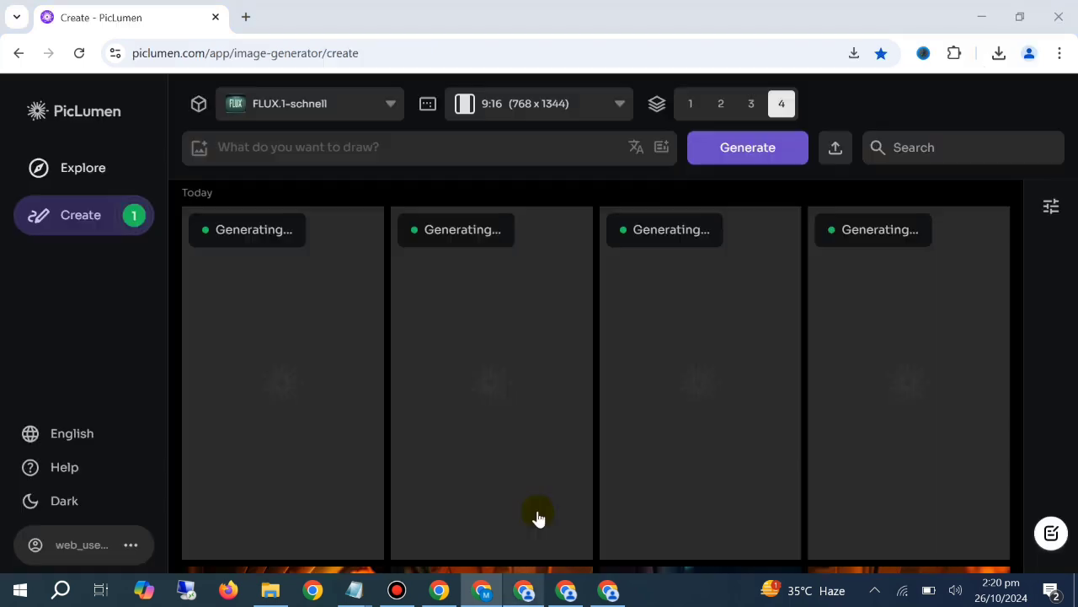
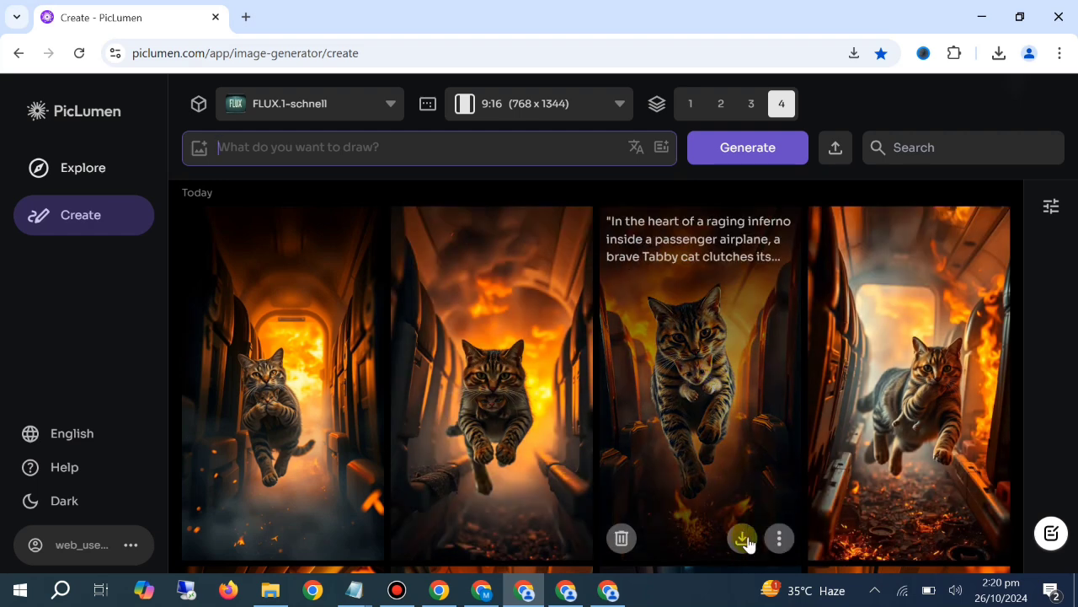
Download the third image of the Tabby leaping through the burning cabin with its kitten
left_click(745, 540)
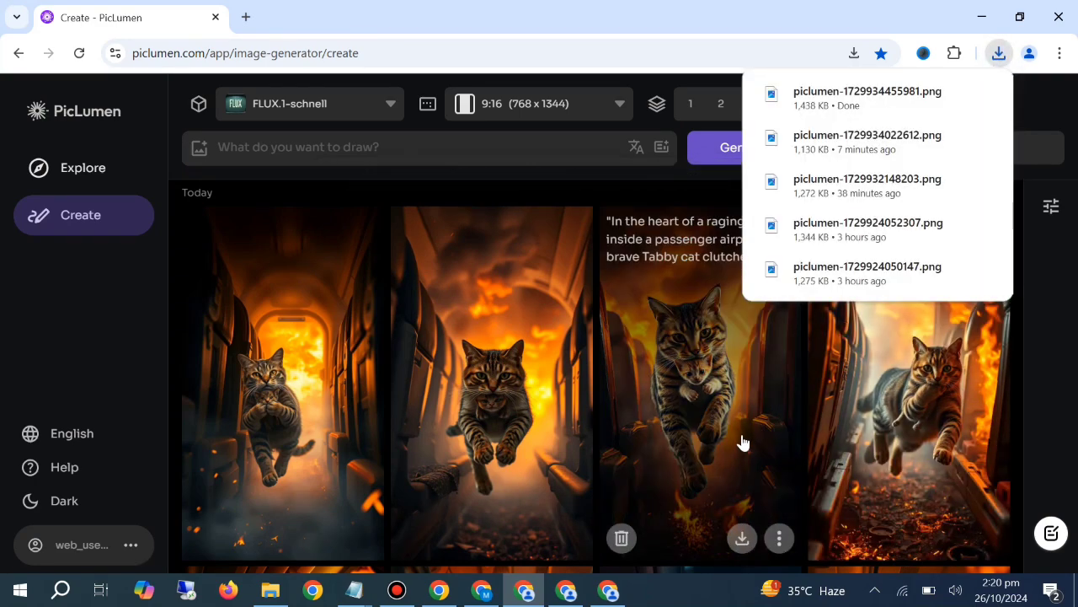
Switch to ChatGPT and send "write a prompt in which a cat is holdig cute baby cat and standing outside the plane"
left_click(483, 592)
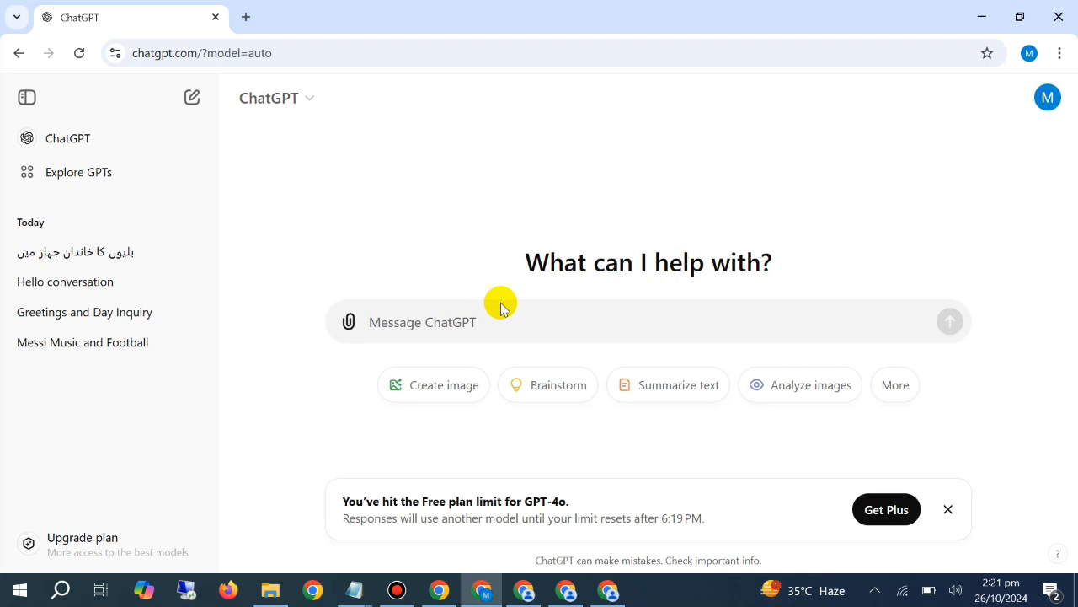
left_click(590, 318)
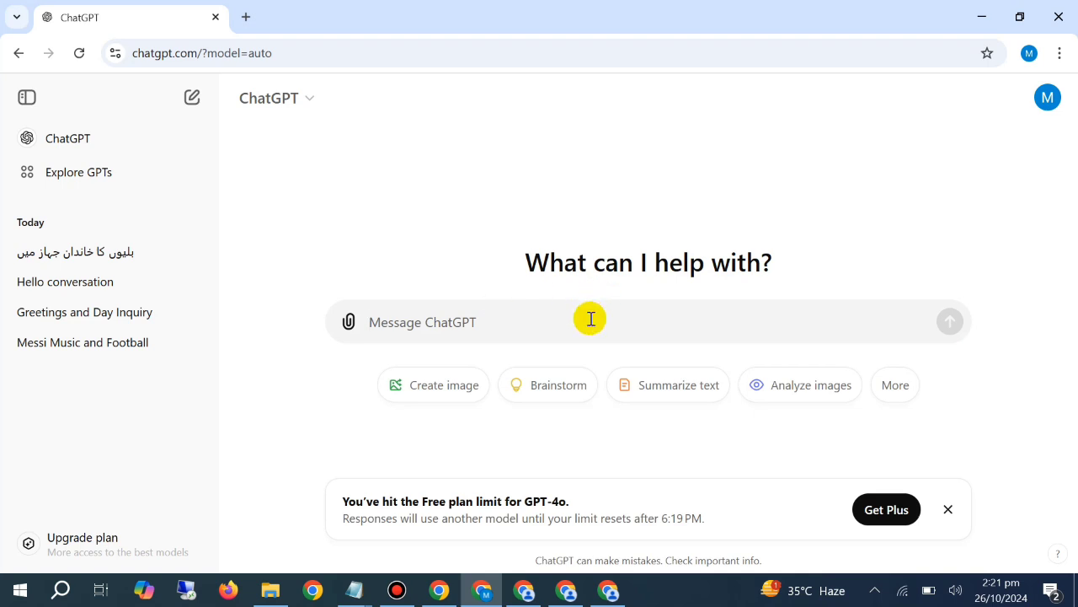
type("write")
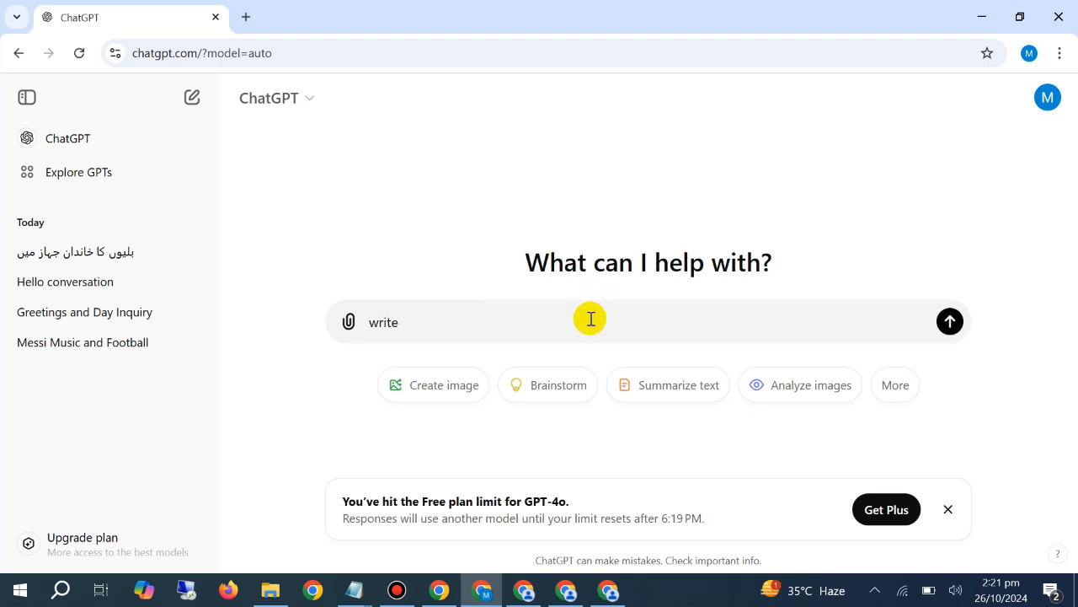
type(" a prompt in which a c")
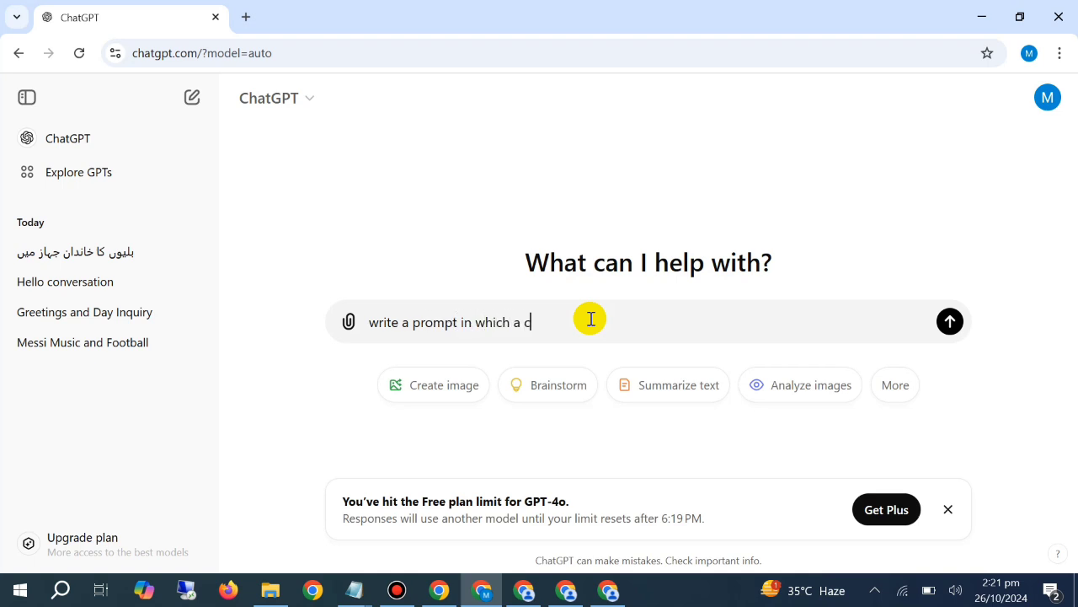
type("at is holdig cute")
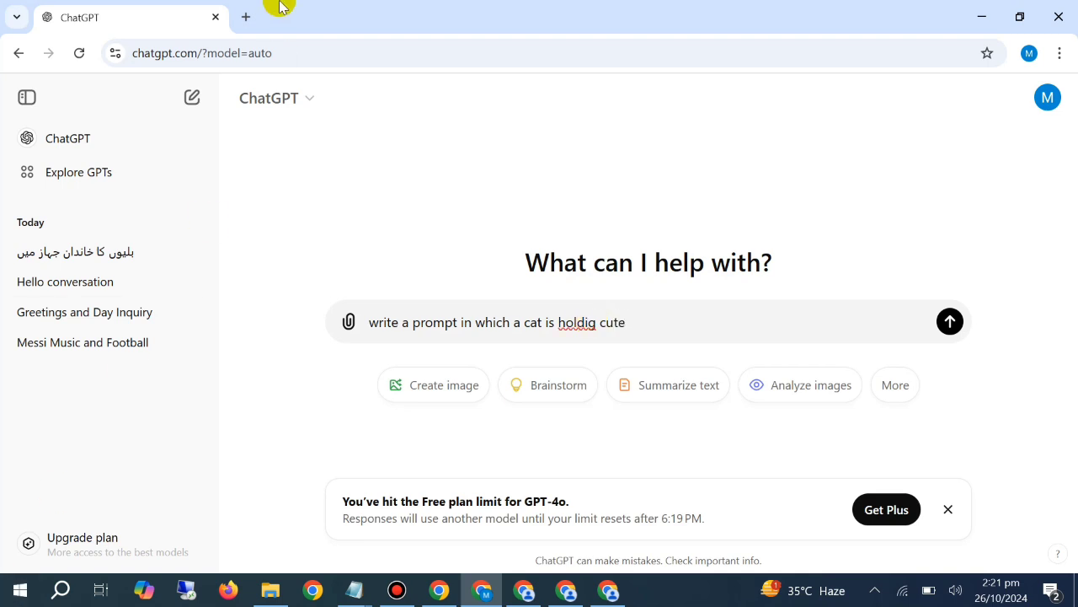
type(" baby cat and standin")
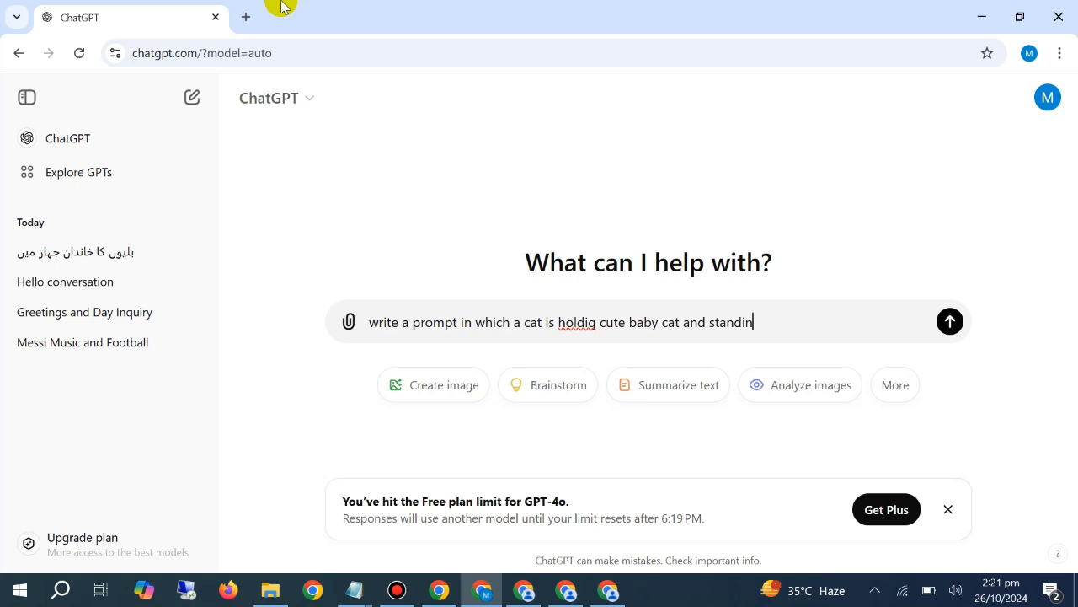
type("g outside the pla")
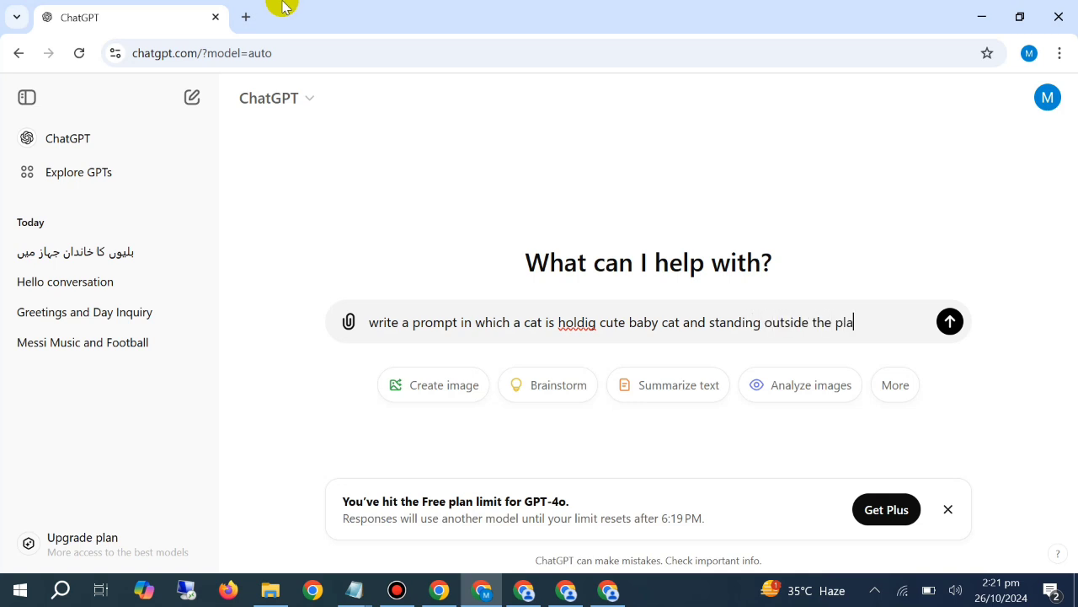
type("ne")
key("Return")
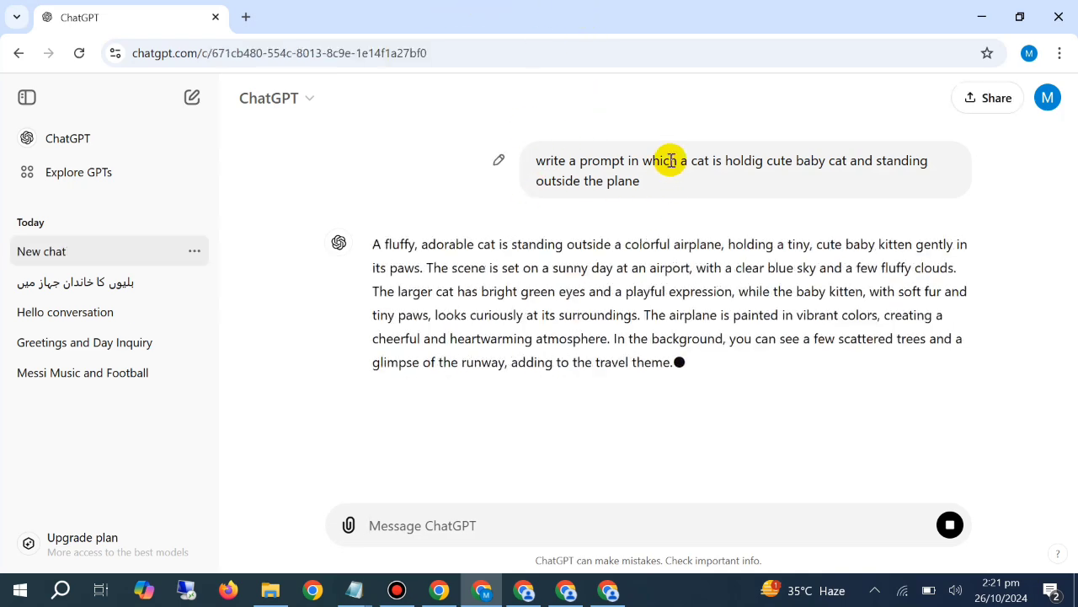
Copy the full generated prompt about the fluffy cat holding a kitten into PicLumen's empty prompt field and generate four images
triple_click(556, 267)
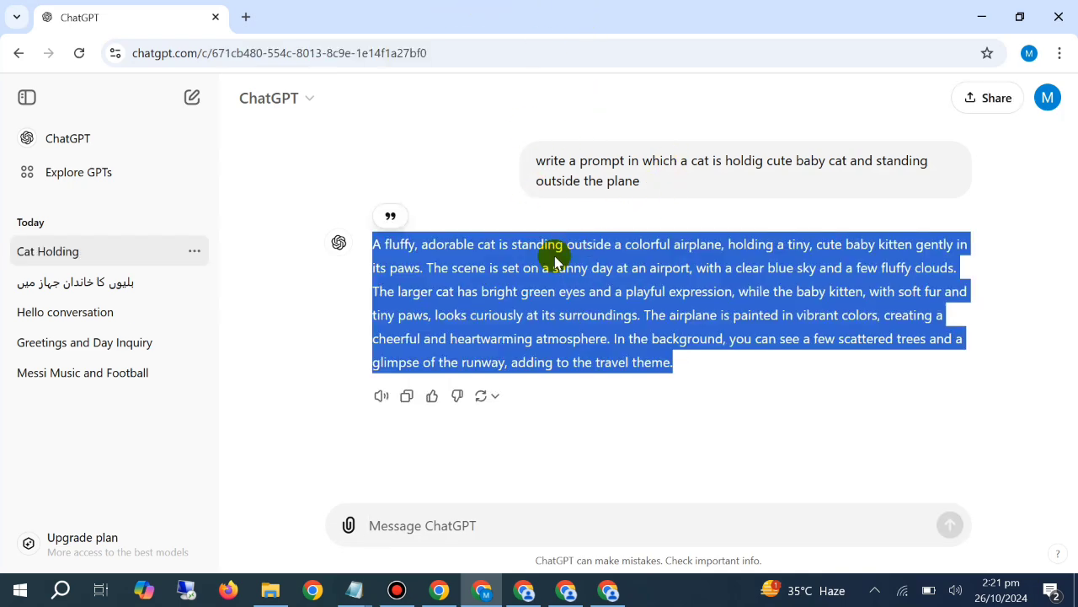
left_click(524, 590)
right_click(368, 173)
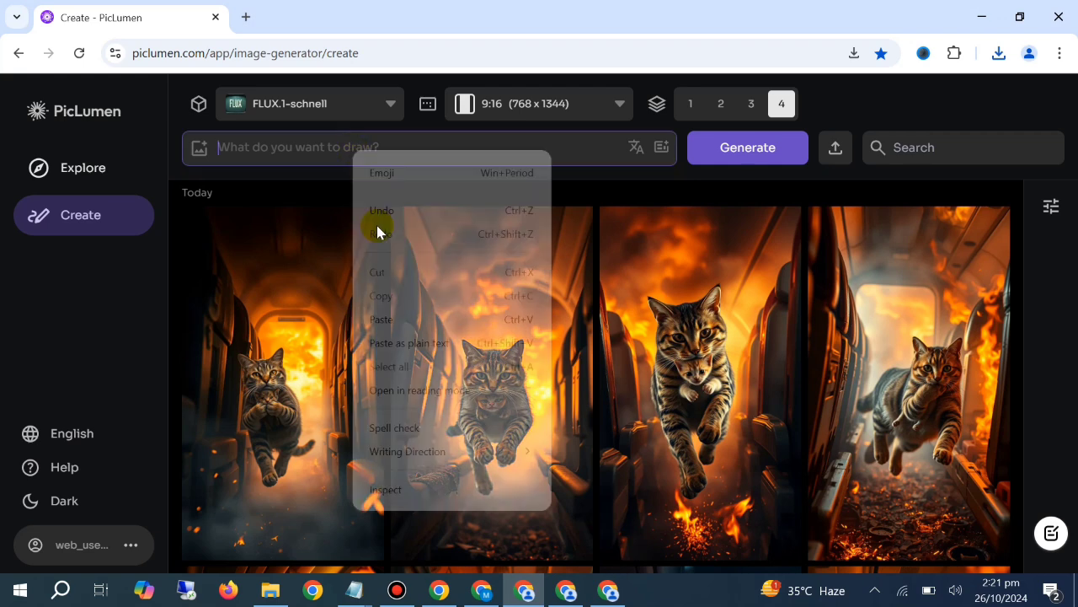
left_click(404, 341)
left_click(718, 162)
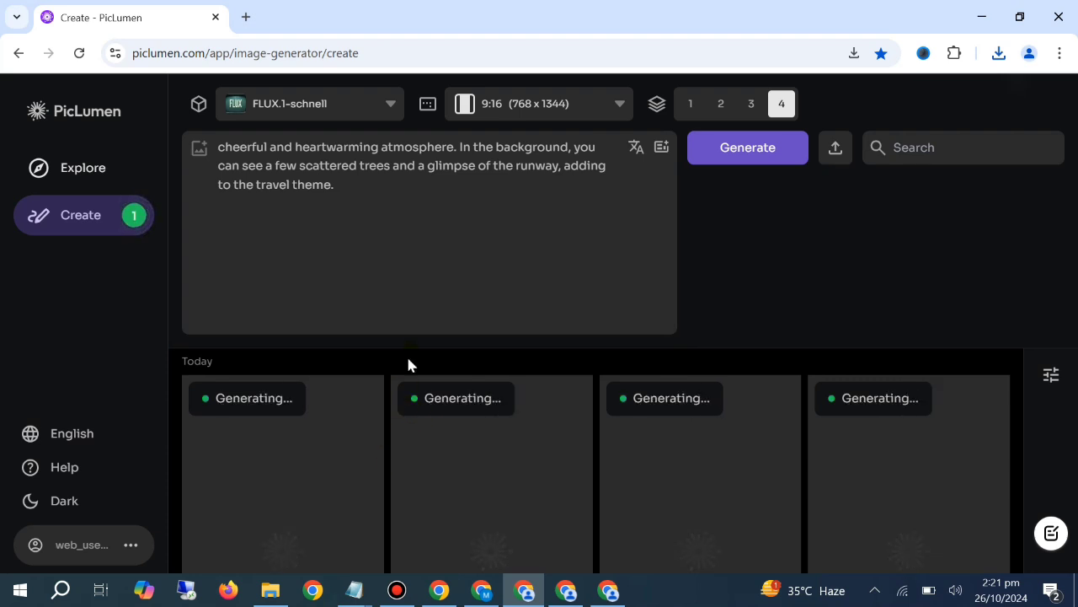
Clear the prompt about the fluffy cat holding a kitten from the prompt field
left_click(413, 278)
key("ctrl+a")
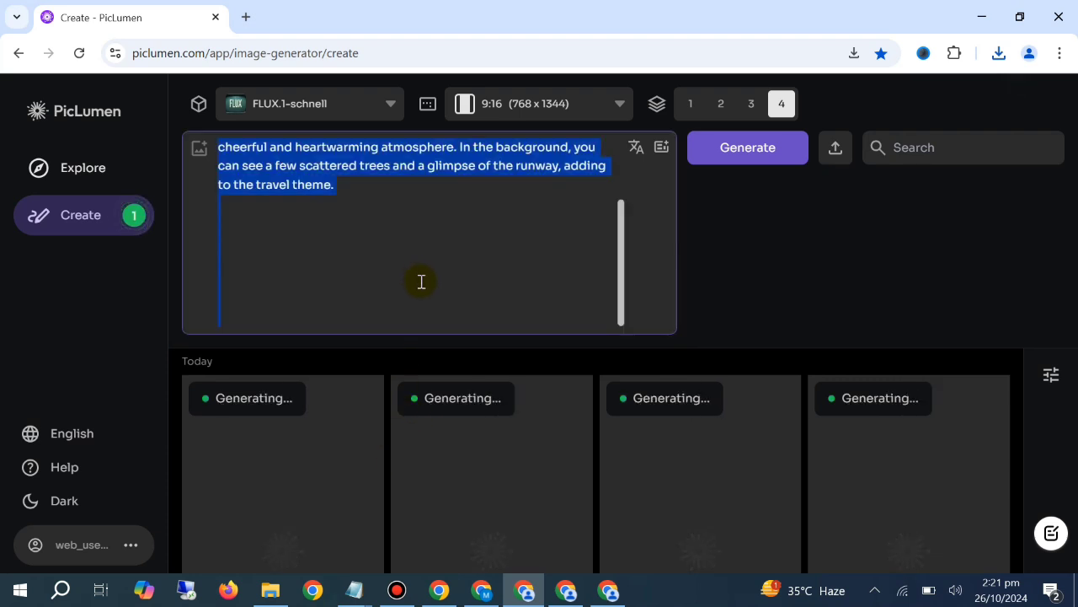
key("BackSpace")
In ChatGPT, send "write a prompt in which baby cat is licking the cat and in the happy mood, both the cats are standing outside the plane"
left_click(493, 598)
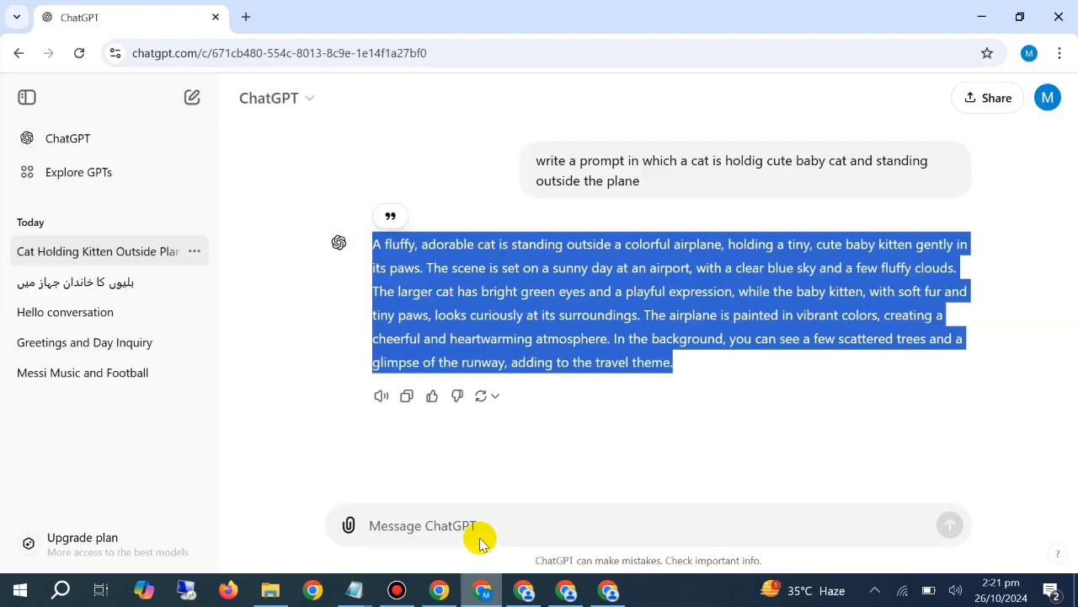
left_click(486, 524)
type("w")
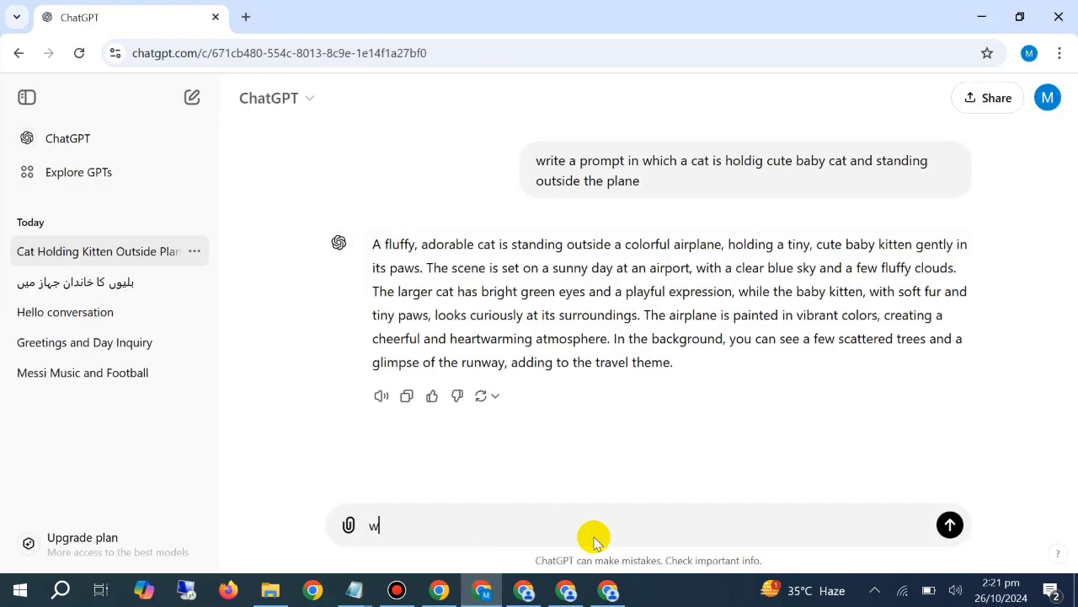
type("rite a prompt in wh")
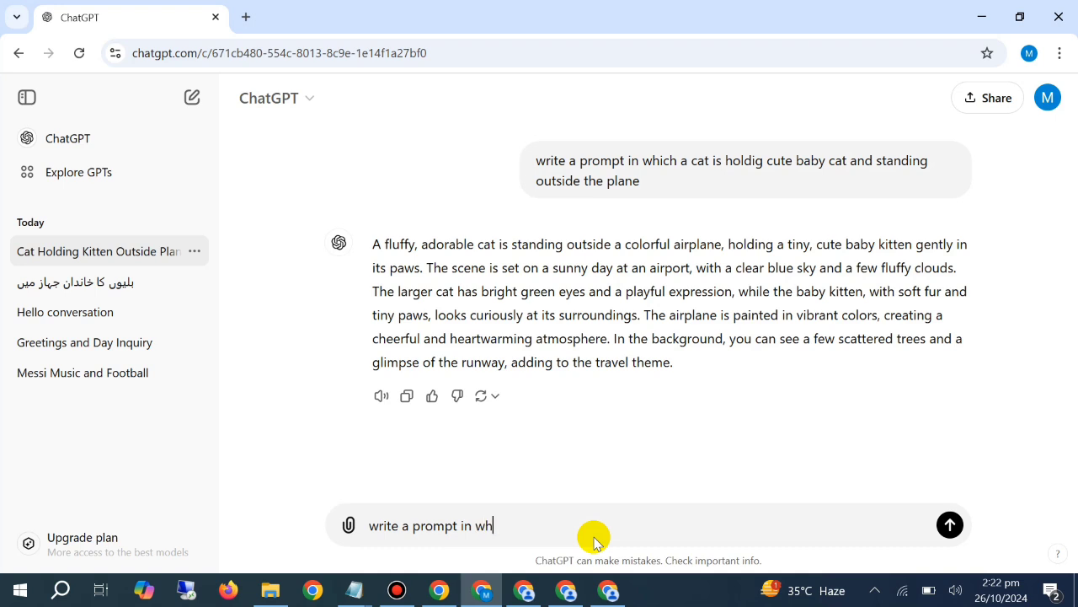
type("ich ba")
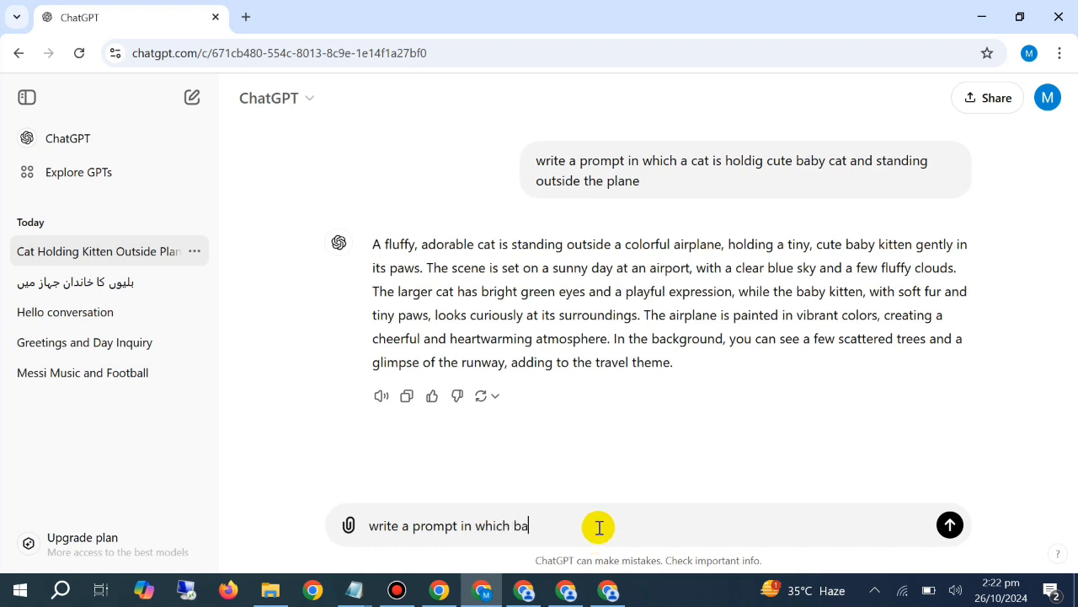
type("by cat is lickig")
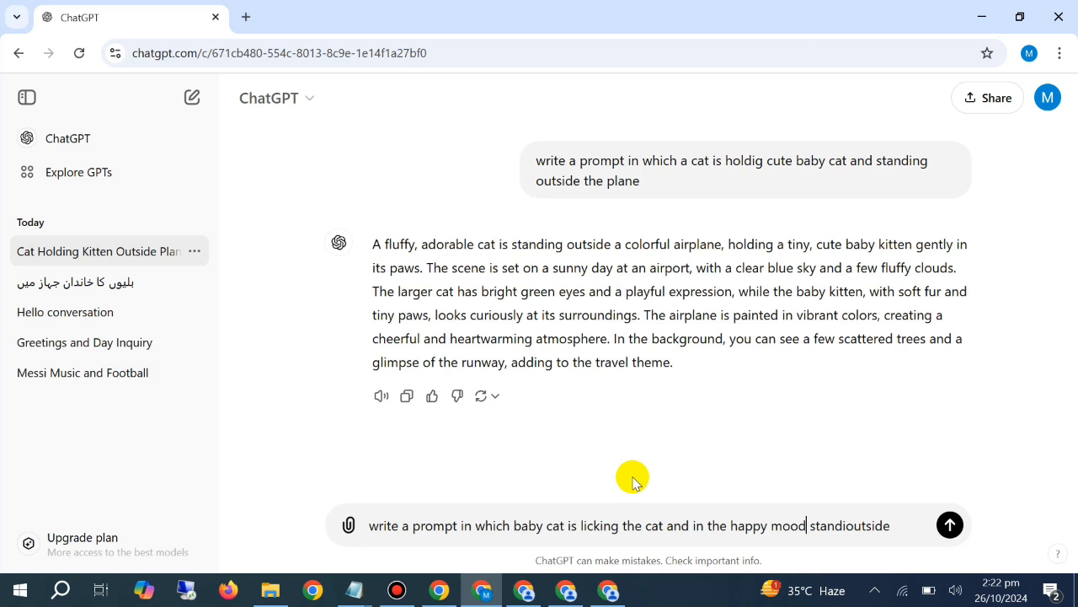
type(", both the cats are")
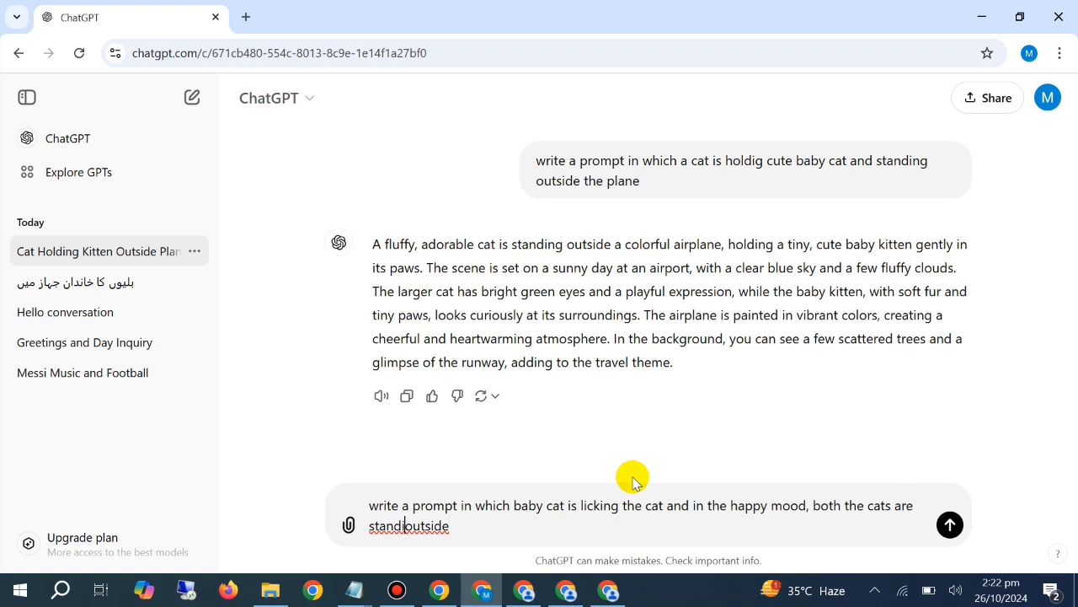
type("ng")
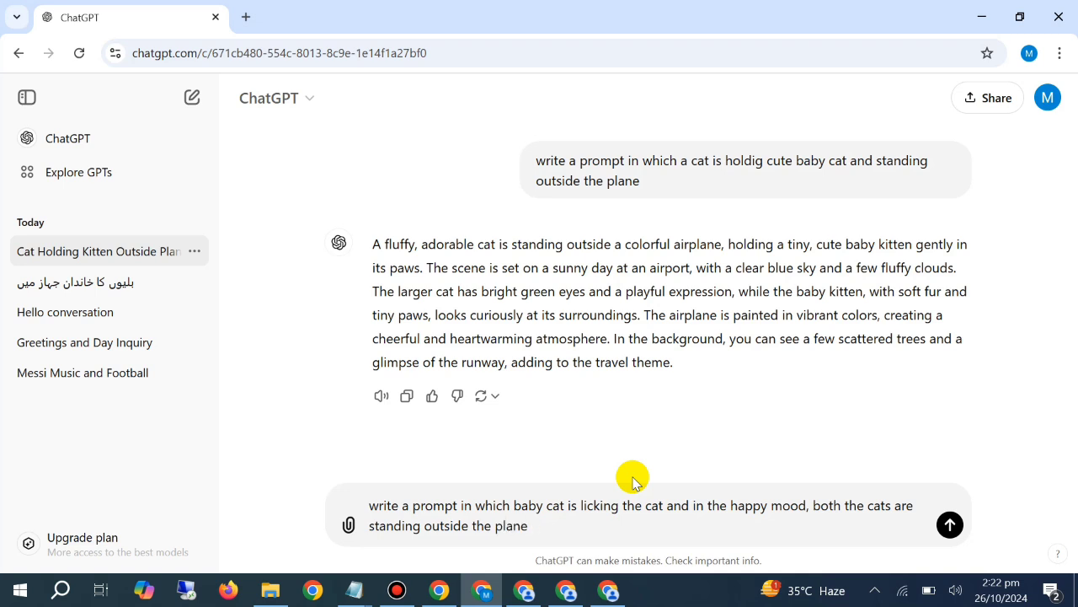
key("Return")
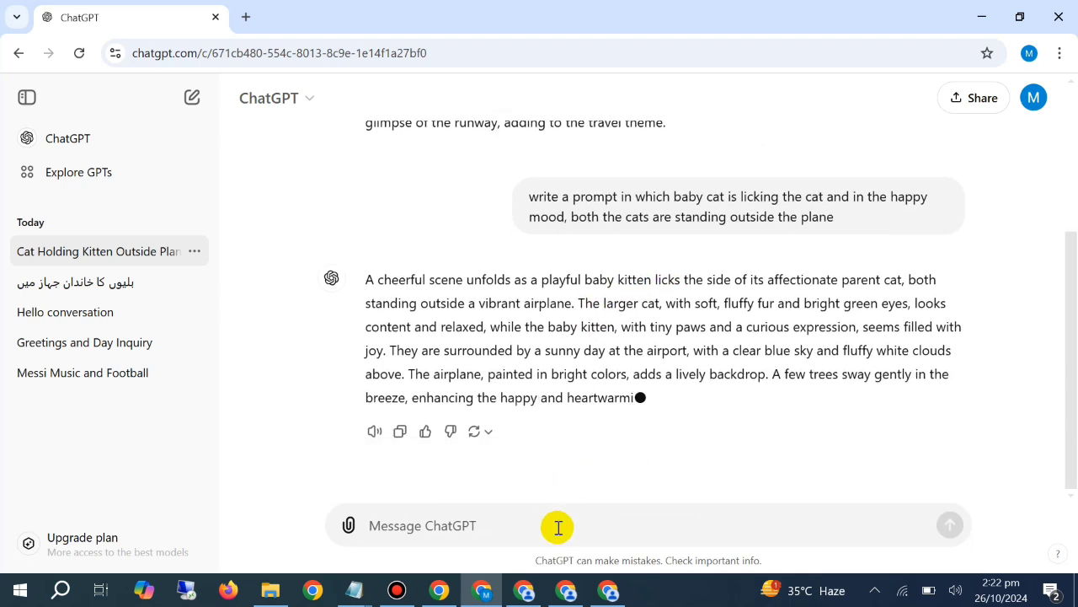
Copy the full generated prompt about the kitten licking its parent, from "A cheerful scene unfolds" to "between the two cats."
double_click(540, 328)
triple_click(539, 327)
right_click(539, 332)
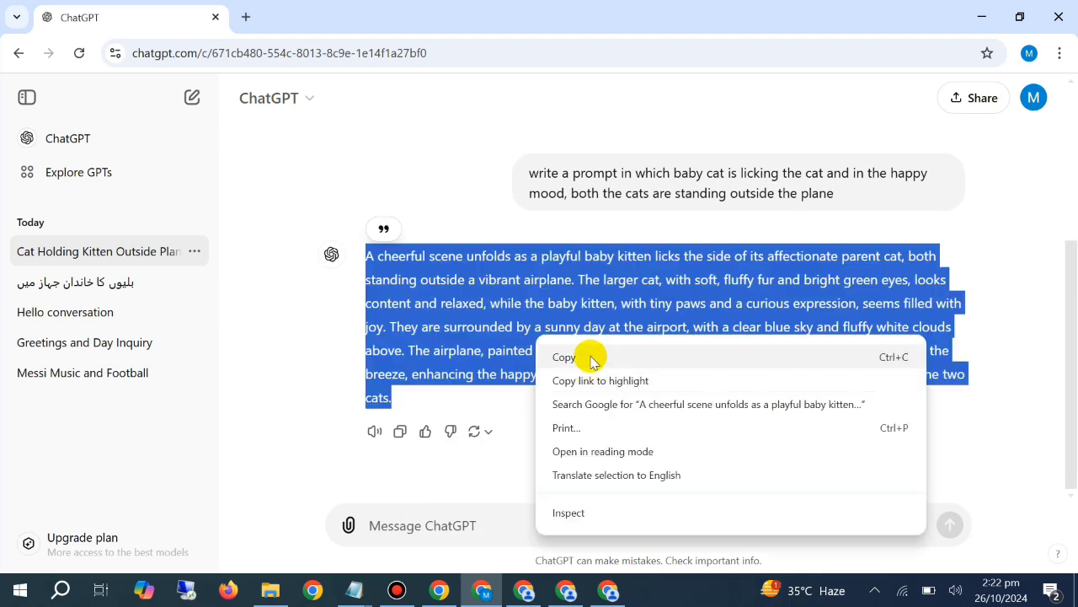
left_click(585, 357)
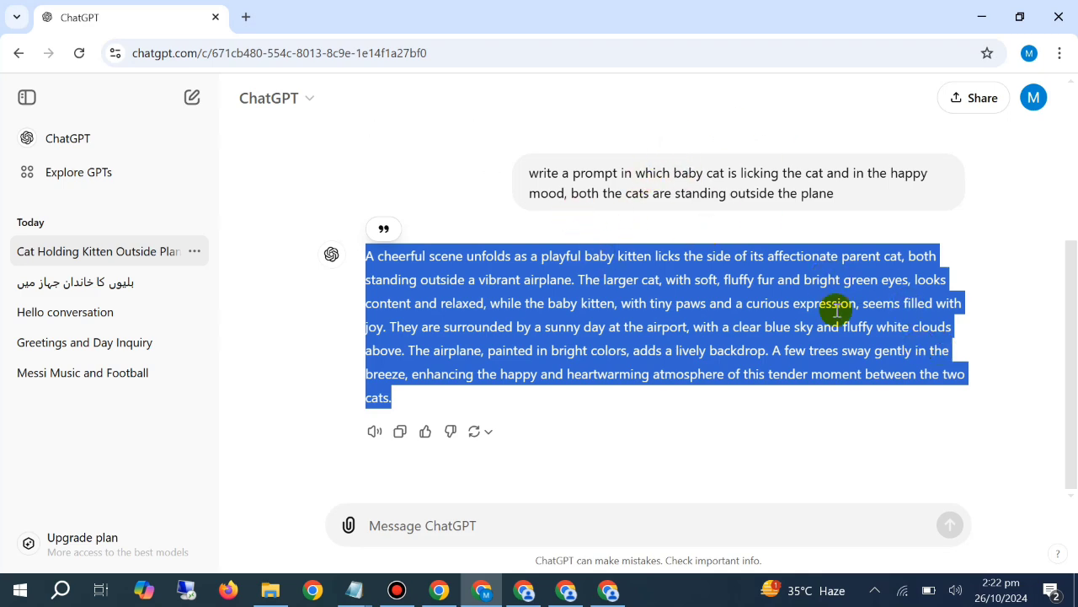
Switch to PicLumen, paste the copied kitten-licking prompt into the empty prompt field and generate four images
left_click(524, 589)
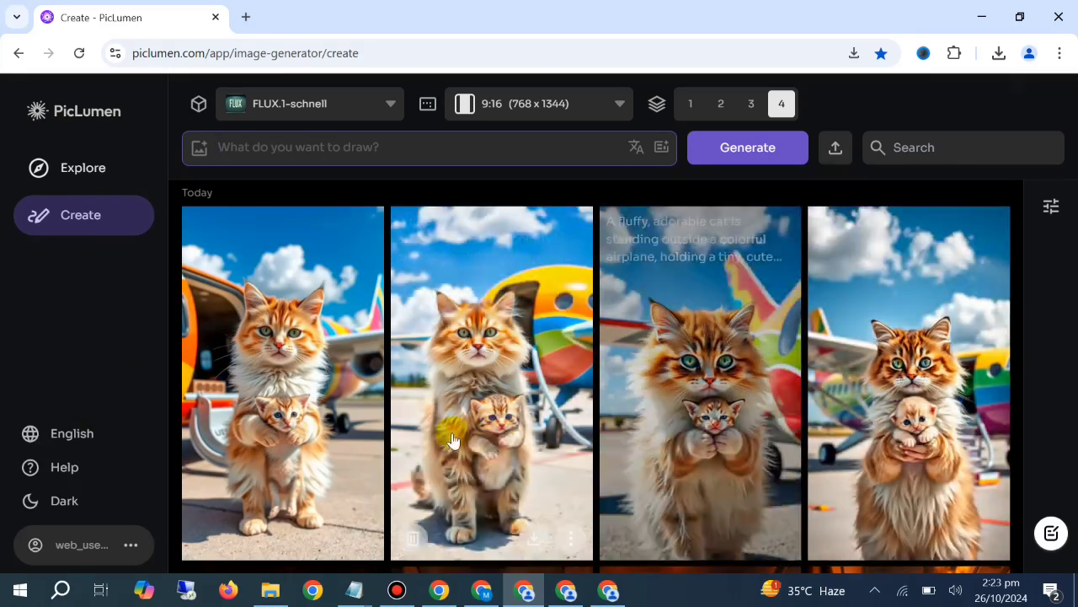
right_click(356, 145)
left_click(435, 309)
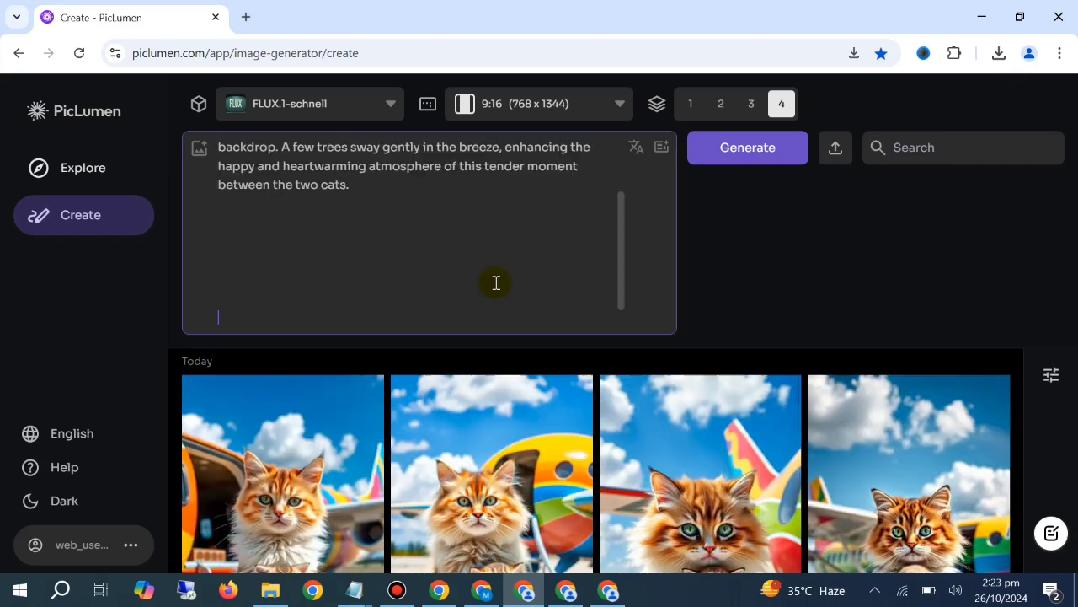
left_click(769, 163)
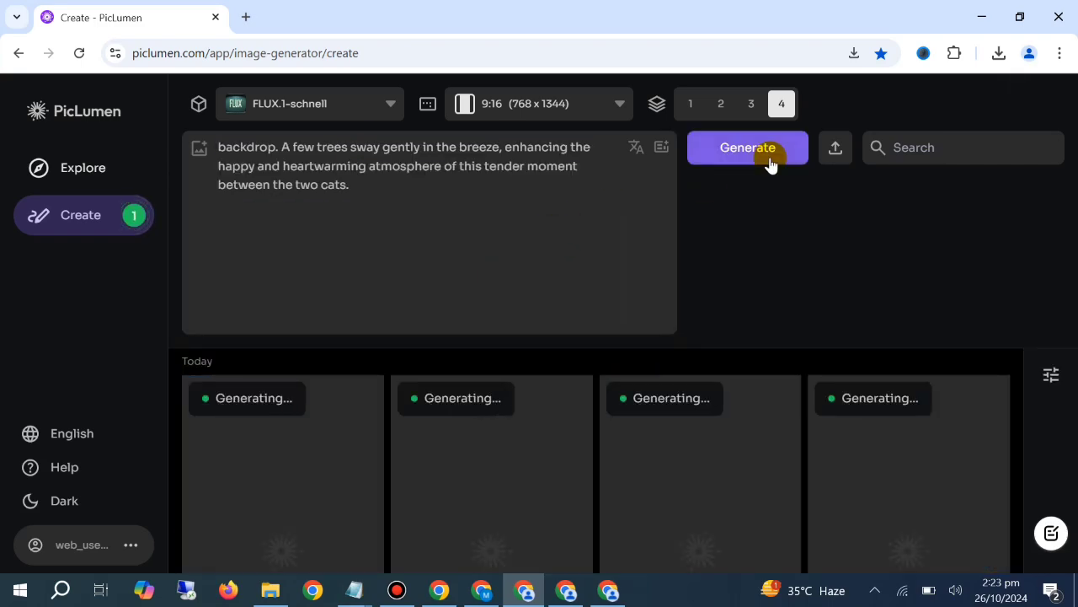
Clear the kitten-licking prompt from the prompt field
left_click(288, 210)
key("ctrl+a")
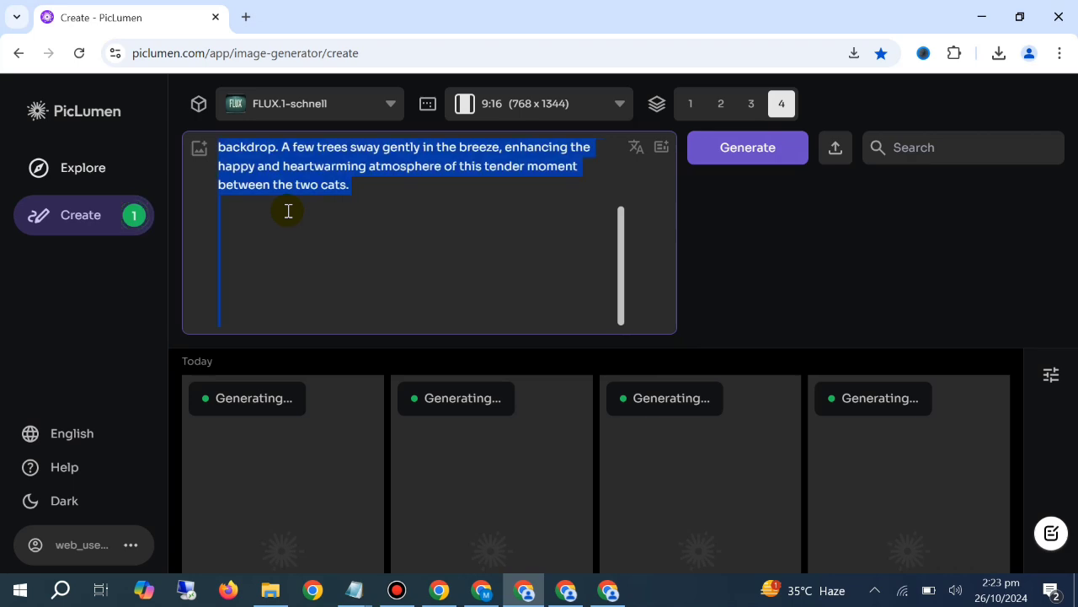
key("BackSpace")
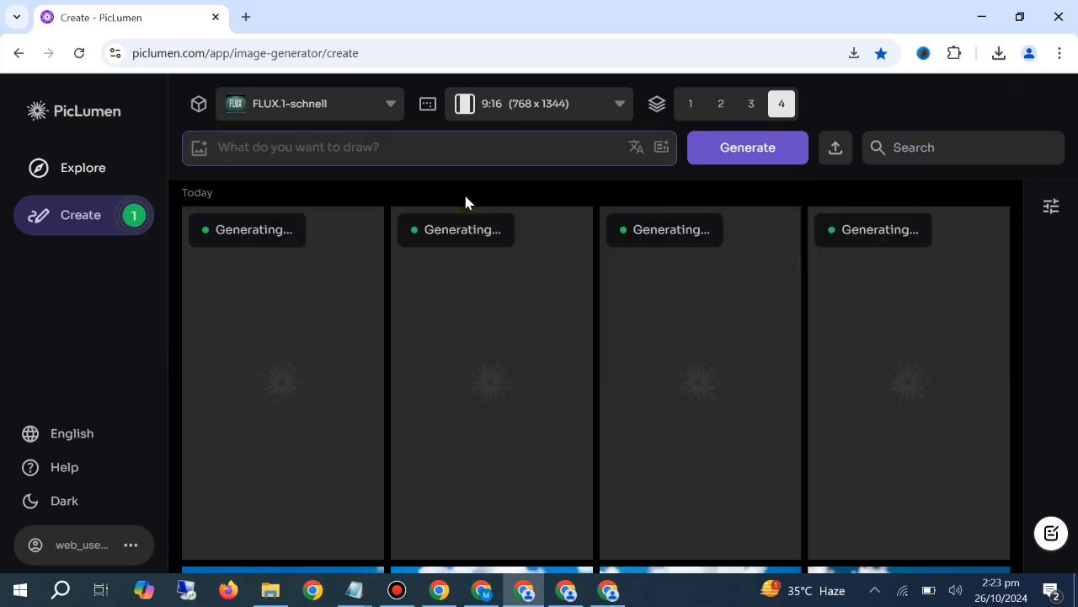
Review the earlier generated images of the cat family, from the calm airplane cabin scenes to the burning plane scenes
scroll(460, 278, "down", 15)
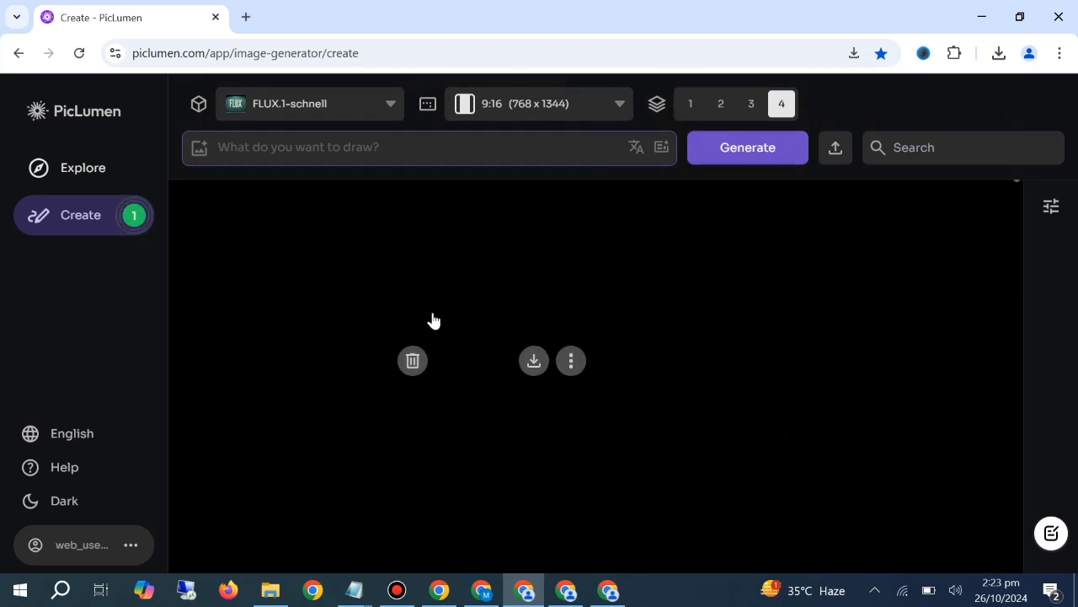
scroll(431, 320, "down", 3)
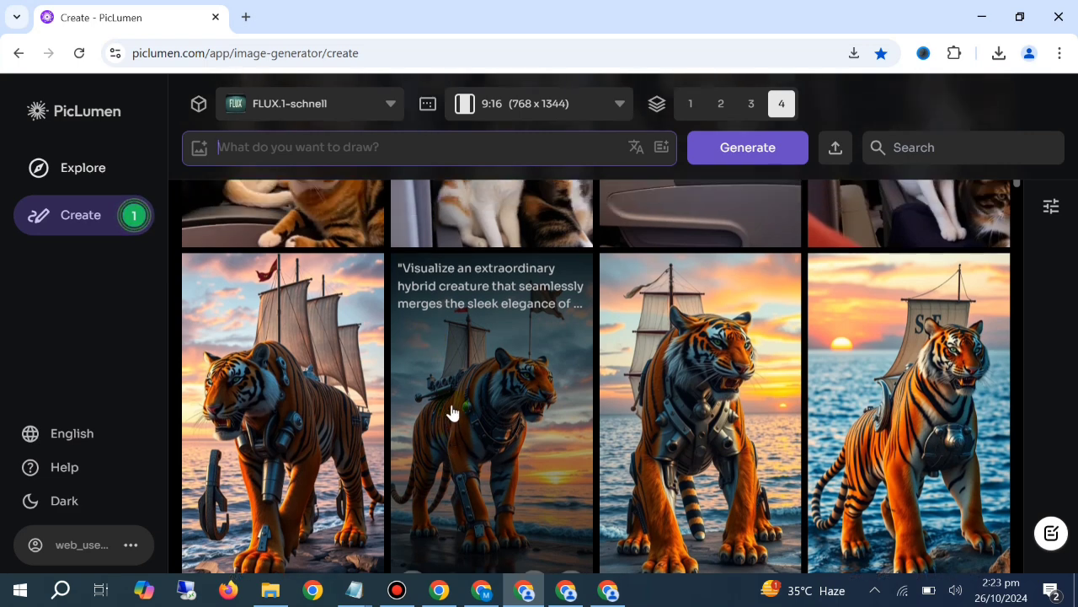
scroll(452, 411, "up", 3)
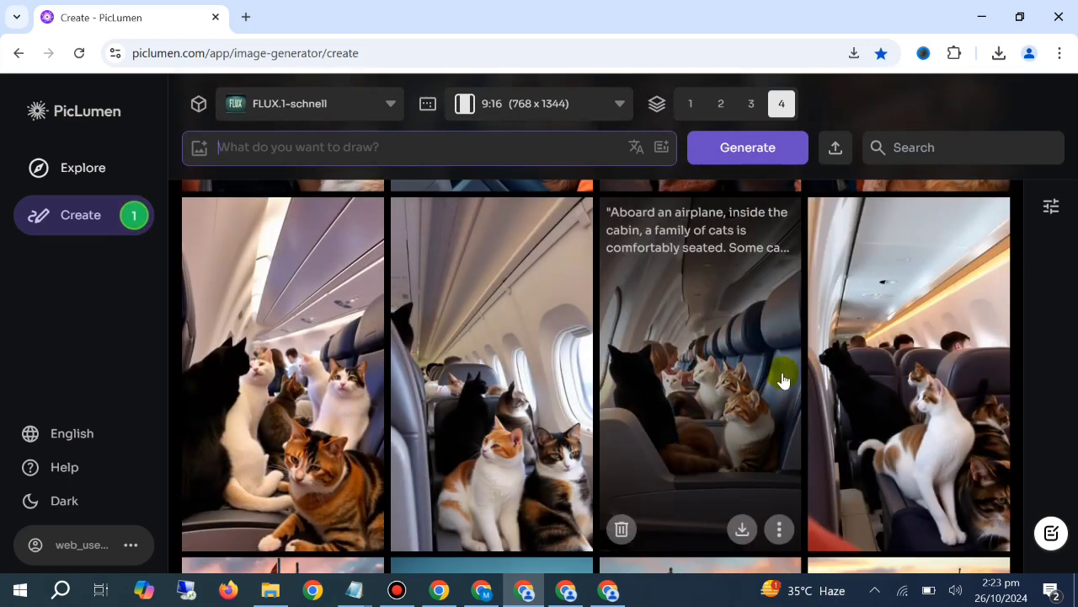
scroll(577, 445, "up", 3)
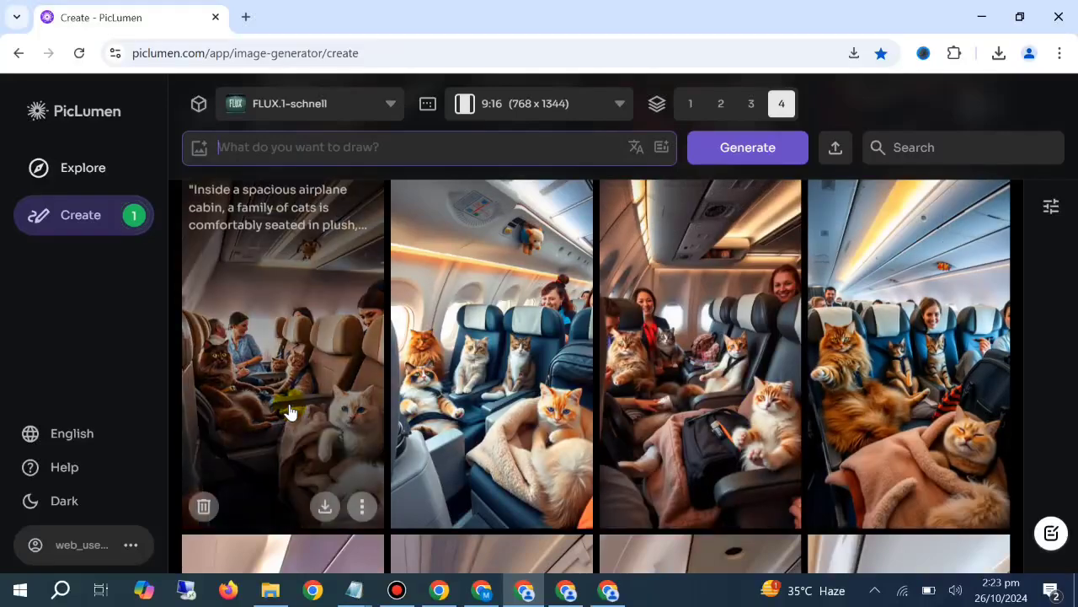
scroll(294, 396, "up", 3)
scroll(305, 374, "down", 2)
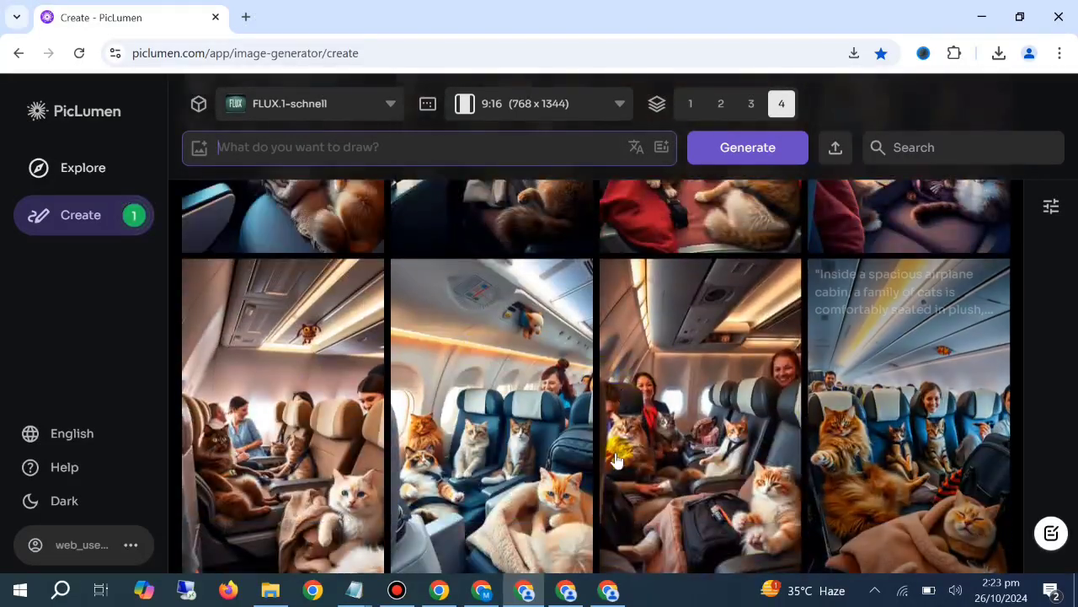
scroll(606, 455, "up", 3)
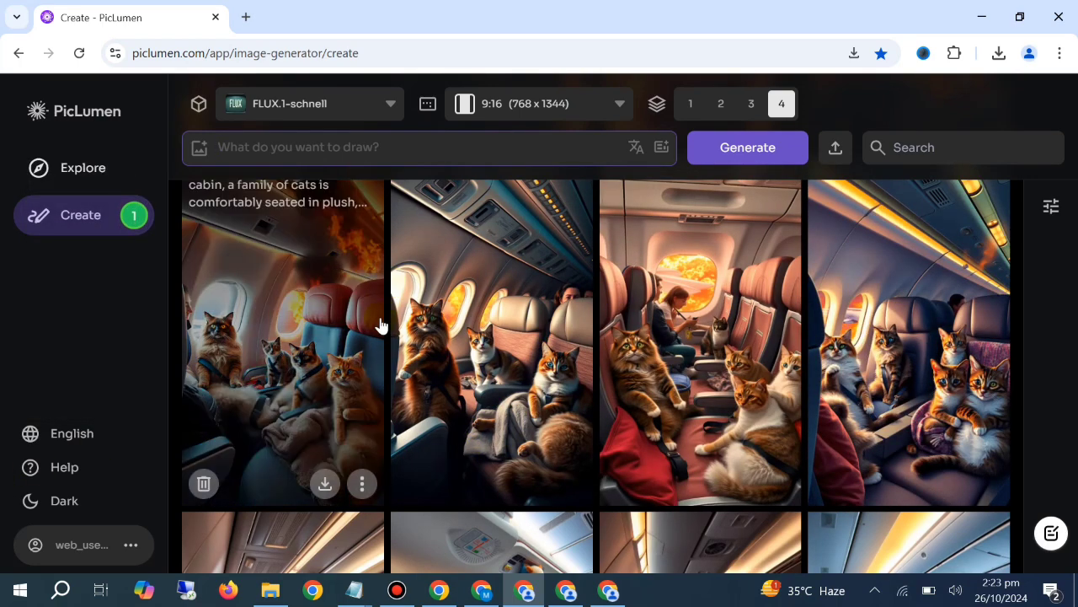
scroll(387, 413, "up", 2)
scroll(390, 417, "up", 2)
scroll(455, 393, "up", 1)
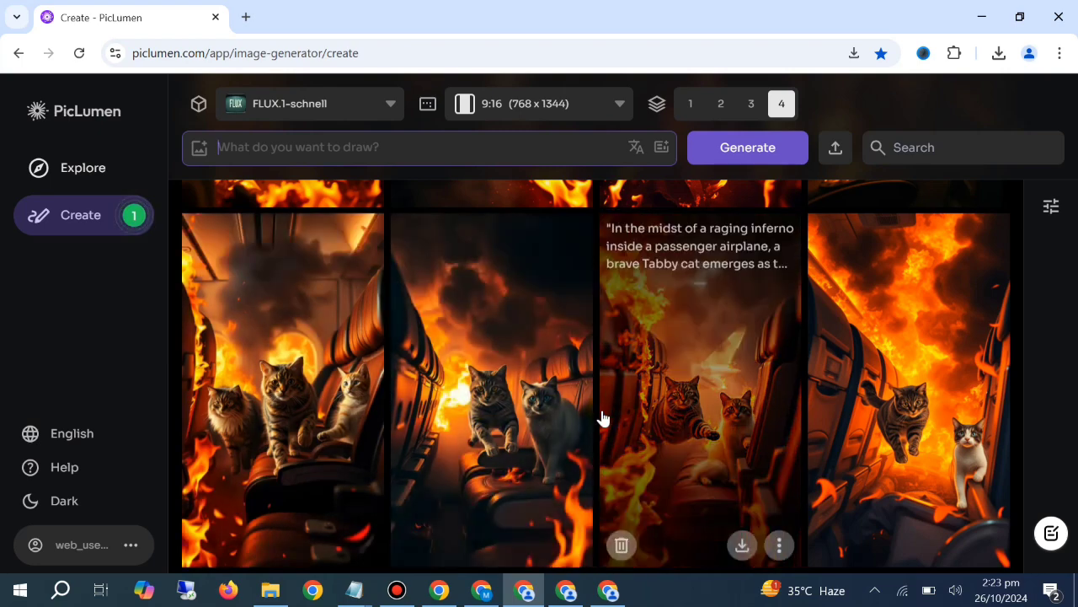
Review the generated image sets in PicLumen, from the kitten-licking and kitten-holding scenes outside the plane to the burning and calm cabin scenes
scroll(602, 417, "up", 1)
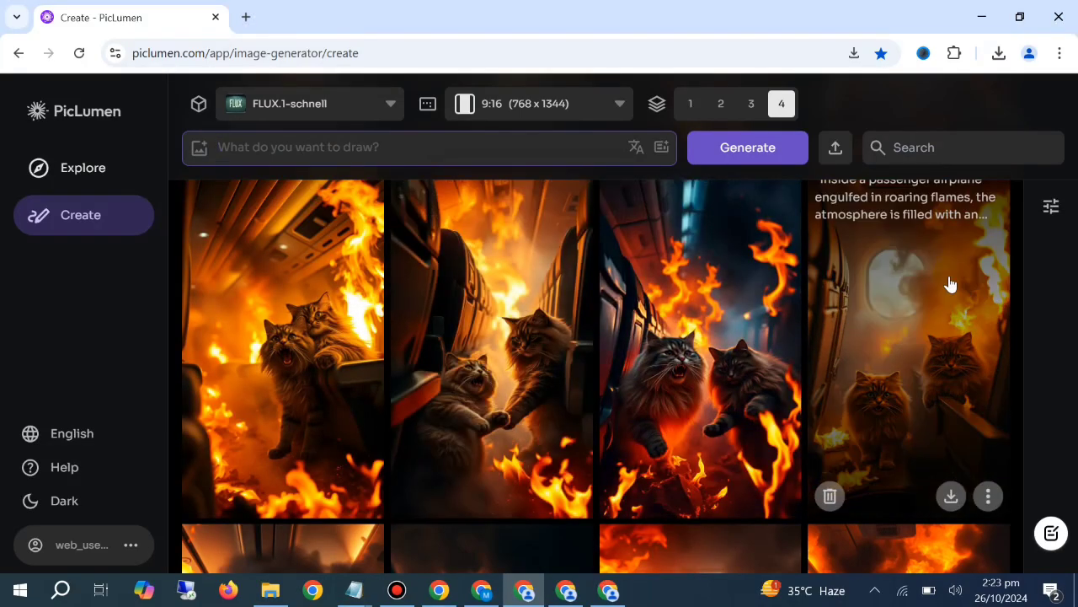
scroll(277, 481, "up", 4)
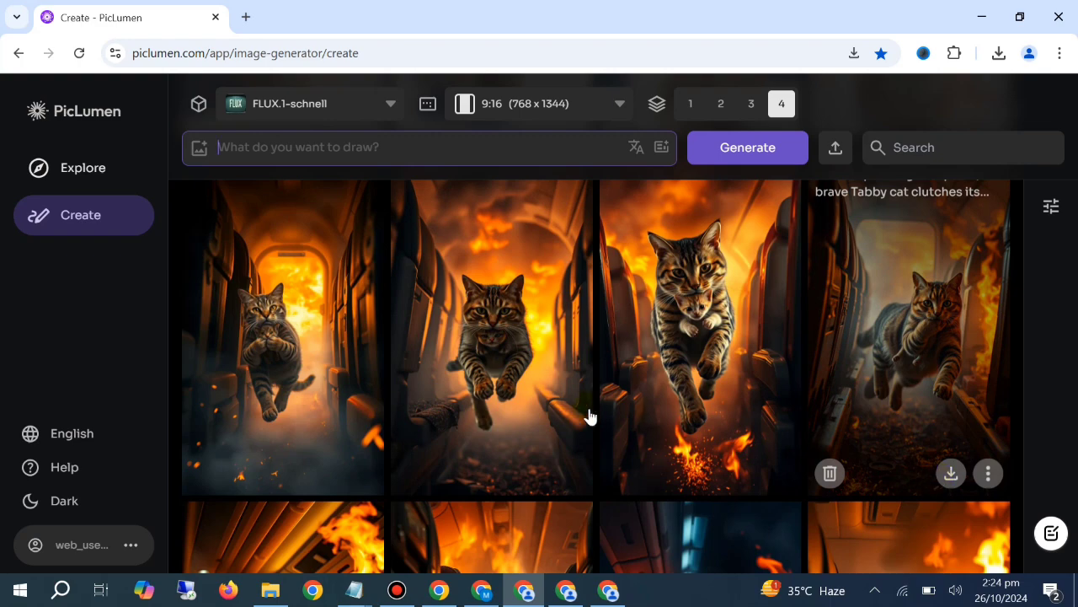
scroll(471, 392, "up", 2)
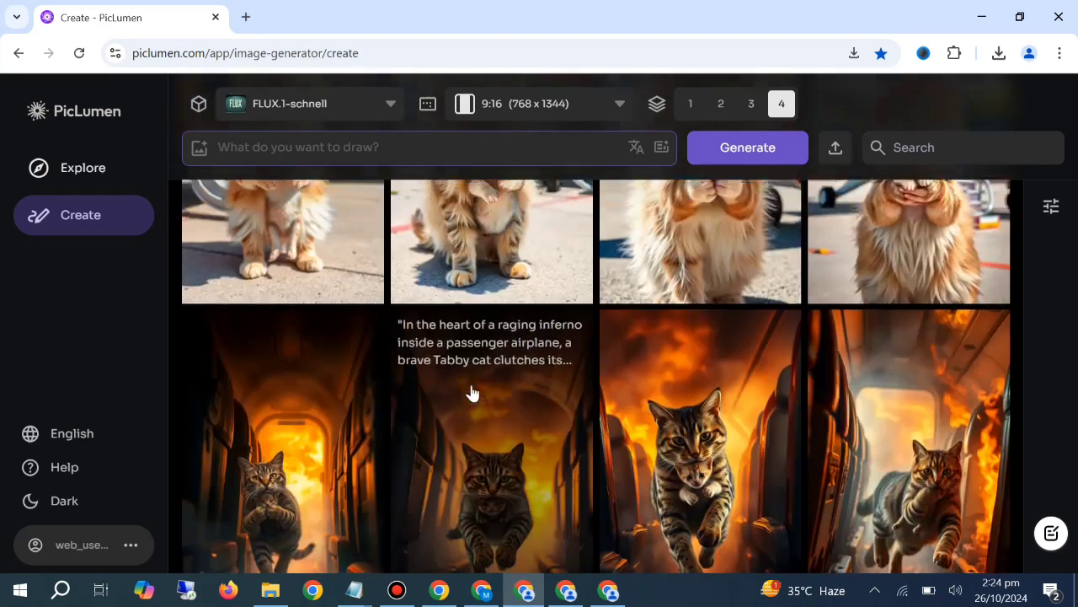
scroll(472, 387, "up", 4)
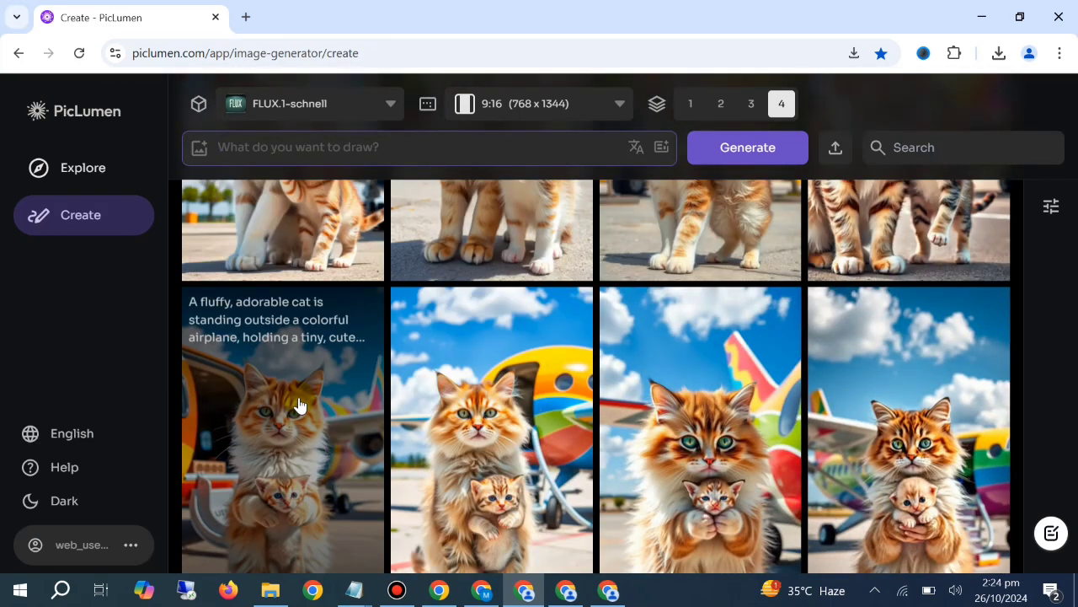
scroll(301, 401, "up", 1)
scroll(303, 401, "down", 2)
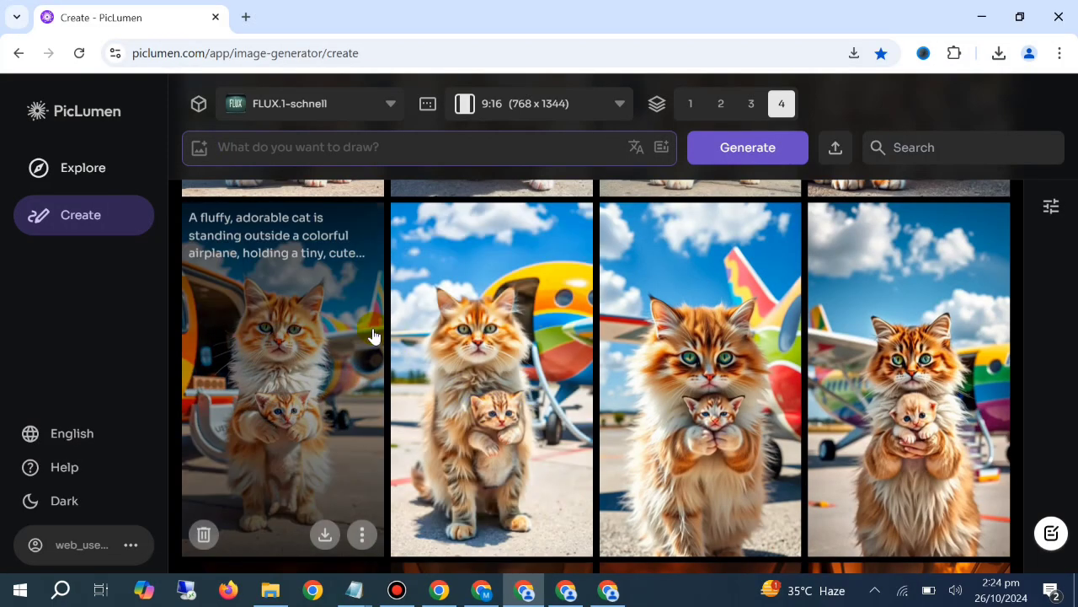
scroll(392, 348, "up", 5)
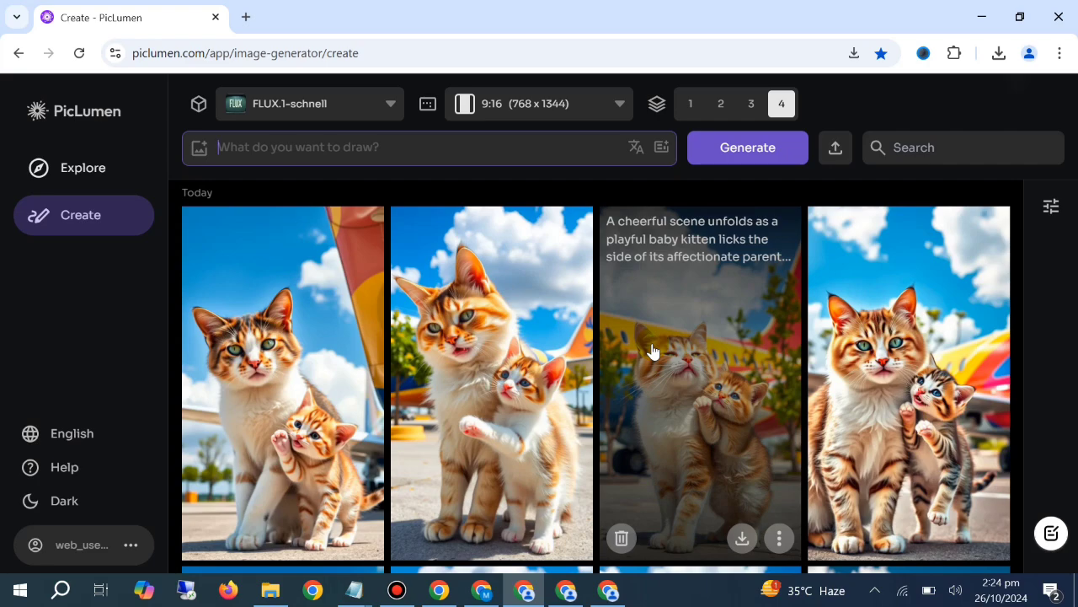
scroll(849, 358, "down", 4)
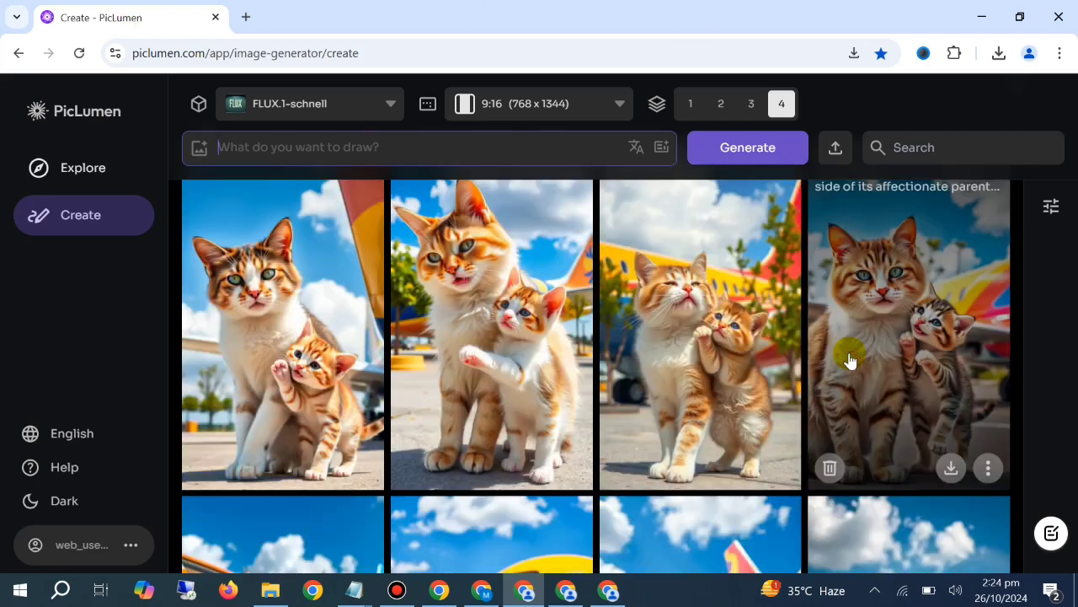
scroll(849, 358, "down", 5)
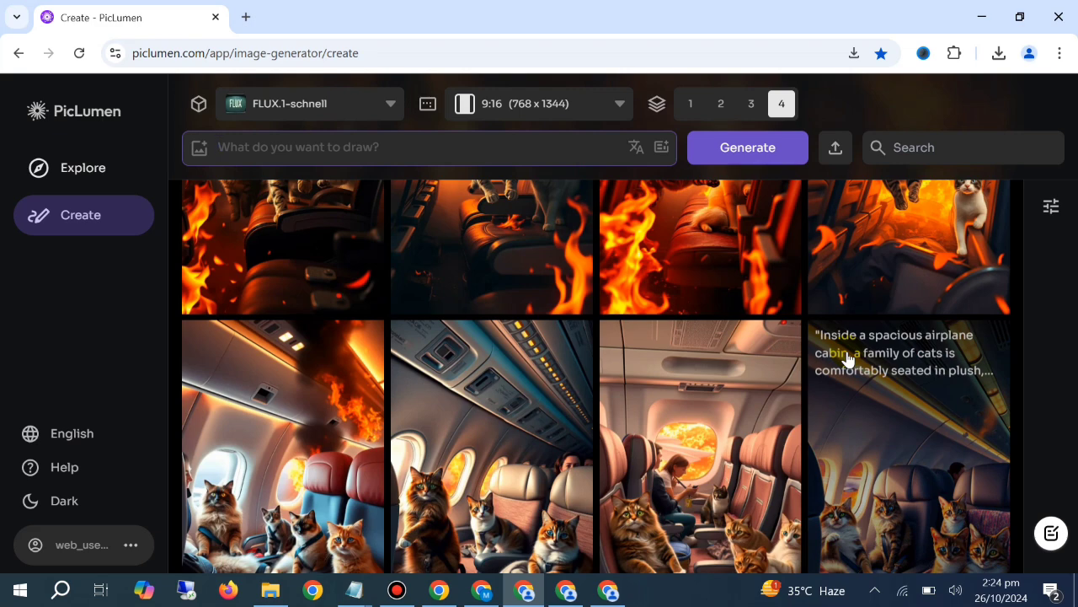
scroll(847, 358, "down", 5)
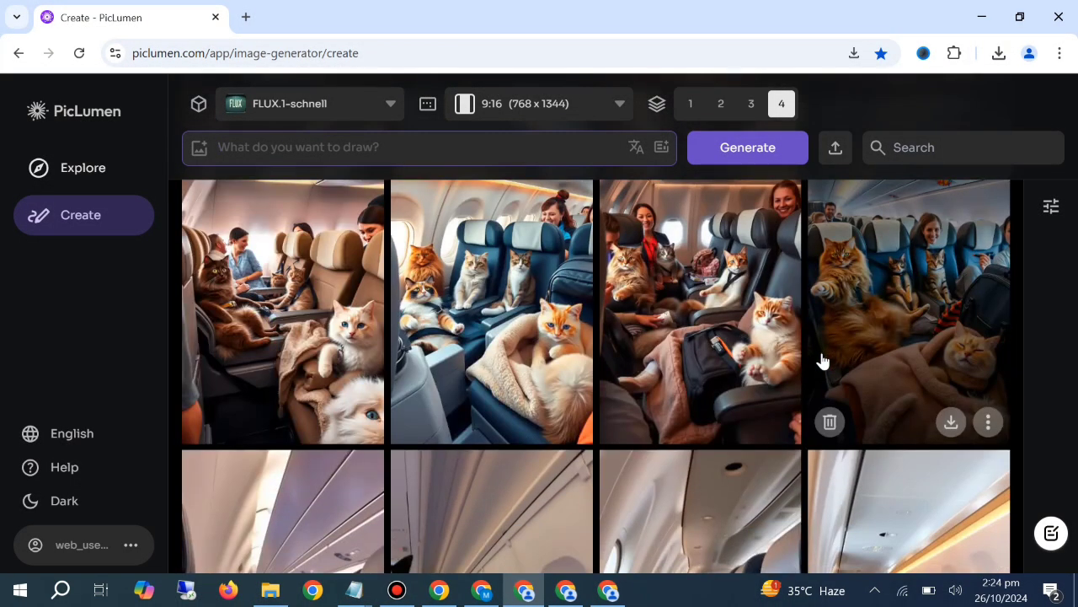
scroll(822, 361, "down", 5)
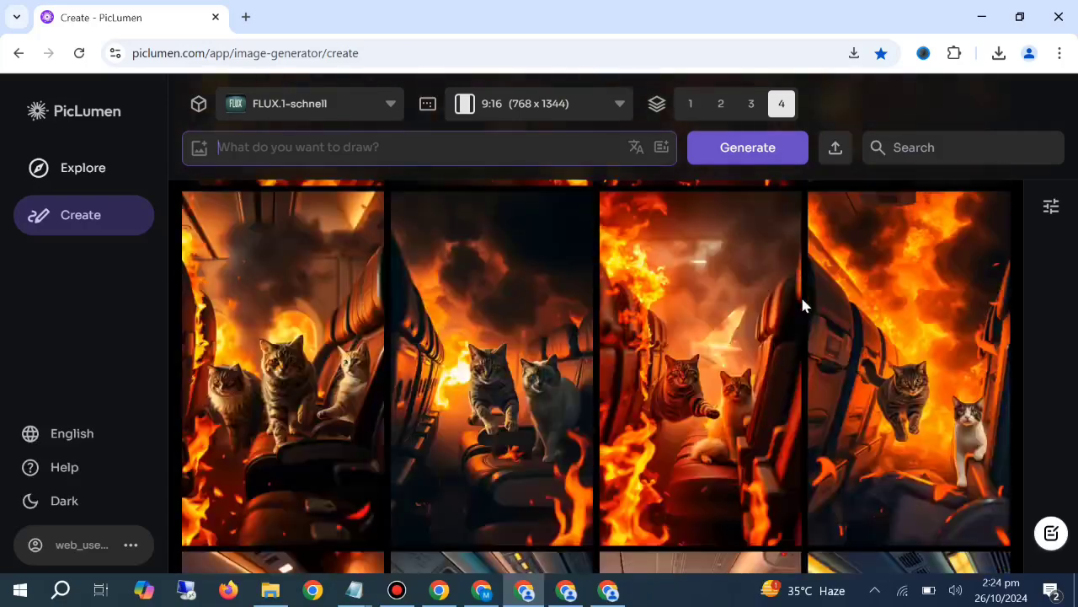
scroll(810, 295, "up", 10)
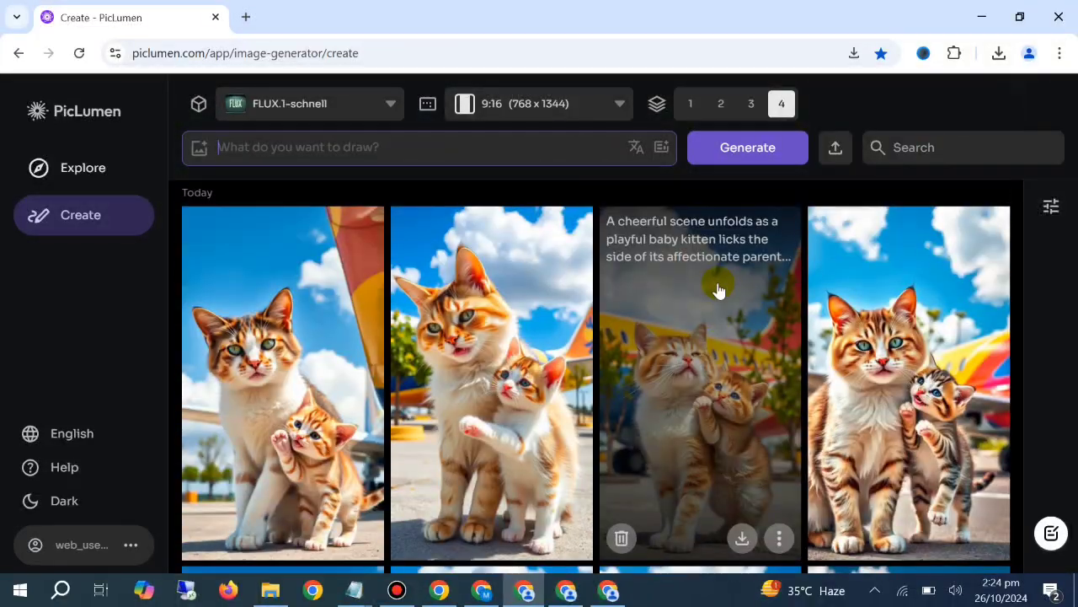
Switch to the MPminds TikTok profile and browse its cat video thumbnails for story ideas and view counts
left_click(442, 590)
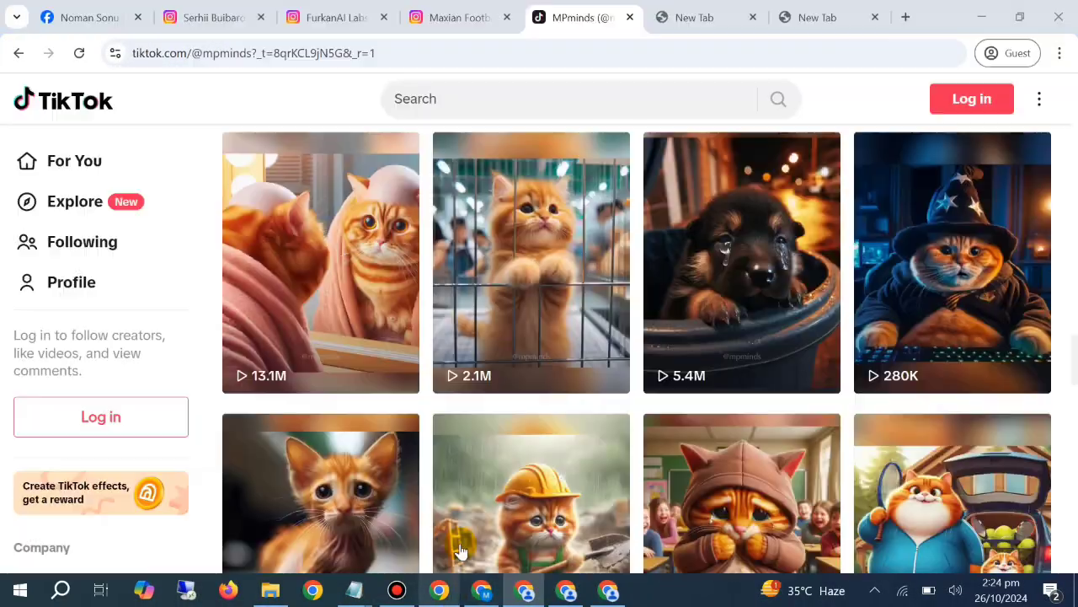
scroll(492, 330, "down", 1)
scroll(492, 330, "down", 7)
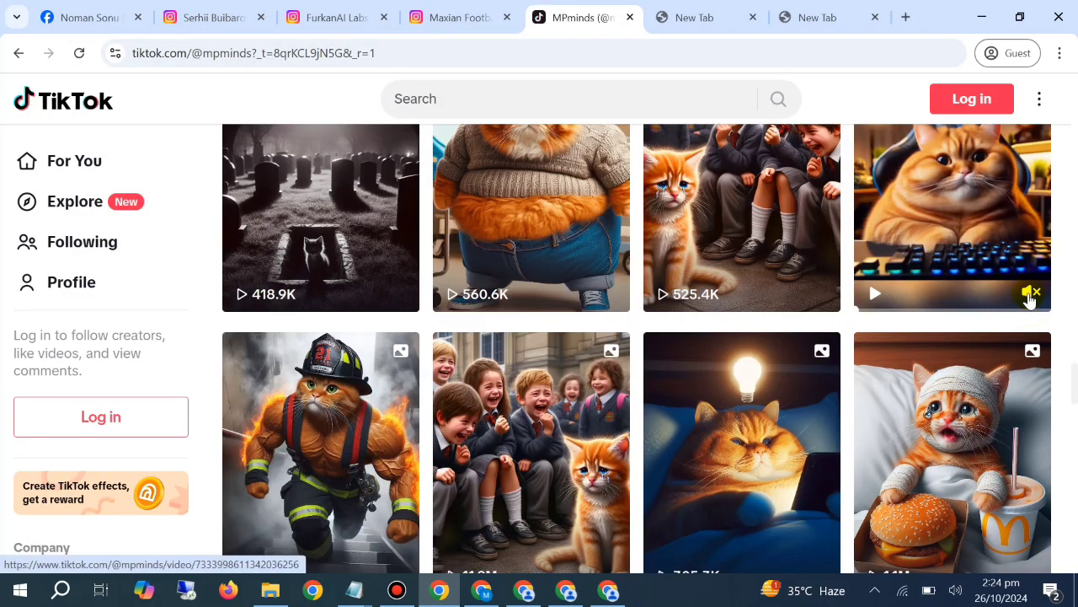
scroll(1019, 297, "down", 2)
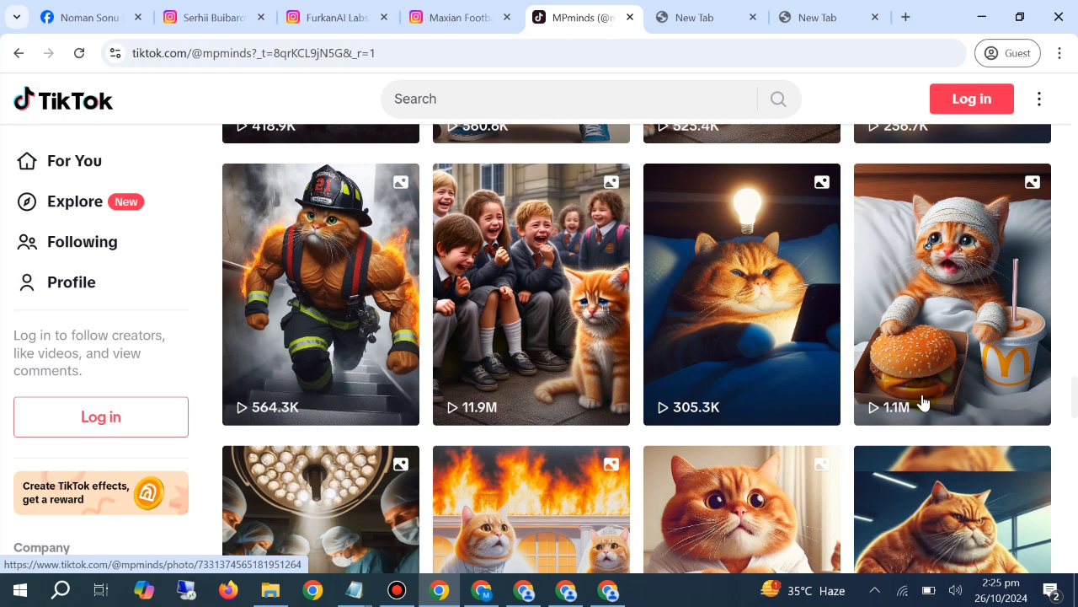
scroll(924, 403, "down", 3)
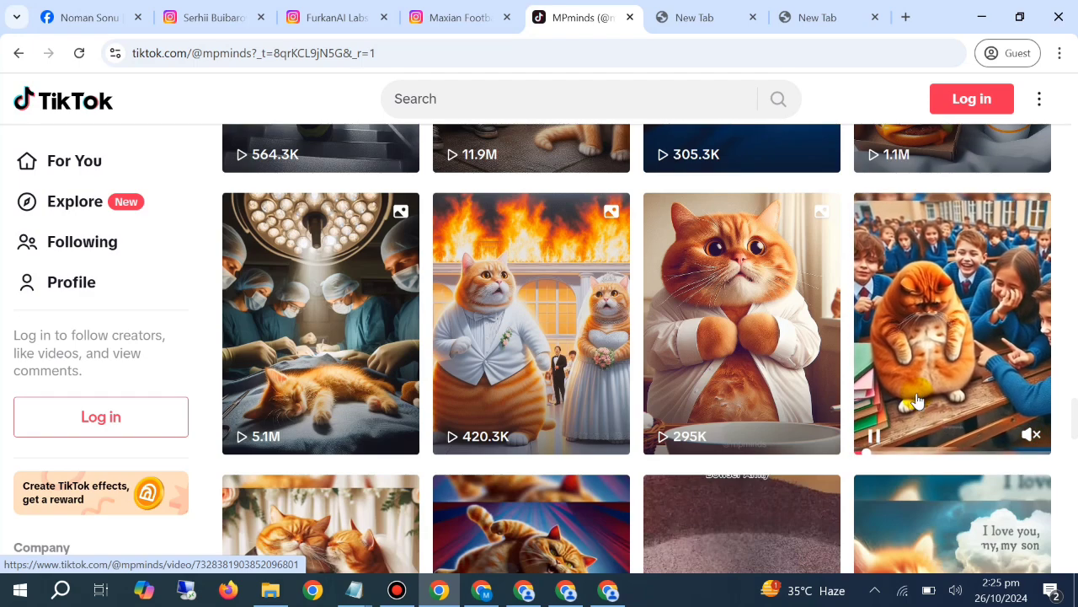
scroll(918, 400, "down", 3)
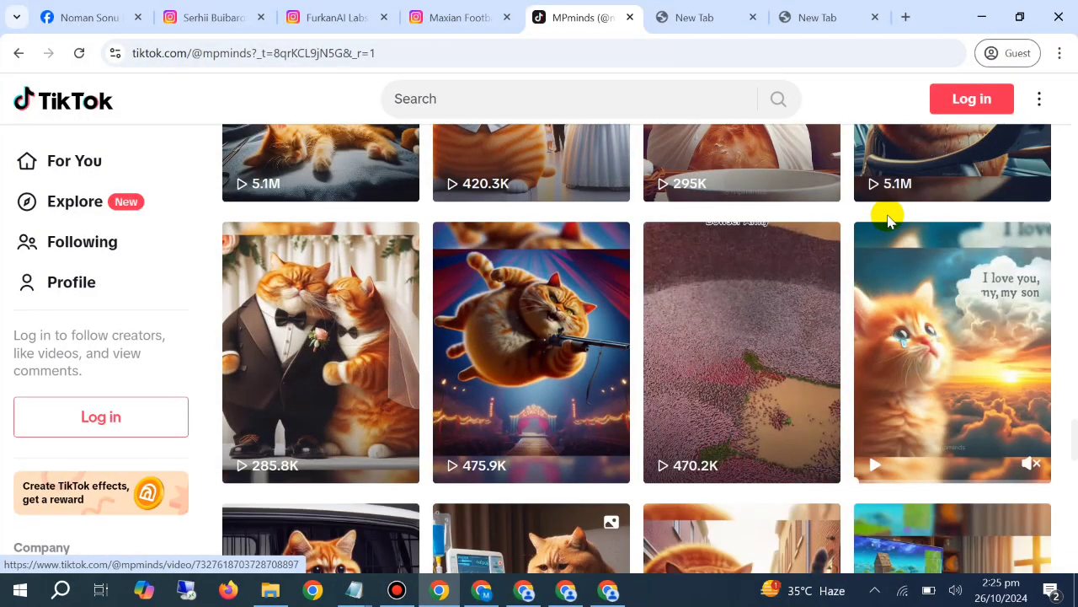
scroll(888, 217, "down", 8)
scroll(751, 375, "up", 10)
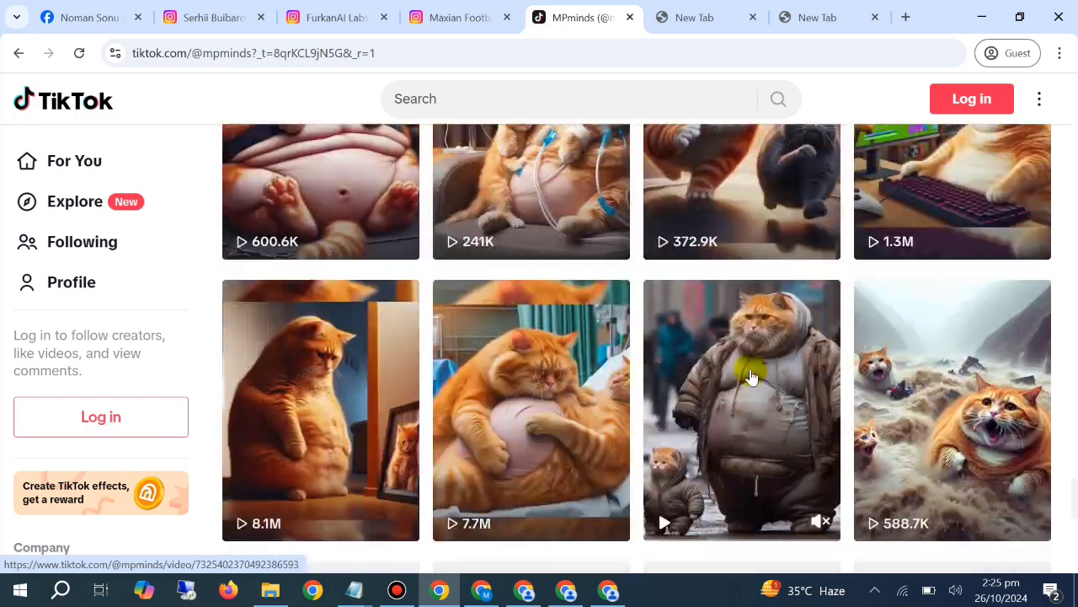
scroll(750, 375, "up", 15)
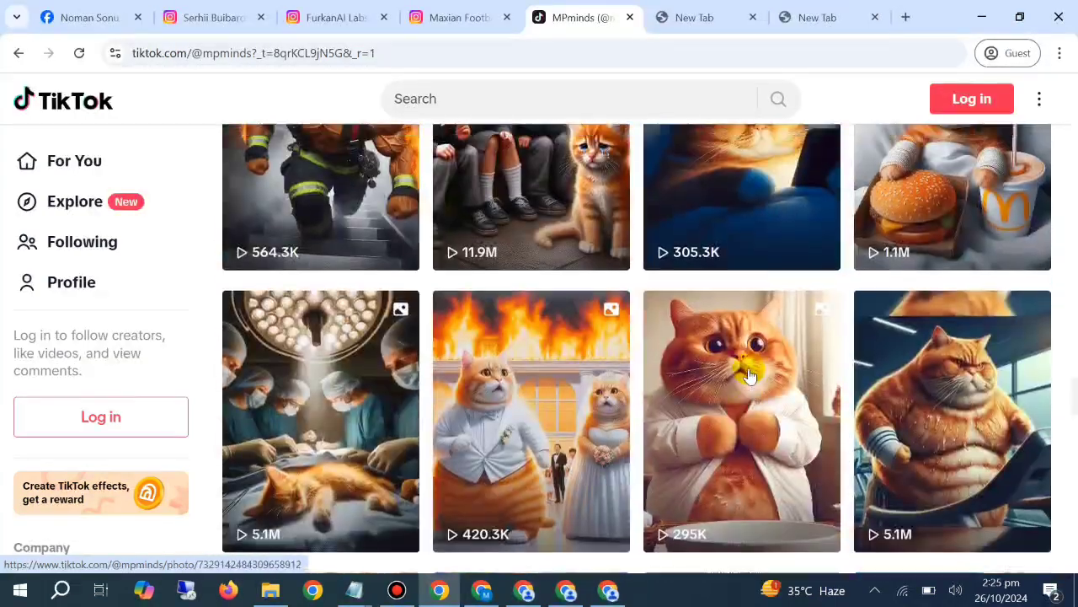
scroll(748, 375, "up", 5)
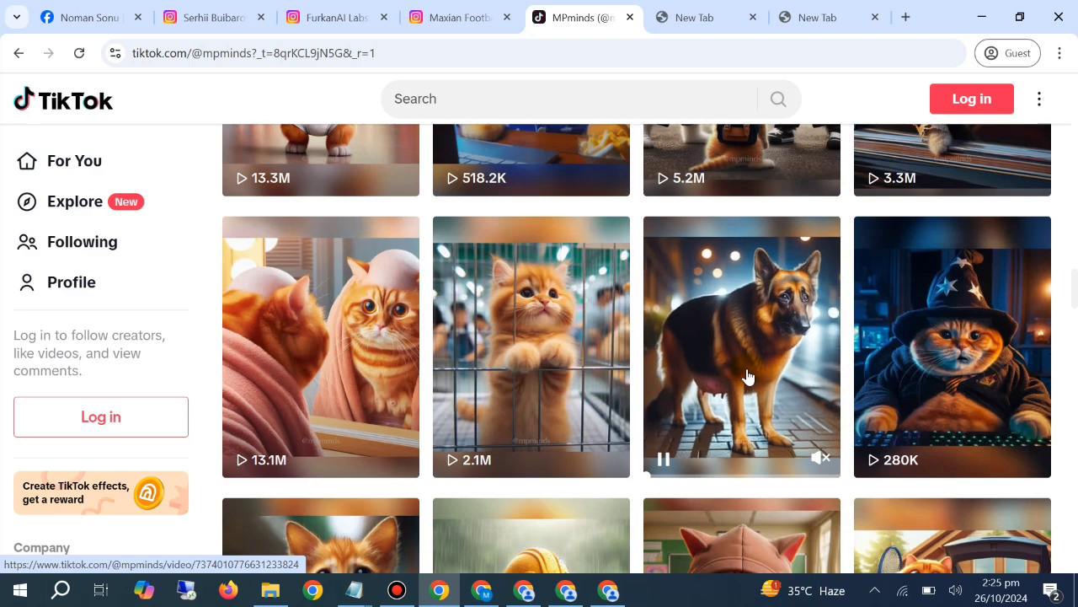
scroll(746, 375, "up", 6)
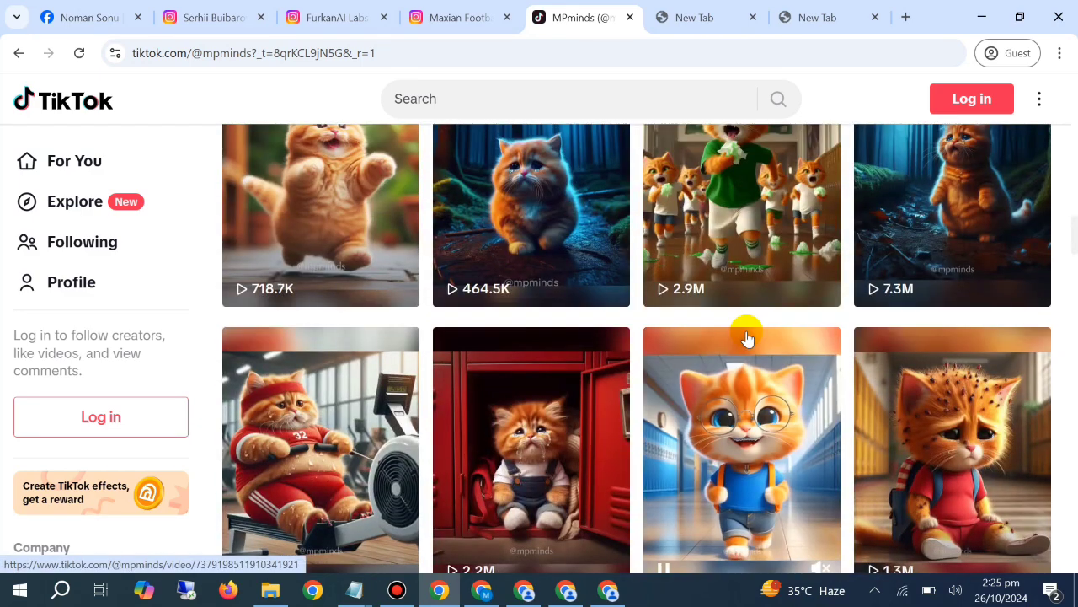
scroll(746, 338, "up", 1)
scroll(746, 337, "up", 5)
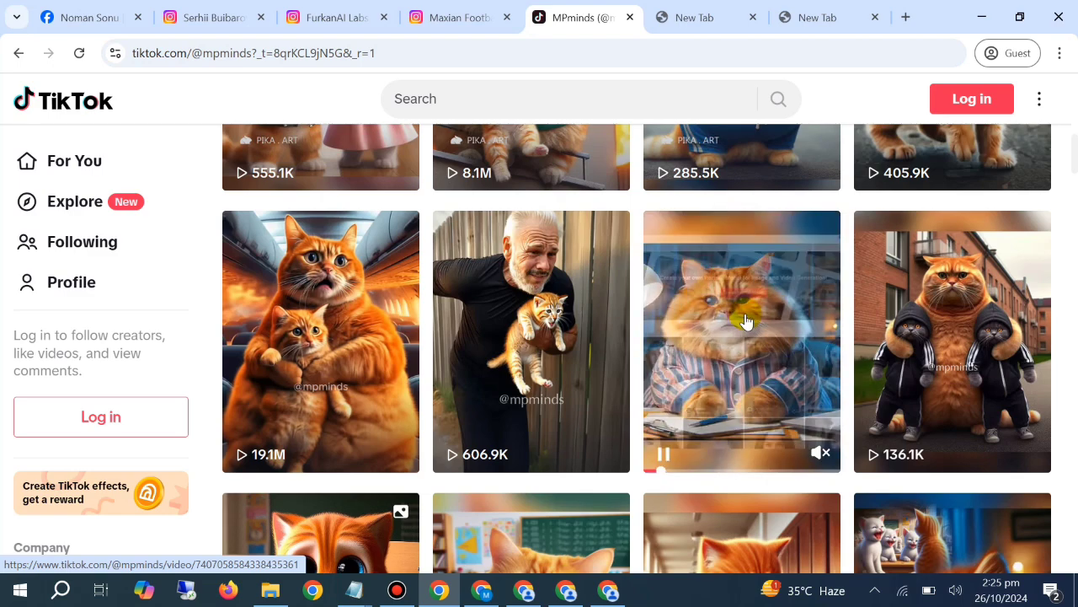
scroll(566, 557, "down", 5)
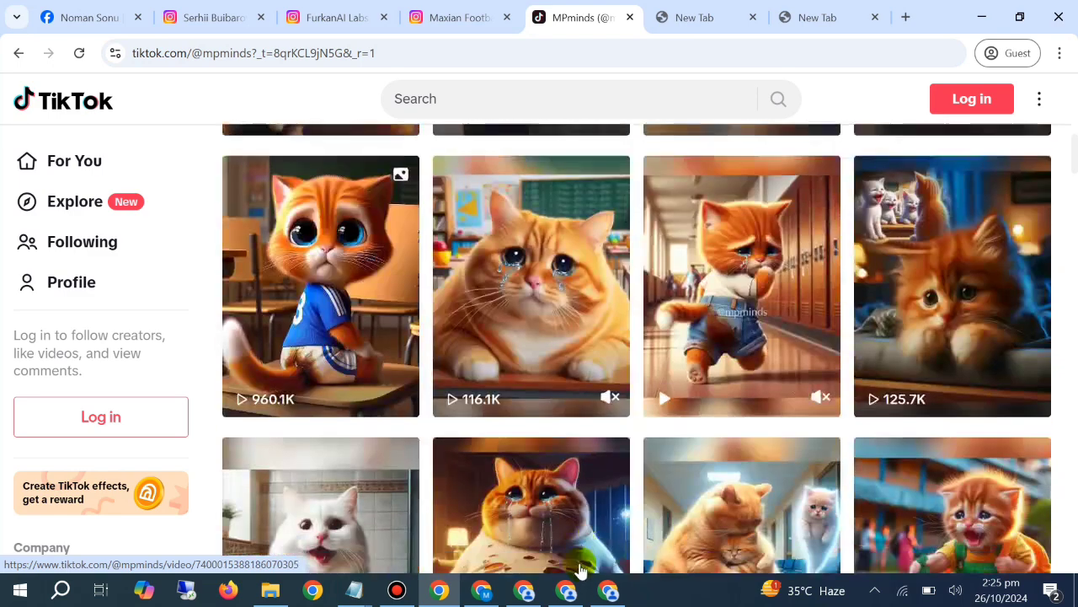
left_click(694, 602)
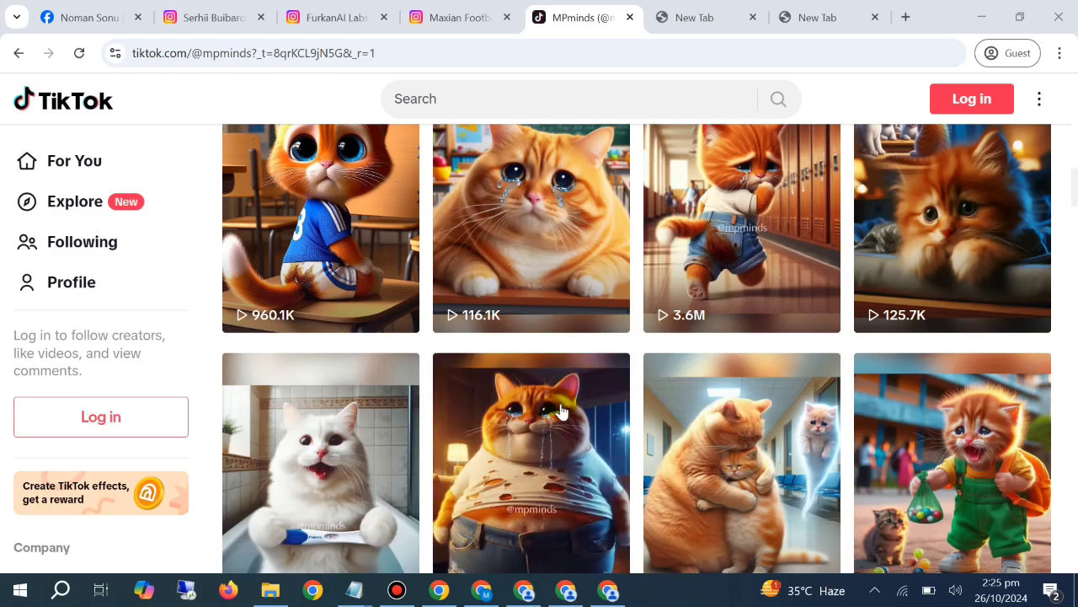
scroll(533, 368, "down", 2)
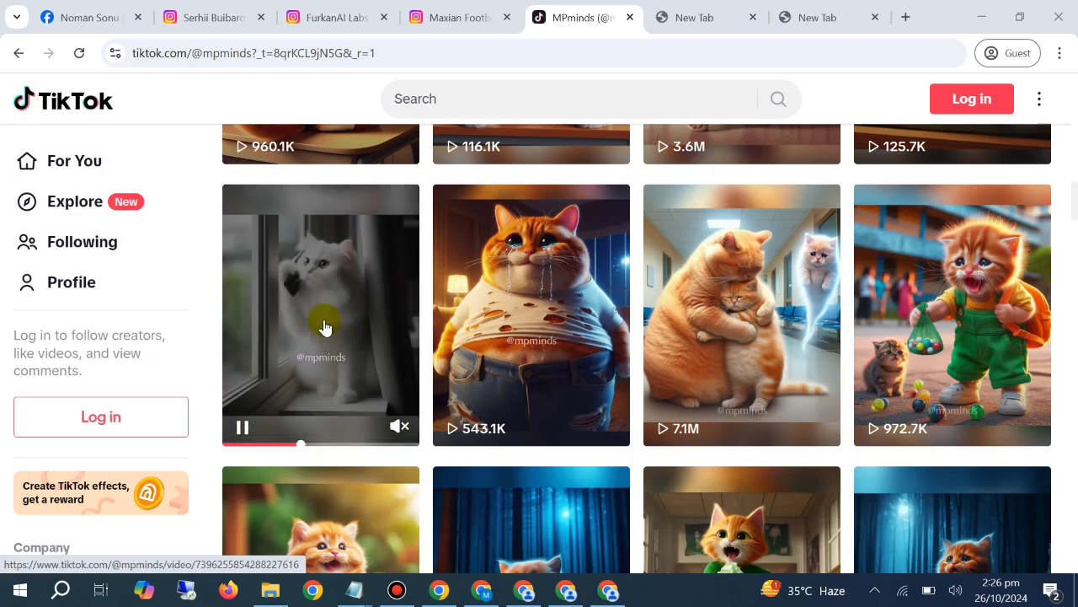
scroll(578, 303, "down", 5)
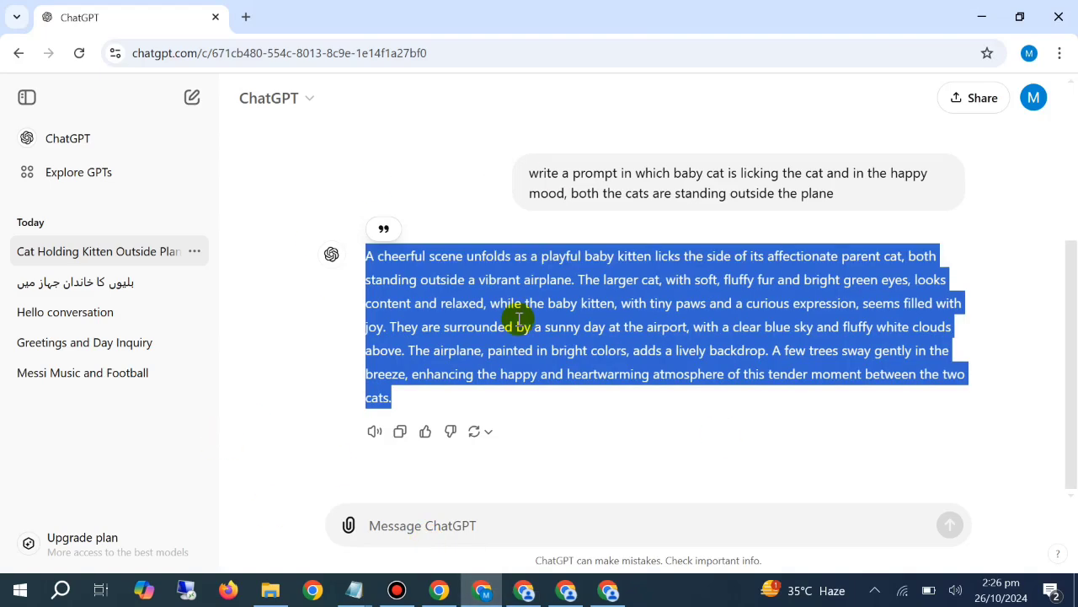
Reread the two ChatGPT prompts about the cats outside the plane and look at the TikTok cat videos again
scroll(518, 315, "up", 3)
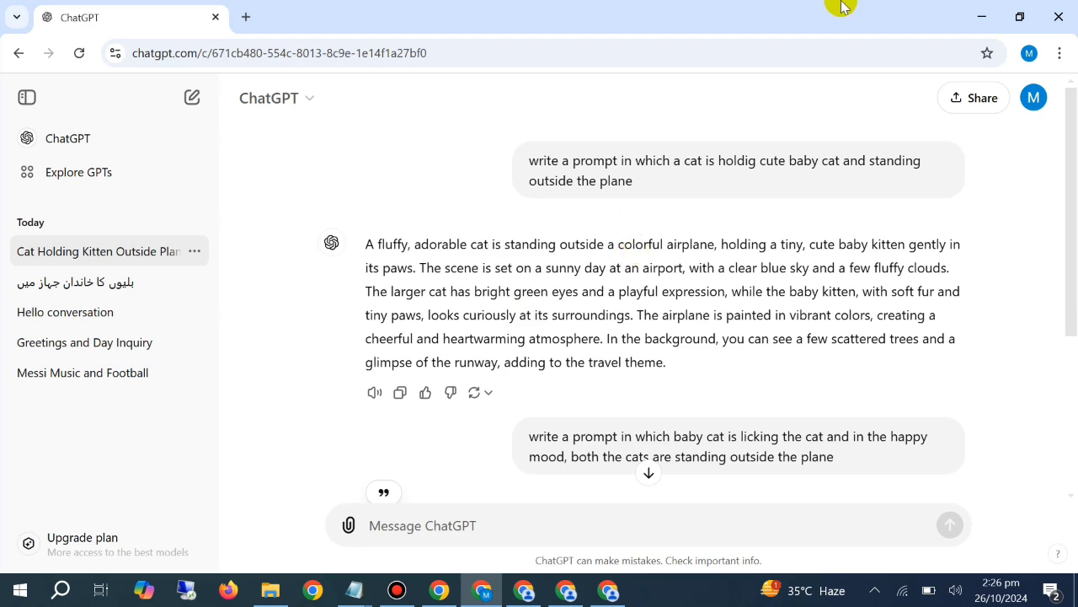
scroll(696, 219, "down", 3)
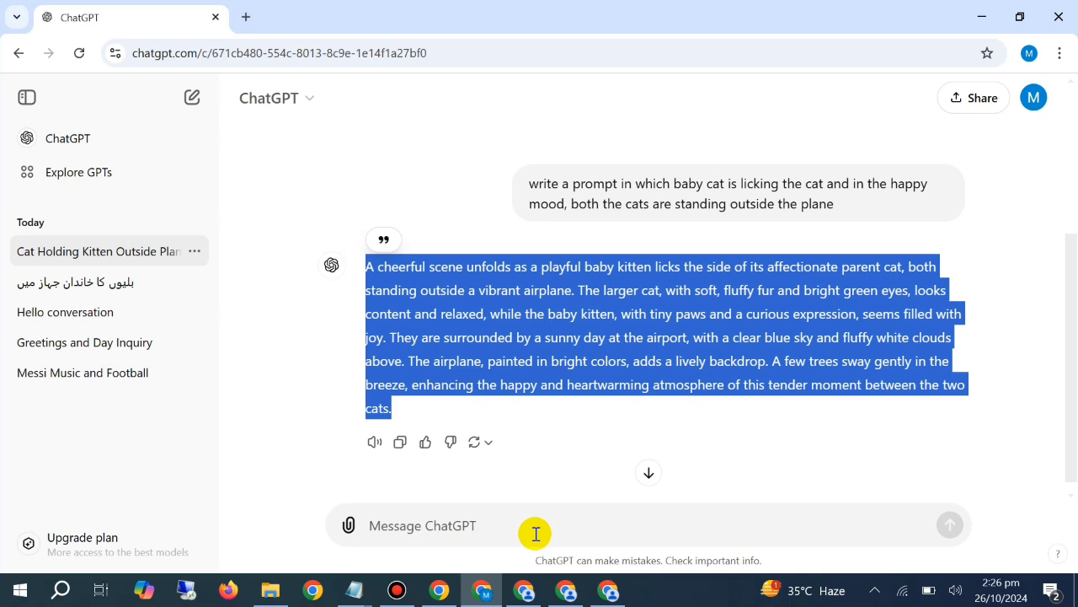
left_click(439, 590)
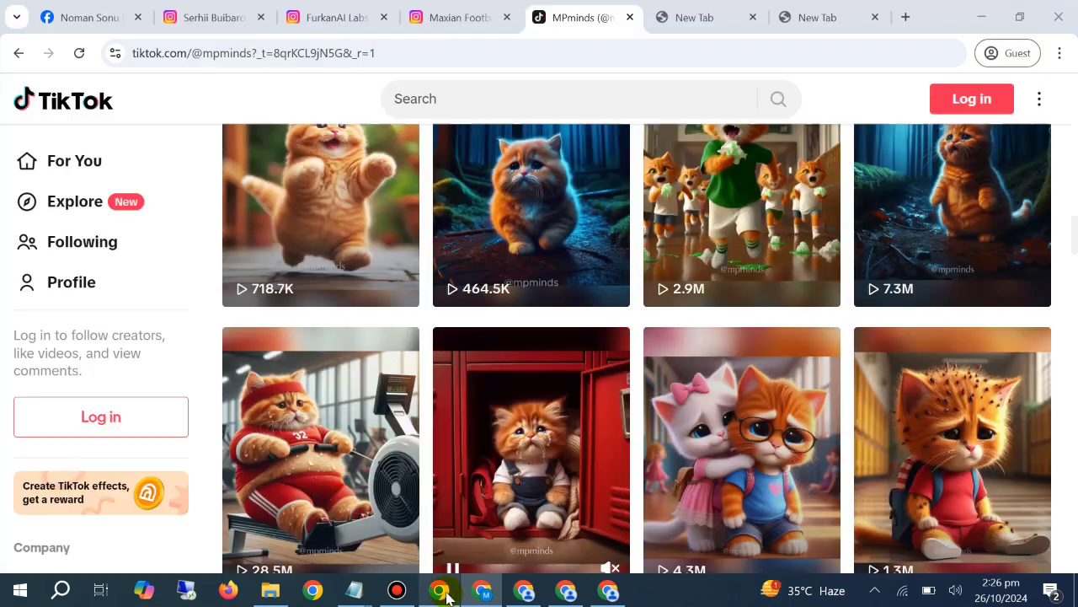
scroll(548, 269, "up", 4)
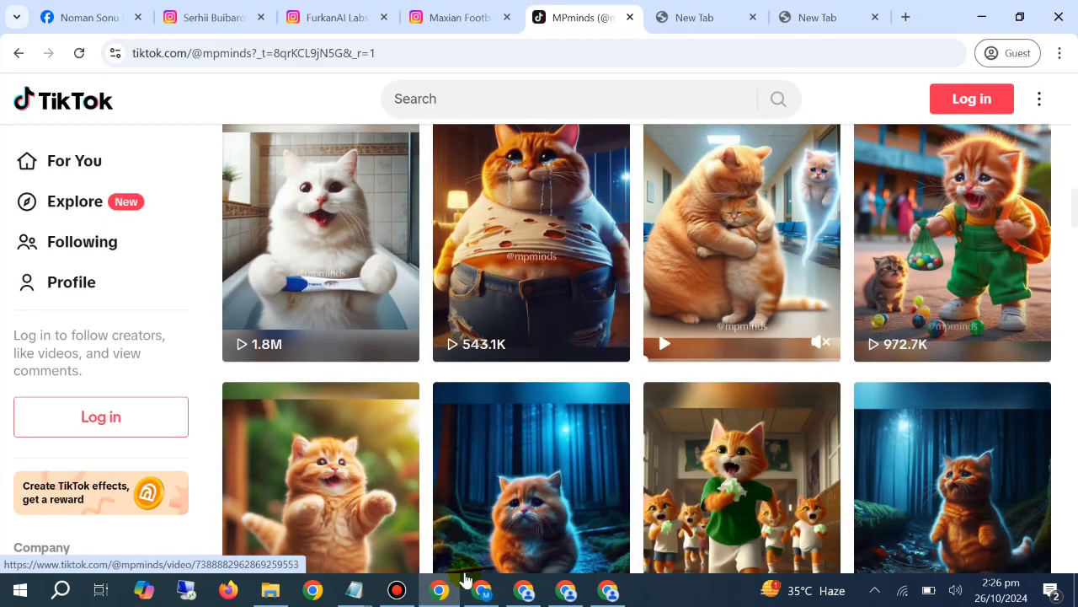
Open a new Incognito window from the PicLumen browser window and search Google for "tempmail"
left_click(481, 590)
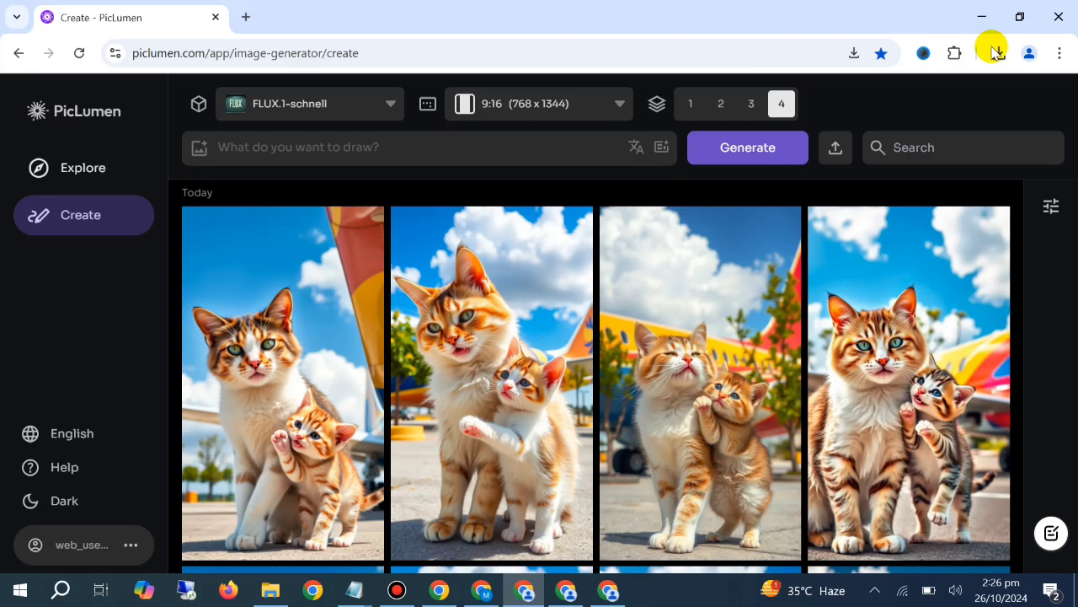
left_click(1059, 54)
left_click(905, 137)
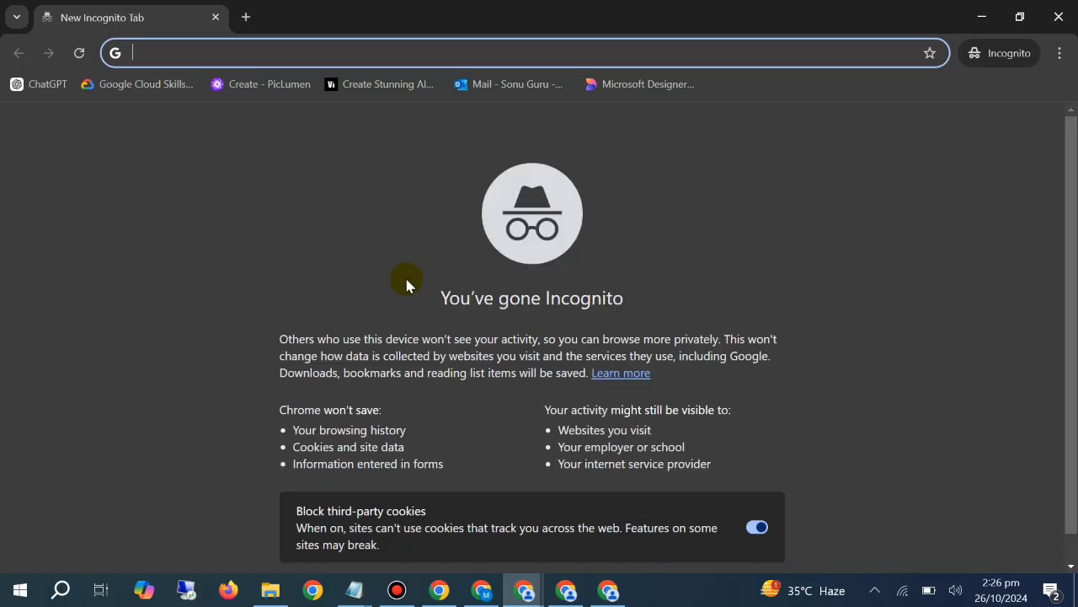
type("te,")
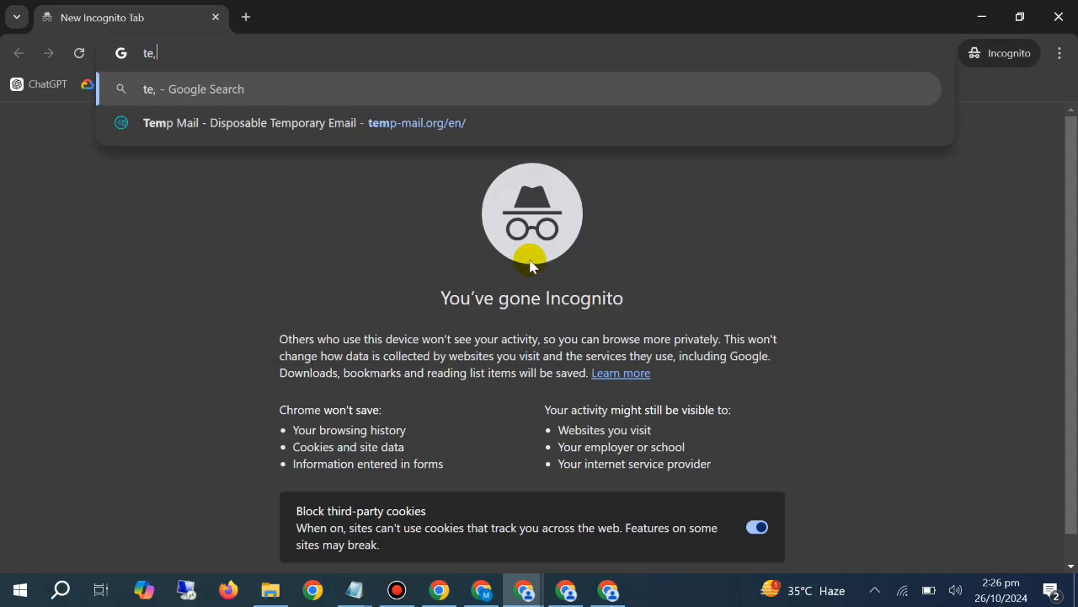
key("BackSpace")
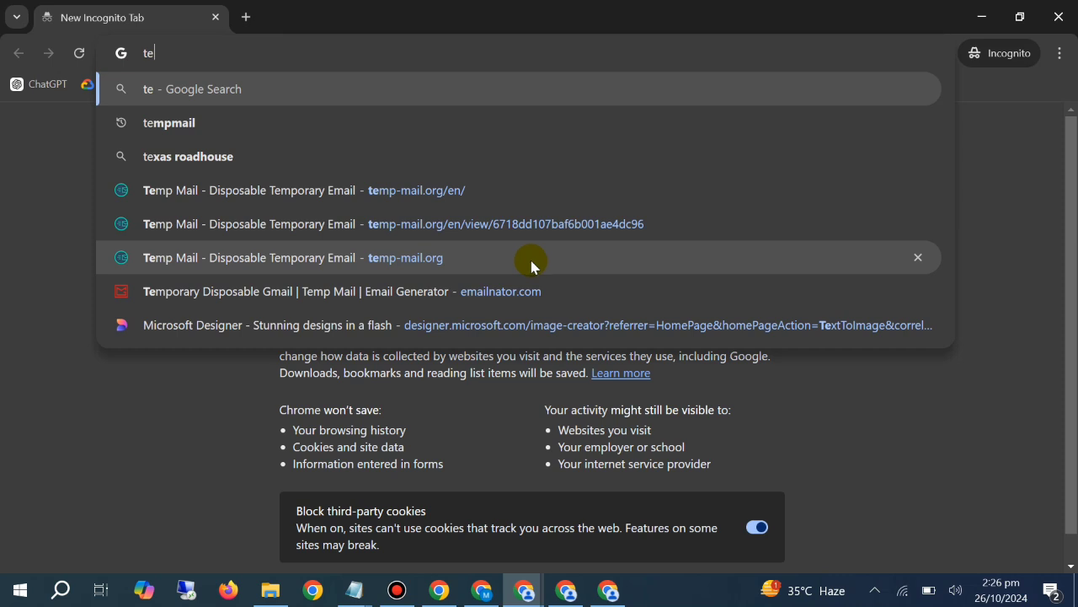
type("mpmail")
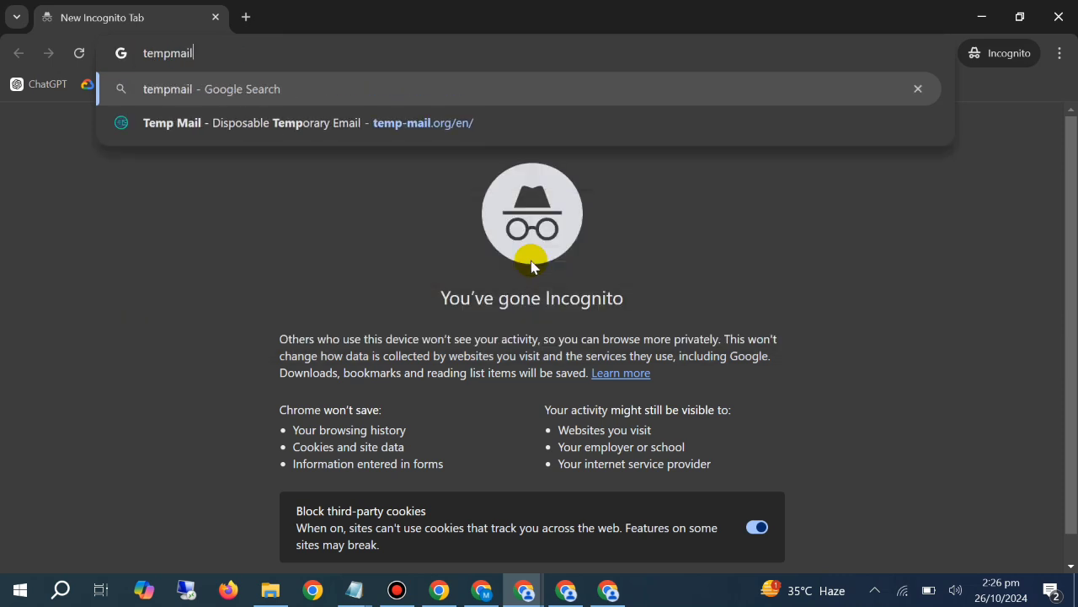
key("Return")
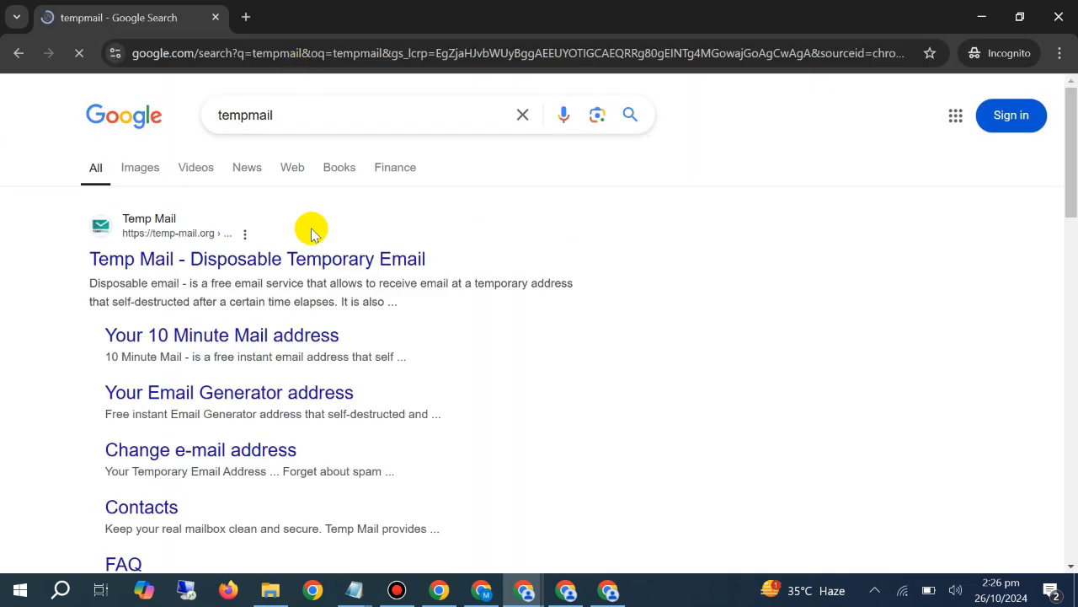
Open the Haiper AI video generator page at haiper.ai/auth/callback/auth0 in a new Incognito tab
key("ctrl+t")
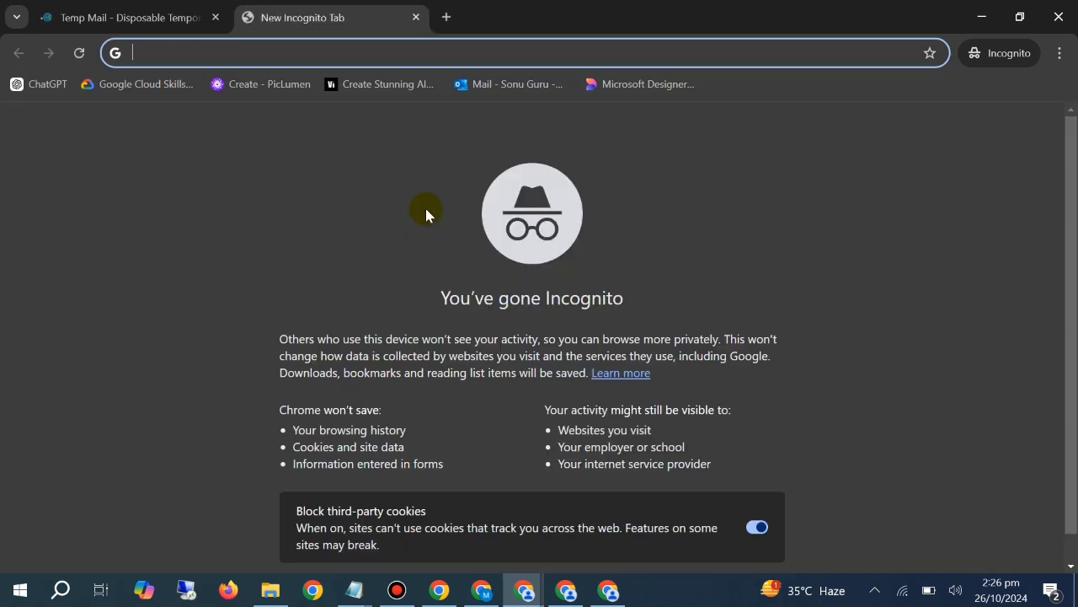
type("haipp")
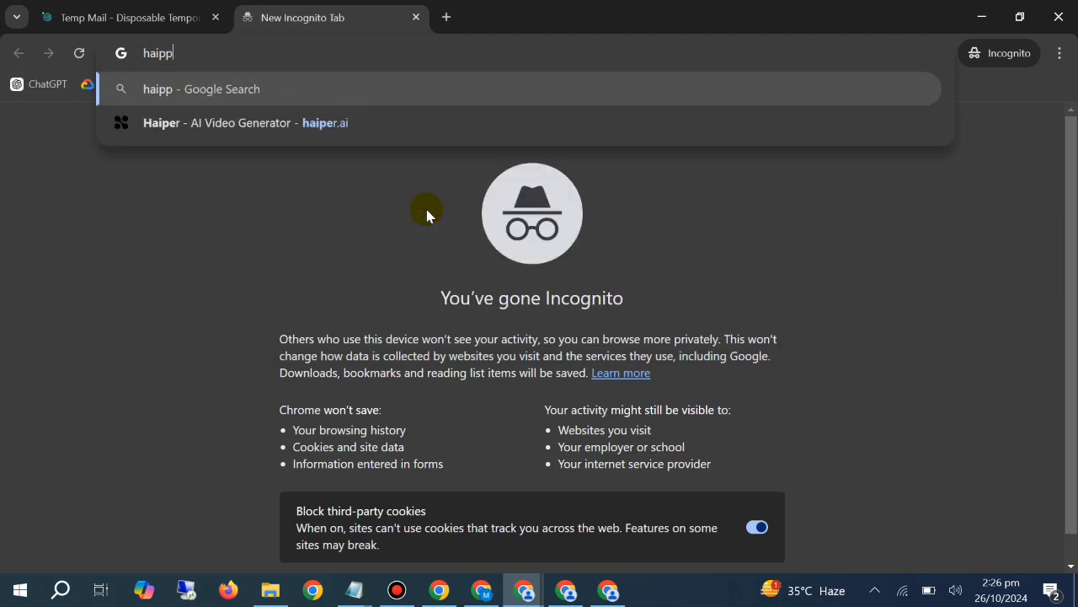
key("BackSpace")
key("Return")
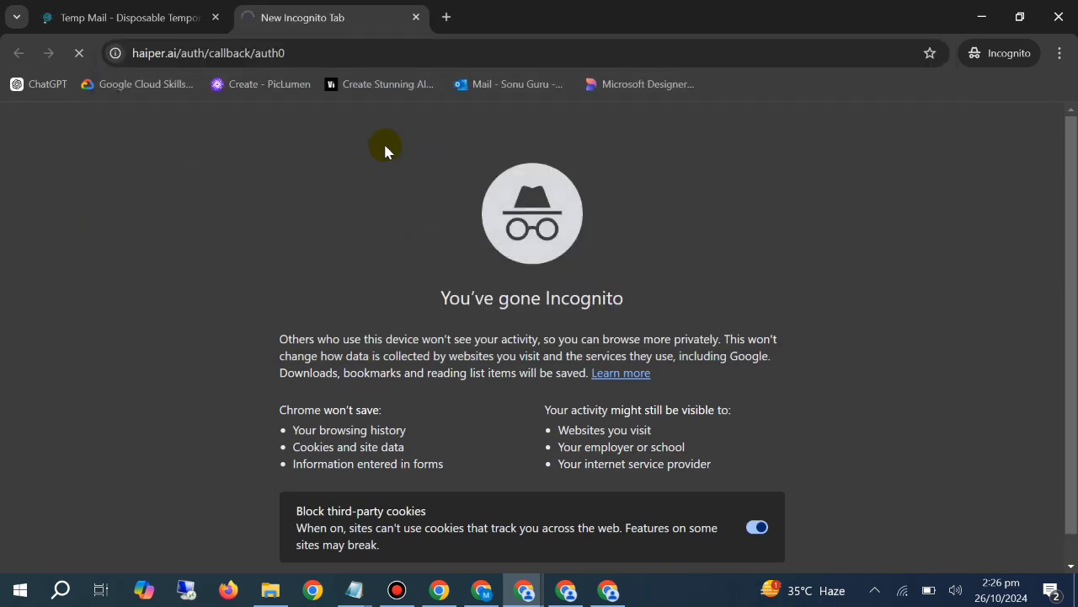
Search Google for "vidu" in another new Incognito tab
left_click(445, 18)
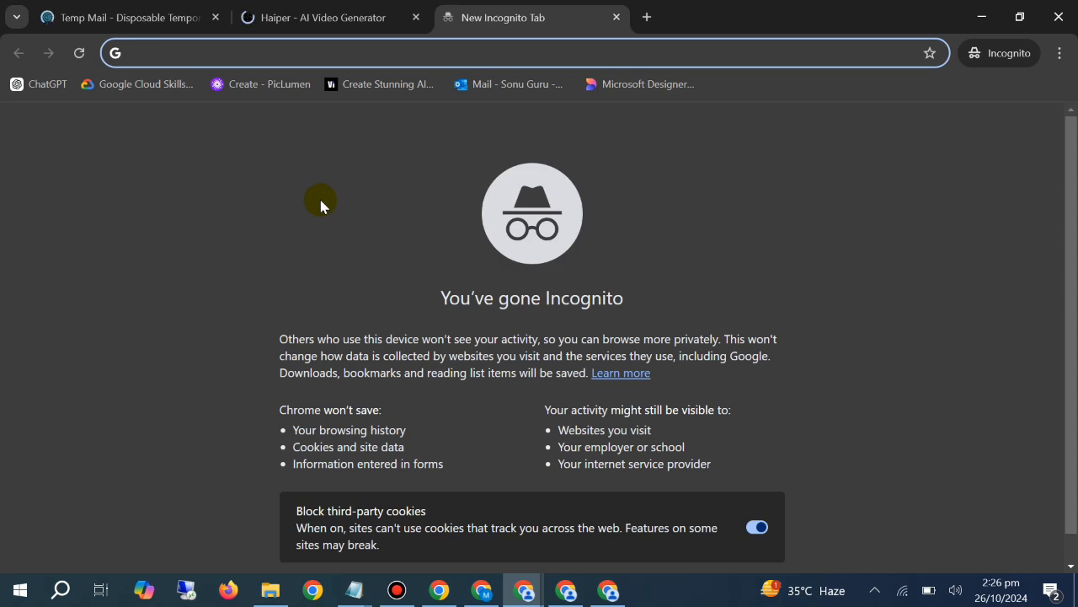
type("vidu")
key("Return")
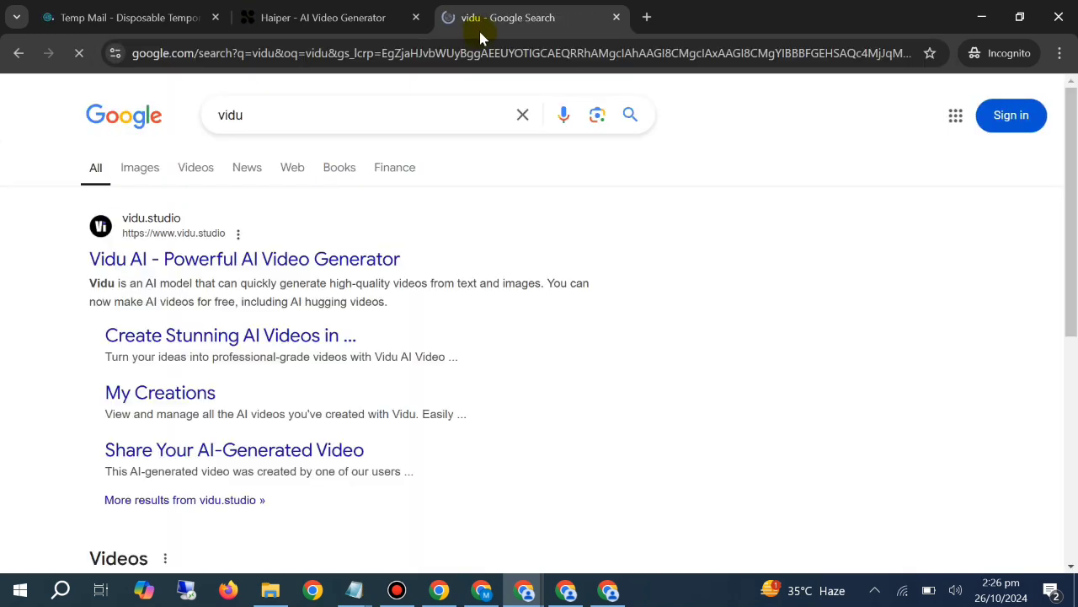
Check the list of AI tools in Notepad and open the Vidu AI website from the Incognito search results
mouse_move(354, 590)
left_click(566, 498)
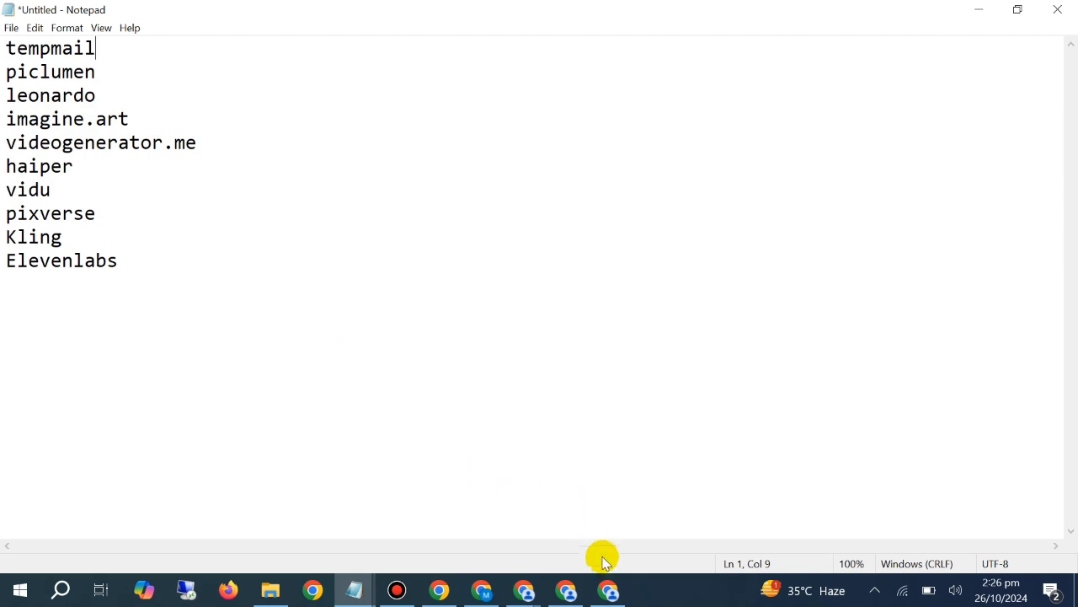
mouse_move(524, 589)
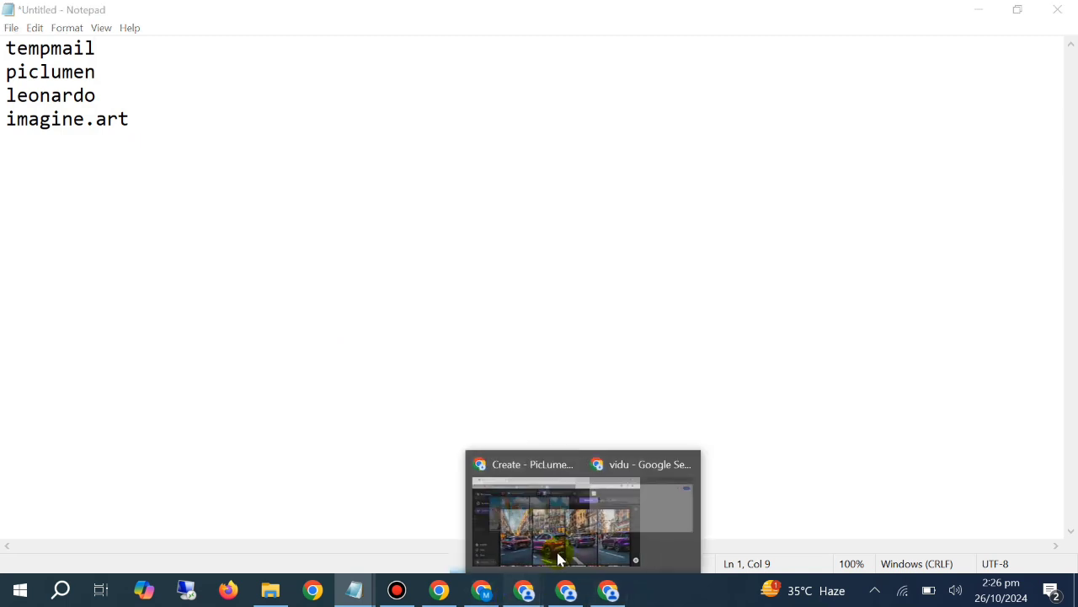
left_click(599, 464)
left_click(337, 262)
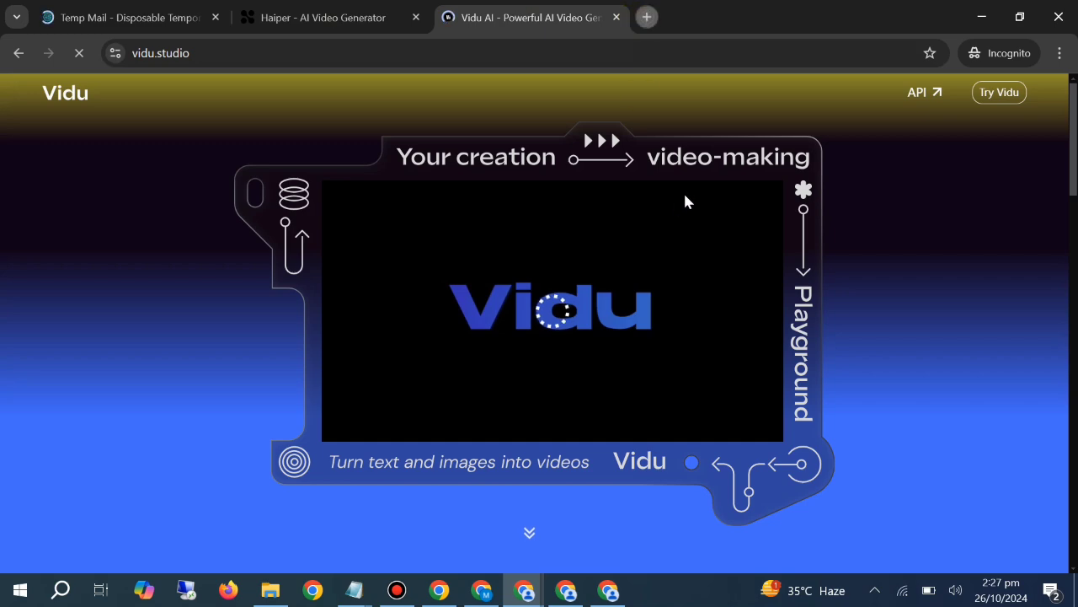
Search for "picluen" in a new tab and open the PicLumen free AI image generator website
key("ctrl+t")
type("picluen")
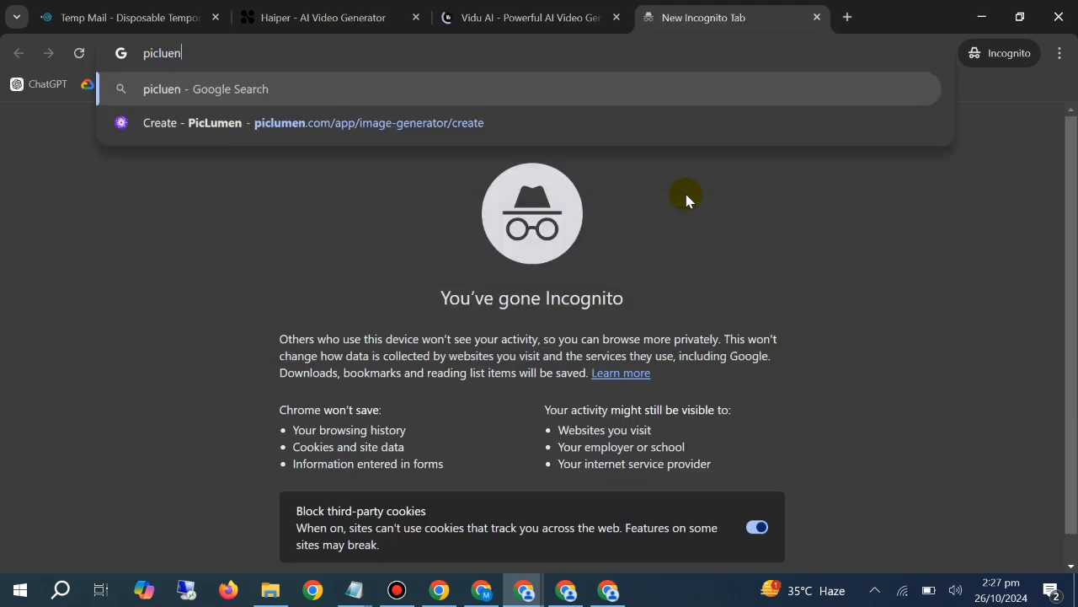
key("Return")
left_click(228, 376)
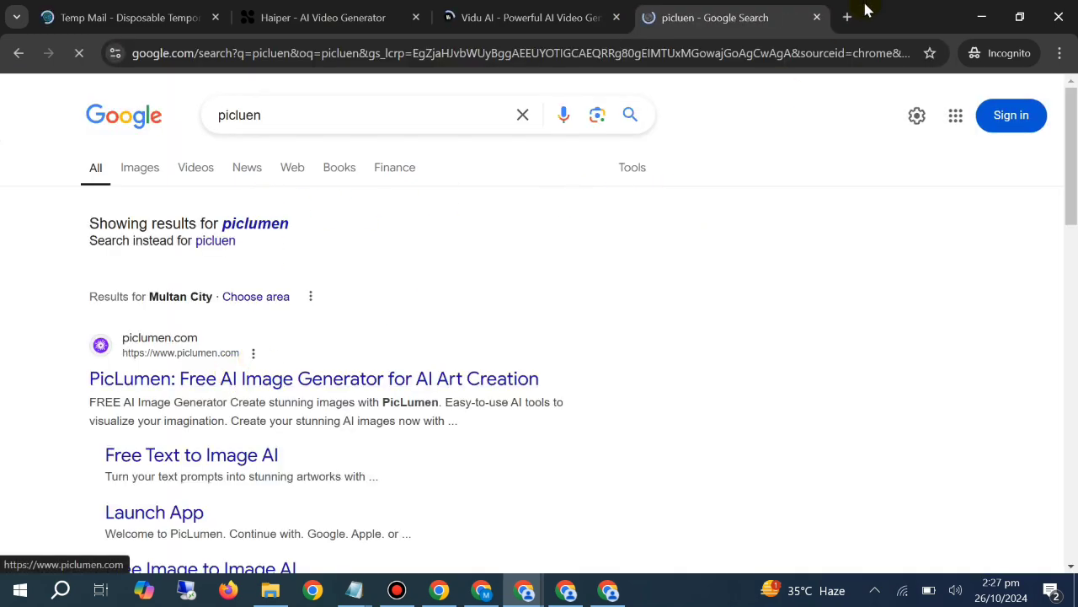
Open the imagine.art website in a new tab
left_click(848, 16)
type("ima")
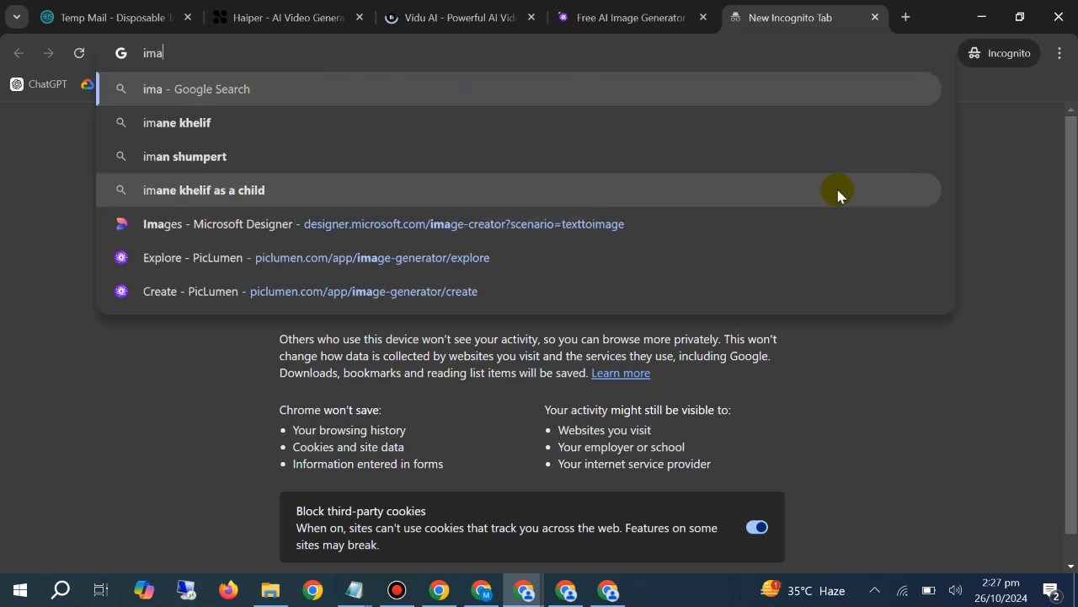
type("gine,")
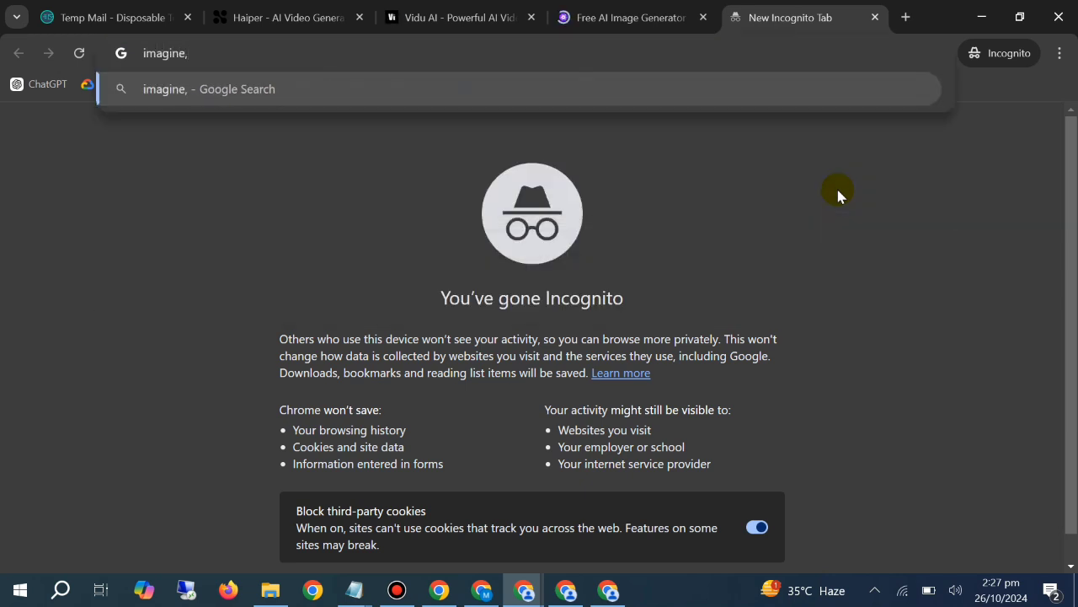
key("BackSpace")
type(".art")
key("Return")
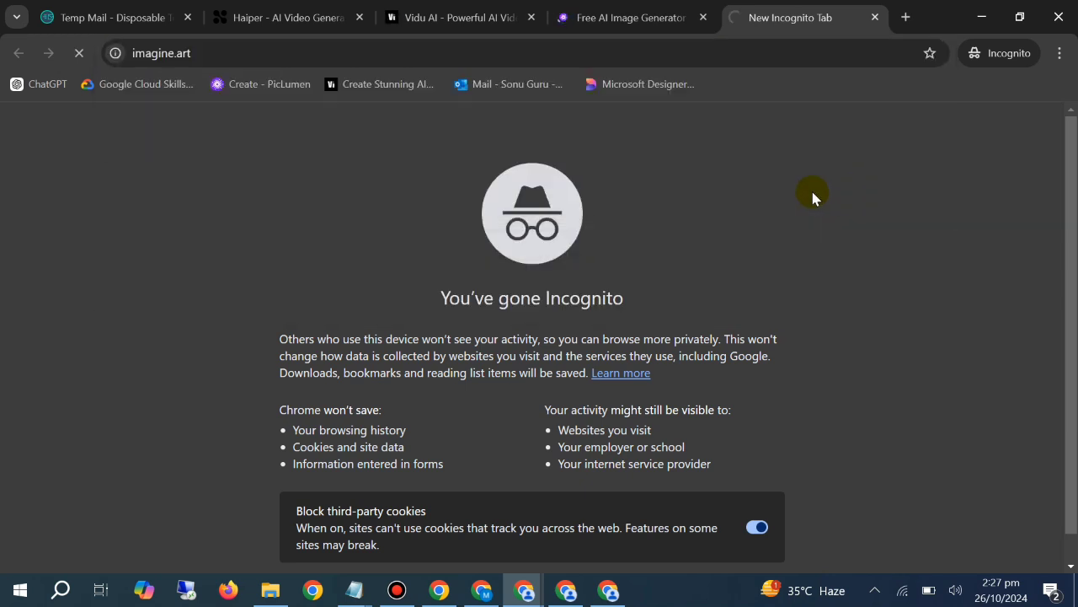
Search Google for "leonardo" in a new tab
left_click(906, 21)
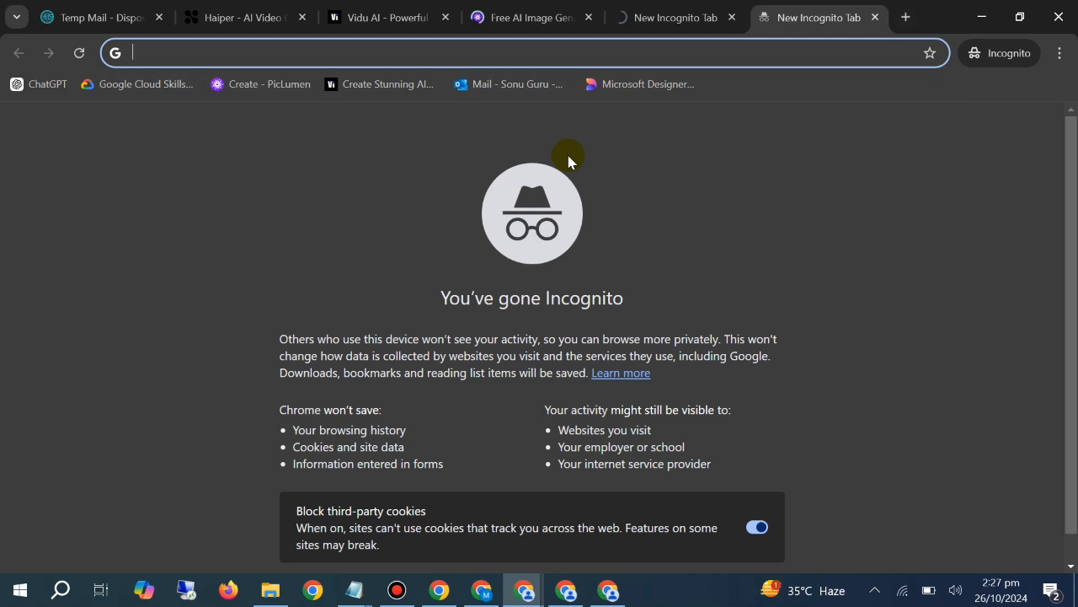
type("leonar")
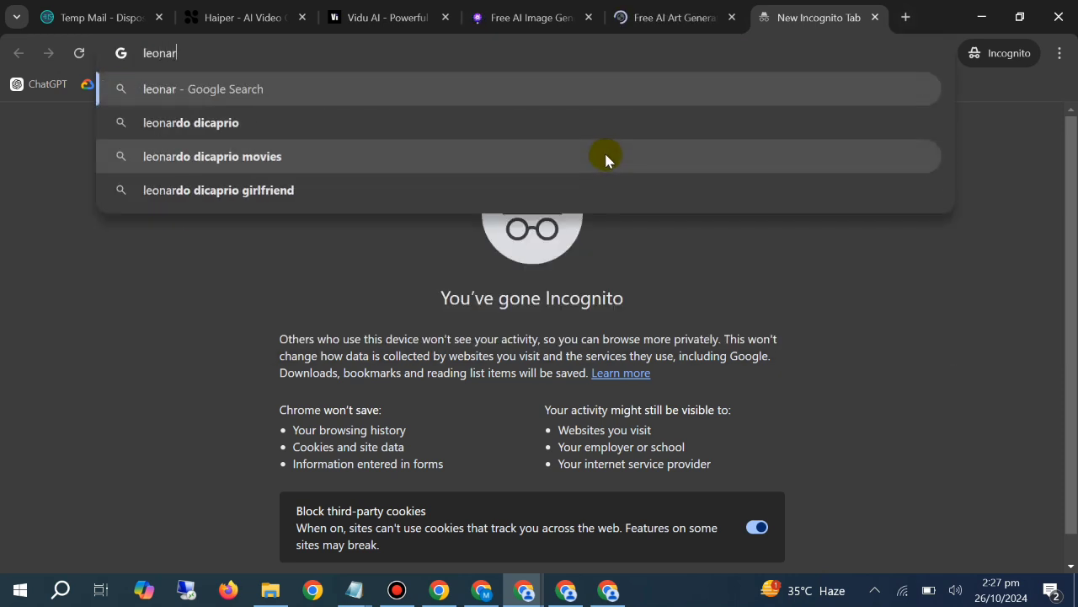
type("do")
key("Return")
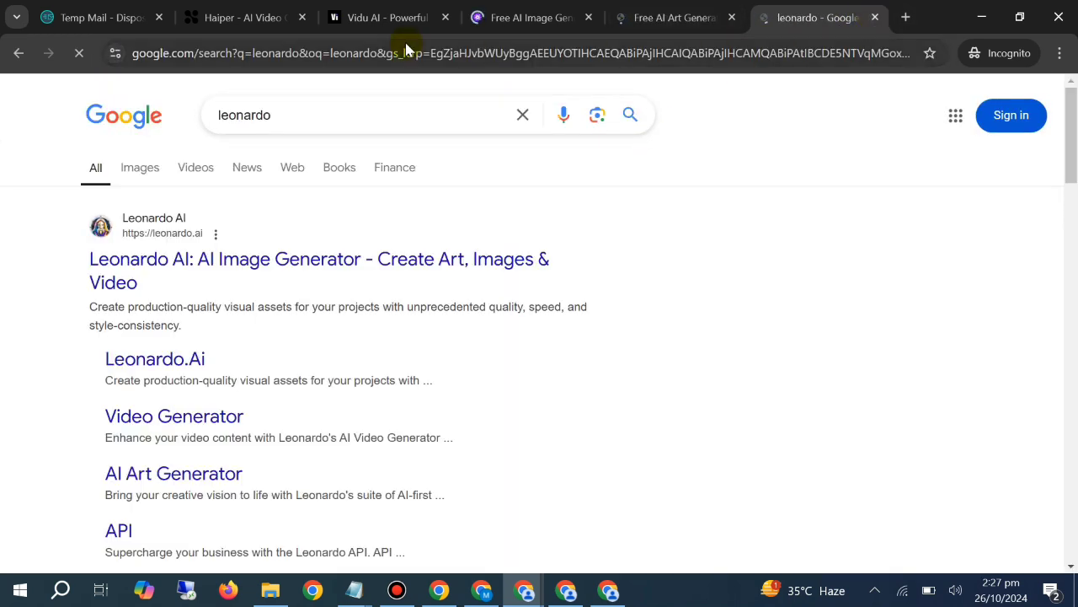
Search Google for "pixverse" in a new tab
left_click(906, 16)
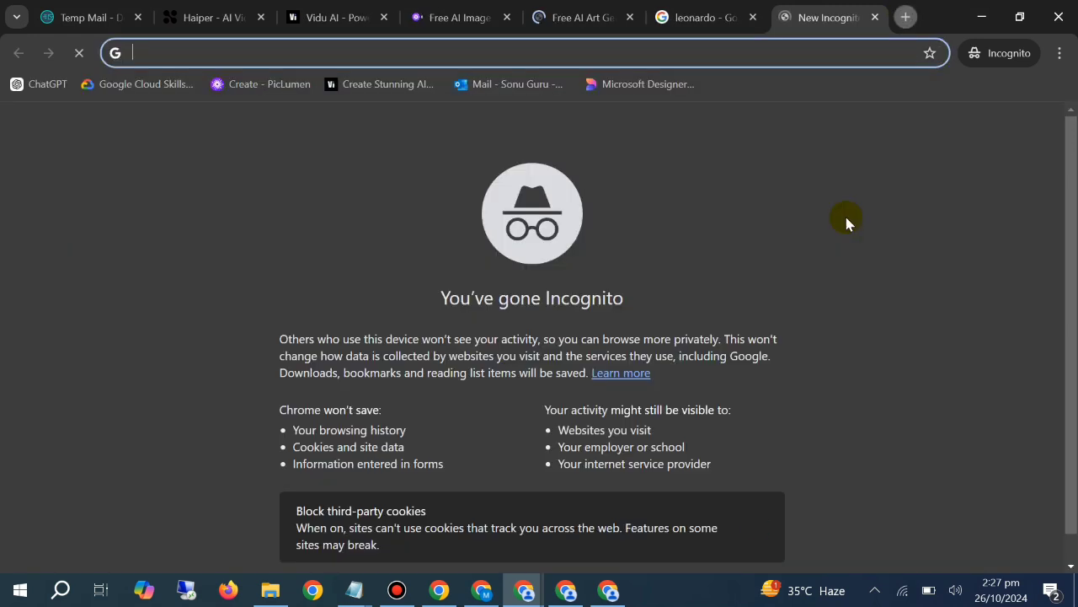
type("pi")
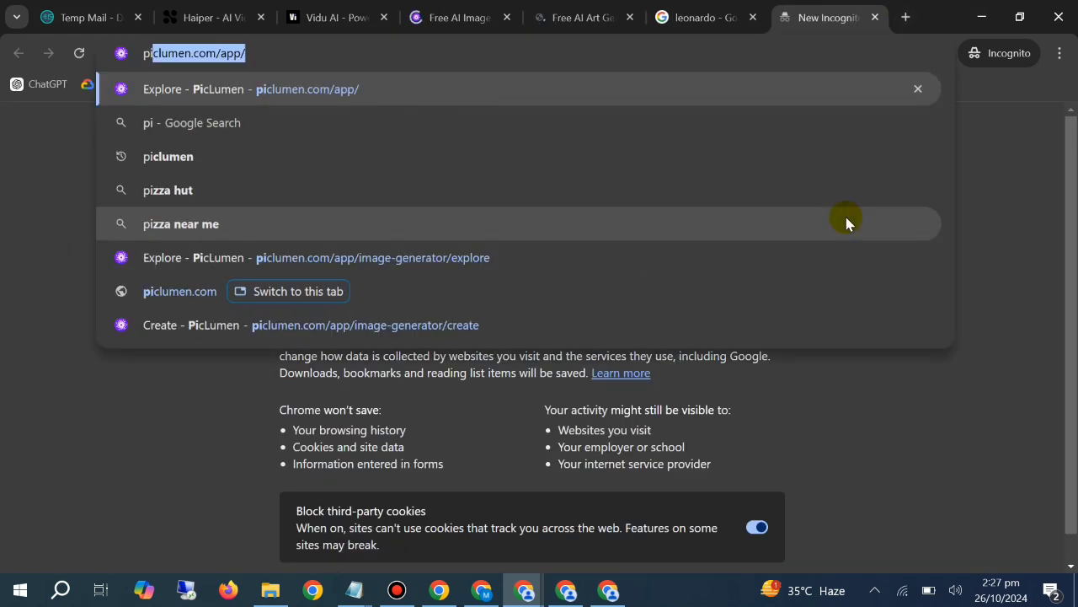
type("xverse")
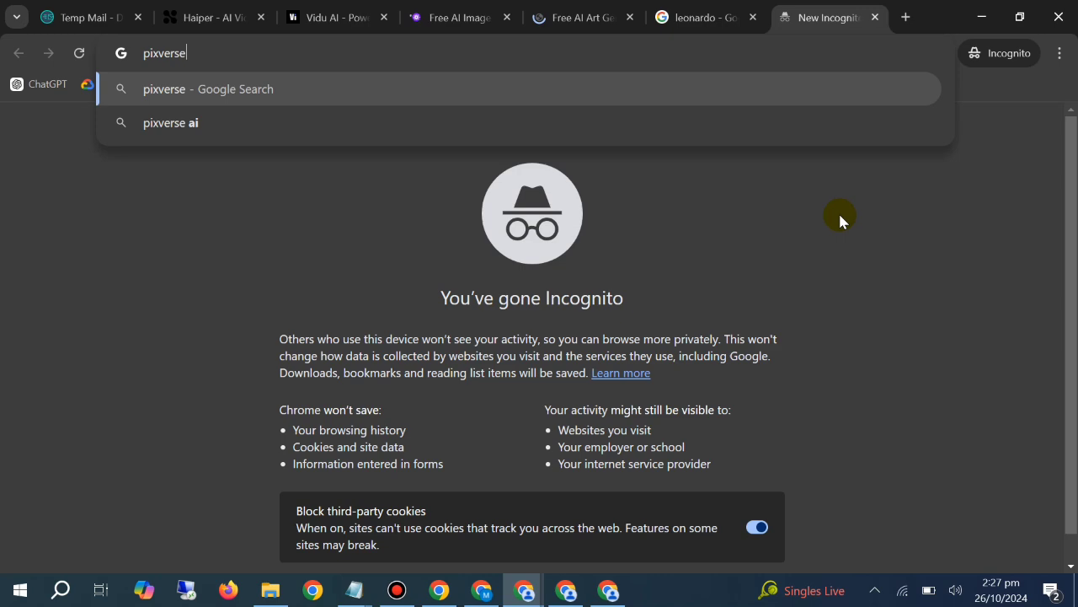
key("Return")
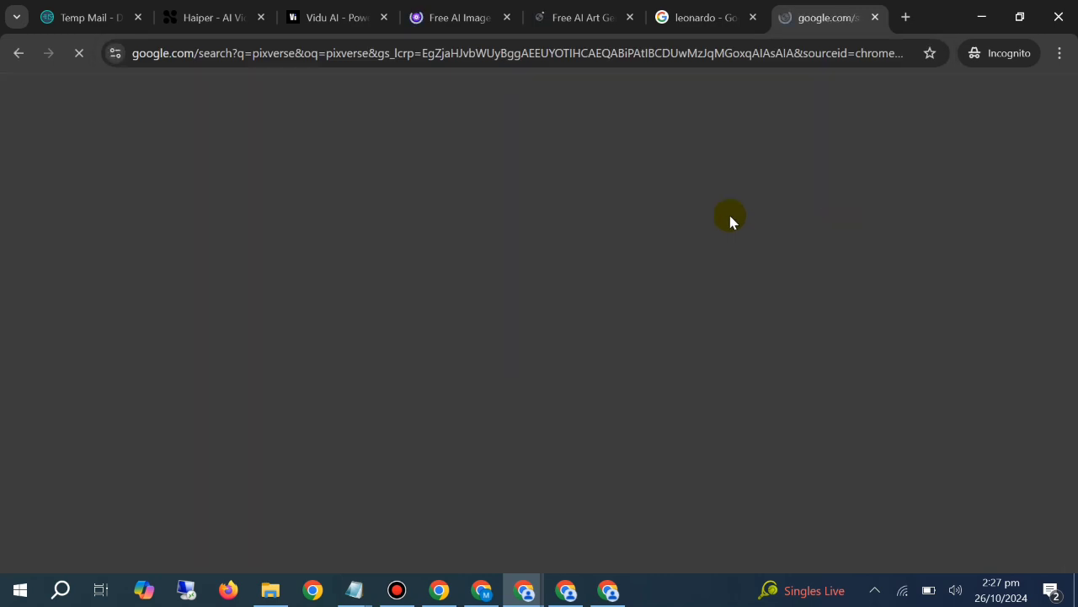
Open the Leonardo AI and PixVerse AI websites from their respective search results
left_click(704, 17)
left_click(284, 258)
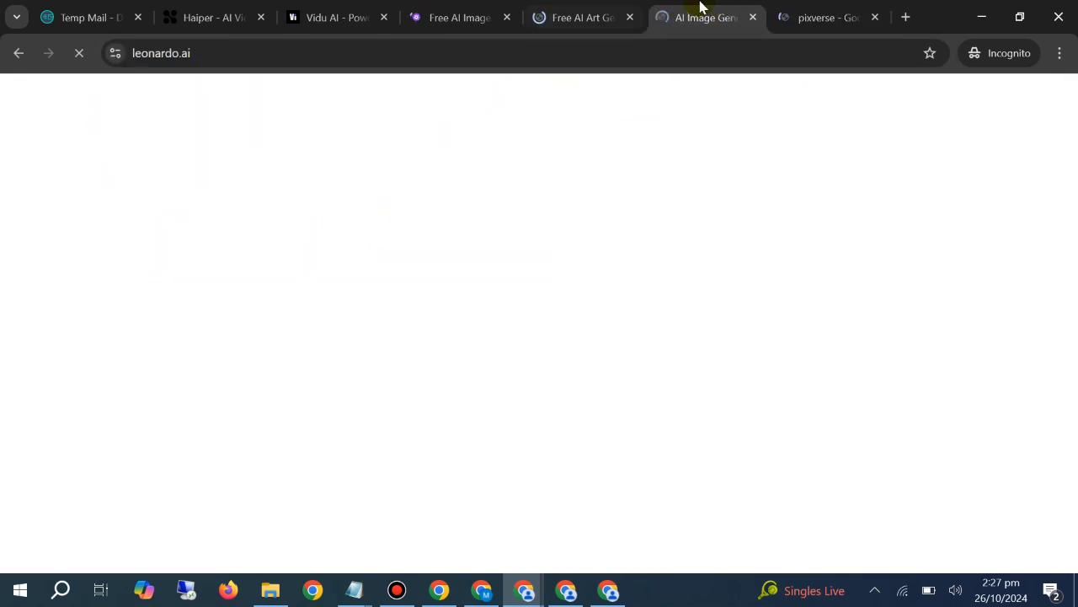
left_click(826, 10)
left_click(294, 290)
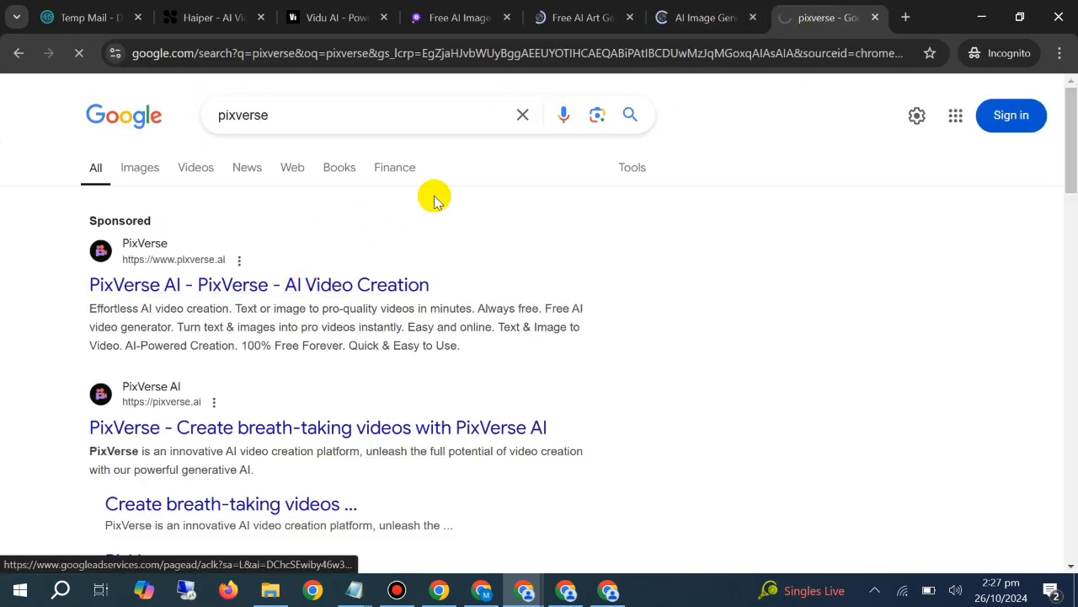
Reorder the browser tabs so Vidu comes last and Haiper sits directly before it, after PixVerse
left_click(556, 15)
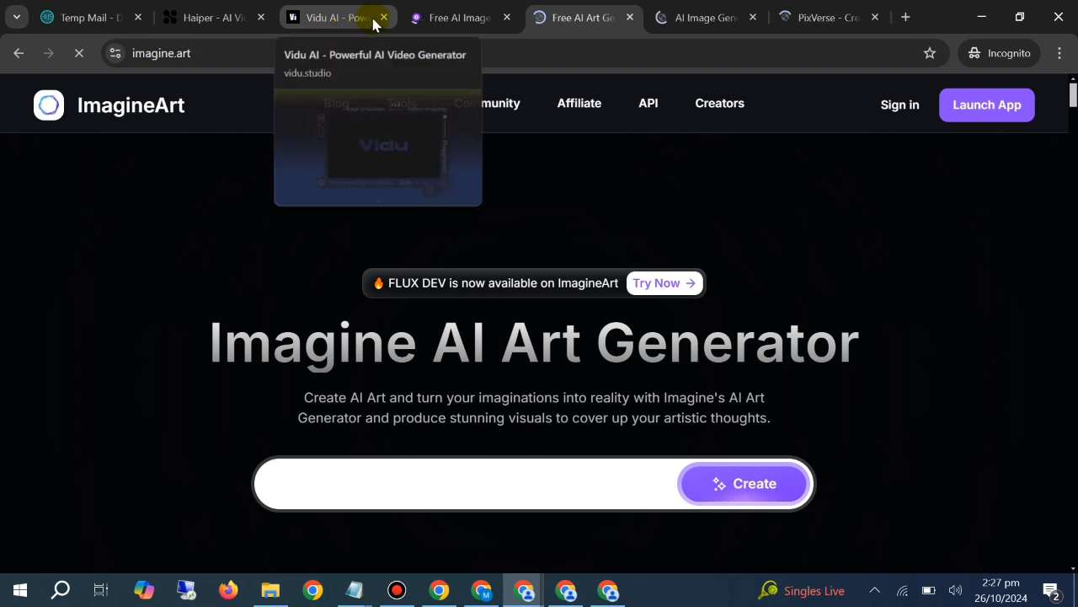
left_click_drag(356, 22, 847, 8)
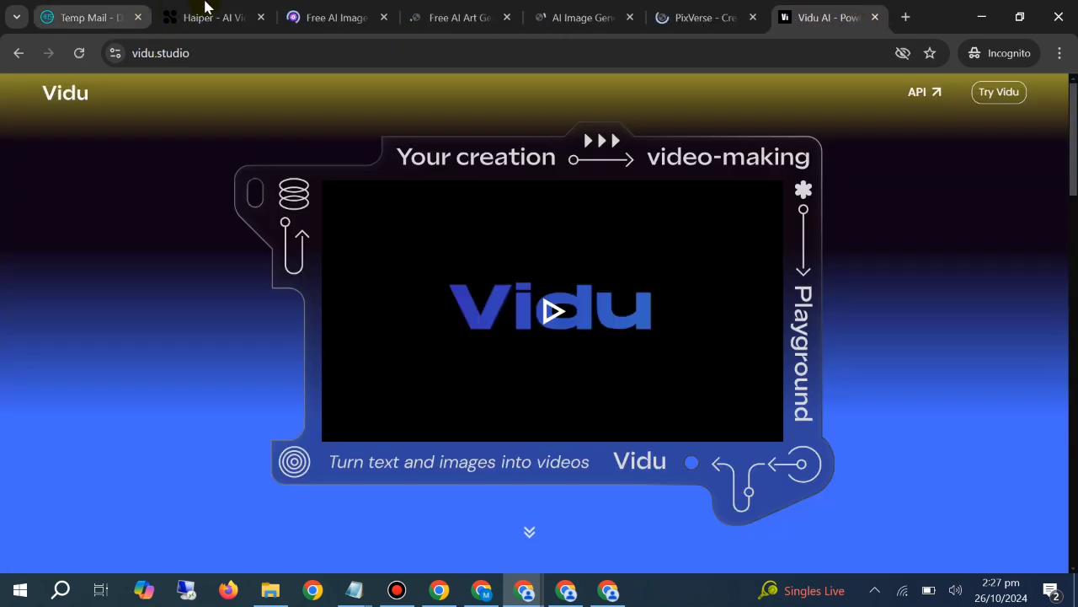
left_click_drag(205, 7, 673, 9)
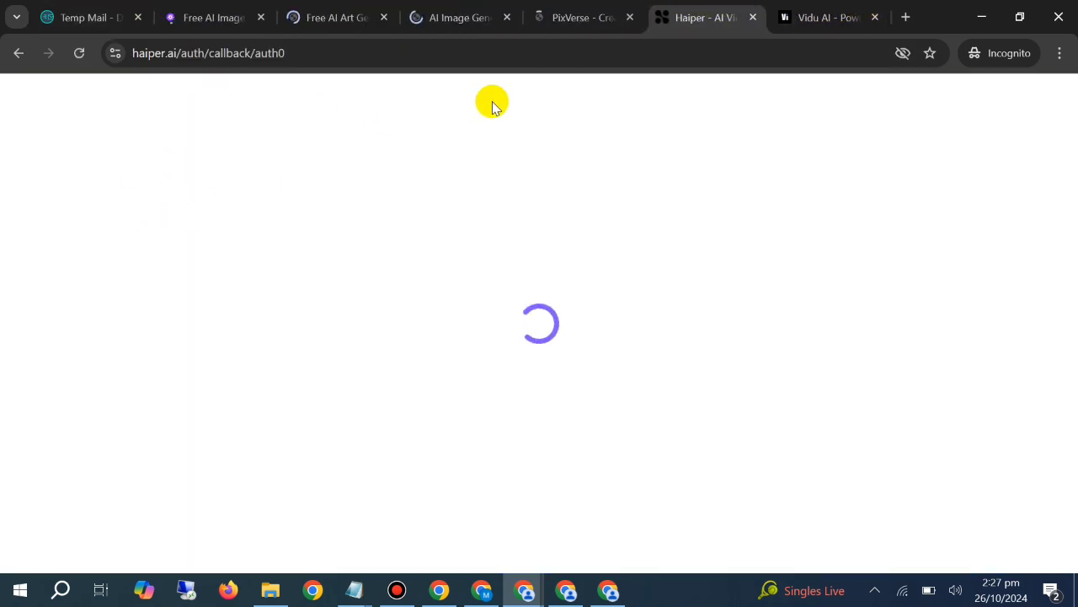
Look through the opened AI sites in order: PicLumen, ImagineArt, Leonardo.Ai, PixVerse, Haiper and Vidu
left_click(246, 28)
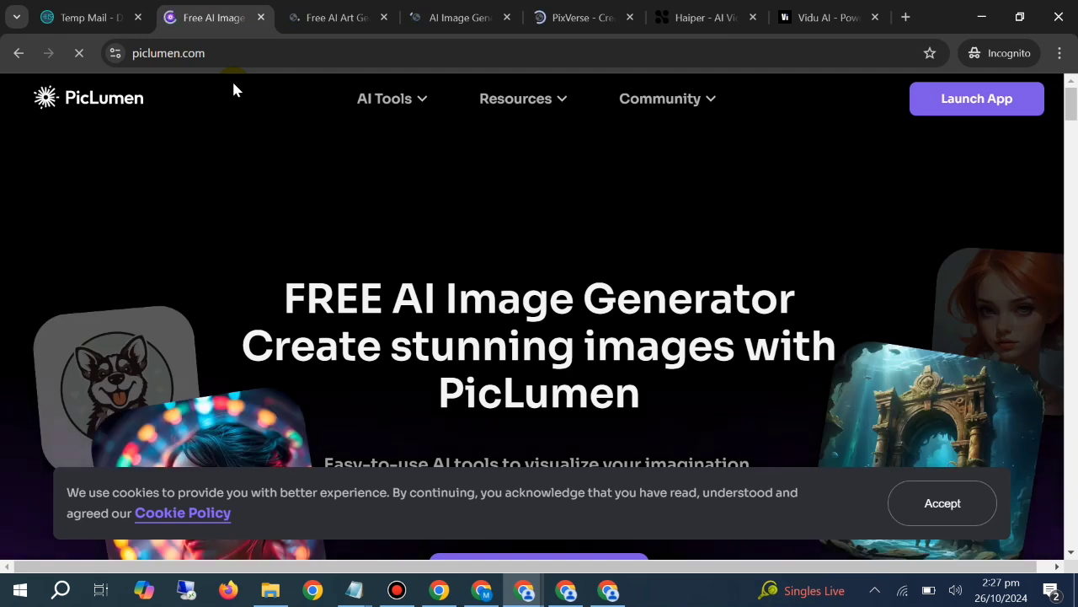
left_click(345, 9)
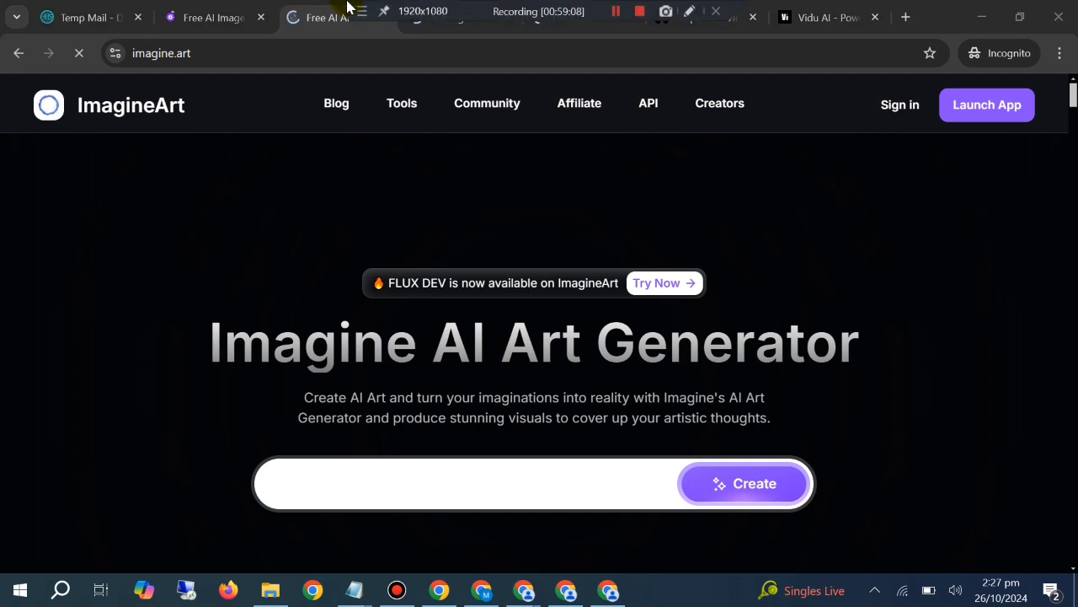
left_click(424, 30)
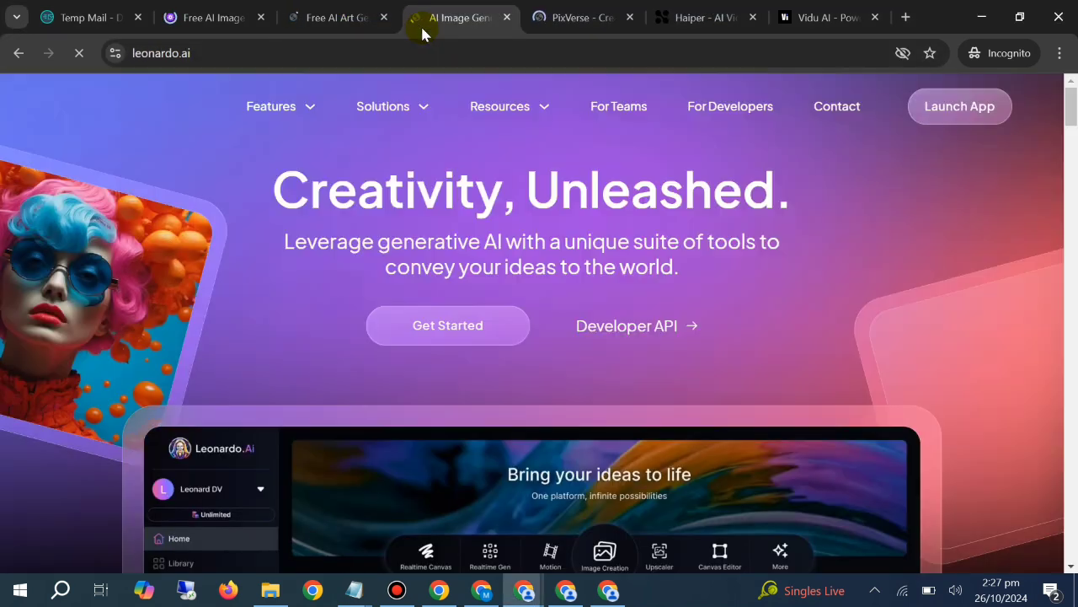
left_click(556, 17)
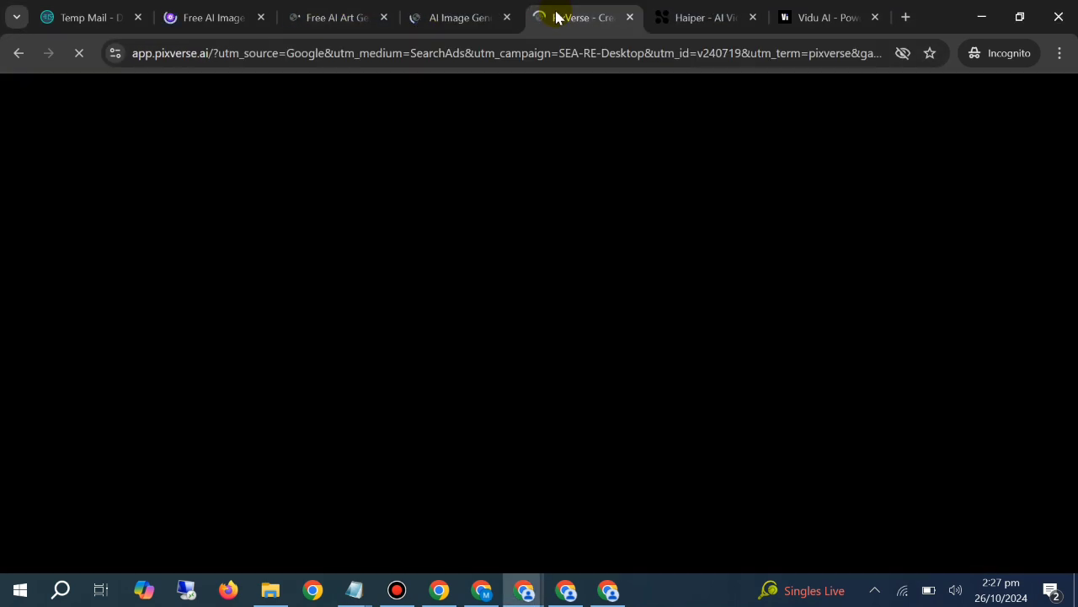
left_click(660, 14)
left_click(806, 16)
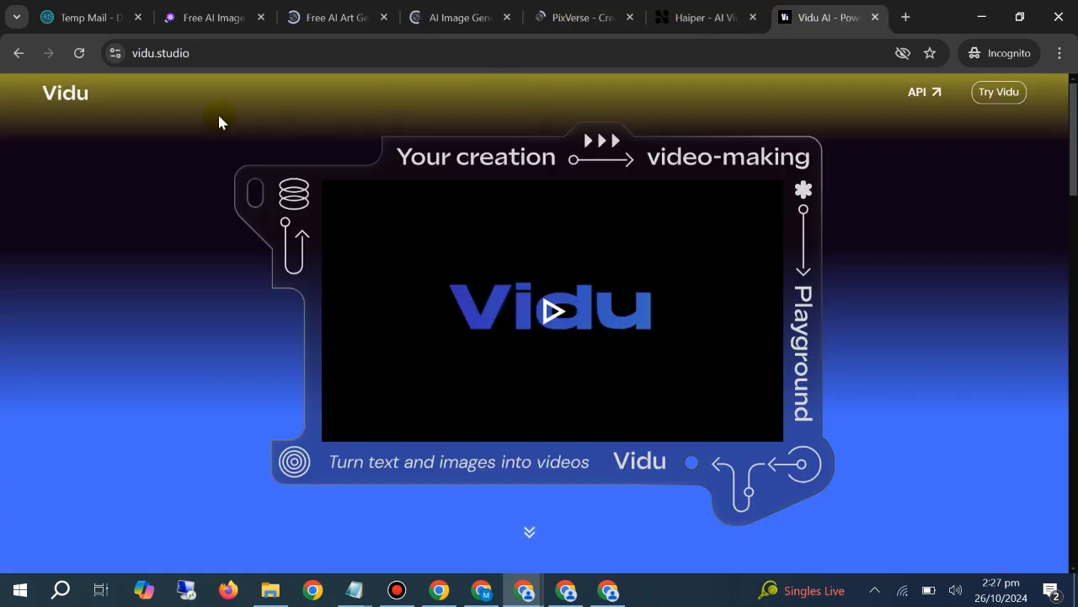
Copy the temporary email address generated by Temp Mail and return to the PicLumen site
left_click(103, 10)
left_click(705, 247)
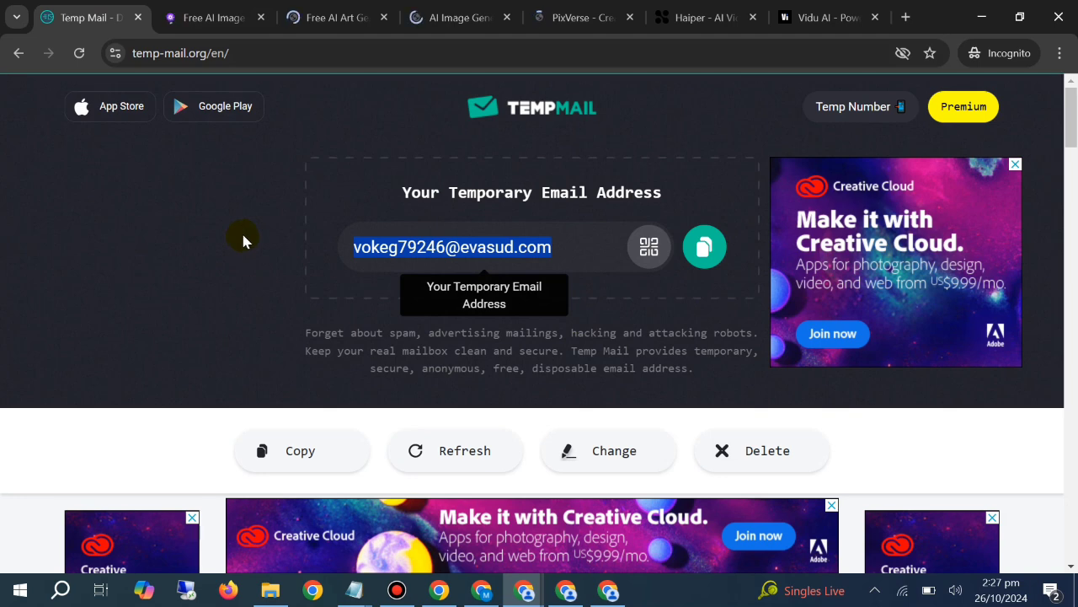
left_click(195, 13)
Revisit the ImagineArt, Leonardo.Ai and PixVerse sites and move the Haiper tab ahead of PixVerse
left_click(333, 17)
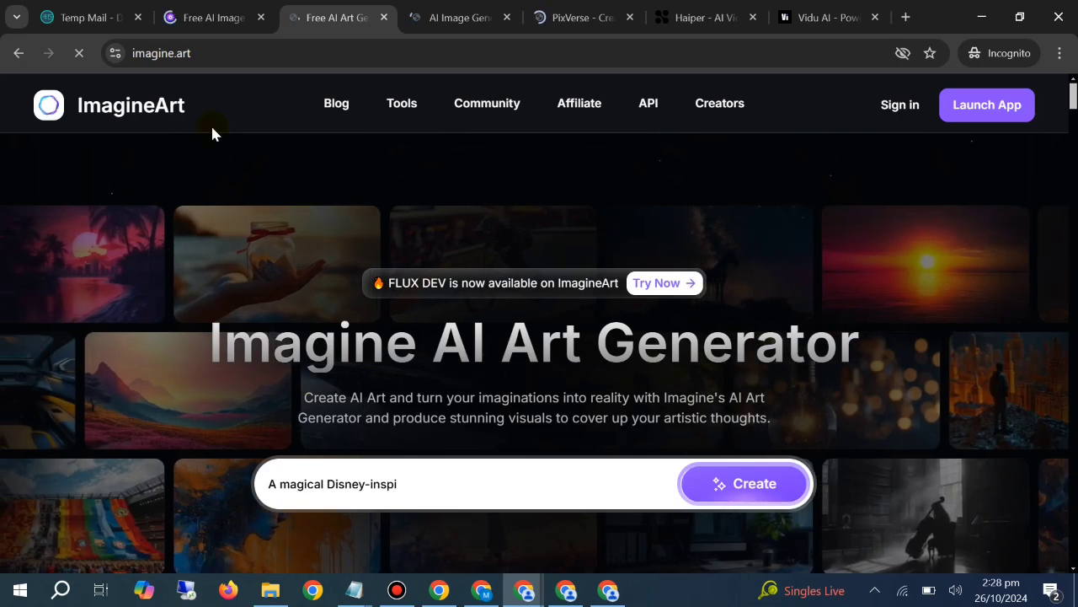
left_click(459, 16)
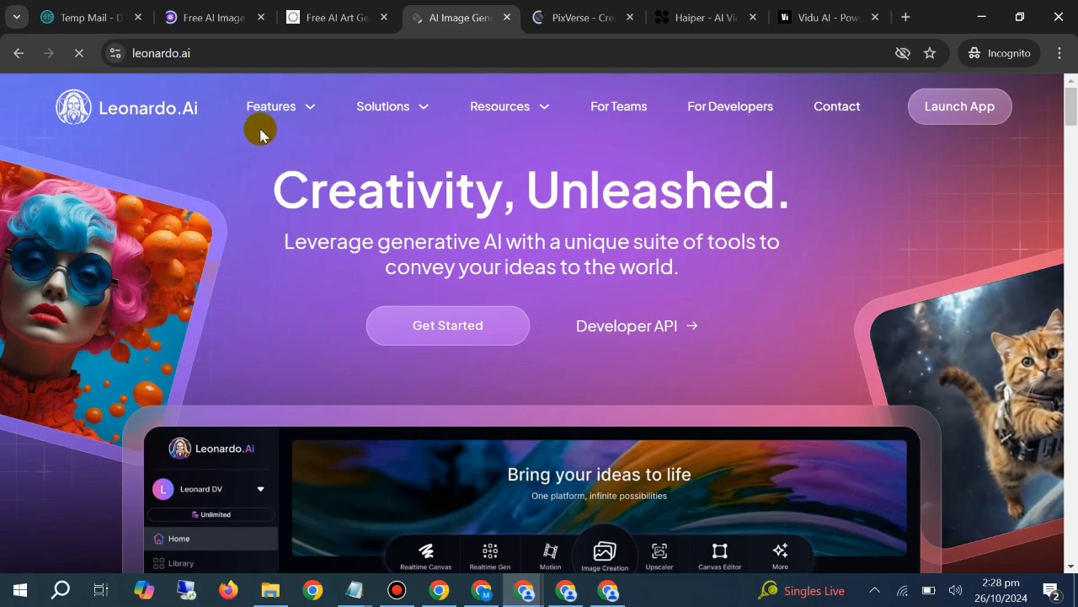
left_click(539, 14)
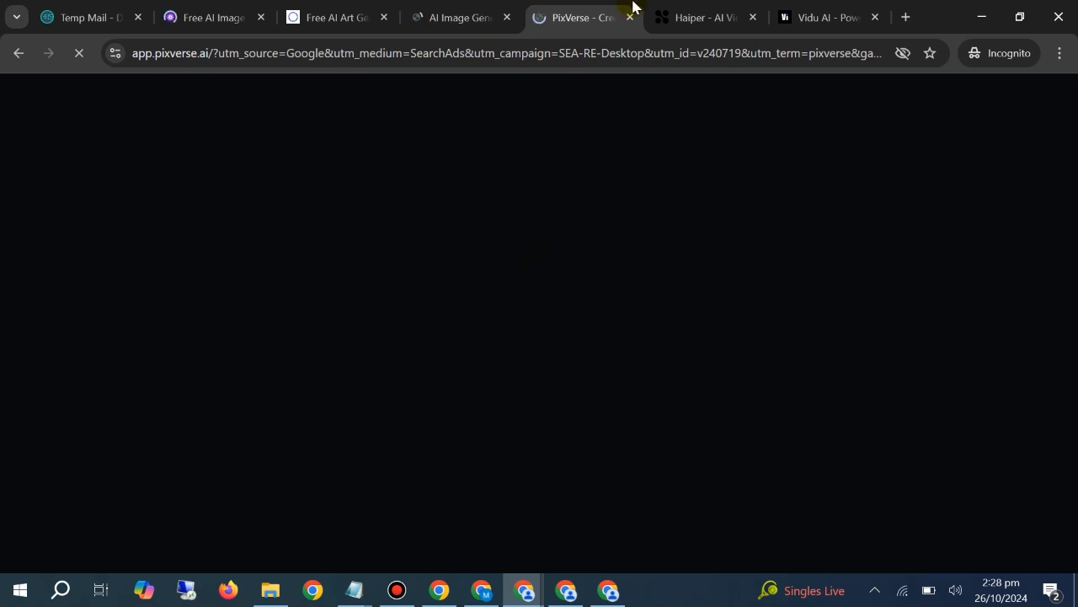
left_click_drag(674, 7, 595, 7)
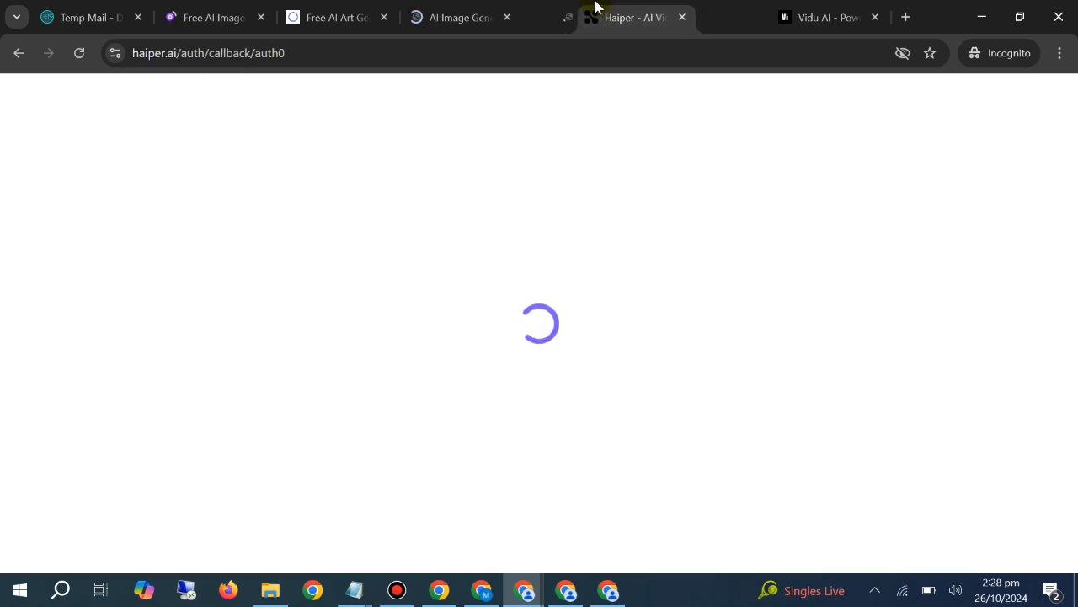
Check the Vidu site and copy the temporary email address from Temp Mail
left_click(845, 9)
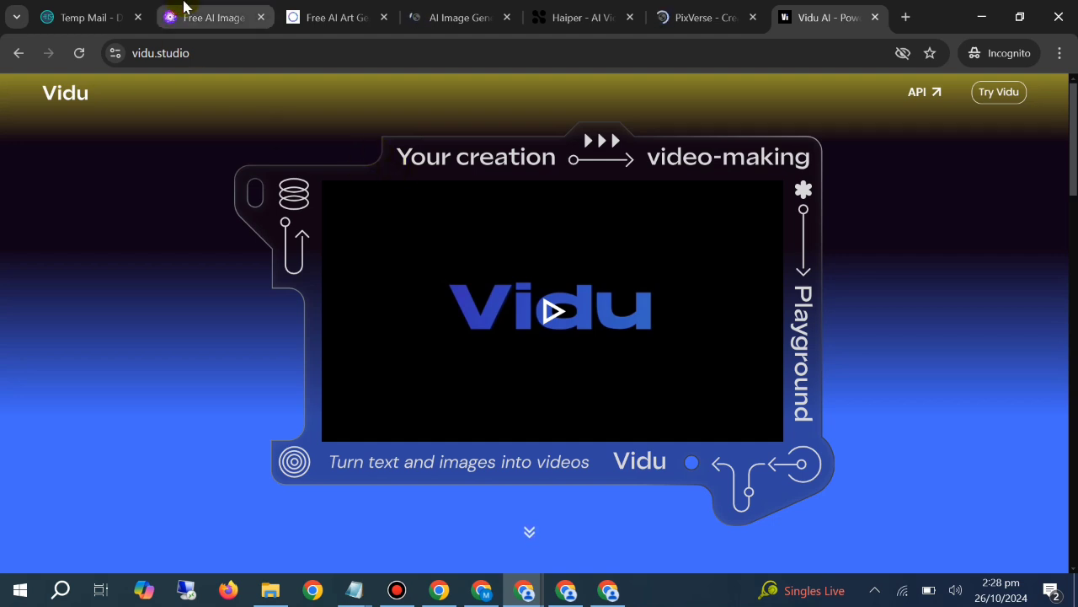
left_click(93, 17)
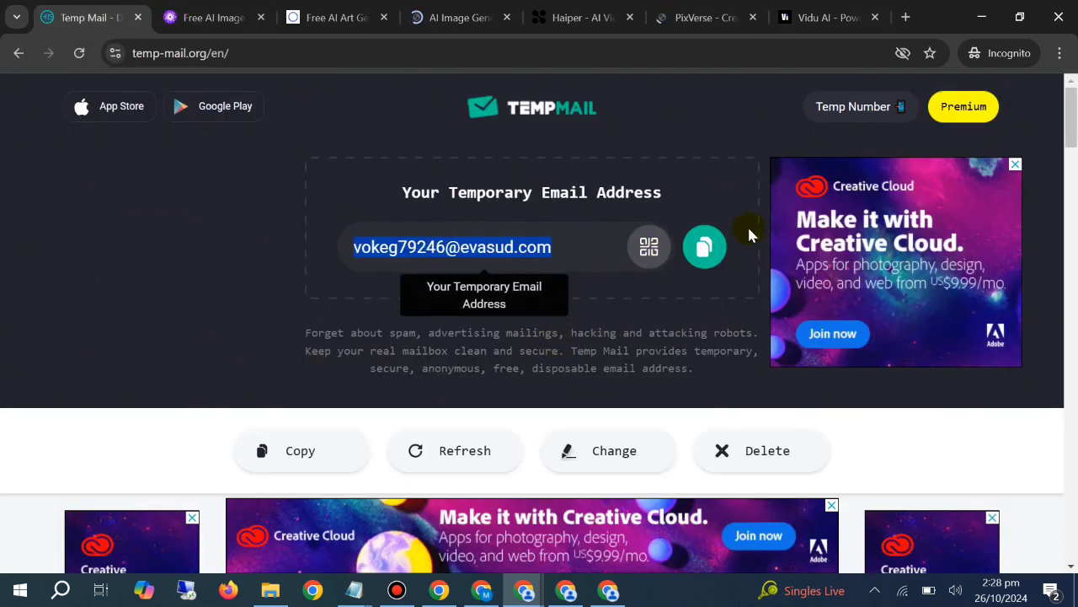
left_click(705, 251)
Launch PicLumen's free generator from its landing page and close the landing page, leaving the login page open
left_click(215, 17)
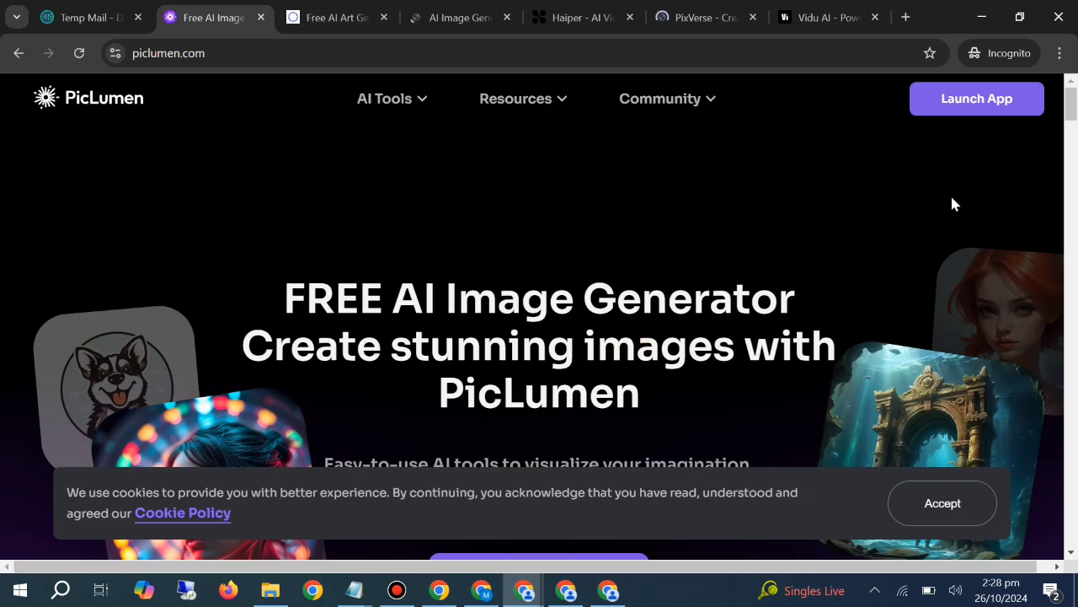
scroll(632, 366, "down", 6)
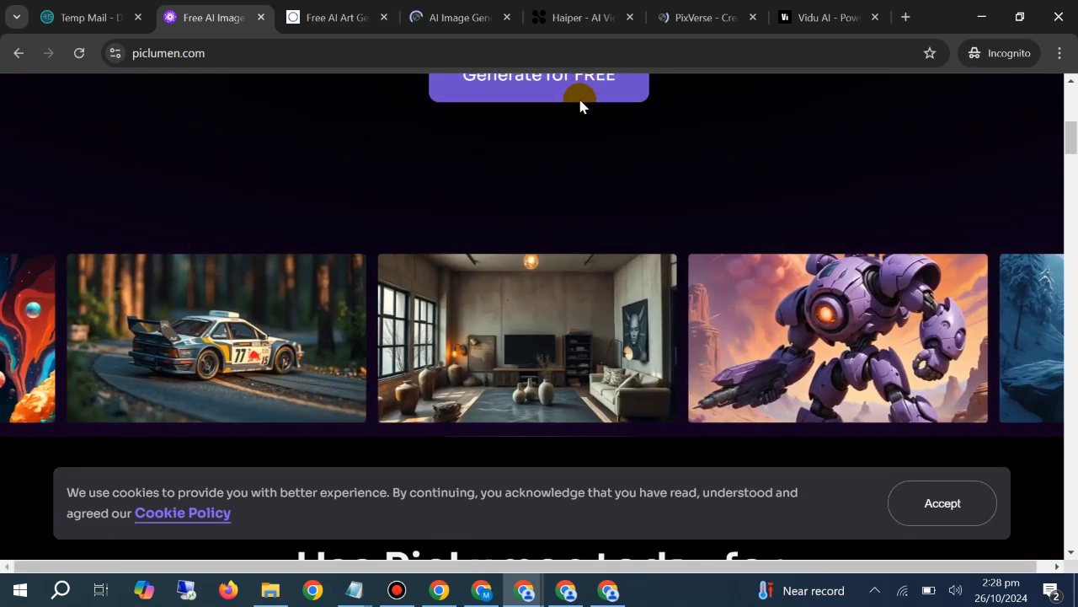
left_click(580, 99)
left_click(168, 10)
left_click(230, 17)
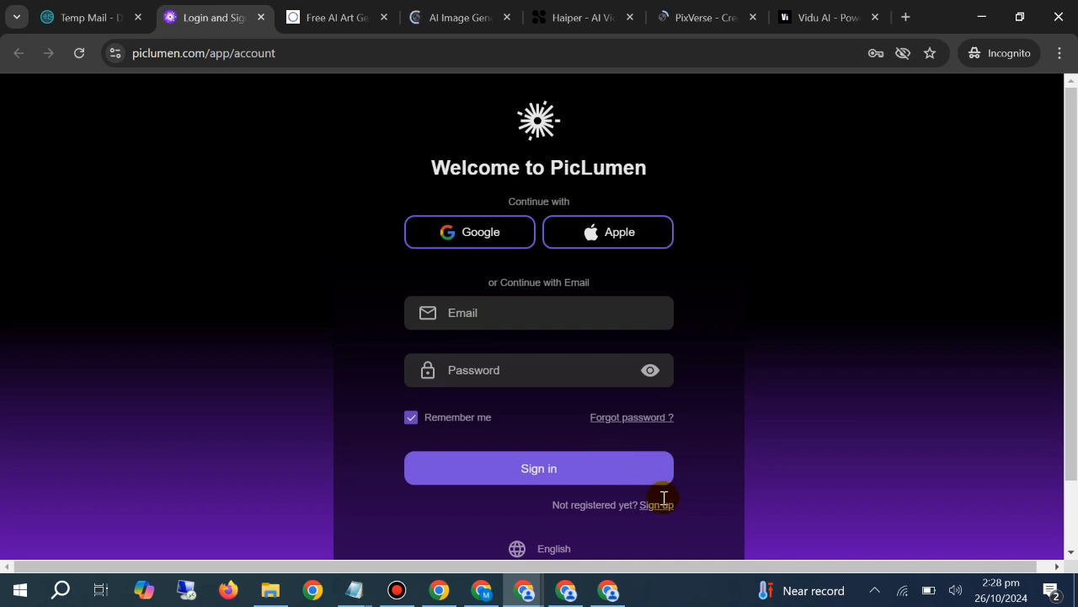
Sign up for PicLumen with the temporary email address and an account password, agreeing to the Terms of Use and Privacy Policy
left_click(661, 503)
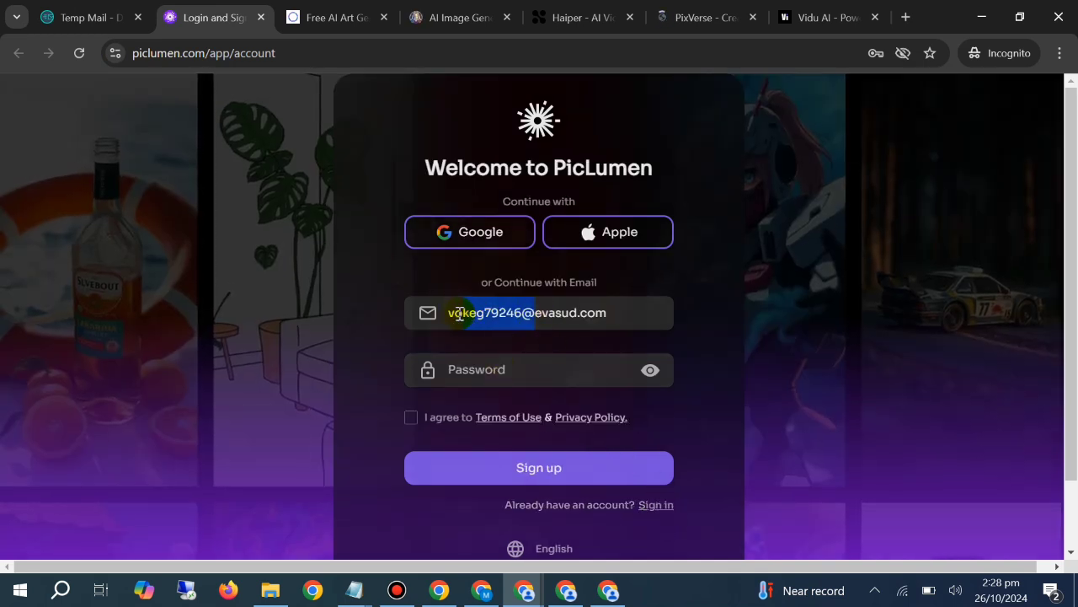
left_click(529, 372)
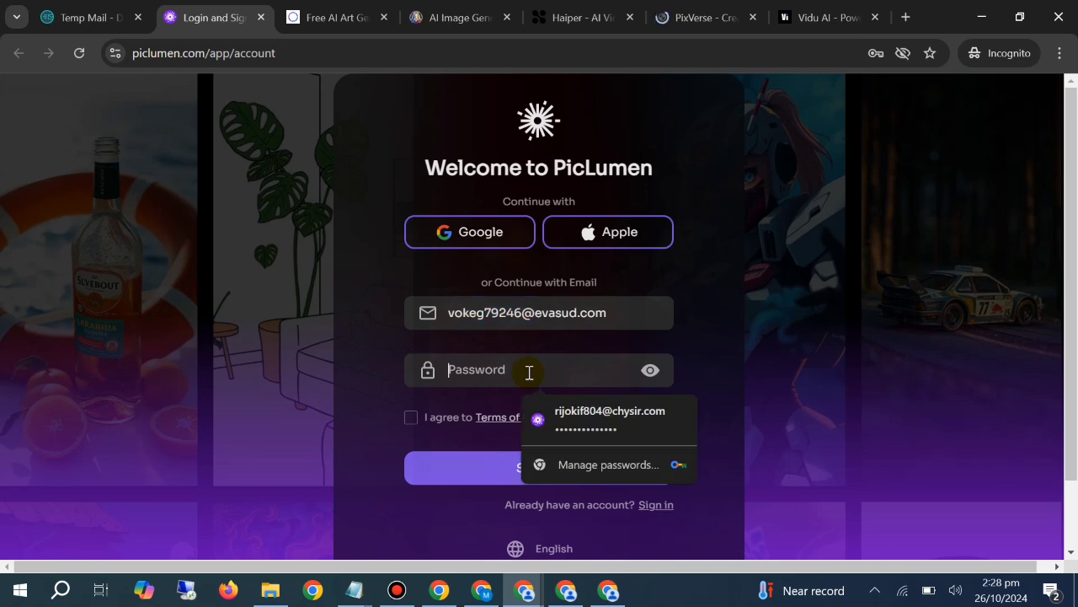
type("*")
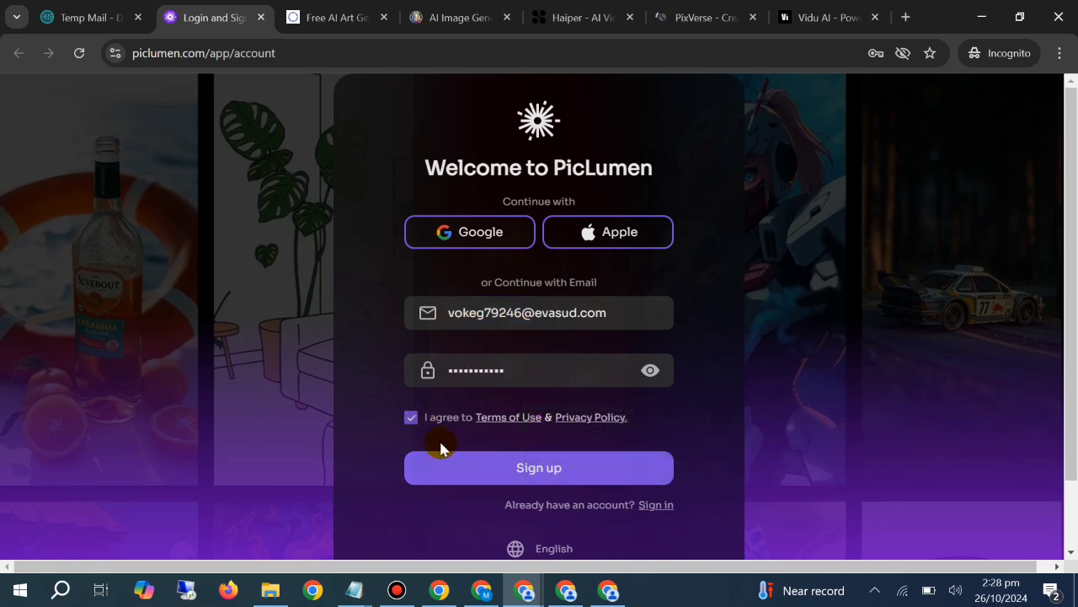
key("Return")
Launch the ImagineArt app to reach its welcome form
left_click(337, 17)
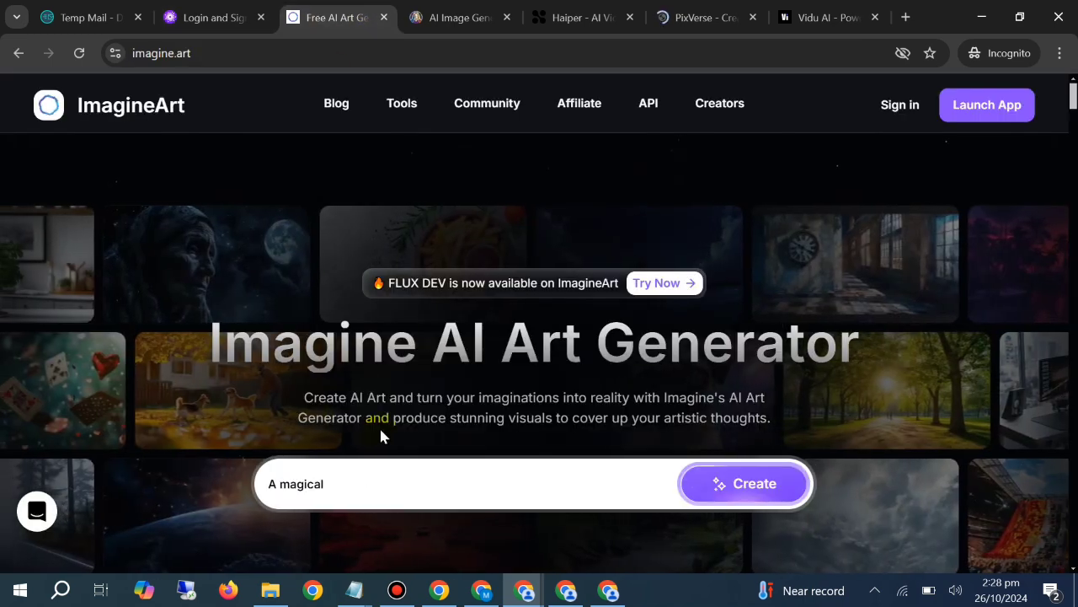
left_click(972, 117)
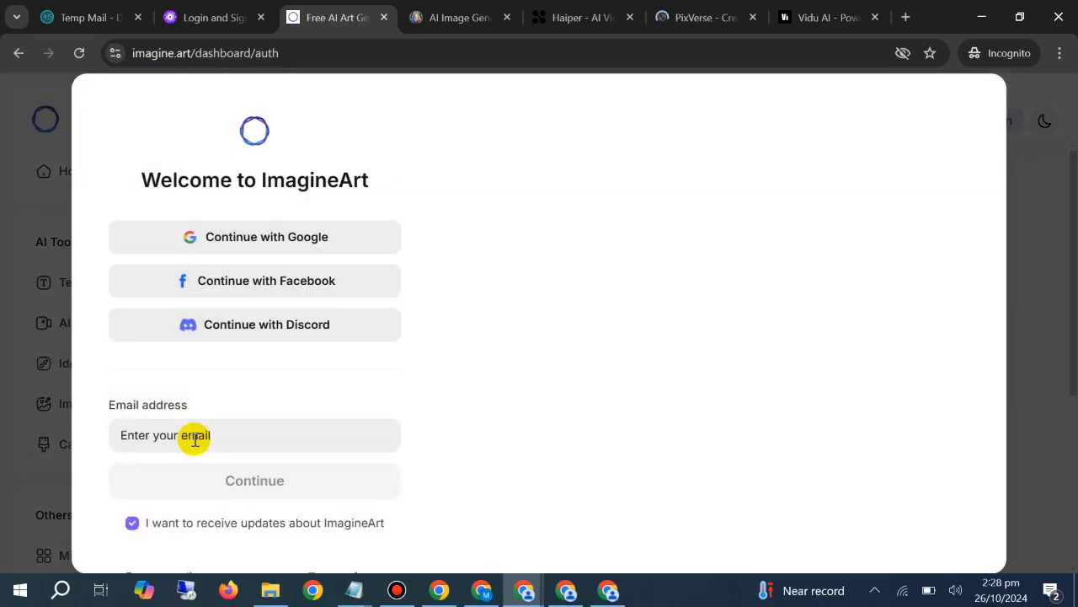
left_click(195, 437)
left_click(294, 481)
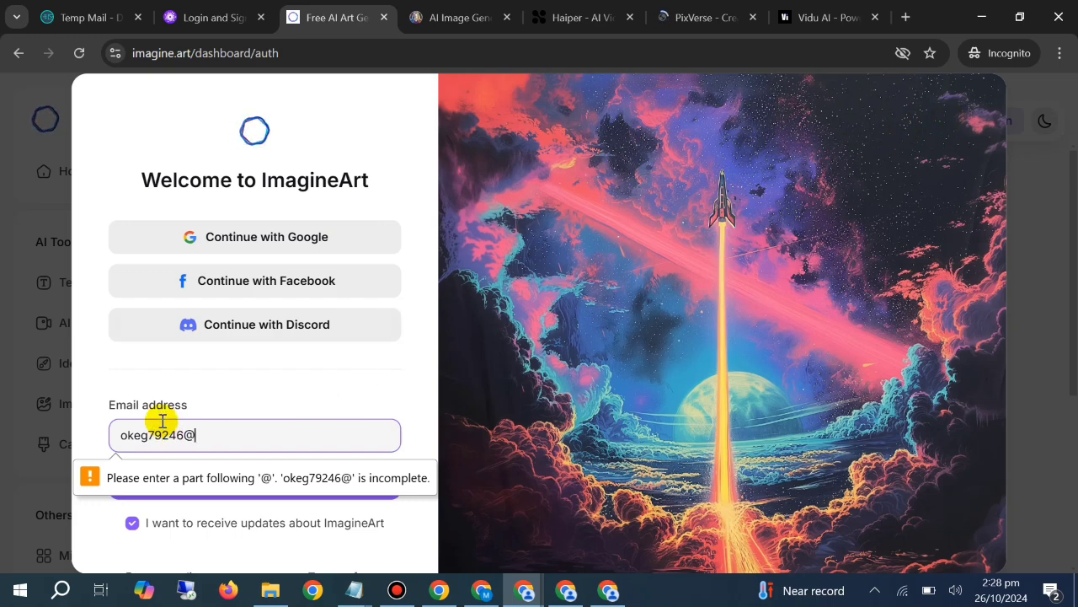
Copy the full temporary email address from Temp Mail and continue with it through ImagineArt to the email sign-up form
left_click(93, 17)
left_click(704, 246)
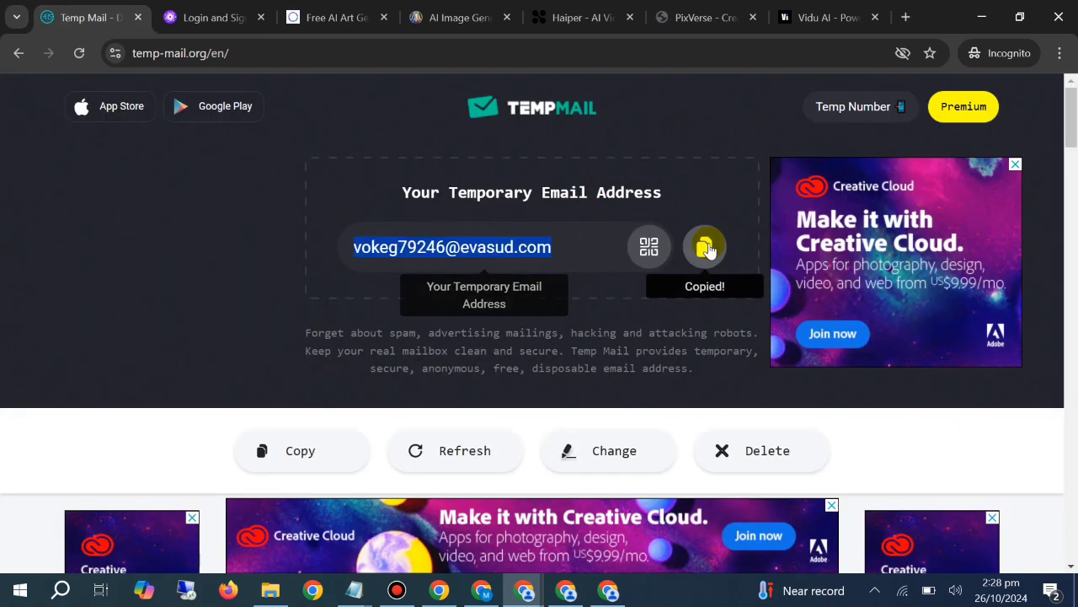
left_click(341, 17)
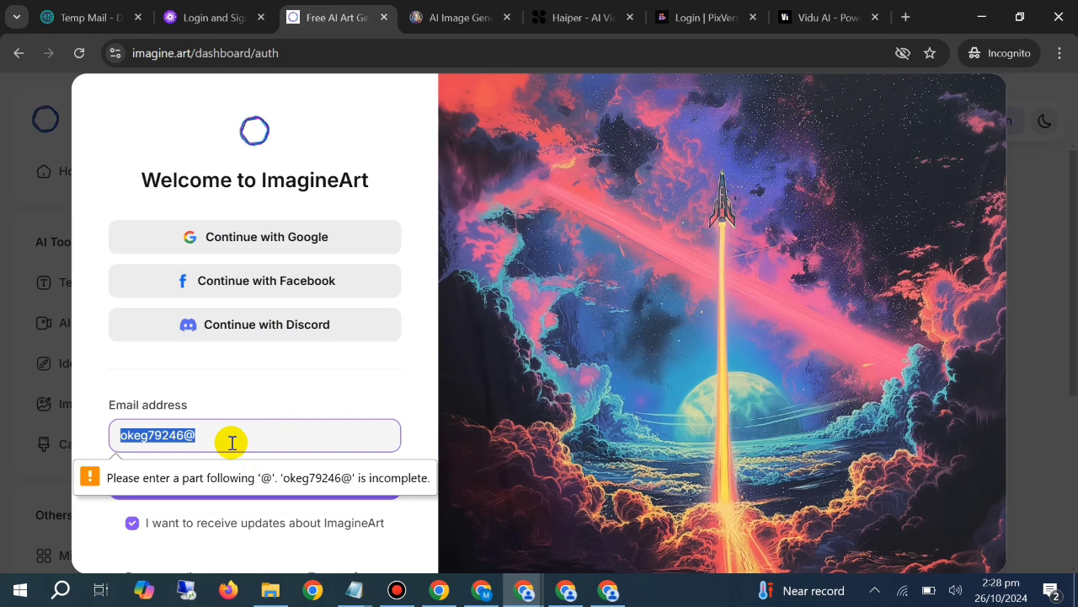
key("ctrl+v")
left_click(294, 472)
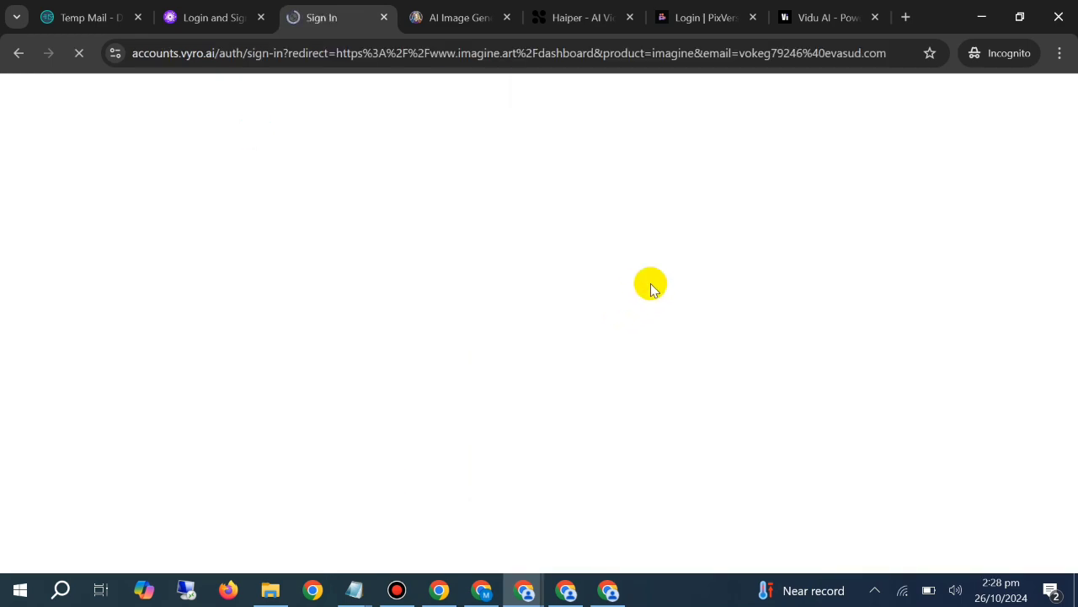
left_click(941, 111)
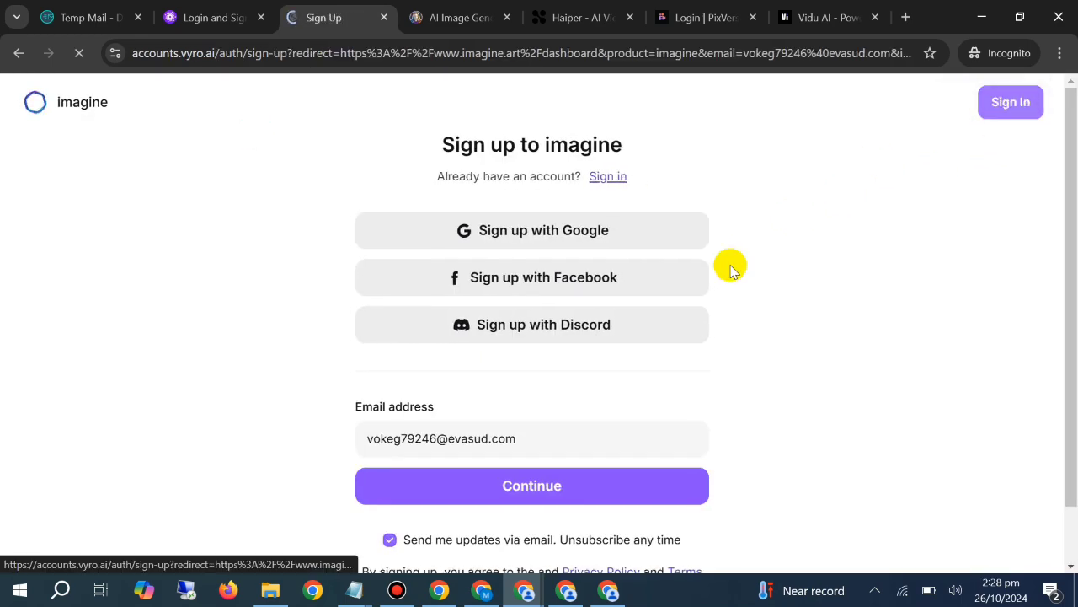
left_click(492, 487)
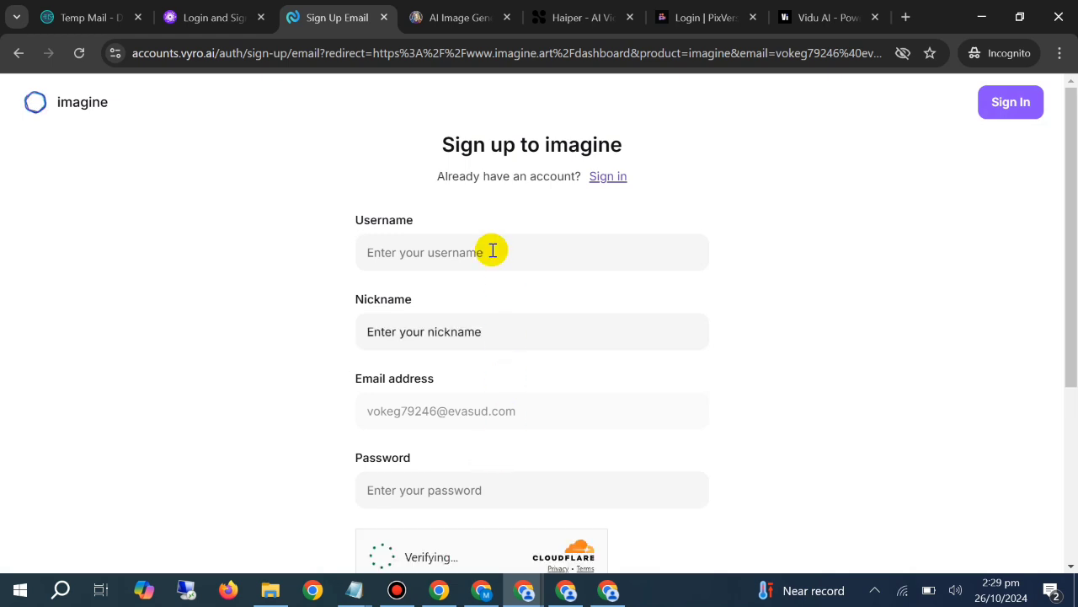
Complete the ImagineArt sign-up with username skhd65, nickname dfdf and an account password, and submit it
left_click(505, 261)
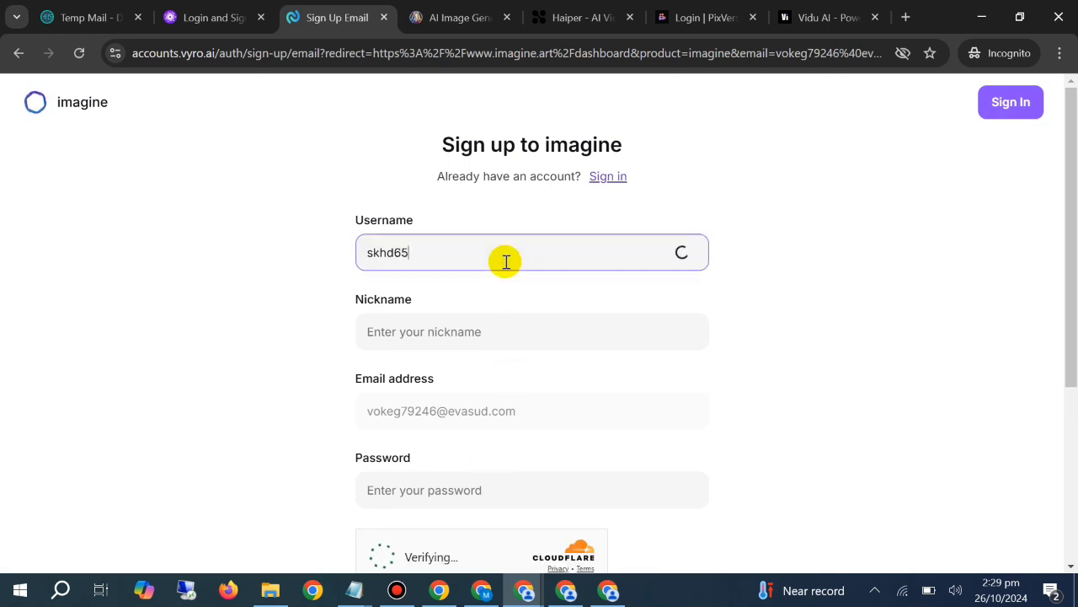
left_click(529, 329)
type("dfdf")
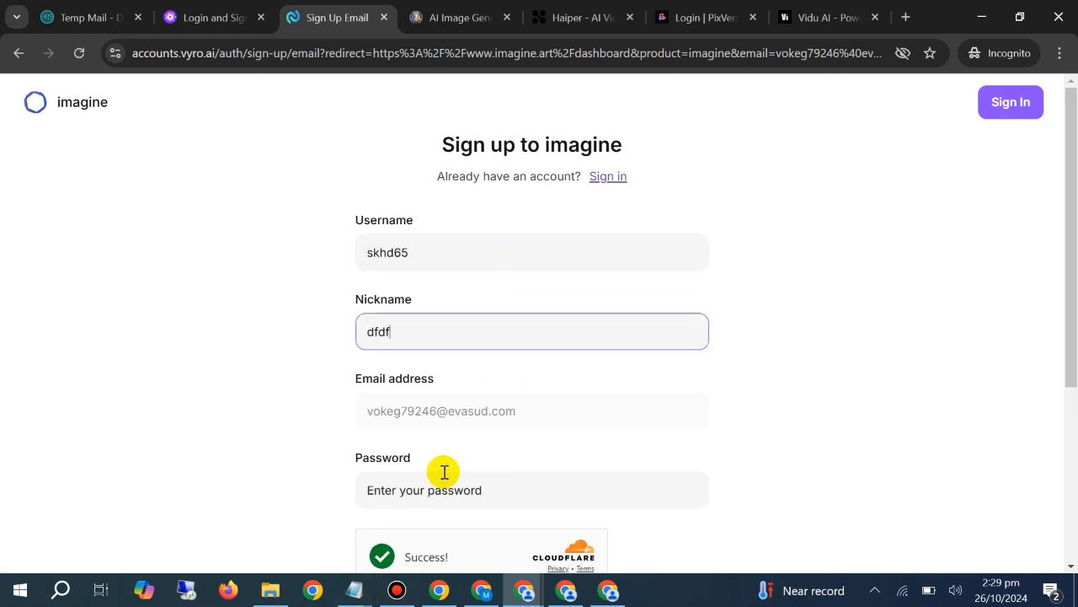
left_click(475, 417)
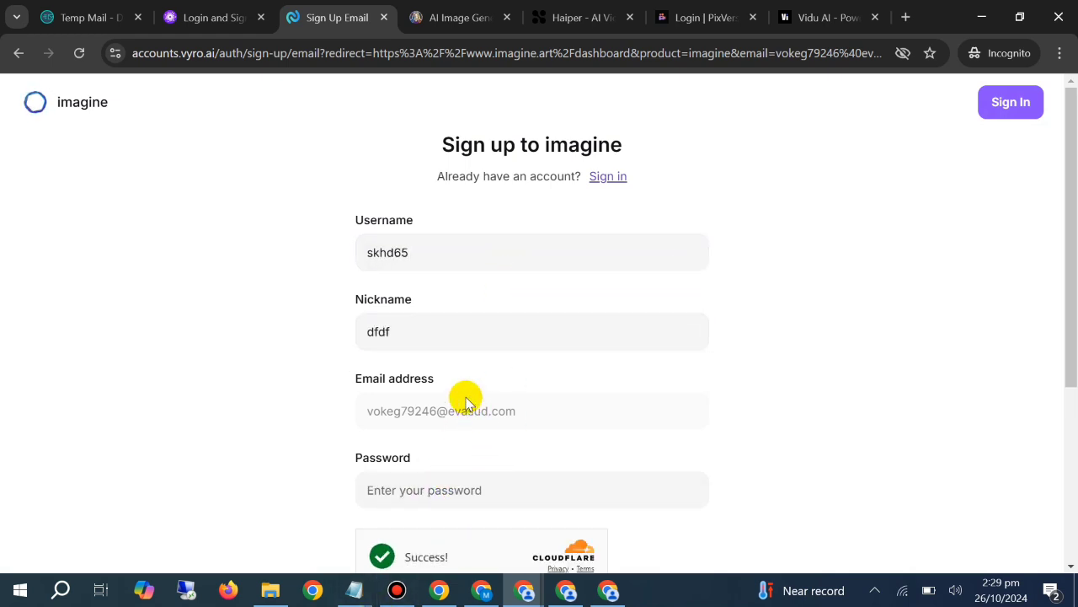
left_click(424, 499)
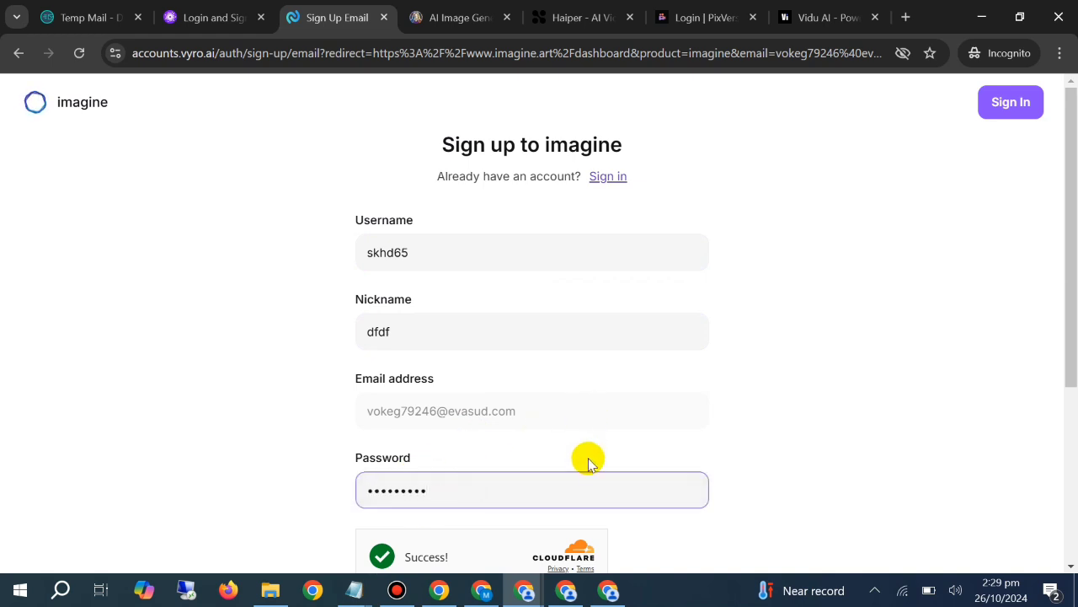
scroll(588, 458, "down", 4)
left_click(532, 339)
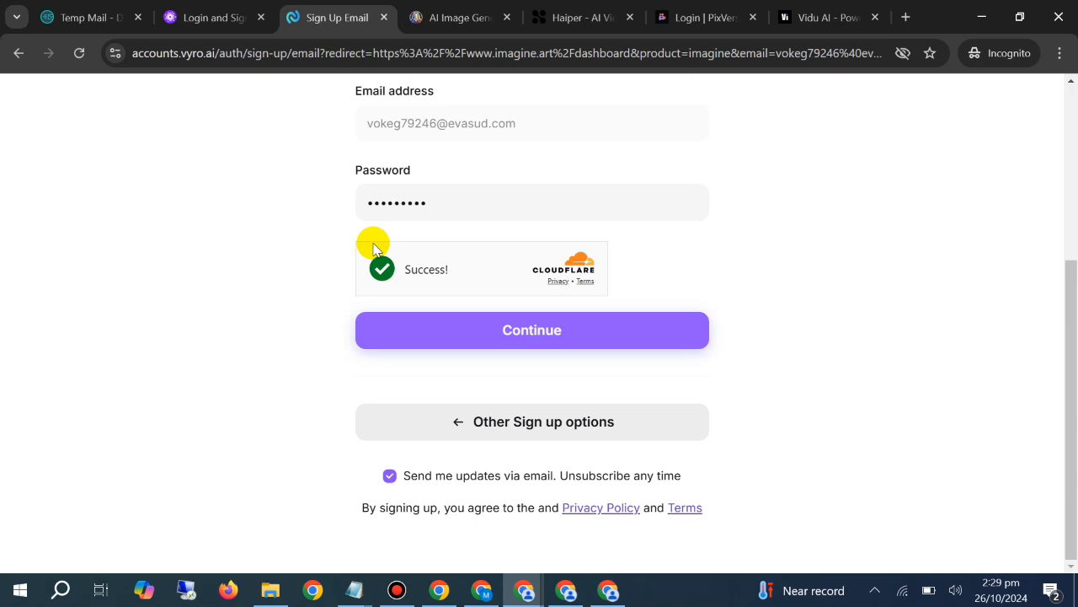
Launch Leonardo.Ai's login page, close its landing page and switch the form to signing up with a new account
left_click(450, 10)
left_click(403, 326)
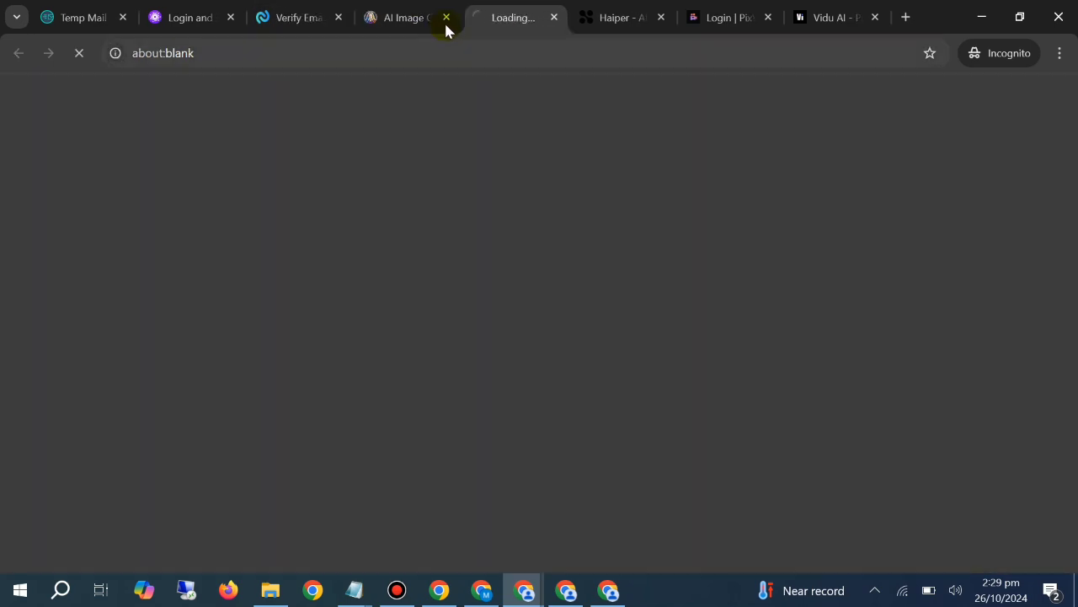
left_click(436, 15)
left_click(446, 17)
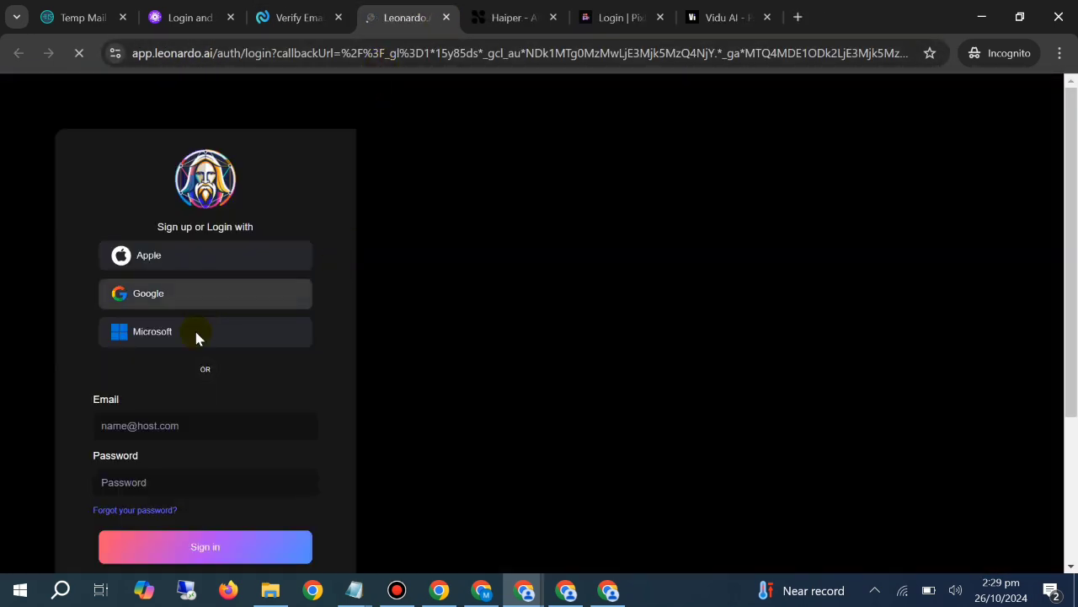
scroll(264, 423, "down", 3)
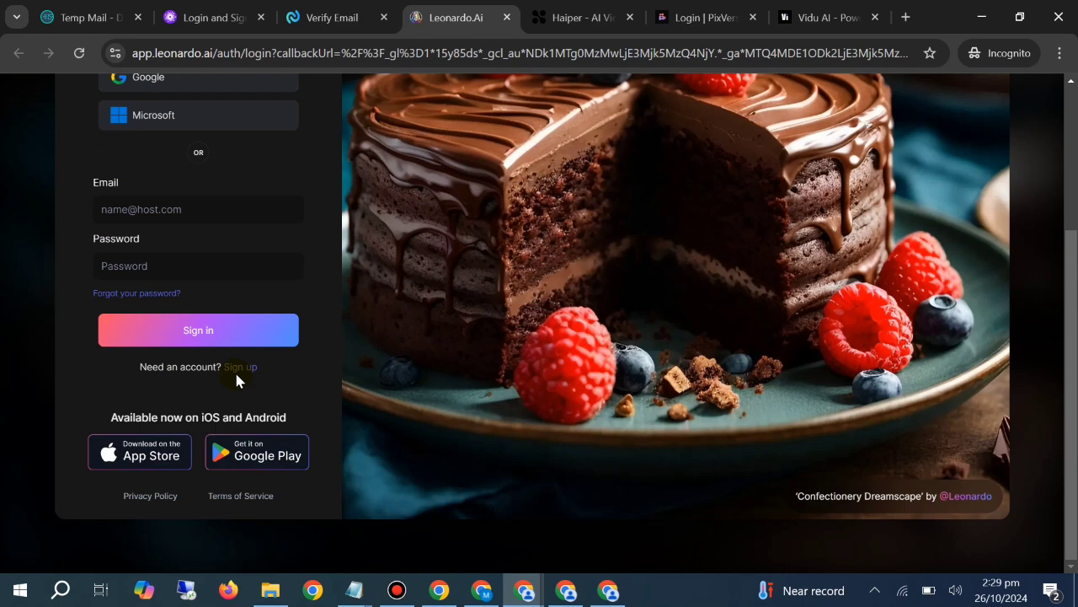
left_click(240, 367)
Copy the temporary email address and submit the Leonardo.Ai sign-up with it and an account password
left_click(89, 17)
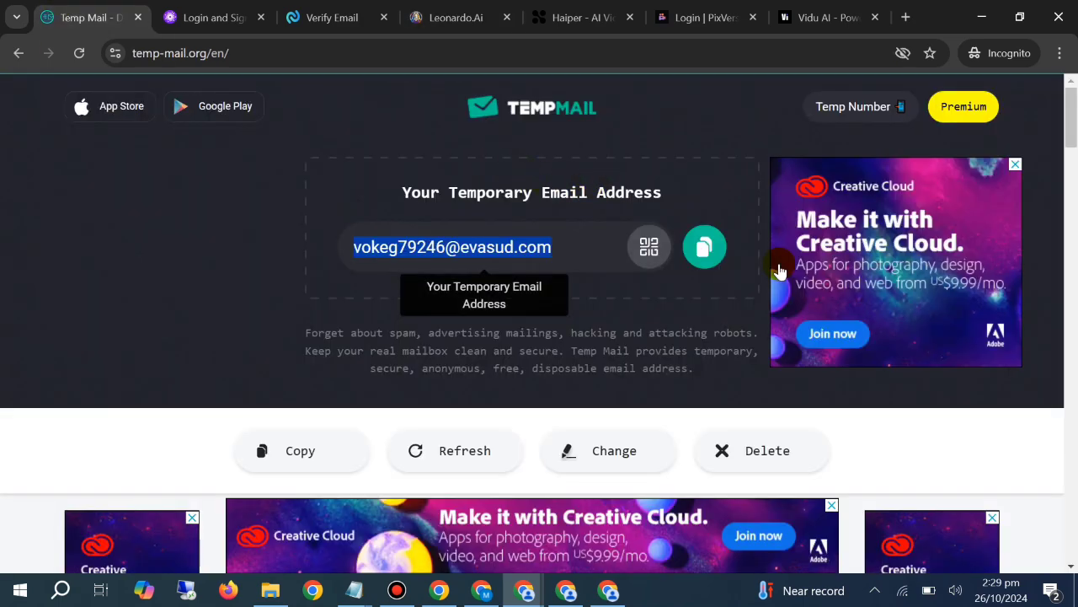
left_click(705, 247)
left_click(429, 7)
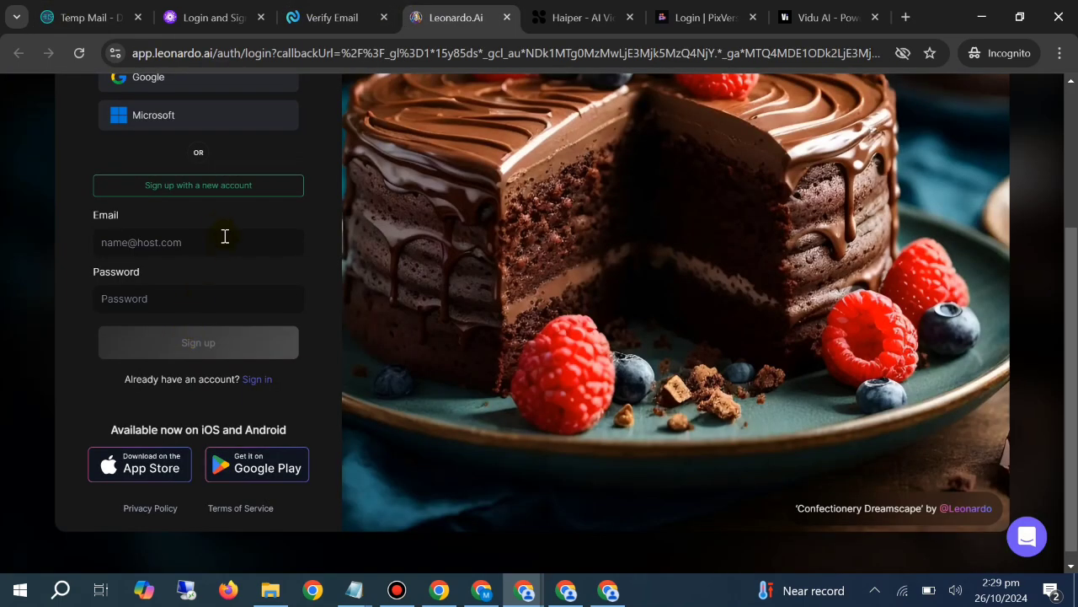
left_click(207, 241)
key("ctrl+v")
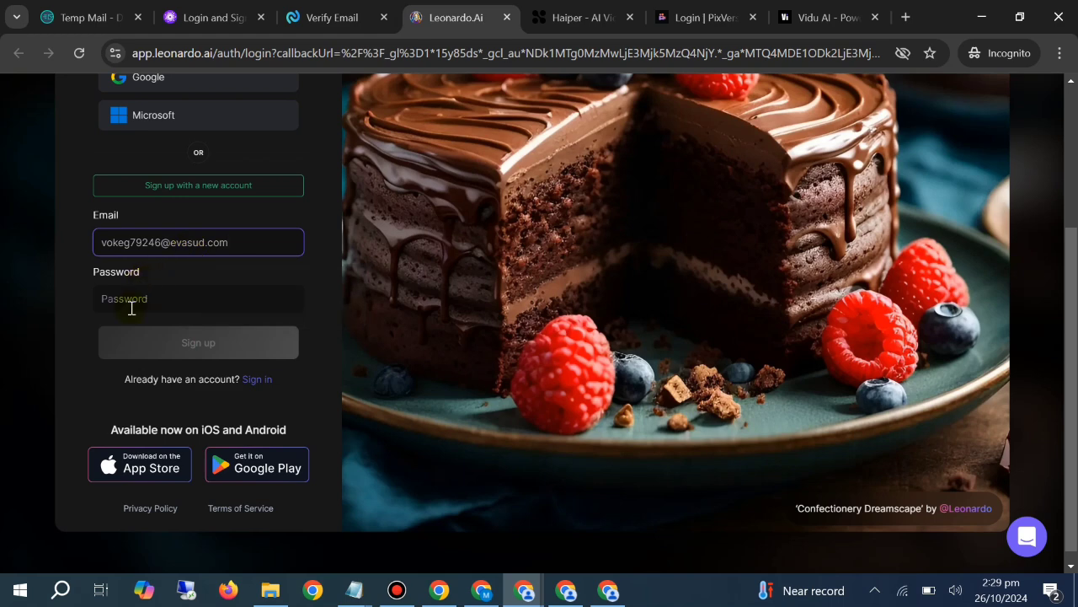
type("Password123")
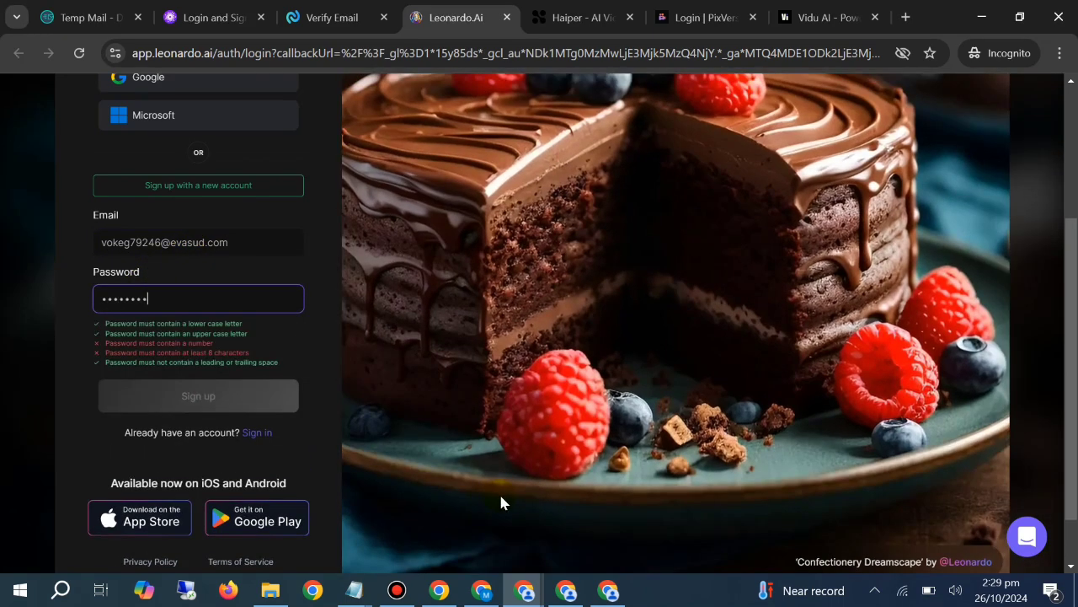
type("!")
left_click(215, 392)
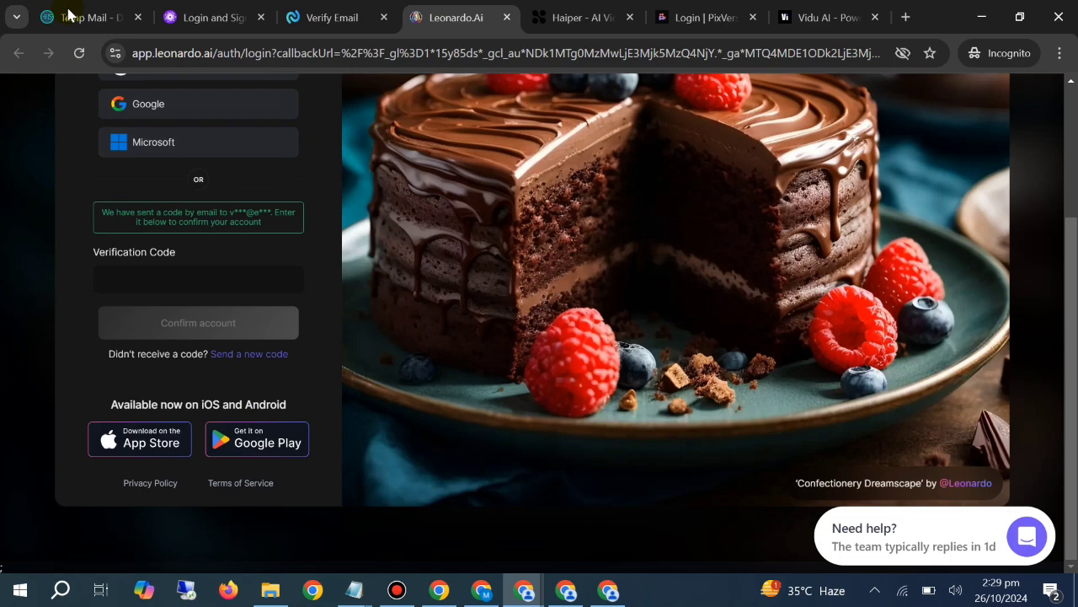
Find PicLumen's verification code in the Temp Mail inbox, enter the code on the PicLumen page and confirm the account
left_click(84, 16)
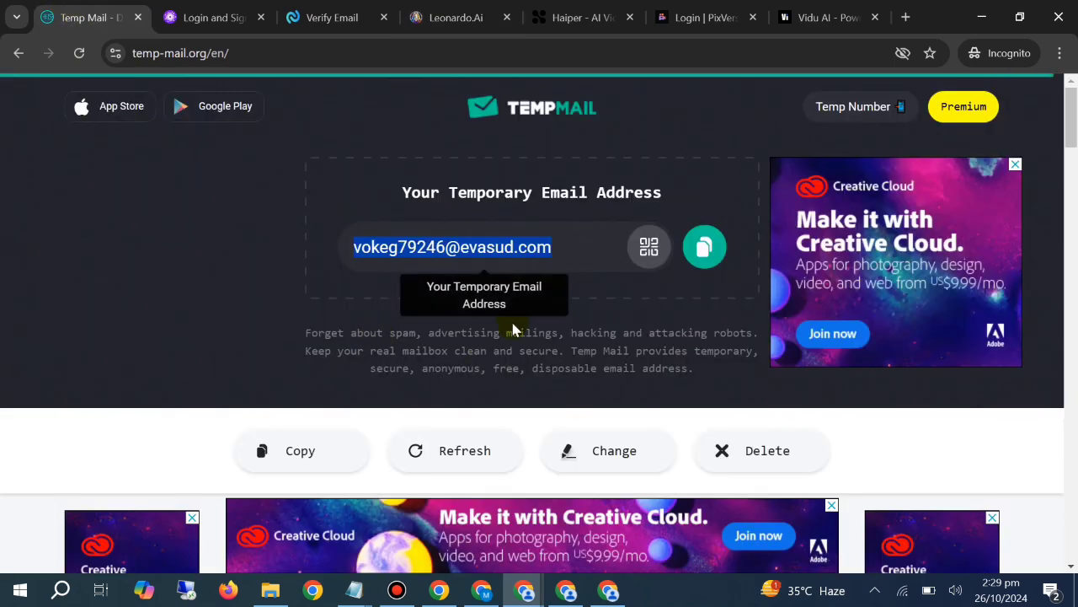
scroll(523, 320, "down", 4)
scroll(522, 286, "down", 3)
scroll(366, 242, "up", 1)
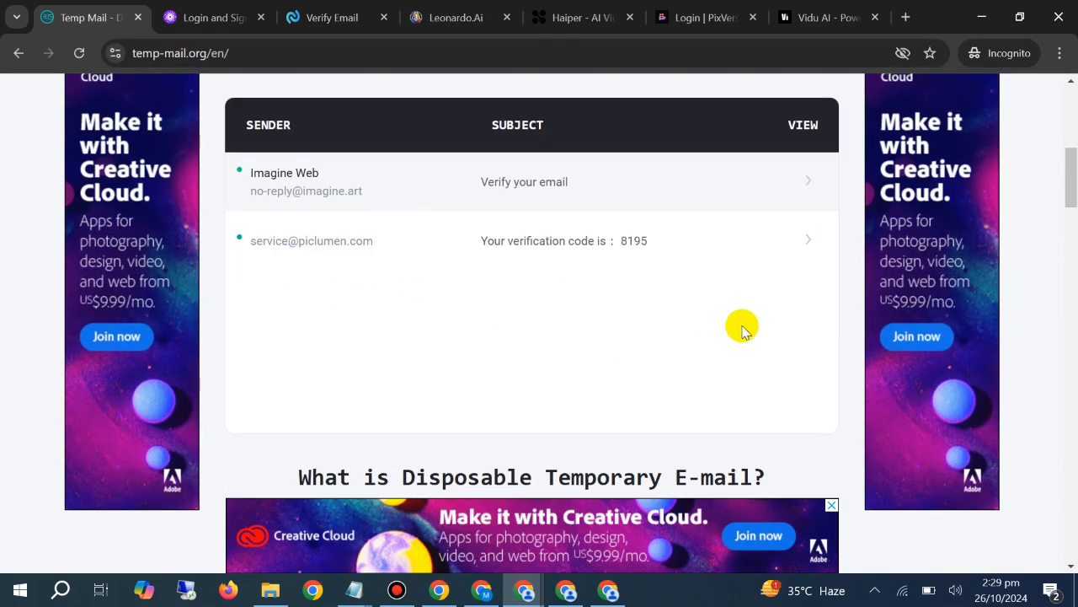
left_click(229, 15)
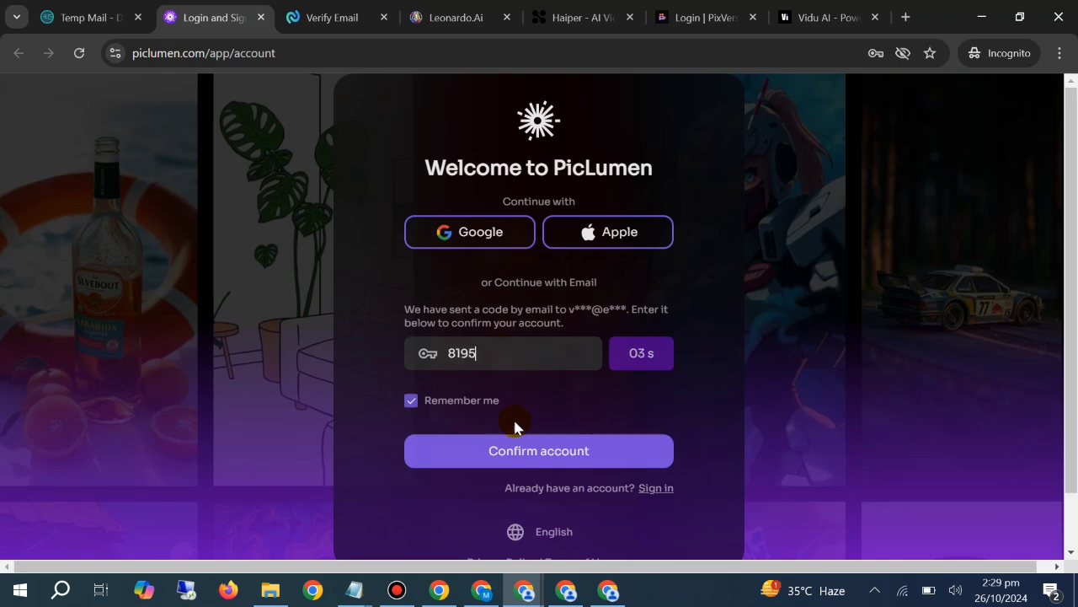
left_click(511, 456)
Copy the verification code from the Imagine Web message in Temp Mail and verify the ImagineArt account with it
left_click(108, 16)
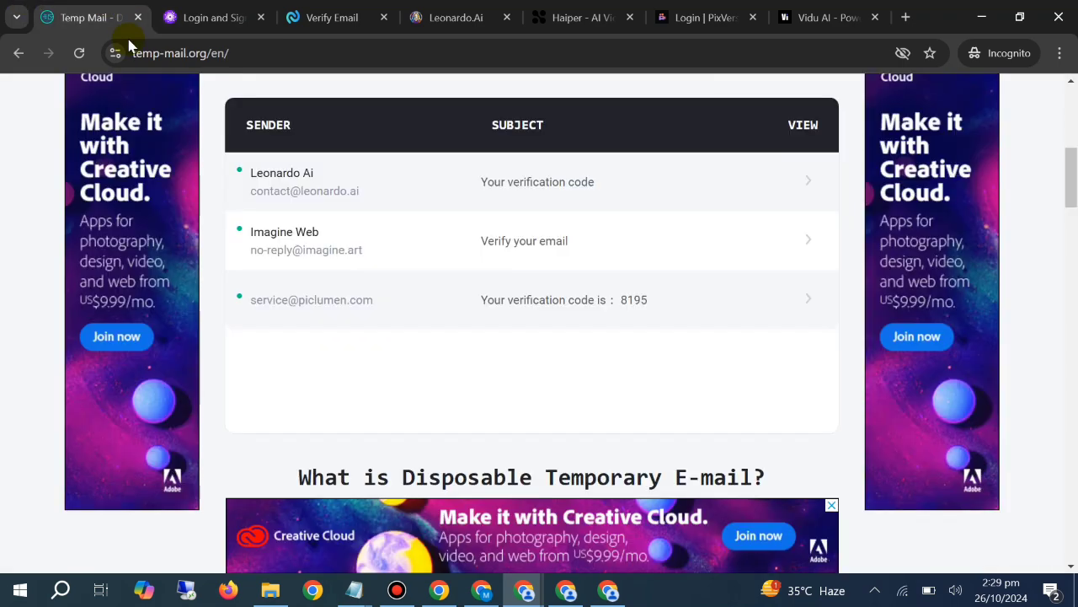
left_click(530, 235)
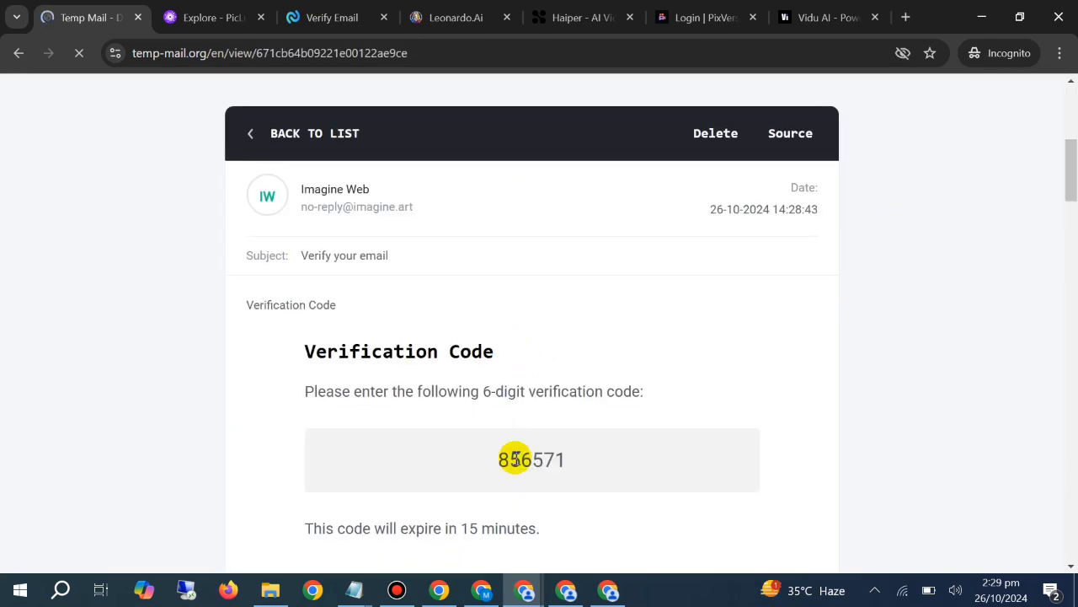
double_click(514, 459)
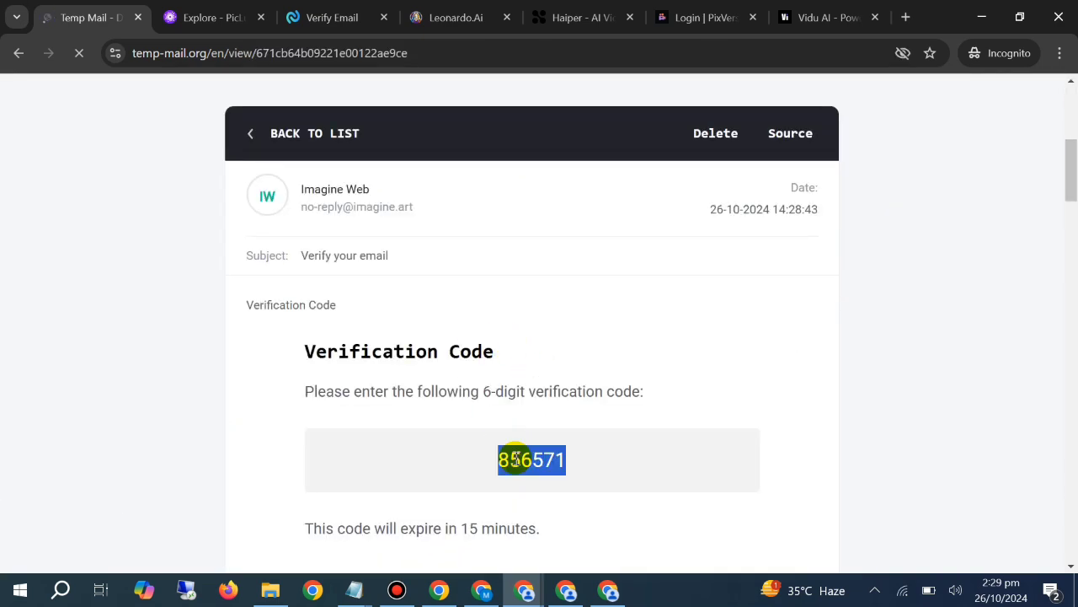
right_click(505, 461)
left_click(573, 284)
left_click(324, 17)
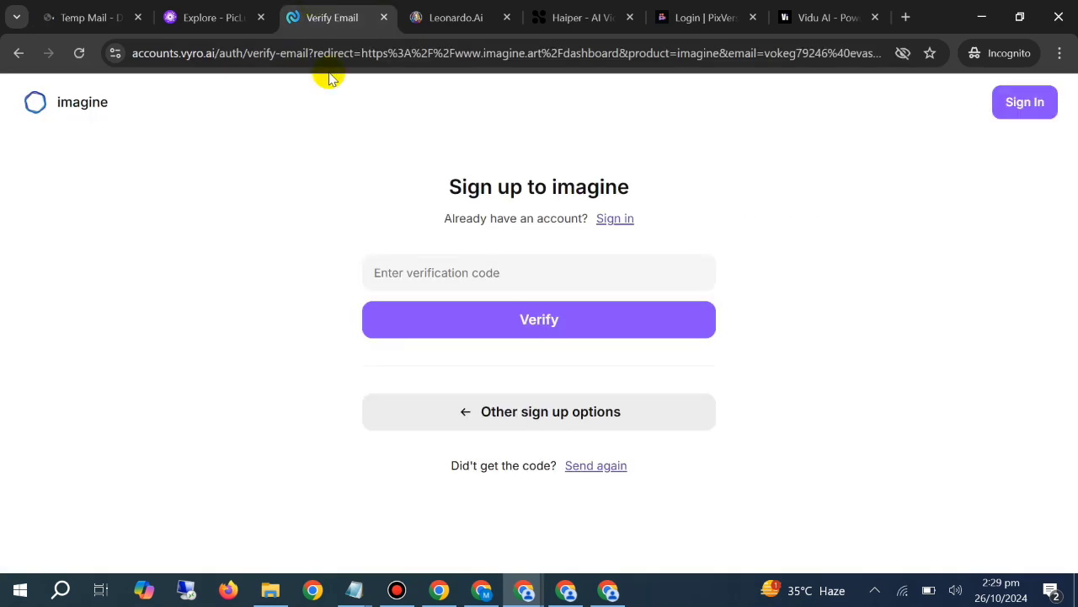
left_click(466, 255)
key("ctrl+v")
left_click(501, 326)
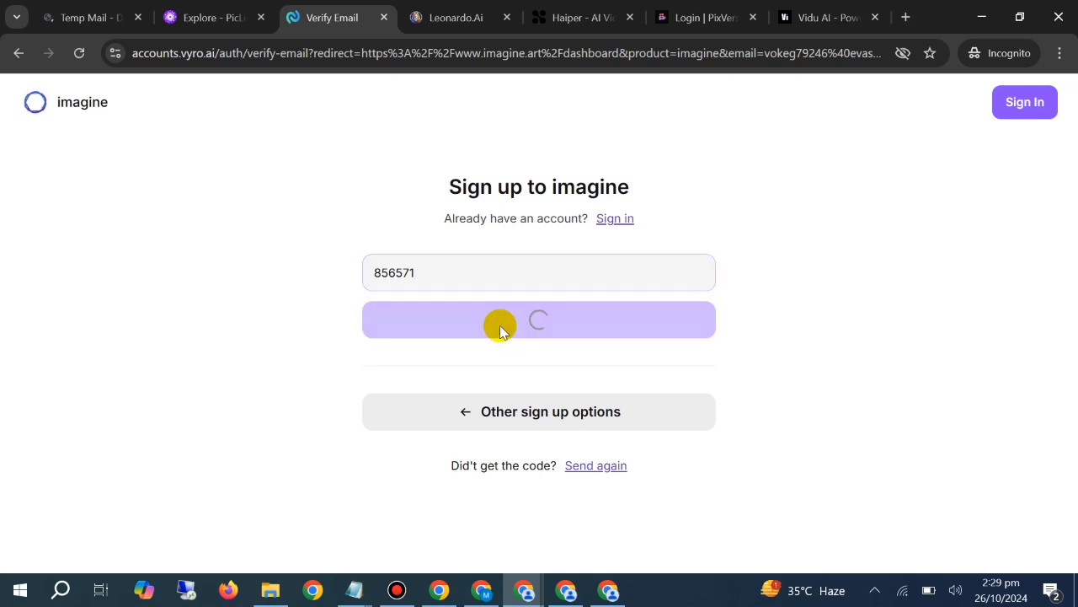
Copy Leonardo Ai's confirmation code from the Temp Mail inbox, enter it on the Leonardo.Ai page and confirm the account
left_click(40, 8)
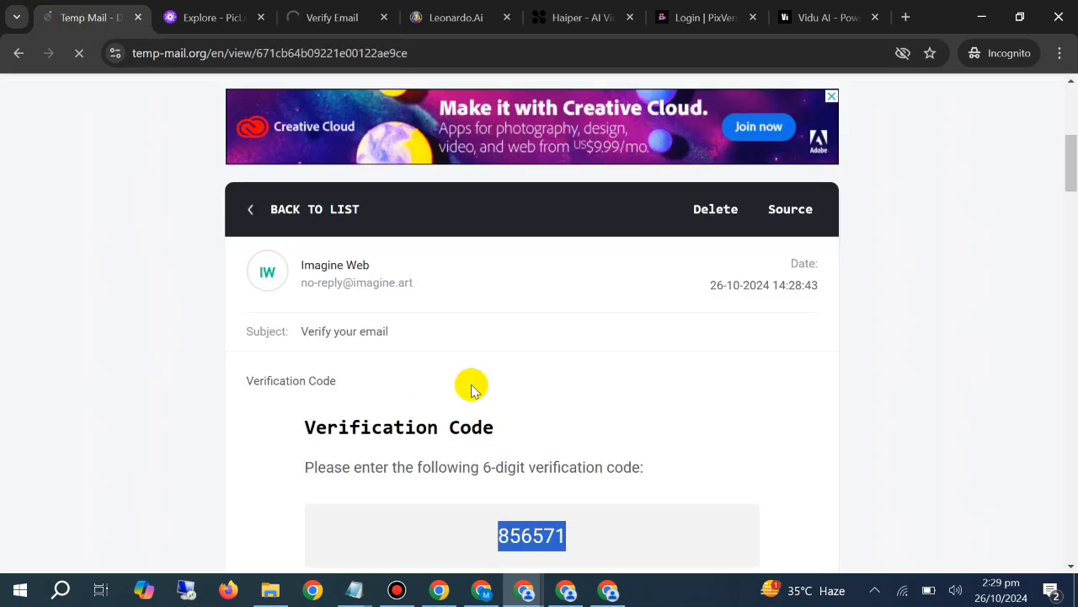
left_click(226, 225)
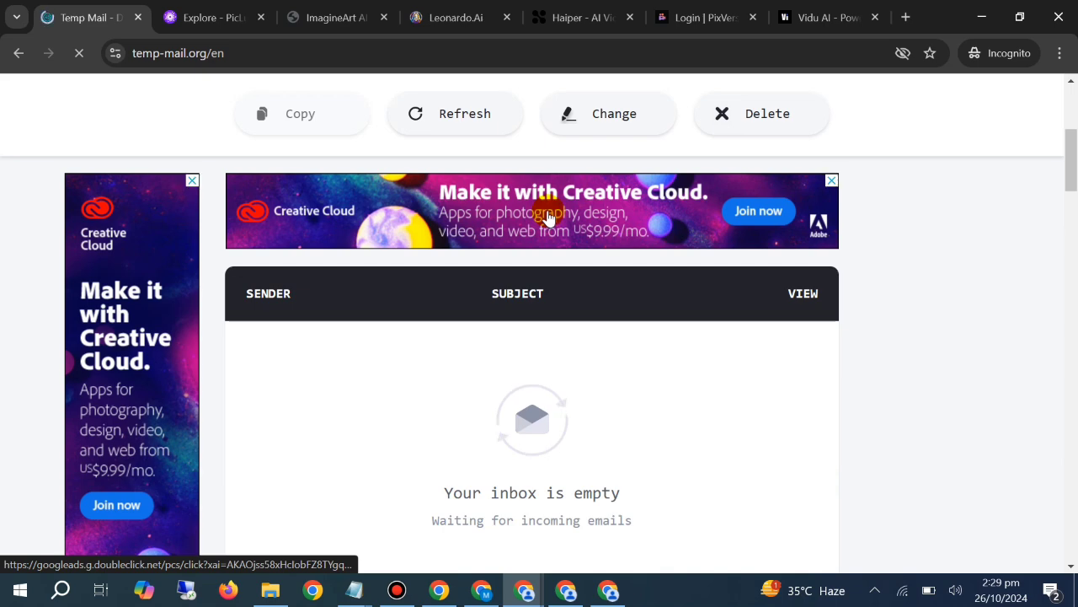
scroll(549, 218, "down", 1)
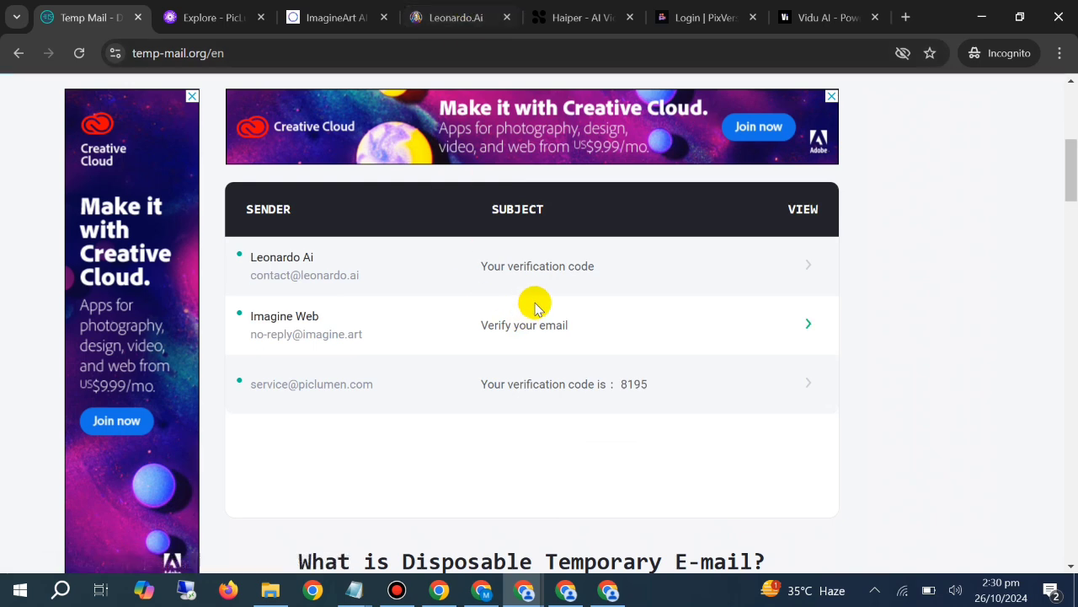
left_click(552, 283)
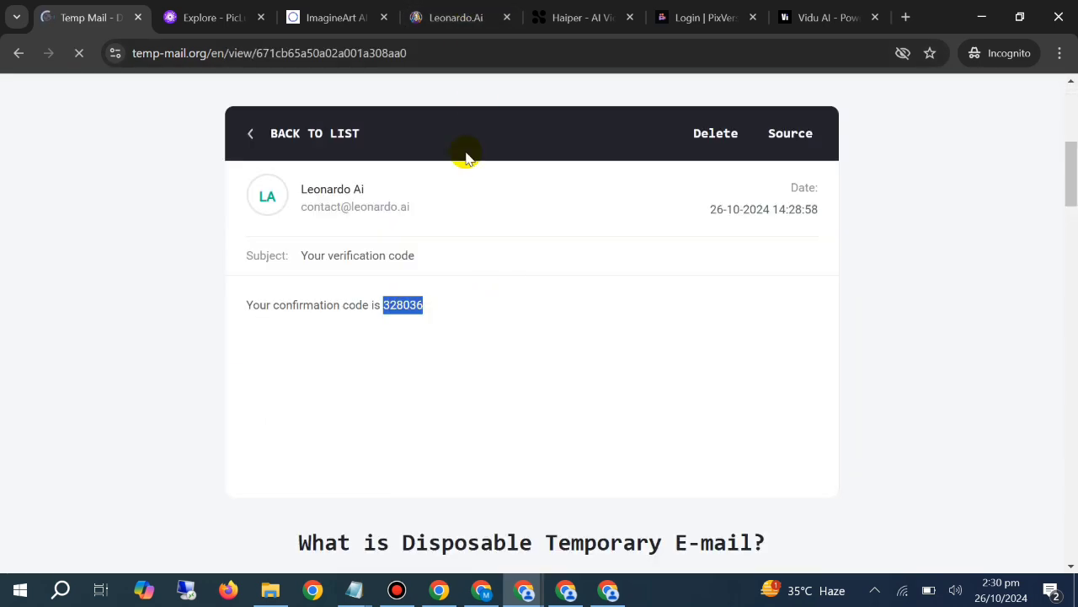
left_click(457, 17)
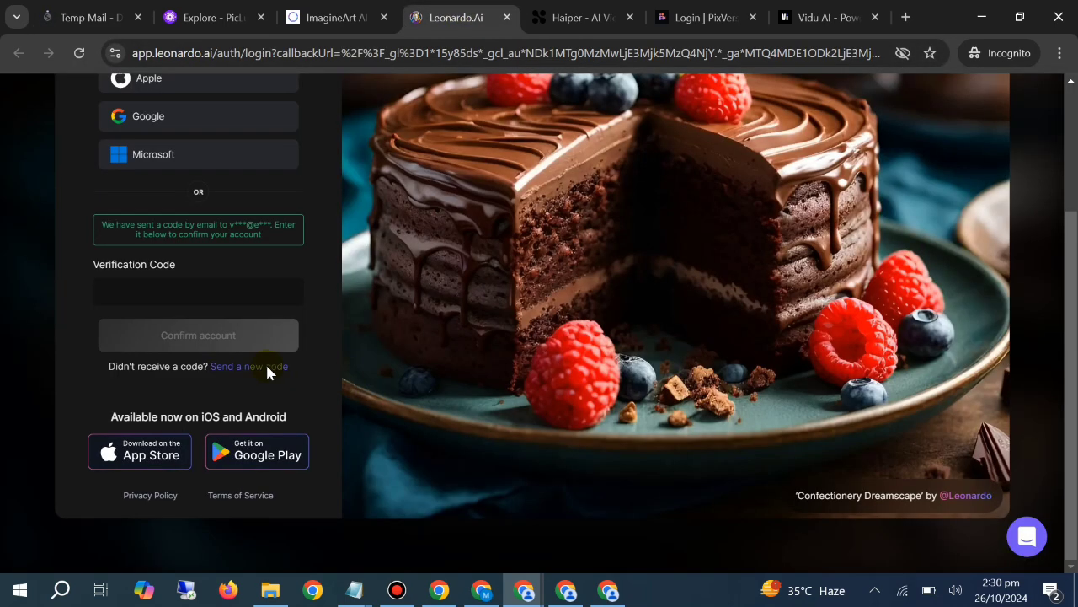
left_click(174, 287)
key("ctrl+v")
left_click(193, 338)
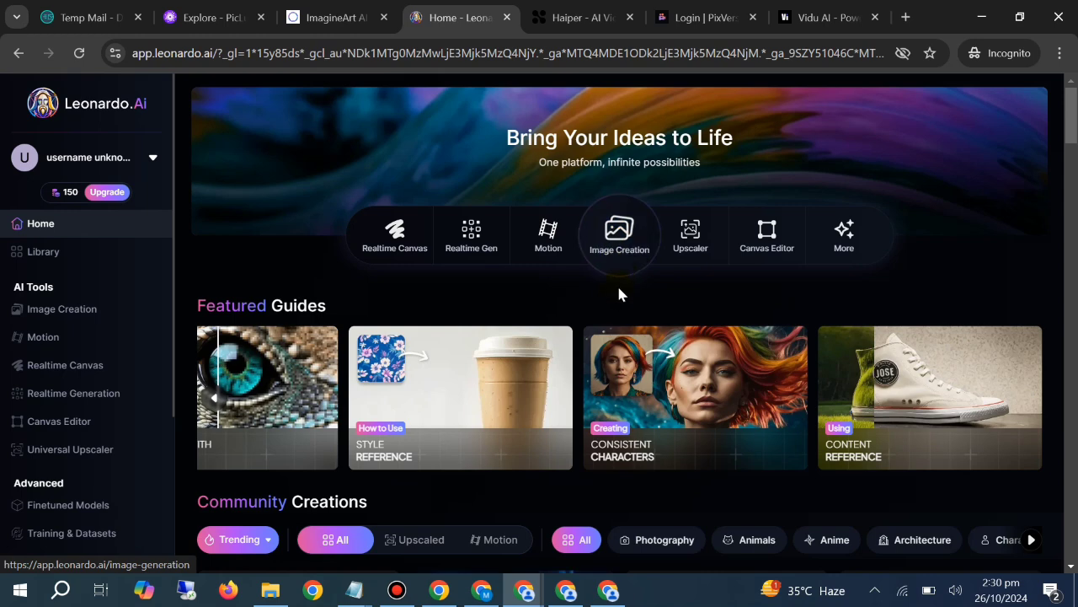
Open Leonardo.Ai's Image Creation and submit the Getting Started form with username fgdgfg676 and the interest Other
left_click(628, 244)
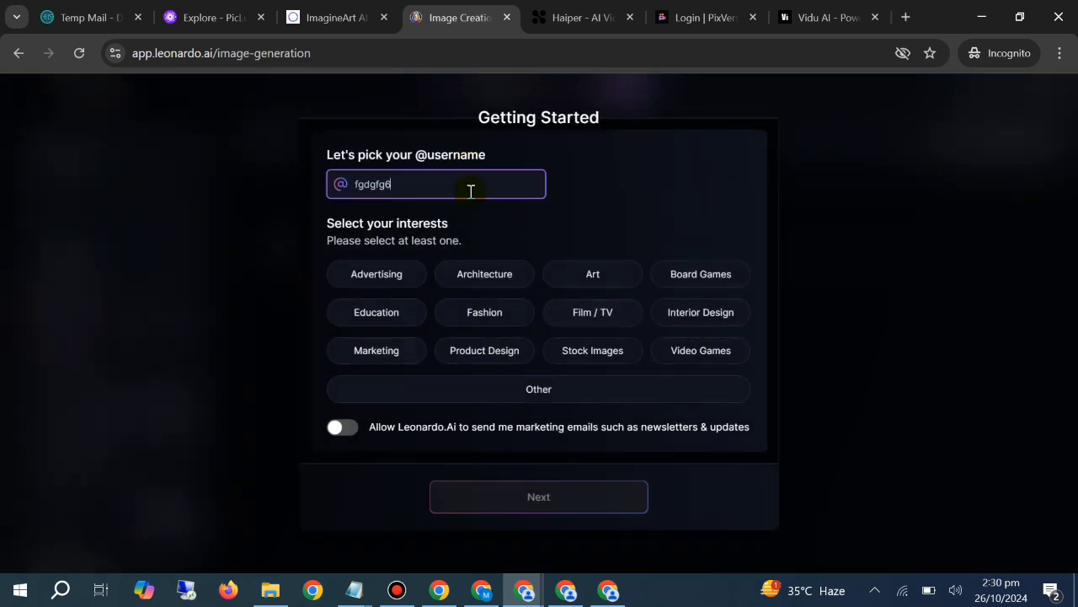
type("76")
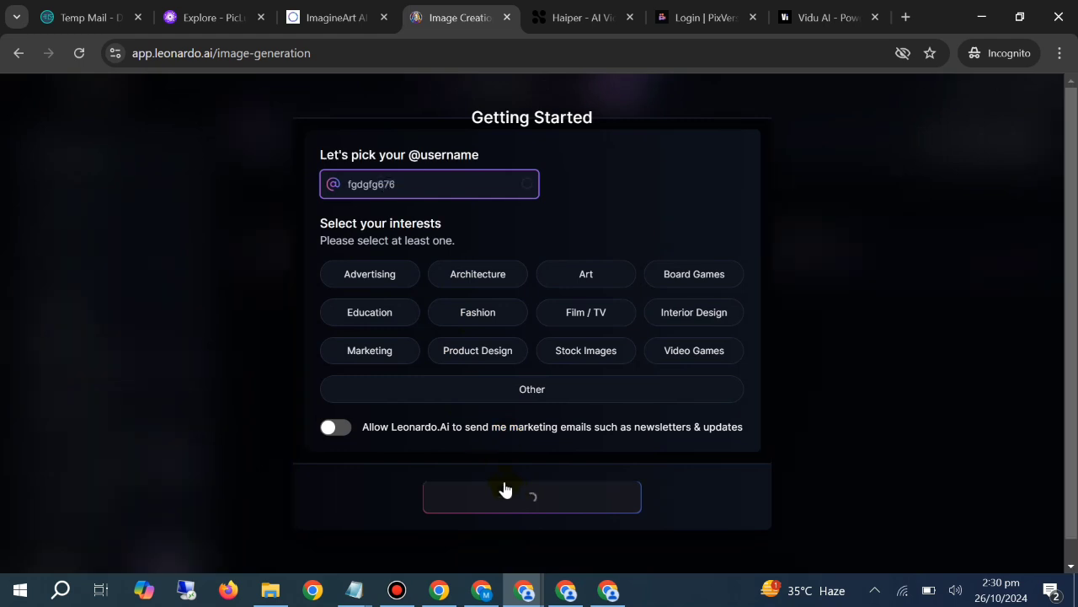
left_click(503, 493)
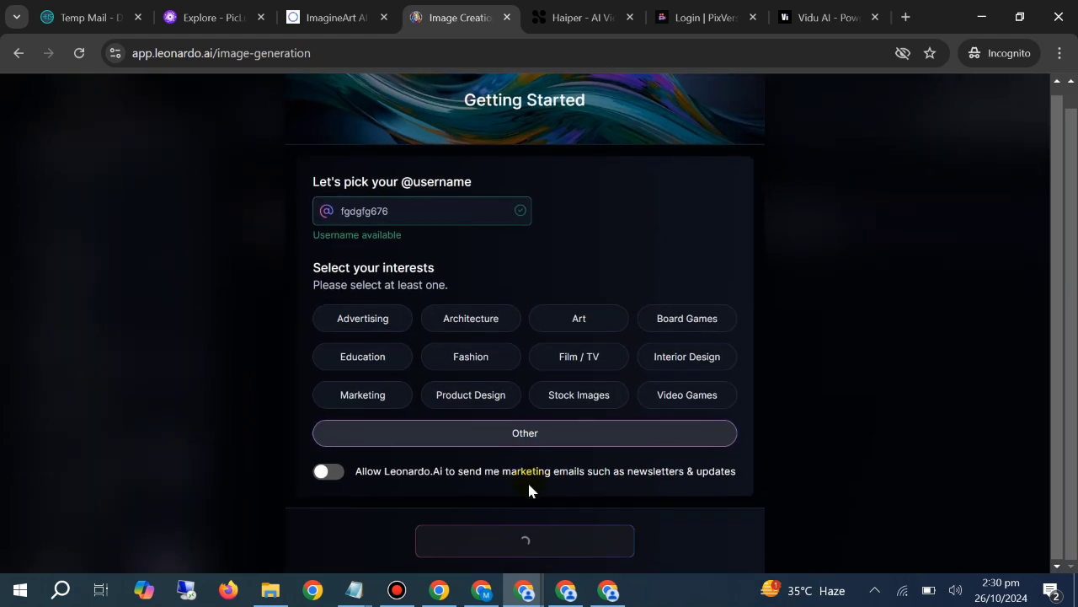
left_click(542, 556)
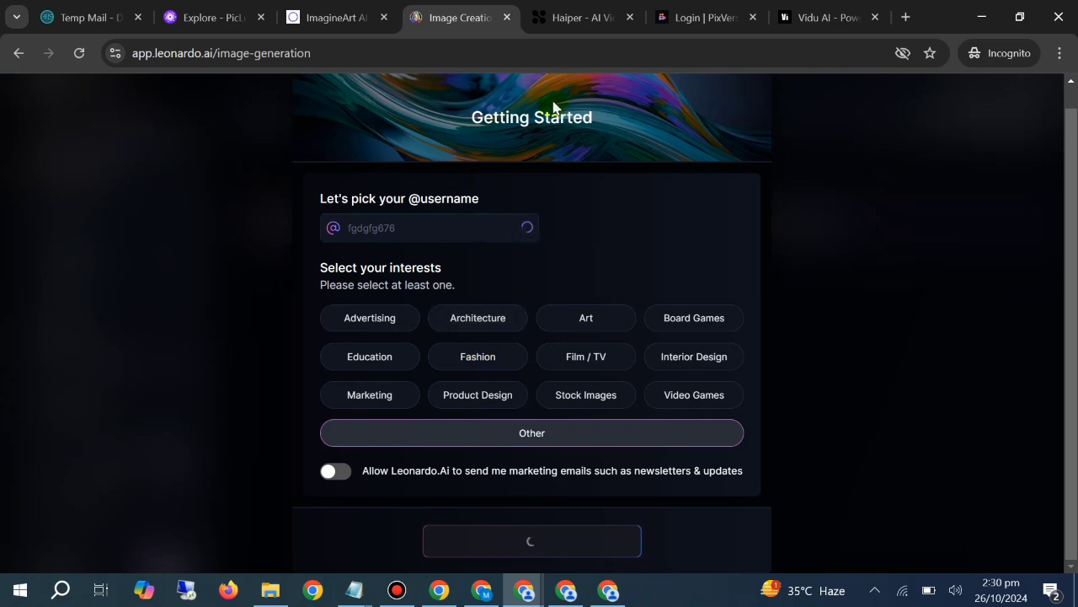
Return Temp Mail to its message list and check the Haiper sign-in page
left_click(551, 20)
left_click(59, 9)
scroll(553, 314, "up", 4)
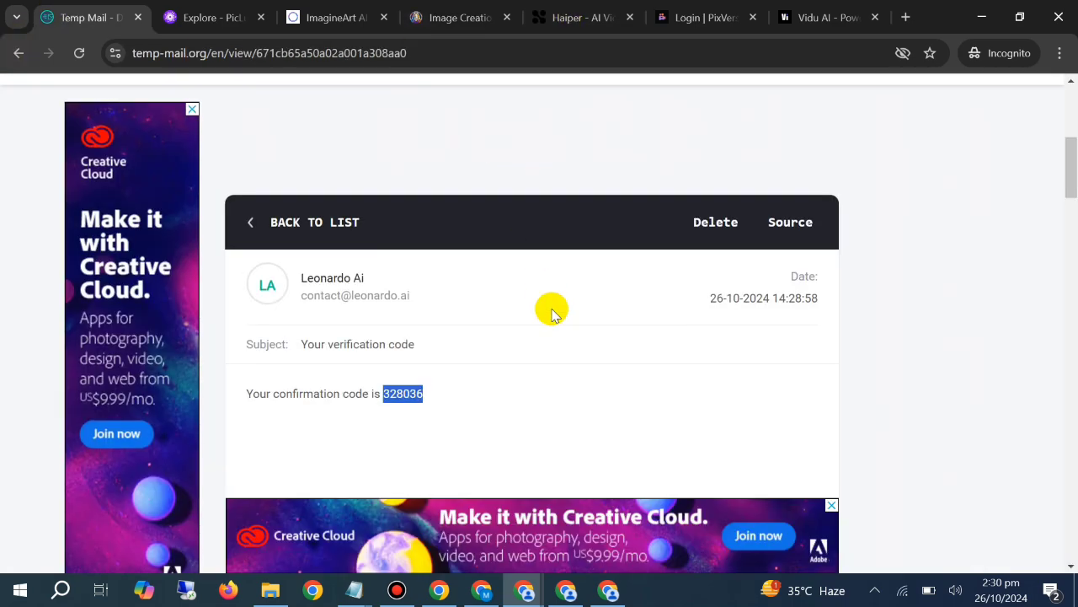
scroll(328, 284, "down", 3)
left_click(322, 288)
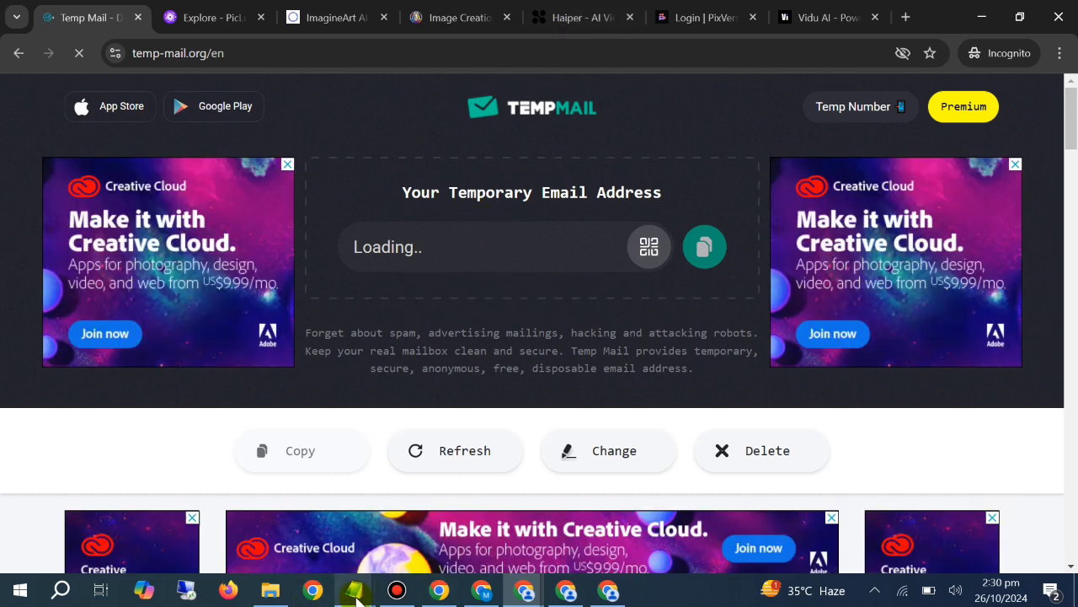
left_click(356, 597)
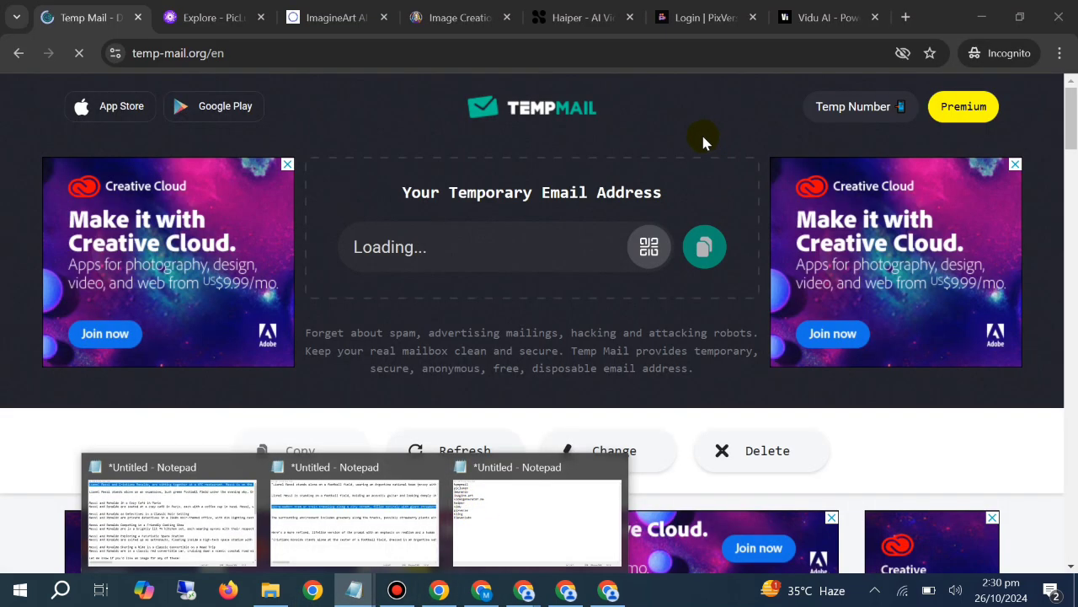
left_click(696, 246)
left_click(590, 17)
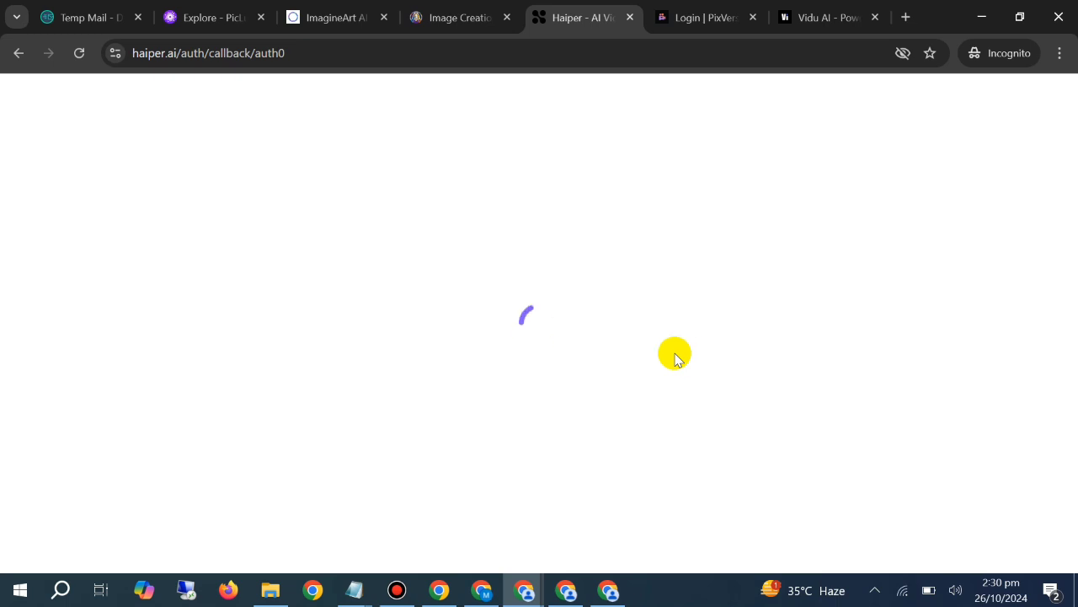
Open PicLumen's Create page, dismiss ImagineArt's Halloween offer and open its Text to Image V2 tool
left_click(206, 15)
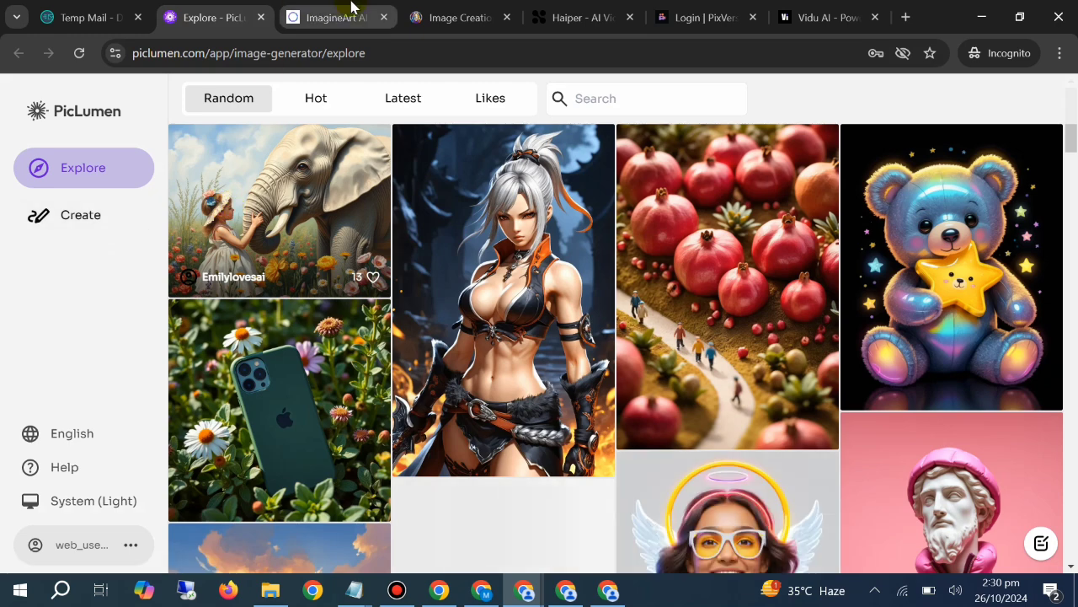
left_click(333, 17)
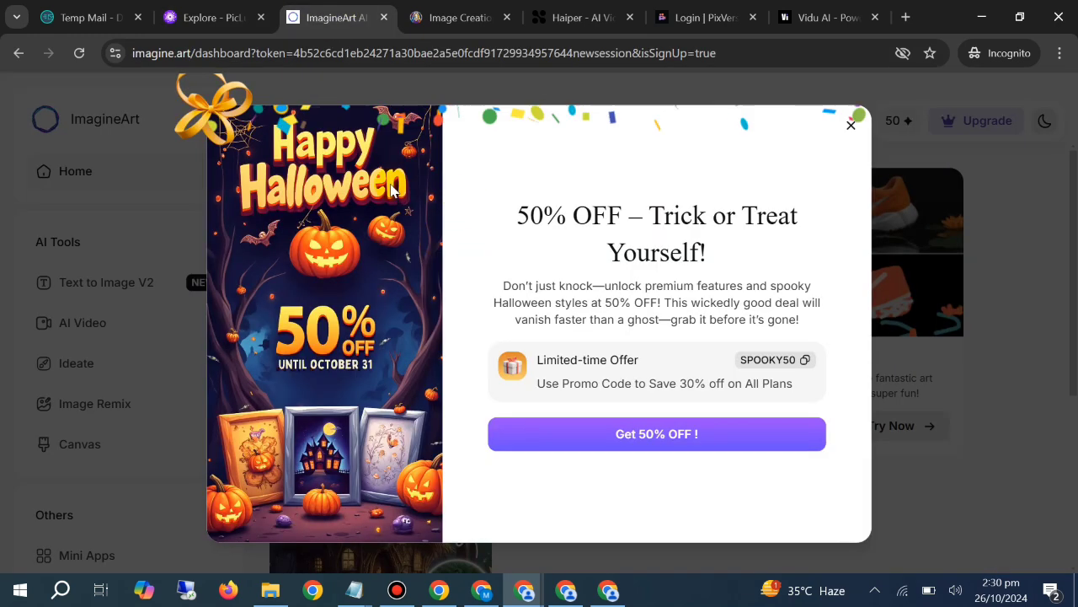
left_click(851, 126)
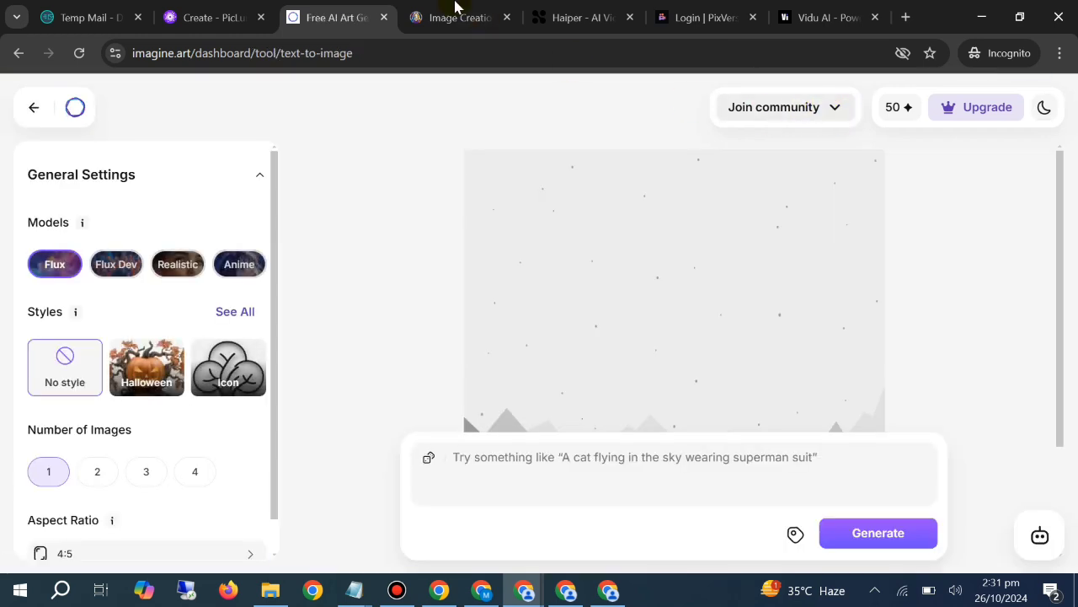
Set the role to Developer in Leonardo.Ai's Tell Us About Yourself form and finish the account setup
left_click(458, 12)
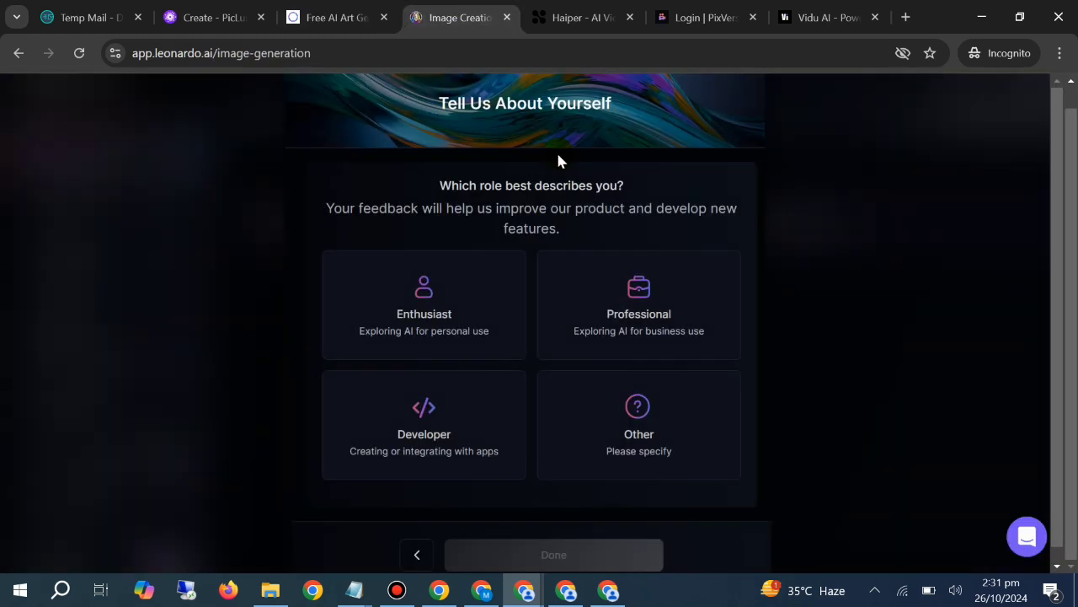
left_click(447, 424)
left_click(534, 556)
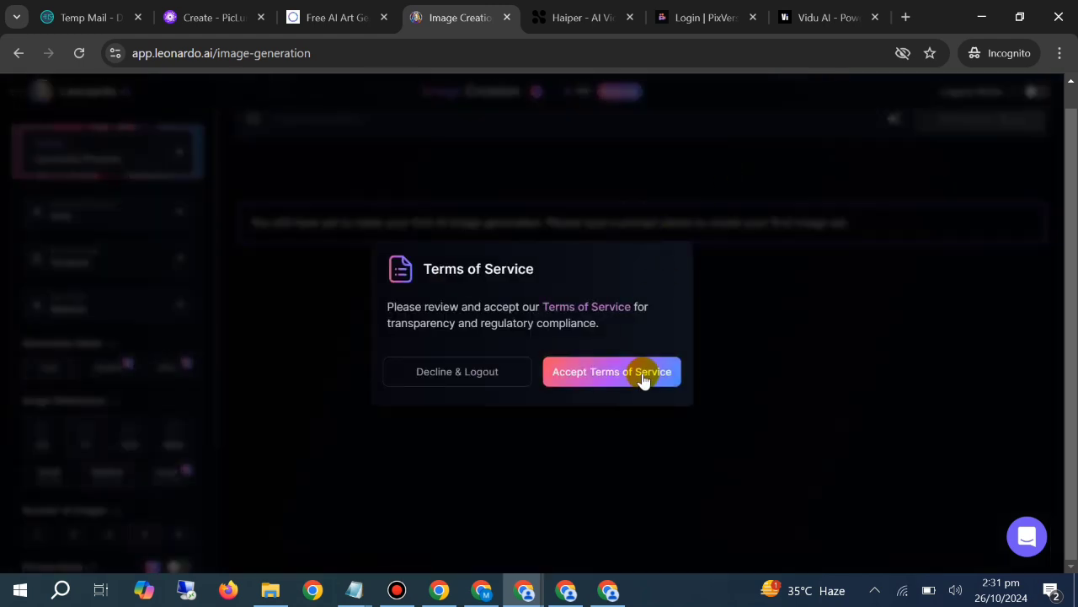
Go through Leonardo.Ai's Image Creation tour, finish it and dismiss the Phoenix Image Guidance notice
left_click(641, 375)
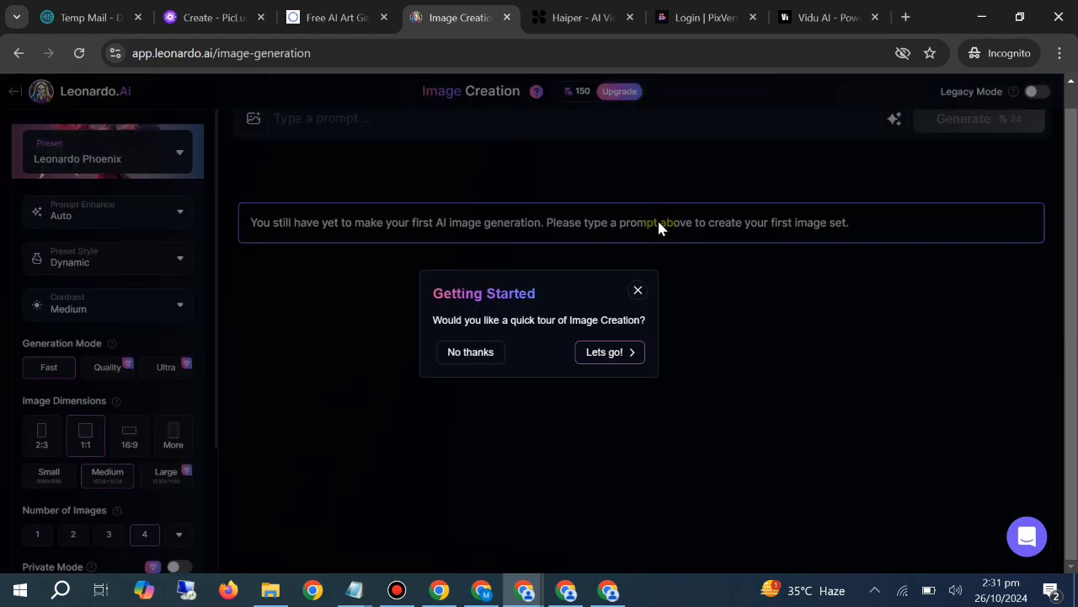
left_click(613, 358)
left_click(740, 272)
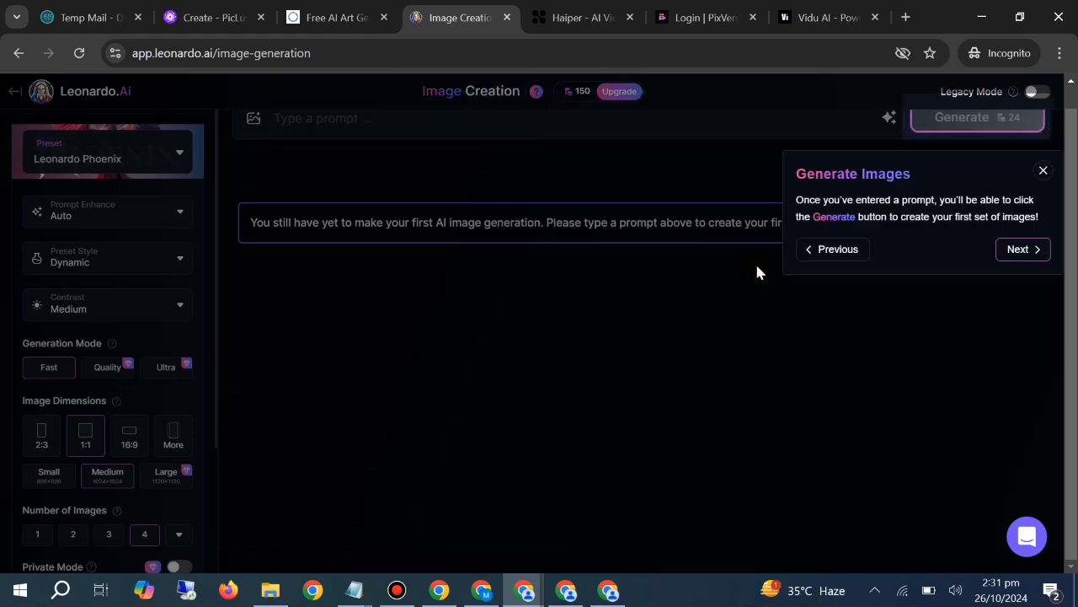
left_click(1017, 249)
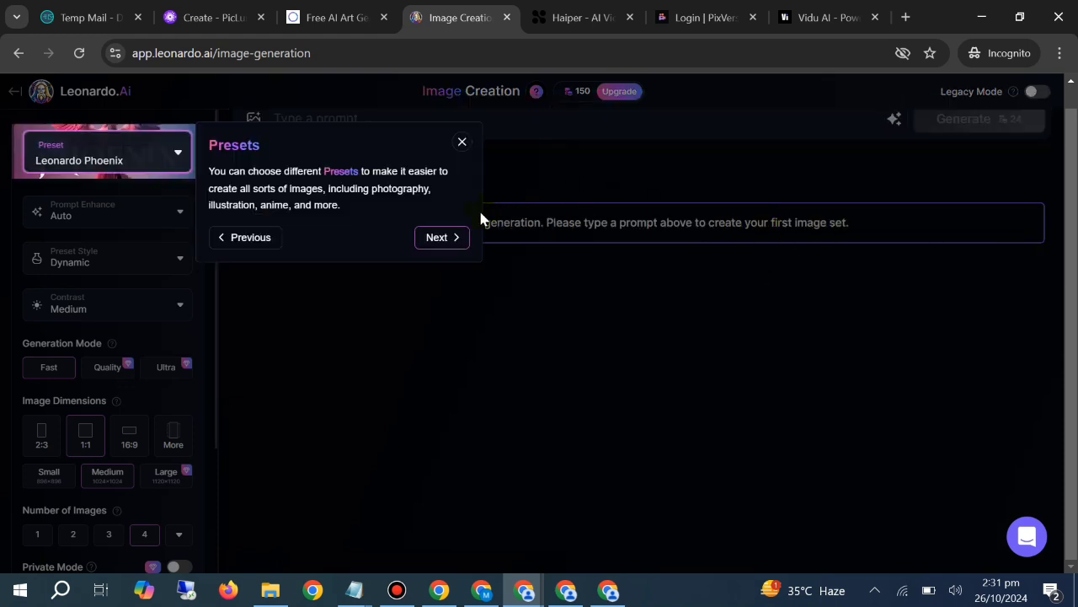
left_click(438, 237)
left_click(527, 260)
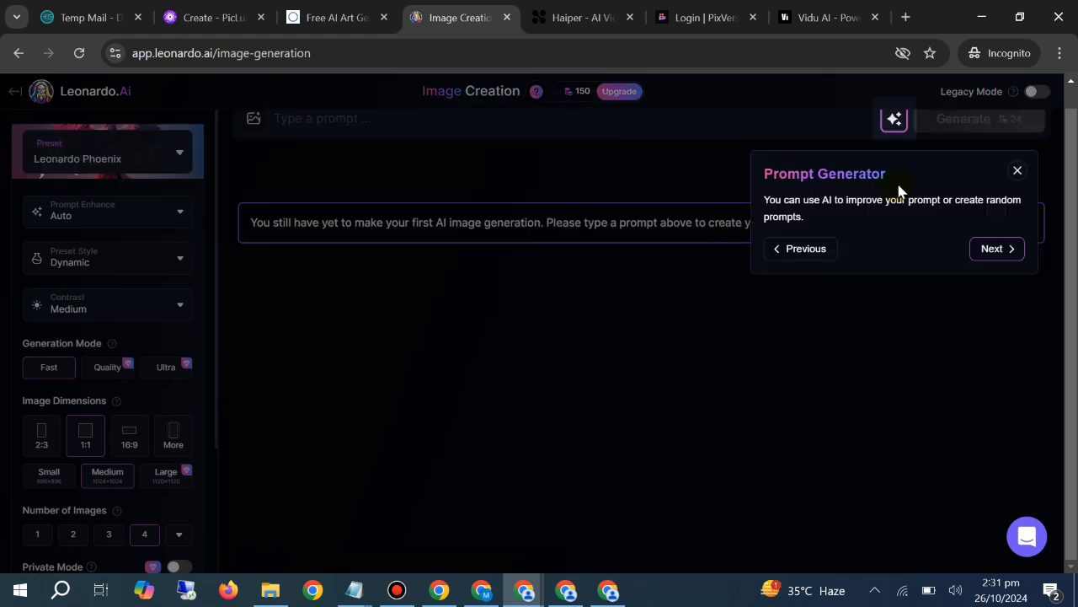
left_click(1021, 173)
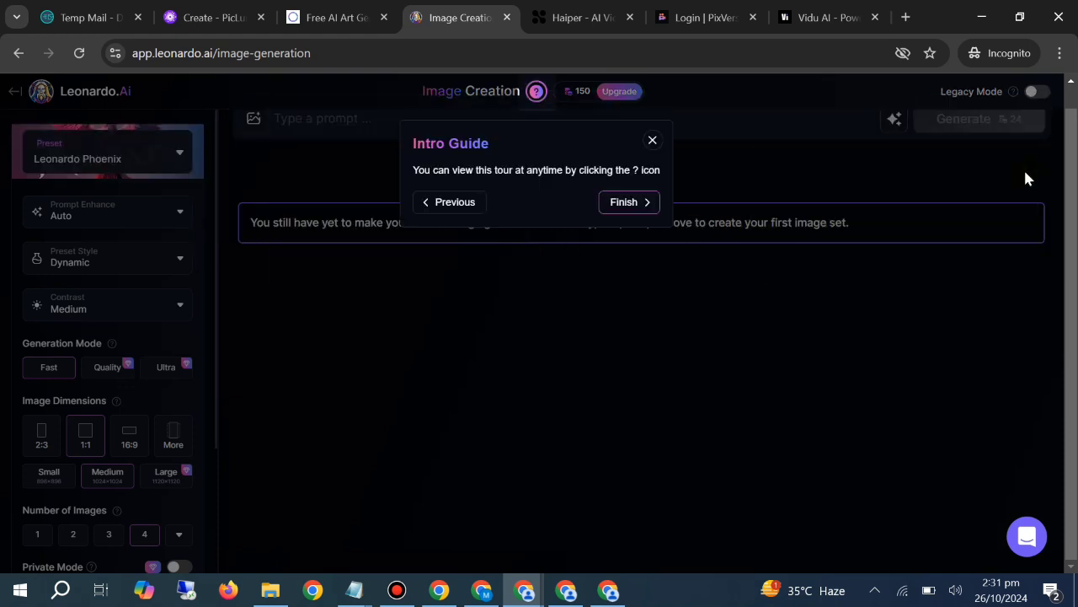
left_click(647, 204)
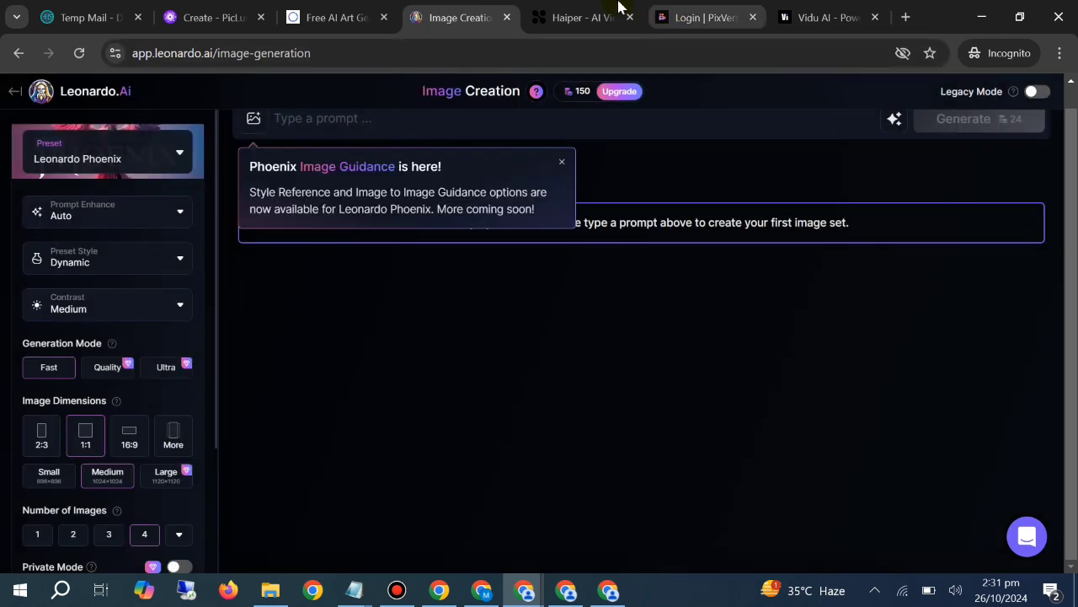
left_click(563, 166)
Open PixVerse's account registration form and Vidu's login page, and return to the loading Haiper page
left_click(598, 13)
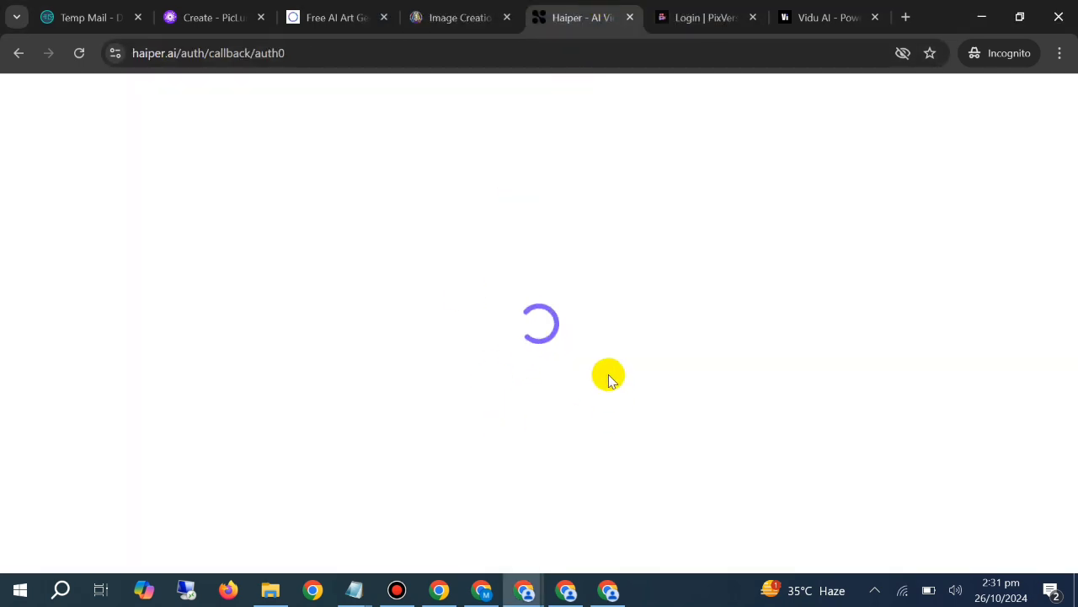
left_click(685, 13)
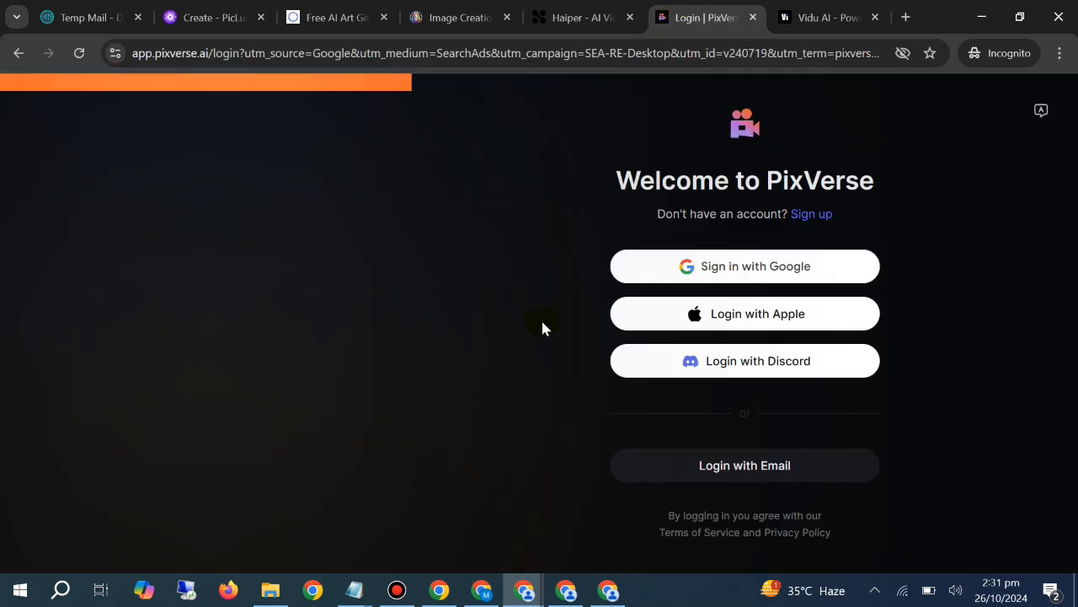
left_click(829, 214)
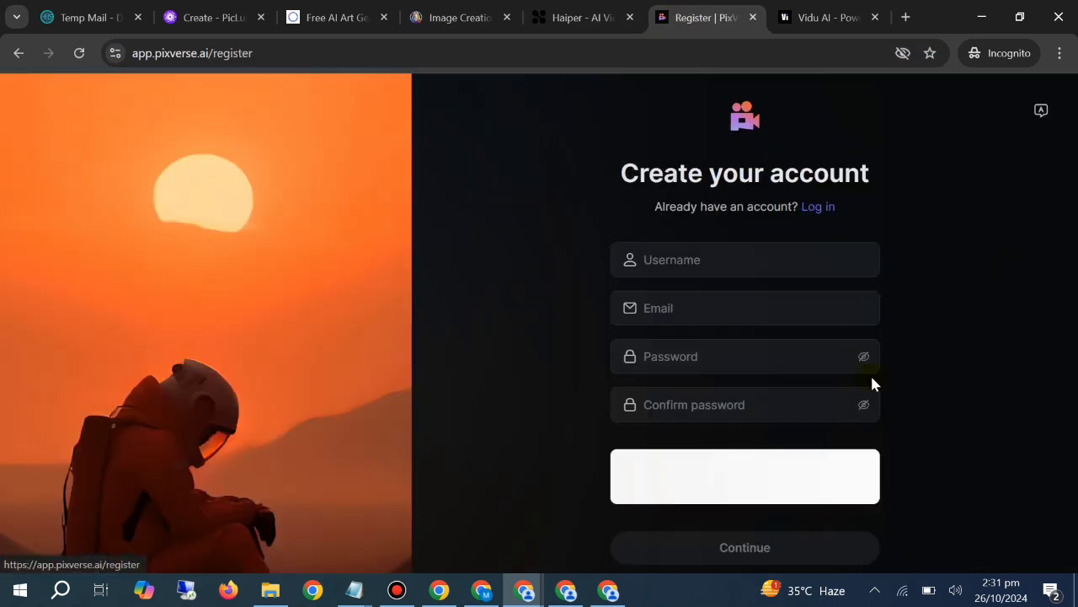
left_click(805, 15)
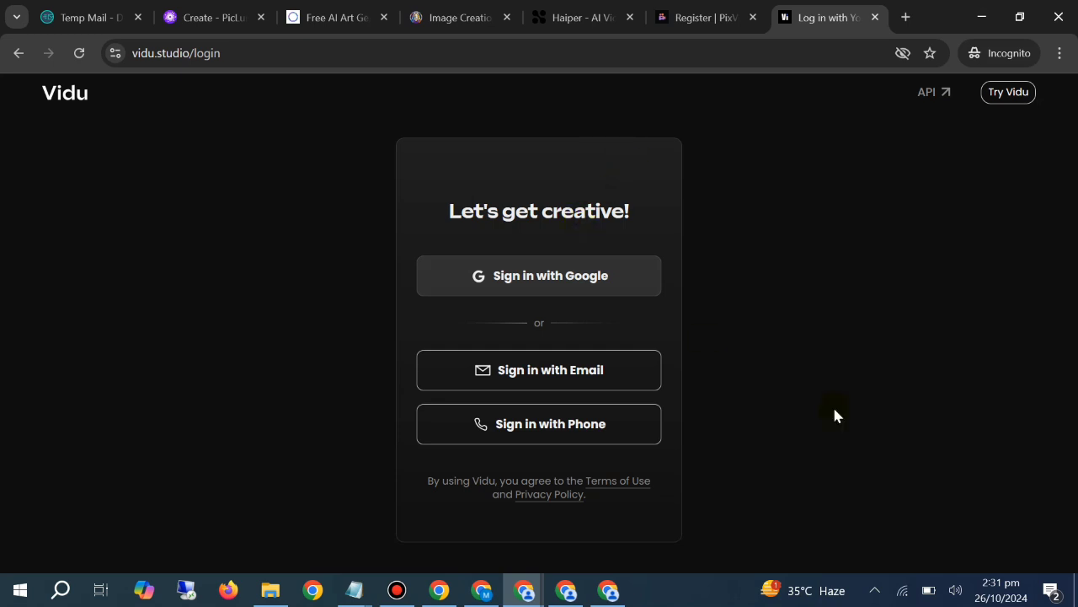
left_click(643, 17)
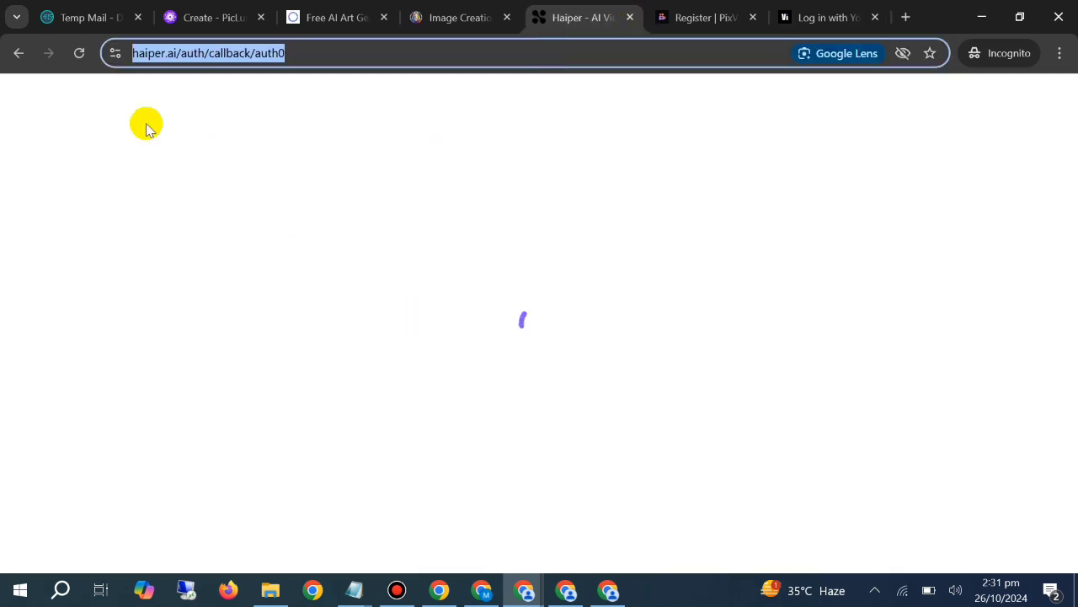
Copy the Temp Mail address, reload Haiper's loading page and return to PixVerse's registration form
left_click(89, 17)
left_click(704, 247)
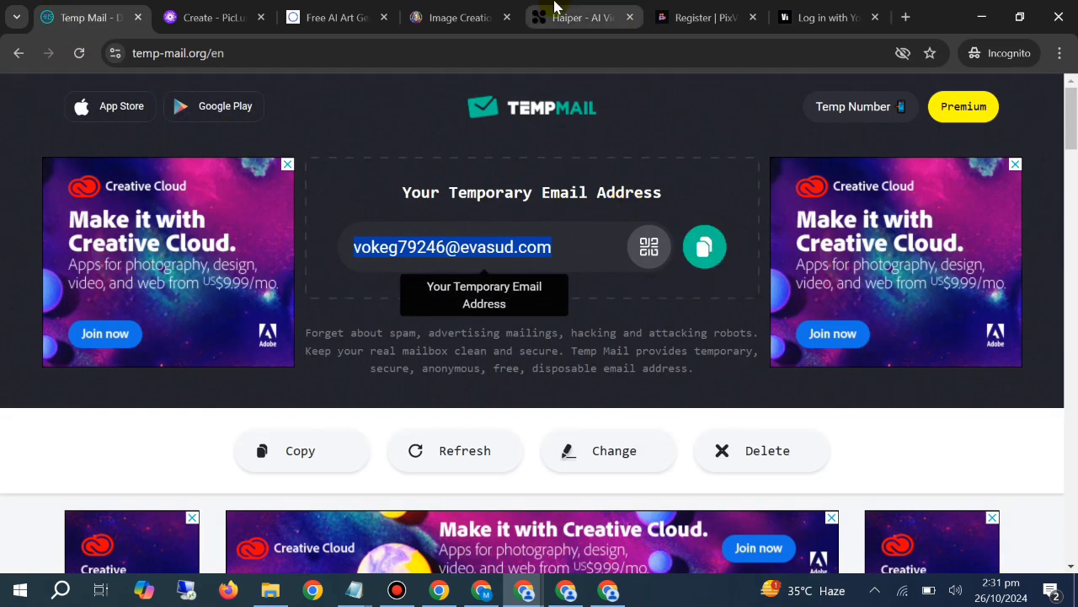
left_click(581, 17)
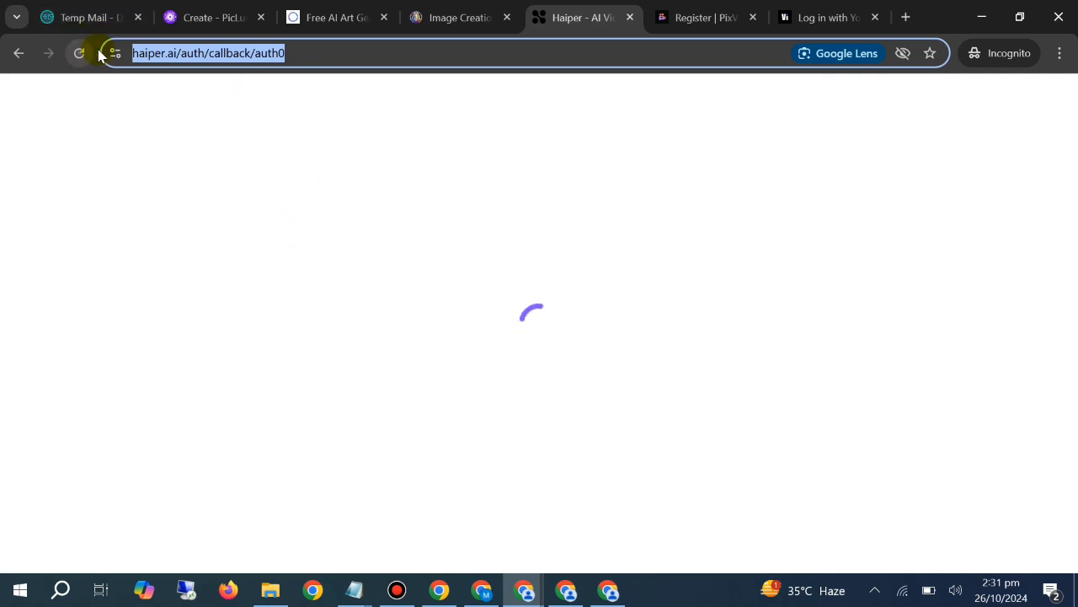
key("Return")
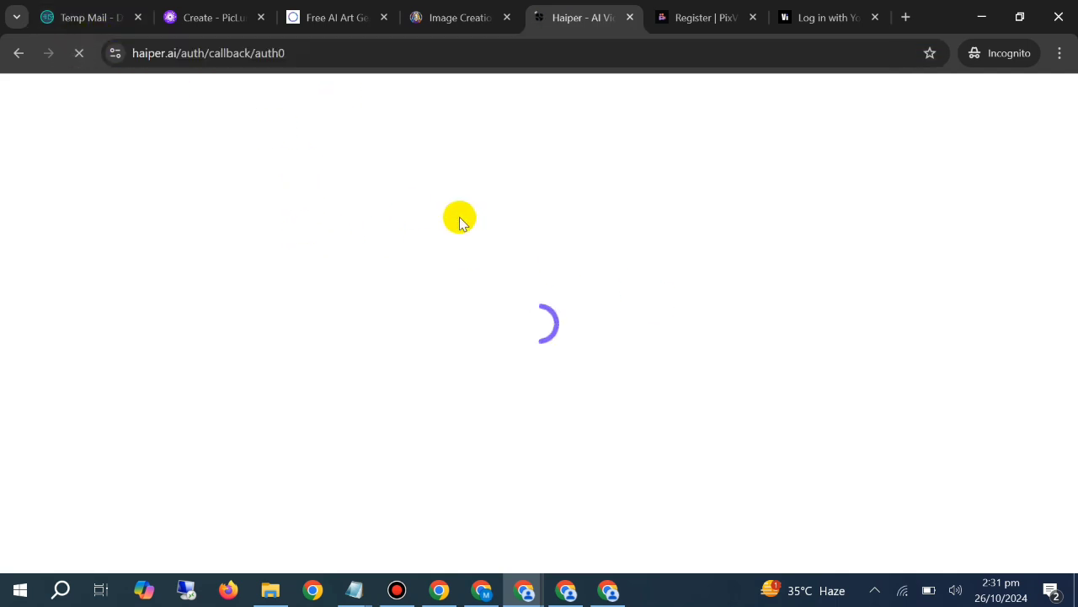
left_click(695, 17)
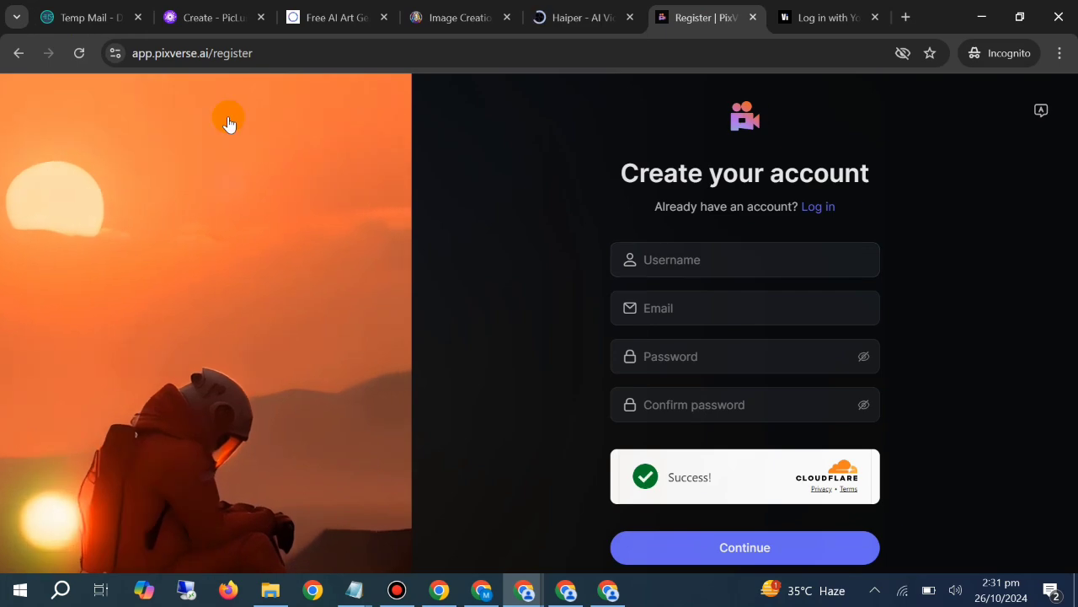
Open emailnator.com in a new browser tab
left_click(907, 16)
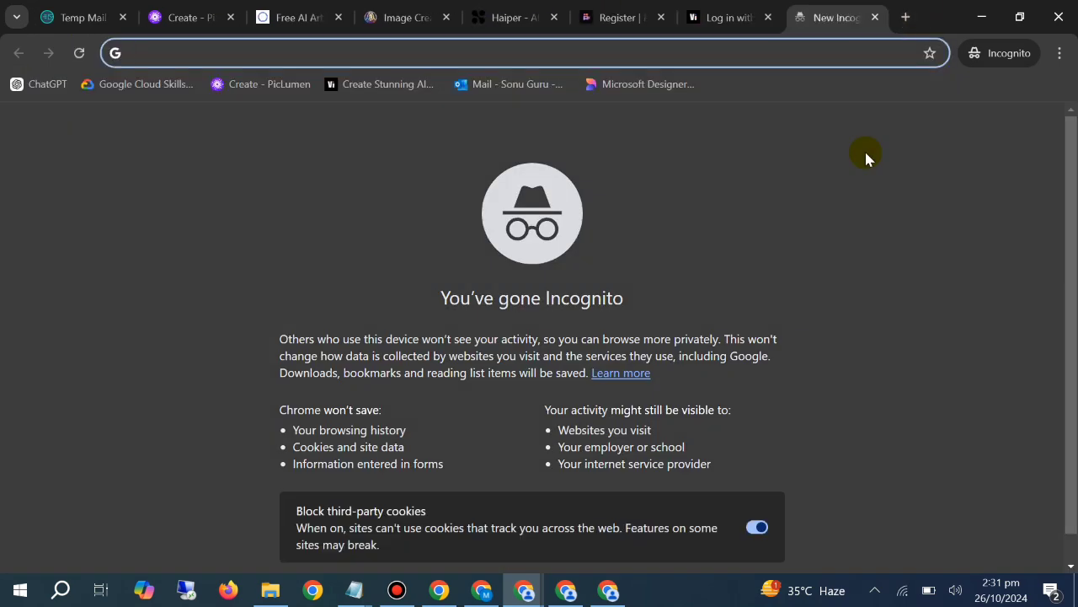
type("emailna")
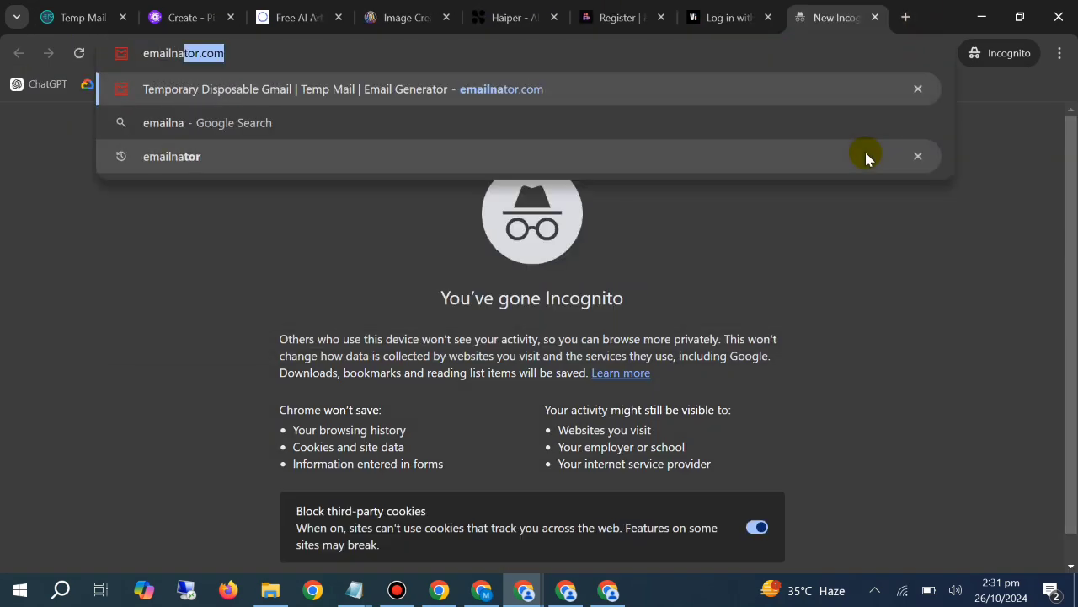
type("to")
key("Return")
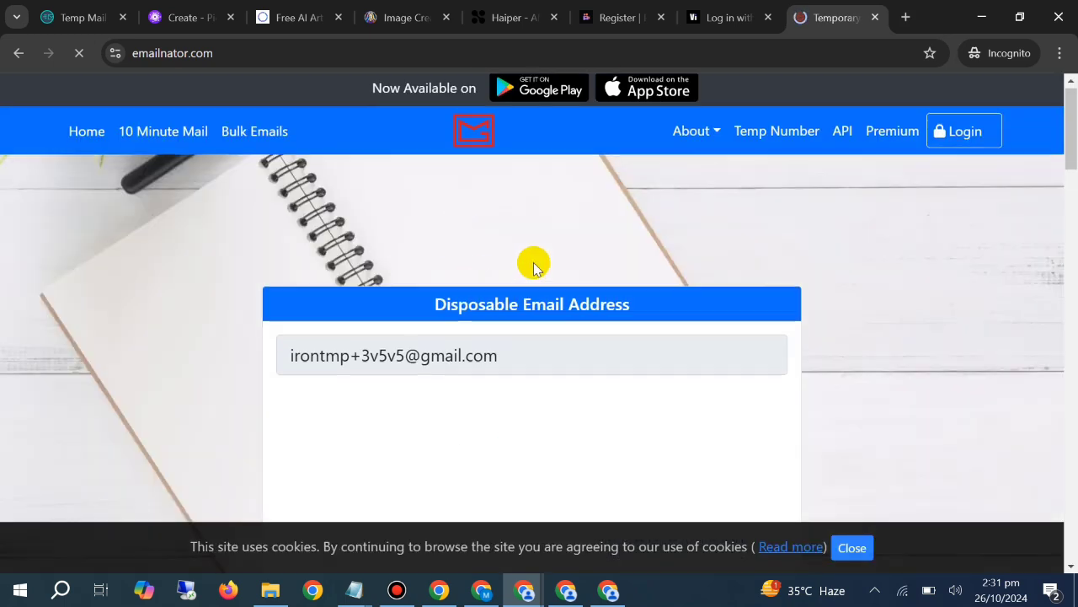
Generate a new disposable address with only the .Gmail option enabled, and copy it
scroll(532, 262, "down", 5)
left_click(342, 274)
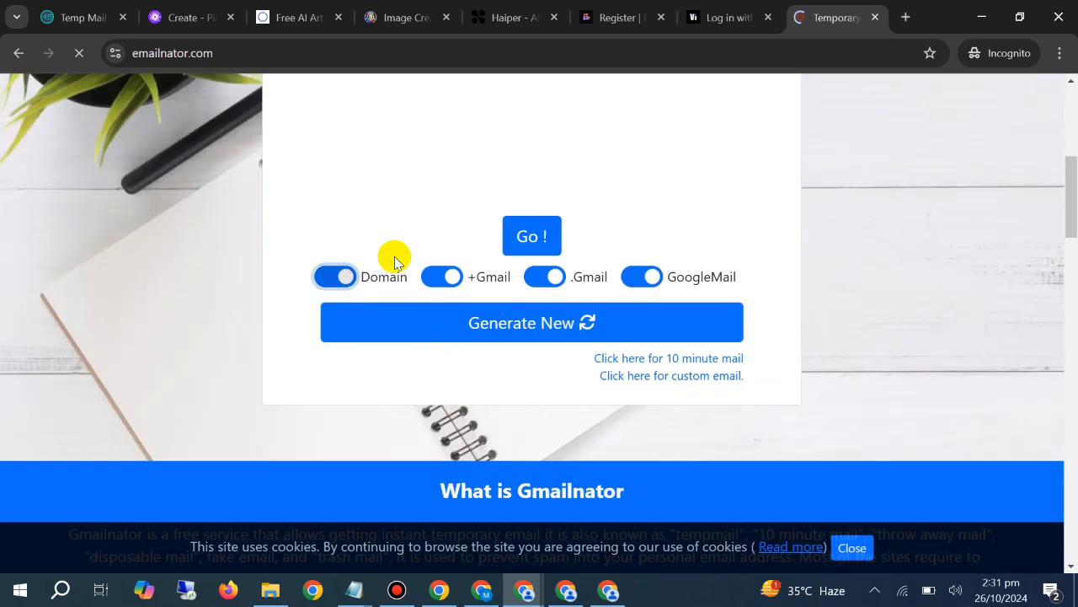
left_click(446, 276)
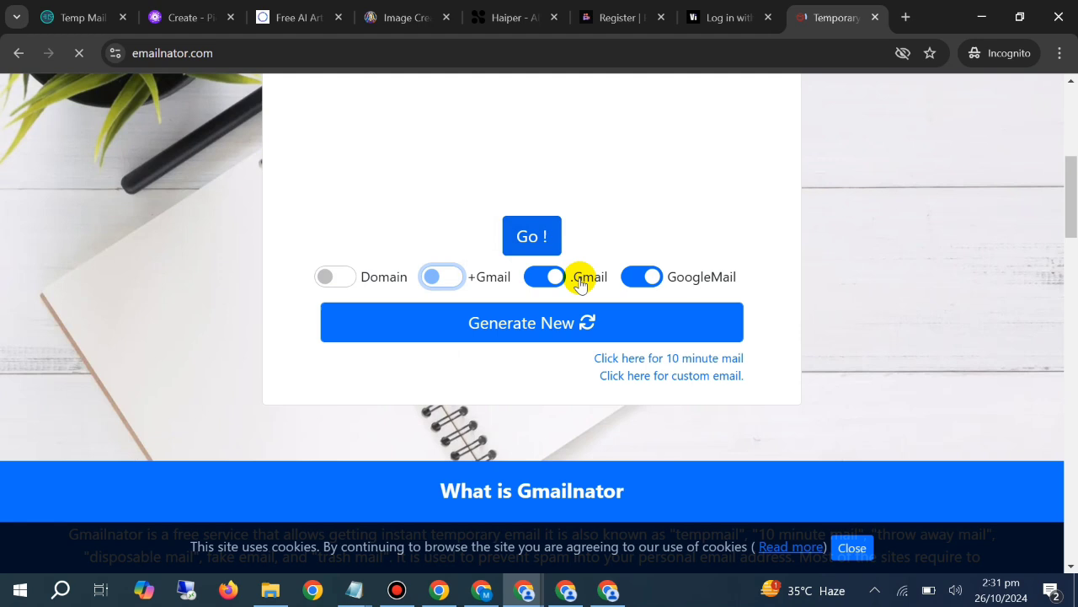
left_click(651, 277)
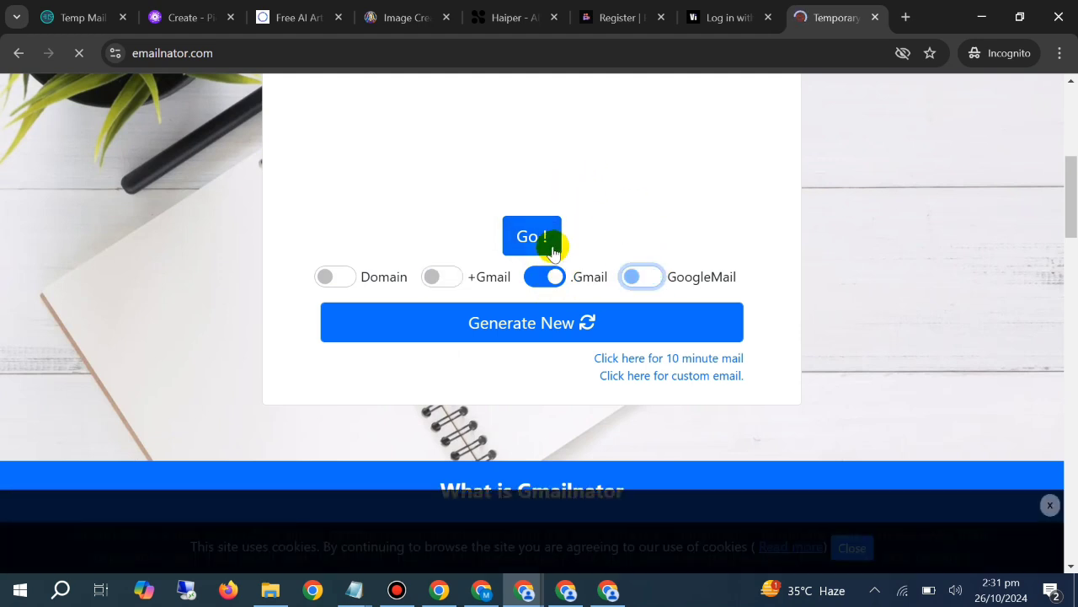
left_click(559, 320)
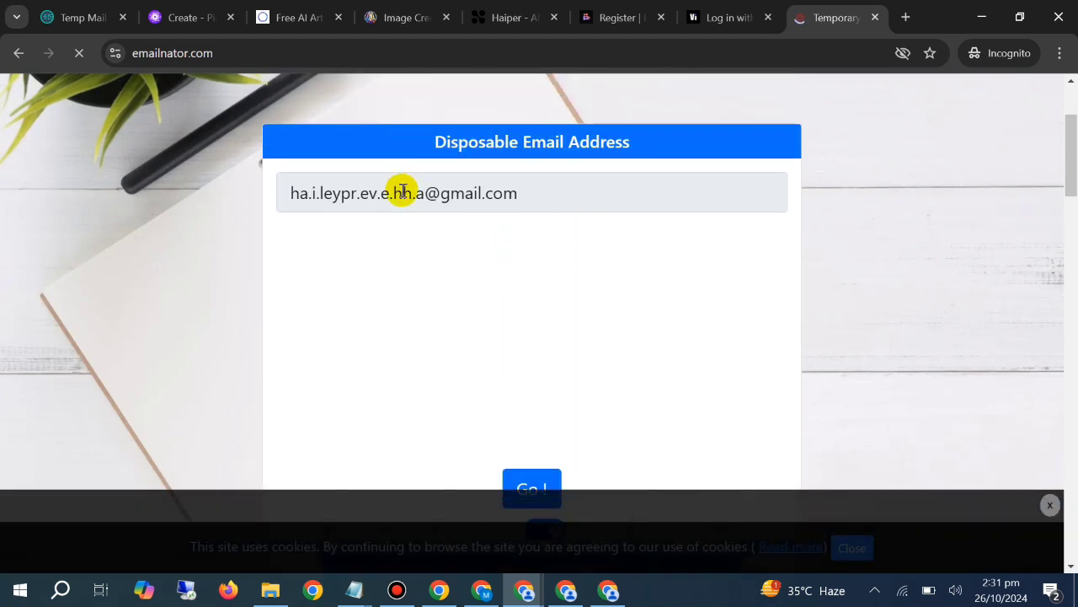
triple_click(403, 192)
right_click(402, 193)
left_click(450, 212)
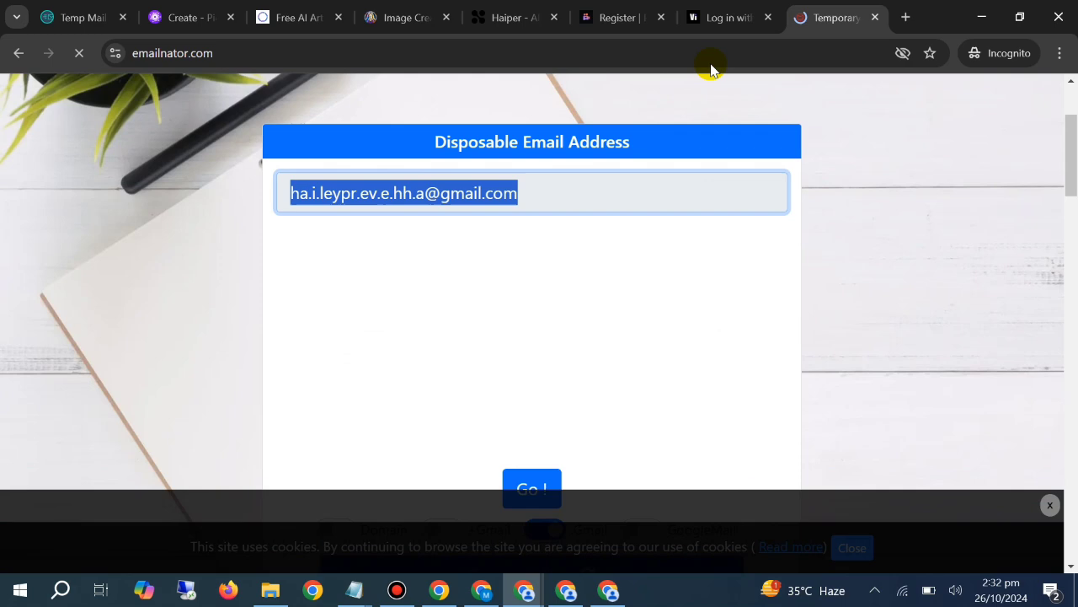
Fill in PixVerse's registration form with the copied disposable email address and the username fddfgfdg5
left_click(729, 11)
left_click(633, 14)
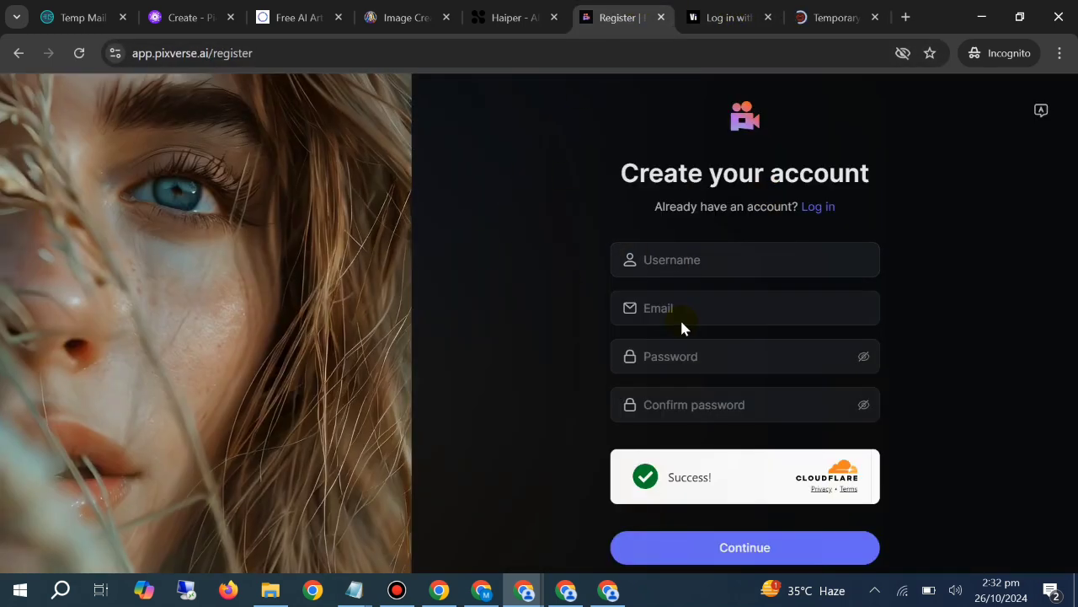
right_click(681, 312)
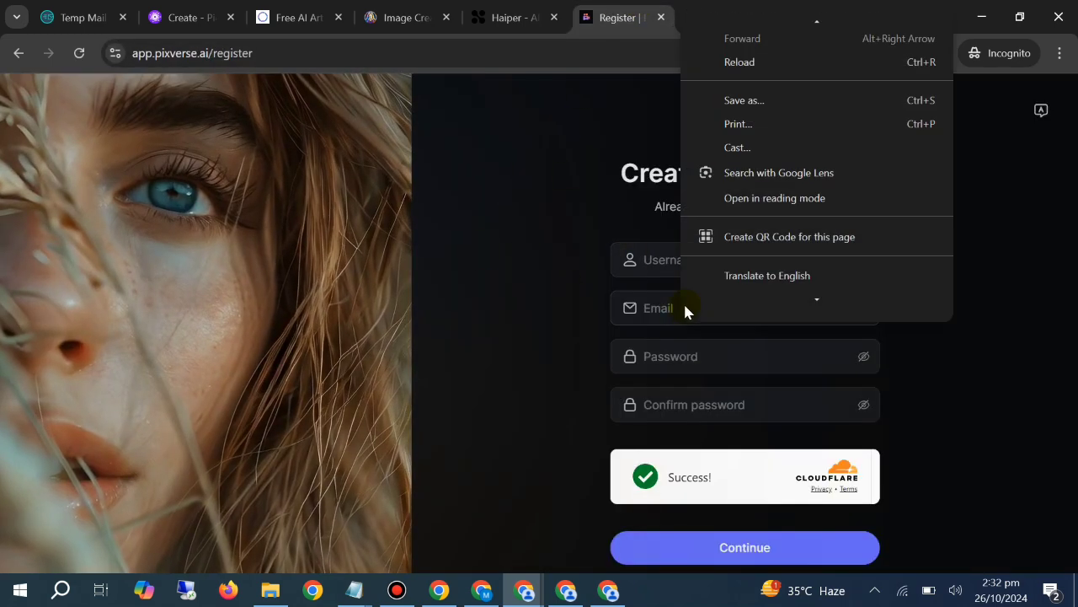
left_click(665, 307)
right_click(665, 307)
left_click(686, 174)
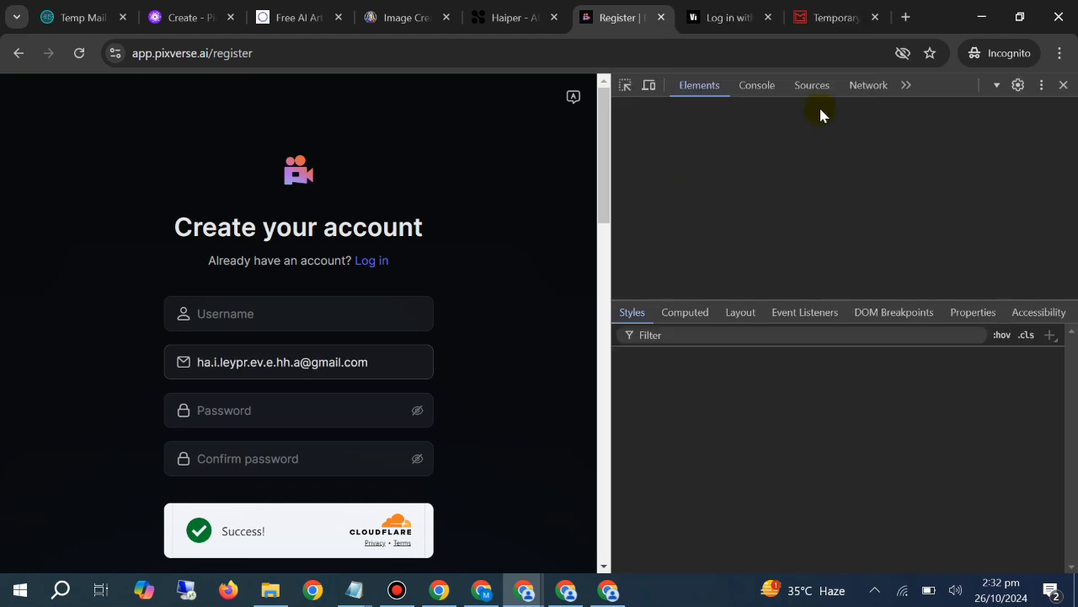
key("F12")
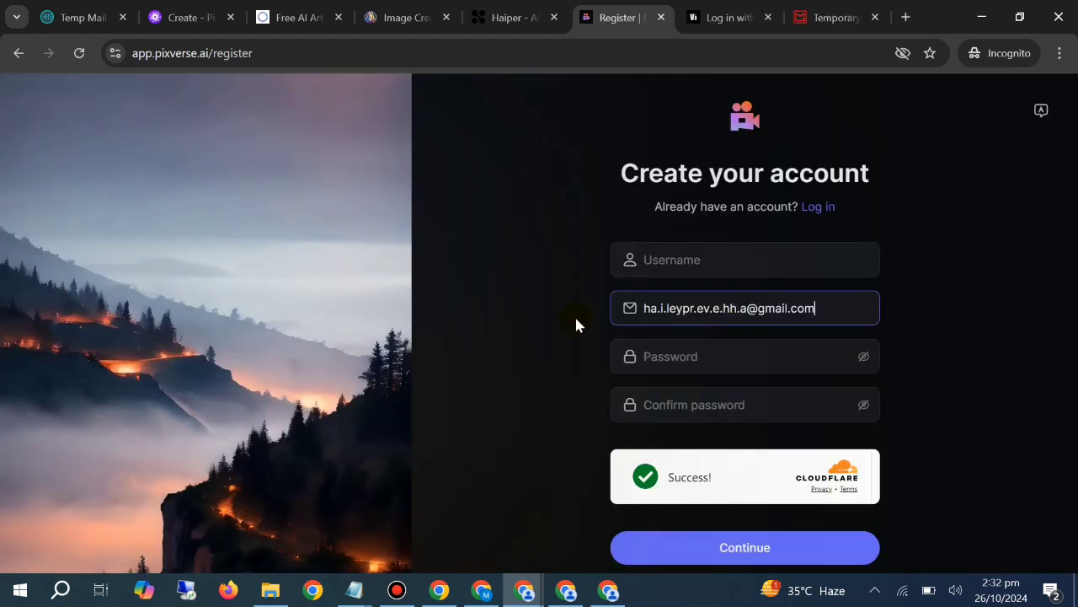
left_click(680, 263)
type("fddfgfdg5")
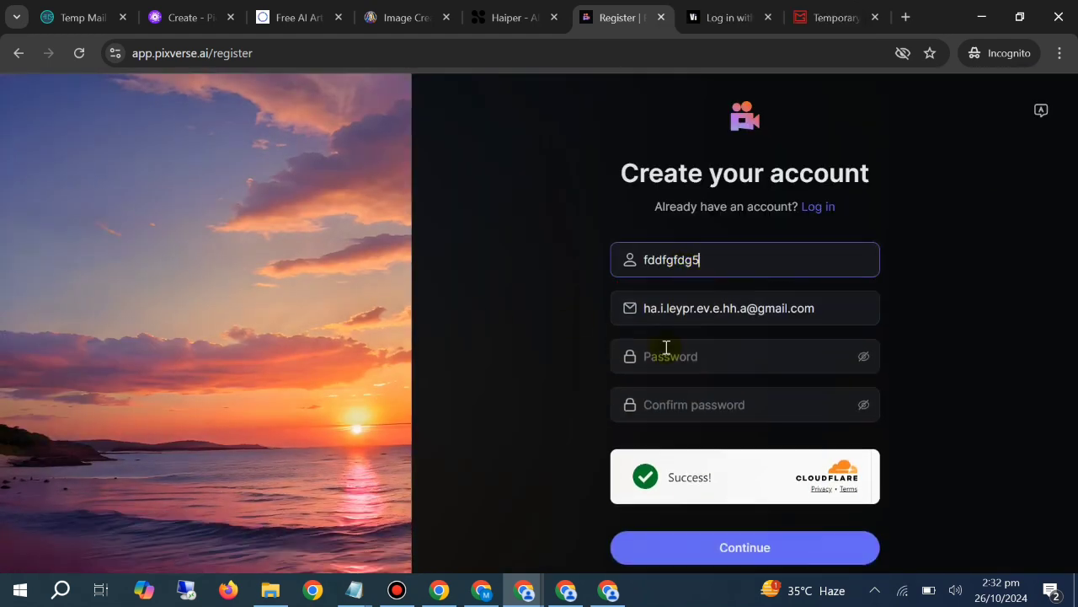
Enter the account password in PixVerse's Password and Confirm password fields and submit the registration
left_click(665, 354)
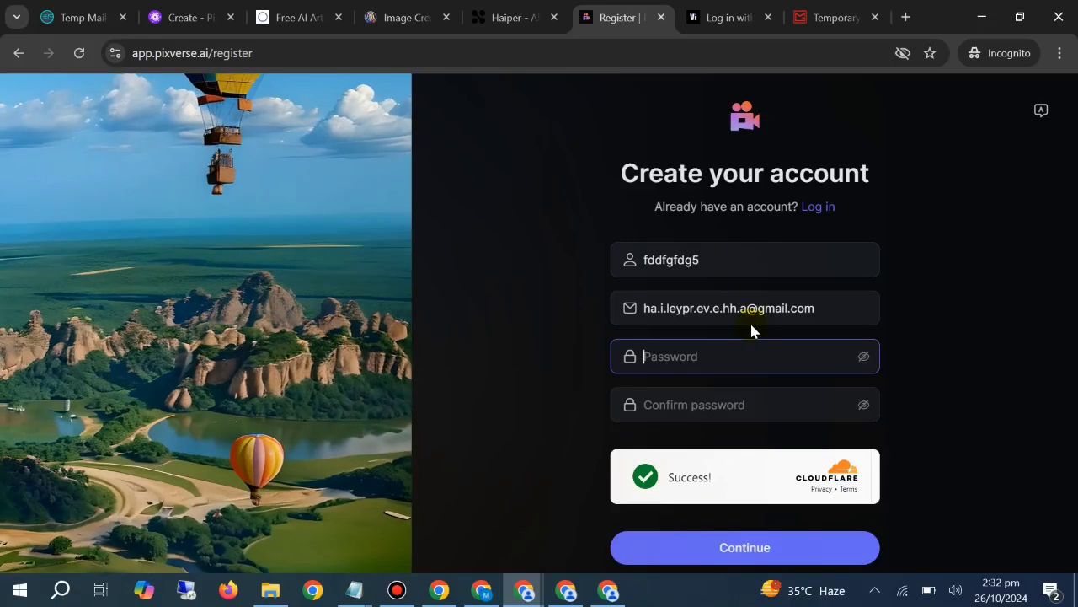
type("•••••••••••••")
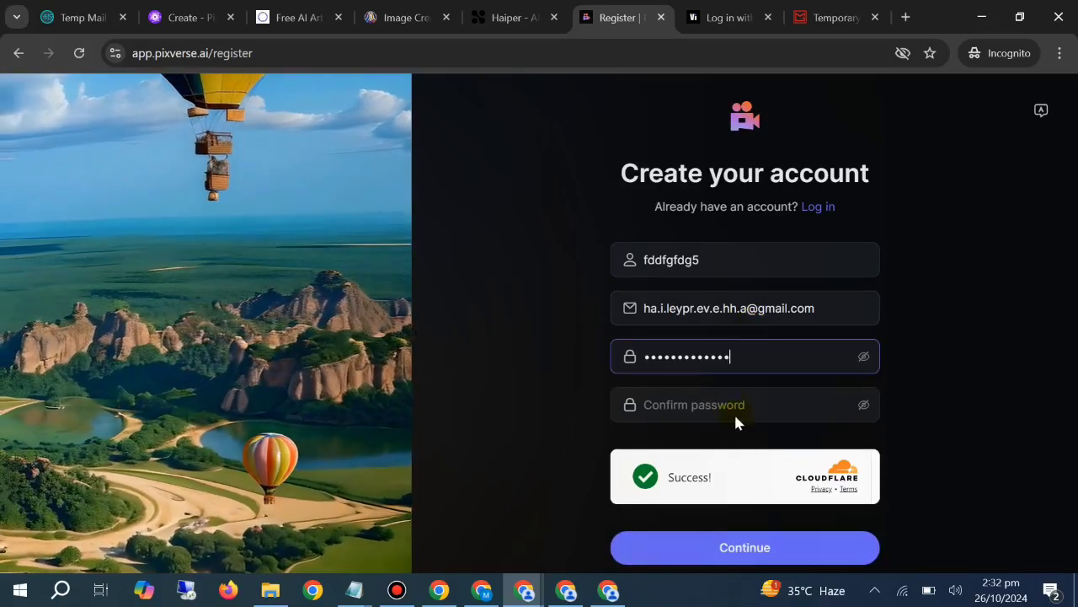
left_click(864, 358)
double_click(734, 357)
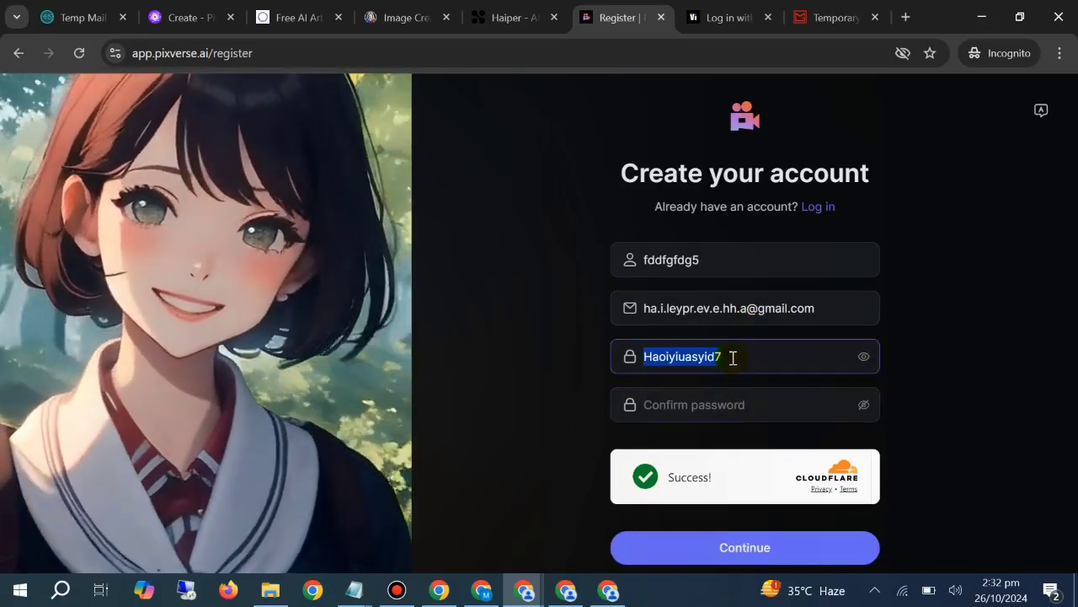
left_click(714, 404)
key("ctrl+v")
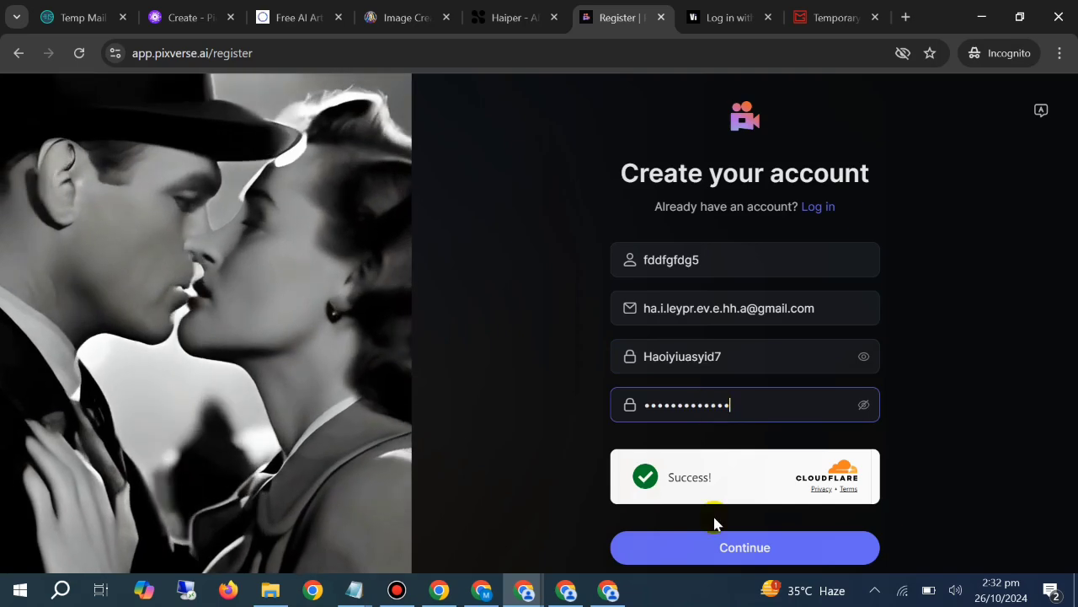
left_click(716, 542)
Return to Emailnator from Vidu's login page, dismiss the ad and copy the disposable email address again
left_click(685, 8)
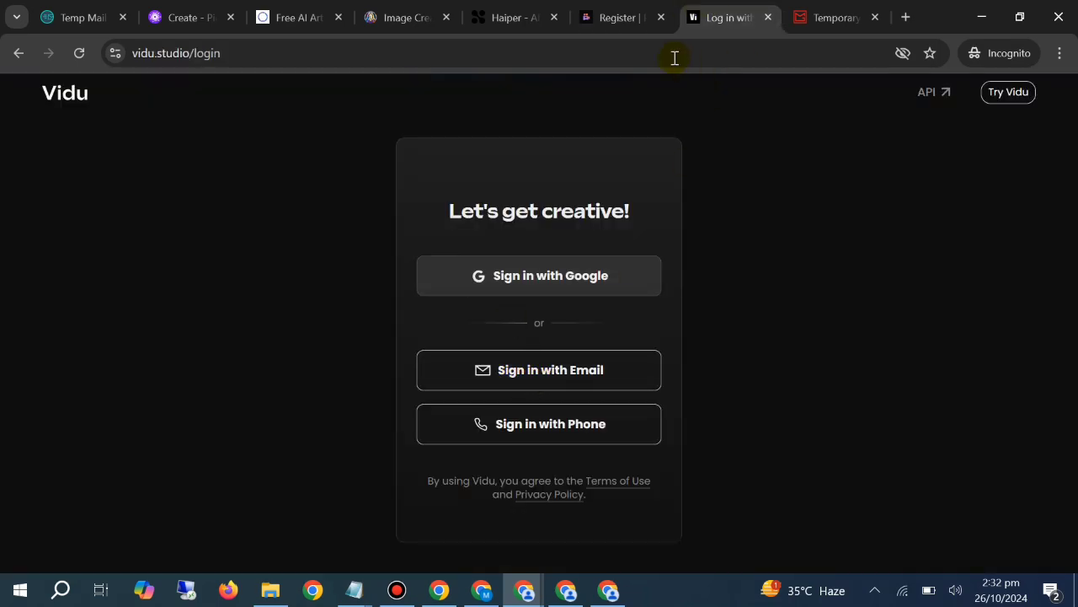
left_click(798, 10)
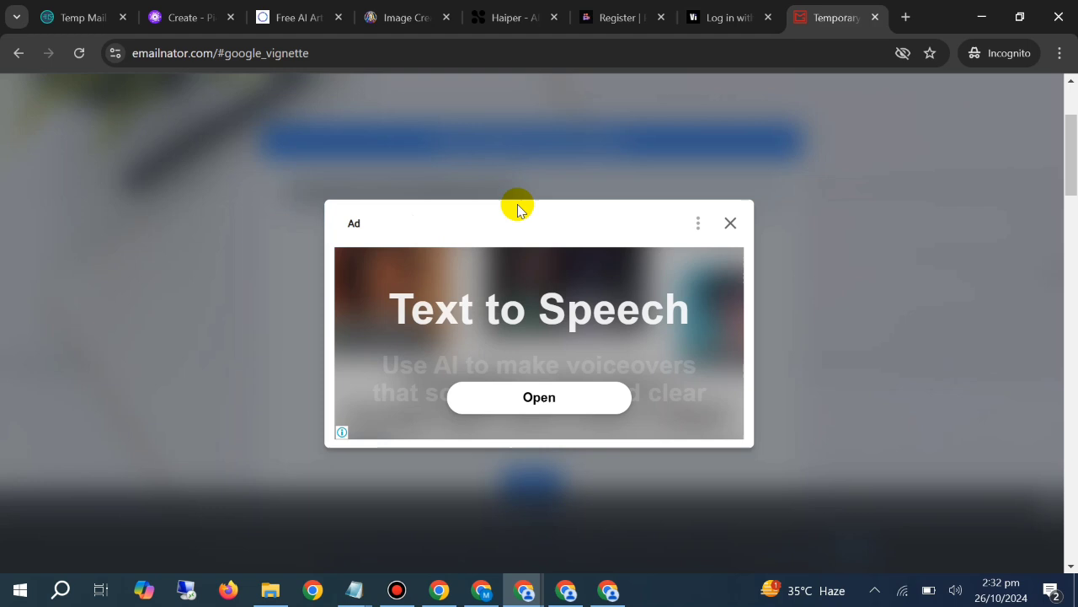
left_click(730, 222)
triple_click(475, 195)
right_click(476, 202)
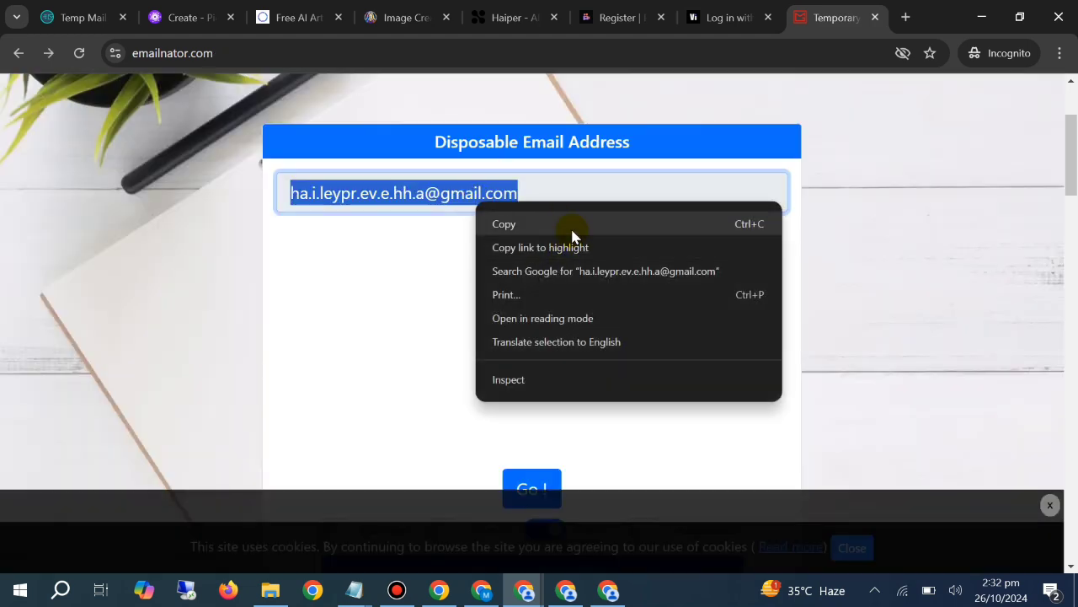
left_click(573, 225)
Open the Emailnator inbox of the disposable email address
left_click(777, 8)
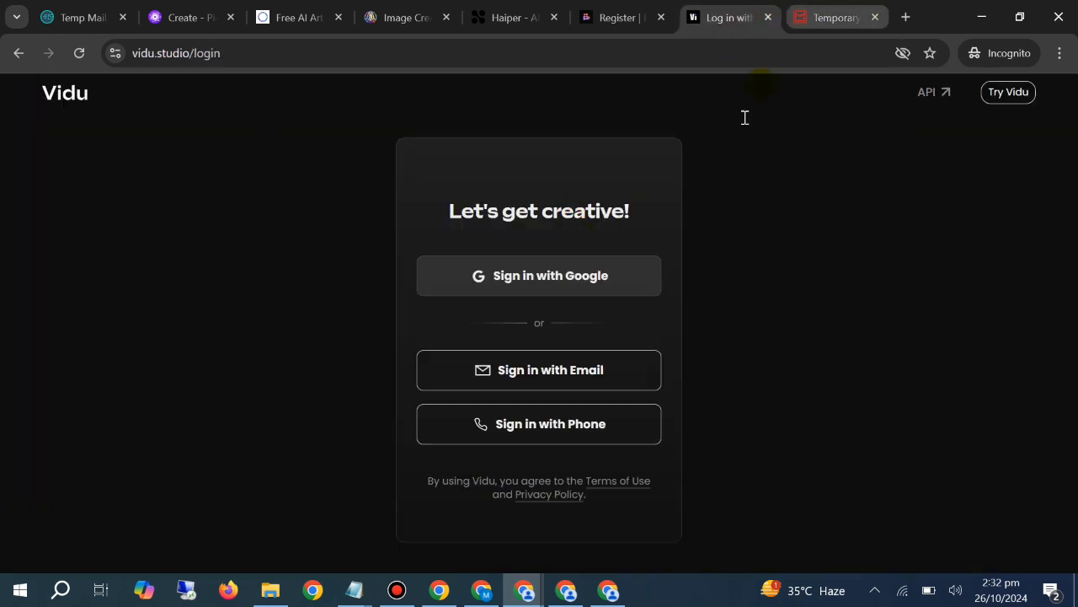
left_click(833, 17)
left_click(520, 480)
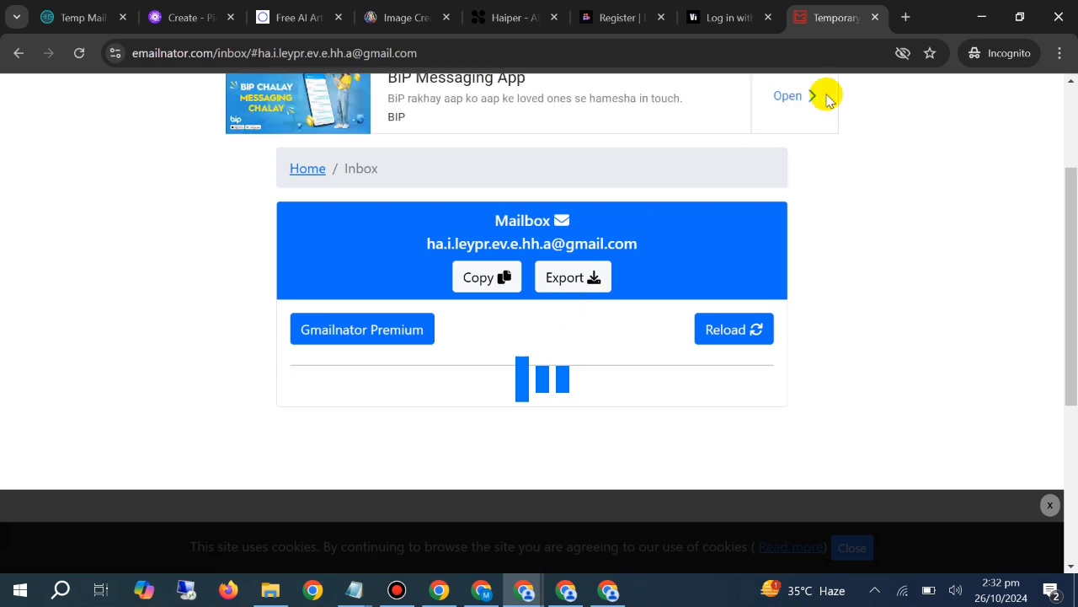
Choose email sign-in on Vidu's login page and submit the copied disposable address
left_click(724, 16)
left_click(519, 367)
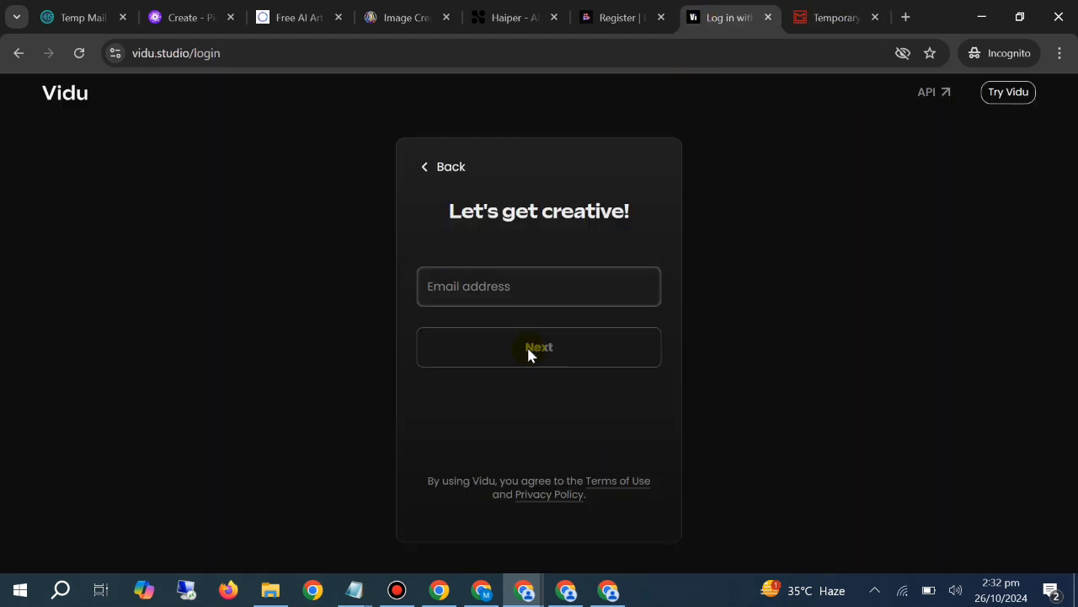
key("ctrl+v")
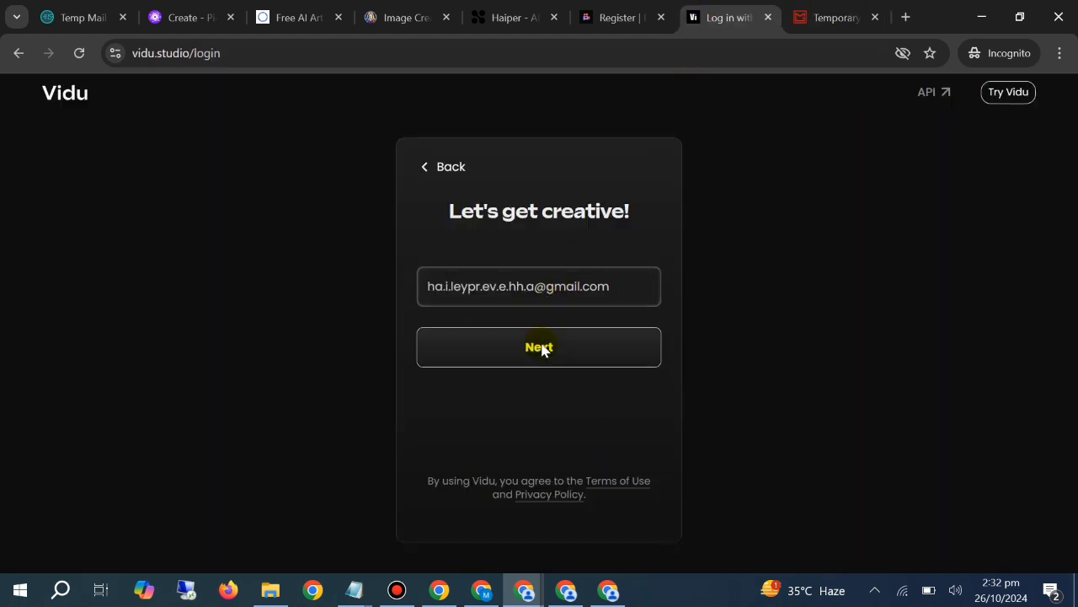
left_click(542, 346)
Check the Haiper and PixVerse pages, and open the Register to PixVerse message in the Emailnator inbox
left_click(544, 8)
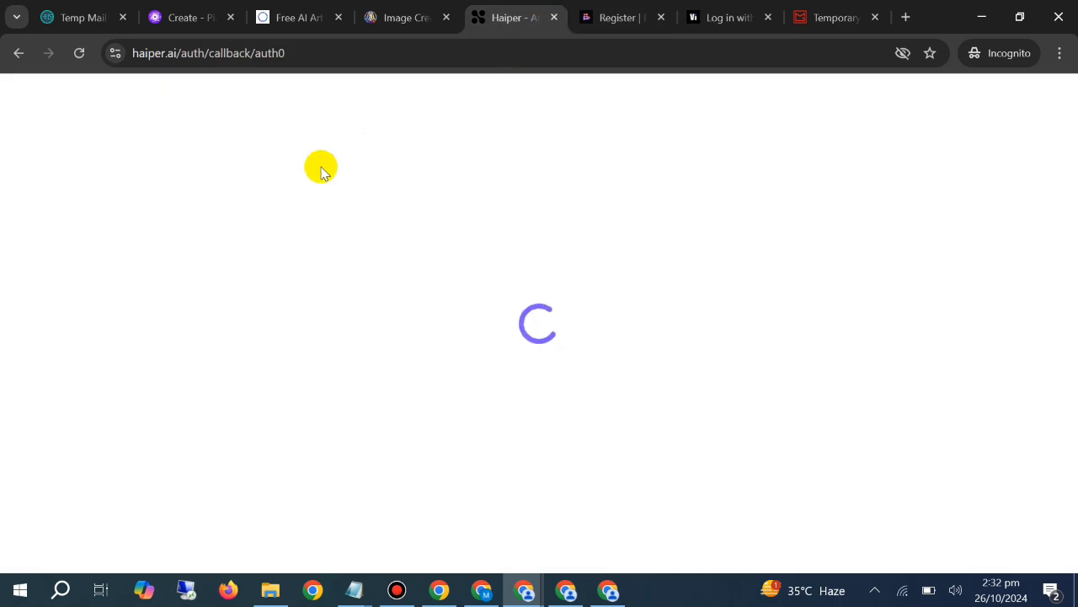
left_click(599, 8)
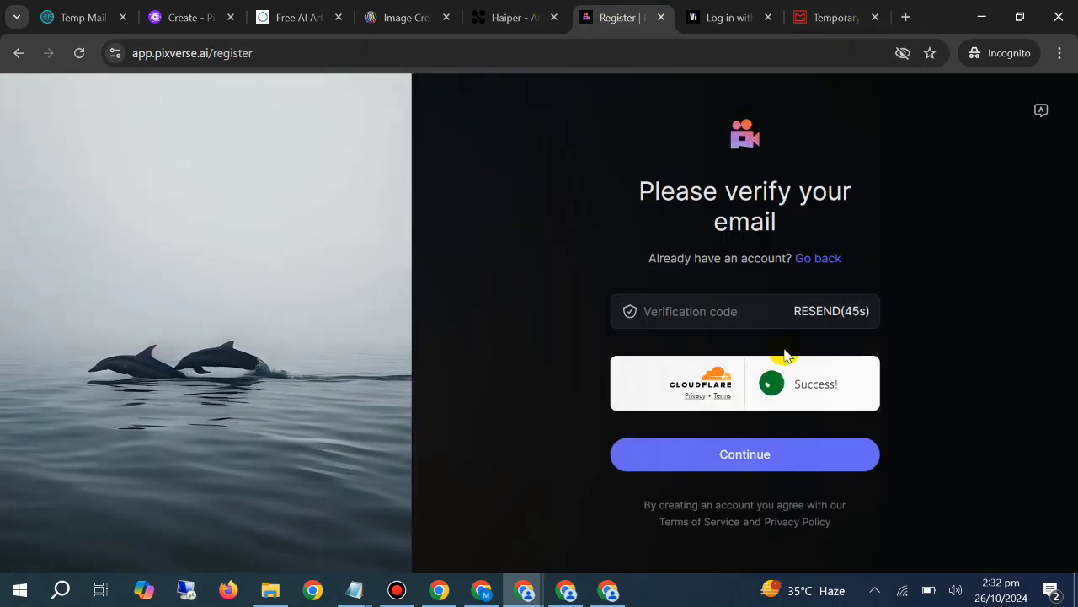
left_click(845, 10)
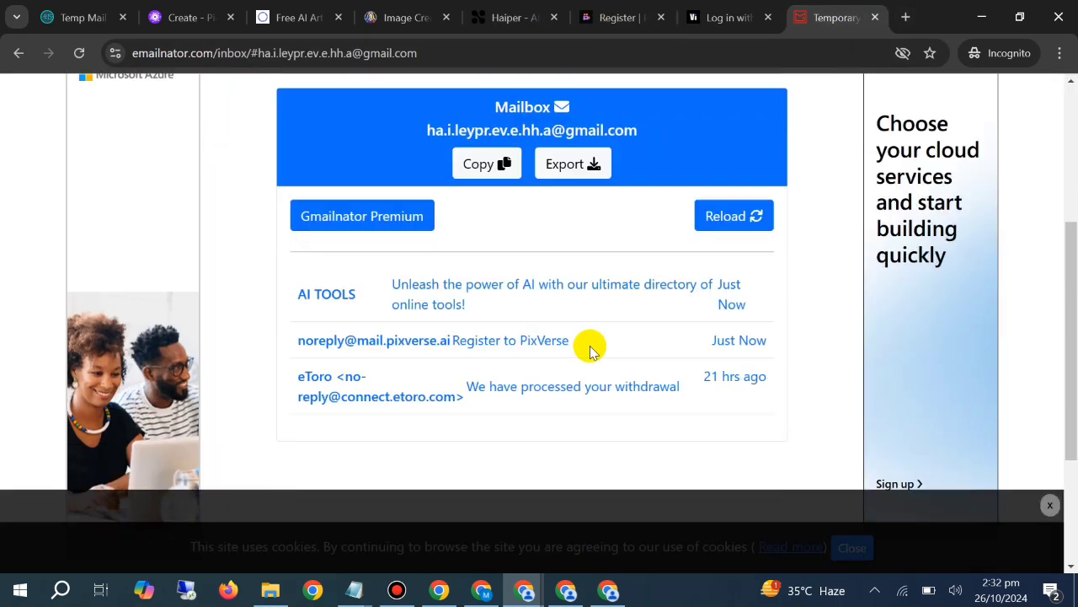
scroll(590, 345, "down", 3)
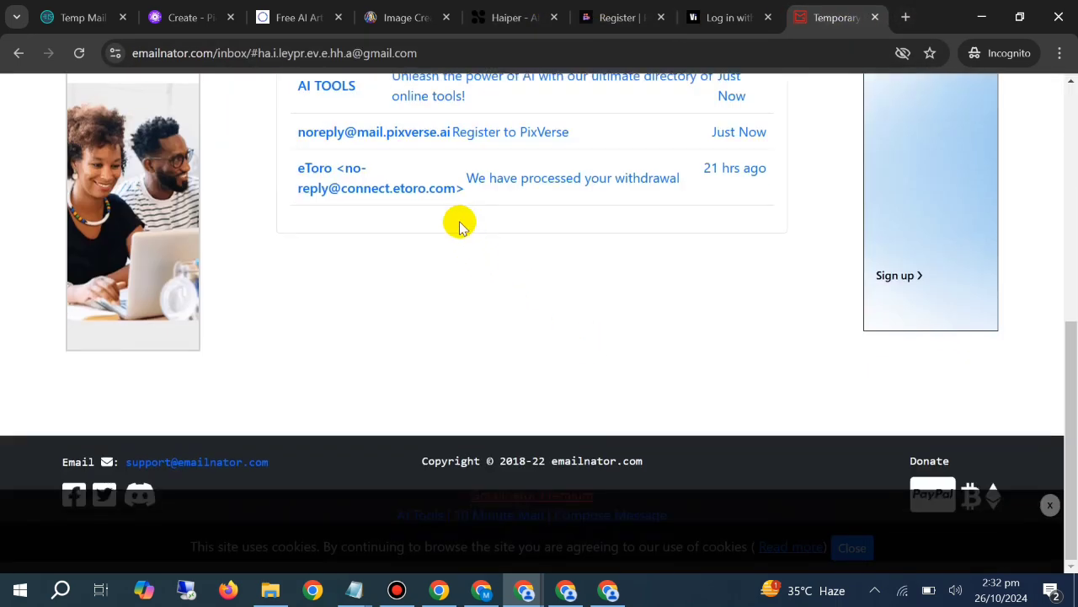
scroll(568, 205, "up", 1)
left_click(568, 211)
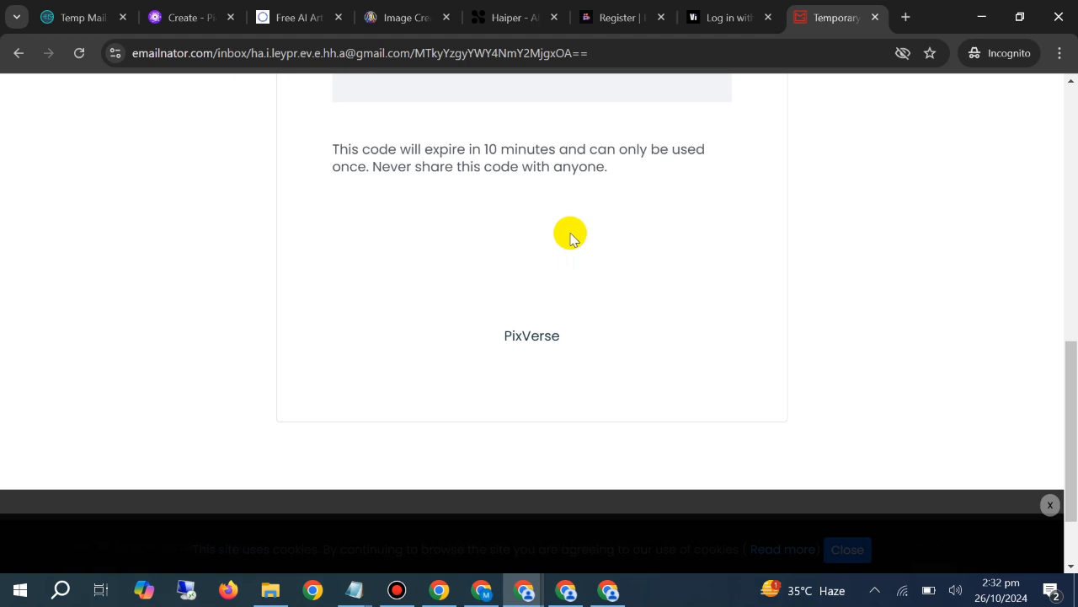
Copy the PixVerse verification code from the opened email
scroll(653, 250, "up", 3)
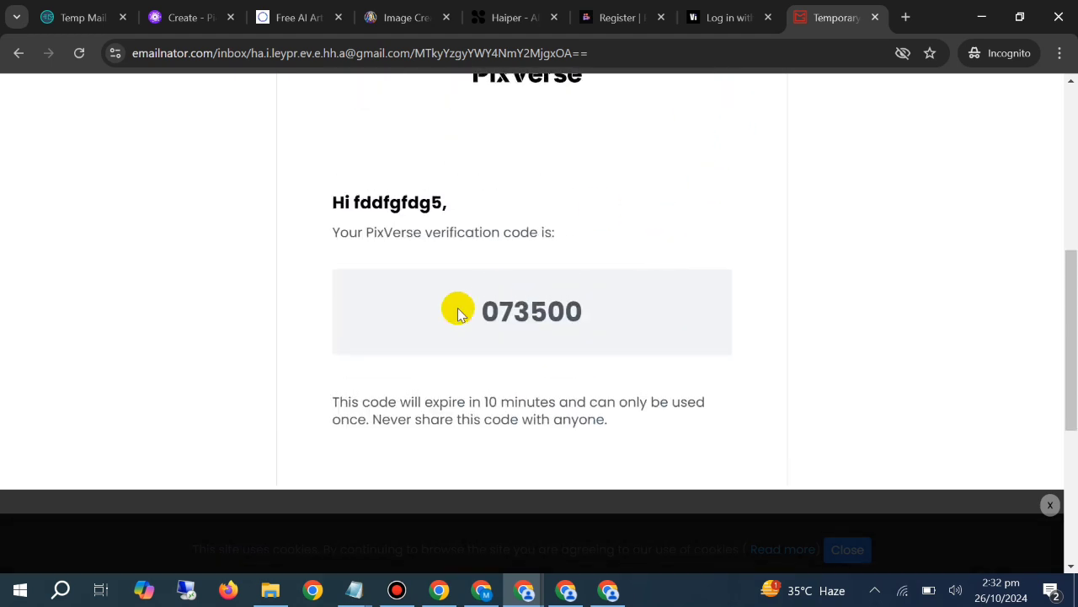
double_click(539, 308)
right_click(541, 308)
left_click(571, 323)
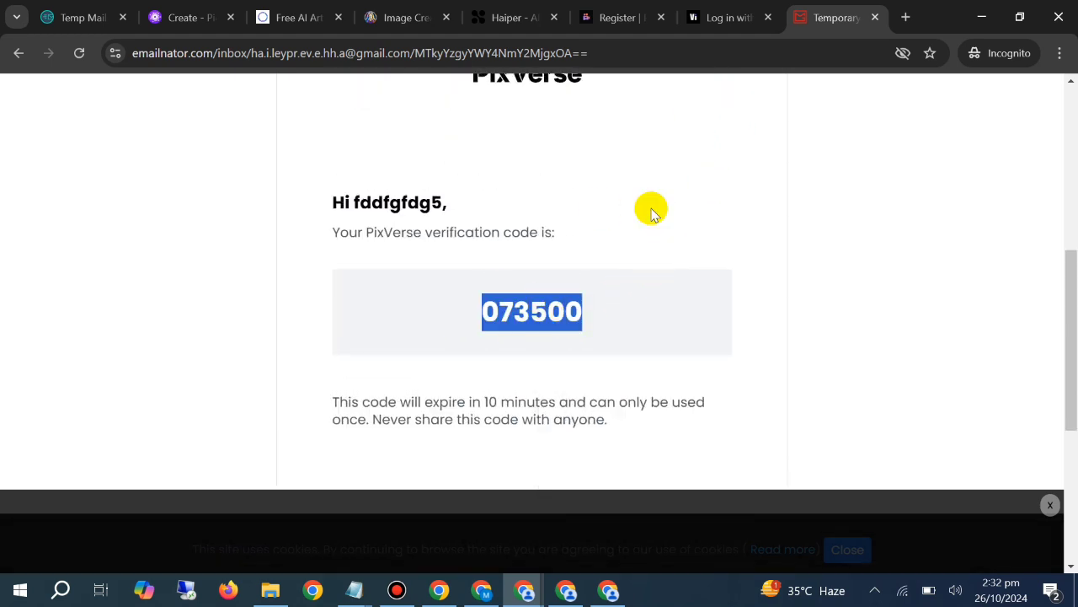
Paste the copied verification code into PixVerse's email verification form and continue to finish the registration
left_click(726, 17)
left_click(834, 17)
left_click(621, 16)
left_click(712, 308)
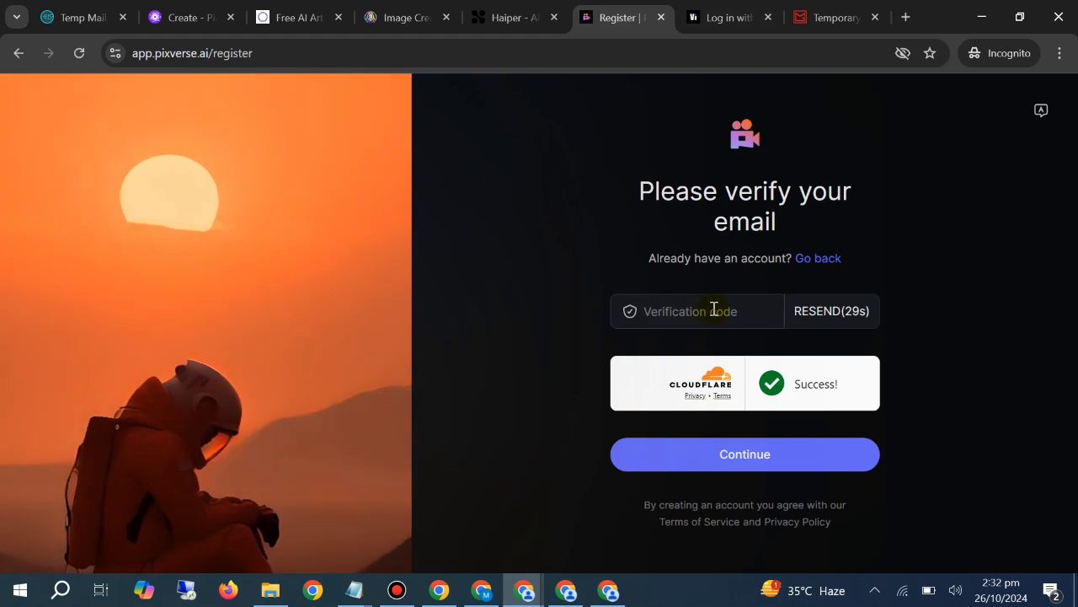
right_click(713, 309)
left_click(735, 181)
left_click(722, 462)
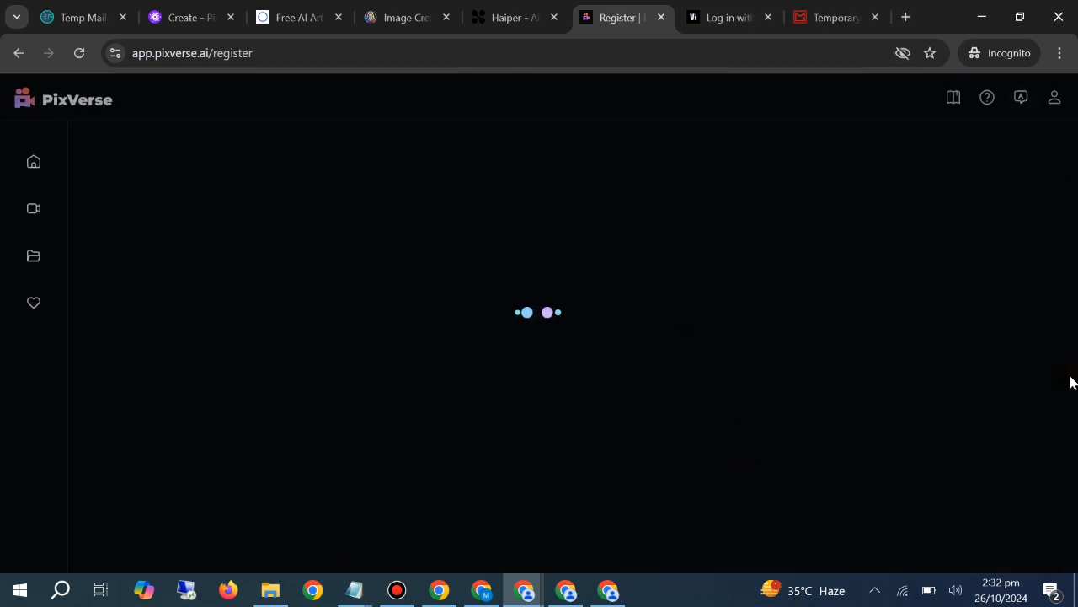
Return from the PixVerse email to the Emailnator inbox and reload it to look for Vidu's message
left_click(728, 12)
left_click(854, 7)
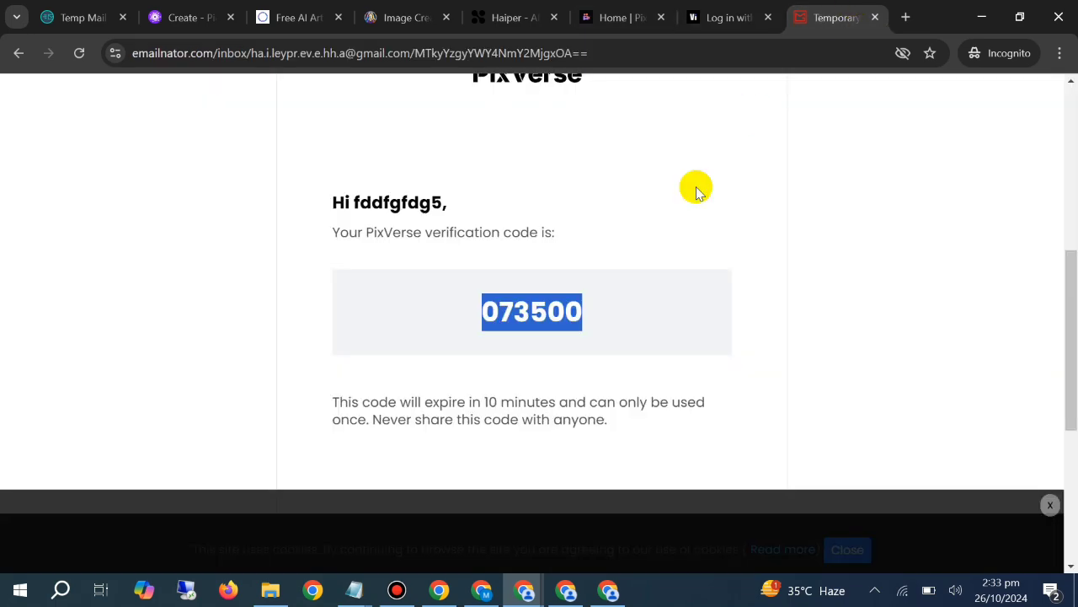
scroll(604, 308, "up", 5)
left_click(368, 291)
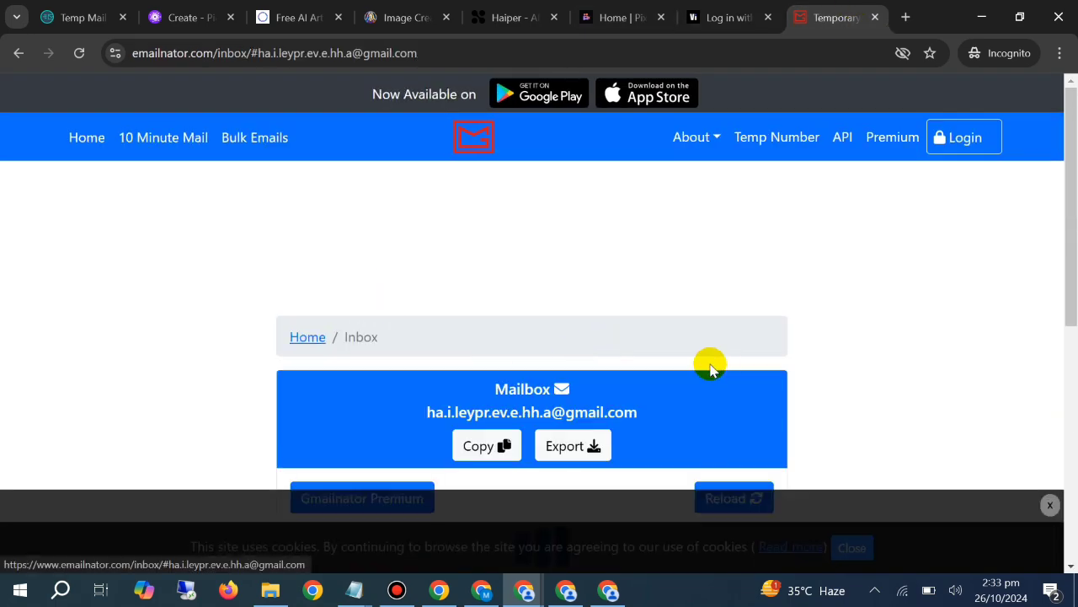
scroll(717, 362, "down", 3)
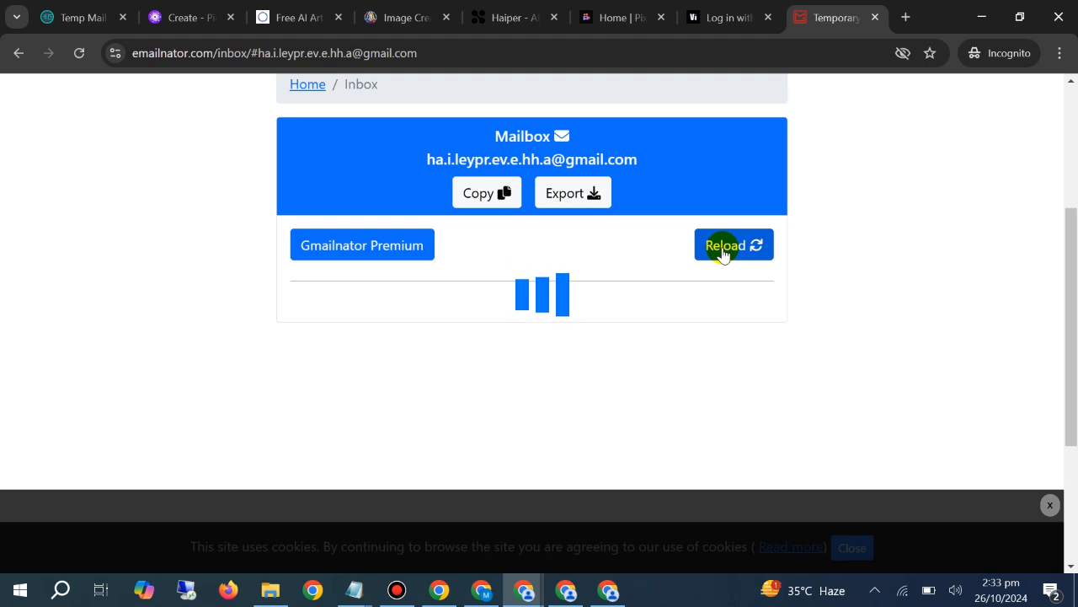
left_click(722, 253)
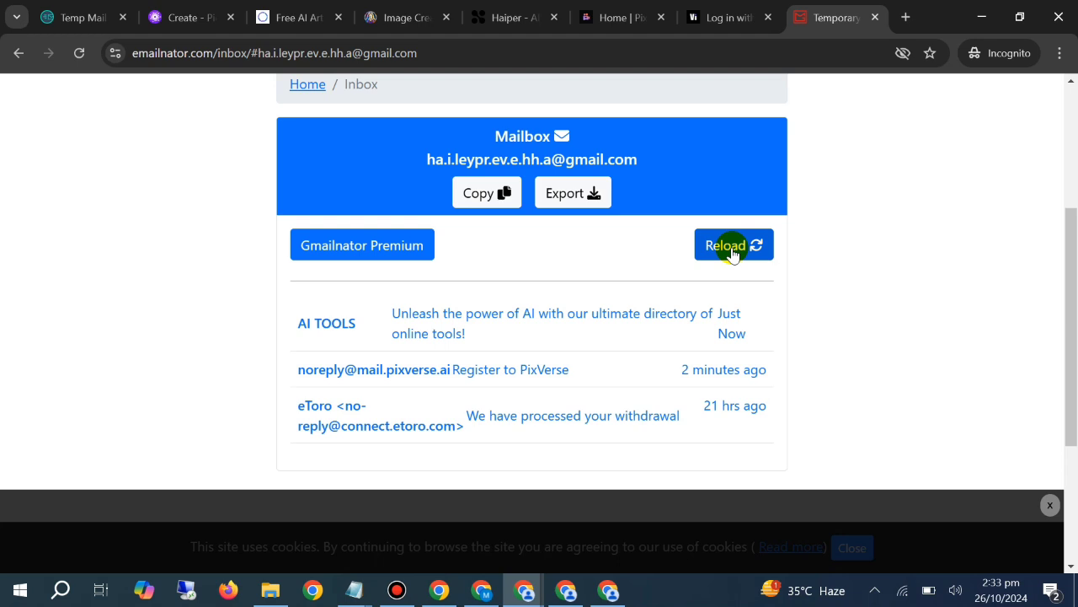
left_click(732, 255)
Check the PixVerse home page with its credits, the Haiper sign-in page and the Temp Mail page
left_click(583, 13)
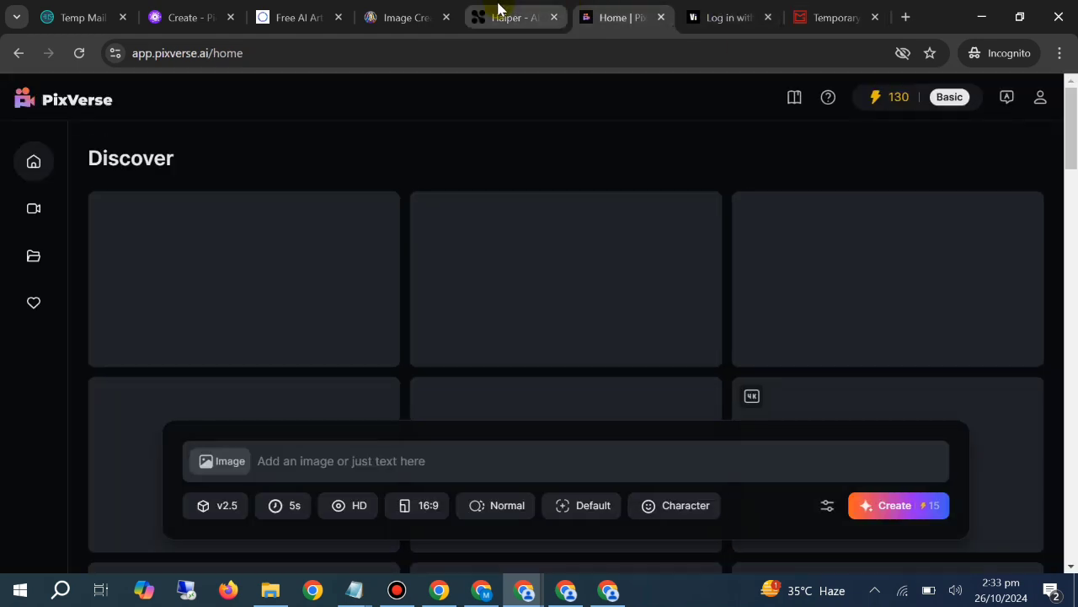
left_click(498, 9)
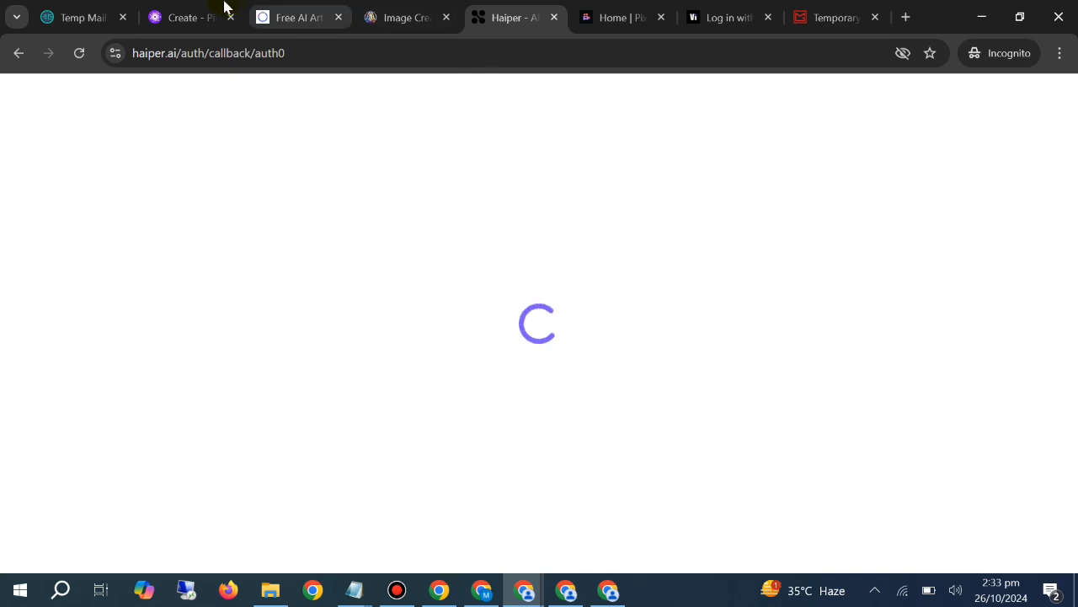
left_click(82, 16)
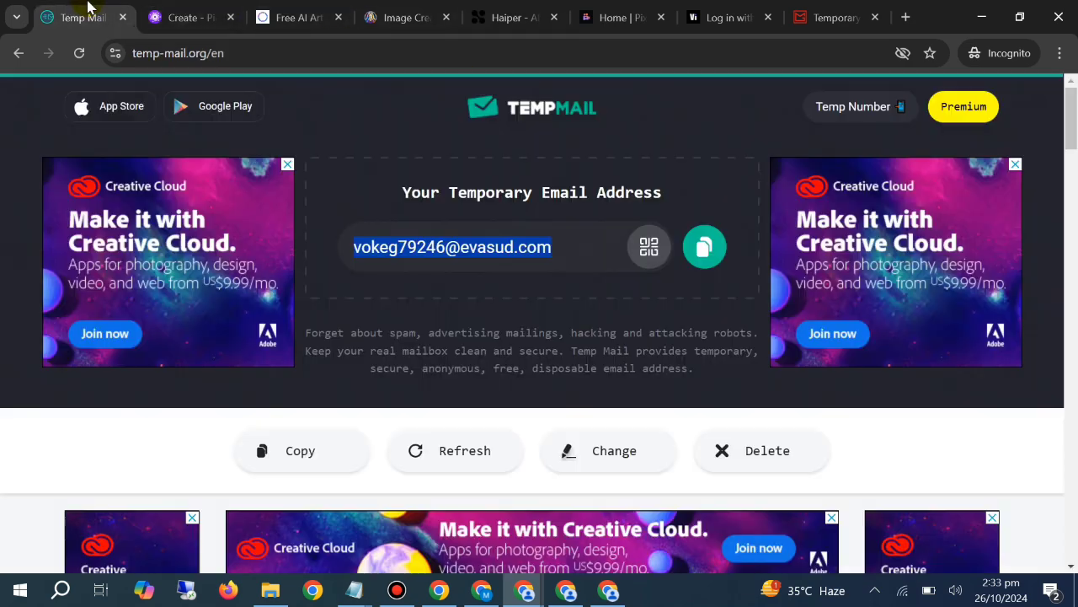
left_click(509, 17)
left_click(641, 8)
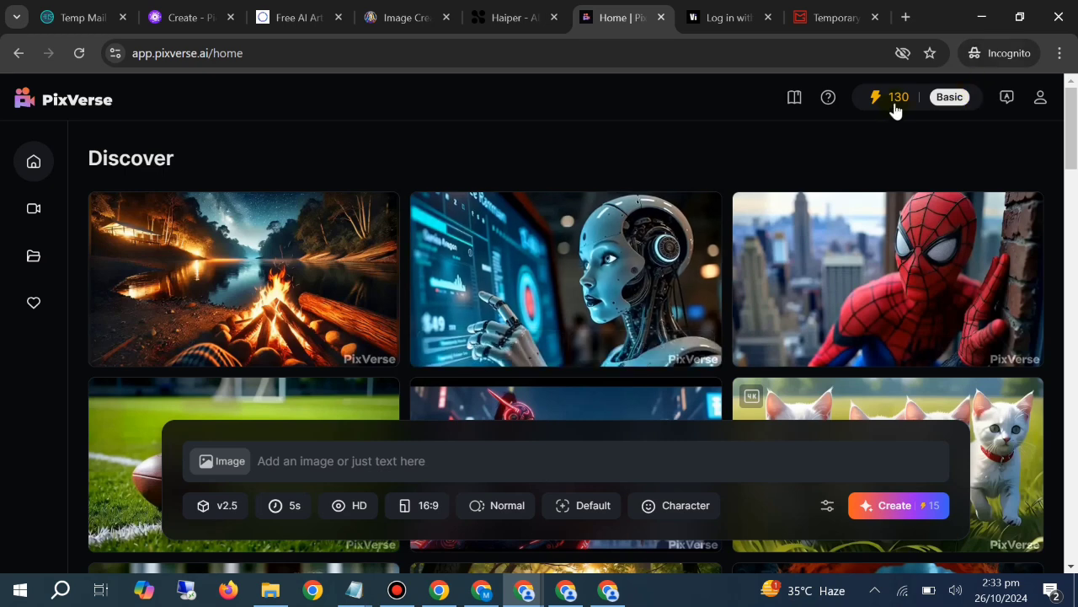
left_click(1059, 55)
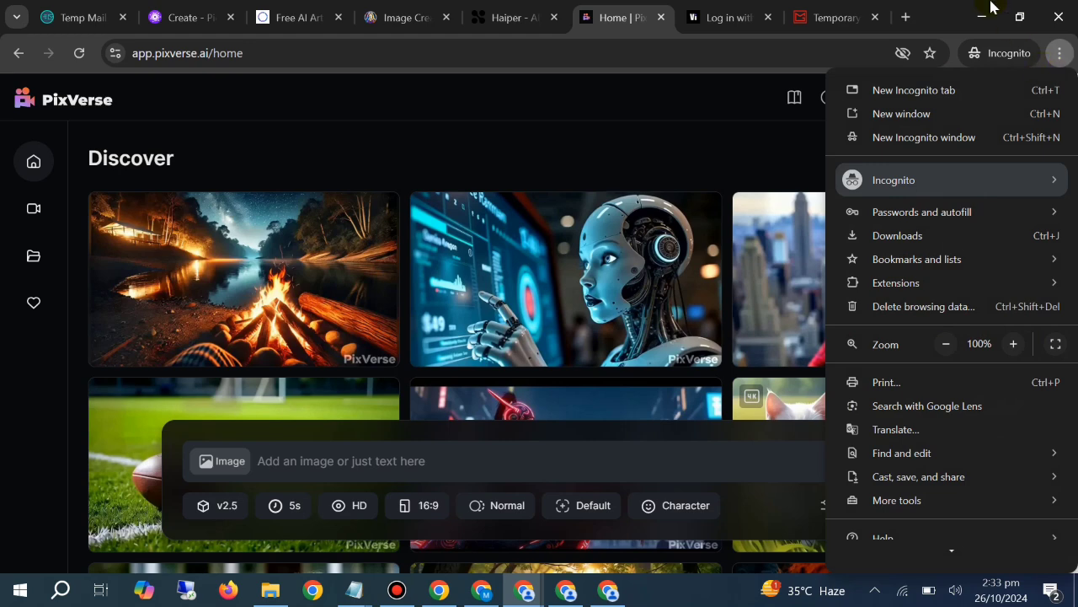
Reload the Emailnator inbox, request a new Vidu verification code and go back to the inbox
left_click(738, 7)
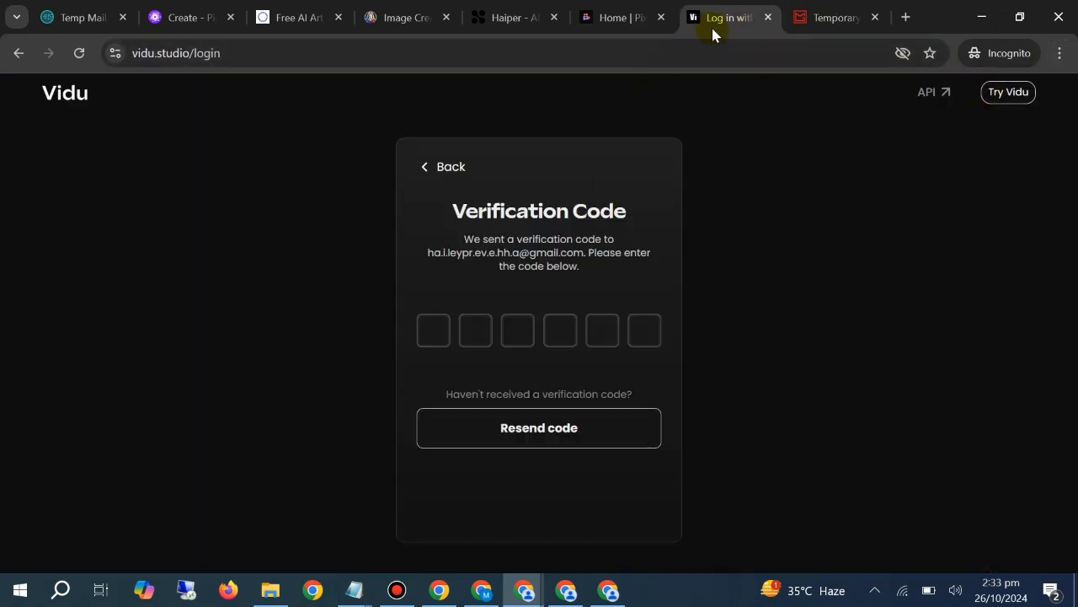
left_click(807, 15)
left_click(720, 262)
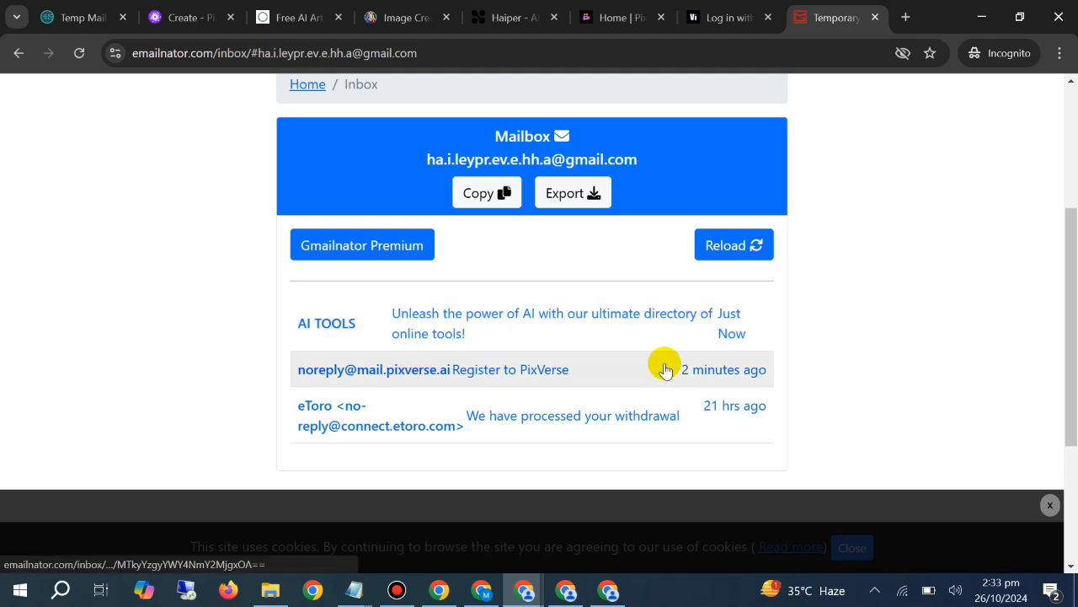
left_click(732, 15)
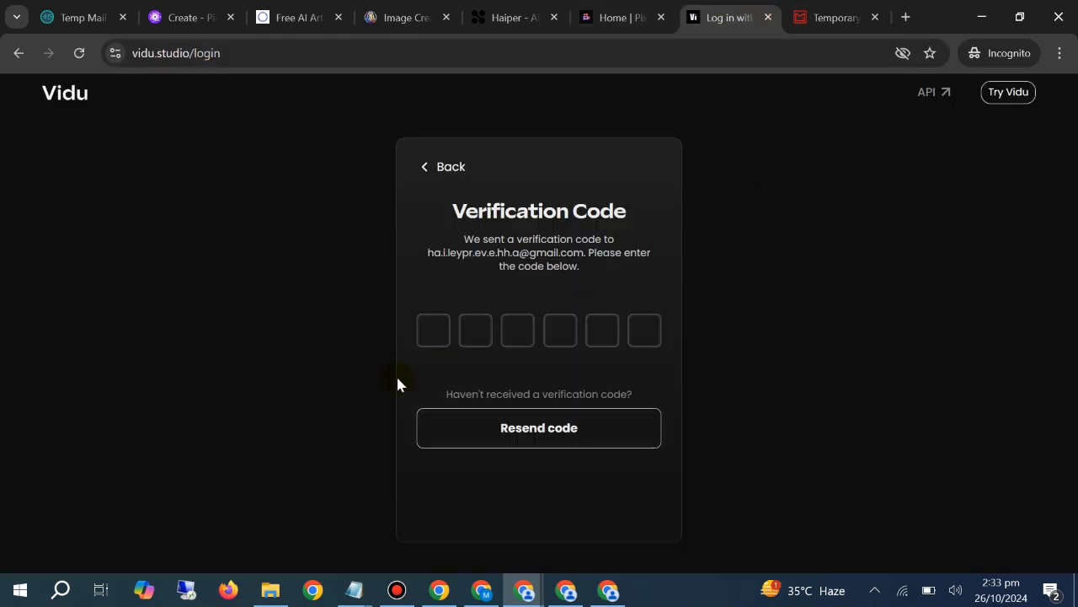
left_click(557, 435)
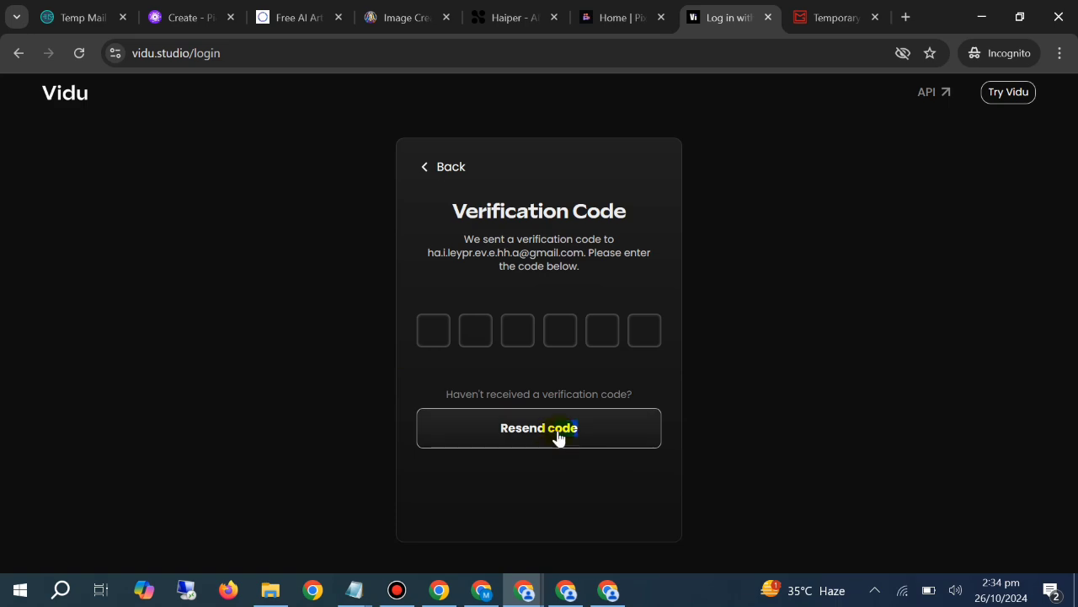
left_click(843, 12)
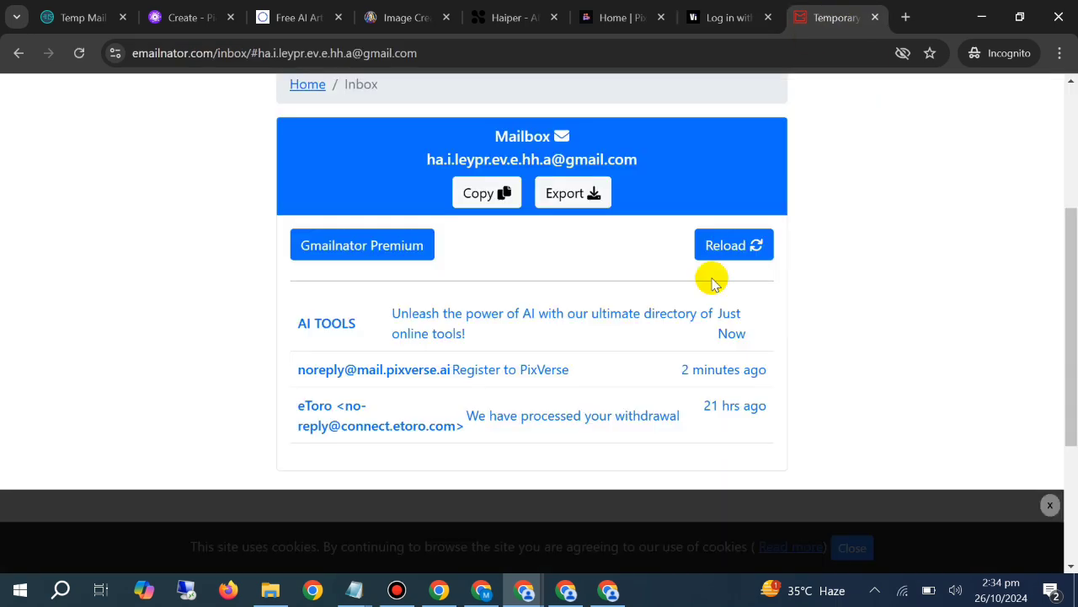
Review the open PicLumen, Imagine.art, Leonardo.Ai, Haiper and PixVerse pages, ending at the Emailnator inbox
left_click(607, 10)
left_click(154, 15)
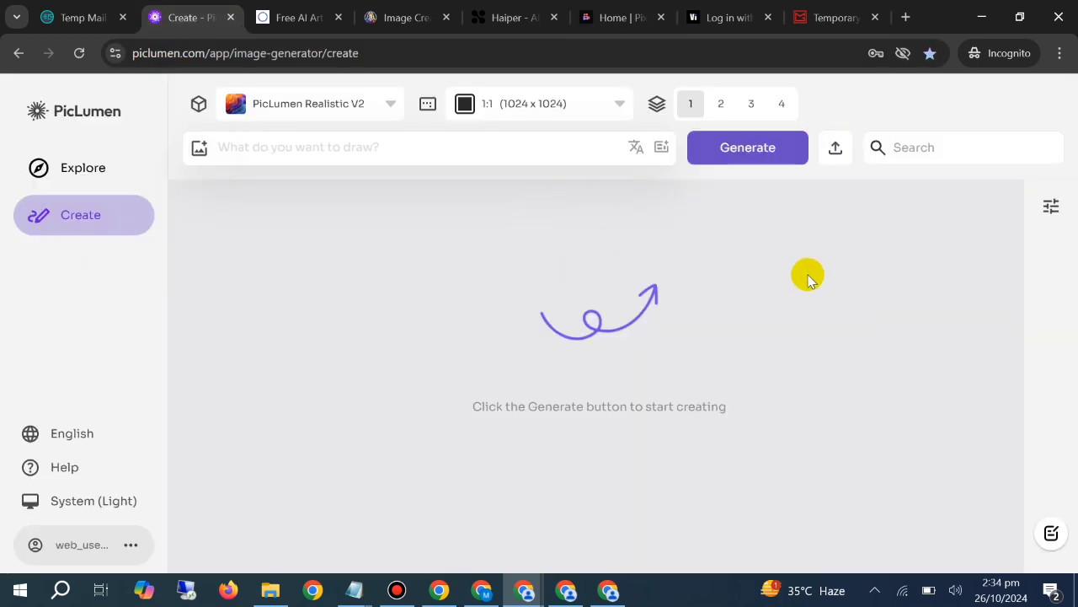
left_click(311, 6)
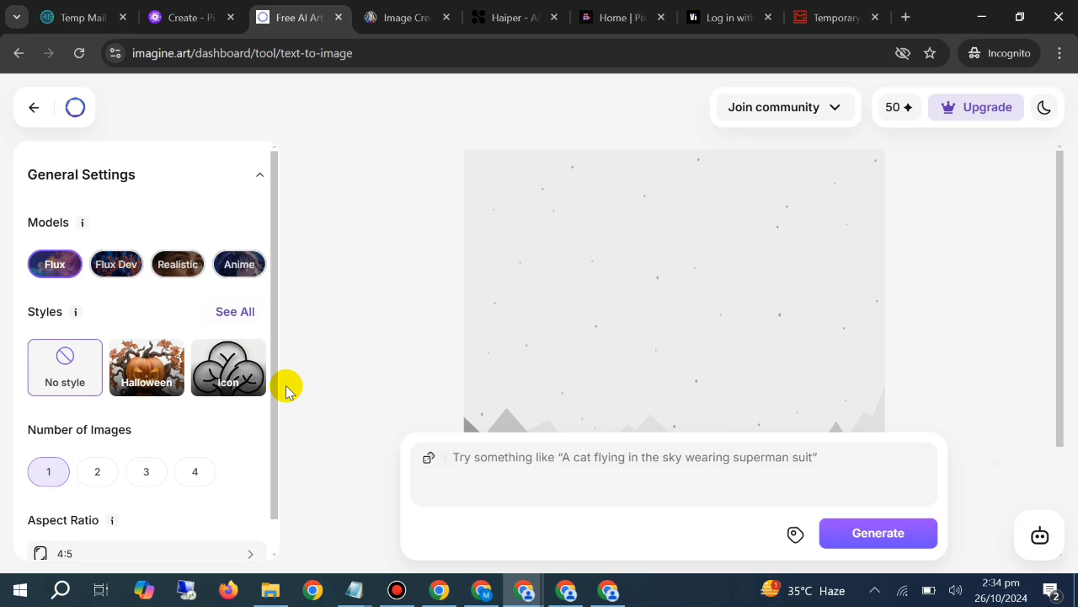
left_click(182, 17)
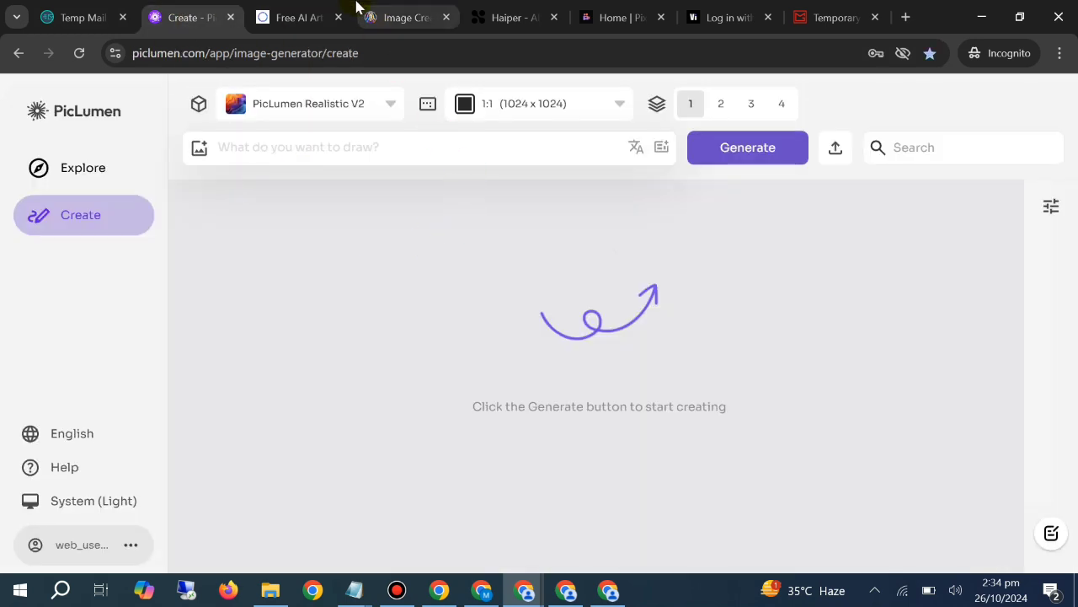
left_click(396, 17)
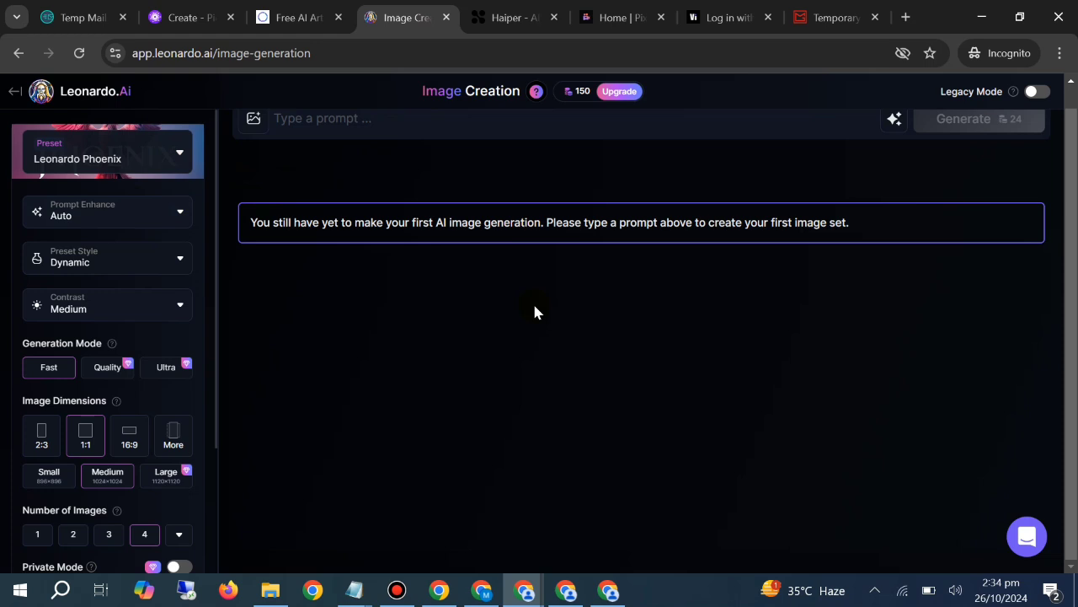
left_click(485, 24)
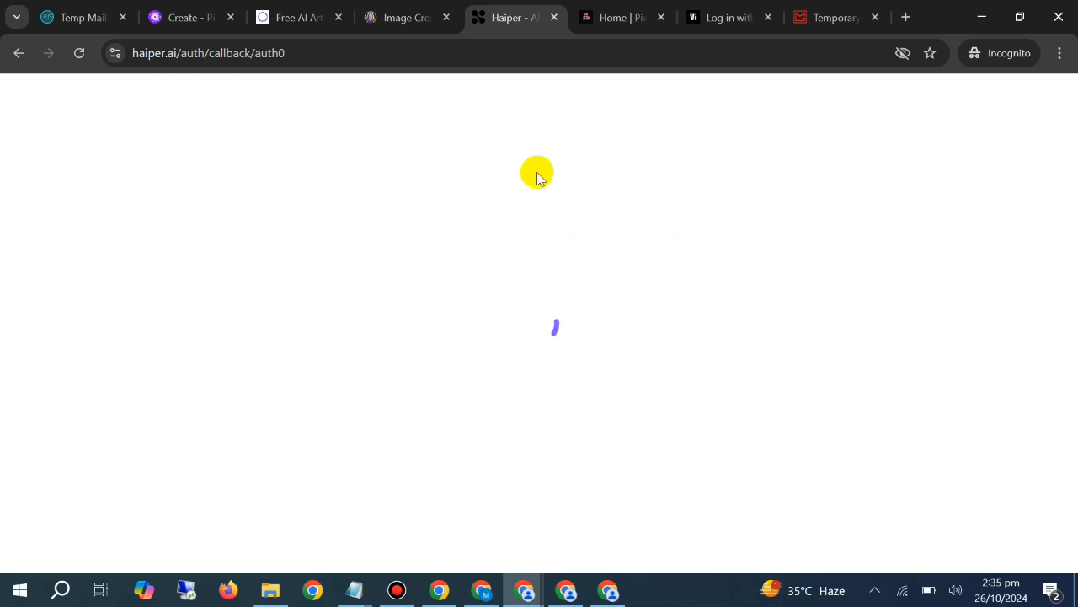
mouse_move(664, 15)
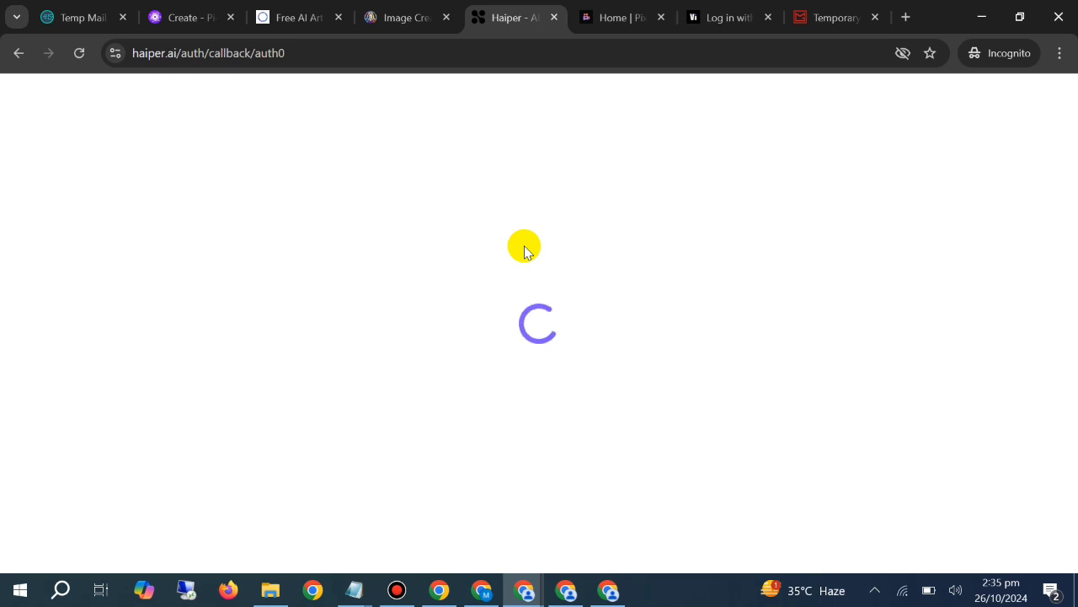
left_click(618, 17)
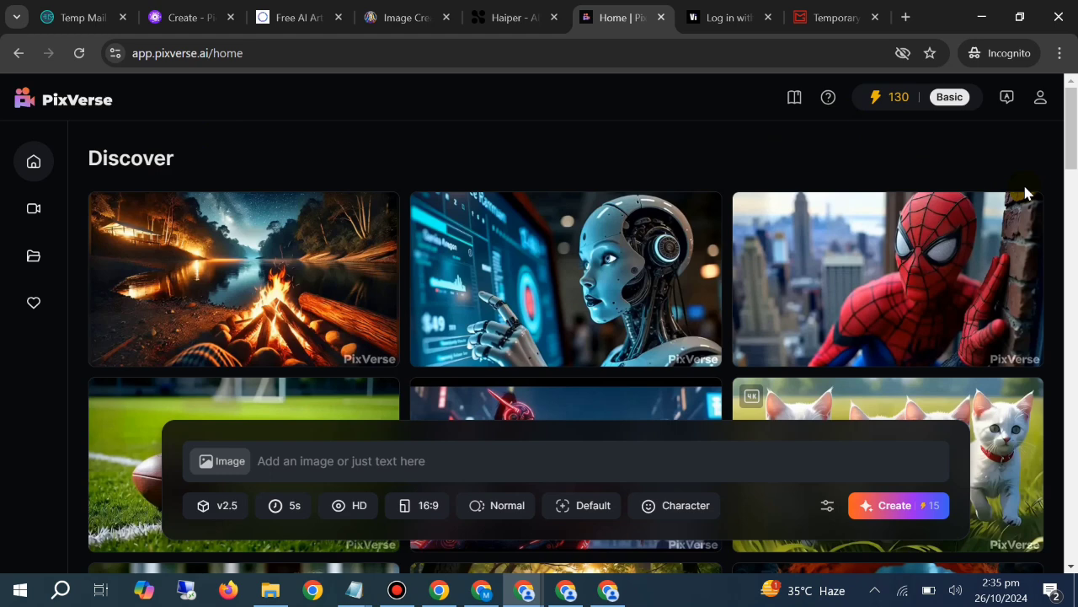
key("ctrl+Tab")
key("ctrl+Tab")
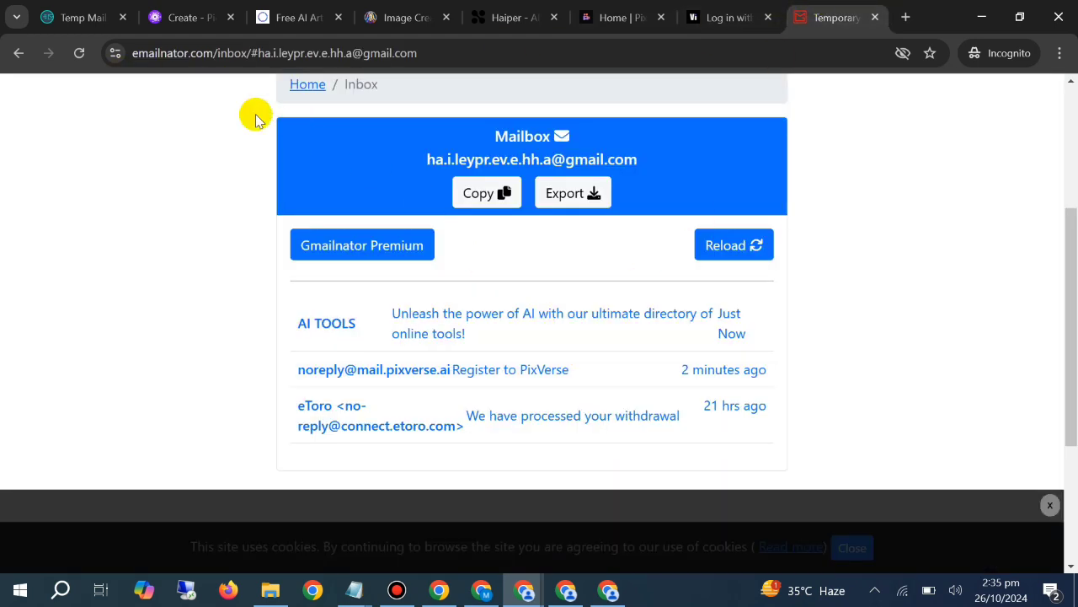
Switch to the Notepad list of sites and add "emailnator" on a new line below "tempmail"
left_click(353, 590)
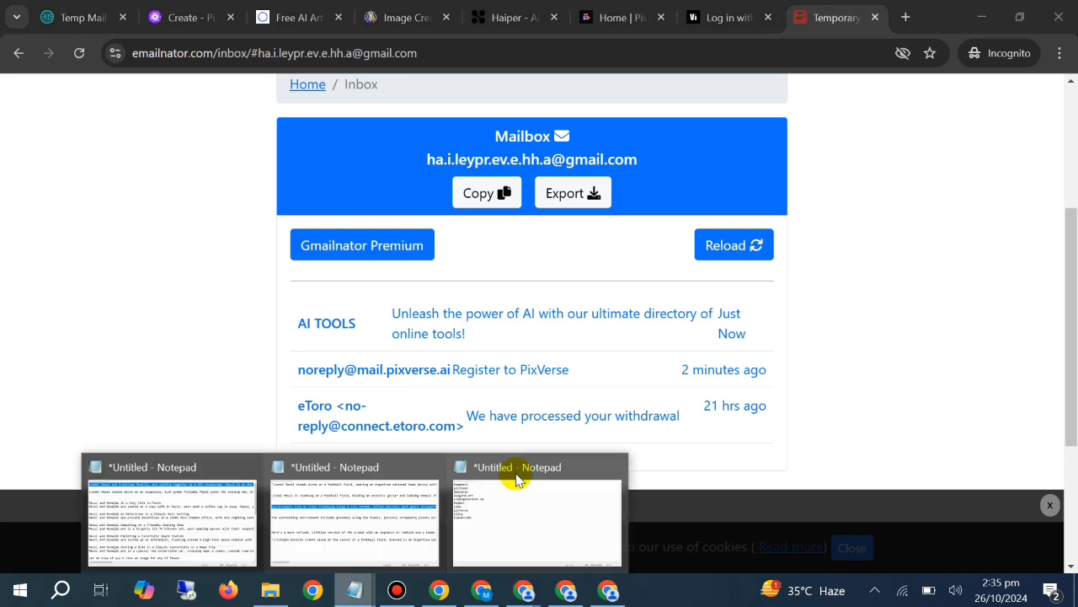
left_click(516, 477)
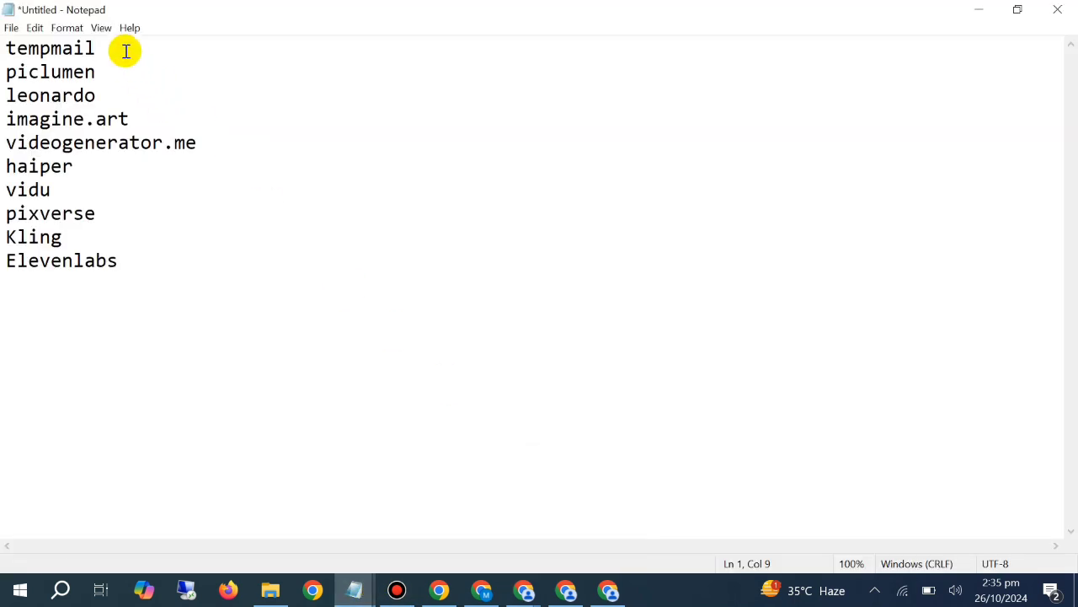
key("Return")
type("w")
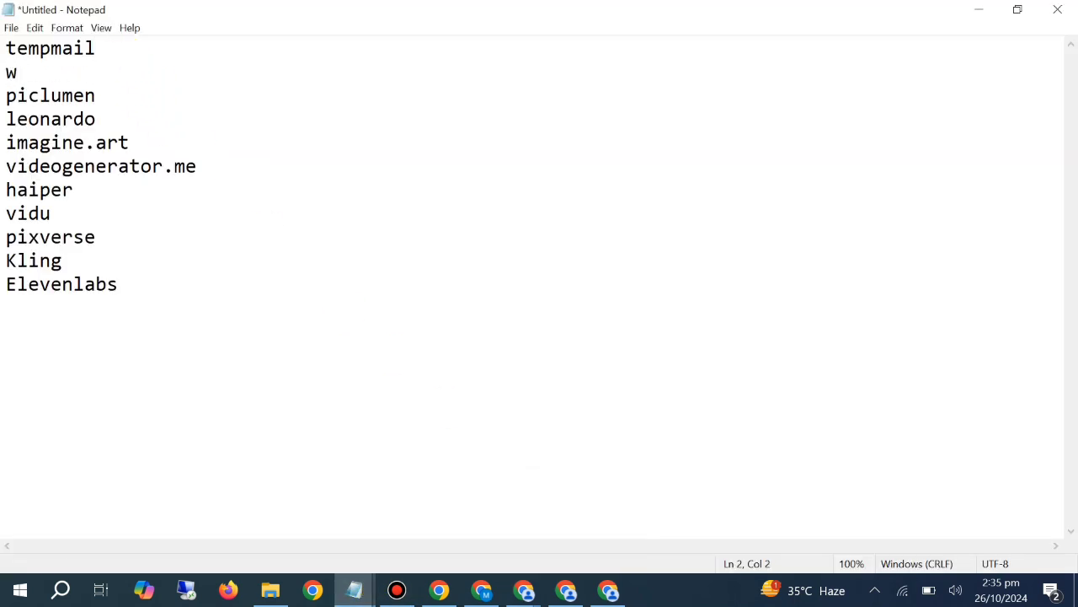
key("BackSpace")
type("emailntor")
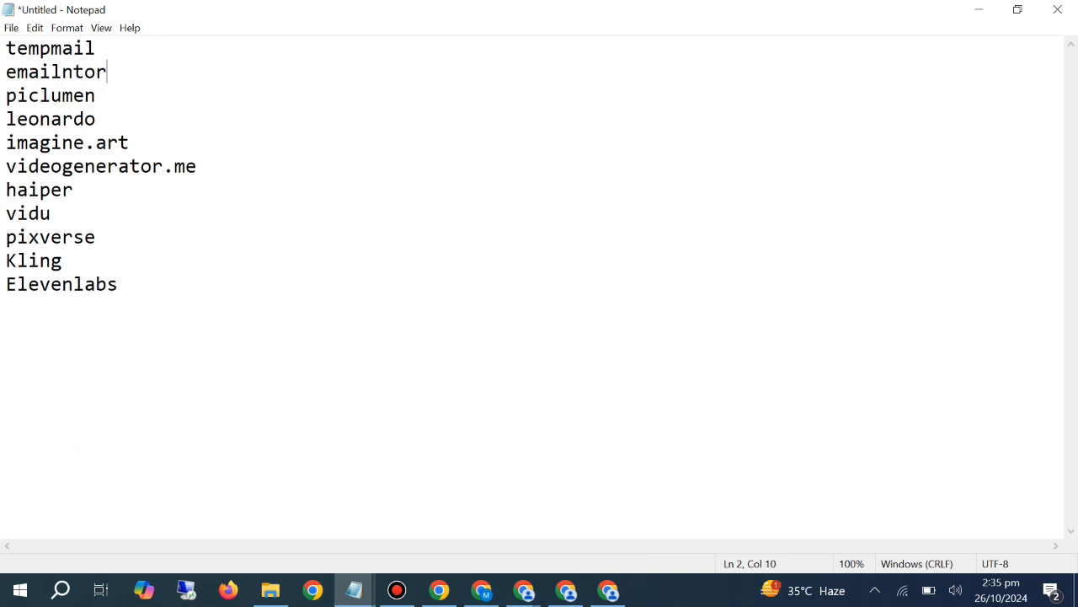
left_click(70, 73)
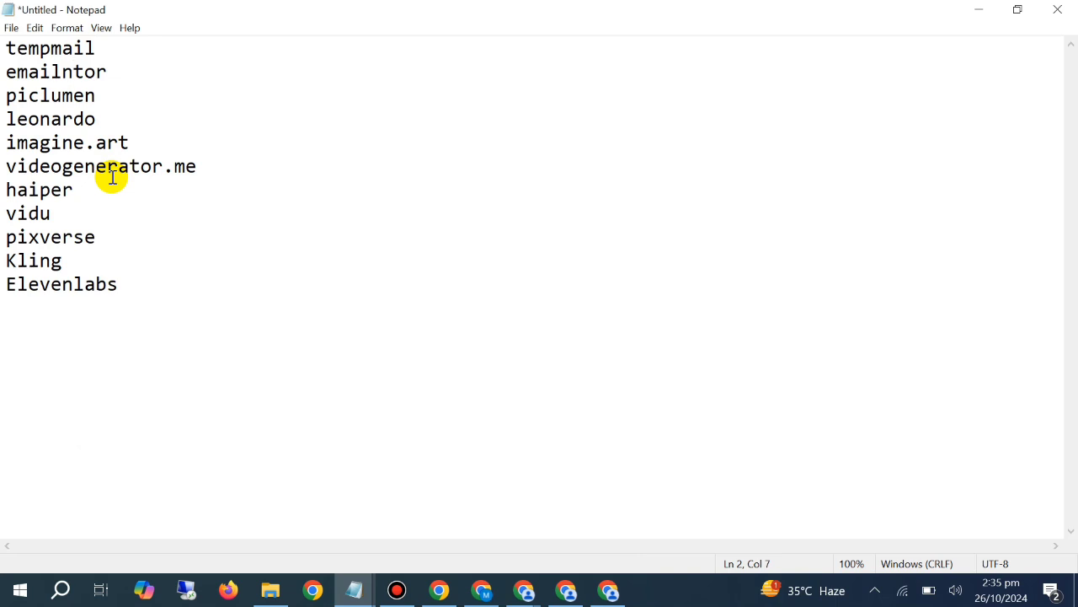
type("a")
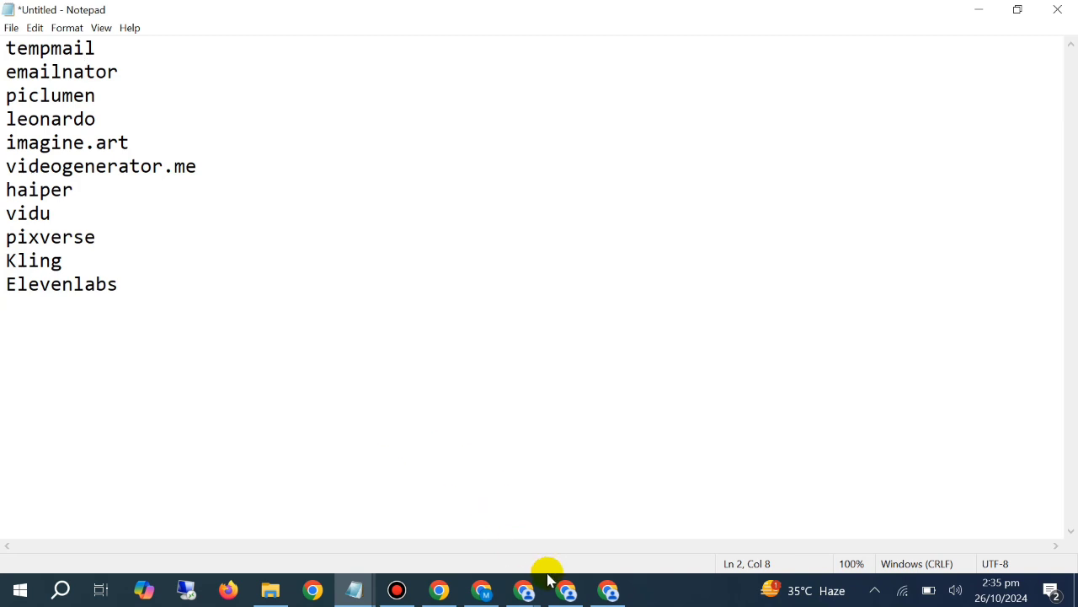
Switch back to the Incognito Chrome window and check Vidu's verification code page
left_click(524, 589)
mouse_move(524, 589)
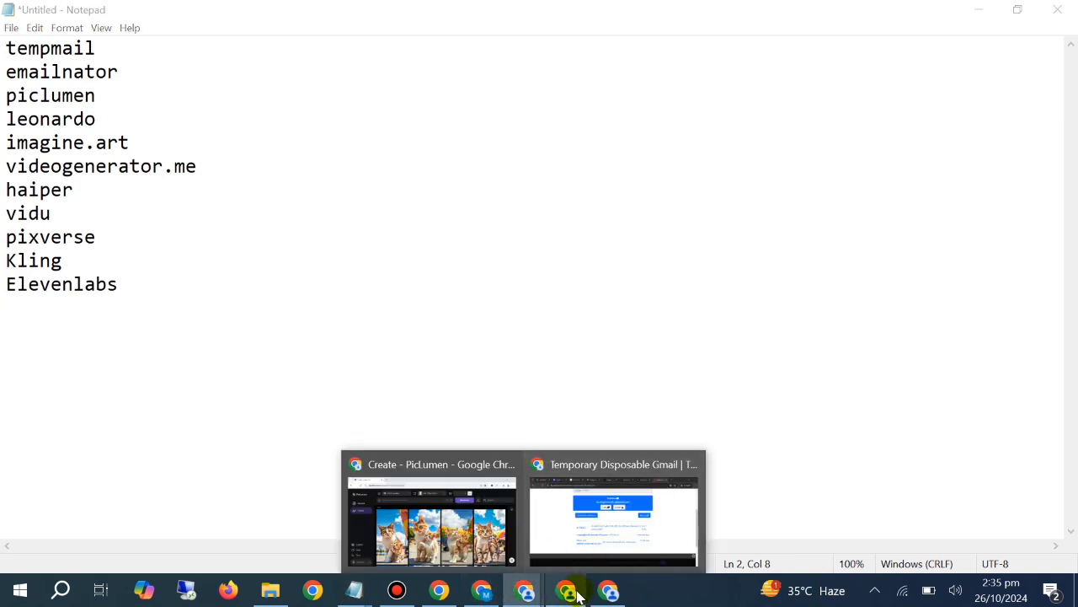
left_click(594, 532)
left_click(720, 18)
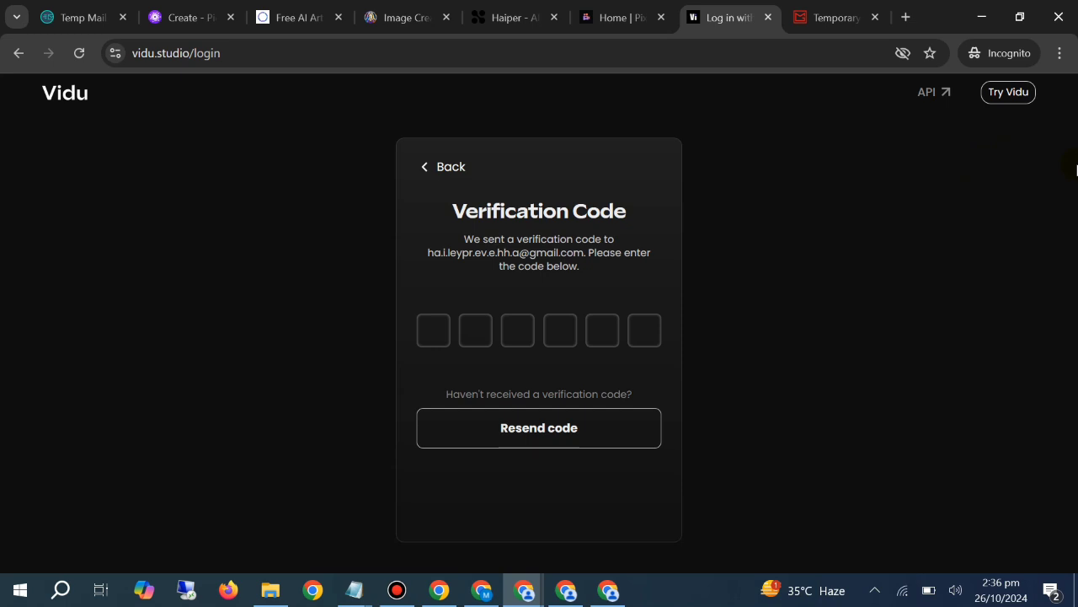
Switch to the ChatGPT conversation and go back to its first prompt about the cat holding a kitten
left_click(482, 590)
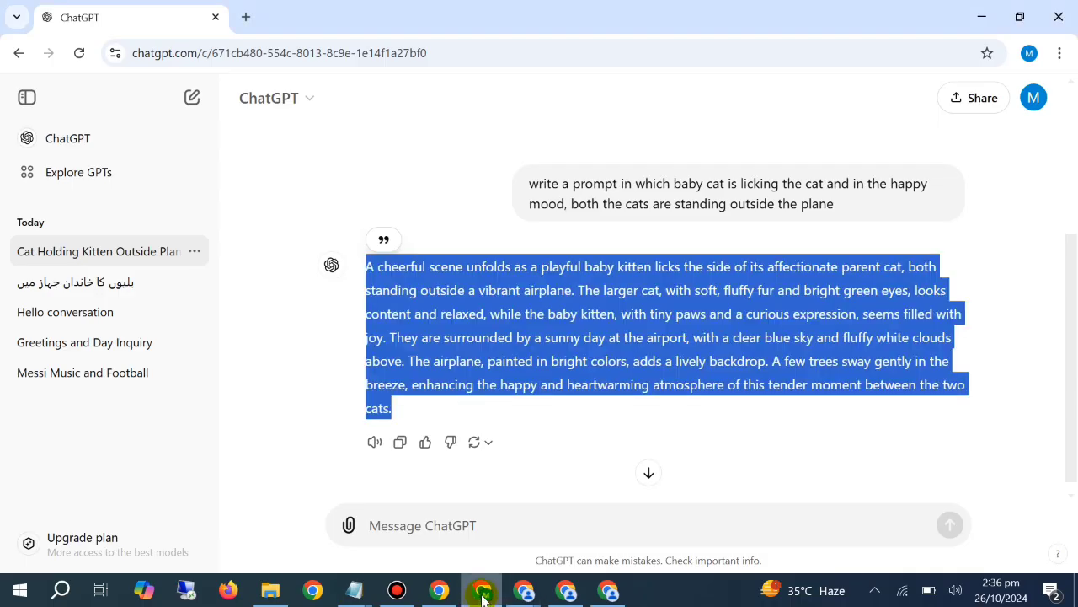
scroll(503, 328, "up", 3)
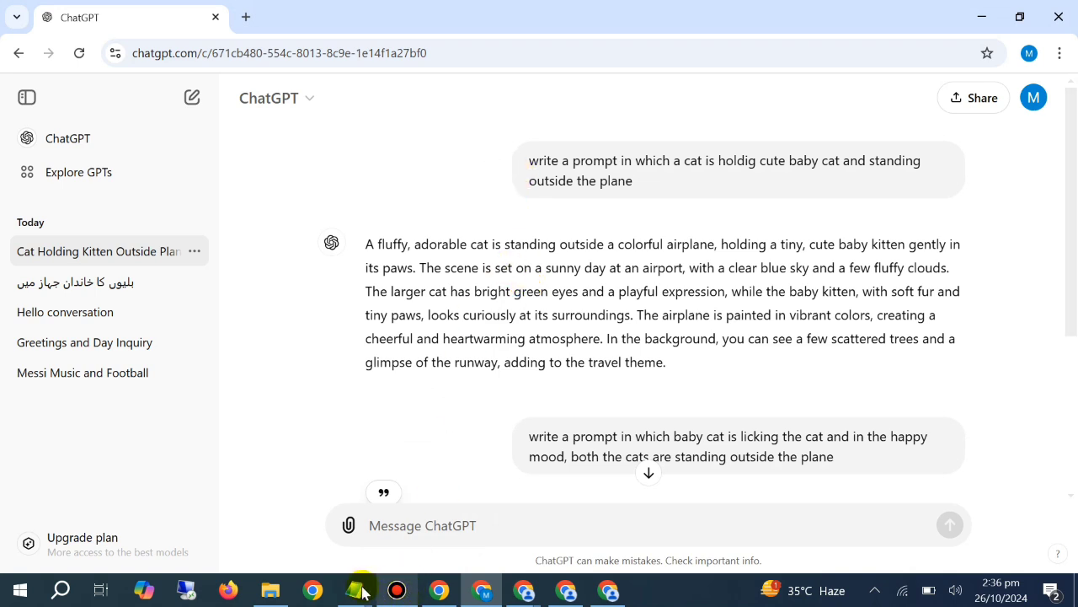
mouse_move(359, 592)
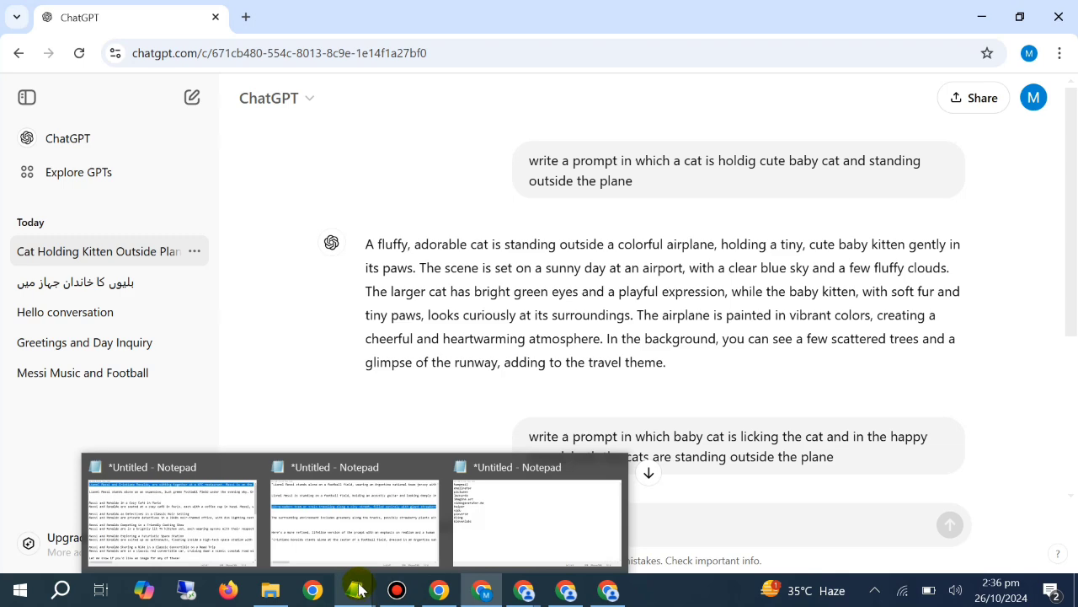
Switch to the guest Chrome window and browse the first Instagram profile's reels of AI-generated houses and trams
left_click(447, 592)
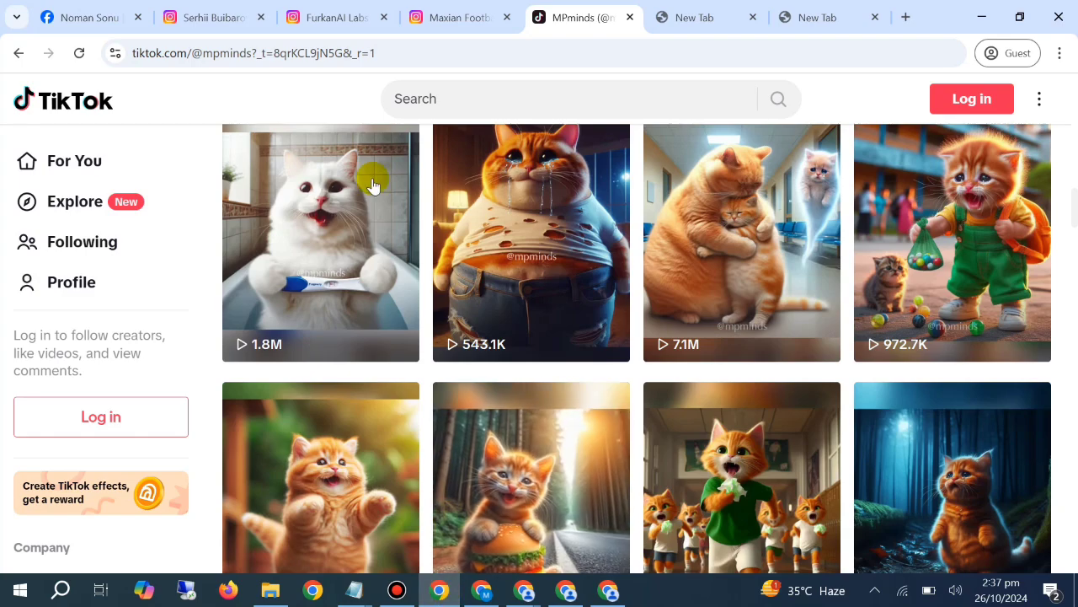
left_click(205, 17)
scroll(488, 281, "up", 5)
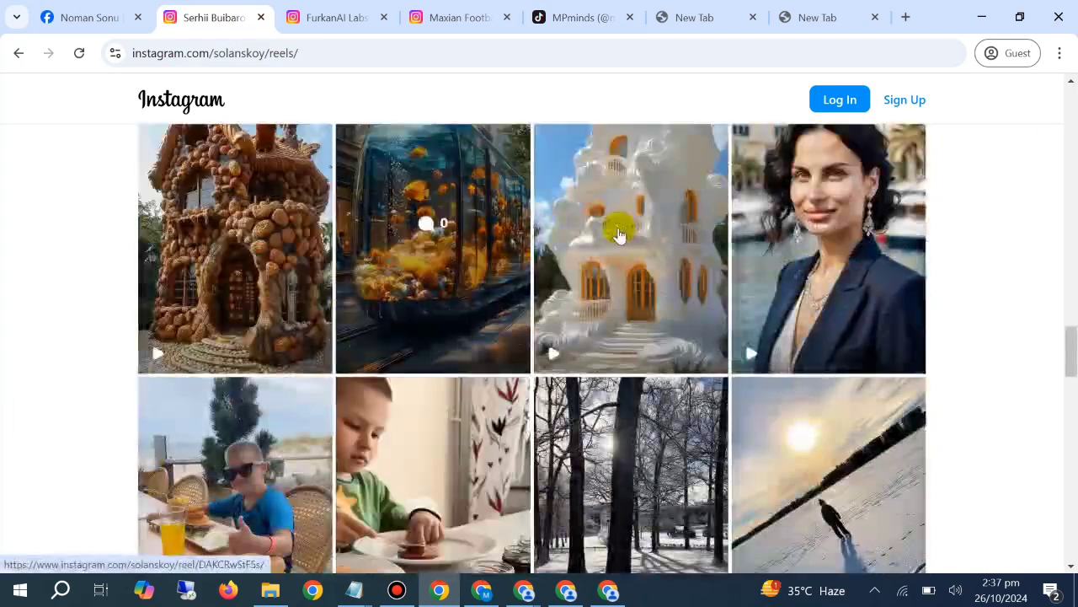
scroll(556, 211, "up", 4)
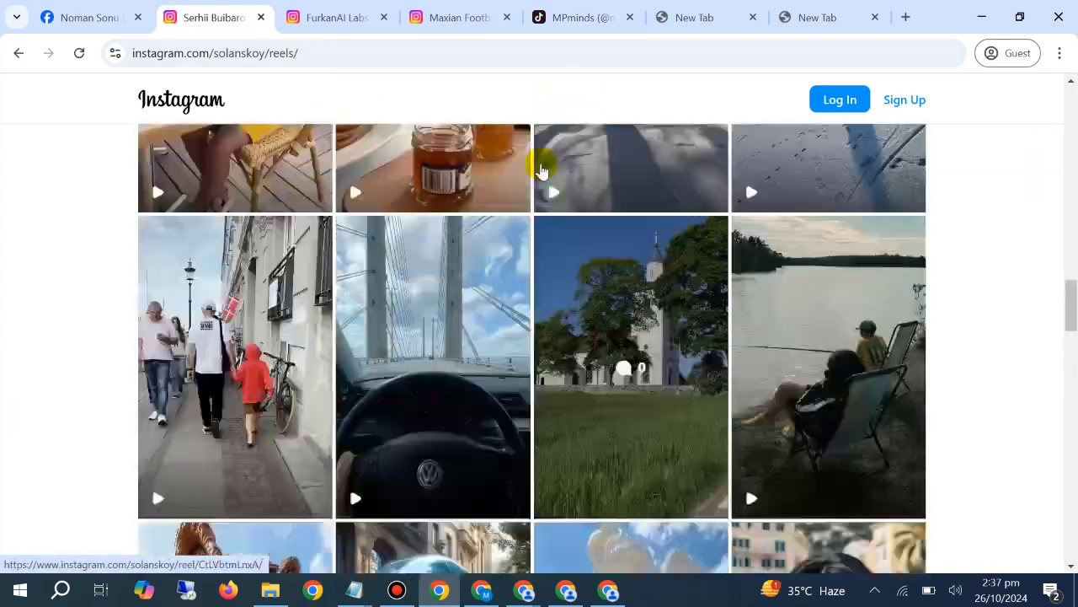
scroll(5, 200, "down", 4)
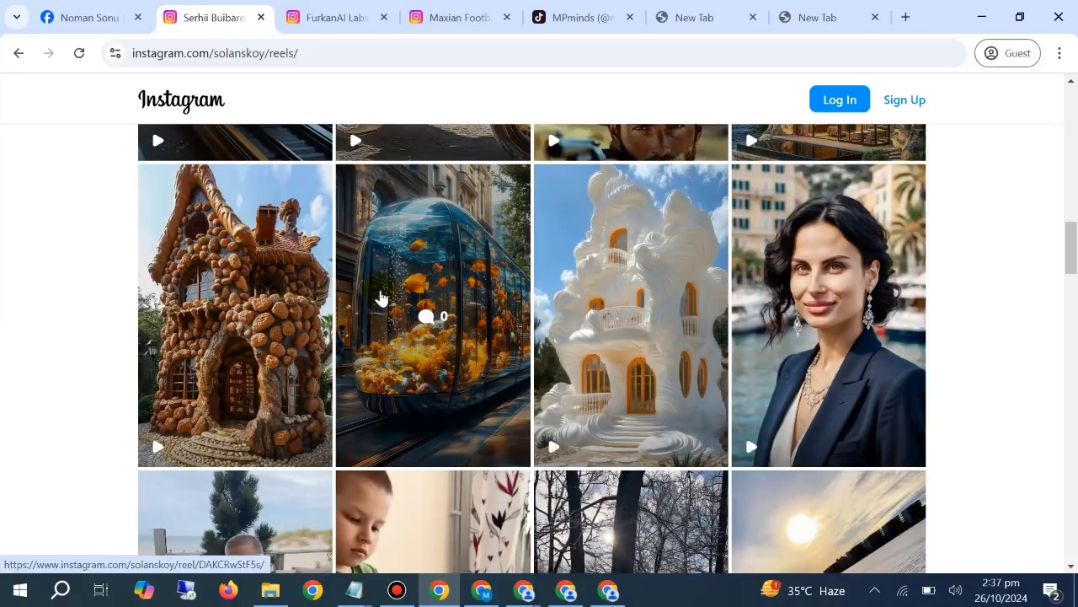
scroll(380, 298, "up", 3)
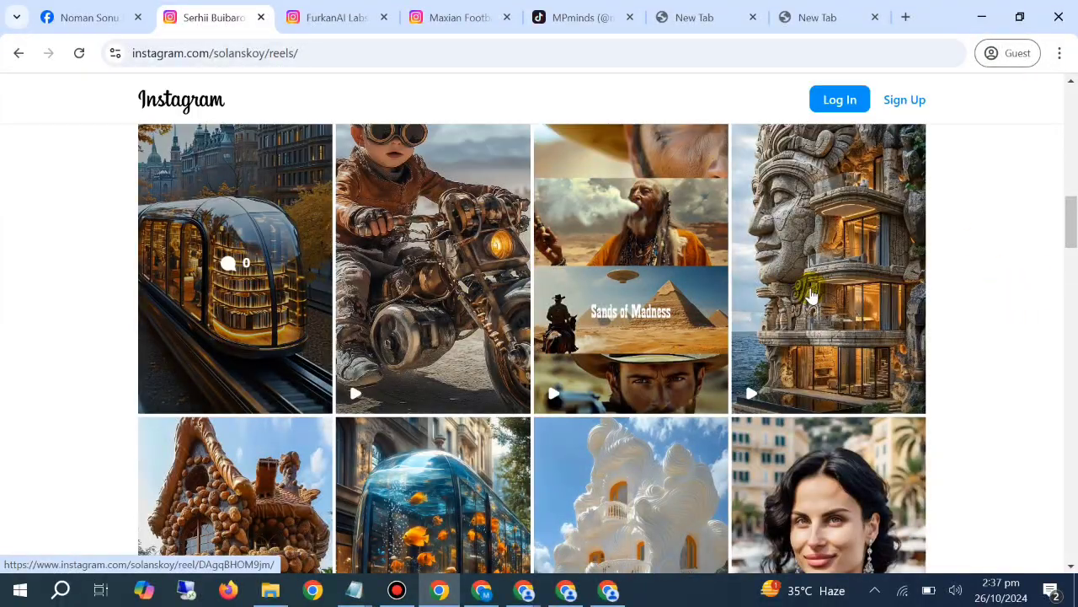
scroll(693, 270, "up", 3)
Review the Maxian Football and FurkanAI Labs Instagram profiles and the MPminds TikTok page, ending on the empty new tab
left_click(493, 11)
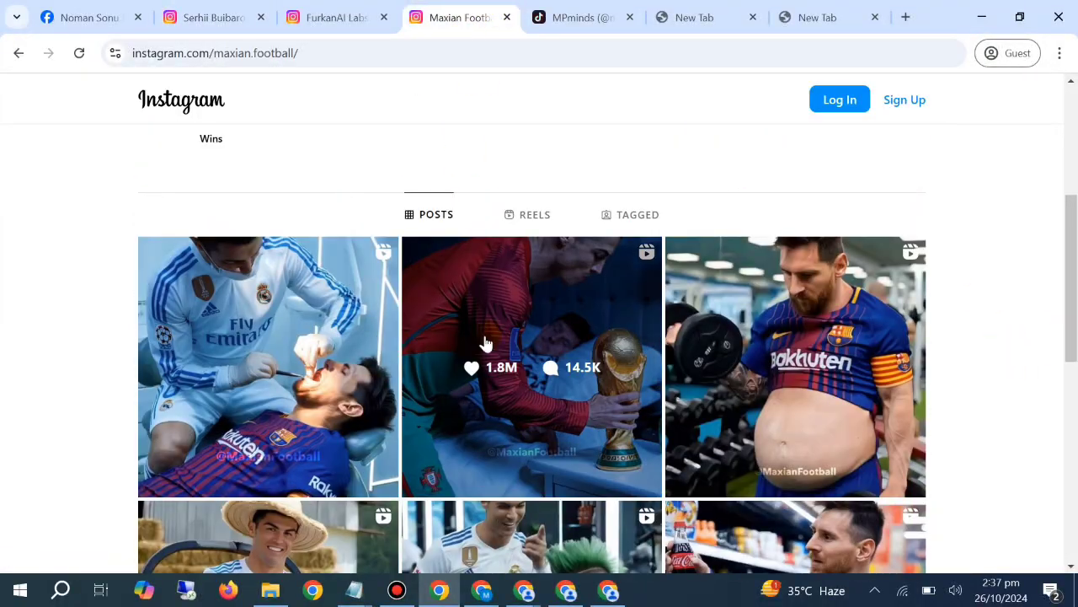
scroll(539, 337, "up", 4)
left_click(390, 8)
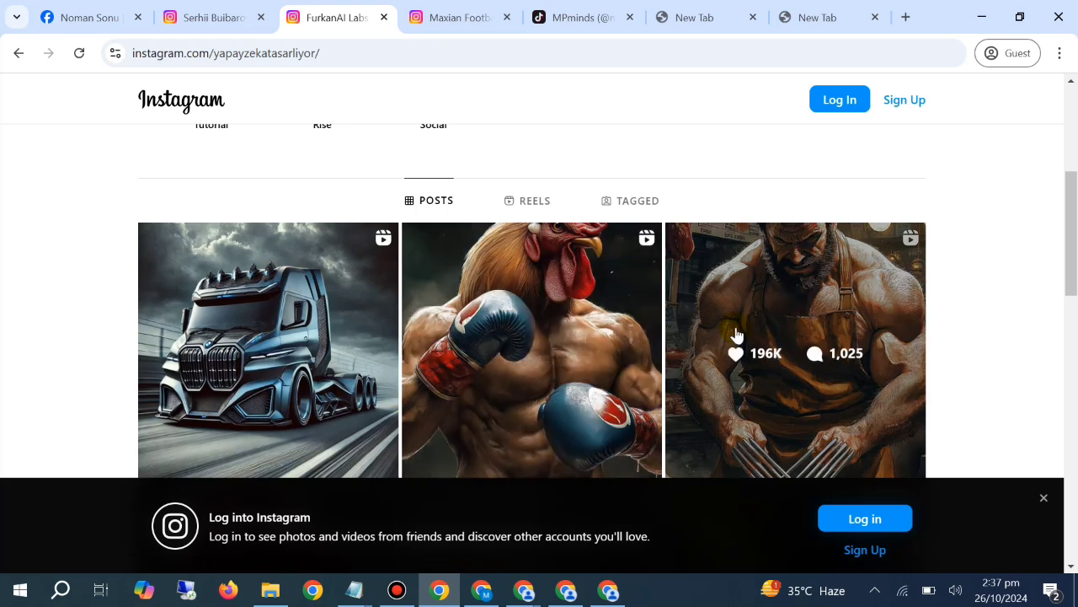
scroll(741, 335, "up", 1)
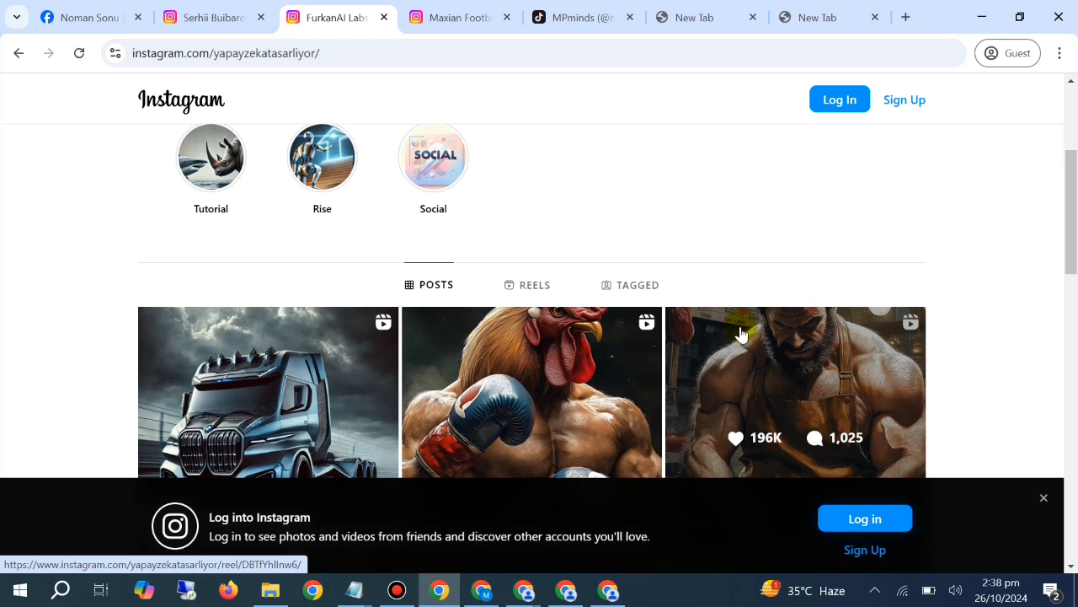
left_click(517, 10)
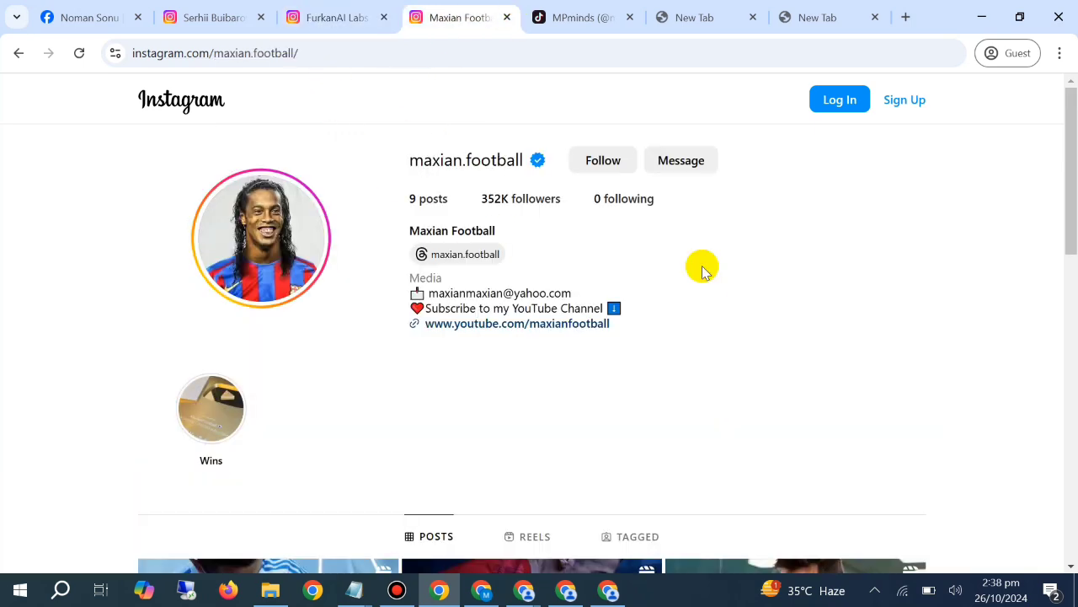
left_click(640, 12)
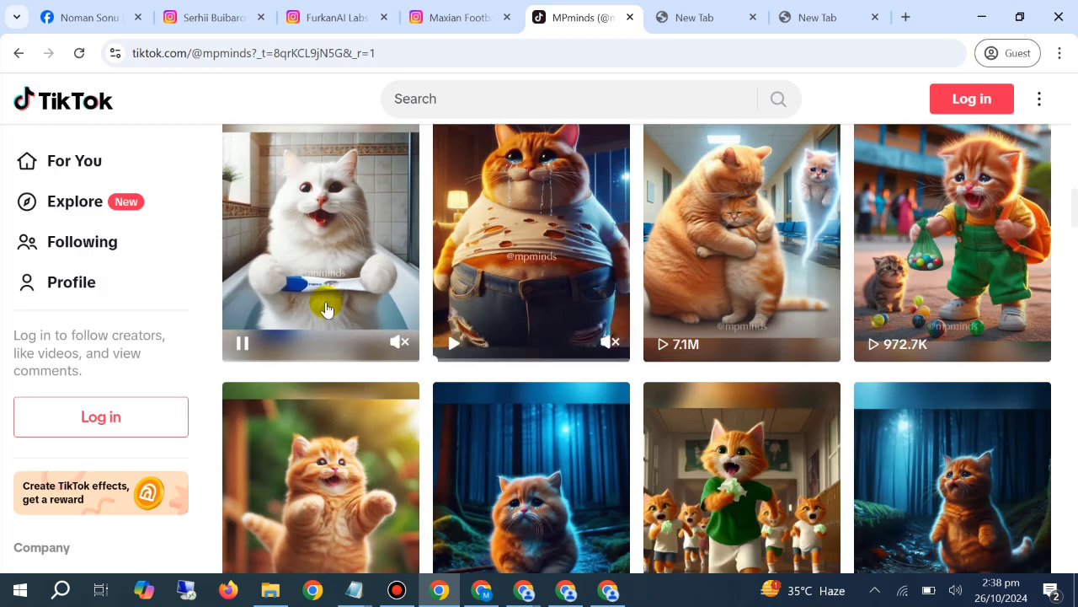
left_click(700, 17)
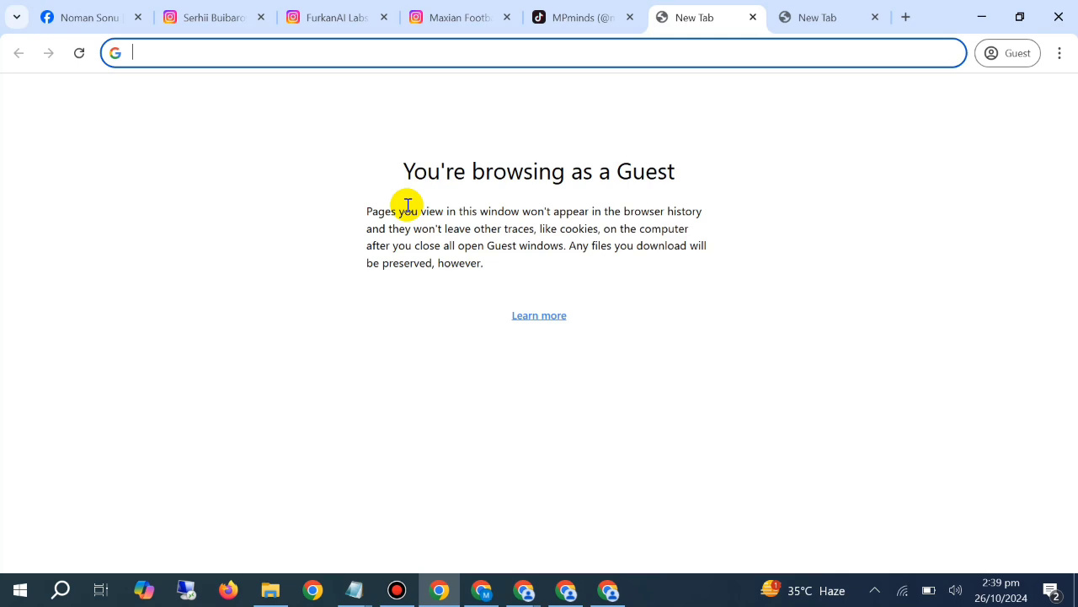
Switch to the ChatGPT conversation and reread the prompts about the cat holding the kitten and the kitten licking the cat
left_click(476, 597)
right_click(481, 314)
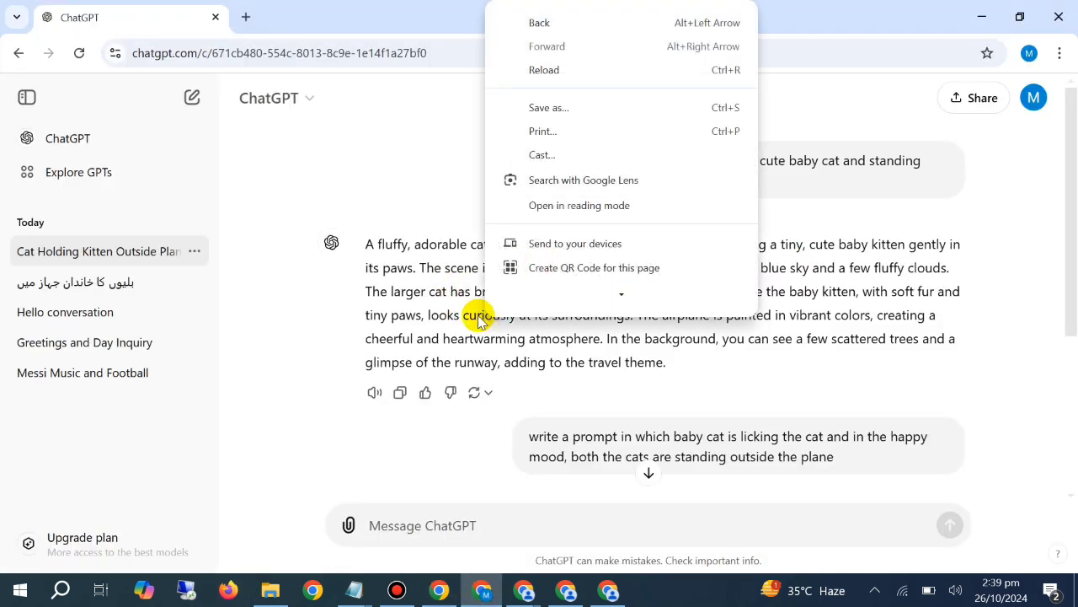
left_click(475, 315)
scroll(470, 318, "down", 3)
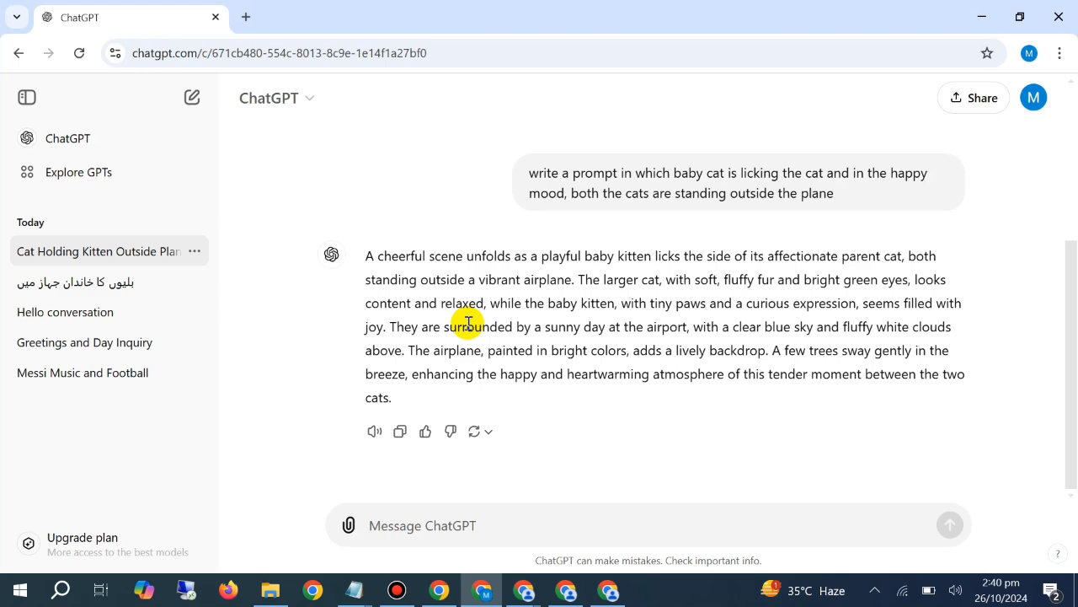
scroll(468, 323, "up", 3)
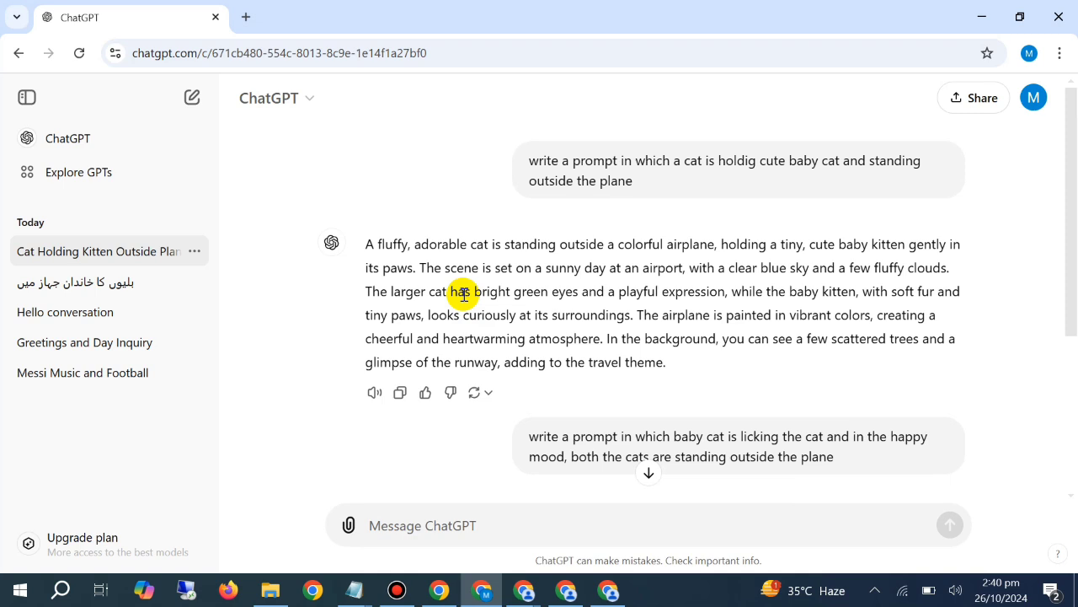
Show the Facebook profile page in the guest Chrome window and bring up the Bandicam recorder window
left_click(438, 589)
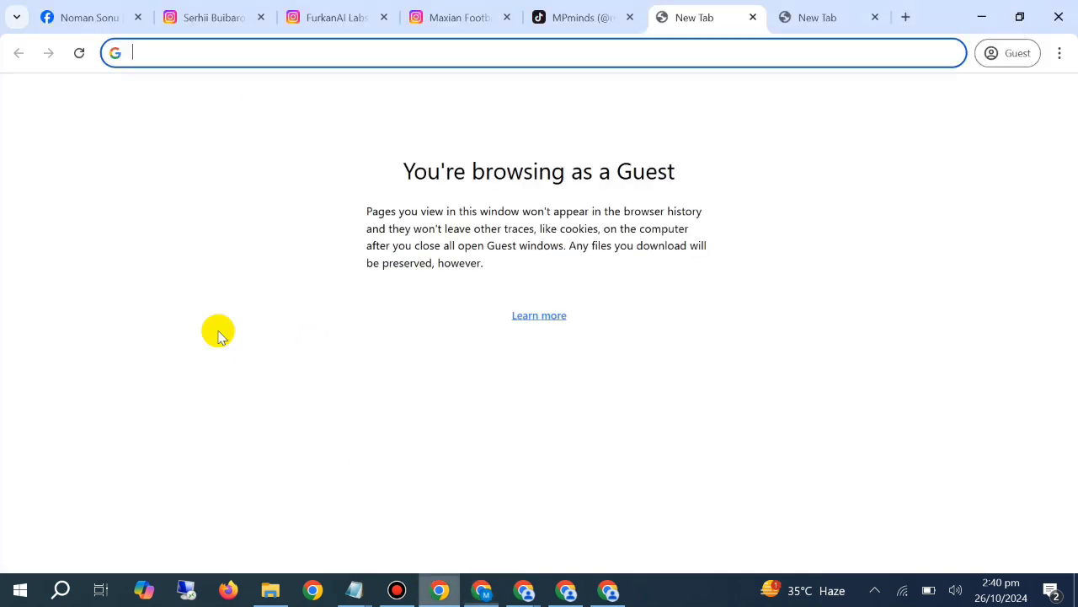
left_click(80, 13)
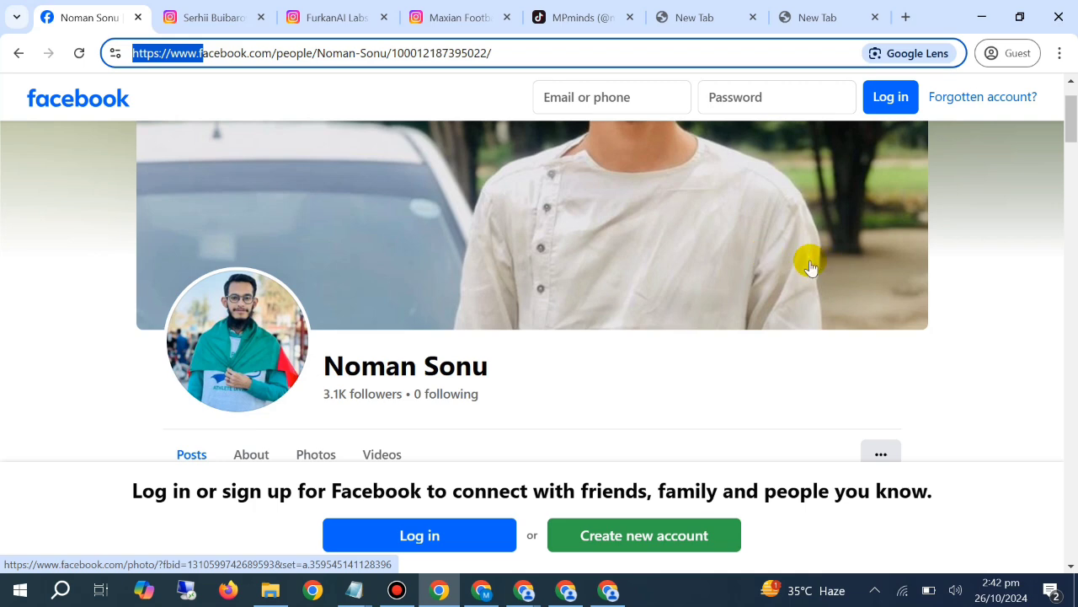
left_click(396, 589)
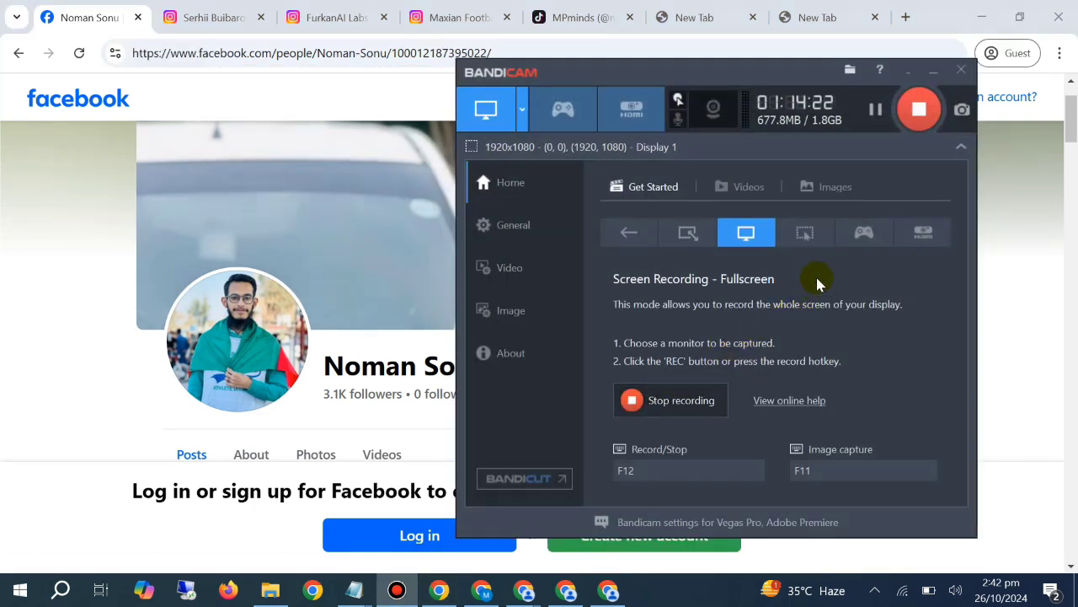